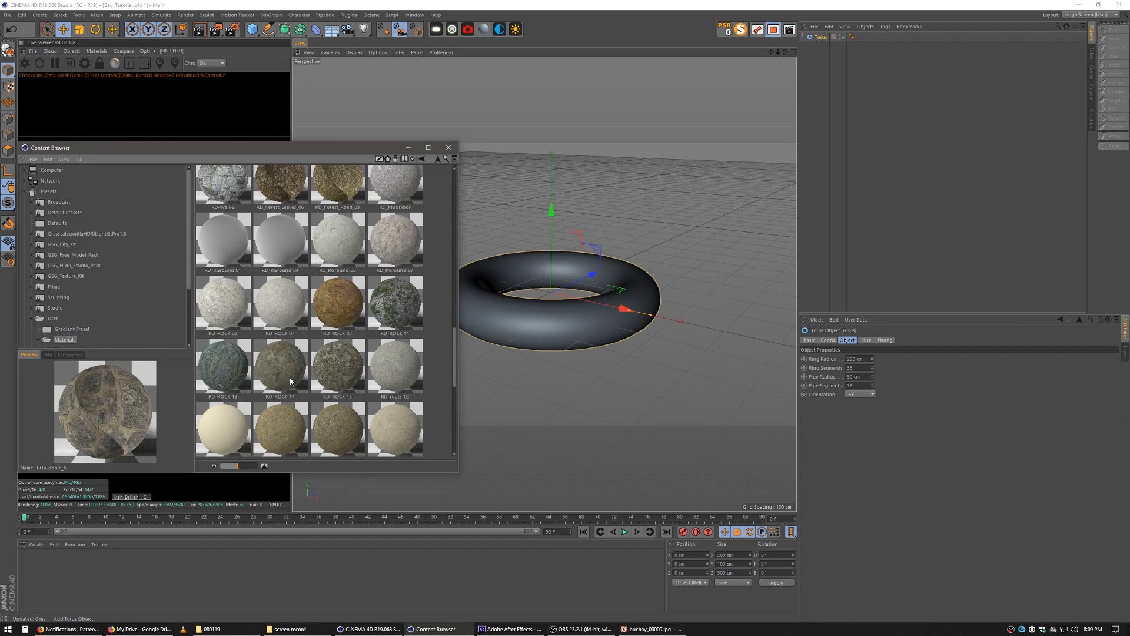
# Add the RD_ROCK-14 preset material to the scene and close the Content Browser
pyautogui.moveTo(291, 381); pyautogui.dragTo(170, 568)
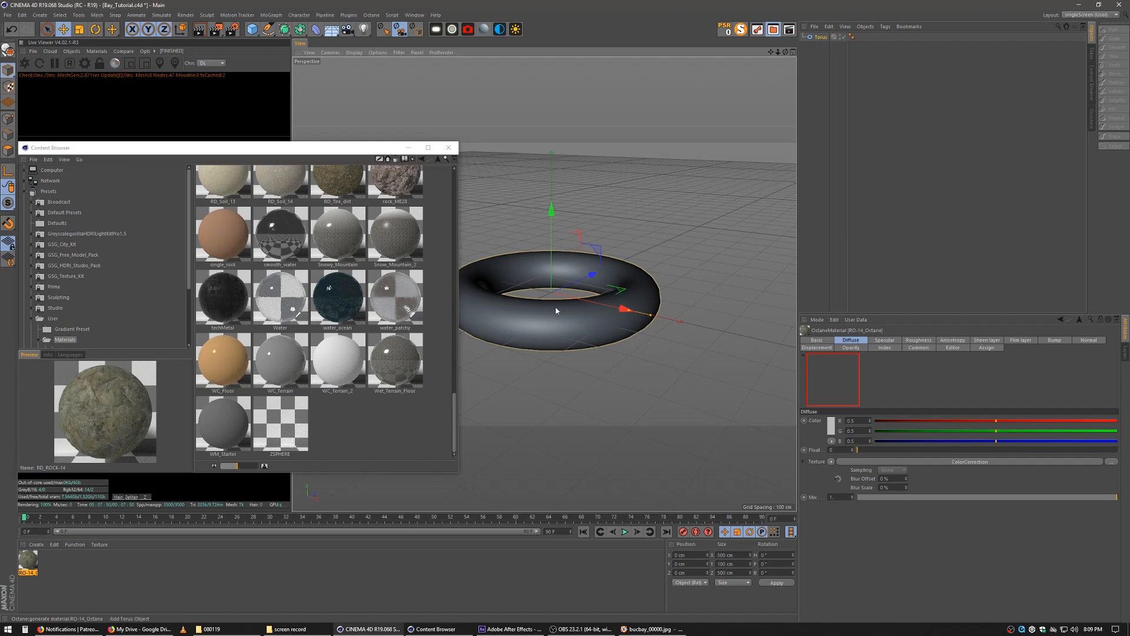
pyautogui.click(571, 228)
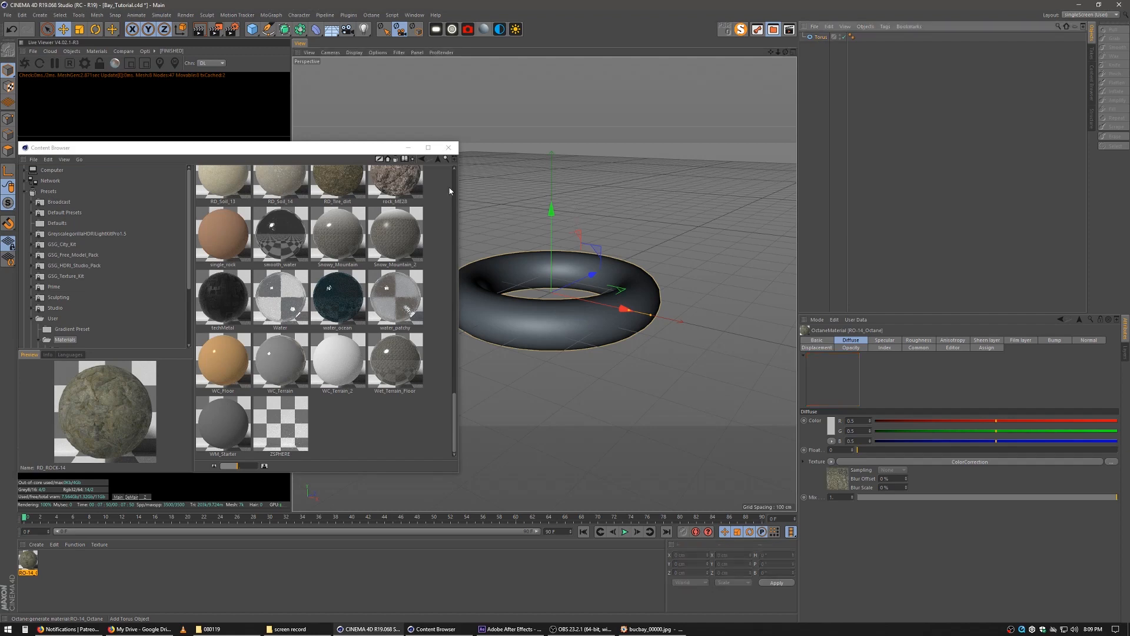
pyautogui.click(448, 146)
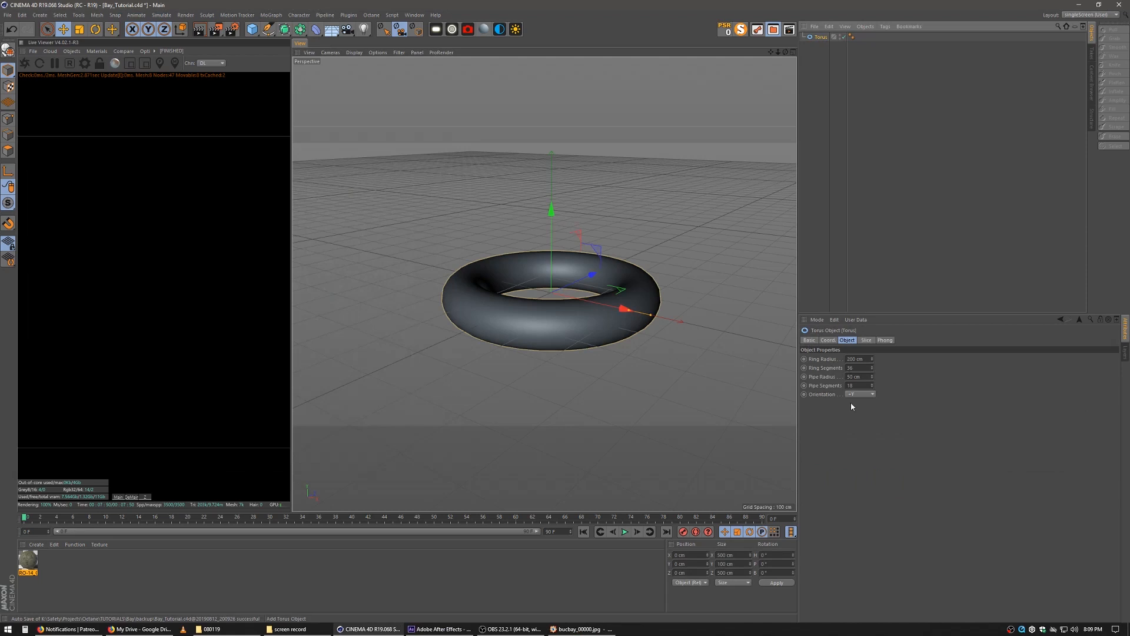
# Set the torus's orientation to +Z and its pipe radius to 84 cm
pyautogui.click(853, 394)
pyautogui.click(854, 438)
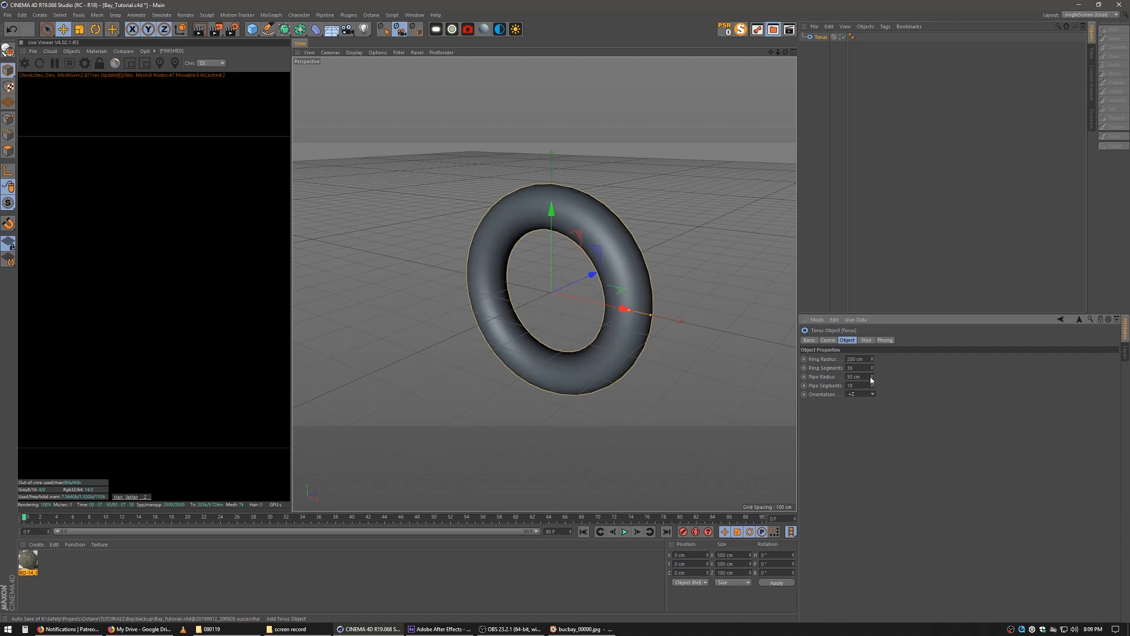
pyautogui.moveTo(873, 380); pyautogui.dragTo(873, 353)
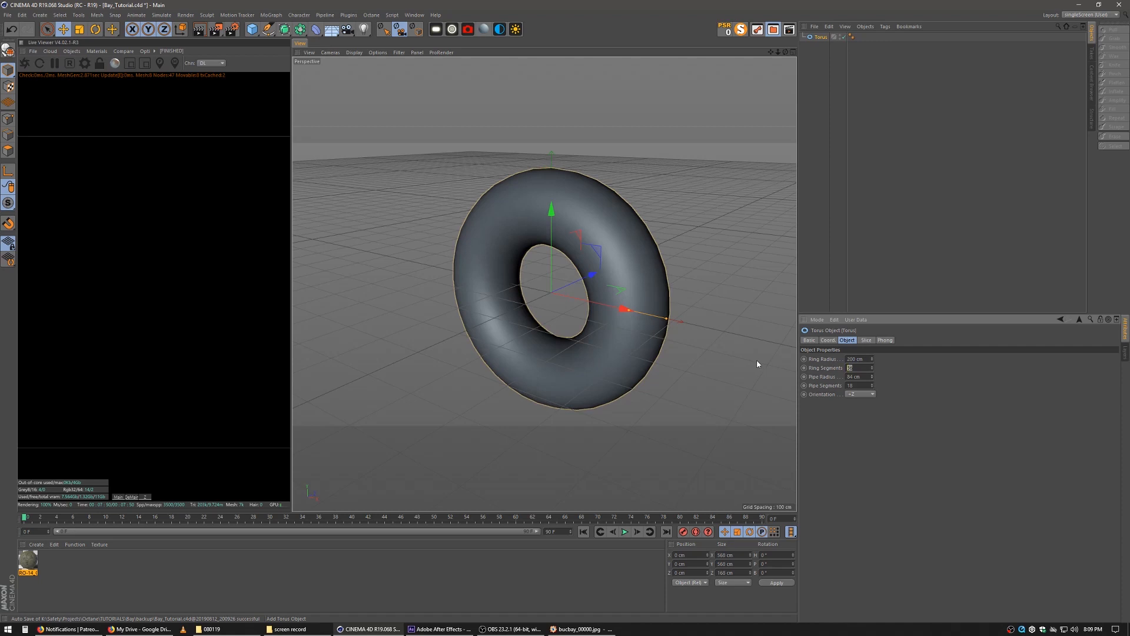
# Set the torus to 150 ring segments and 90 pipe segments
pyautogui.write('150')
pyautogui.press('Return')
pyautogui.press('Tab')
pyautogui.press('Tab')
pyautogui.press('Return')
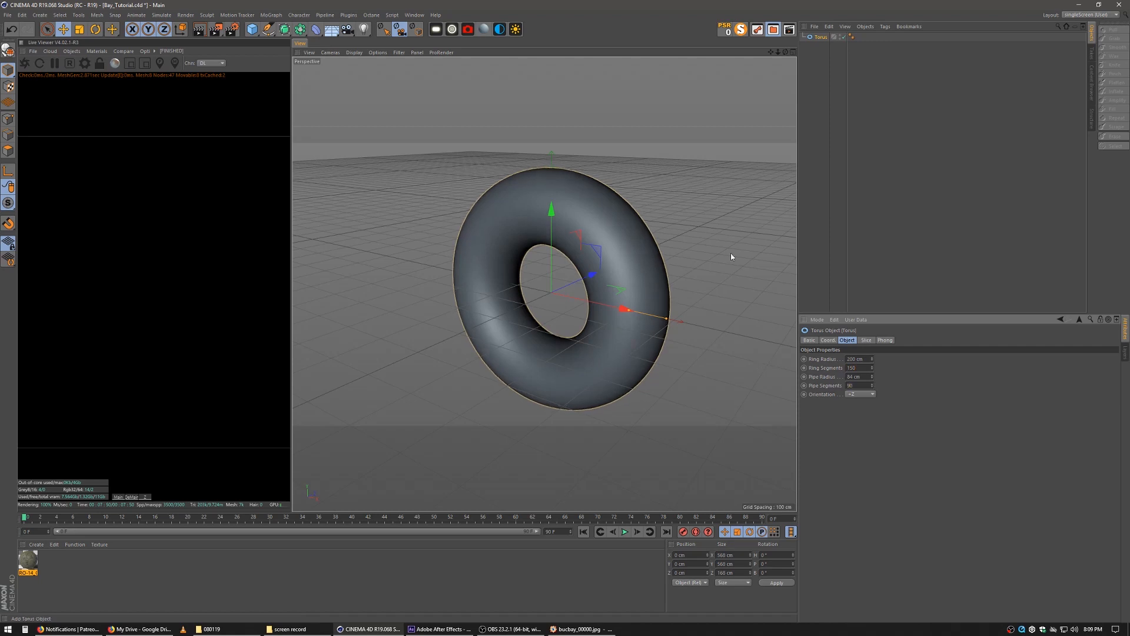
# Display the viewport in Hidden Line mode and frame the torus from the front
pyautogui.click(354, 52)
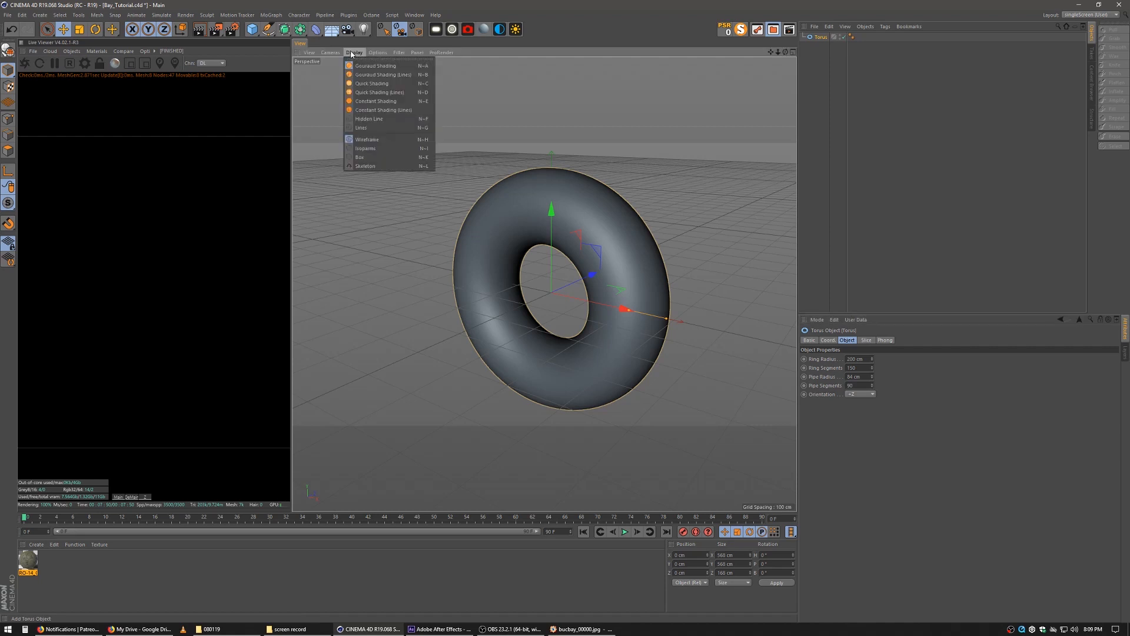
pyautogui.click(366, 117)
pyautogui.keyDown('alt'); pyautogui.moveTo(512, 301); pyautogui.dragTo(553, 283, button='middle'); pyautogui.keyUp('alt')
pyautogui.keyDown('alt'); pyautogui.moveTo(552, 283); pyautogui.dragTo(517, 299); pyautogui.keyUp('alt')
pyautogui.keyDown('alt'); pyautogui.moveTo(519, 286); pyautogui.dragTo(595, 279, button='right'); pyautogui.keyUp('alt')
pyautogui.keyDown('alt'); pyautogui.moveTo(591, 282); pyautogui.dragTo(570, 304, button='middle'); pyautogui.keyUp('alt')
pyautogui.keyDown('alt'); pyautogui.moveTo(595, 323); pyautogui.dragTo(565, 333, button='right'); pyautogui.keyUp('alt')
pyautogui.keyDown('alt'); pyautogui.moveTo(566, 338); pyautogui.dragTo(539, 314, button='middle'); pyautogui.keyUp('alt')
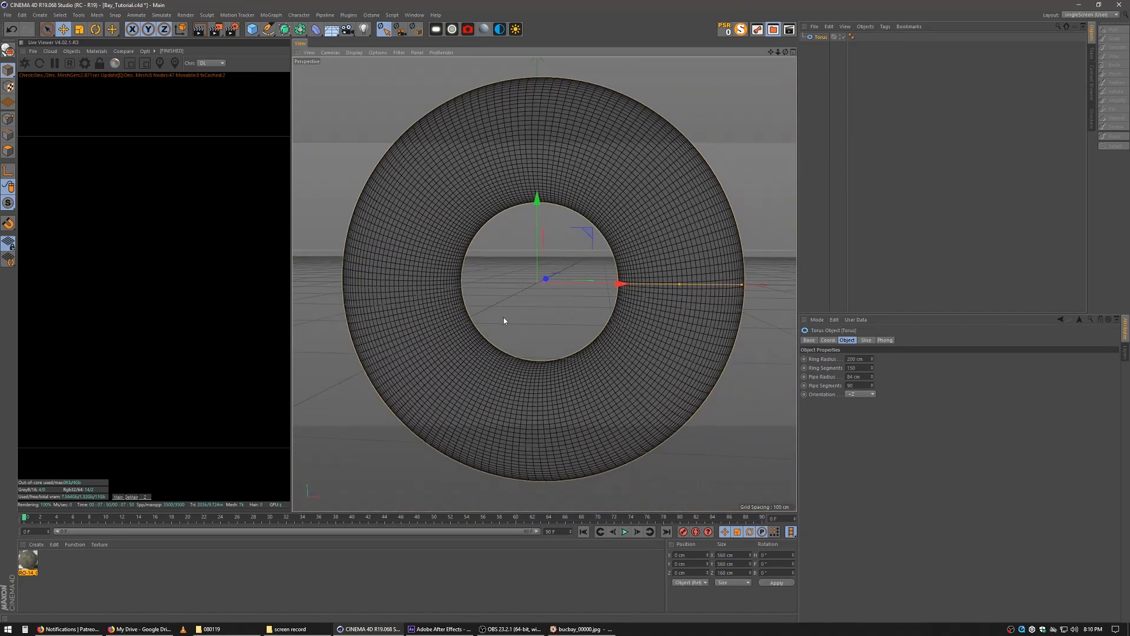
# Convert the parametric torus into an editable polygon object
pyautogui.click(9, 51)
pyautogui.keyDown('alt'); pyautogui.moveTo(588, 269); pyautogui.dragTo(560, 292, button='right'); pyautogui.keyUp('alt')
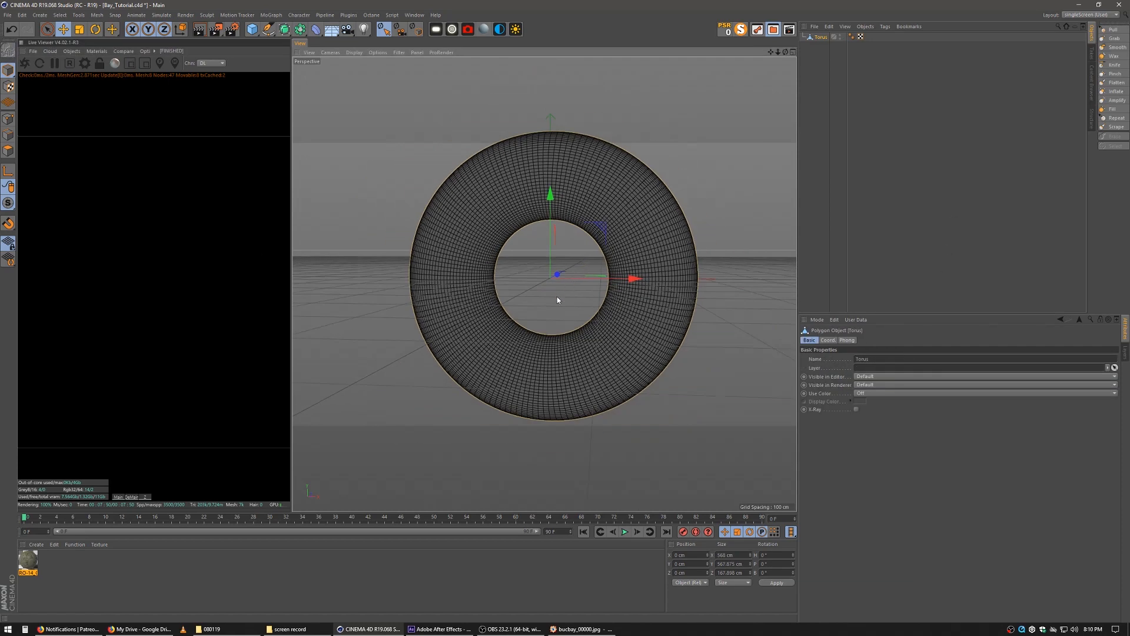
pyautogui.keyDown('alt'); pyautogui.moveTo(560, 292); pyautogui.dragTo(564, 318, button='middle'); pyautogui.keyUp('alt')
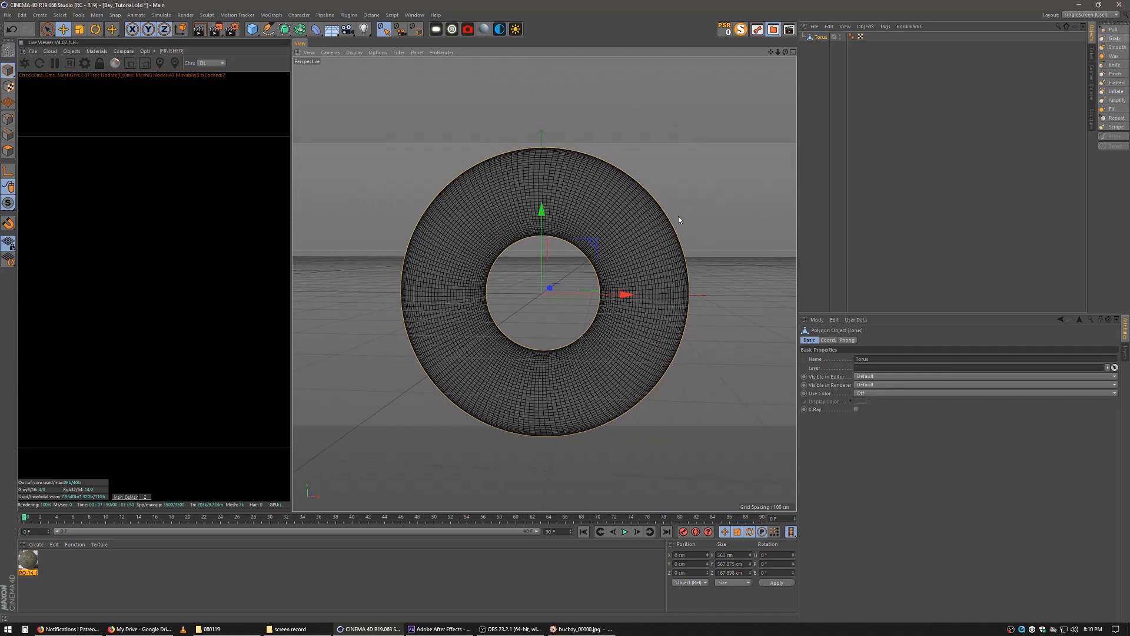
# Reshape the torus into a rounded square with the Grab sculpting brush by pulling its corners outward and adjusting its sides
pyautogui.click(1115, 39)
pyautogui.keyDown('alt'); pyautogui.moveTo(607, 247); pyautogui.dragTo(599, 255); pyautogui.keyUp('alt')
pyautogui.moveTo(601, 245)
pyautogui.mouseDown(button='middle')
pyautogui.moveTo(662, 249)
pyautogui.moveTo(662, 232)
pyautogui.mouseUp(button='middle')
pyautogui.moveTo(663, 232)
pyautogui.keyDown('alt'); pyautogui.mouseDown()
pyautogui.moveTo(579, 256)
pyautogui.moveTo(578, 232)
pyautogui.moveTo(614, 217)
pyautogui.mouseUp(); pyautogui.keyUp('alt')
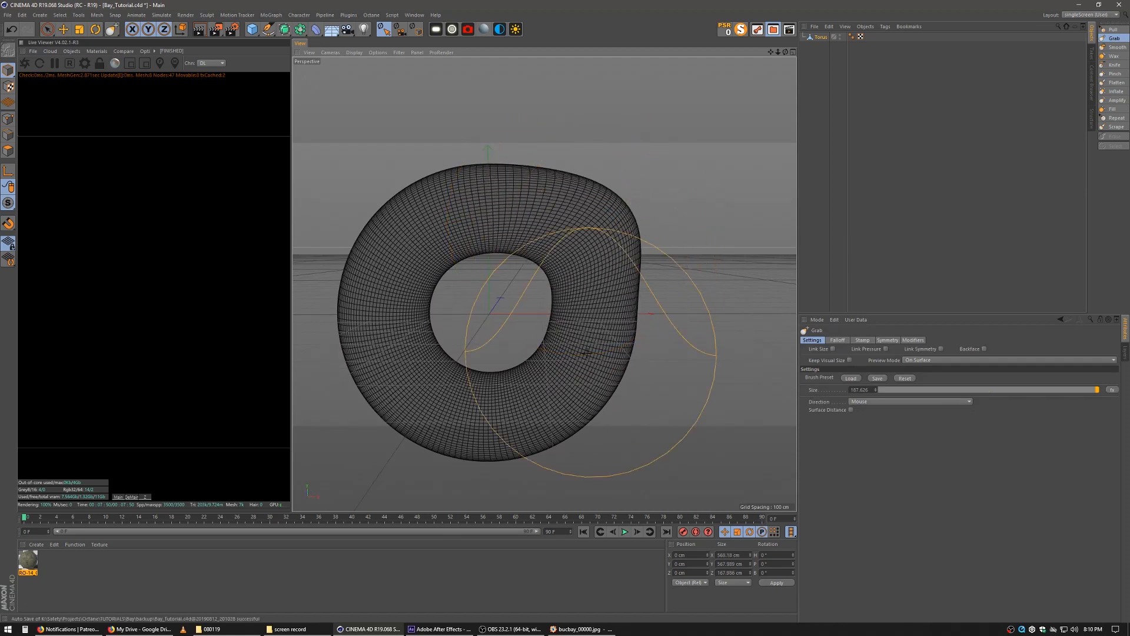
pyautogui.moveTo(556, 415); pyautogui.dragTo(603, 424)
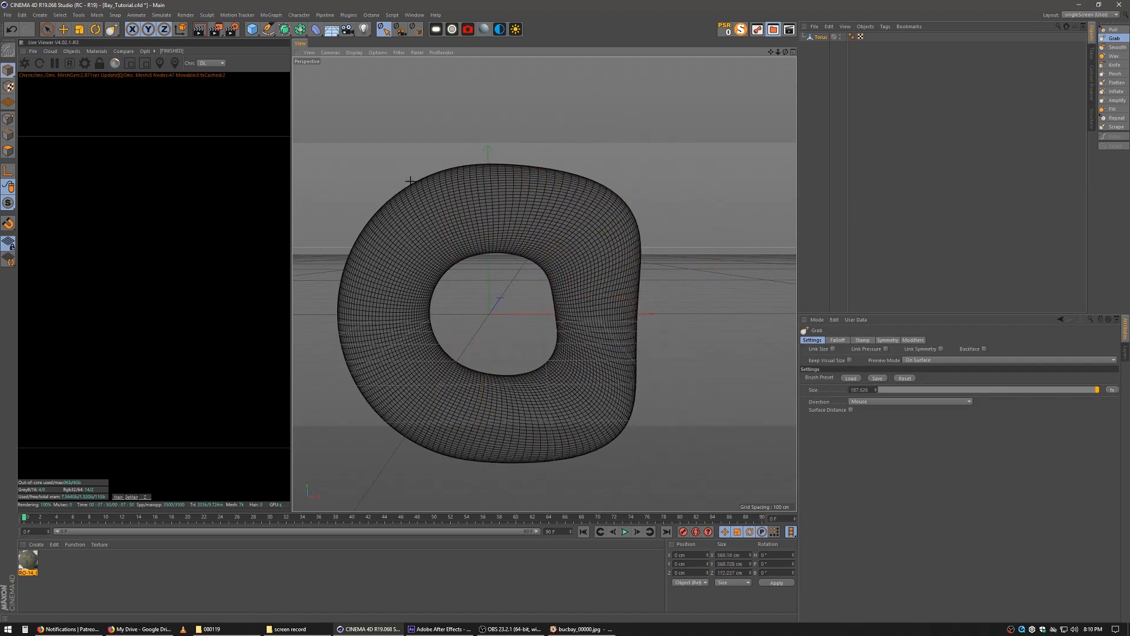
pyautogui.moveTo(415, 224); pyautogui.dragTo(395, 207)
pyautogui.moveTo(426, 380)
pyautogui.mouseDown()
pyautogui.moveTo(411, 412)
pyautogui.moveTo(408, 394)
pyautogui.moveTo(383, 388)
pyautogui.moveTo(420, 298)
pyautogui.moveTo(433, 305)
pyautogui.mouseUp()
pyautogui.moveTo(386, 363); pyautogui.dragTo(401, 360)
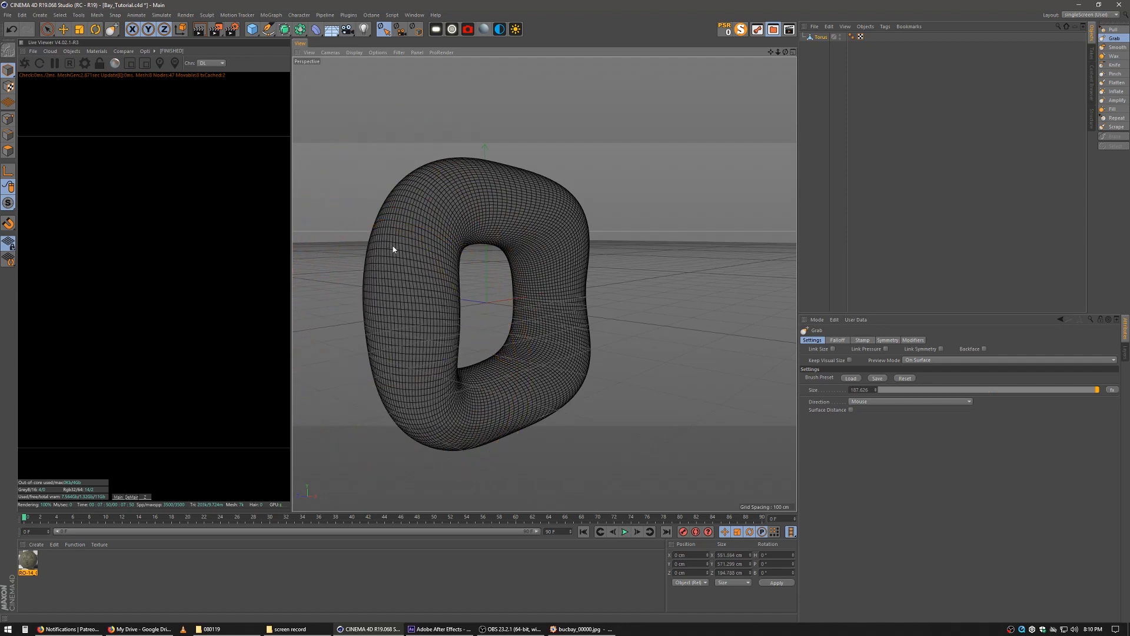
pyautogui.moveTo(393, 249); pyautogui.dragTo(406, 249)
# Grab the ring's upper part in depth to make its silhouette more uneven
pyautogui.keyDown('alt'); pyautogui.moveTo(545, 290); pyautogui.dragTo(601, 300); pyautogui.keyUp('alt')
pyautogui.moveTo(560, 221)
pyautogui.mouseDown()
pyautogui.moveTo(547, 193)
pyautogui.moveTo(500, 172)
pyautogui.moveTo(559, 234)
pyautogui.moveTo(595, 222)
pyautogui.moveTo(752, 252)
pyautogui.moveTo(760, 239)
pyautogui.mouseUp()
pyautogui.moveTo(650, 234)
pyautogui.mouseDown()
pyautogui.moveTo(659, 214)
pyautogui.moveTo(699, 222)
pyautogui.moveTo(603, 240)
pyautogui.moveTo(436, 243)
pyautogui.mouseUp()
pyautogui.keyDown('alt'); pyautogui.moveTo(735, 290); pyautogui.dragTo(593, 281, button='middle'); pyautogui.keyUp('alt')
pyautogui.keyDown('alt'); pyautogui.moveTo(621, 343); pyautogui.dragTo(571, 358, button='middle'); pyautogui.keyUp('alt')
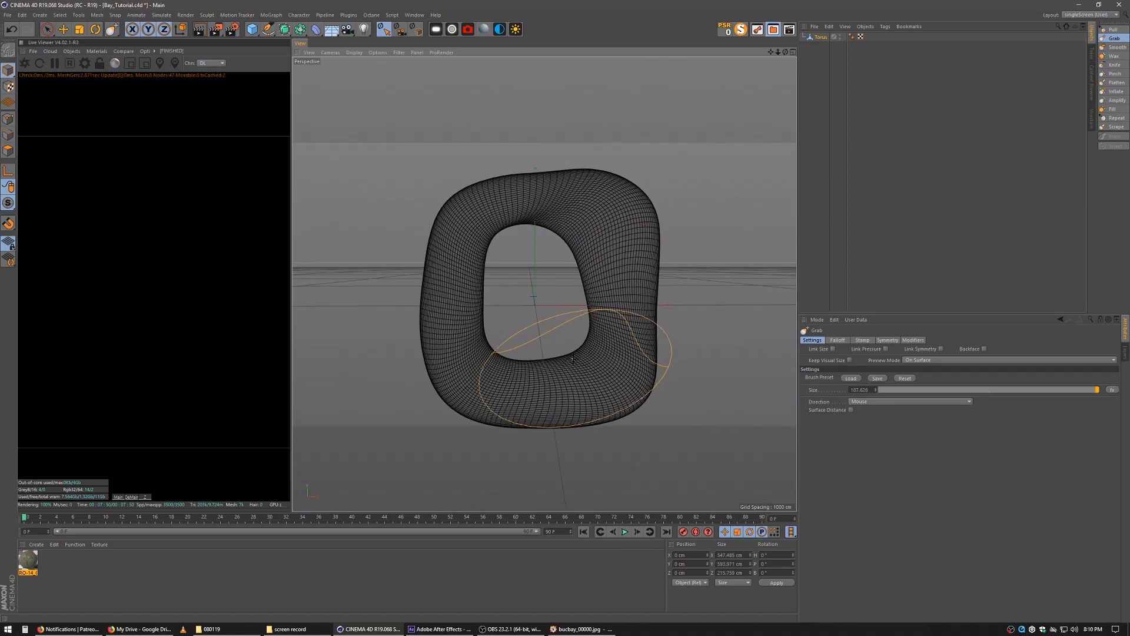
pyautogui.keyDown('alt'); pyautogui.moveTo(585, 347); pyautogui.dragTo(452, 260, button='right'); pyautogui.keyUp('alt')
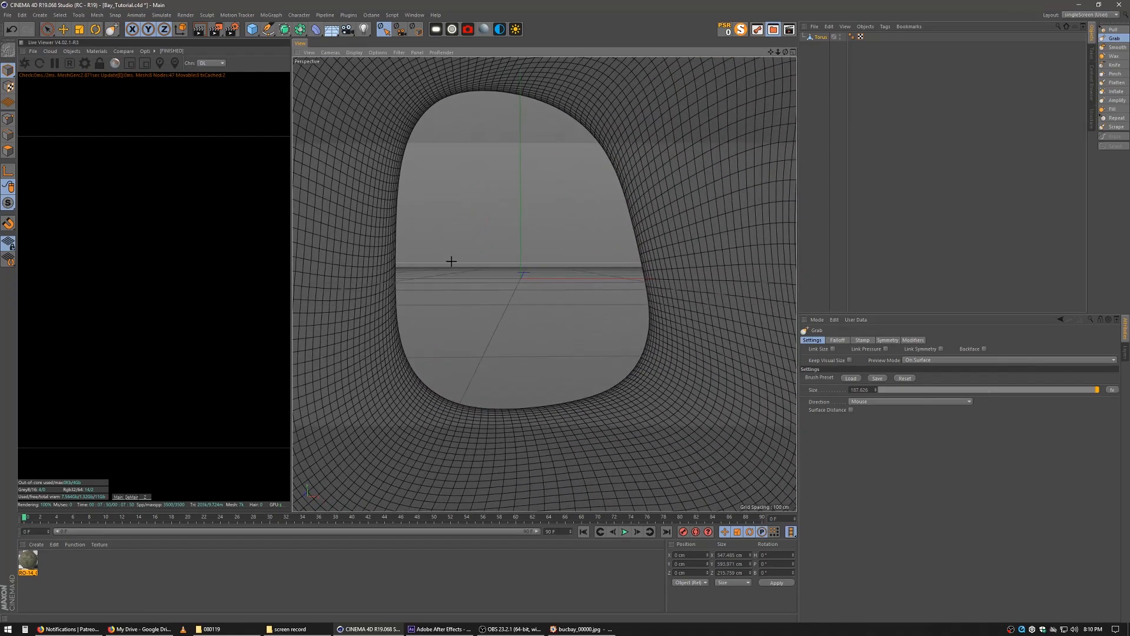
# Load the INSTAGRAM render preset, make it the active render setting, and review its output size
pyautogui.click(229, 33)
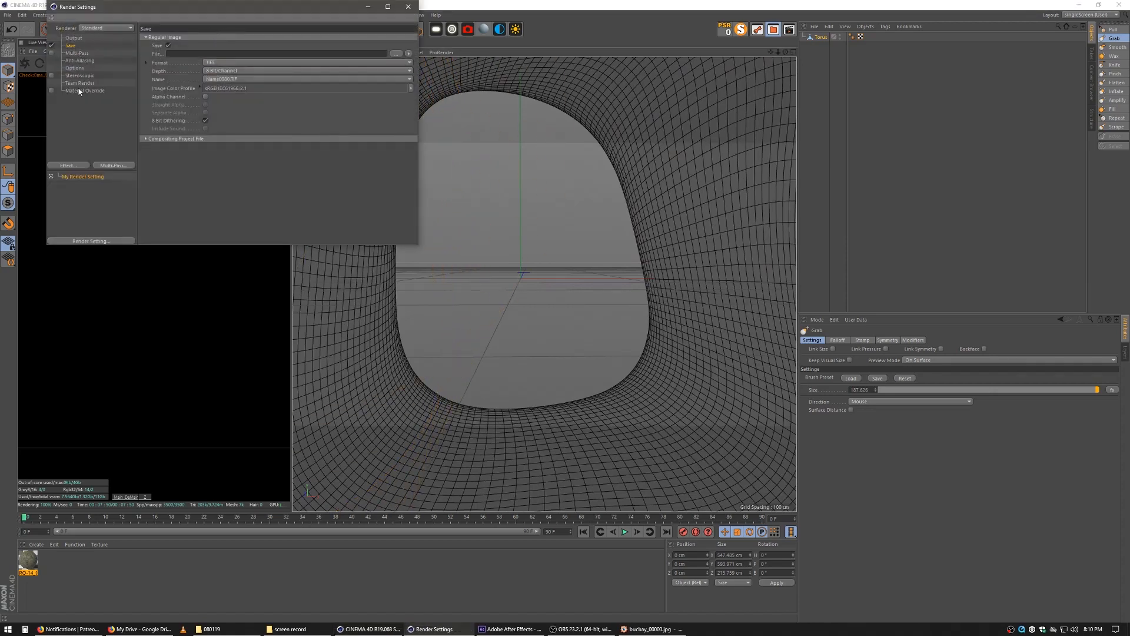
pyautogui.click(130, 241)
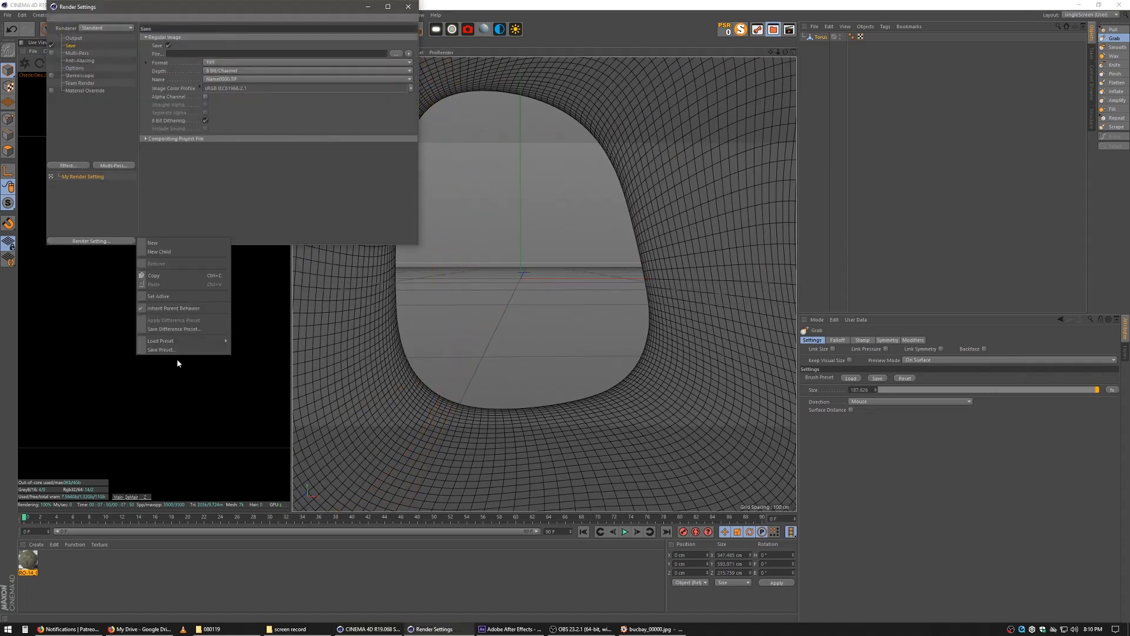
pyautogui.click(248, 341)
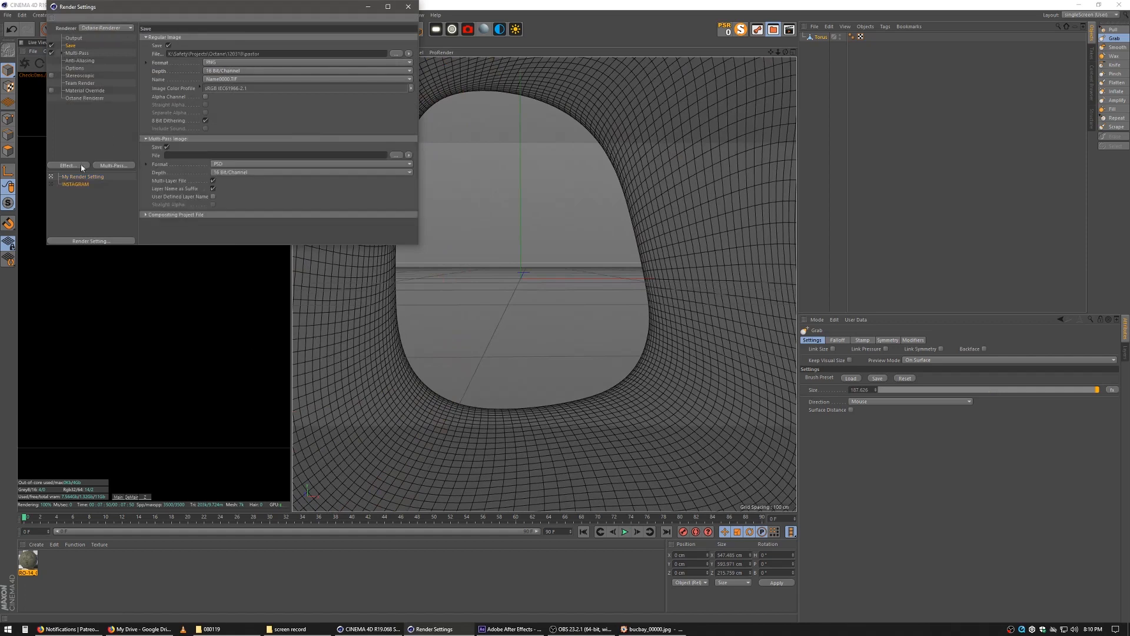
pyautogui.click(51, 184)
pyautogui.click(74, 39)
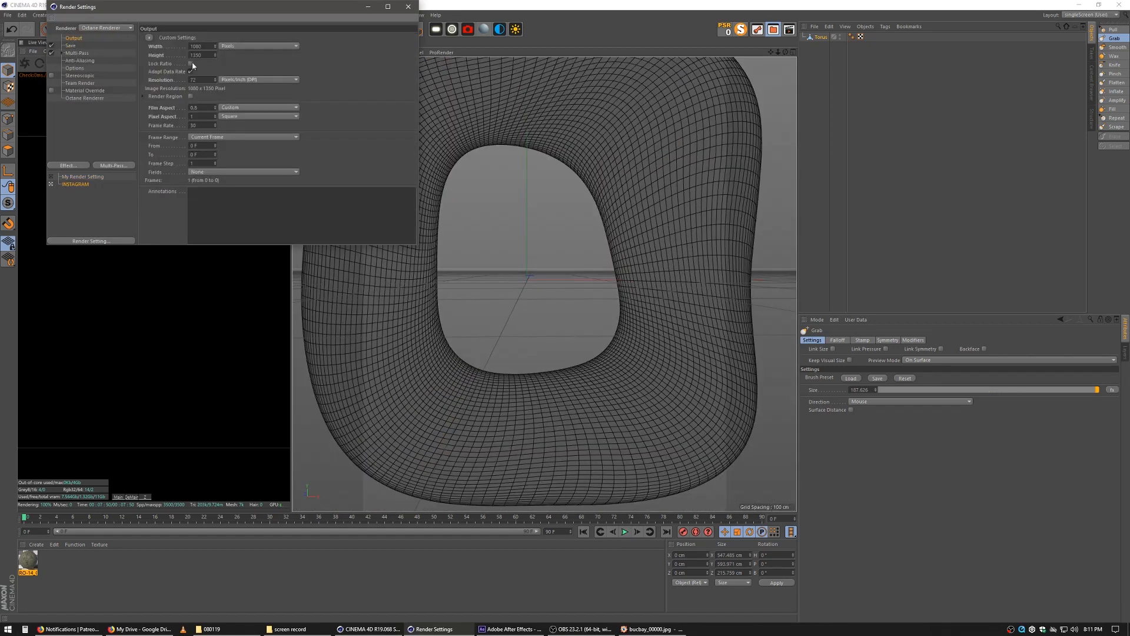
pyautogui.click(408, 8)
# Compare the view through the opening with the reference image bucbay_00000.jpg, and pull the ring's upper-right corner up and outward with the Grab brush
pyautogui.keyDown('alt'); pyautogui.moveTo(560, 209); pyautogui.dragTo(566, 235, button='middle'); pyautogui.keyUp('alt')
pyautogui.scroll(10, 535, 248)
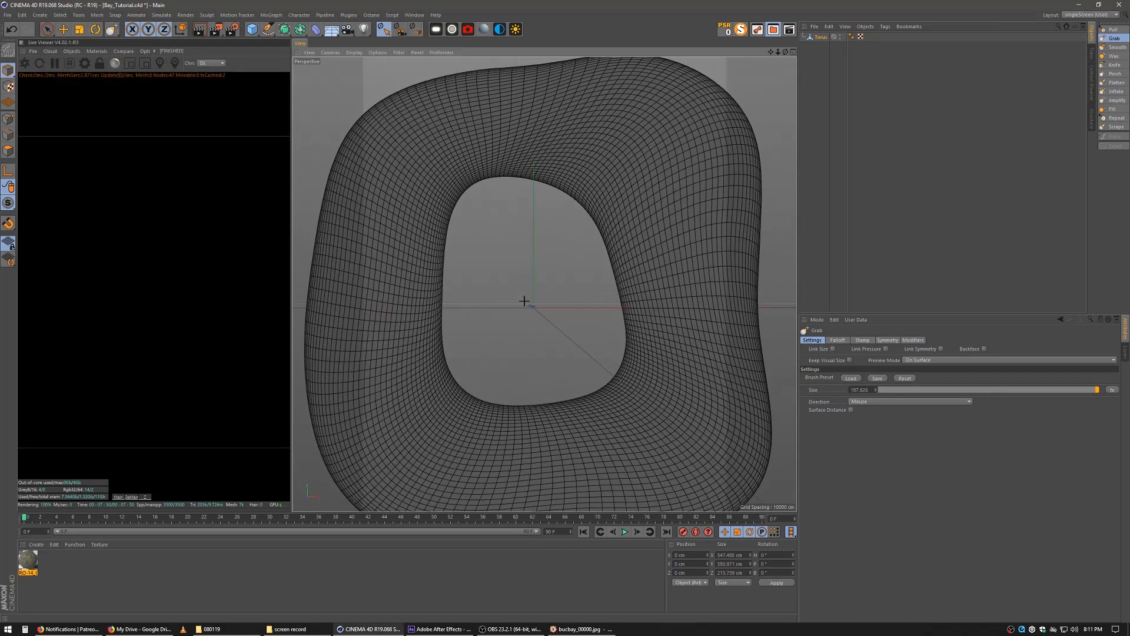
pyautogui.scroll(5, 541, 313)
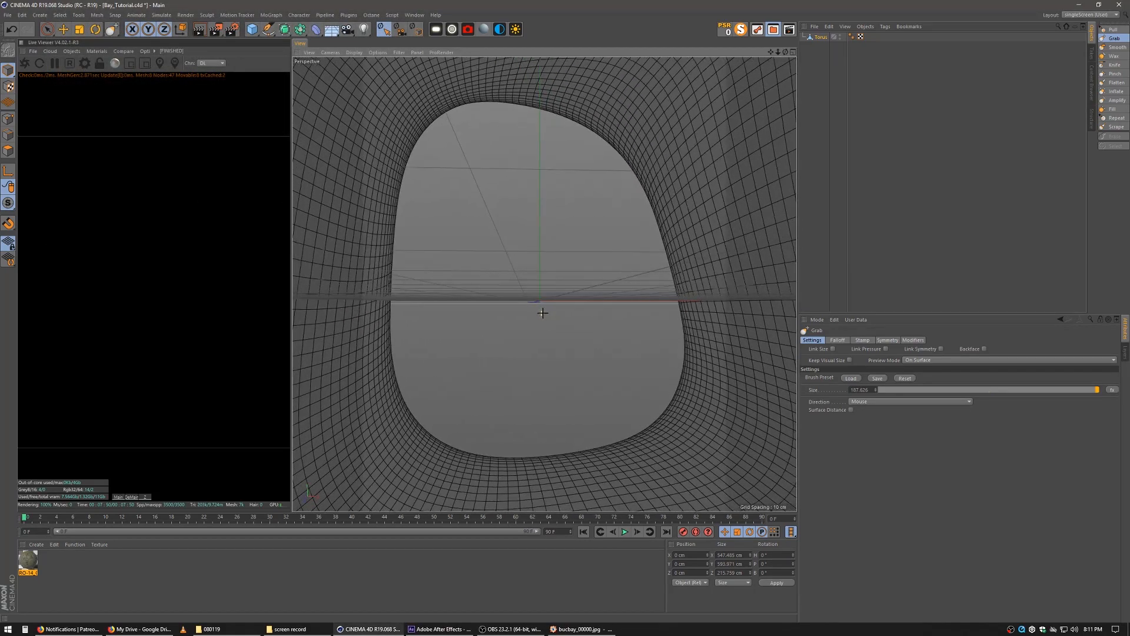
pyautogui.keyDown('alt'); pyautogui.moveTo(523, 319); pyautogui.dragTo(522, 321); pyautogui.keyUp('alt')
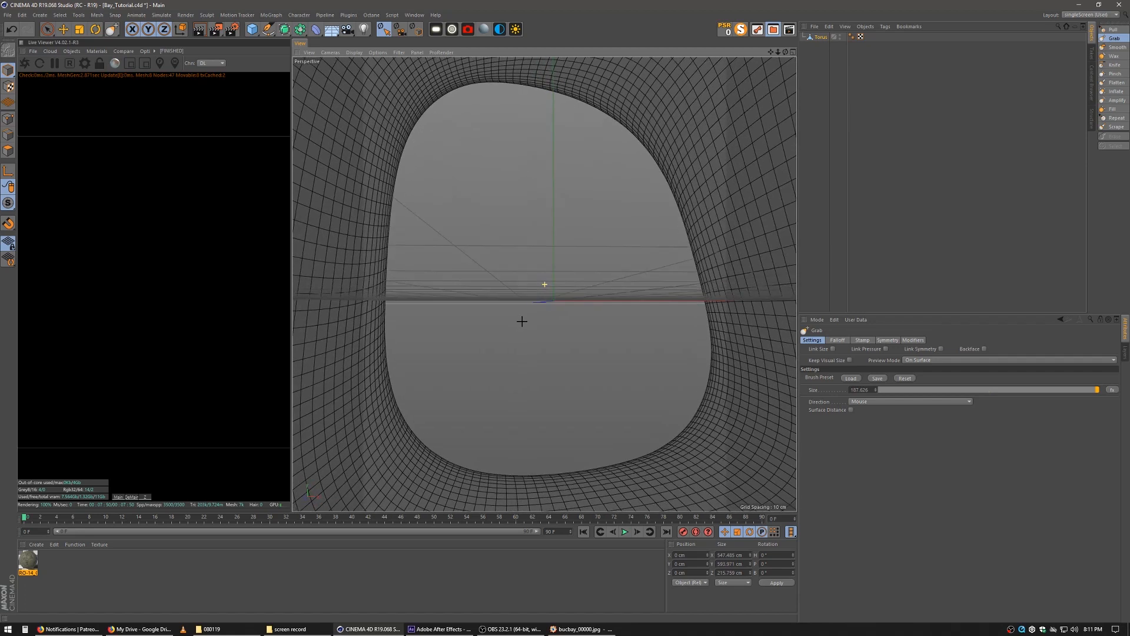
pyautogui.hotkey('alt', 'Tab')
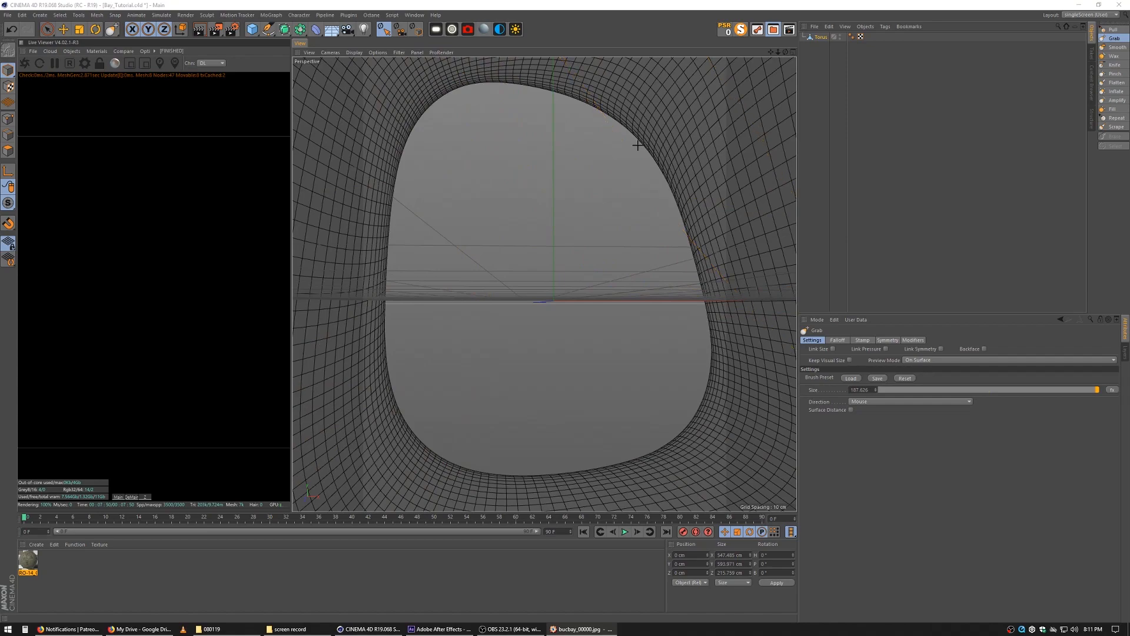
pyautogui.moveTo(621, 180)
pyautogui.keyDown('alt'); pyautogui.mouseDown()
pyautogui.moveTo(606, 230)
pyautogui.moveTo(613, 192)
pyautogui.moveTo(626, 186)
pyautogui.mouseUp(); pyautogui.keyUp('alt')
pyautogui.scroll(-8, 624, 212)
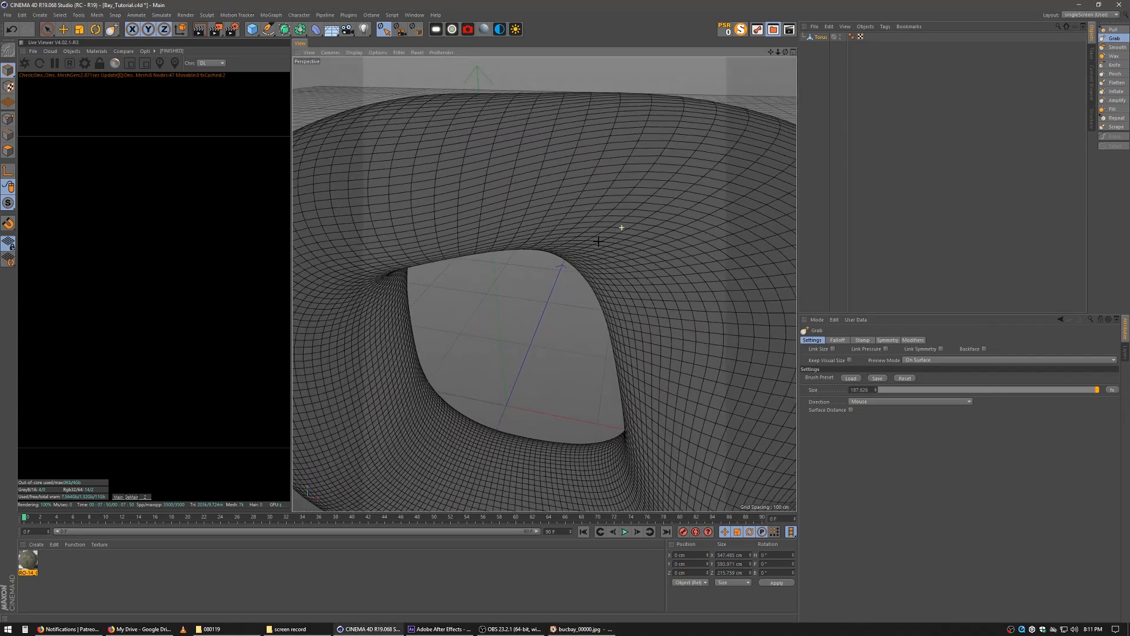
pyautogui.moveTo(618, 244)
pyautogui.mouseDown()
pyautogui.moveTo(655, 214)
pyautogui.moveTo(669, 178)
pyautogui.mouseUp()
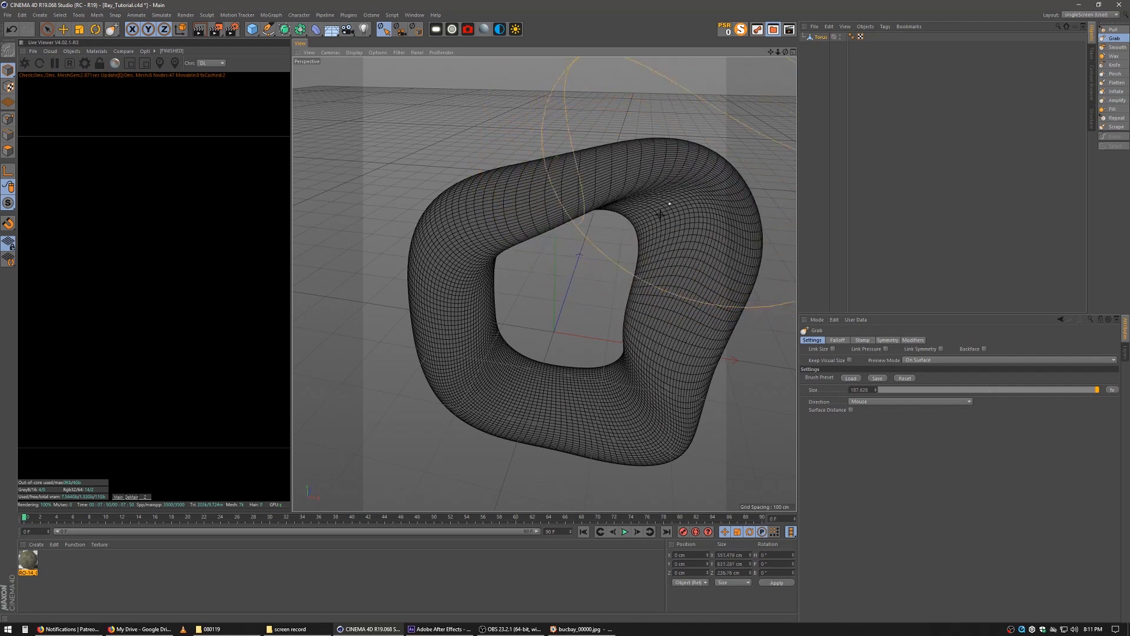
# Grab the inner wall near the ring's upper corner to bend it into an irregular curve
pyautogui.moveTo(630, 252)
pyautogui.keyDown('alt'); pyautogui.mouseDown()
pyautogui.moveTo(622, 317)
pyautogui.moveTo(580, 318)
pyautogui.mouseUp(); pyautogui.keyUp('alt')
pyautogui.keyDown('alt'); pyautogui.moveTo(440, 303); pyautogui.dragTo(444, 320); pyautogui.keyUp('alt')
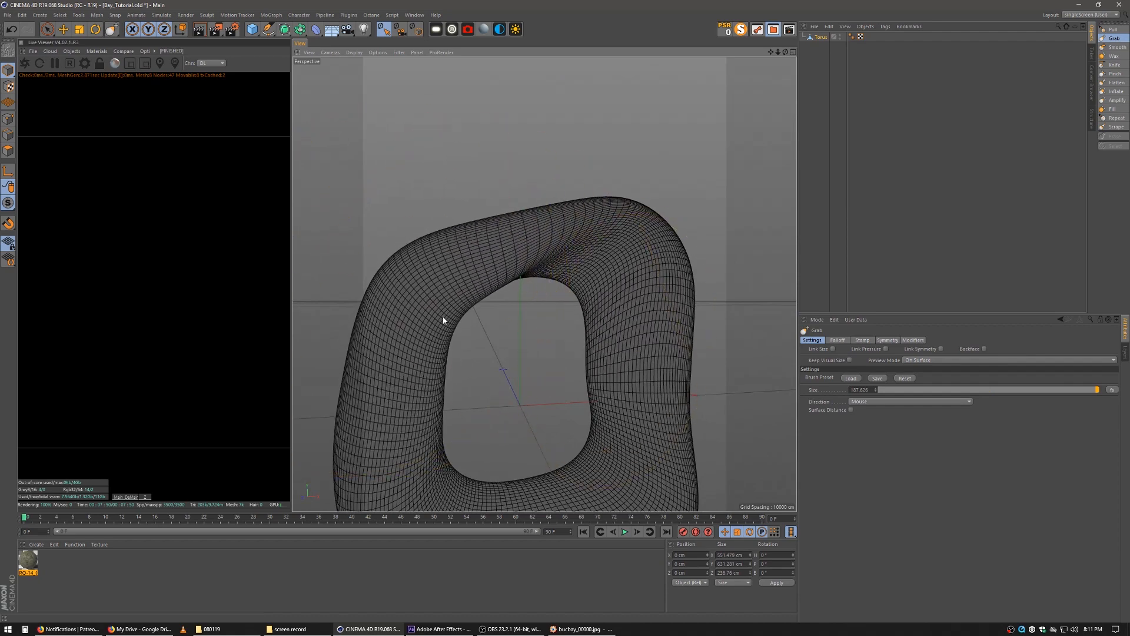
pyautogui.moveTo(524, 348)
pyautogui.keyDown('alt'); pyautogui.mouseDown()
pyautogui.moveTo(579, 280)
pyautogui.moveTo(563, 268)
pyautogui.moveTo(411, 263)
pyautogui.mouseUp(); pyautogui.keyUp('alt')
pyautogui.scroll(8, 580, 280)
pyautogui.moveTo(566, 189)
pyautogui.mouseDown()
pyautogui.moveTo(583, 167)
pyautogui.moveTo(651, 164)
pyautogui.mouseUp()
pyautogui.moveTo(568, 170)
pyautogui.mouseDown()
pyautogui.moveTo(562, 156)
pyautogui.moveTo(593, 195)
pyautogui.moveTo(625, 208)
pyautogui.mouseUp()
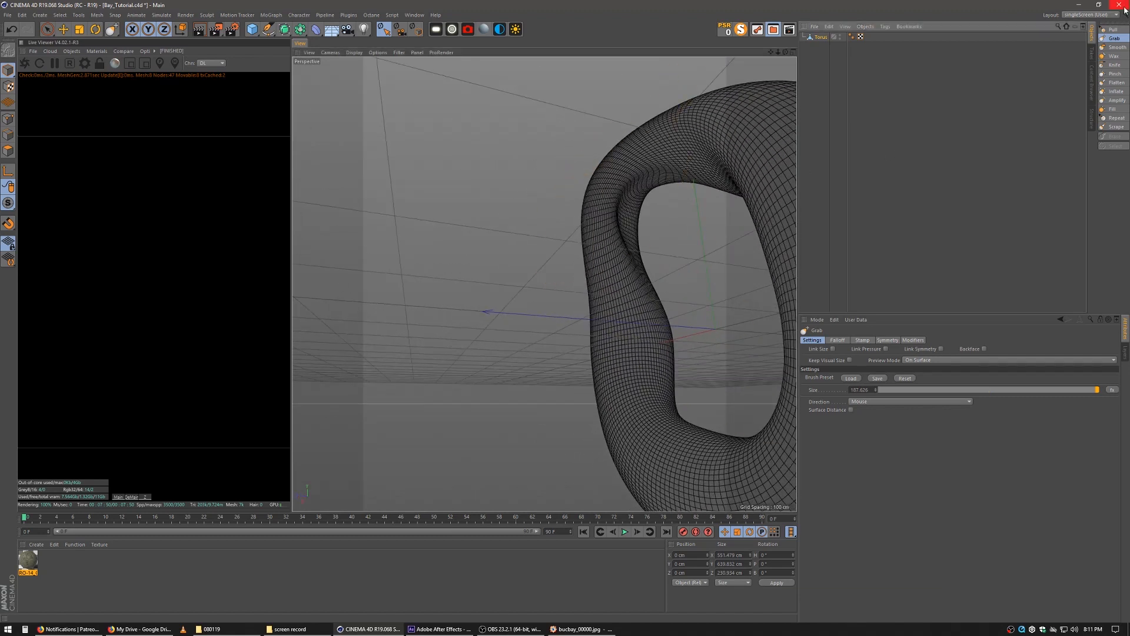
# Choose the Wax sculpting brush and display the viewport in Gouraud Shading
pyautogui.click(1105, 30)
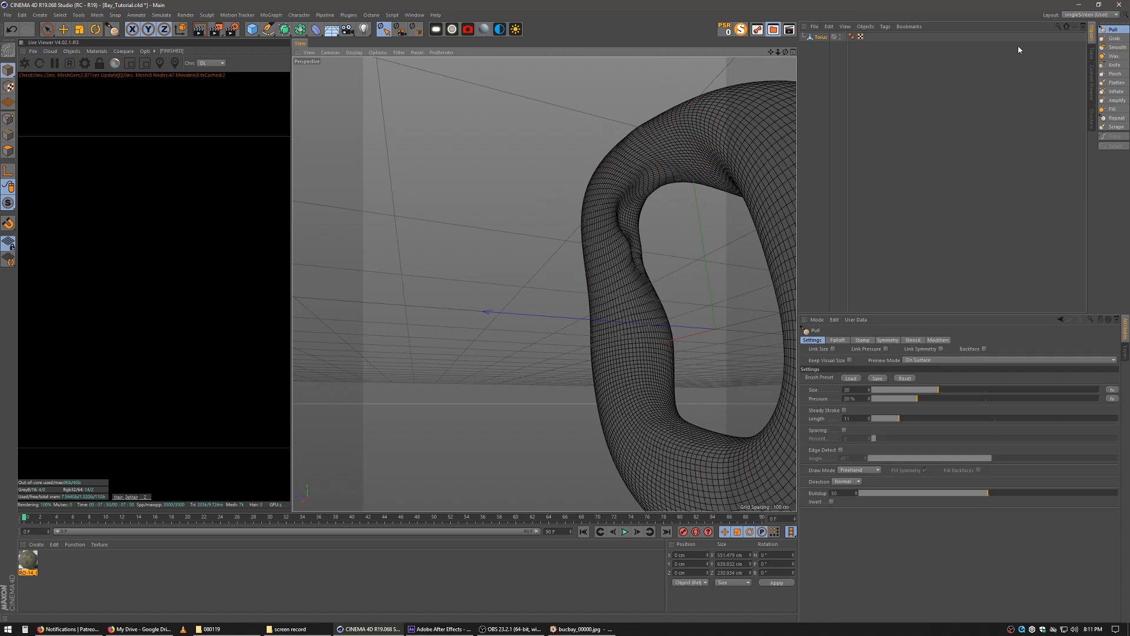
pyautogui.click(1115, 56)
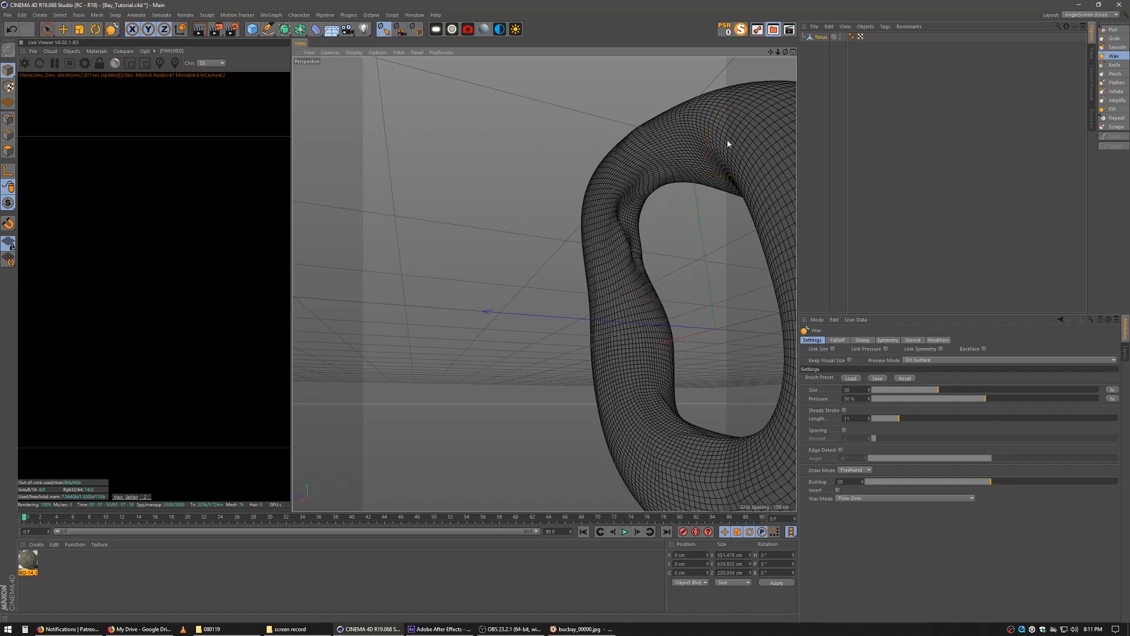
pyautogui.click(354, 52)
pyautogui.click(357, 65)
# Build up uneven ridges around the ring's inner surface with crossing Wax brush strokes
pyautogui.moveTo(710, 253)
pyautogui.keyDown('alt'); pyautogui.mouseDown()
pyautogui.moveTo(603, 255)
pyautogui.moveTo(393, 217)
pyautogui.mouseUp(); pyautogui.keyUp('alt')
pyautogui.moveTo(496, 139); pyautogui.dragTo(514, 380)
pyautogui.moveTo(478, 121)
pyautogui.mouseDown()
pyautogui.moveTo(552, 283)
pyautogui.moveTo(556, 323)
pyautogui.moveTo(686, 248)
pyautogui.mouseUp()
pyautogui.moveTo(619, 128)
pyautogui.mouseDown()
pyautogui.moveTo(605, 151)
pyautogui.moveTo(636, 265)
pyautogui.moveTo(620, 242)
pyautogui.moveTo(528, 241)
pyautogui.mouseUp()
pyautogui.moveTo(527, 115)
pyautogui.mouseDown()
pyautogui.moveTo(502, 275)
pyautogui.moveTo(517, 323)
pyautogui.mouseUp()
pyautogui.moveTo(699, 373); pyautogui.dragTo(551, 327)
pyautogui.moveTo(709, 345); pyautogui.dragTo(565, 321)
pyautogui.moveTo(544, 285)
pyautogui.keyDown('alt'); pyautogui.mouseDown()
pyautogui.moveTo(525, 310)
pyautogui.moveTo(505, 281)
pyautogui.moveTo(448, 286)
pyautogui.mouseUp(); pyautogui.keyUp('alt')
pyautogui.moveTo(663, 310)
pyautogui.mouseDown()
pyautogui.moveTo(696, 126)
pyautogui.moveTo(669, 207)
pyautogui.moveTo(693, 147)
pyautogui.mouseUp()
# Add Wax ridges at the ring's lower inner corner and check the sculpted surface from several sides
pyautogui.keyDown('alt'); pyautogui.moveTo(693, 147); pyautogui.dragTo(595, 292, button='right'); pyautogui.keyUp('alt')
pyautogui.moveTo(594, 292)
pyautogui.keyDown('alt'); pyautogui.mouseDown()
pyautogui.moveTo(642, 230)
pyautogui.moveTo(656, 170)
pyautogui.moveTo(595, 155)
pyautogui.mouseUp(); pyautogui.keyUp('alt')
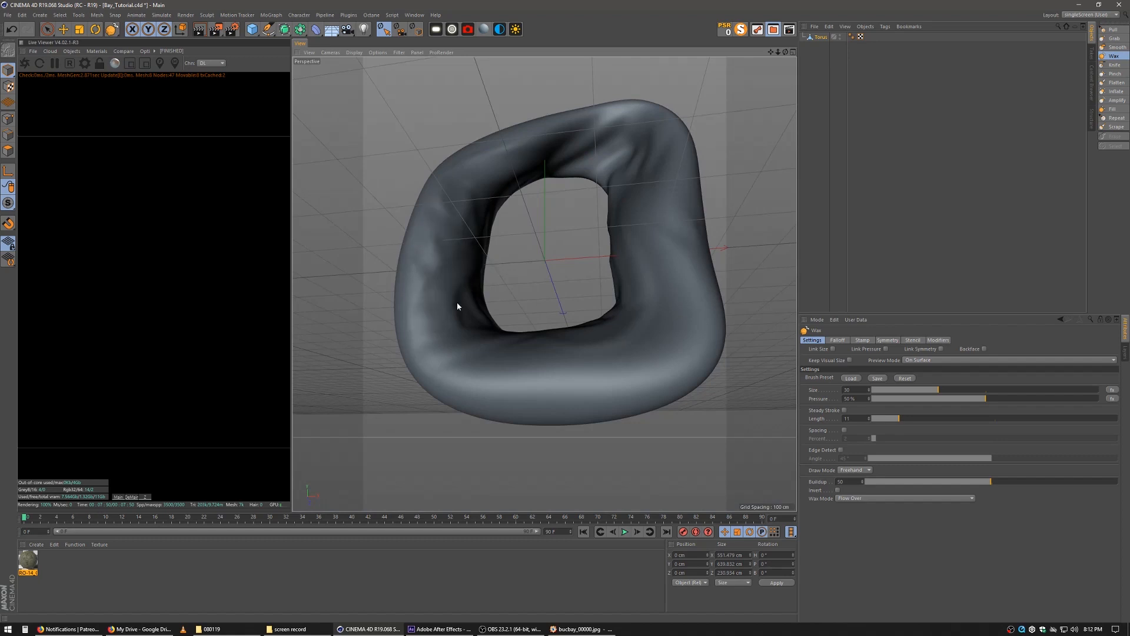
pyautogui.keyDown('alt'); pyautogui.moveTo(559, 319); pyautogui.dragTo(566, 283); pyautogui.keyUp('alt')
pyautogui.keyDown('alt'); pyautogui.moveTo(565, 282); pyautogui.dragTo(636, 253, button='right'); pyautogui.keyUp('alt')
pyautogui.keyDown('alt'); pyautogui.moveTo(636, 253); pyautogui.dragTo(506, 232); pyautogui.keyUp('alt')
pyautogui.keyDown('alt'); pyautogui.moveTo(521, 255); pyautogui.dragTo(539, 236, button='right'); pyautogui.keyUp('alt')
pyautogui.keyDown('alt'); pyautogui.moveTo(538, 236); pyautogui.dragTo(582, 230); pyautogui.keyUp('alt')
pyautogui.keyDown('alt'); pyautogui.moveTo(635, 127); pyautogui.dragTo(621, 143); pyautogui.keyUp('alt')
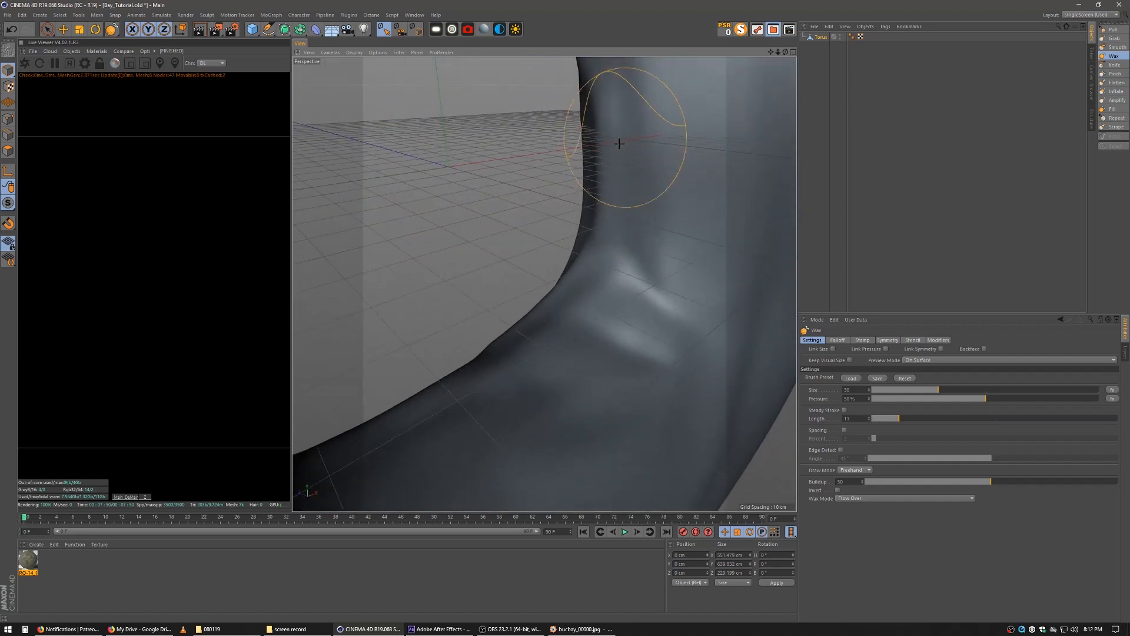
pyautogui.keyDown('alt'); pyautogui.moveTo(621, 144); pyautogui.dragTo(631, 169, button='right'); pyautogui.keyUp('alt')
pyautogui.keyDown('alt'); pyautogui.moveTo(631, 169); pyautogui.dragTo(536, 227); pyautogui.keyUp('alt')
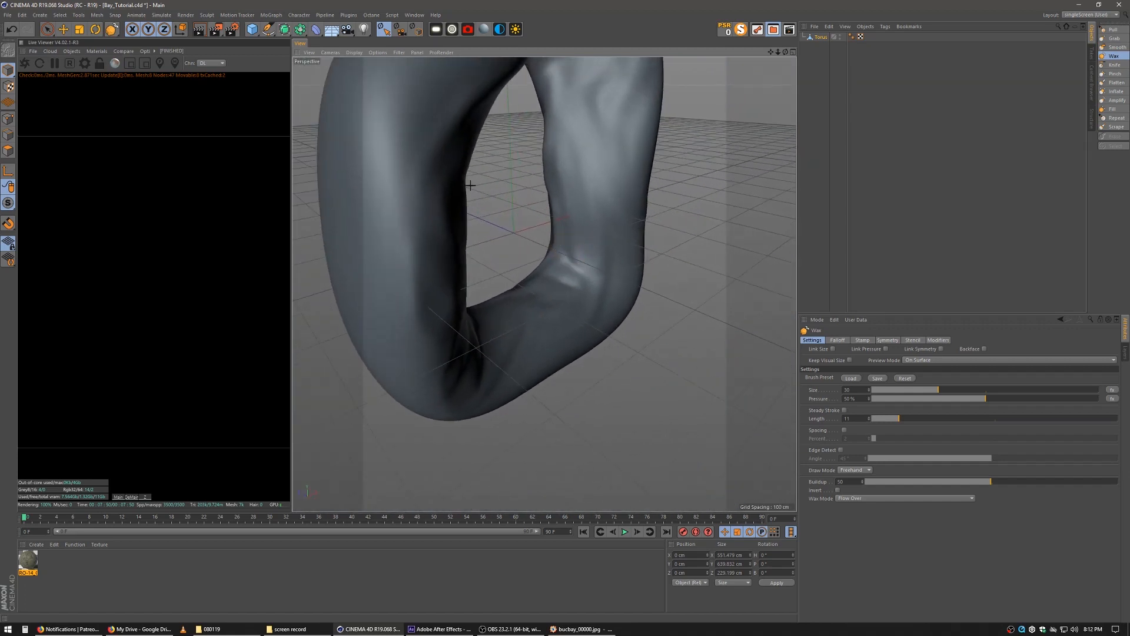
# Scale the ring along its Z axis to a depth of about 277 cm and look through its opening
pyautogui.click(79, 29)
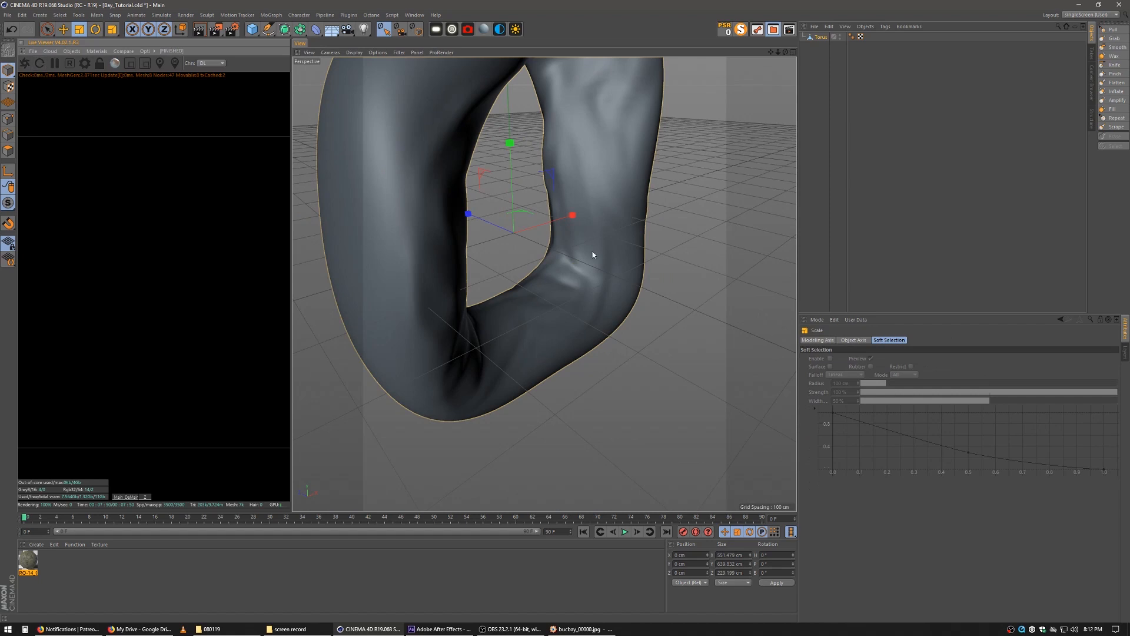
pyautogui.moveTo(475, 221); pyautogui.dragTo(469, 221)
pyautogui.keyDown('alt'); pyautogui.moveTo(544, 219); pyautogui.dragTo(687, 269); pyautogui.keyUp('alt')
pyautogui.scroll(6, 687, 269)
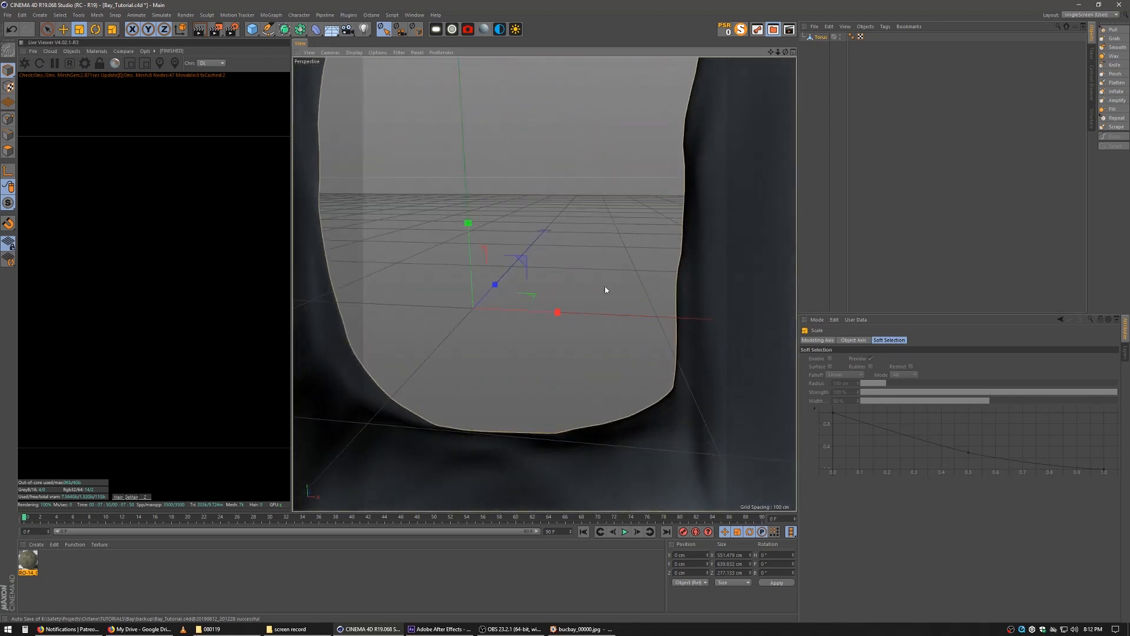
pyautogui.scroll(-10, 605, 290)
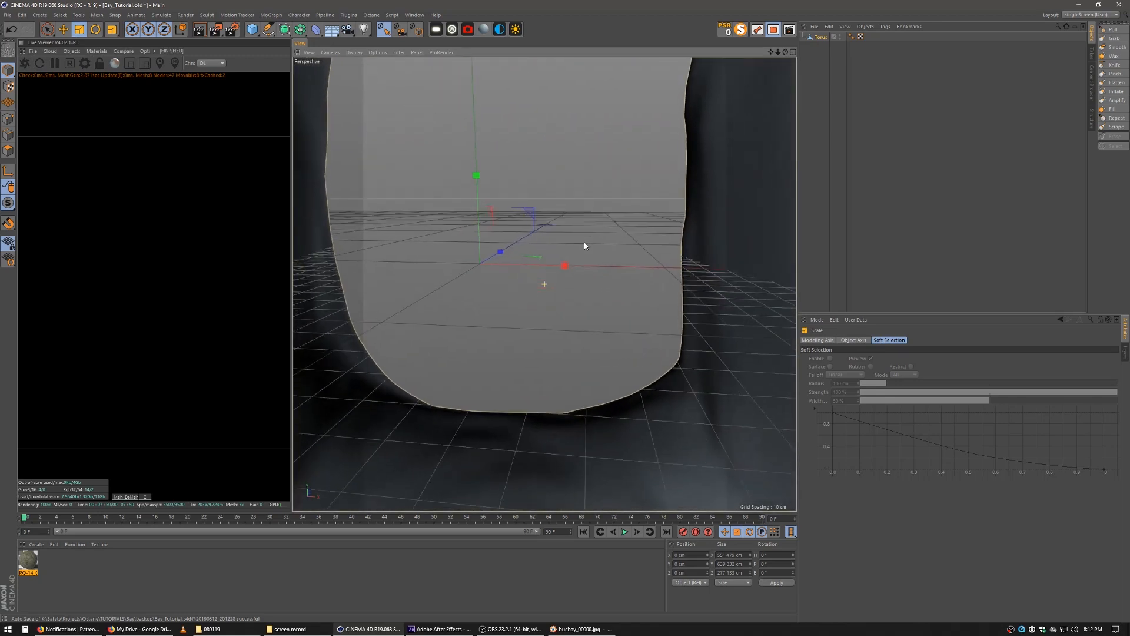
# Frame the view through the ring's opening, add an Octane camera from that view, and inspect its placement from outside
pyautogui.keyDown('alt'); pyautogui.moveTo(566, 209); pyautogui.dragTo(556, 220); pyautogui.keyUp('alt')
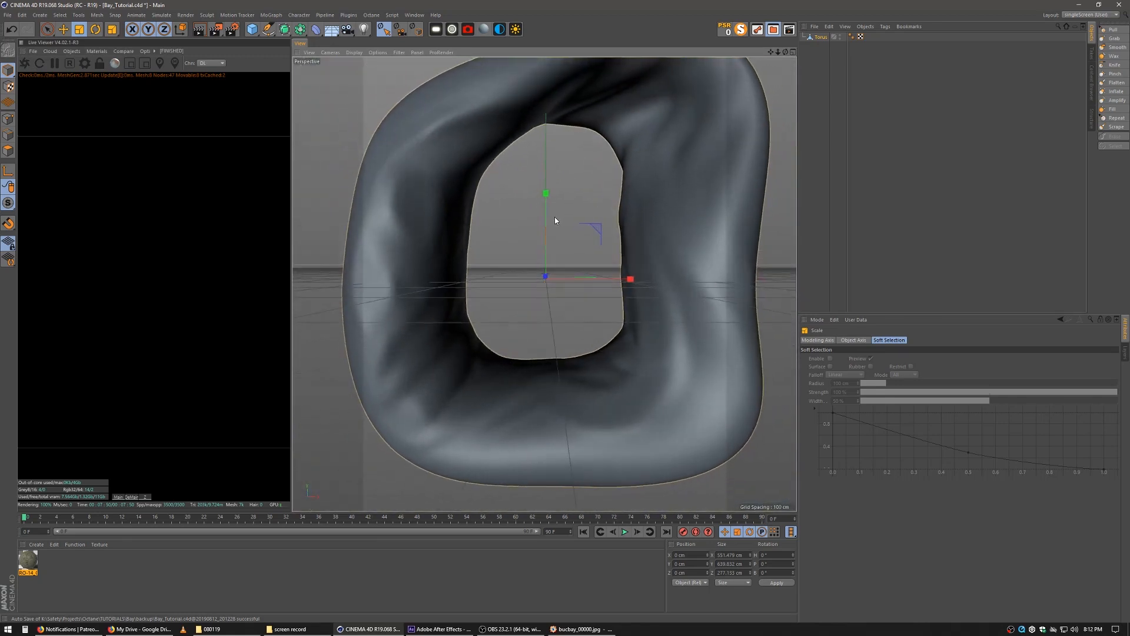
pyautogui.click(401, 29)
pyautogui.keyDown('alt'); pyautogui.moveTo(526, 276); pyautogui.dragTo(529, 314, button='middle'); pyautogui.keyUp('alt')
pyautogui.click(401, 30)
pyautogui.keyDown('alt'); pyautogui.moveTo(536, 310); pyautogui.dragTo(557, 304, button='right'); pyautogui.keyUp('alt')
pyautogui.moveTo(556, 304)
pyautogui.keyDown('alt'); pyautogui.mouseDown()
pyautogui.moveTo(566, 299)
pyautogui.moveTo(557, 316)
pyautogui.mouseUp(); pyautogui.keyUp('alt')
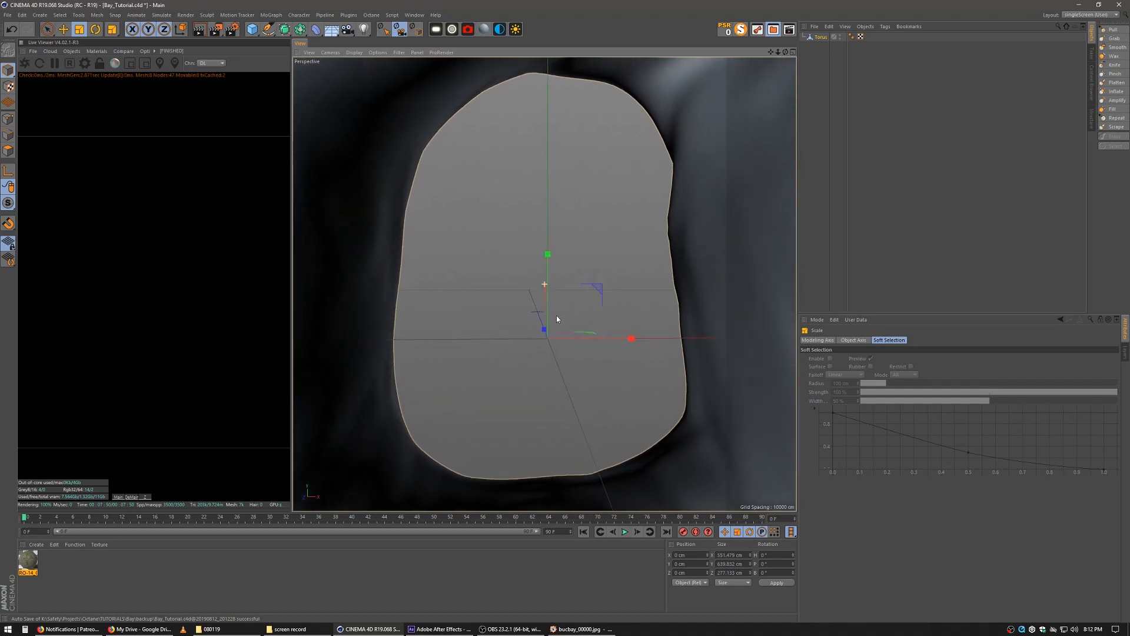
pyautogui.click(469, 29)
pyautogui.keyDown('alt'); pyautogui.moveTo(587, 277); pyautogui.dragTo(432, 333, button='right'); pyautogui.keyUp('alt')
pyautogui.keyDown('alt'); pyautogui.moveTo(432, 333); pyautogui.dragTo(289, 489); pyautogui.keyUp('alt')
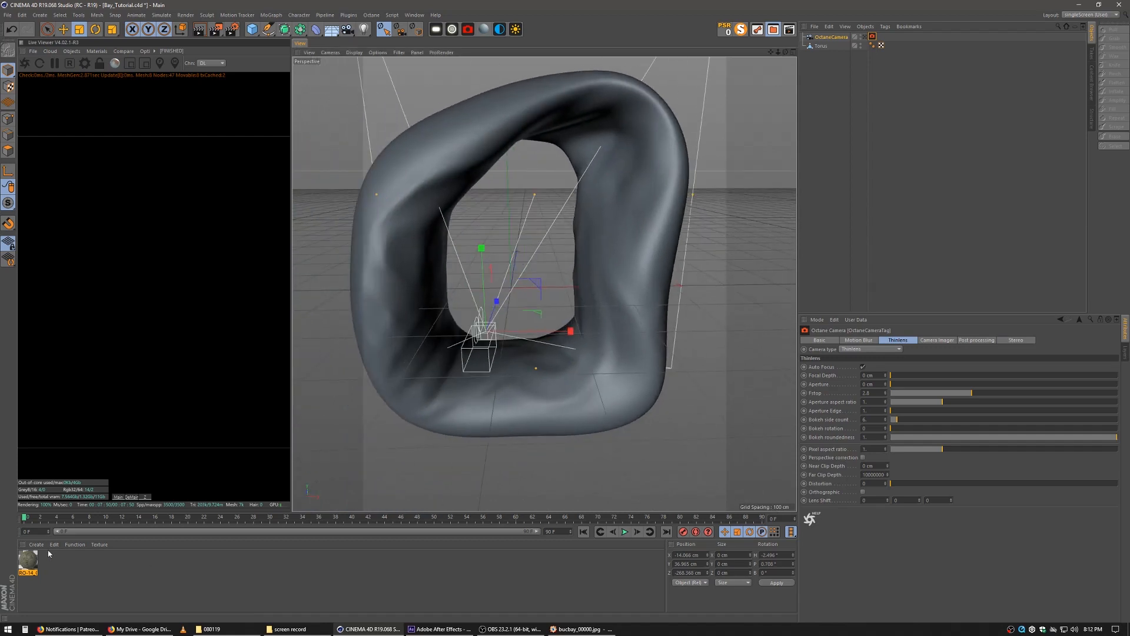
# Apply the RO-14_Octane rock material to the torus and consult the reference image bucbay_00000.jpg
pyautogui.moveTo(24, 564)
pyautogui.mouseDown()
pyautogui.moveTo(745, 73)
pyautogui.moveTo(814, 47)
pyautogui.mouseUp()
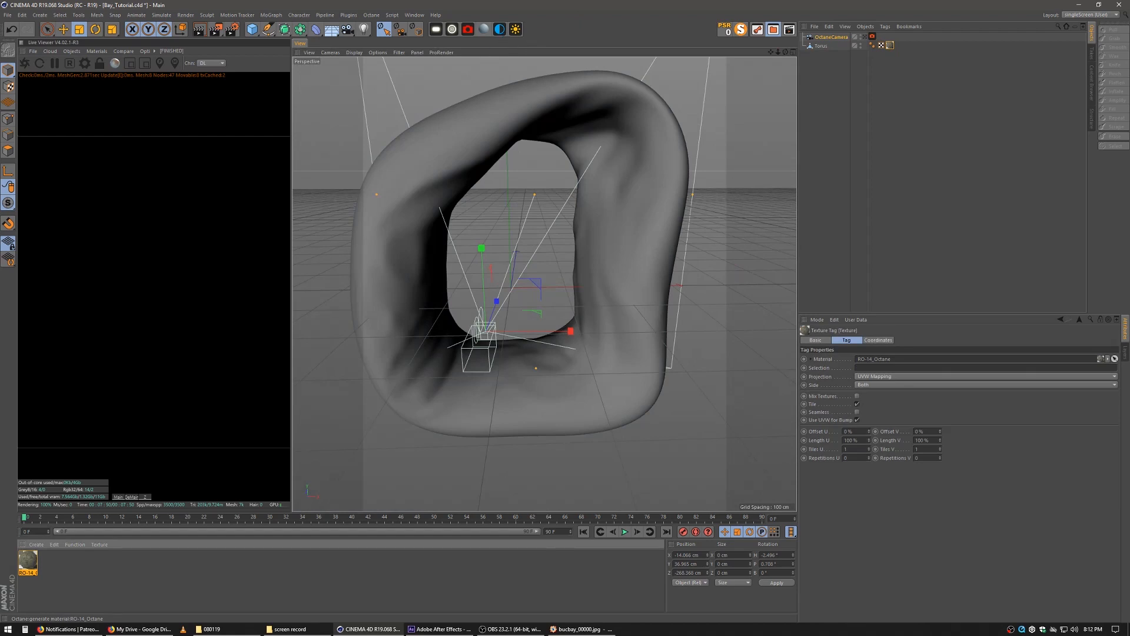
pyautogui.hotkey('alt', 'Tab')
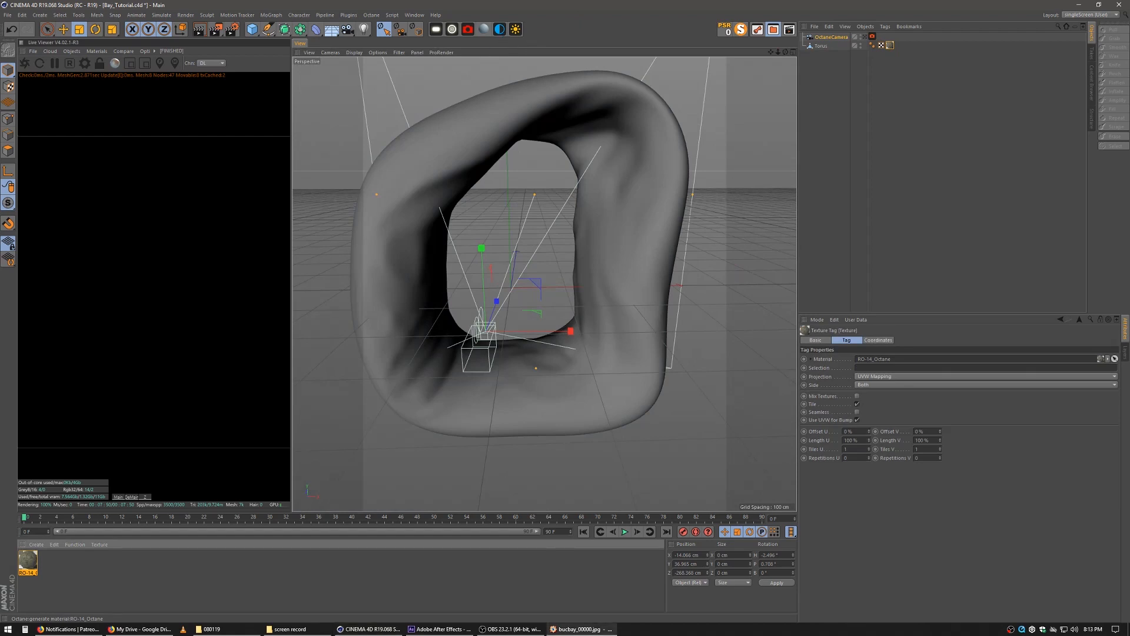
pyautogui.press('Right')
pyautogui.press('Left')
pyautogui.click(816, 135)
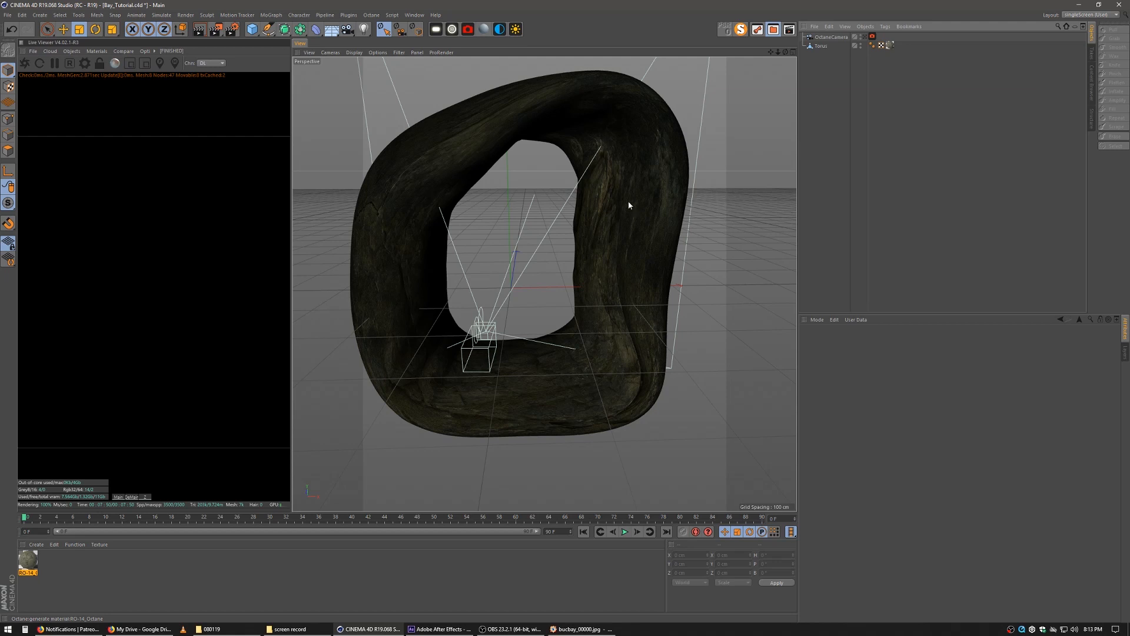
pyautogui.hotkey('ctrl', 'z')
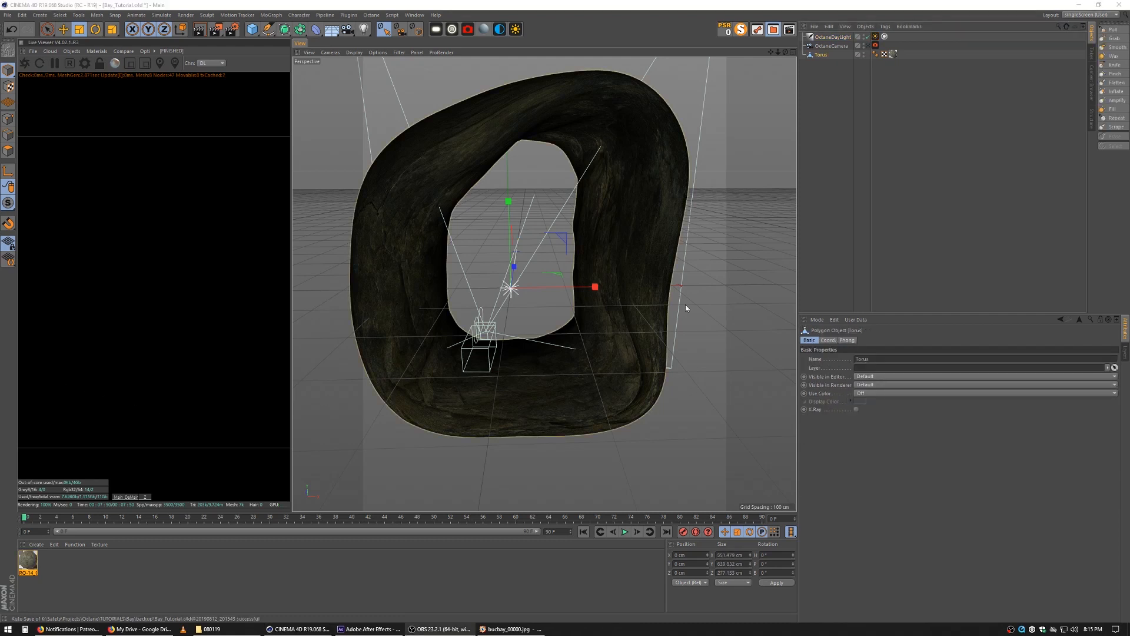
# Rotate the Octane daylight to about H 196°, P -13°, B 62° and start the live render
pyautogui.click(835, 38)
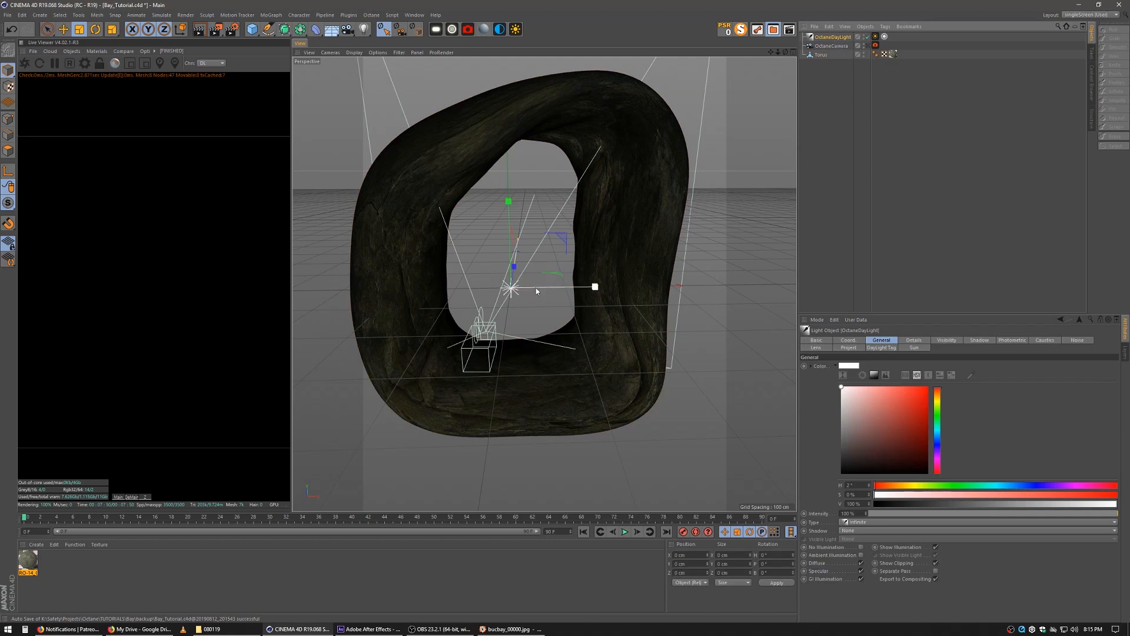
pyautogui.click(95, 29)
pyautogui.moveTo(457, 369)
pyautogui.mouseDown()
pyautogui.moveTo(598, 228)
pyautogui.moveTo(618, 214)
pyautogui.moveTo(615, 235)
pyautogui.moveTo(633, 237)
pyautogui.mouseUp()
pyautogui.moveTo(517, 250); pyautogui.dragTo(522, 278)
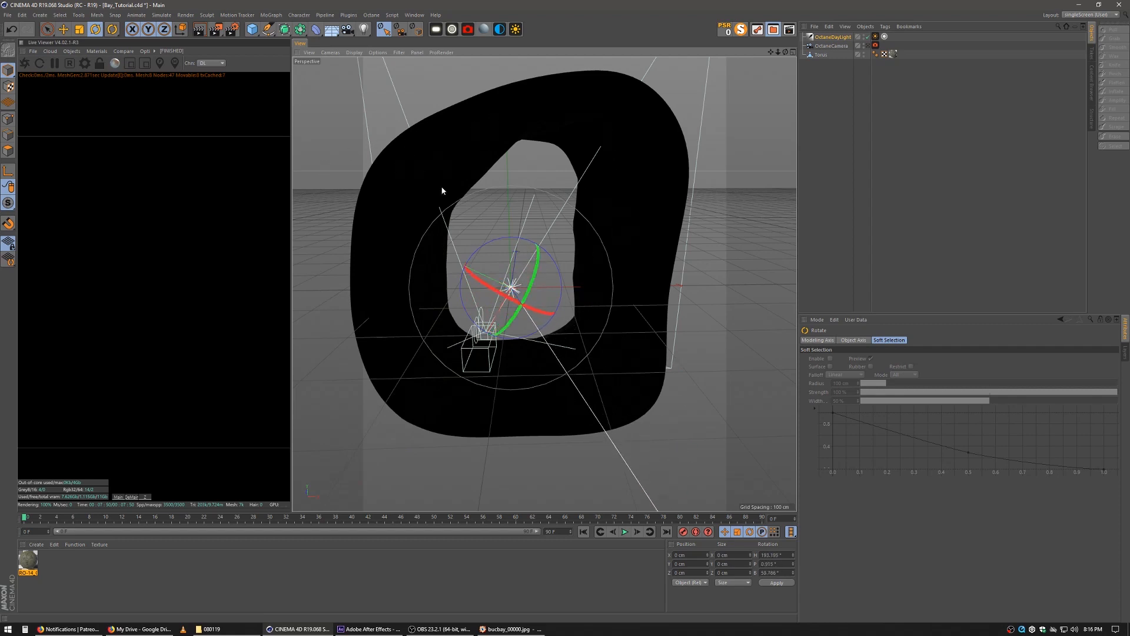
pyautogui.moveTo(517, 236); pyautogui.dragTo(494, 230)
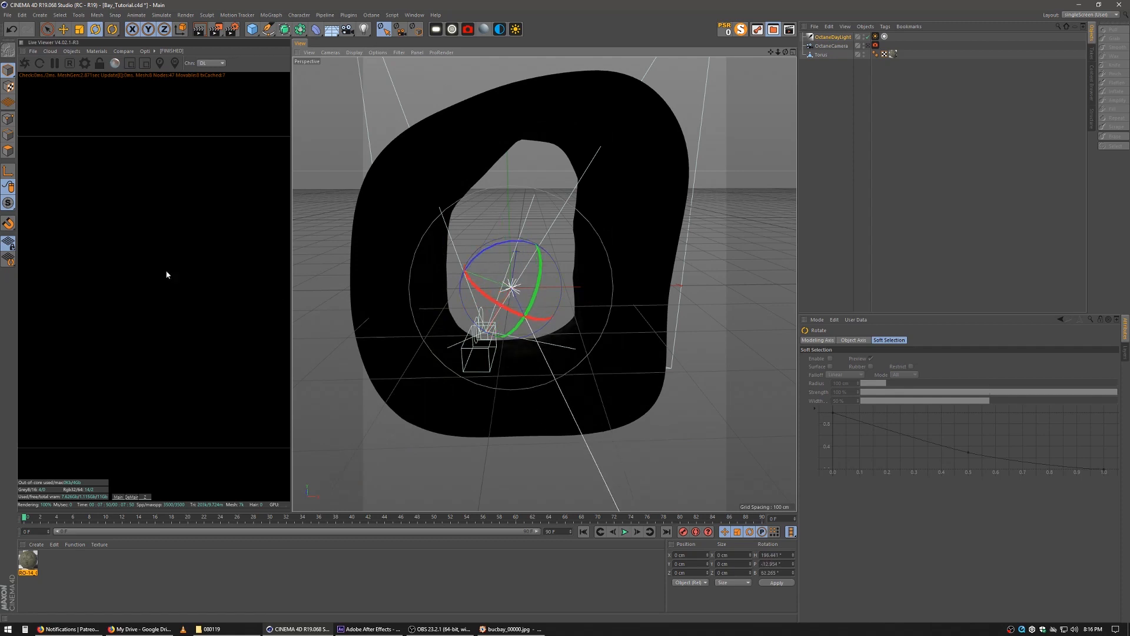
pyautogui.click(25, 63)
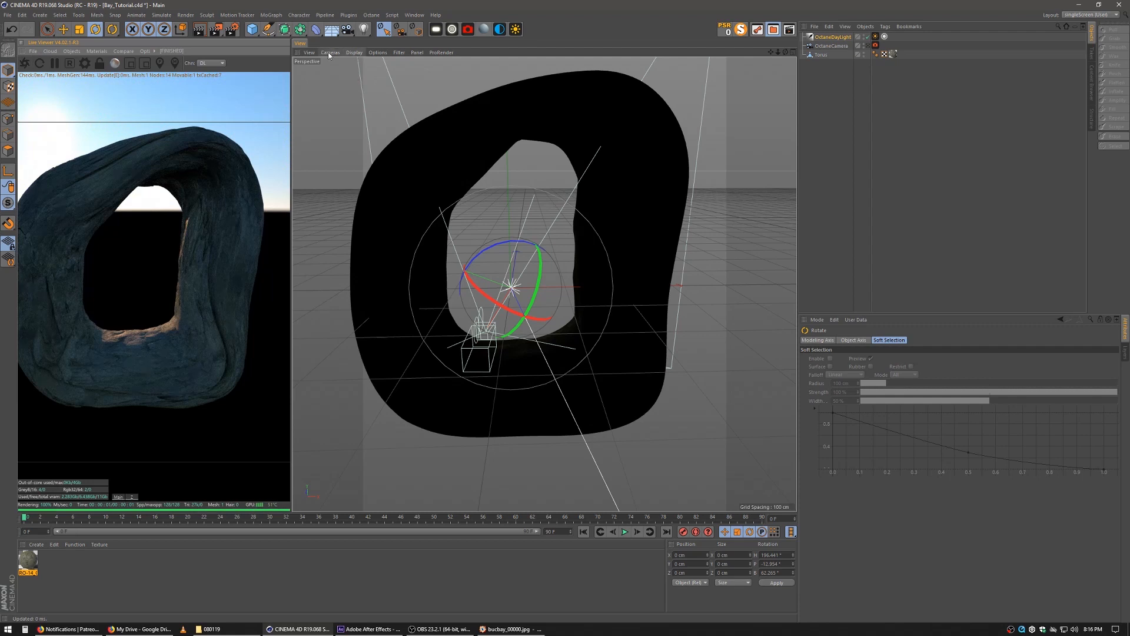
# Try Constant Shading (Lines) in the viewport and switch the display to Hidden Line to show the torus's mesh
pyautogui.click(356, 53)
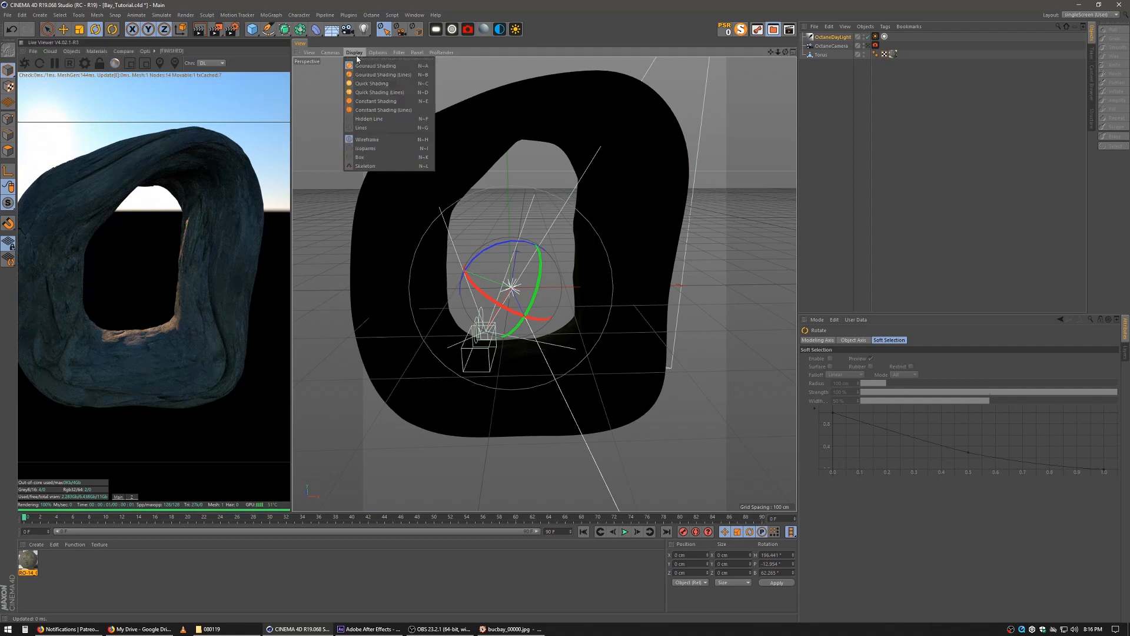
pyautogui.click(364, 110)
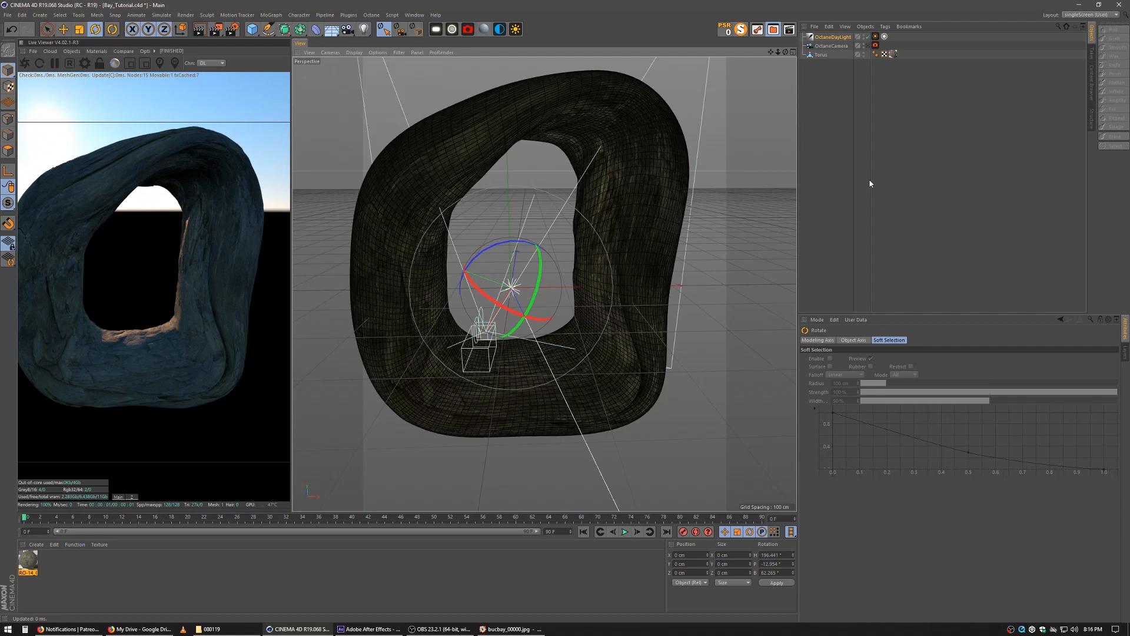
pyautogui.click(355, 52)
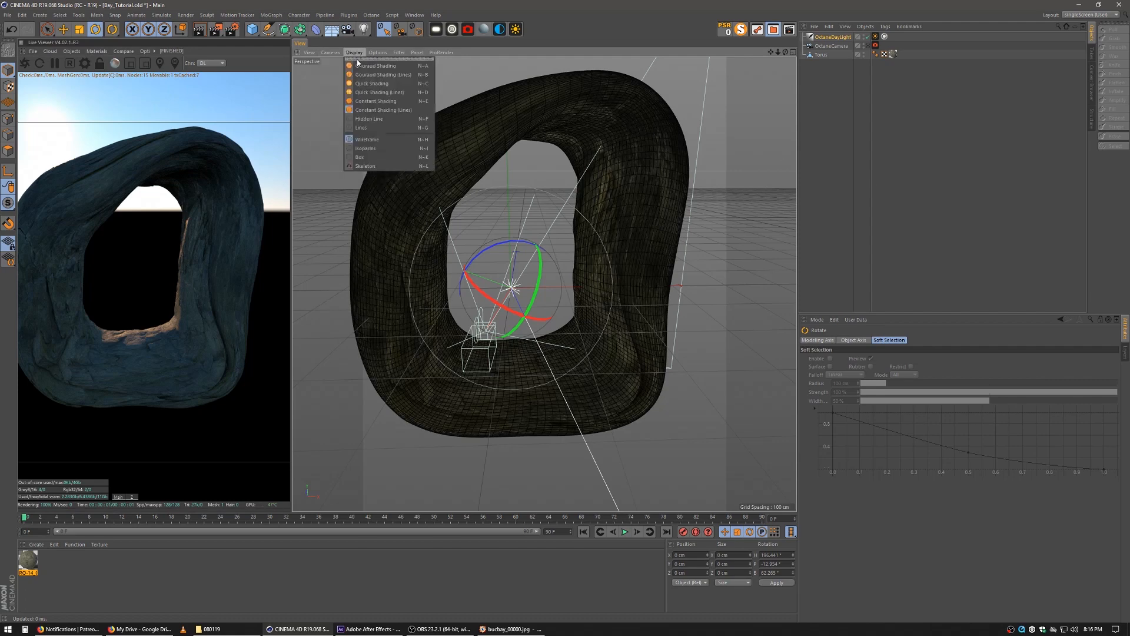
pyautogui.click(367, 119)
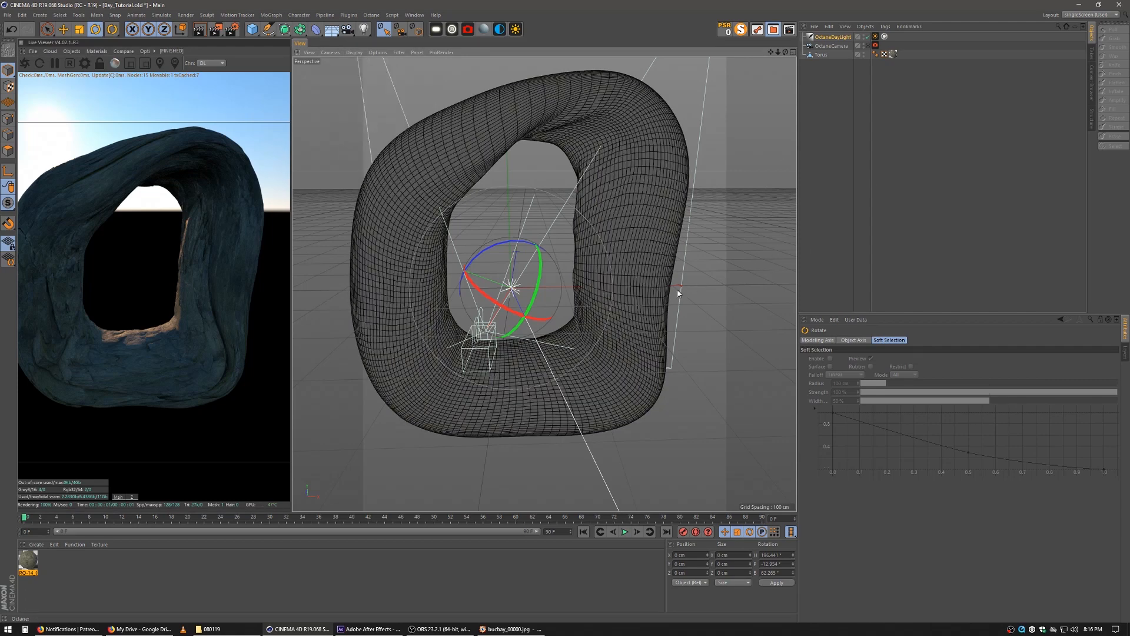
# Try three V tiles on the torus's texture tag and set its tiling to Tiles U 3 and Tiles V 1
pyautogui.click(893, 53)
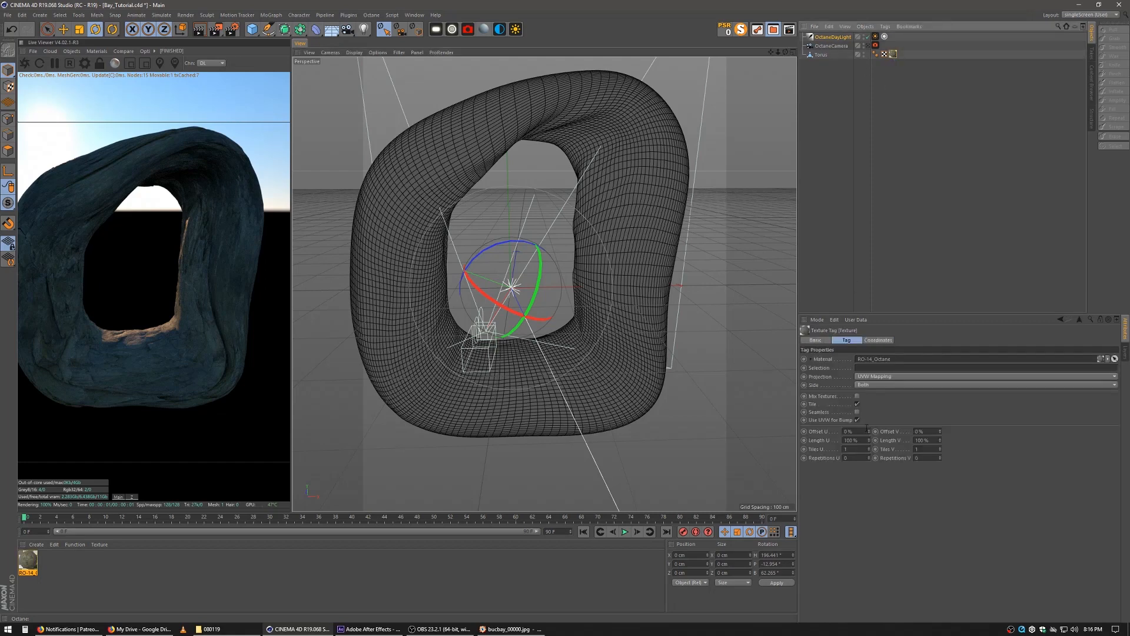
pyautogui.click(918, 449)
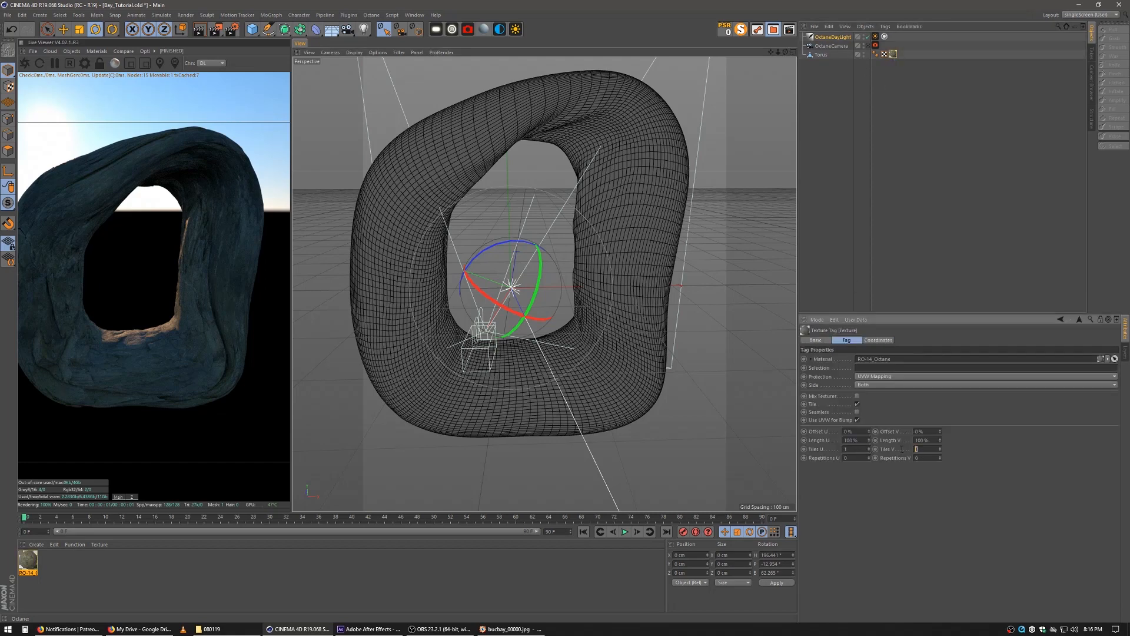
pyautogui.write('3')
pyautogui.press('Return')
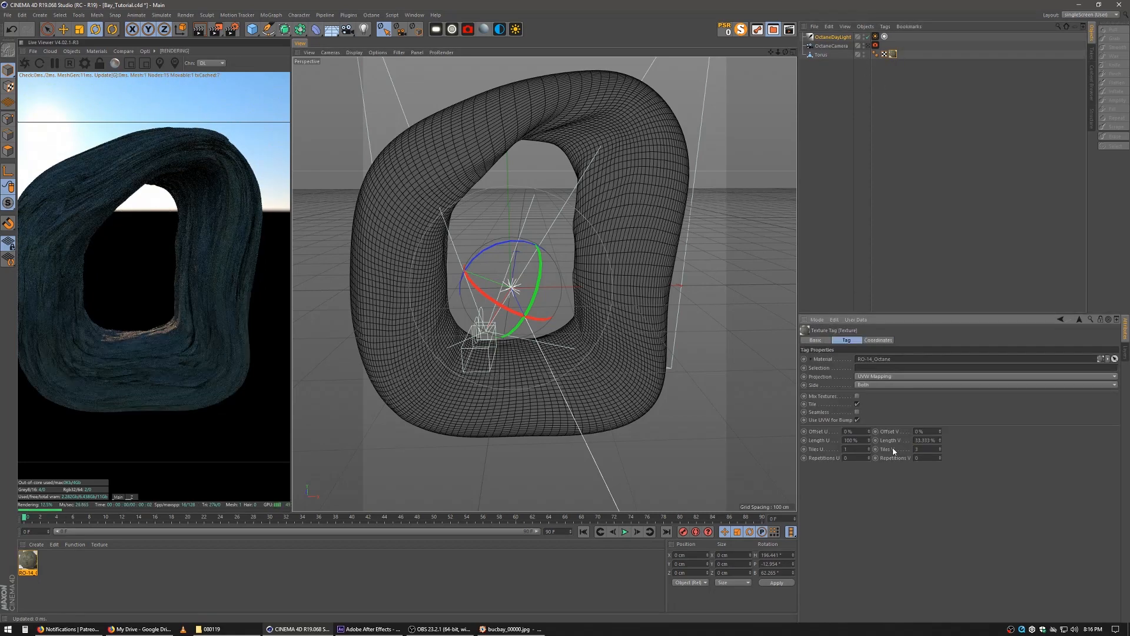
pyautogui.moveTo(849, 450); pyautogui.dragTo(760, 448)
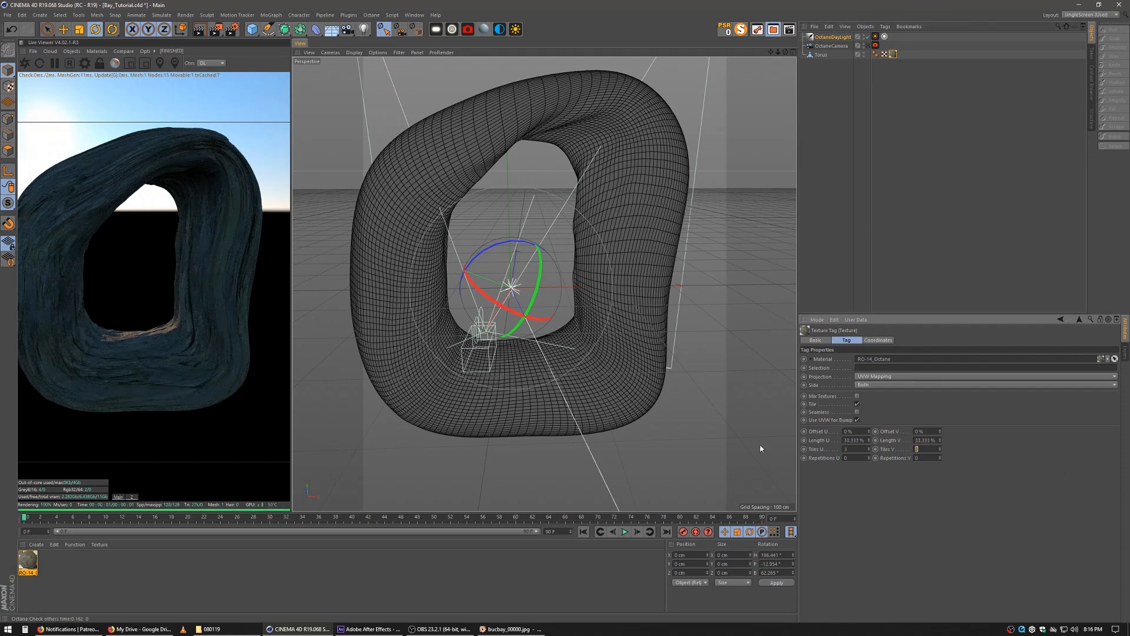
pyautogui.write('3')
pyautogui.press('Return')
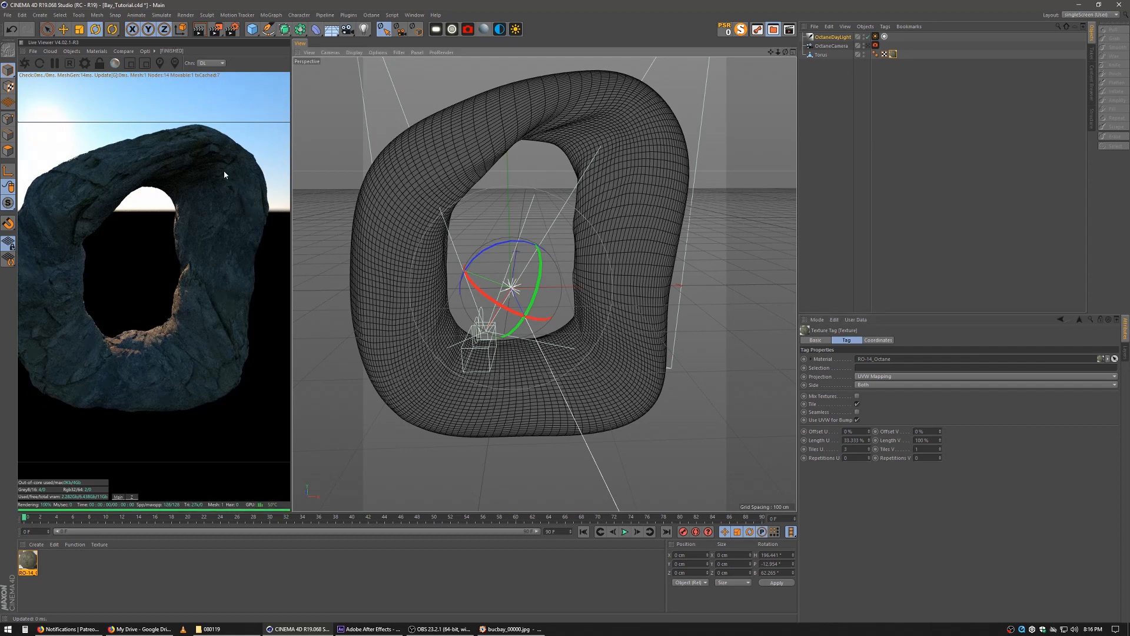
# Dock the RO-14_Octane material's node editor in the viewport area and show the displacement node's shader settings
pyautogui.doubleClick(35, 565)
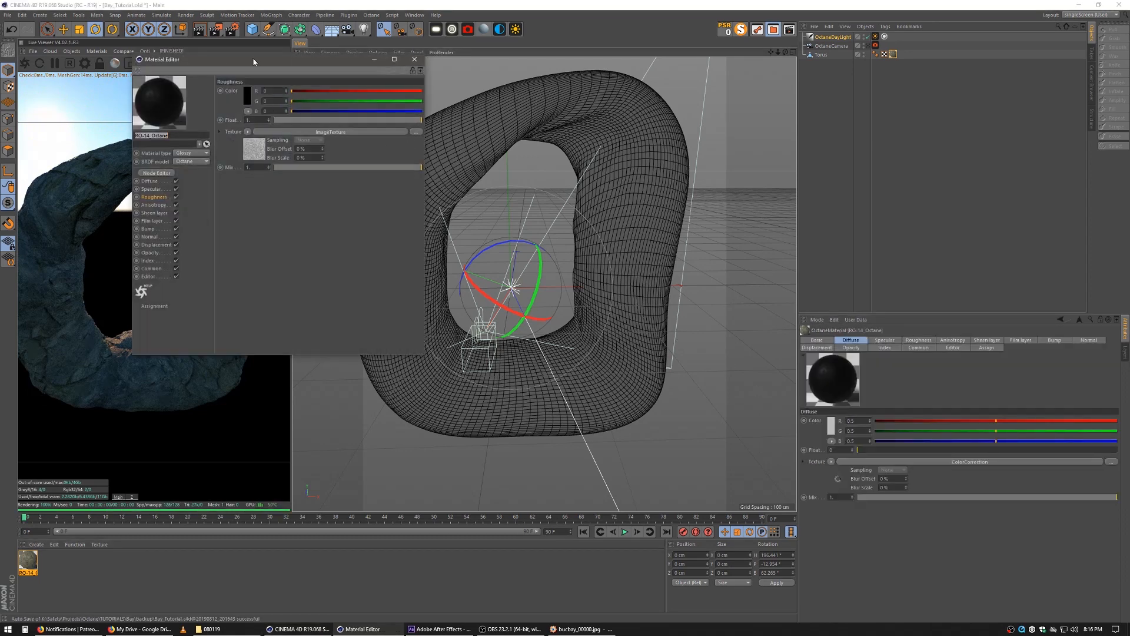
pyautogui.moveTo(248, 56); pyautogui.dragTo(689, 234)
pyautogui.click(591, 346)
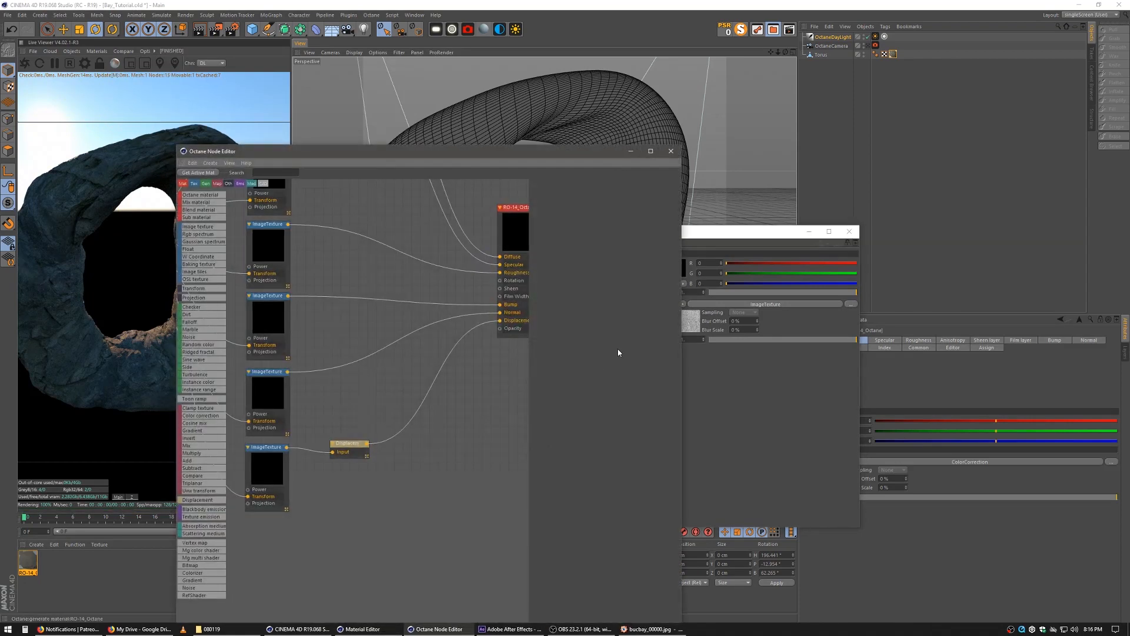
pyautogui.click(849, 231)
pyautogui.moveTo(349, 156); pyautogui.dragTo(587, 143)
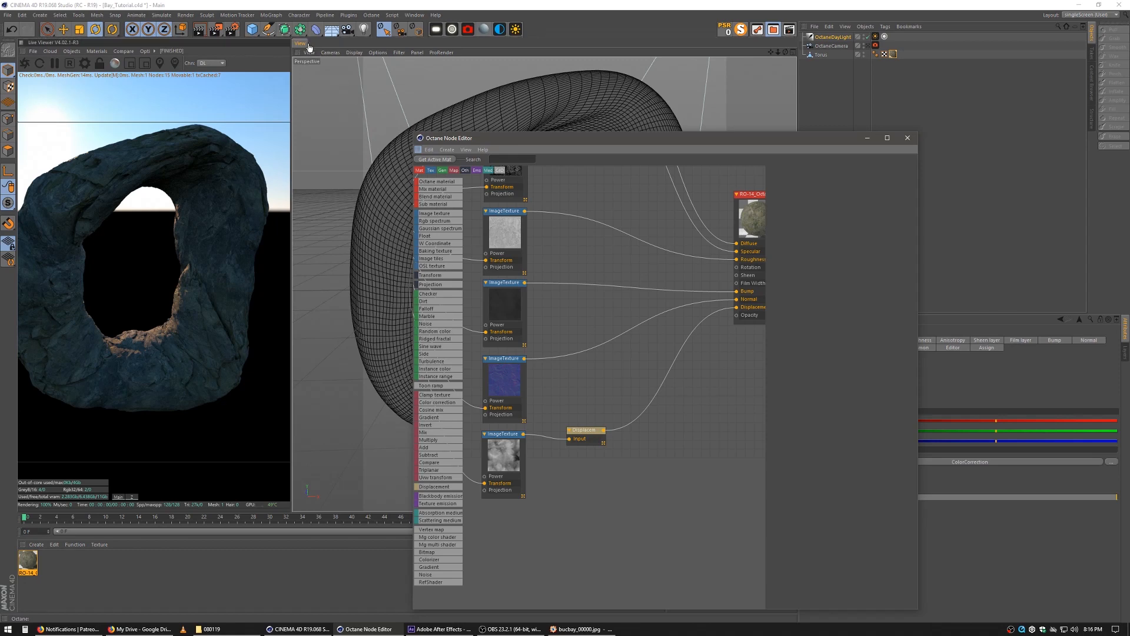
pyautogui.moveTo(300, 46); pyautogui.dragTo(300, 46)
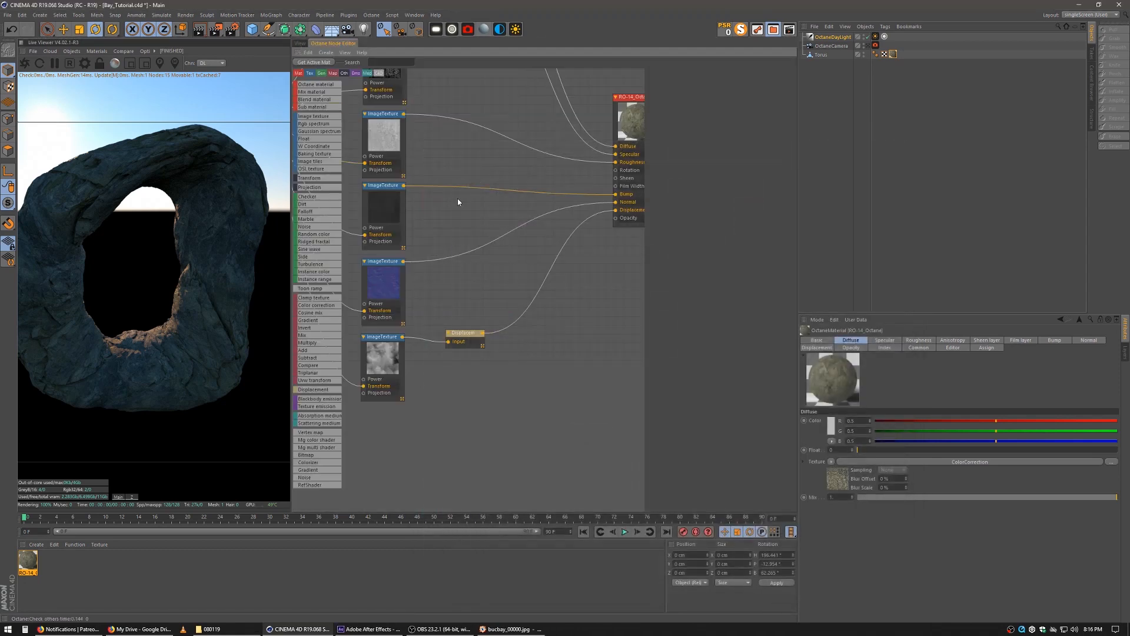
pyautogui.moveTo(447, 205); pyautogui.dragTo(480, 310, button='middle')
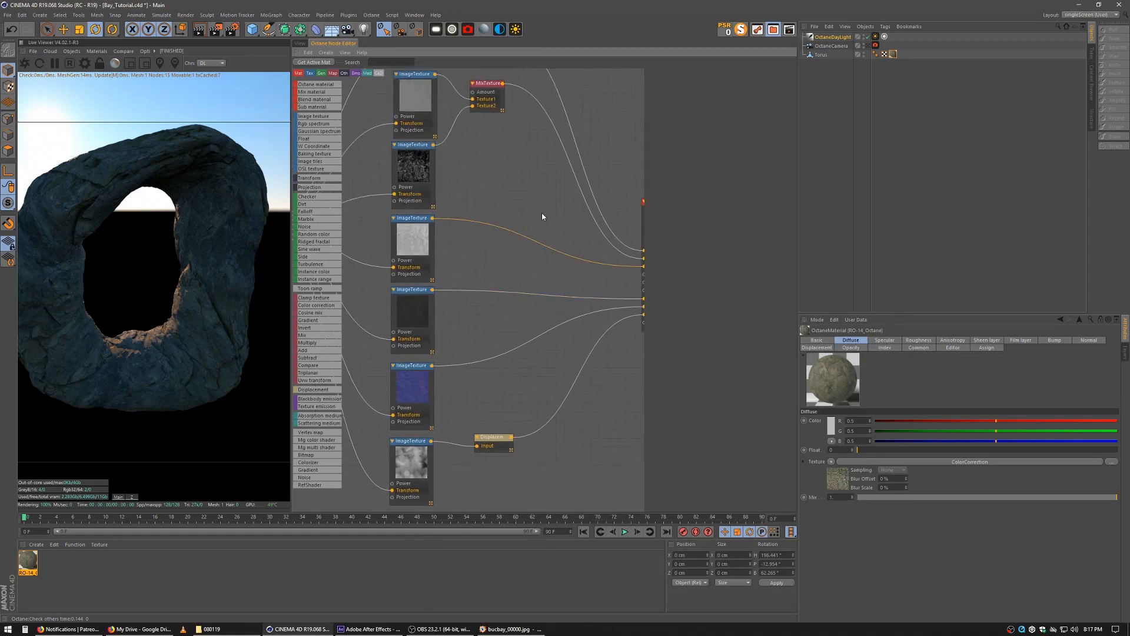
pyautogui.moveTo(542, 213); pyautogui.dragTo(475, 217, button='middle')
pyautogui.click(429, 445)
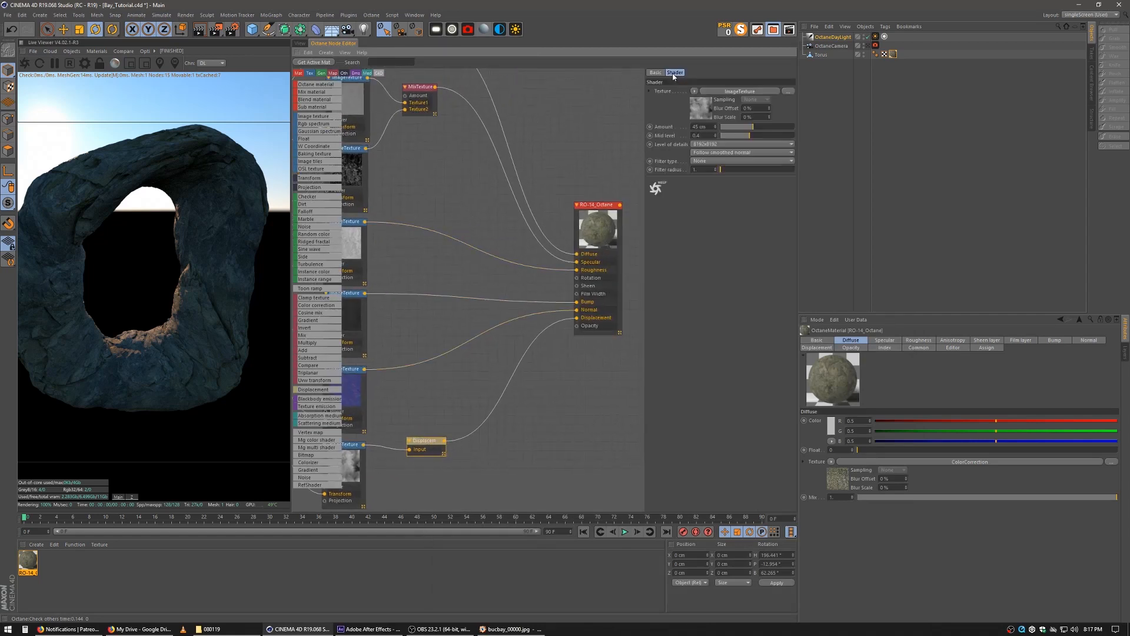
# Try displacement amounts of 65, 85 and 75 cm on the rock material
pyautogui.click(707, 127)
pyautogui.write('65')
pyautogui.press('Return')
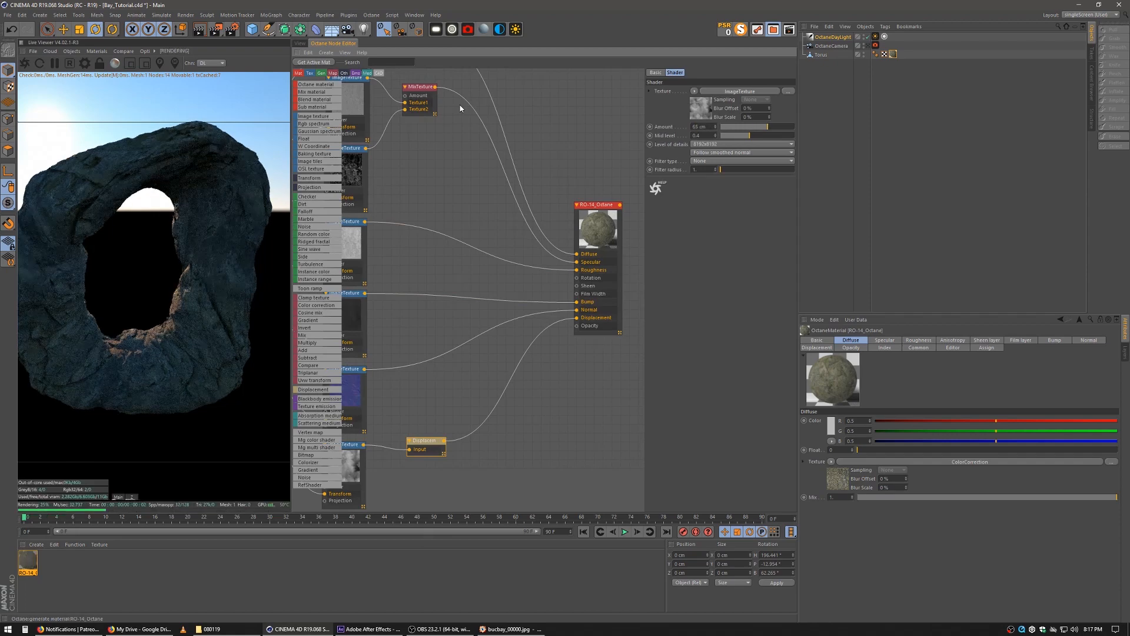
pyautogui.write('85')
pyautogui.press('Return')
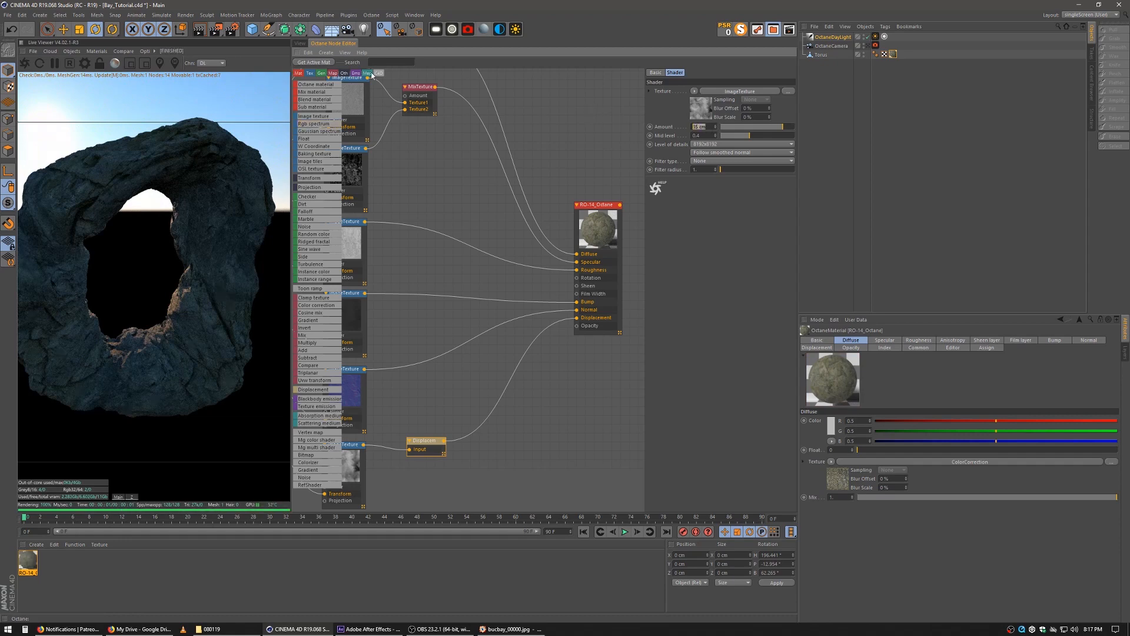
pyautogui.write('75')
pyautogui.press('Return')
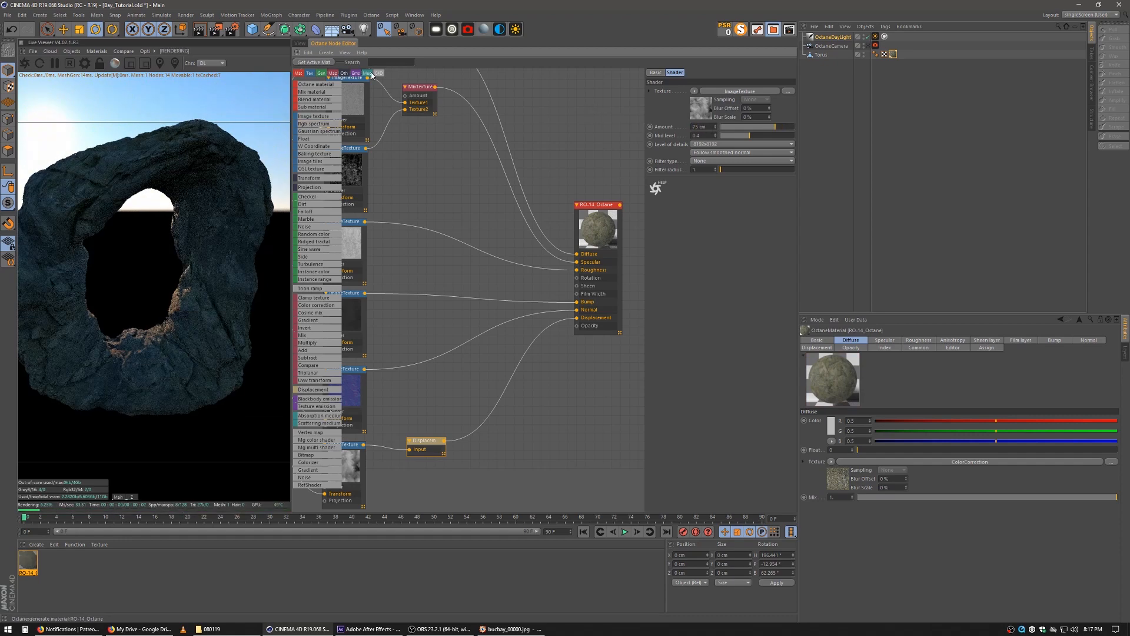
# Look through the Octane camera and rotate the daylight to about H 190°, P -9.5°, B 62°
pyautogui.click(299, 43)
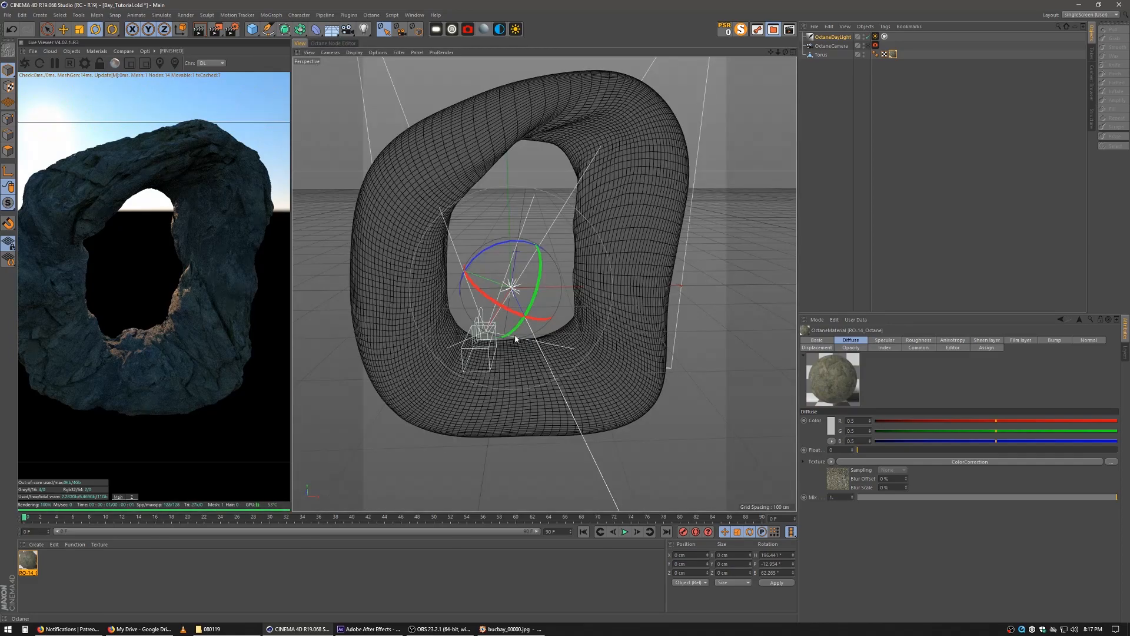
pyautogui.scroll(5, 554, 340)
pyautogui.scroll(5, 569, 337)
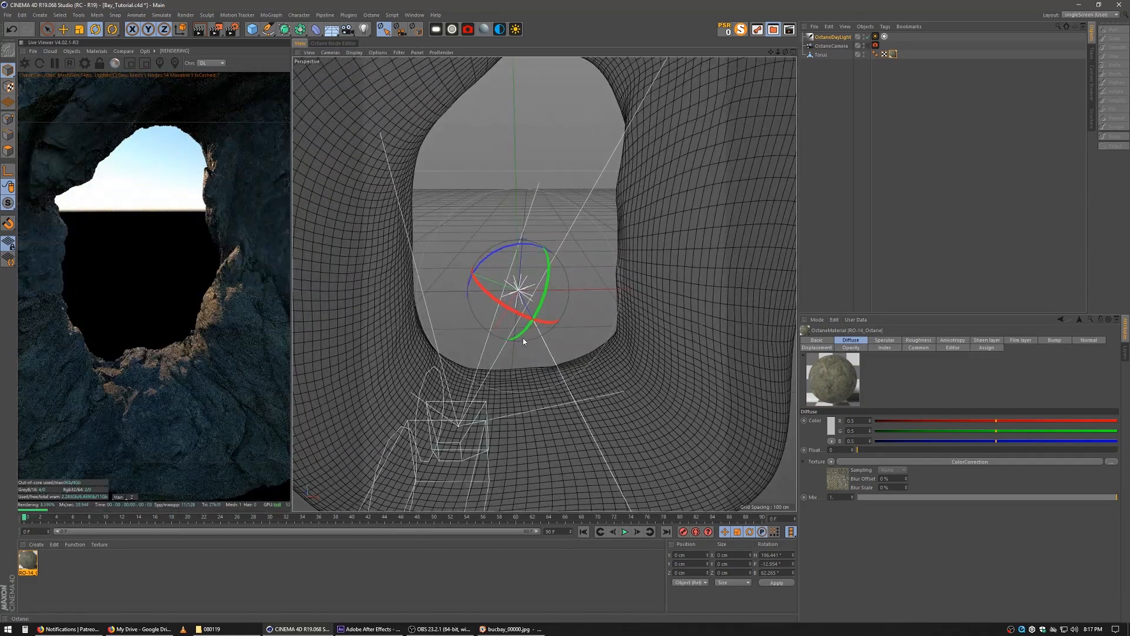
pyautogui.click(868, 45)
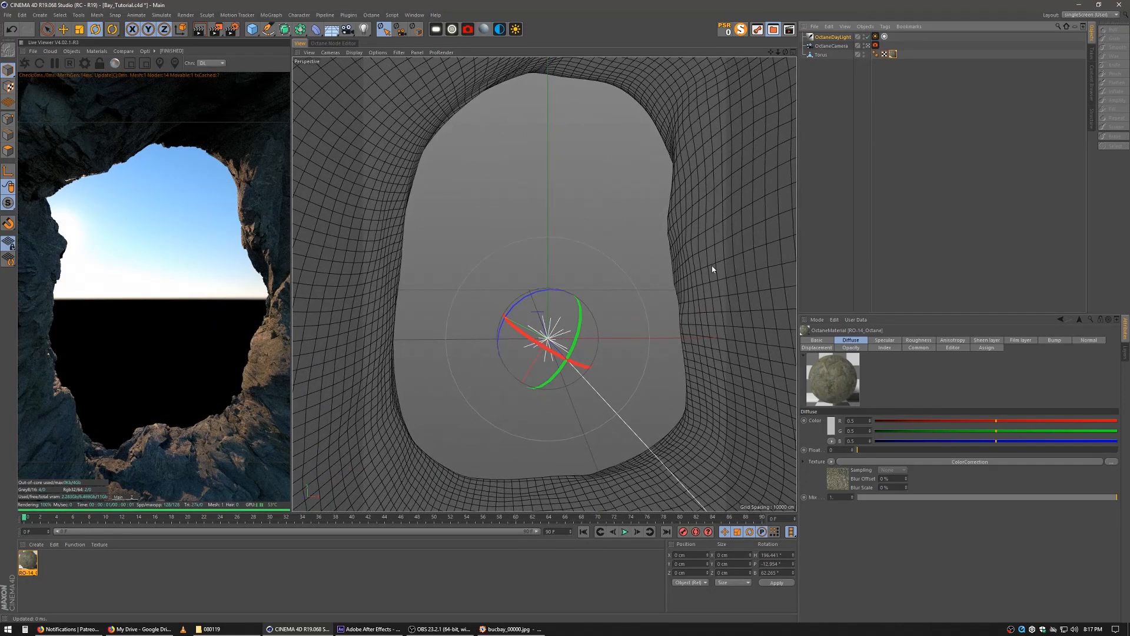
pyautogui.click(825, 38)
pyautogui.moveTo(596, 278); pyautogui.dragTo(595, 350)
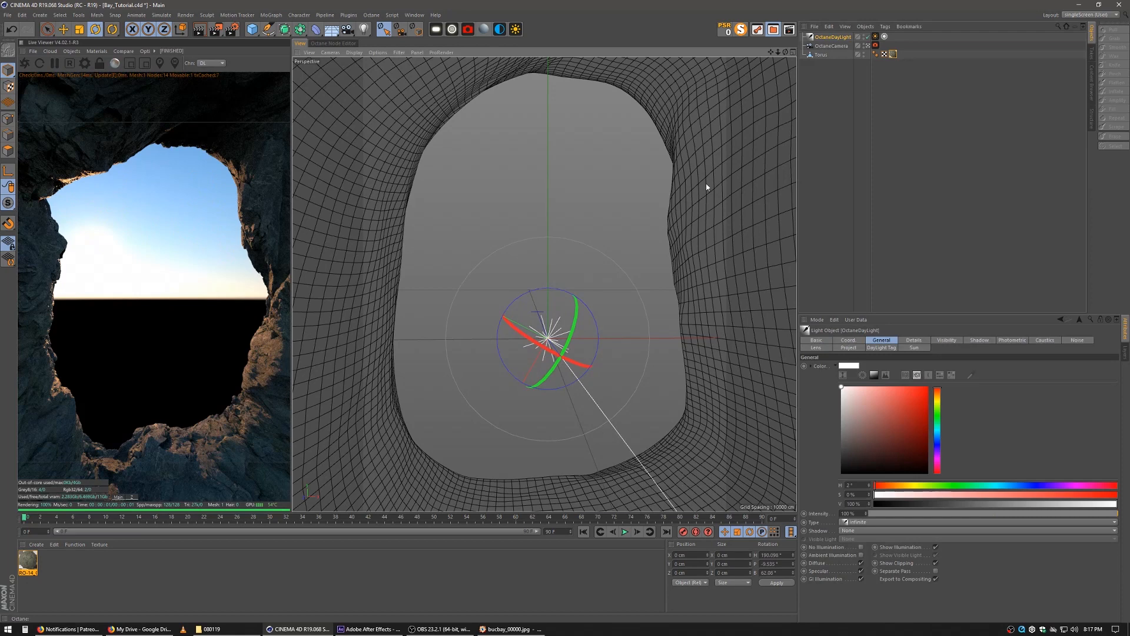
# Set the rock material's displacement amount to 50 cm in the node editor
pyautogui.click(333, 43)
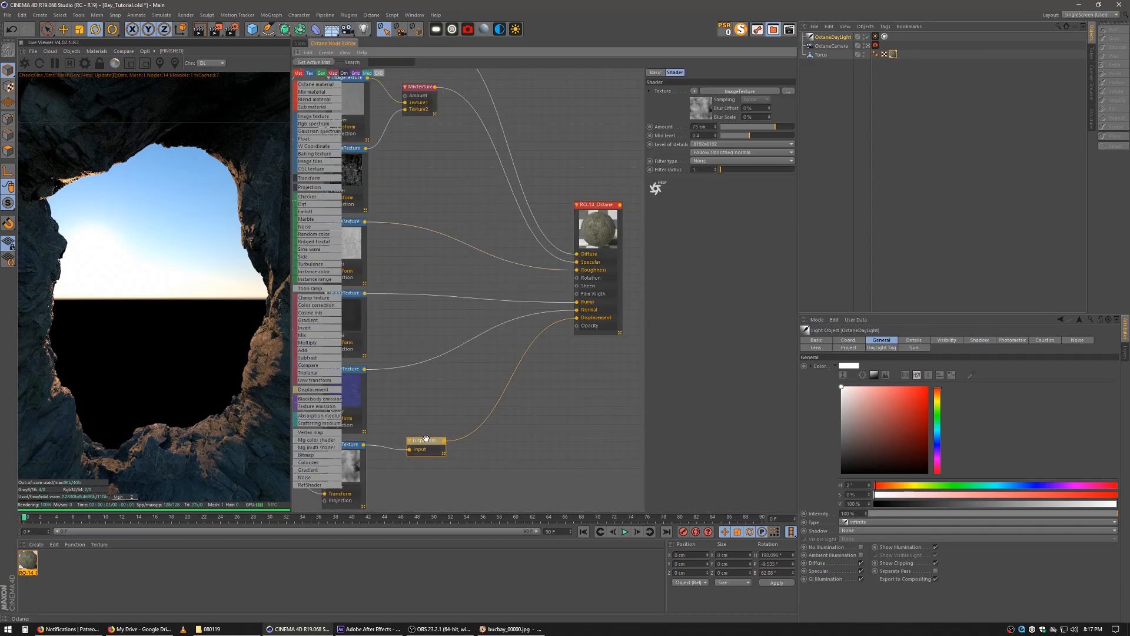
pyautogui.click(700, 127)
pyautogui.write('50')
pyautogui.press('Return')
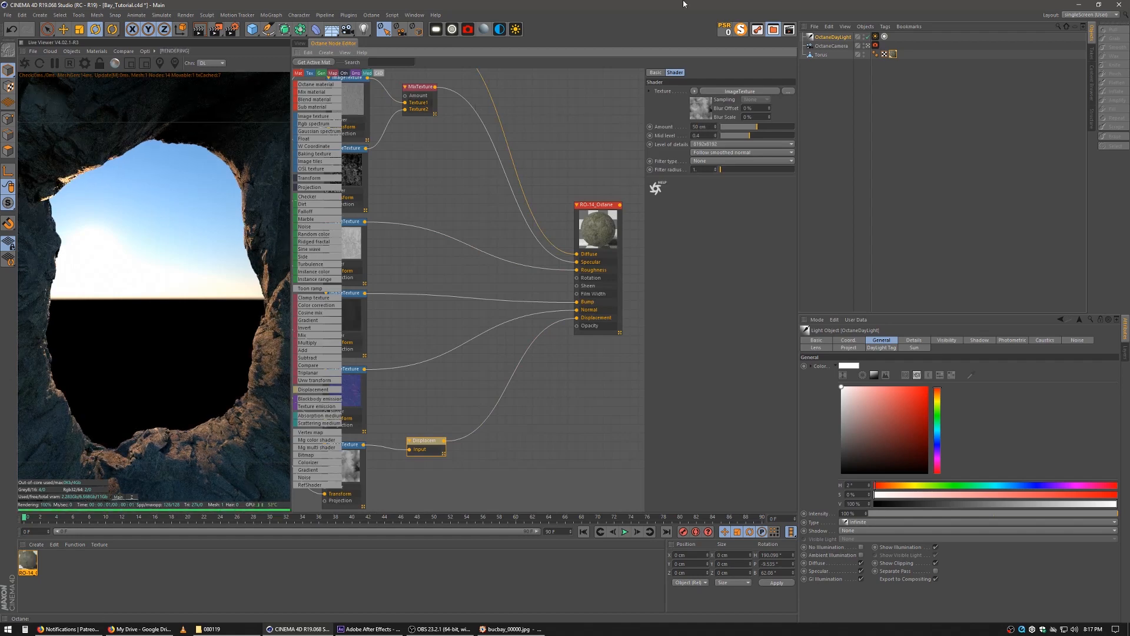
# Add a plane to the scene and set its width and height to 4000 cm
pyautogui.click(805, 101)
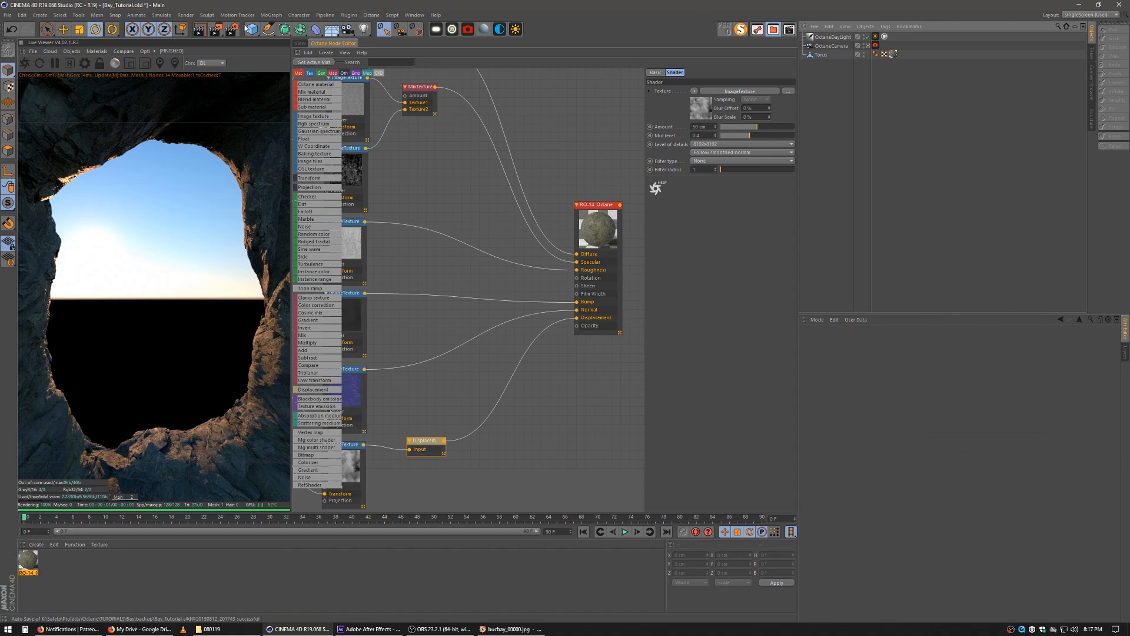
pyautogui.click(301, 43)
pyautogui.moveTo(255, 28); pyautogui.dragTo(331, 59)
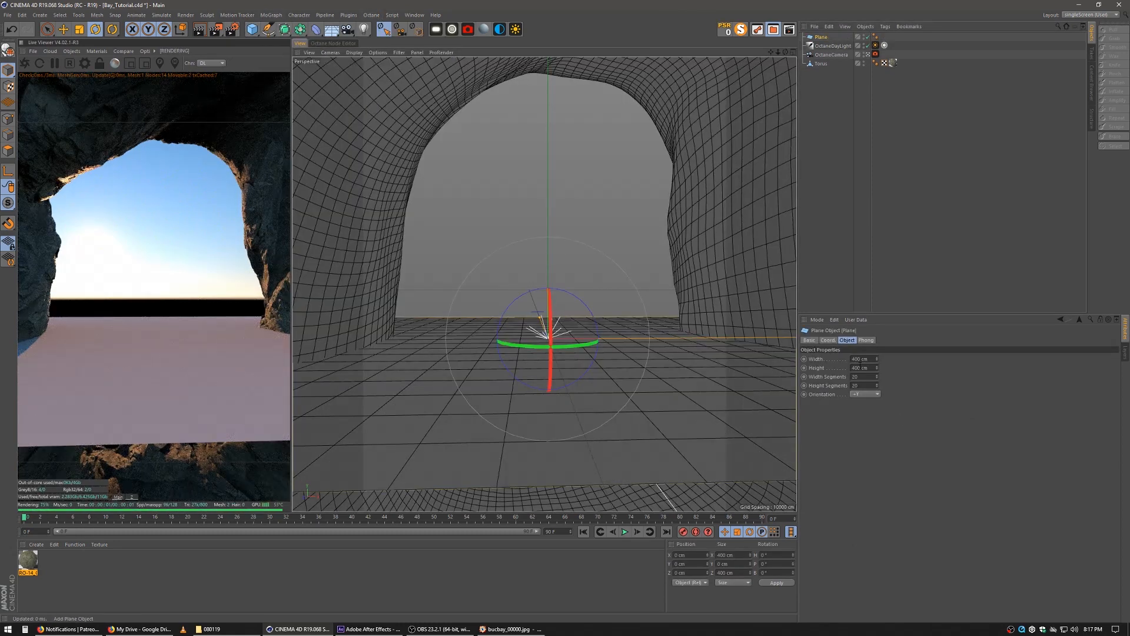
pyautogui.click(860, 369)
pyautogui.write('0')
pyautogui.press('Return')
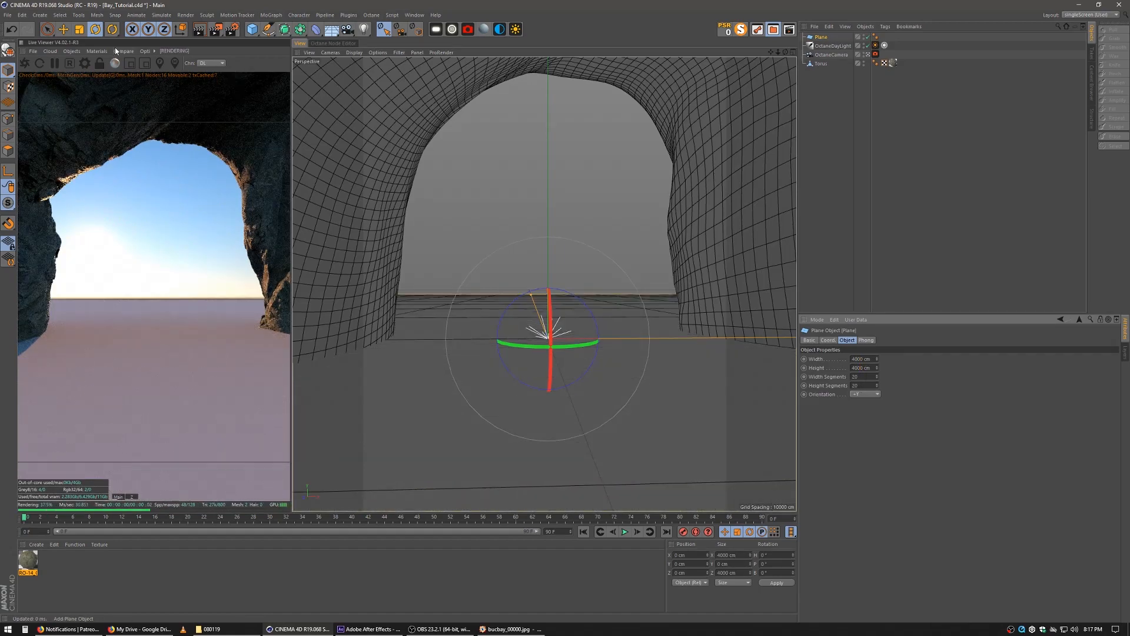
# Lower the plane to about Y -173.6 cm, Z 335.8 cm and rotate its heading to about 1.8°
pyautogui.click(63, 29)
pyautogui.moveTo(546, 273); pyautogui.dragTo(515, 359)
pyautogui.moveTo(539, 284); pyautogui.dragTo(536, 307)
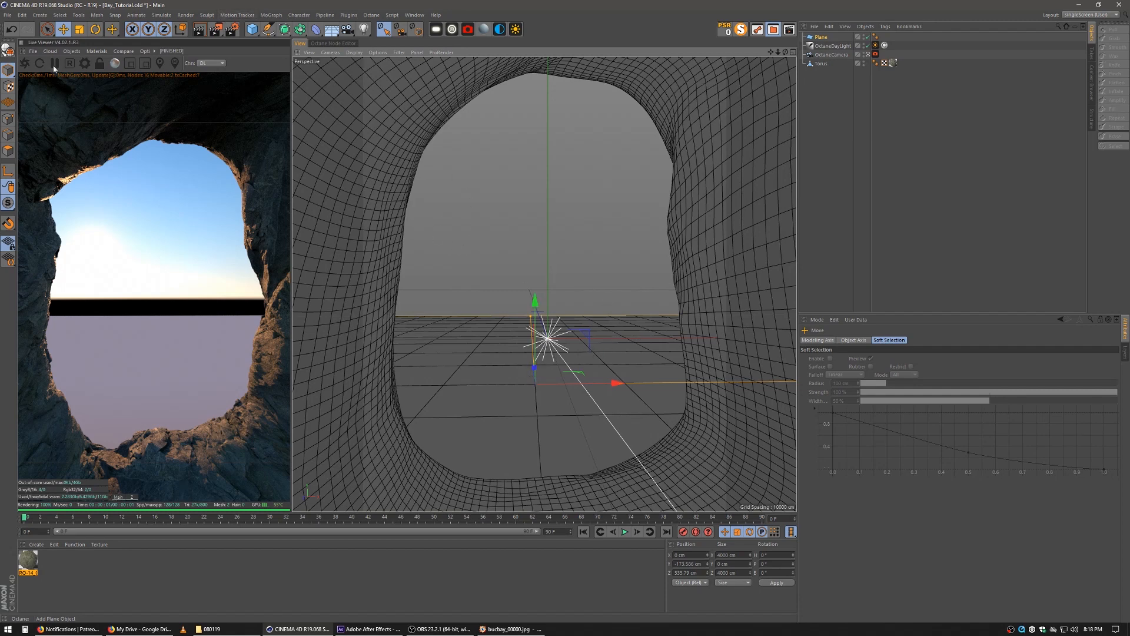
pyautogui.click(96, 30)
pyautogui.moveTo(532, 400); pyautogui.dragTo(524, 400)
# Show all four views and shift the plane away from the camera in the top view to about Z 2049 cm
pyautogui.click(793, 52)
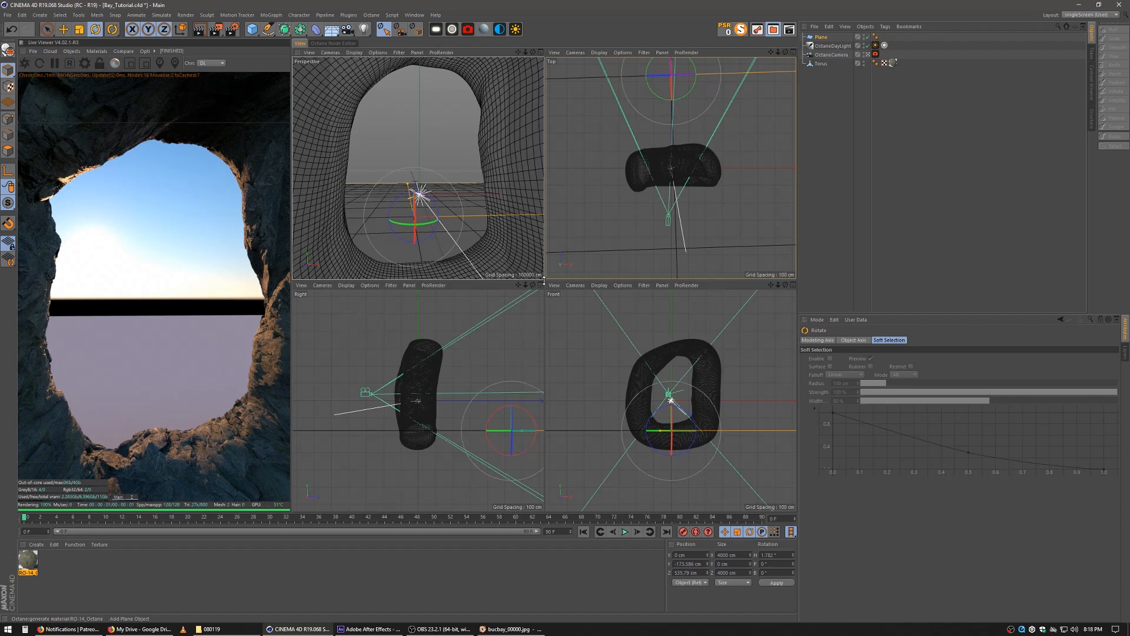
pyautogui.moveTo(544, 280); pyautogui.dragTo(591, 332)
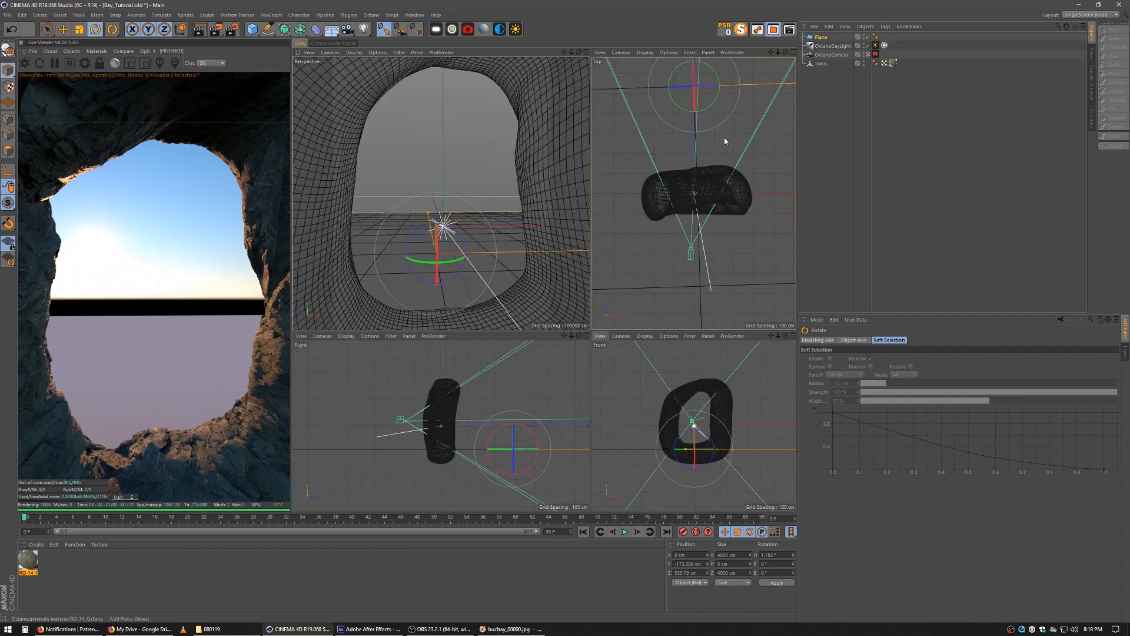
pyautogui.click(685, 218)
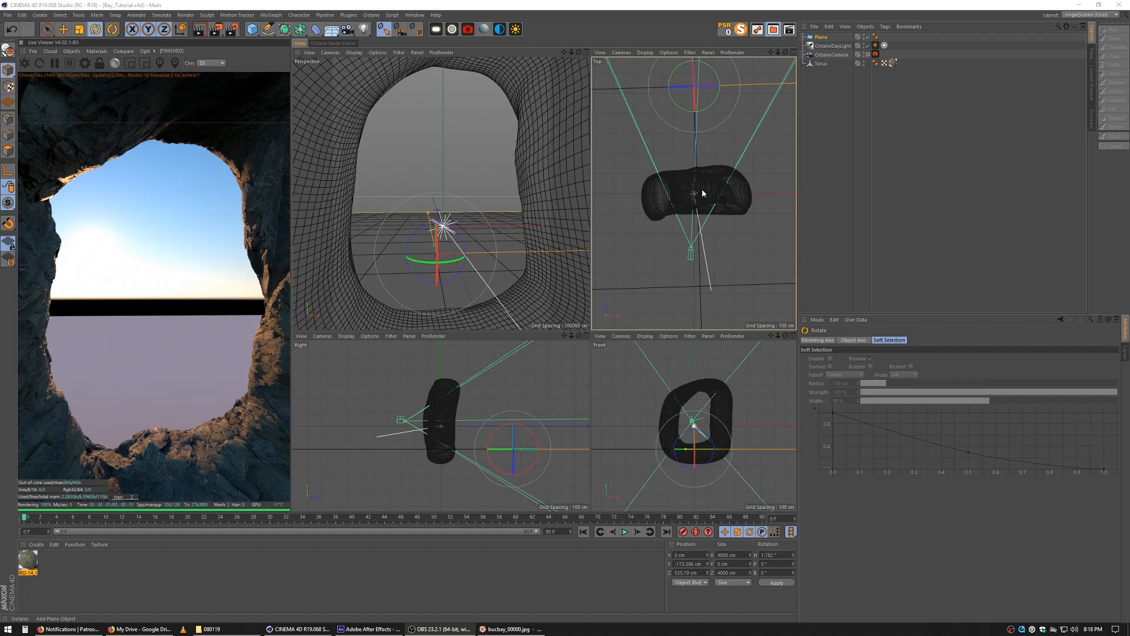
pyautogui.scroll(-3, 702, 189)
pyautogui.scroll(-5, 682, 196)
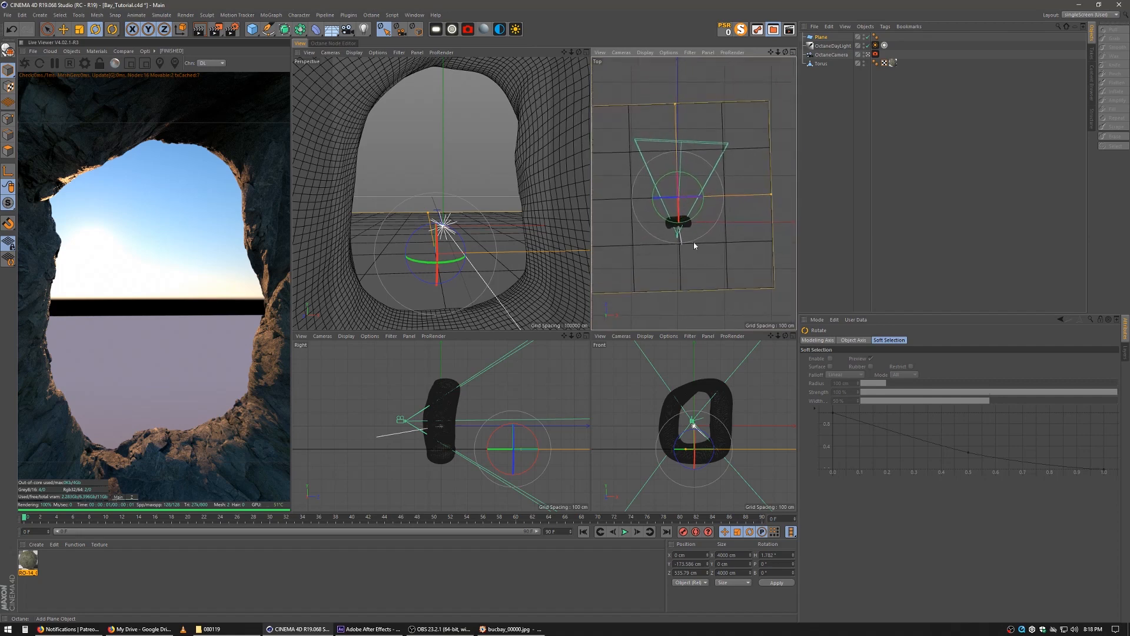
pyautogui.click(47, 29)
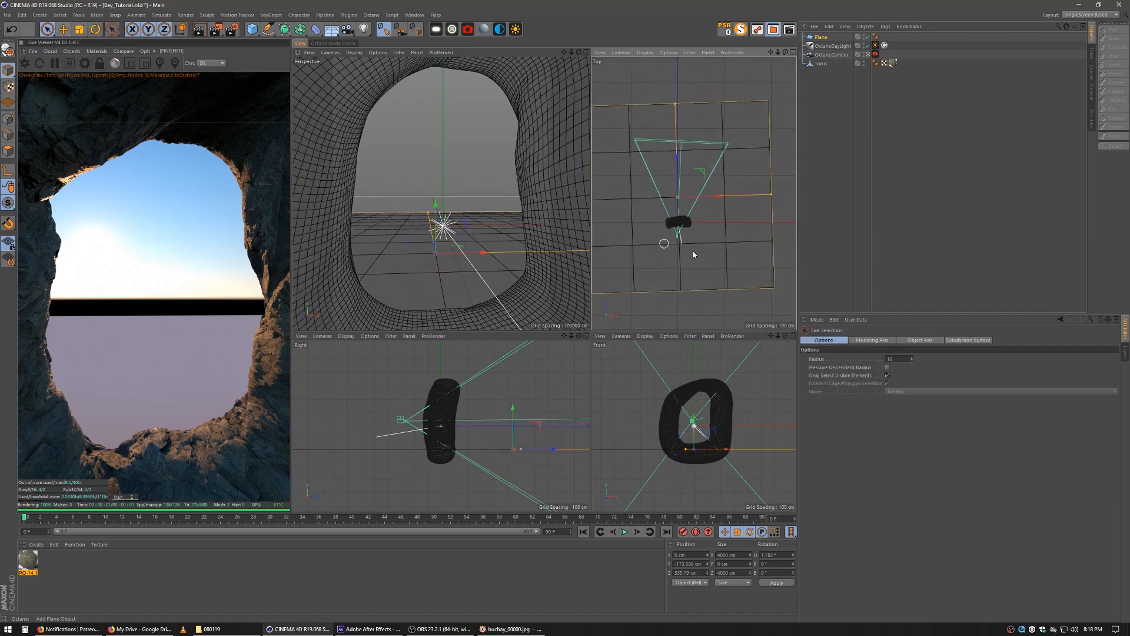
pyautogui.click(715, 257)
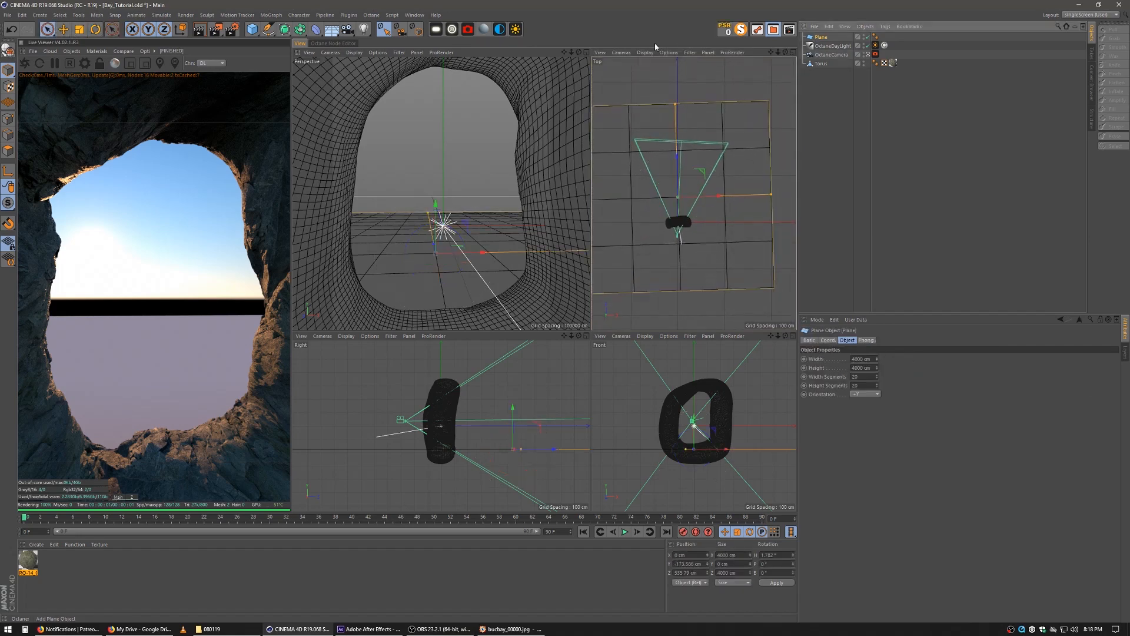
pyautogui.click(63, 29)
pyautogui.moveTo(679, 261); pyautogui.dragTo(680, 189)
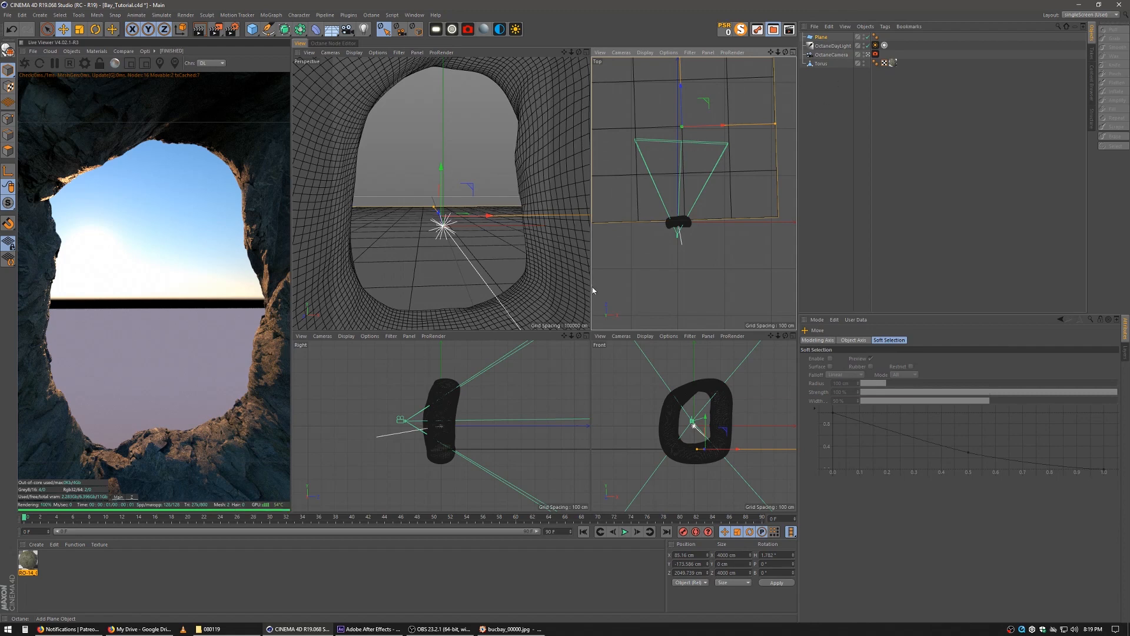
# Bring the Water preset from the user materials in the Content Browser into the scene's materials
pyautogui.click(774, 29)
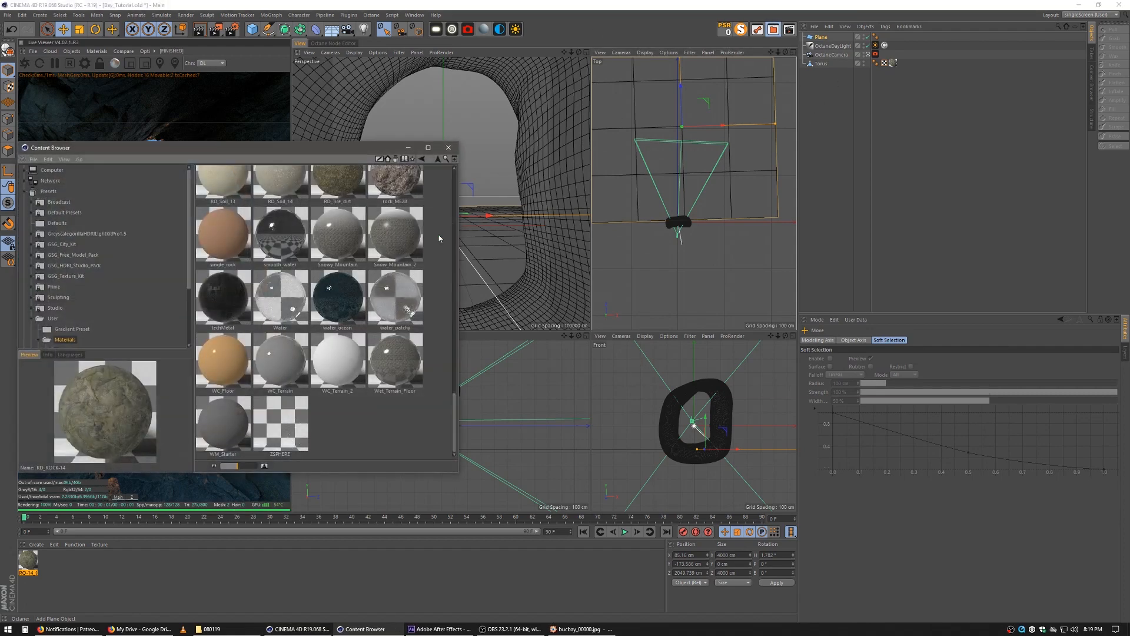
pyautogui.moveTo(291, 306); pyautogui.dragTo(170, 577)
pyautogui.click(449, 148)
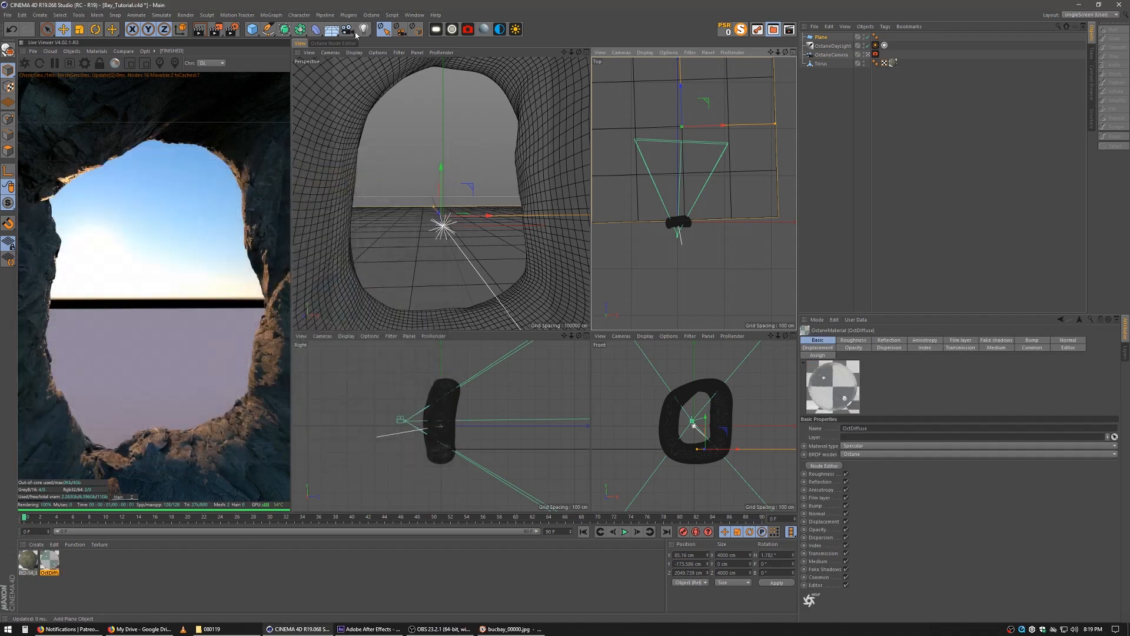
# Examine the water material's noise, transform and scattering medium nodes in the Octane Node Editor
pyautogui.click(333, 43)
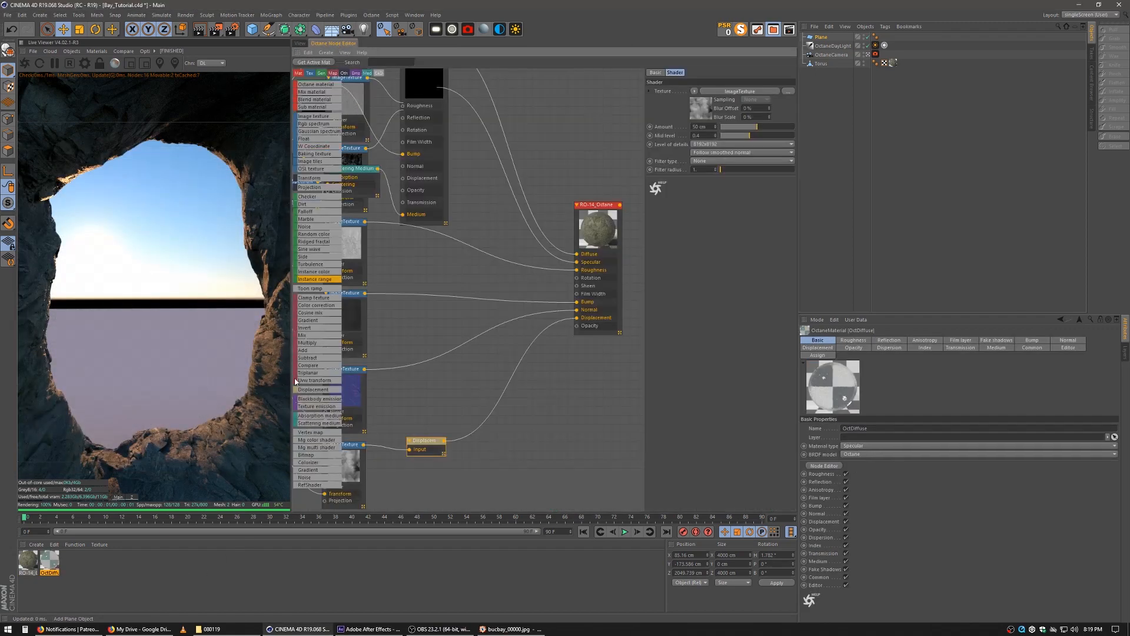
pyautogui.click(50, 562)
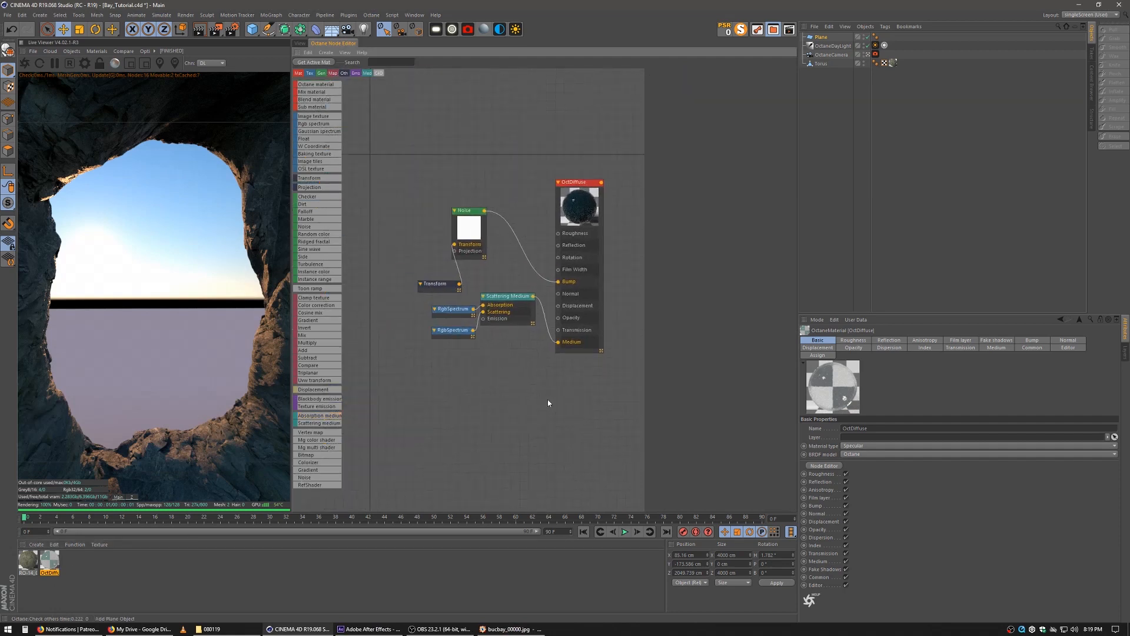
pyautogui.scroll(1, 515, 386)
pyautogui.click(464, 206)
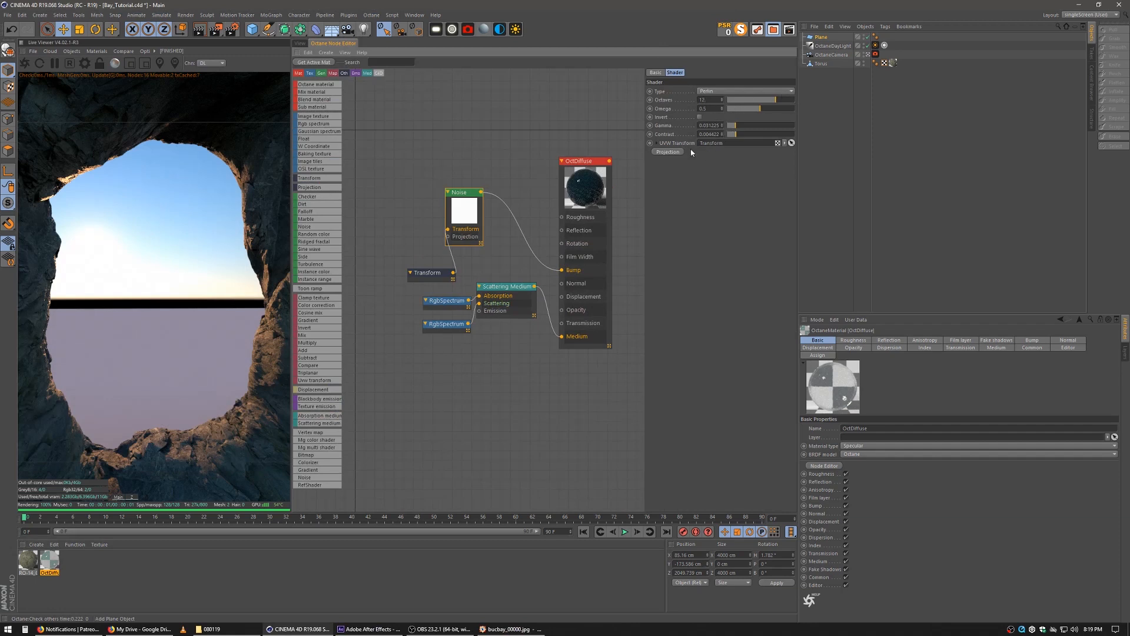
pyautogui.click(428, 274)
pyautogui.moveTo(446, 277); pyautogui.dragTo(422, 230)
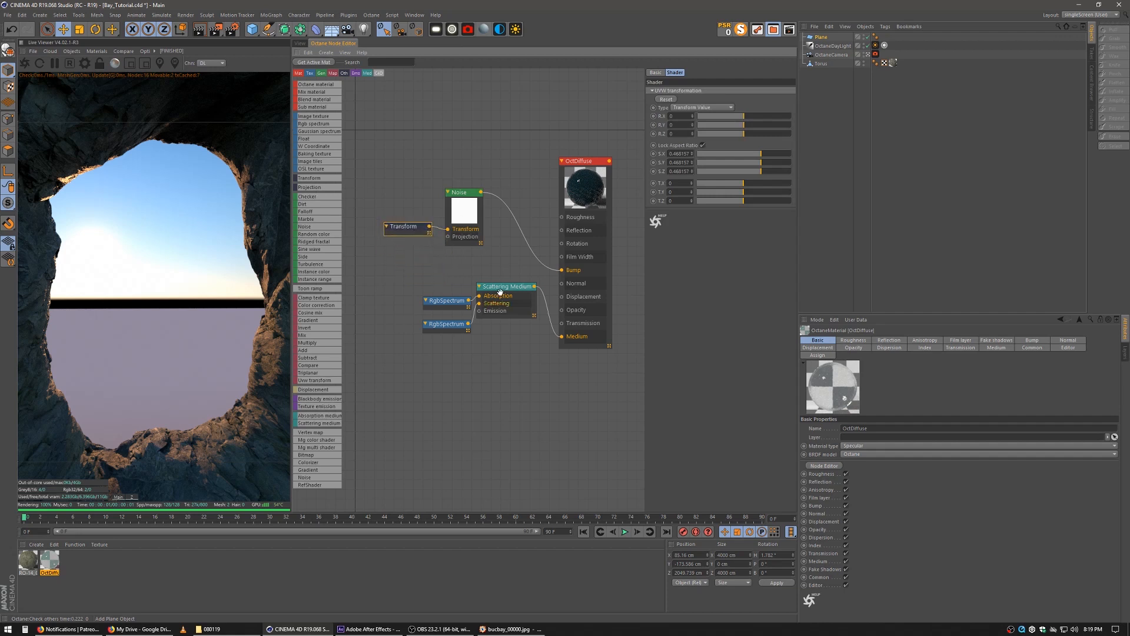
pyautogui.moveTo(497, 297); pyautogui.dragTo(501, 310)
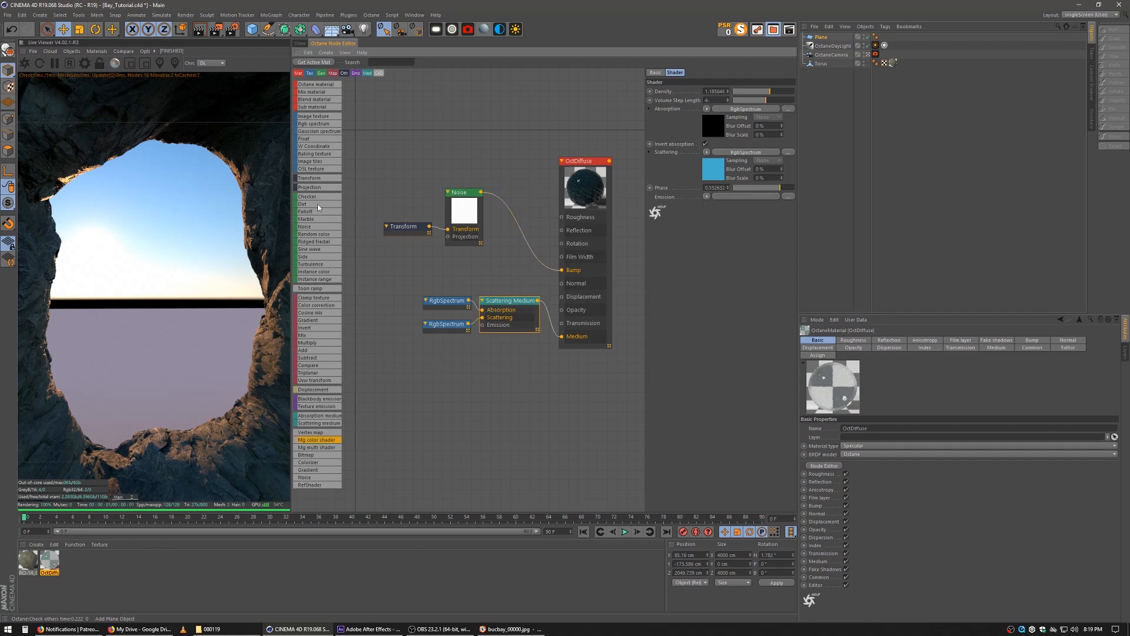
# Apply the water material to the plane in the perspective view
pyautogui.click(300, 43)
pyautogui.moveTo(49, 561); pyautogui.dragTo(455, 301)
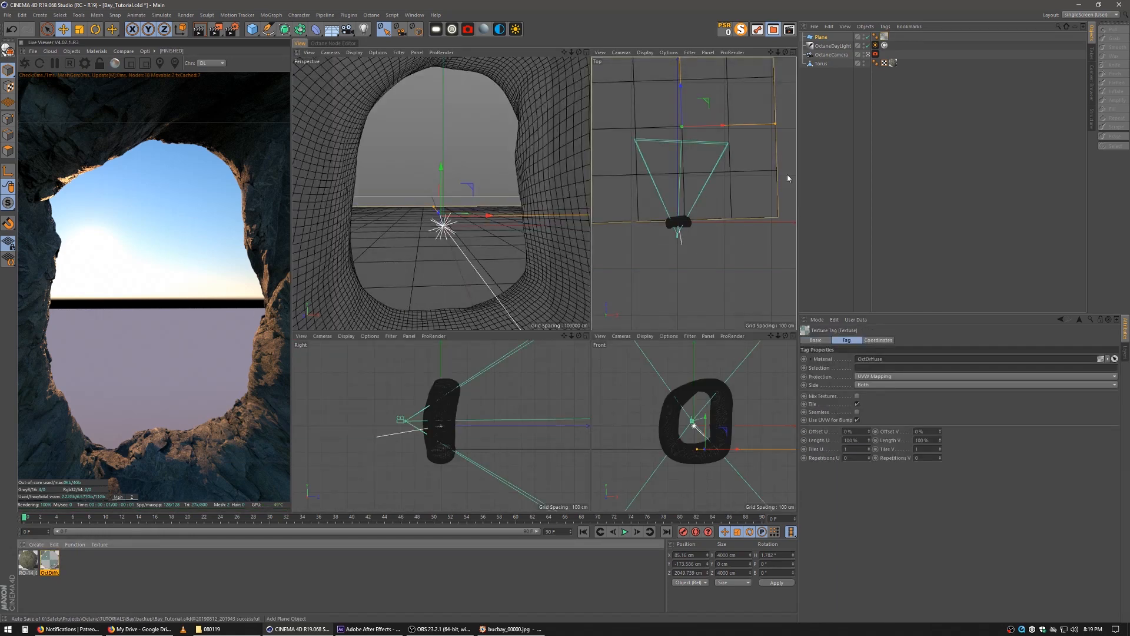
pyautogui.click(824, 128)
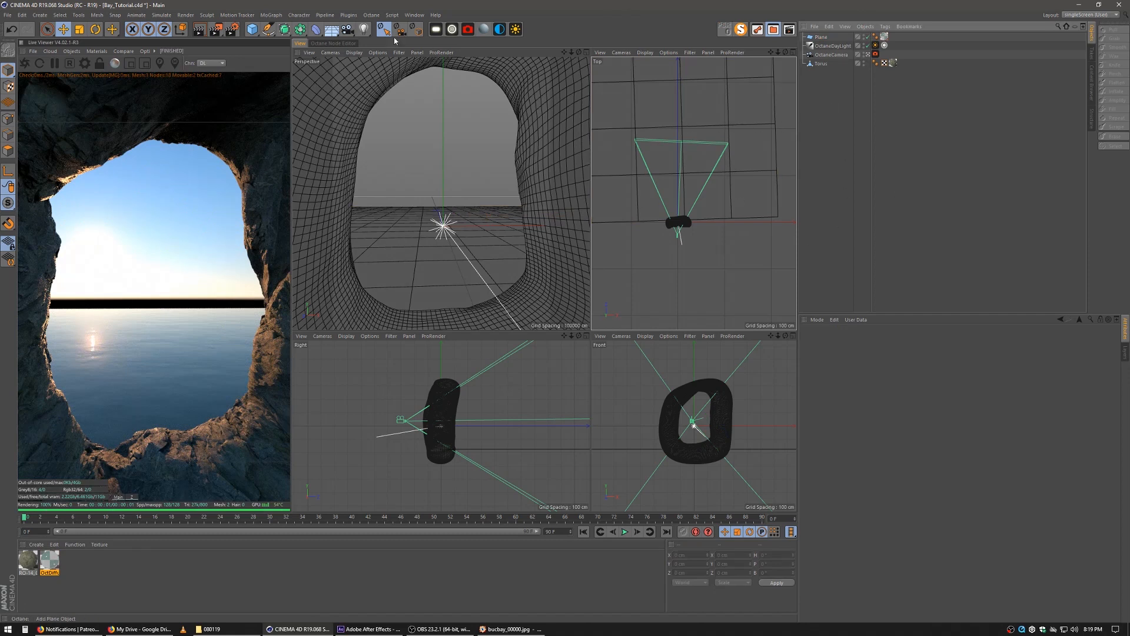
# Add an Octane HDRI environment sky and place it just below the daylight in the object hierarchy
pyautogui.click(503, 31)
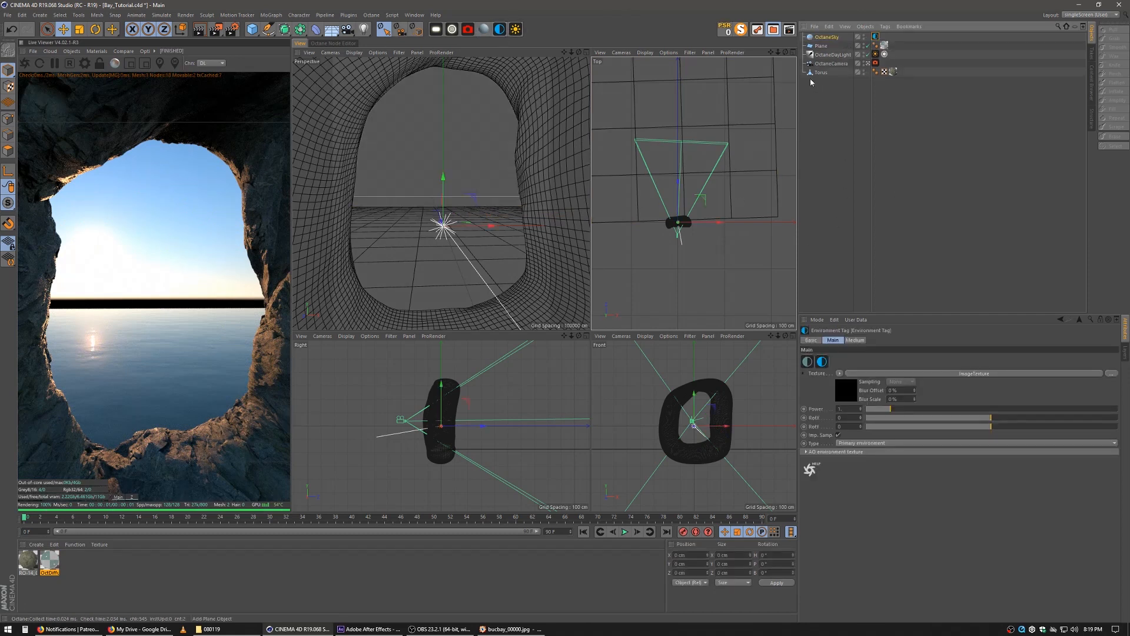
pyautogui.moveTo(824, 40)
pyautogui.mouseDown()
pyautogui.moveTo(821, 88)
pyautogui.moveTo(823, 59)
pyautogui.mouseUp()
# Load 07-25_Sunset_C.hdr from the less_used HDRI folder into the sky environment's image texture
pyautogui.click(875, 54)
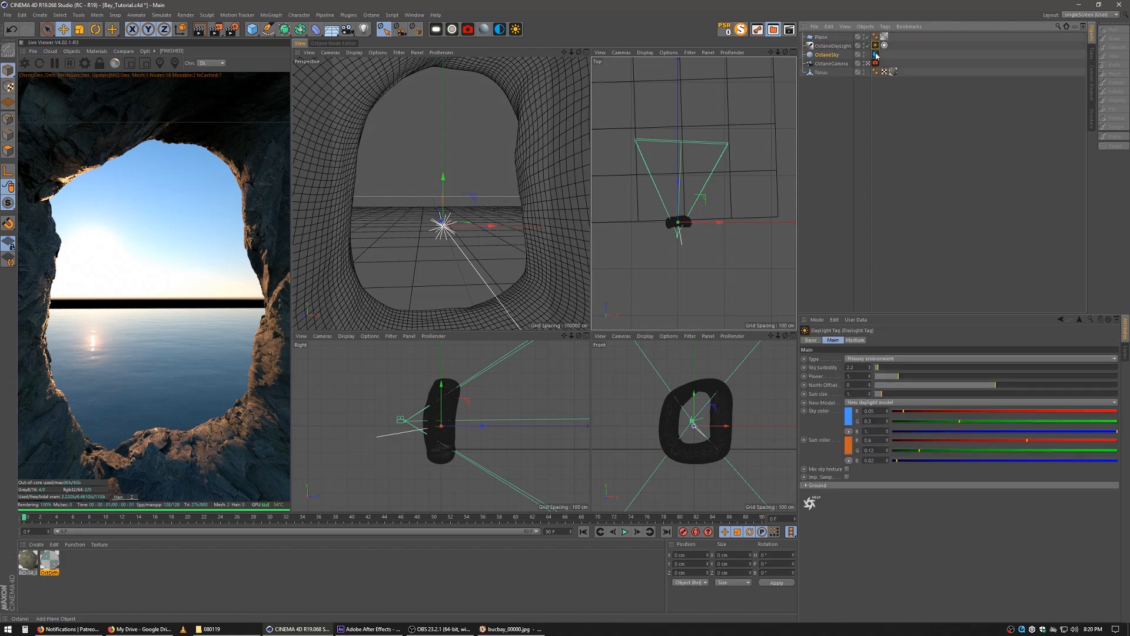
pyautogui.click(837, 390)
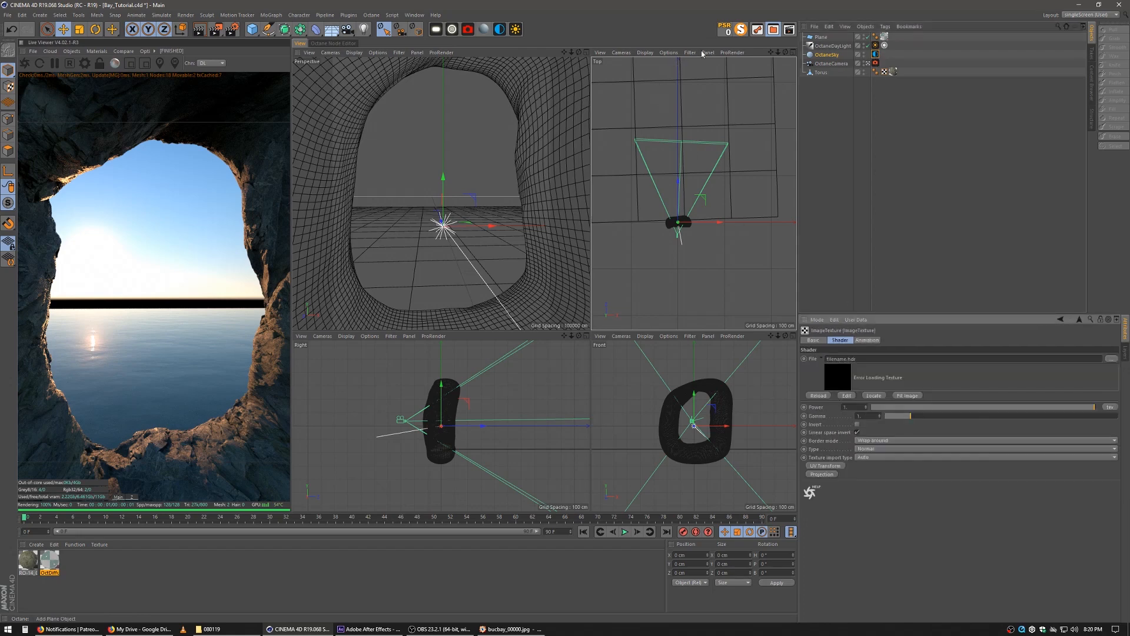
pyautogui.click(773, 29)
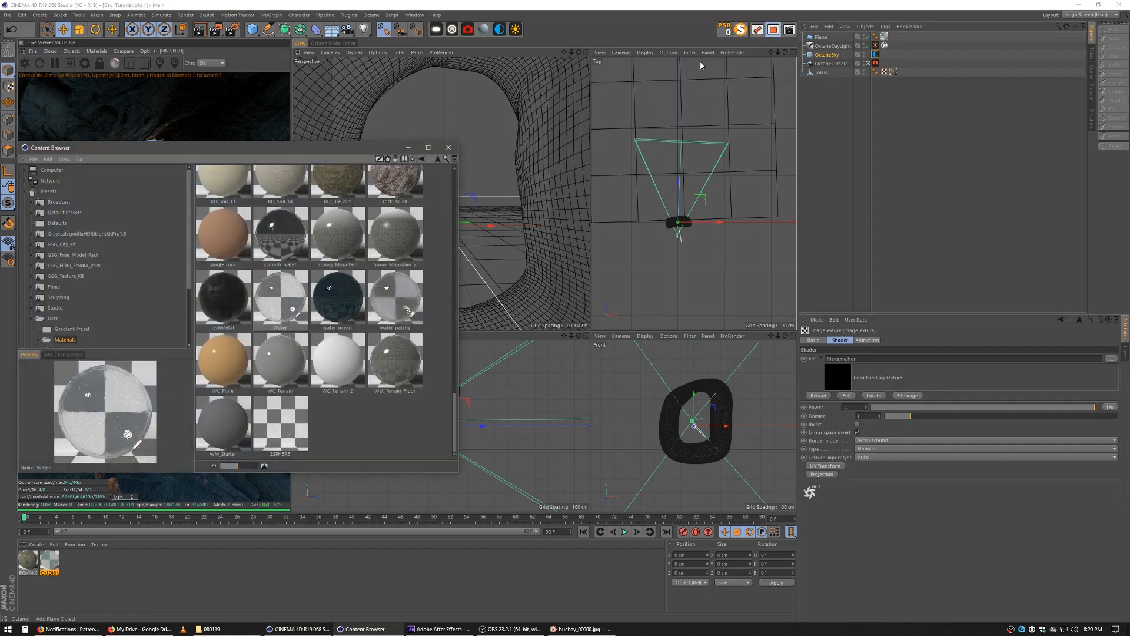
pyautogui.click(412, 160)
pyautogui.doubleClick(342, 212)
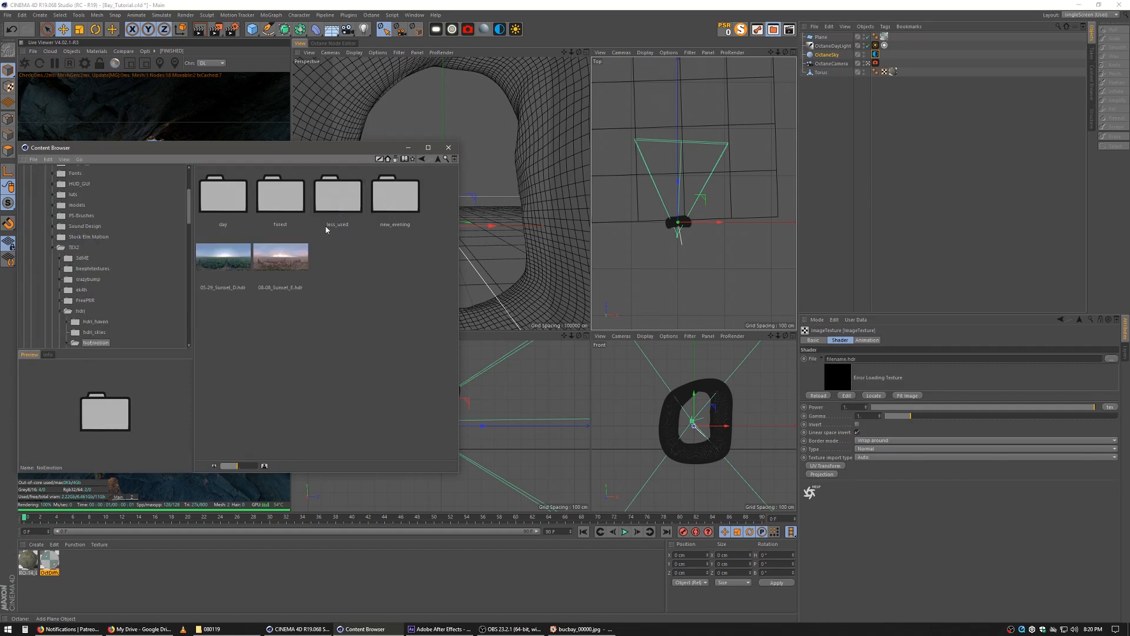
pyautogui.doubleClick(344, 211)
pyautogui.scroll(-3, 366, 302)
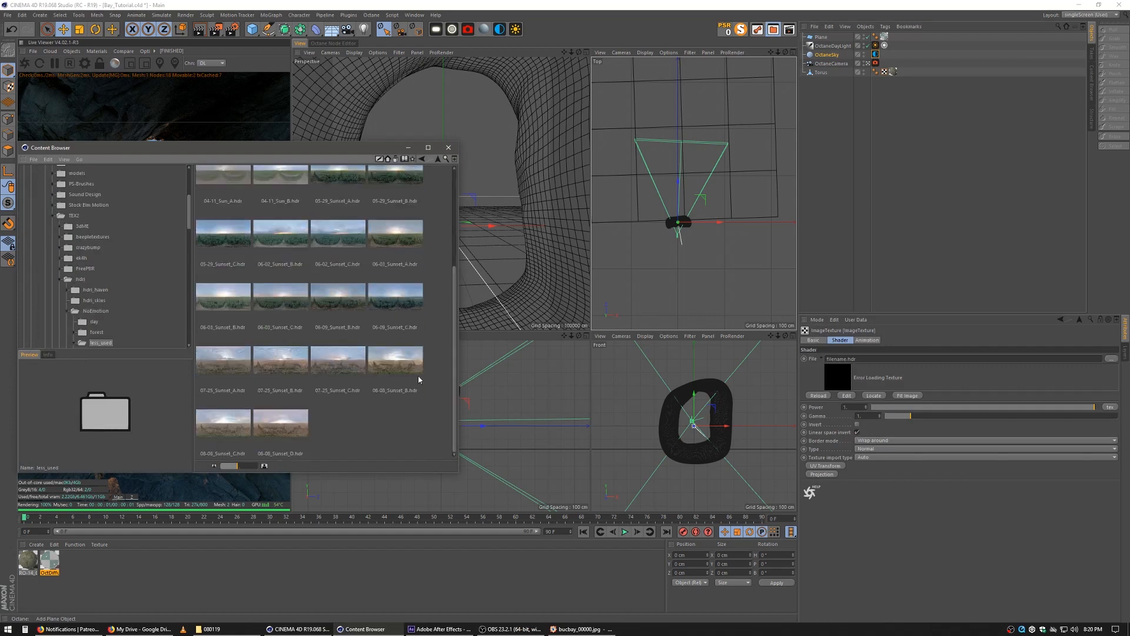
pyautogui.click(349, 365)
pyautogui.moveTo(337, 369); pyautogui.dragTo(829, 380)
pyautogui.click(612, 346)
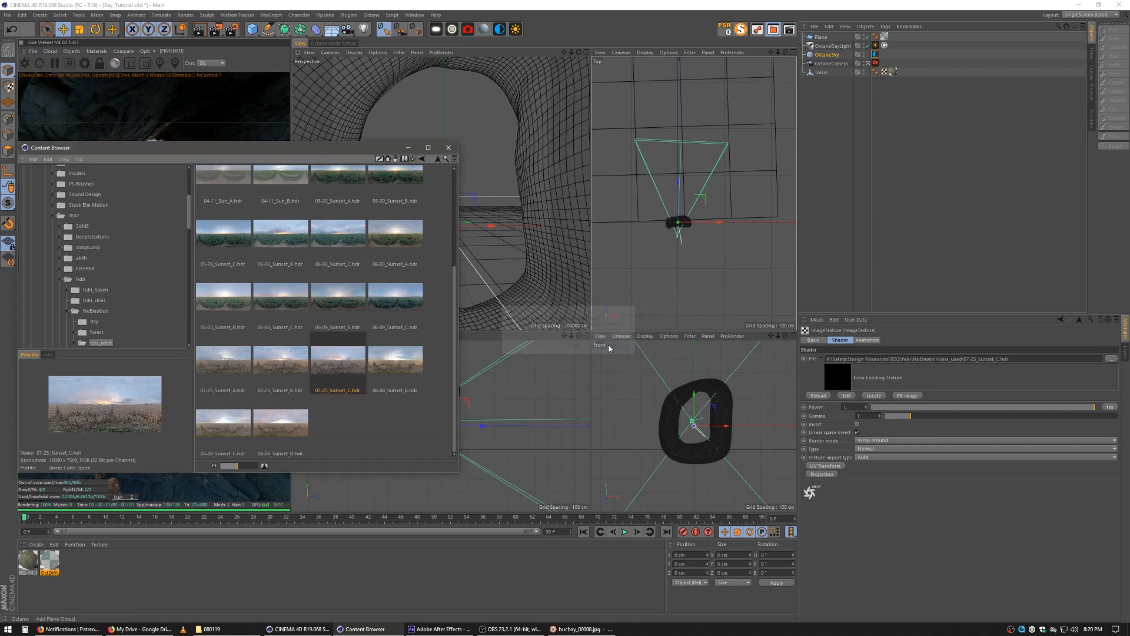
pyautogui.click(452, 151)
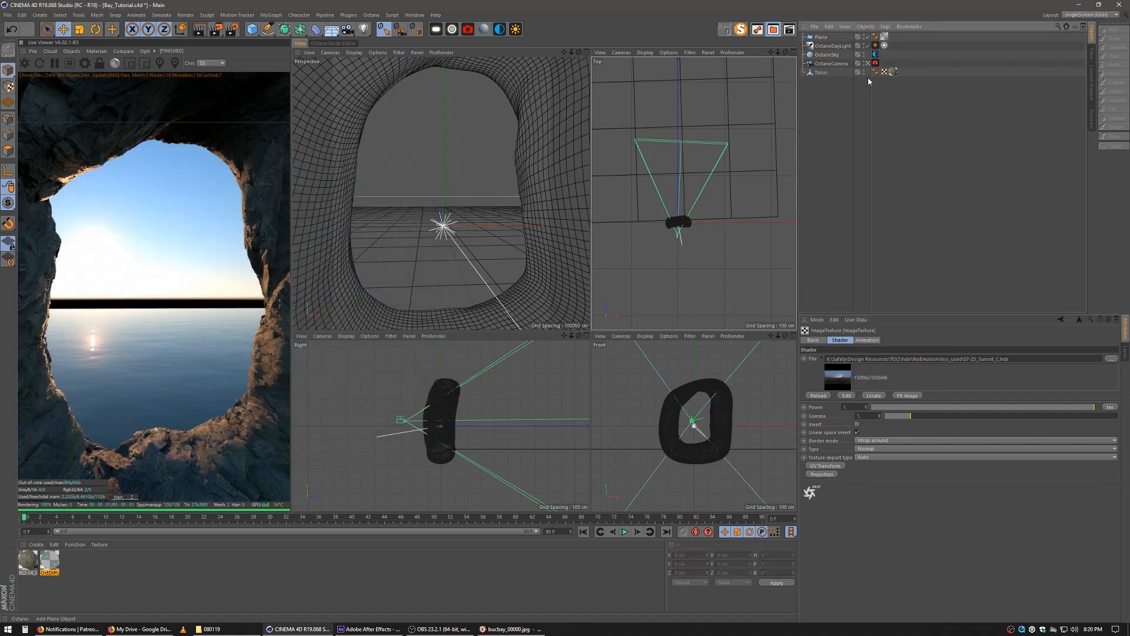
# Enable Mix sky texture on the daylight's tag
pyautogui.click(876, 46)
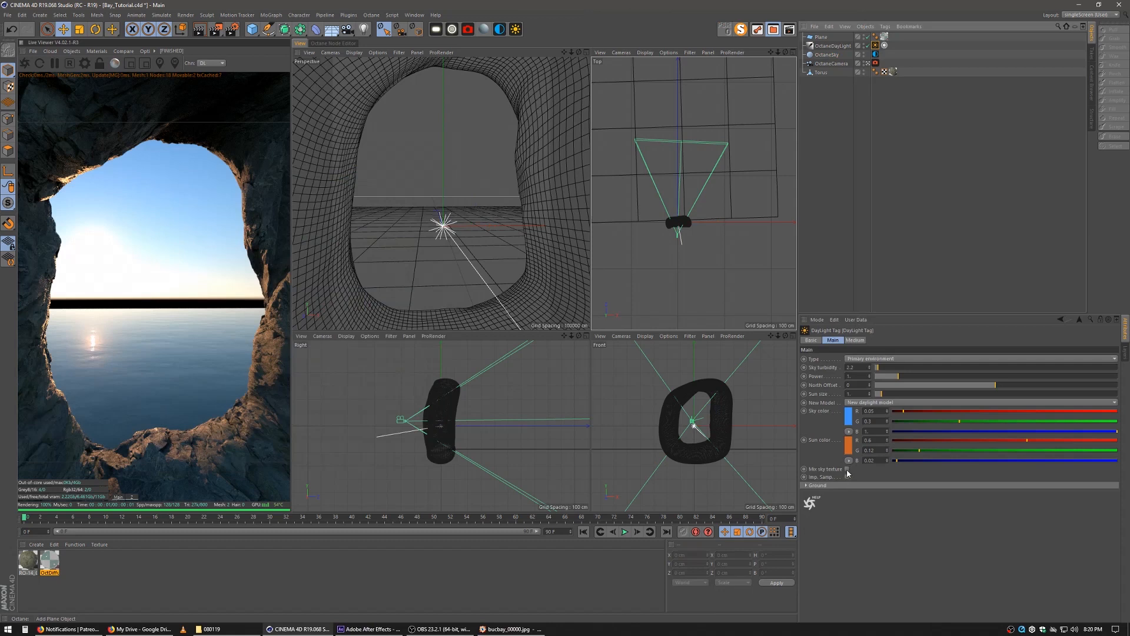
pyautogui.click(848, 470)
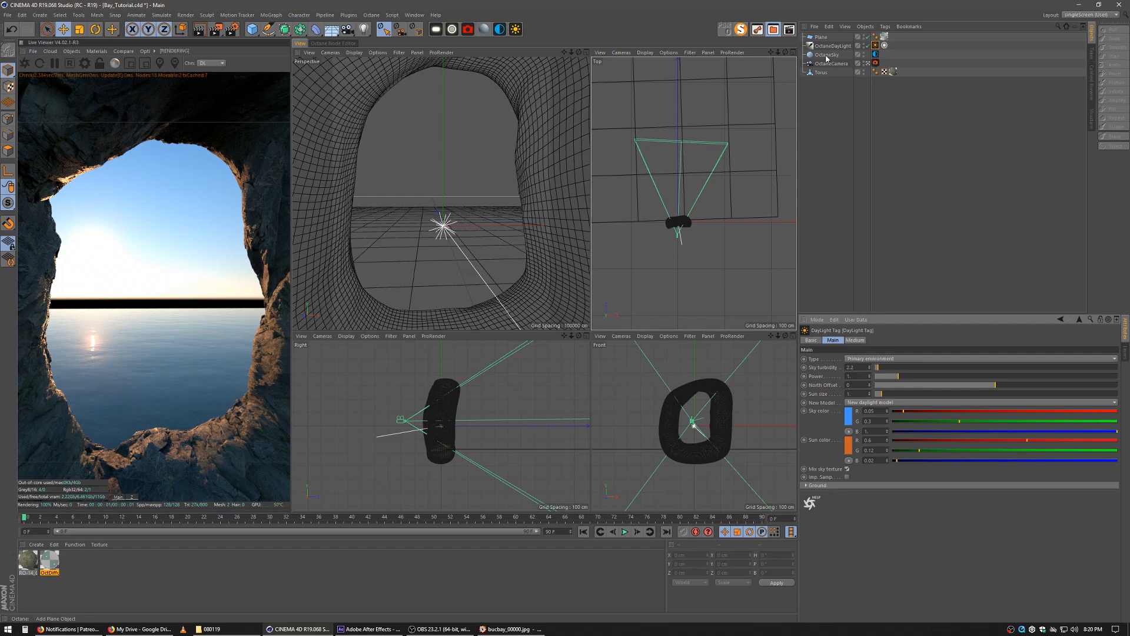
# Rotate the sky environment's HDRI to a RotX of about 0.03
pyautogui.click(876, 54)
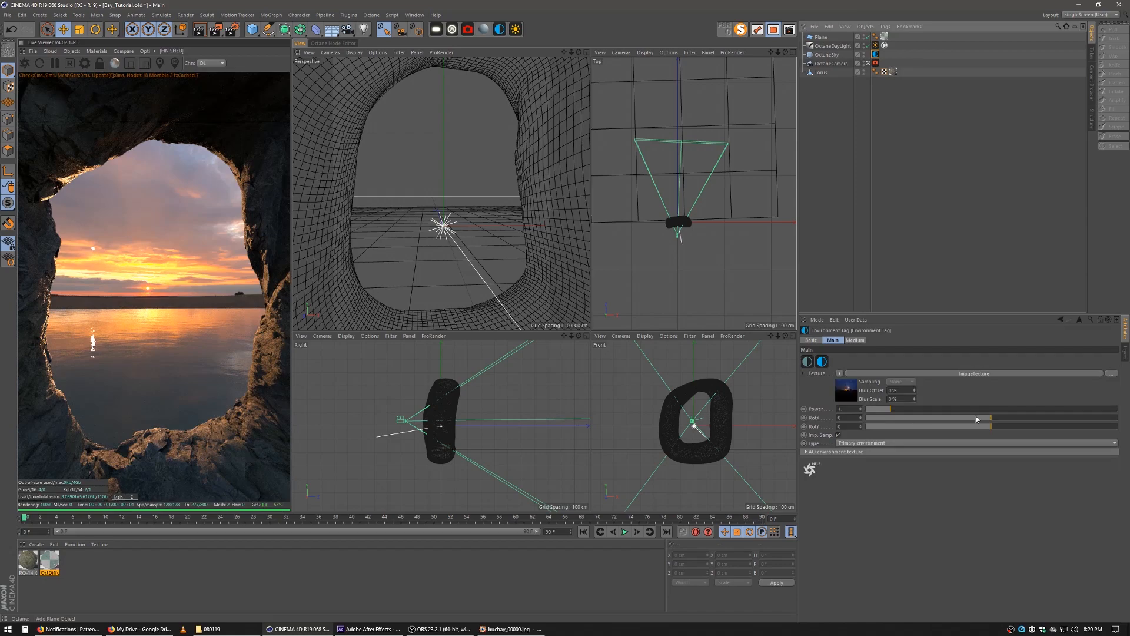
pyautogui.click(995, 419)
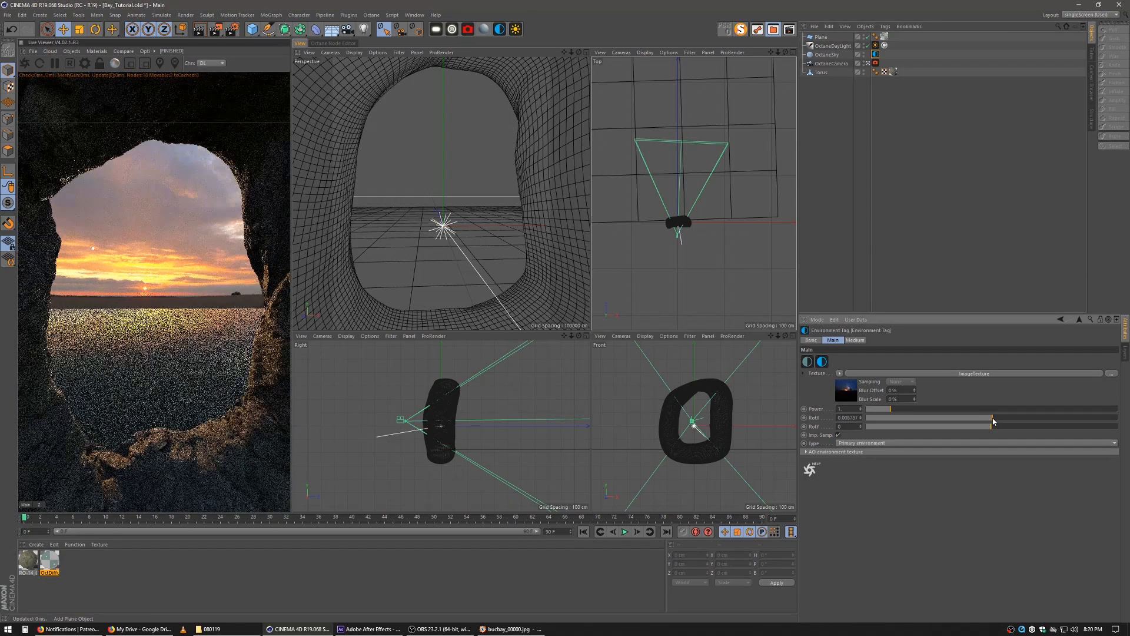
pyautogui.moveTo(995, 419); pyautogui.dragTo(997, 420)
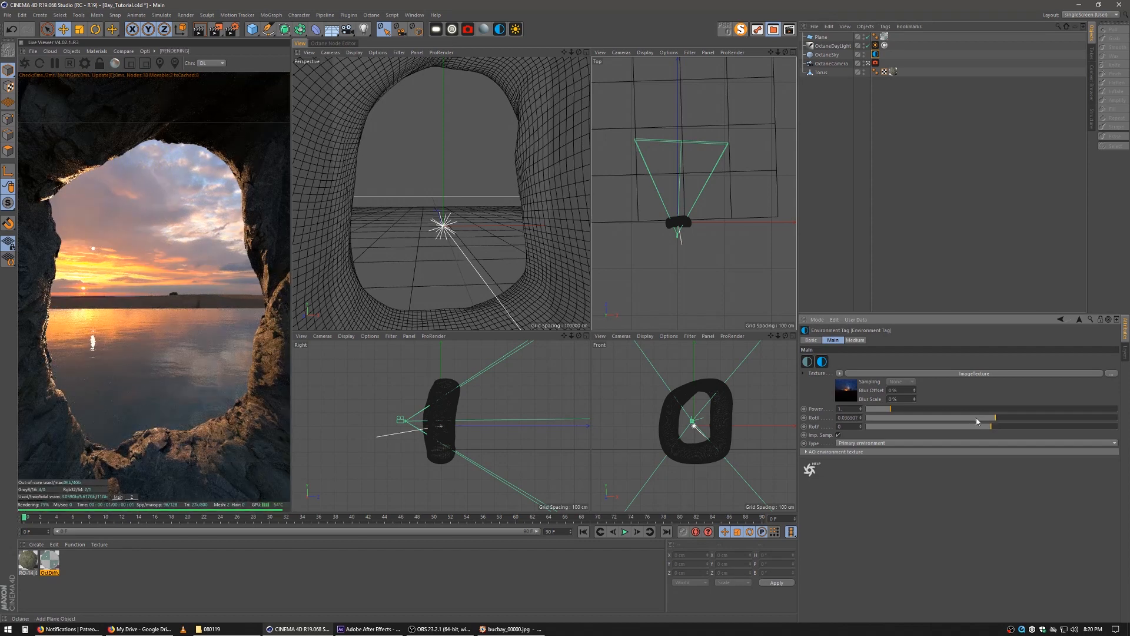
# Scale the sky's HDRI texture uniformly to about 1.29 with a UV transform and set the environment's RotY to about -0.02
pyautogui.click(842, 395)
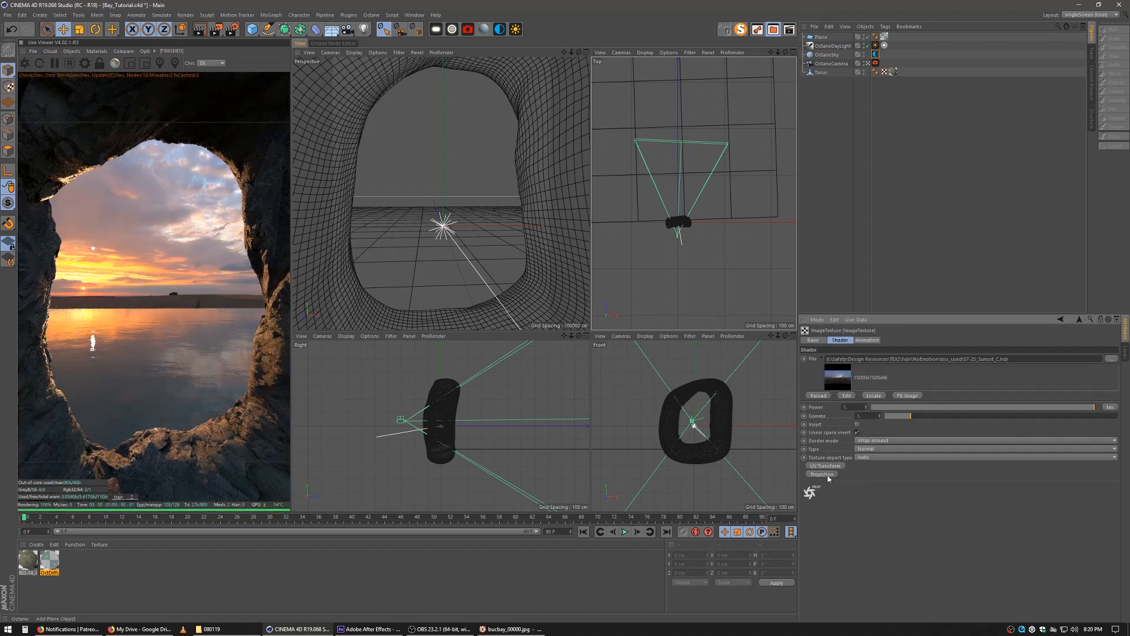
pyautogui.click(826, 466)
pyautogui.click(812, 466)
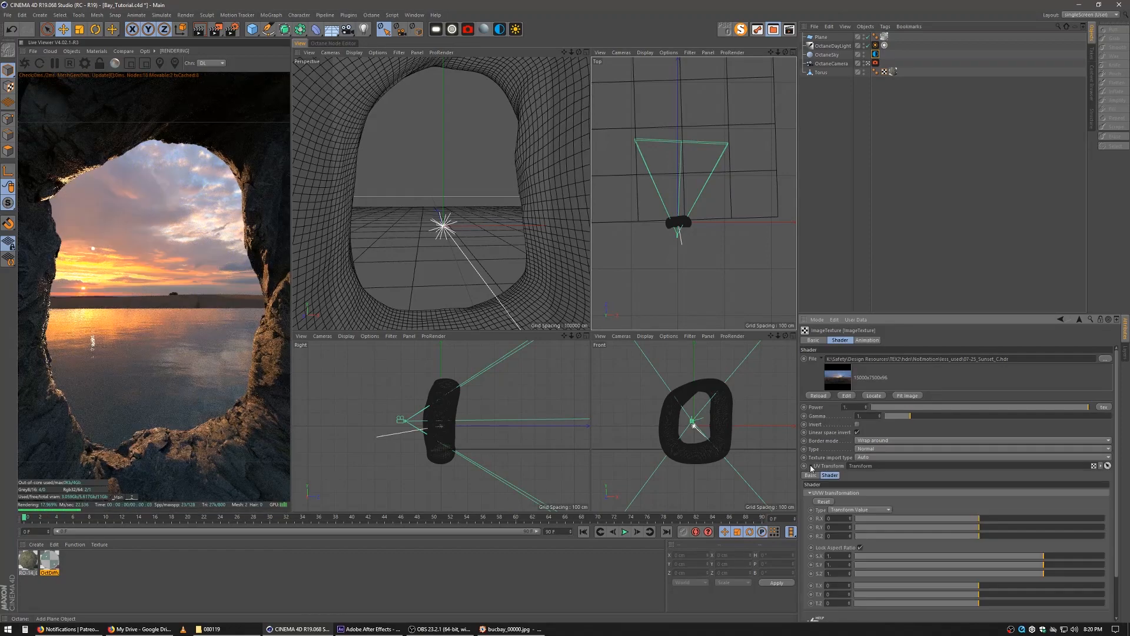
pyautogui.moveTo(1045, 556); pyautogui.dragTo(1052, 558)
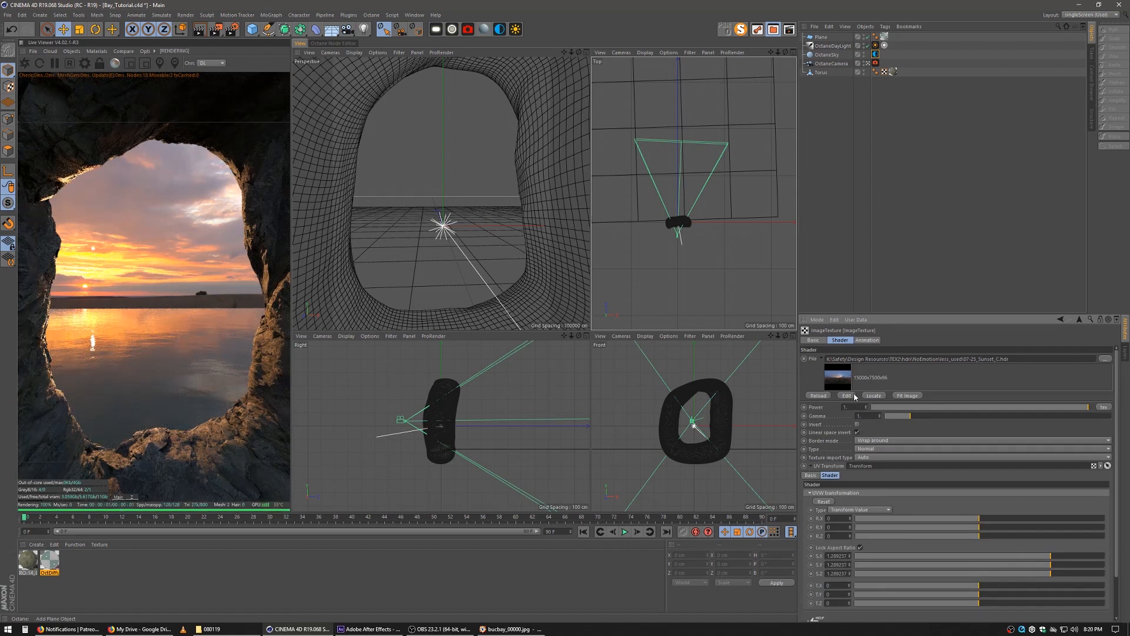
pyautogui.click(1079, 320)
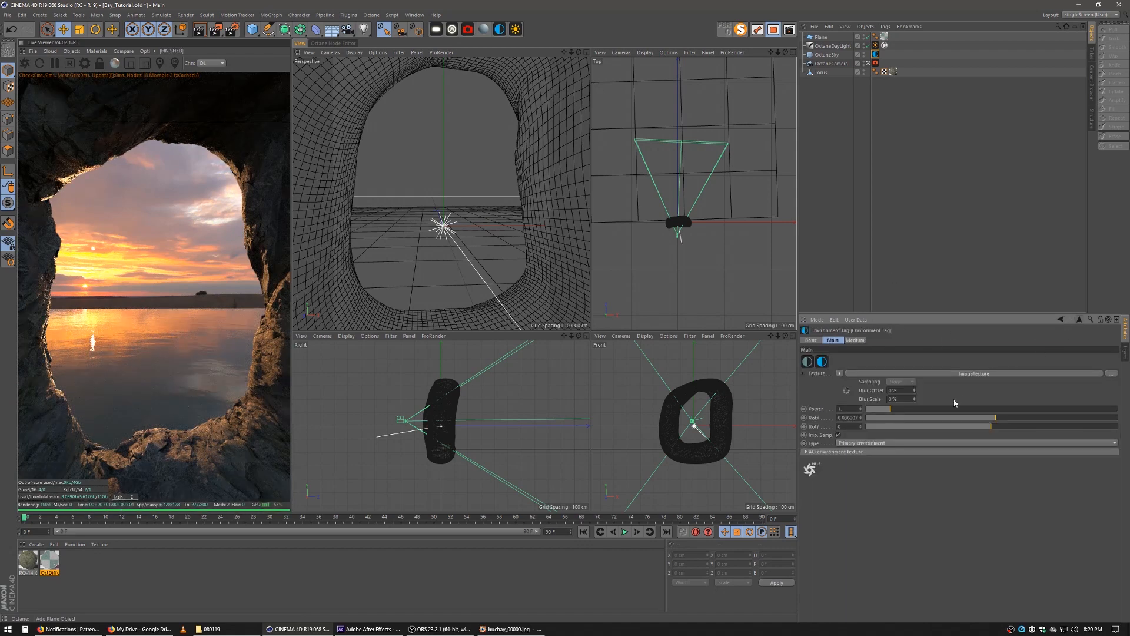
pyautogui.moveTo(991, 430); pyautogui.dragTo(990, 430)
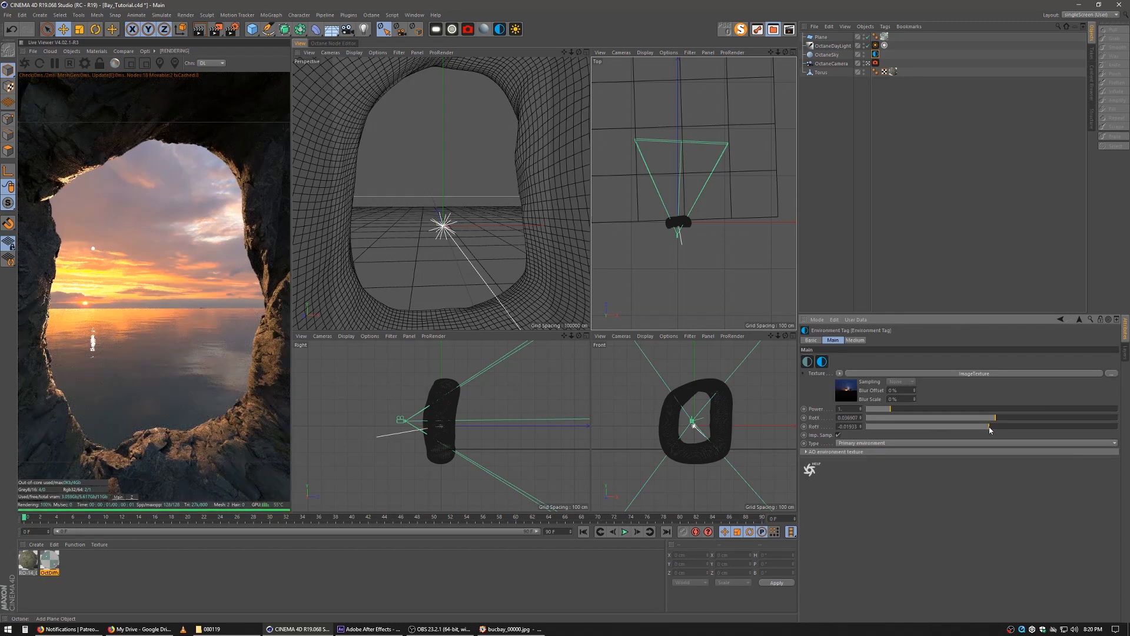
# Rotate the daylight to a heading of about 201.8°, pitch of about -4.4° and bank of about 73.5°
pyautogui.click(832, 46)
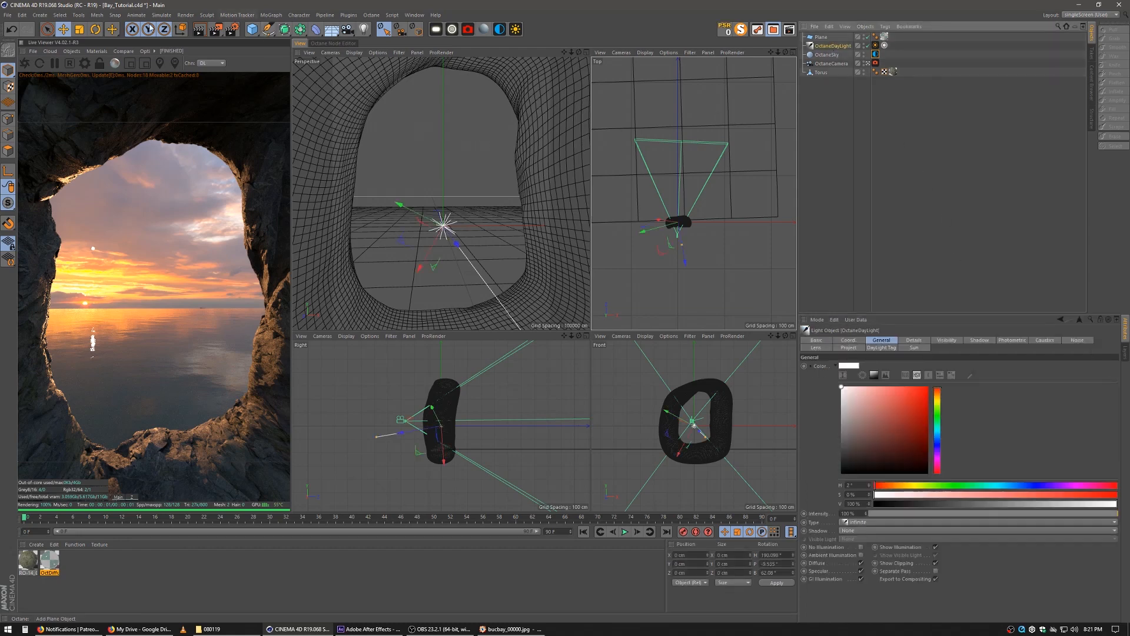
pyautogui.click(94, 29)
pyautogui.moveTo(468, 281); pyautogui.dragTo(466, 266)
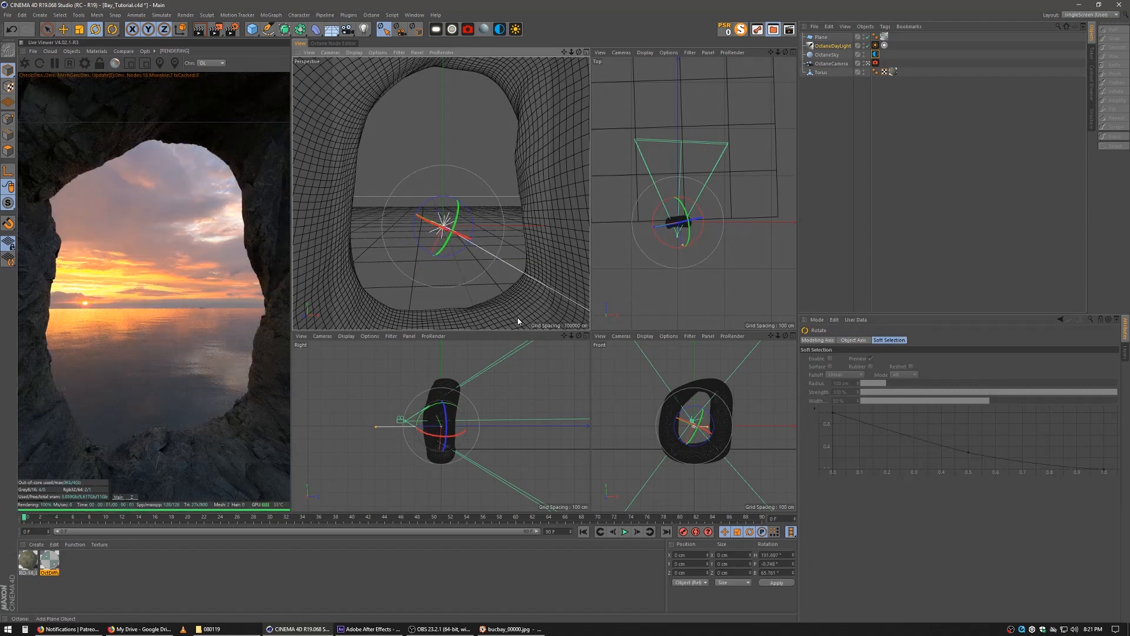
pyautogui.moveTo(461, 267); pyautogui.dragTo(475, 266)
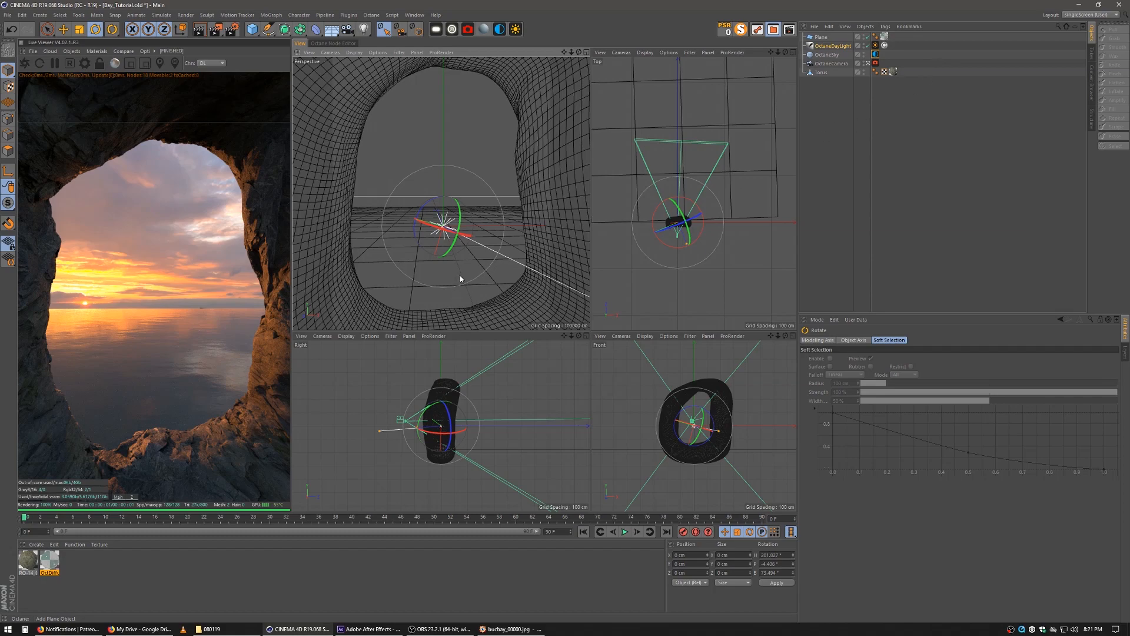
# Move the Octane camera closer to the arch and tilt it upward so the opening fills more of the frame
pyautogui.scroll(5, 460, 283)
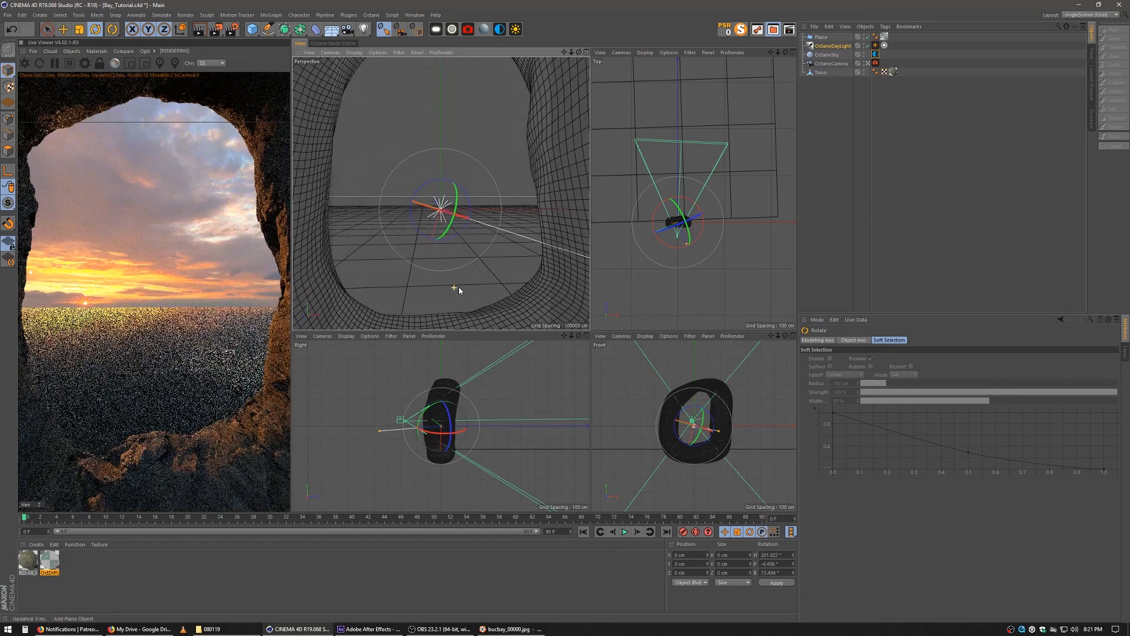
pyautogui.keyDown('alt'); pyautogui.moveTo(461, 288); pyautogui.dragTo(469, 286, button='middle'); pyautogui.keyUp('alt')
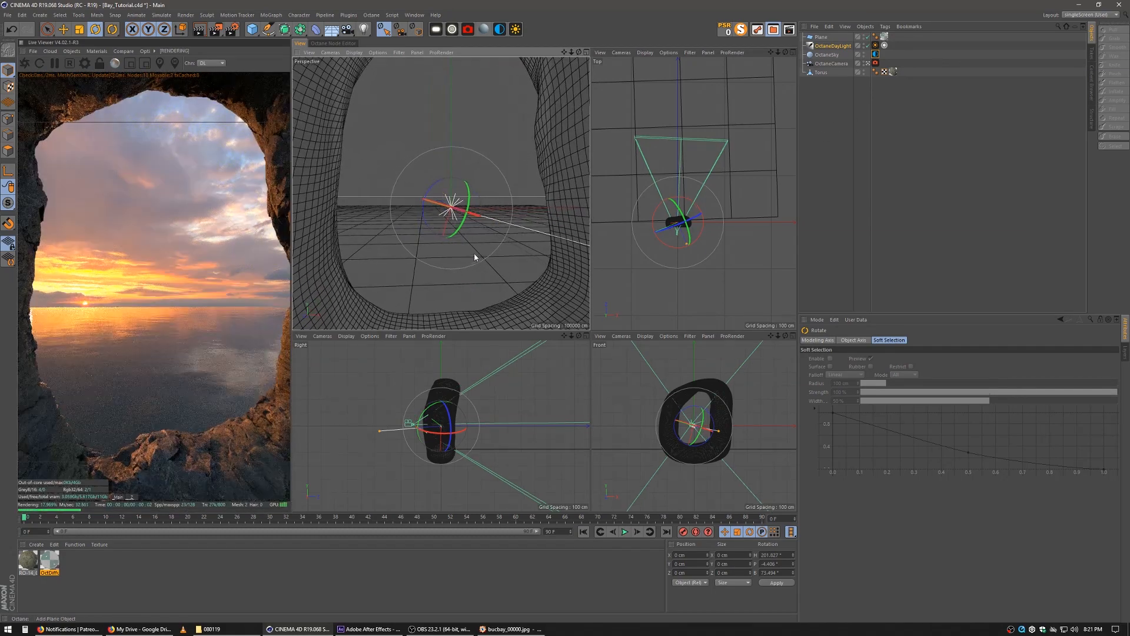
pyautogui.keyDown('alt'); pyautogui.moveTo(453, 247); pyautogui.dragTo(462, 264); pyautogui.keyUp('alt')
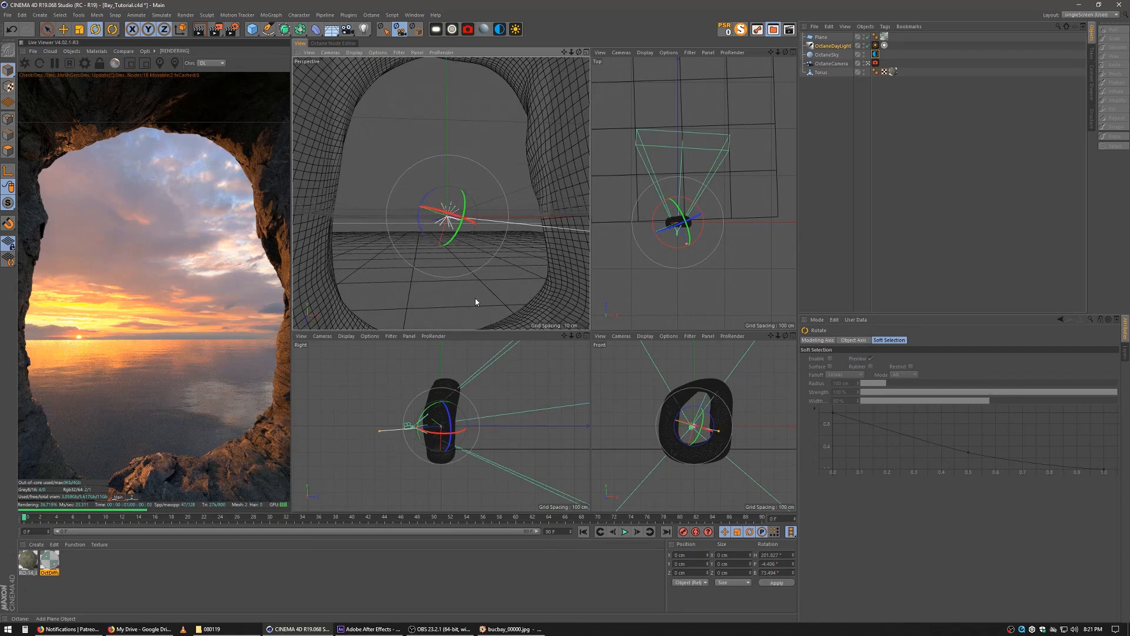
pyautogui.scroll(1, 476, 301)
pyautogui.scroll(-1, 474, 301)
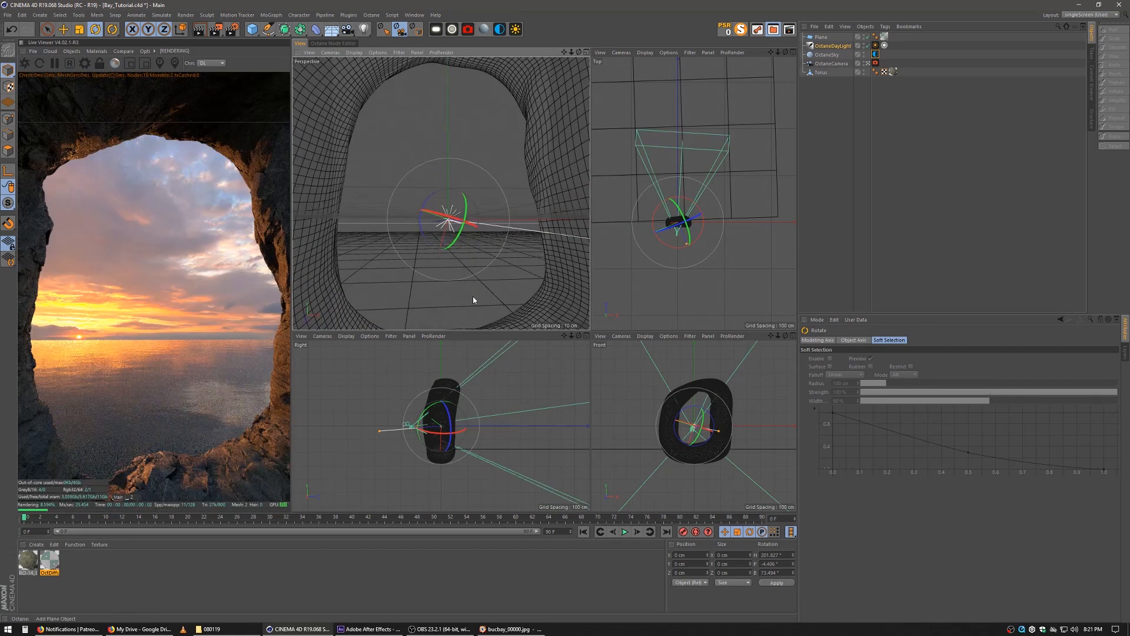
# Set the perspective viewport's tinted border opacity to 80% to mask the area outside the render frame
pyautogui.click(747, 306)
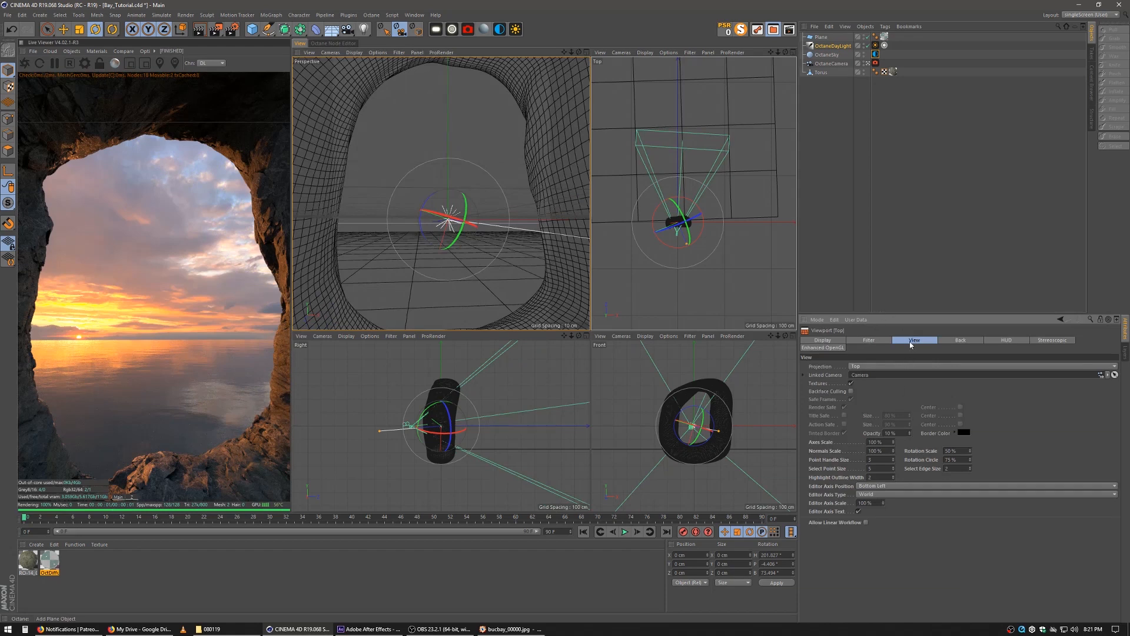
pyautogui.moveTo(899, 433); pyautogui.dragTo(855, 431)
pyautogui.write('100')
pyautogui.press('Return')
pyautogui.click(480, 94)
pyautogui.moveTo(900, 433); pyautogui.dragTo(692, 394)
pyautogui.write('80')
pyautogui.press('Return')
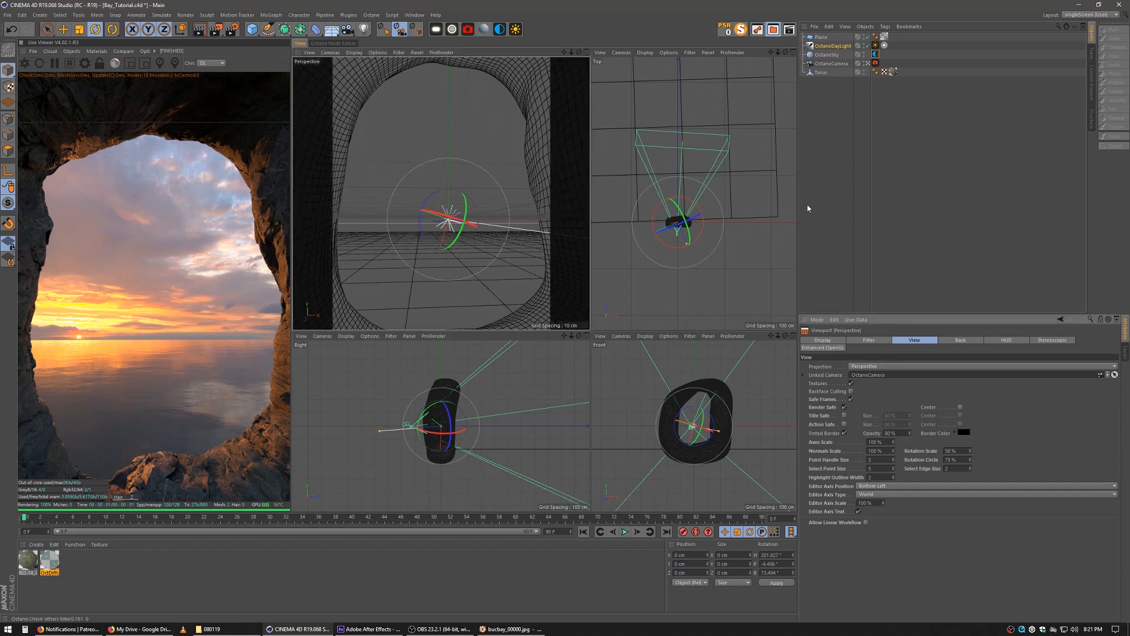
# Deselect the daylight and reframe the camera so the arch opening sits inside the render borders
pyautogui.click(849, 172)
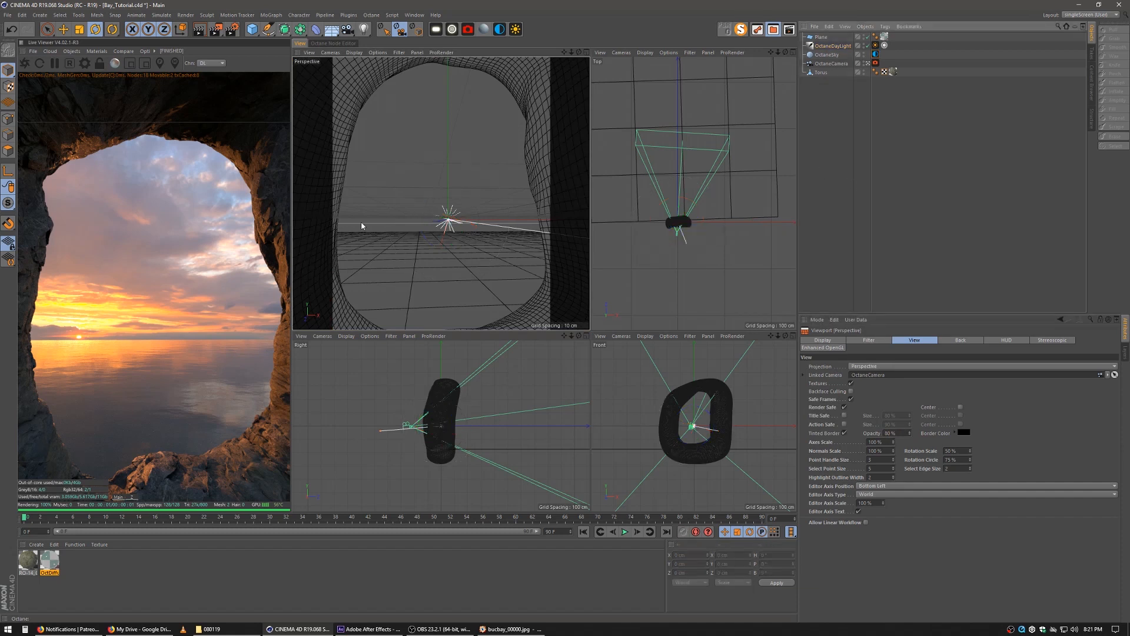
pyautogui.keyDown('alt'); pyautogui.moveTo(469, 285); pyautogui.dragTo(476, 281, button='middle'); pyautogui.keyUp('alt')
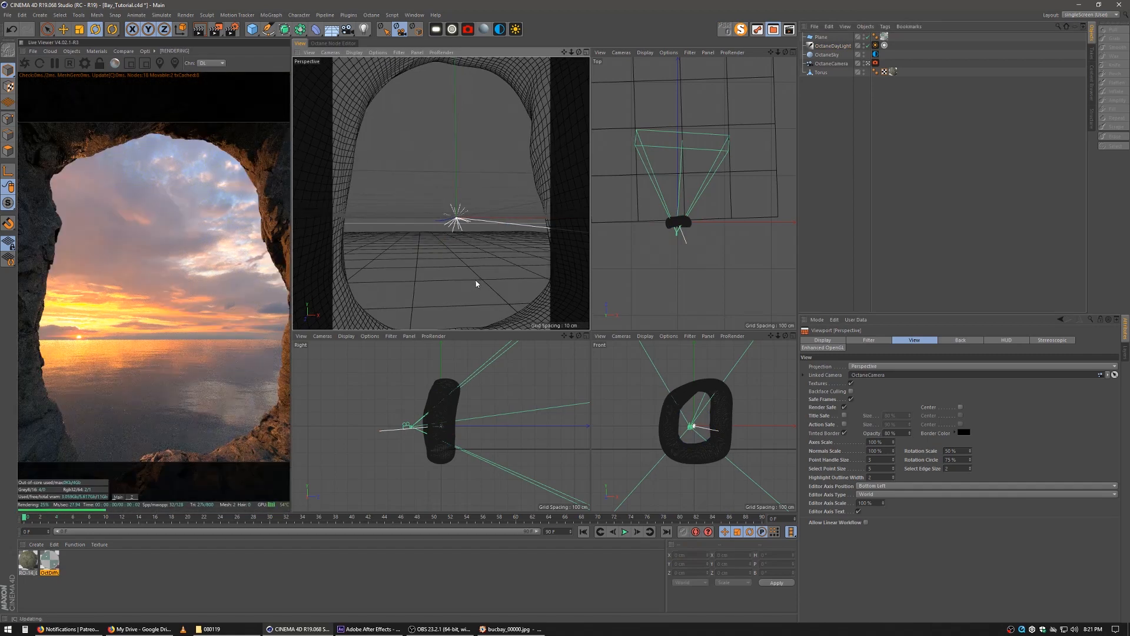
pyautogui.keyDown('alt'); pyautogui.moveTo(476, 281); pyautogui.dragTo(476, 281); pyautogui.keyUp('alt')
pyautogui.scroll(-1, 476, 283)
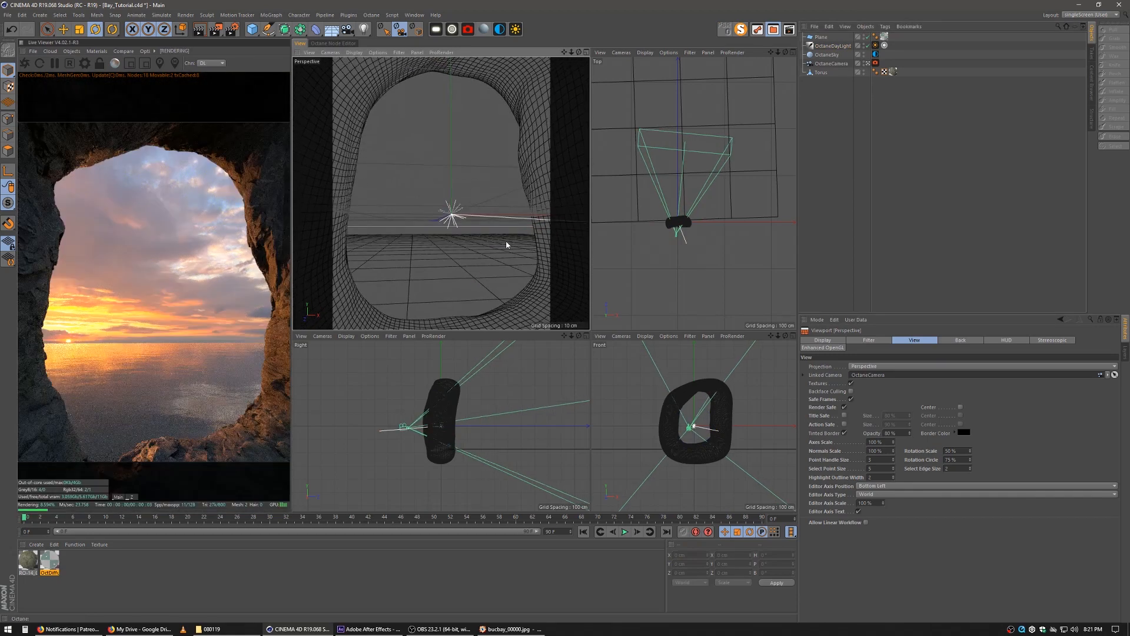
# Scale the torus down slightly along its Y axis and shift the camera framing to suit
pyautogui.click(821, 73)
pyautogui.click(79, 29)
pyautogui.moveTo(451, 168); pyautogui.dragTo(449, 190)
pyautogui.keyDown('alt'); pyautogui.moveTo(479, 285); pyautogui.dragTo(485, 281, button='middle'); pyautogui.keyUp('alt')
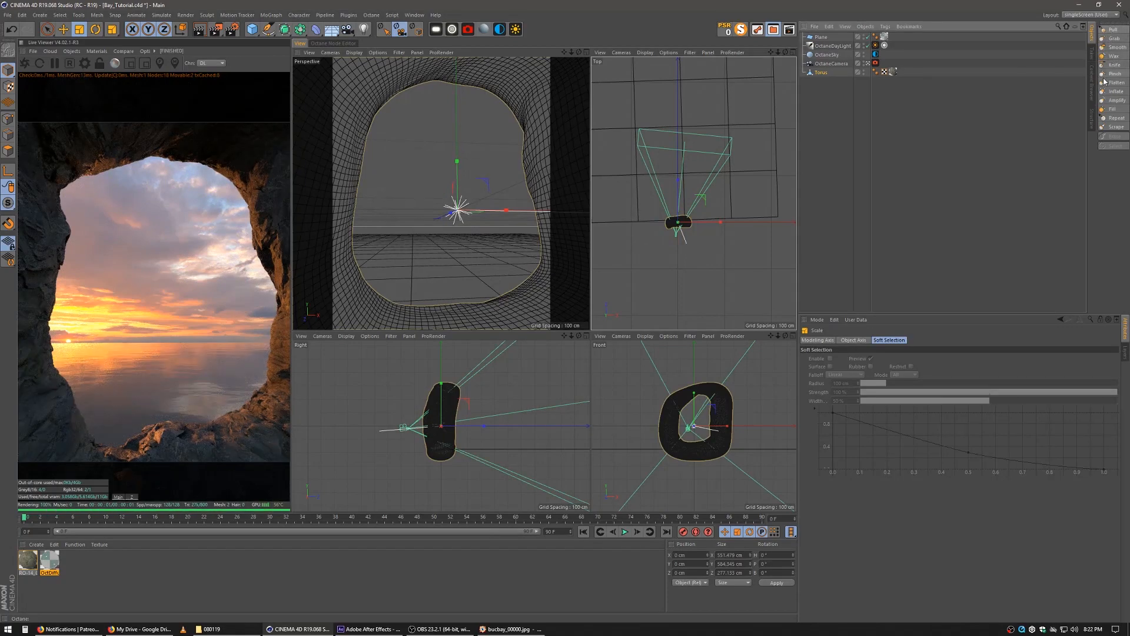
# Reshape the torus opening with the sculpting Grab brush, pulling the upper corners and lower edge outward and the right side inward
pyautogui.click(1114, 38)
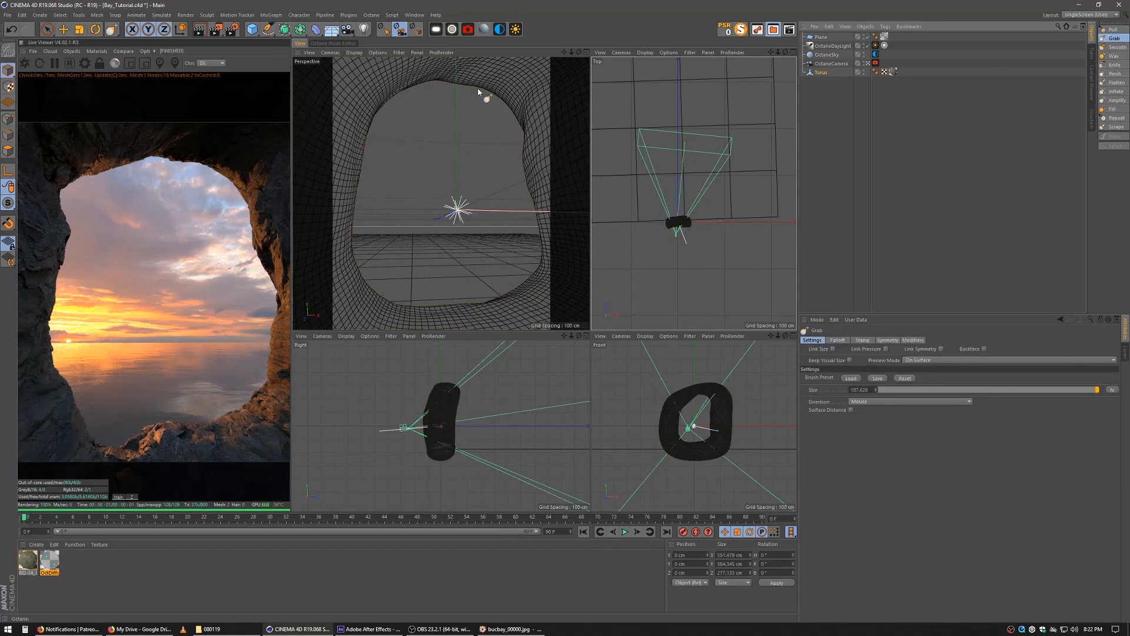
pyautogui.moveTo(524, 94); pyautogui.dragTo(532, 62)
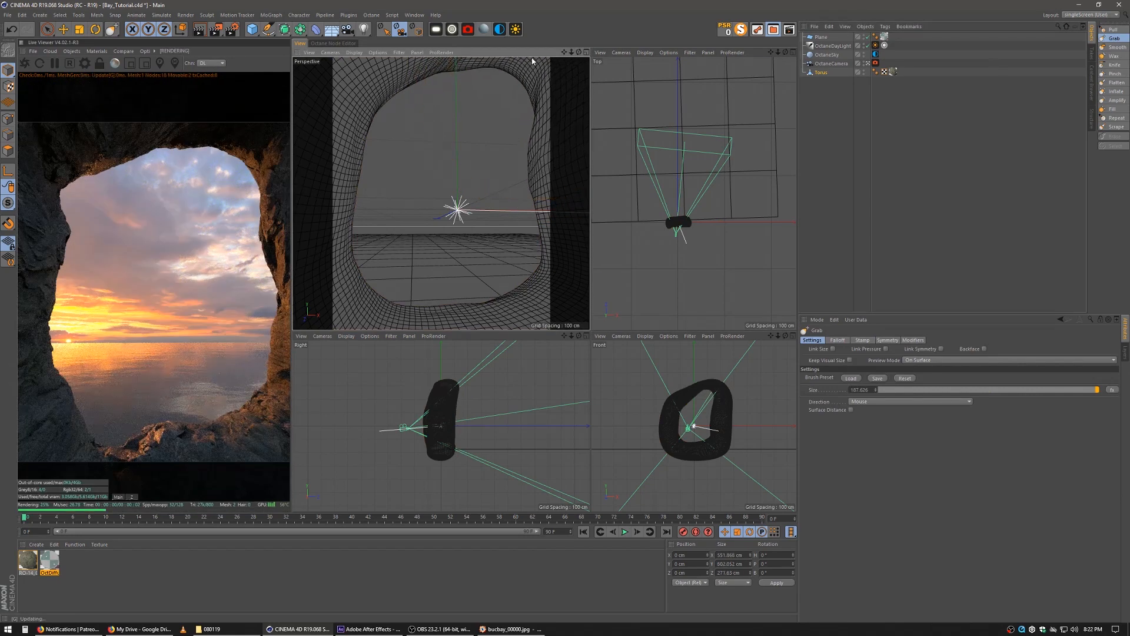
pyautogui.moveTo(551, 213); pyautogui.dragTo(544, 216)
pyautogui.moveTo(540, 272); pyautogui.dragTo(535, 272)
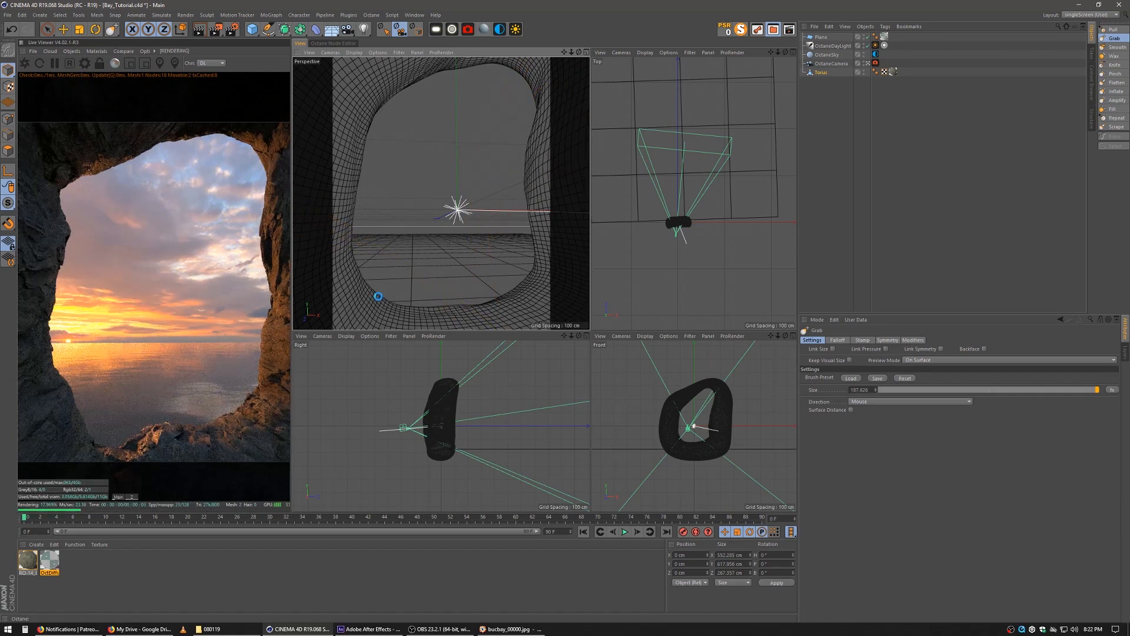
pyautogui.moveTo(378, 304); pyautogui.dragTo(380, 315)
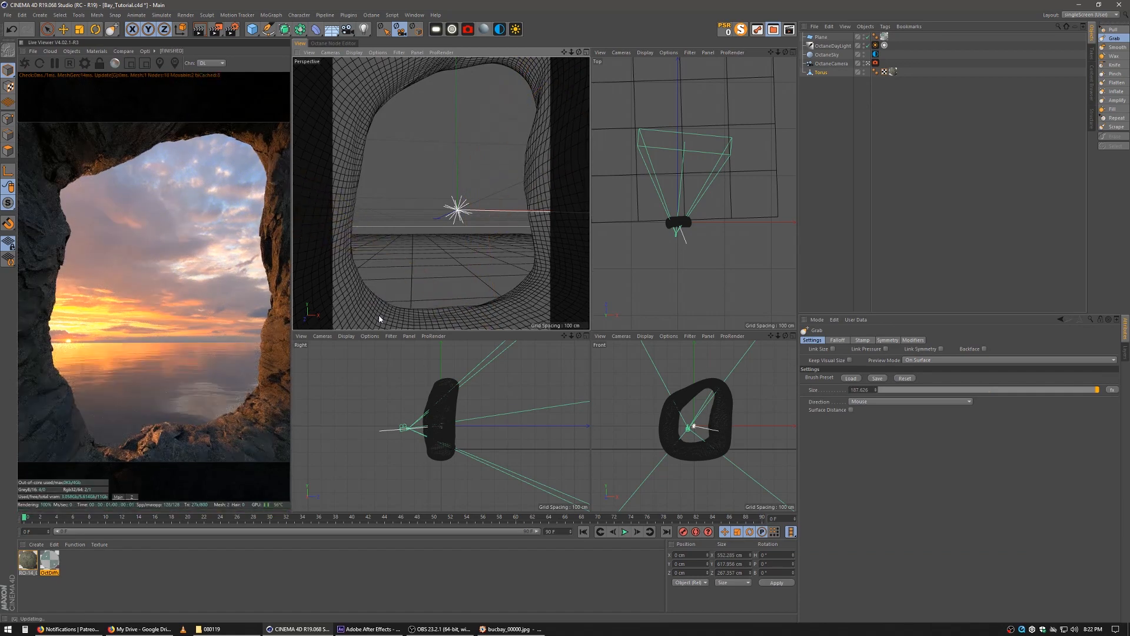
pyautogui.moveTo(374, 116); pyautogui.dragTo(386, 99)
pyautogui.moveTo(378, 318); pyautogui.dragTo(372, 325)
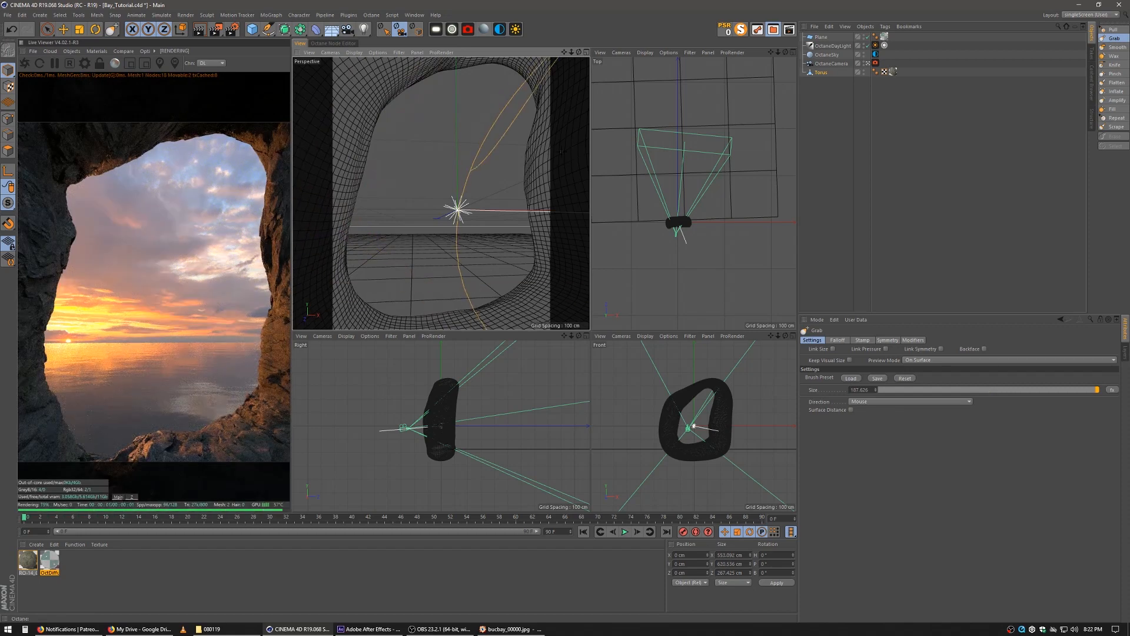
pyautogui.moveTo(546, 134); pyautogui.dragTo(539, 135)
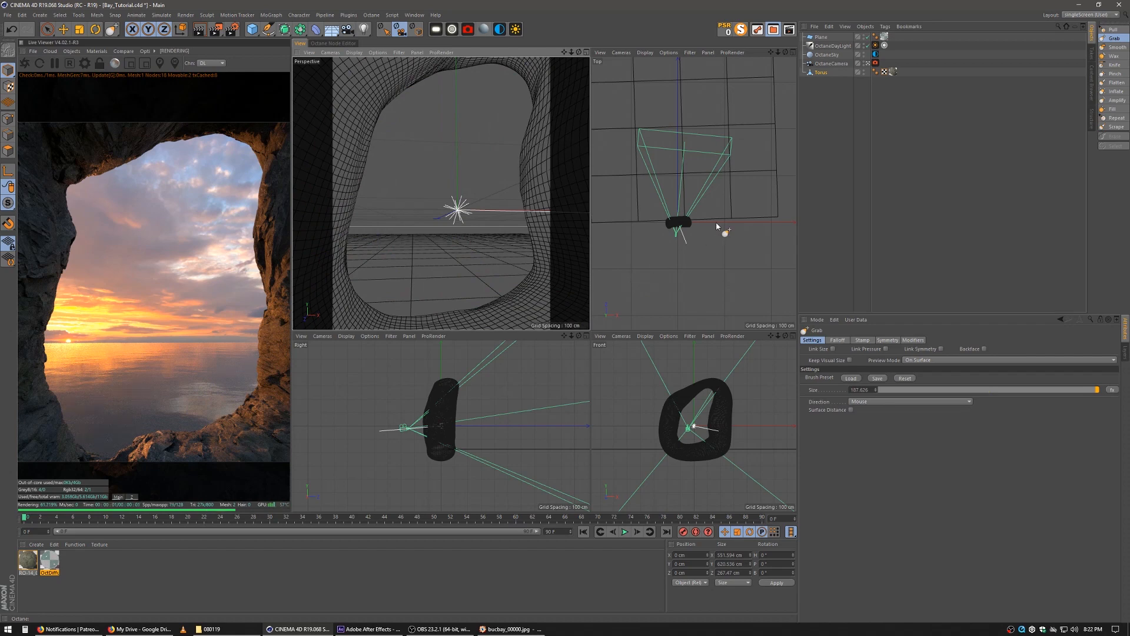
pyautogui.moveTo(520, 302); pyautogui.dragTo(517, 308)
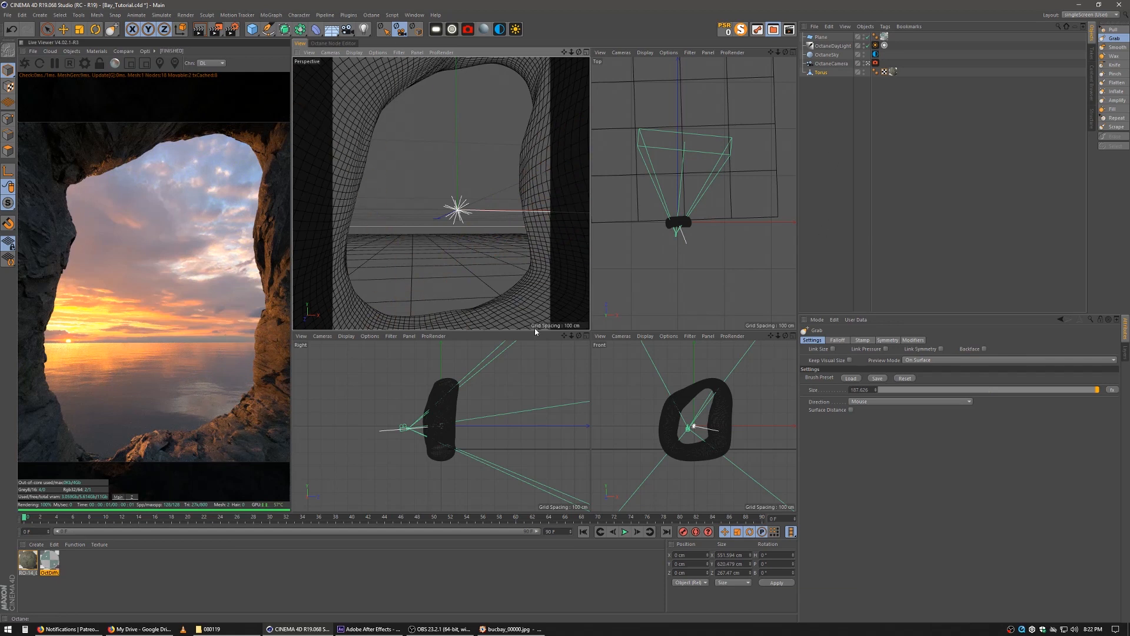
# Raise the gamma of the sky environment's HDRI image texture to 3.1
pyautogui.click(876, 55)
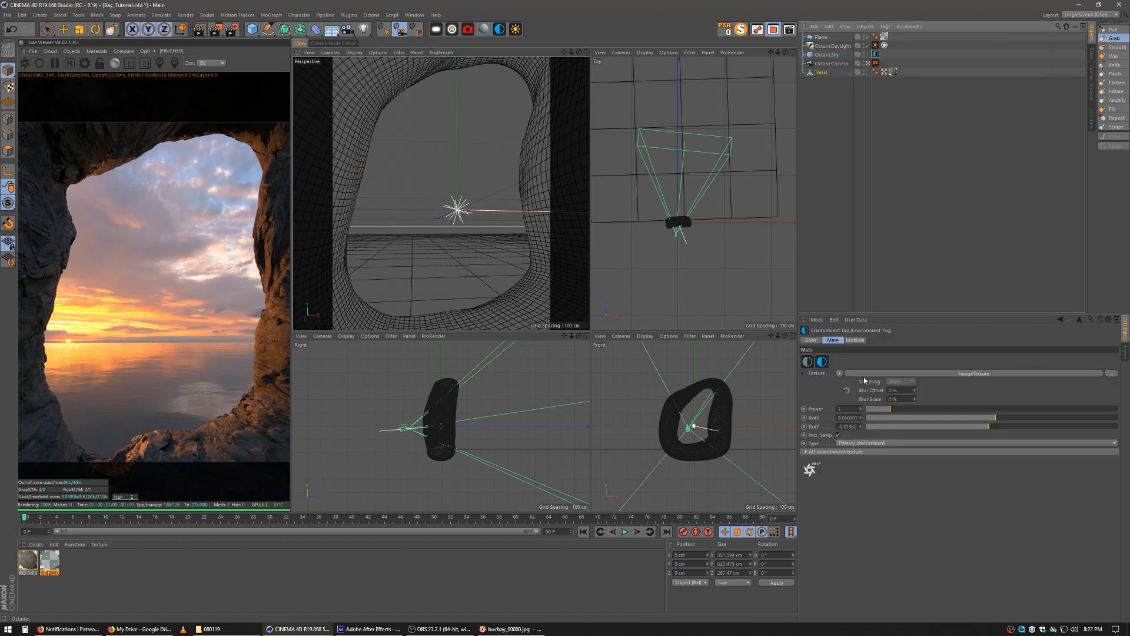
pyautogui.click(847, 394)
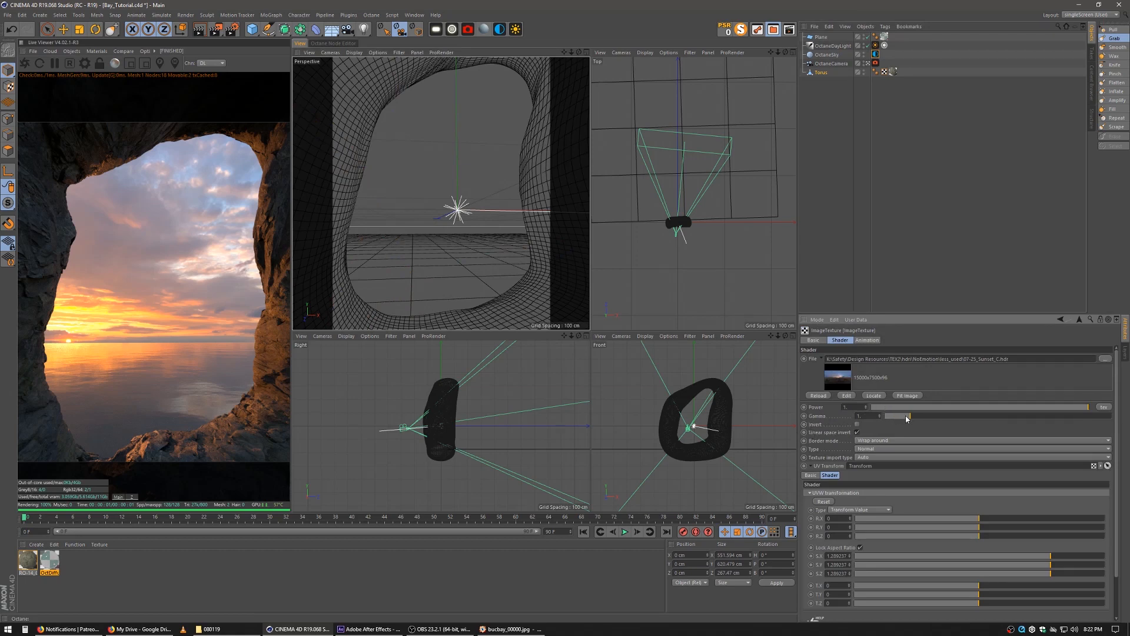
pyautogui.scroll(1, 907, 419)
pyautogui.scroll(1, 907, 418)
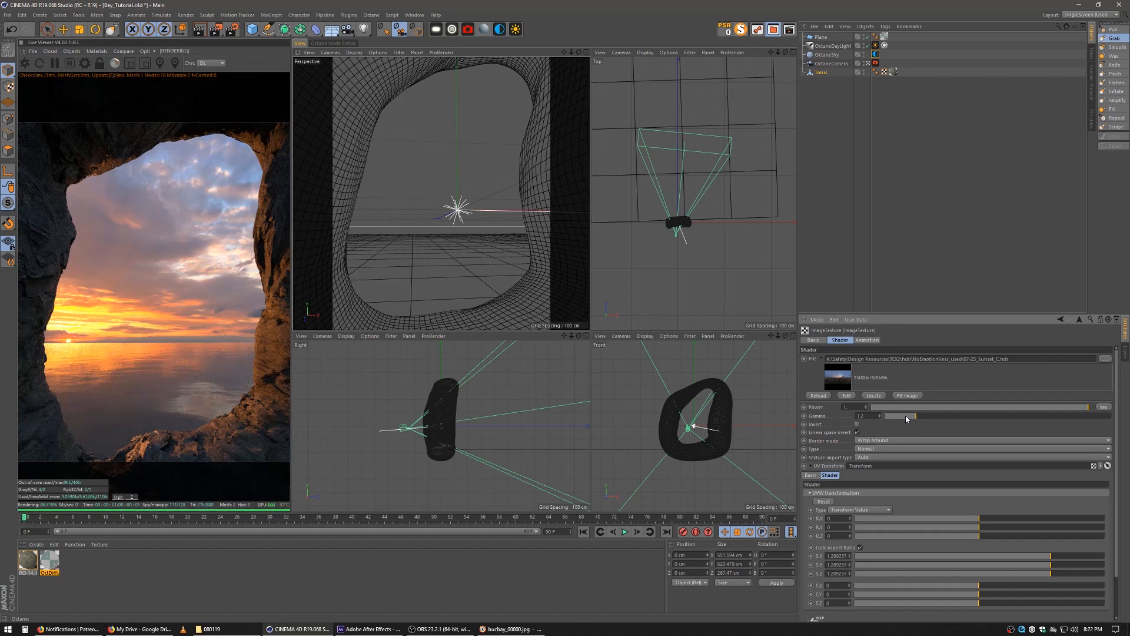
pyautogui.scroll(-2, 895, 416)
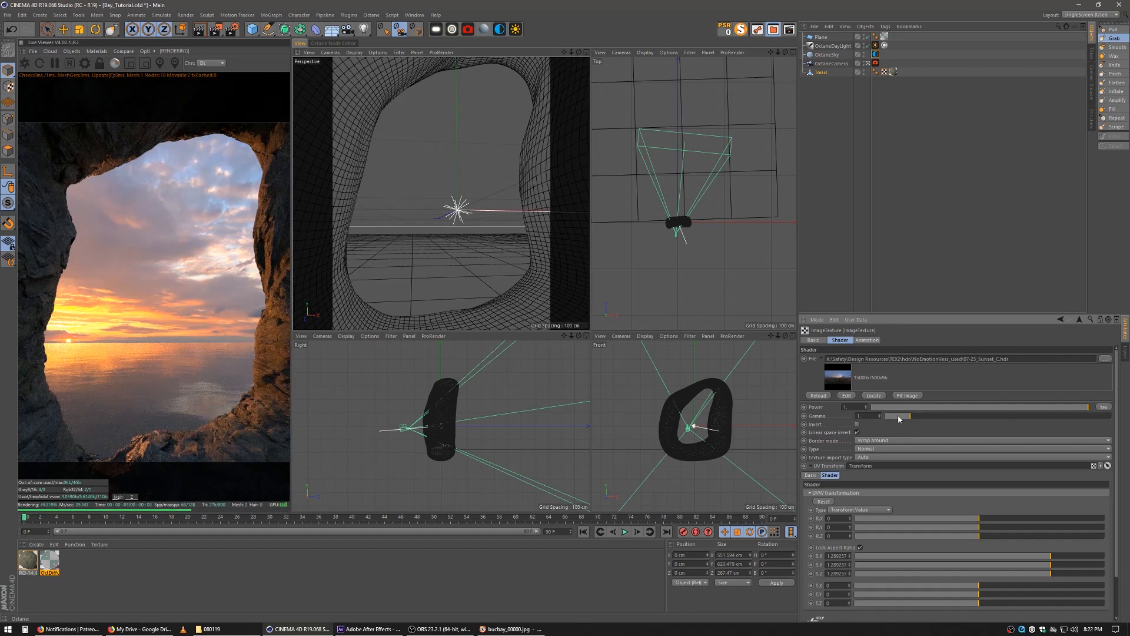
pyautogui.scroll(1, 898, 415)
pyautogui.scroll(1, 899, 415)
pyautogui.scroll(3, 899, 415)
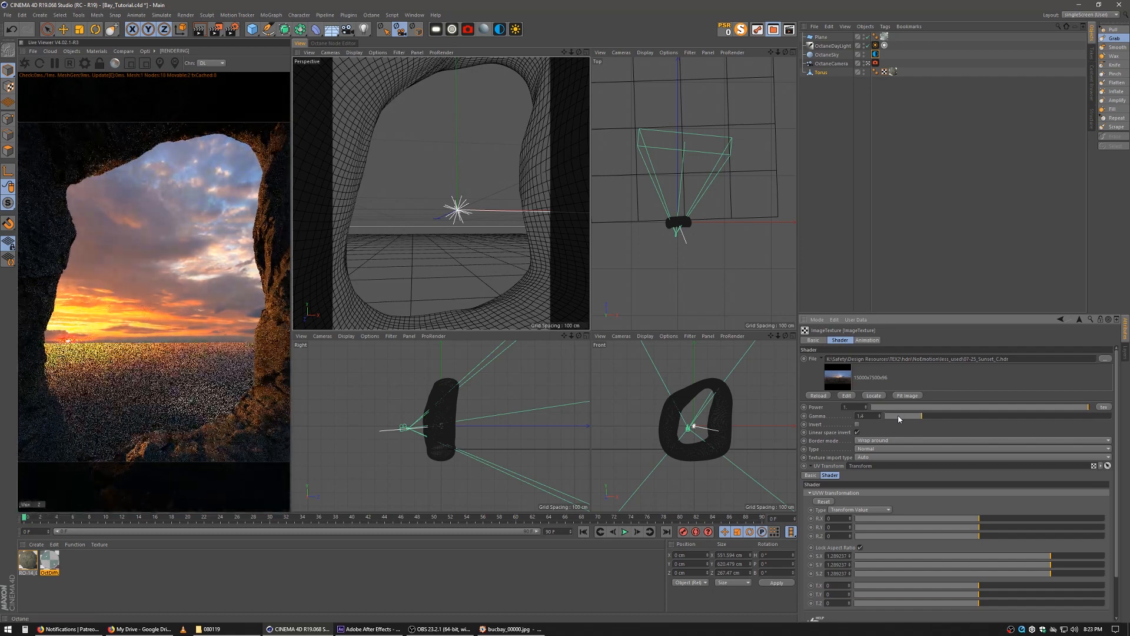
pyautogui.scroll(1, 899, 415)
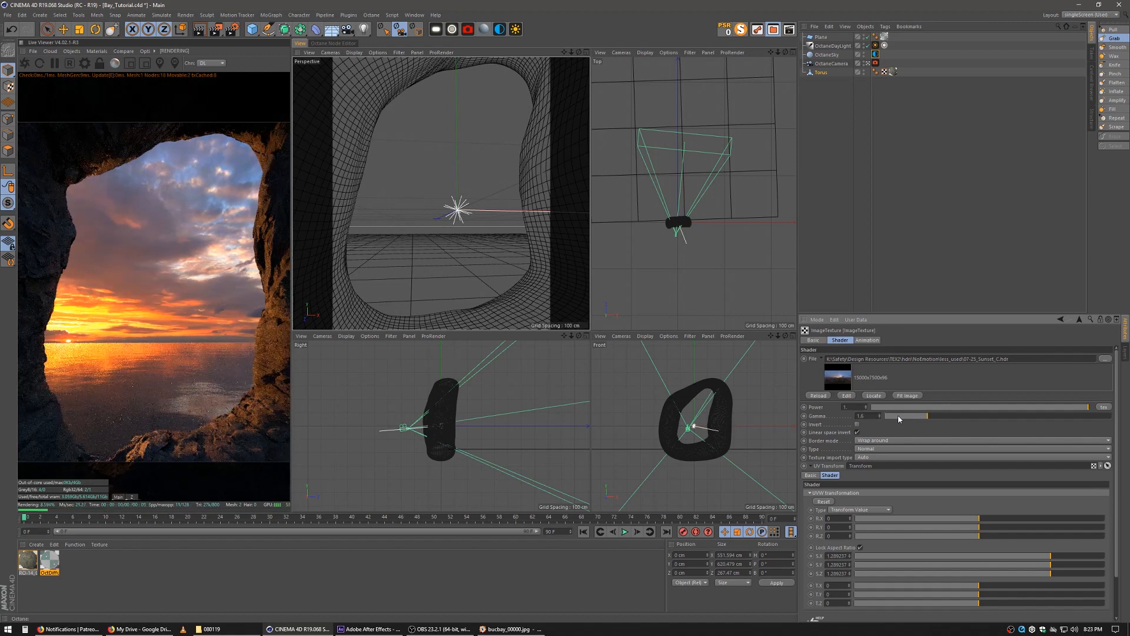
pyautogui.scroll(1, 899, 415)
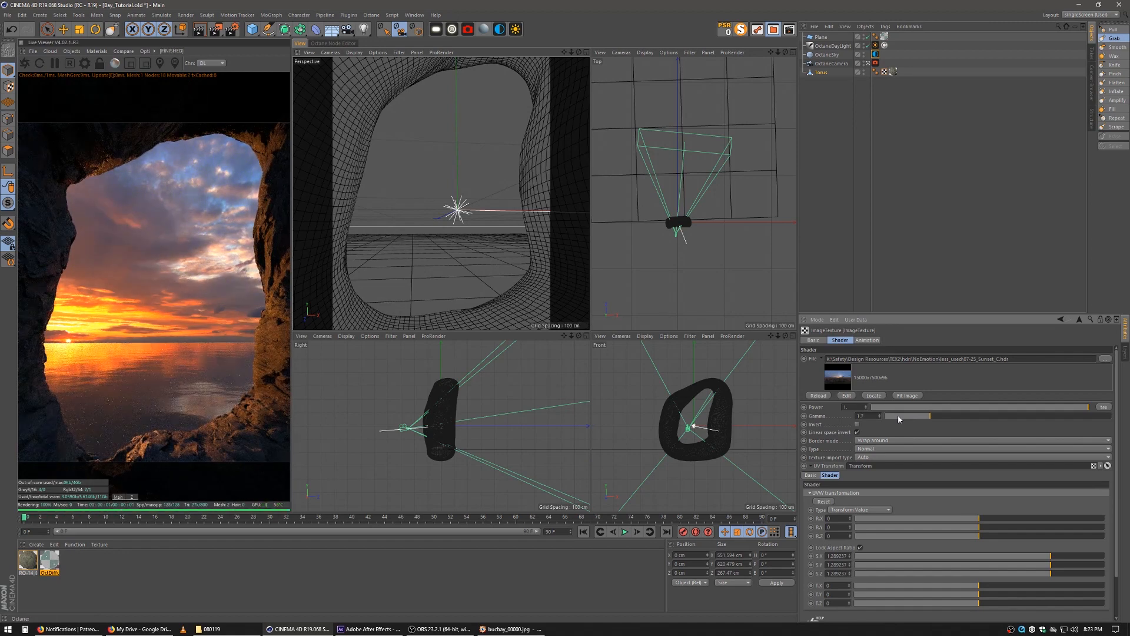
pyautogui.scroll(3, 899, 415)
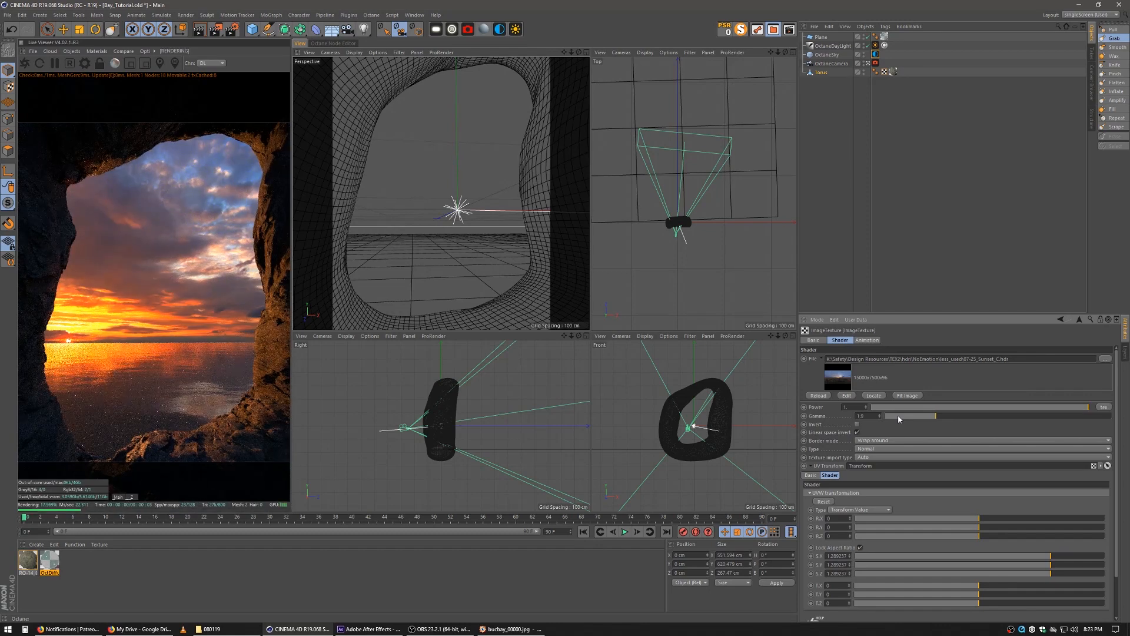
pyautogui.scroll(10, 898, 415)
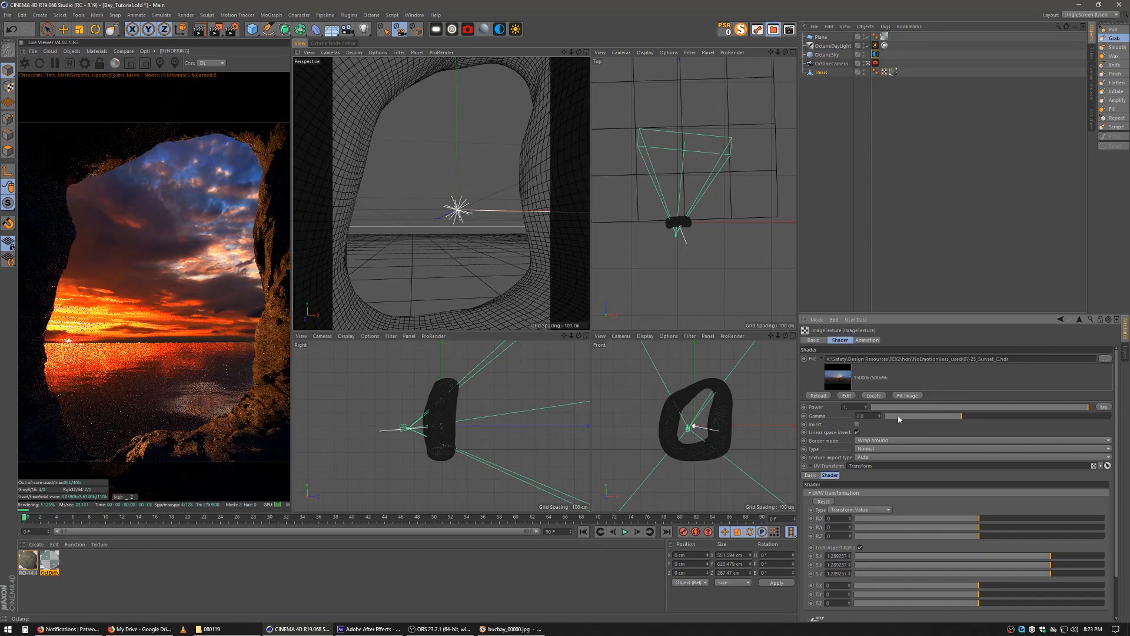
pyautogui.scroll(1, 898, 416)
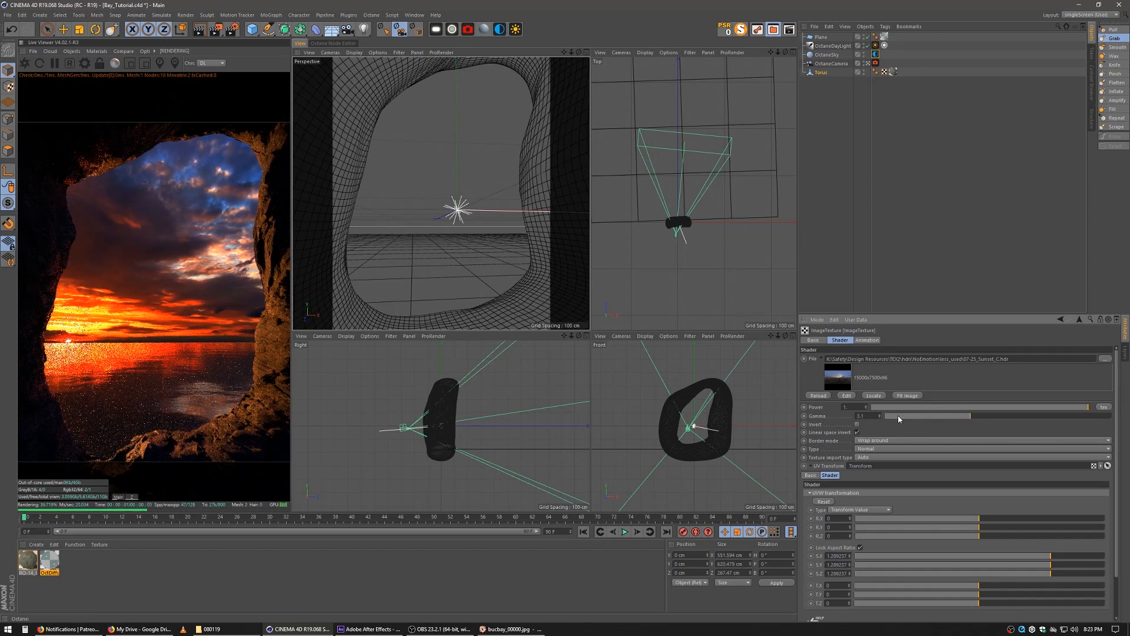
# Lower the gamma of the sky's HDRI image texture to 1.9
pyautogui.scroll(-12, 898, 416)
pyautogui.scroll(-2, 898, 415)
pyautogui.scroll(-3, 899, 415)
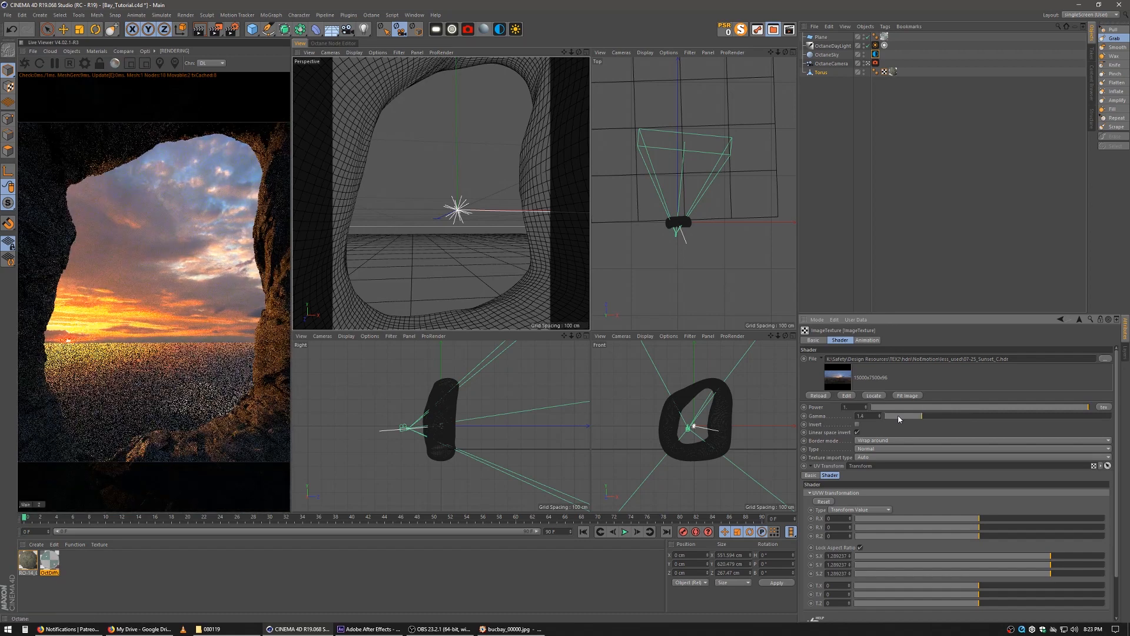
pyautogui.scroll(1, 899, 415)
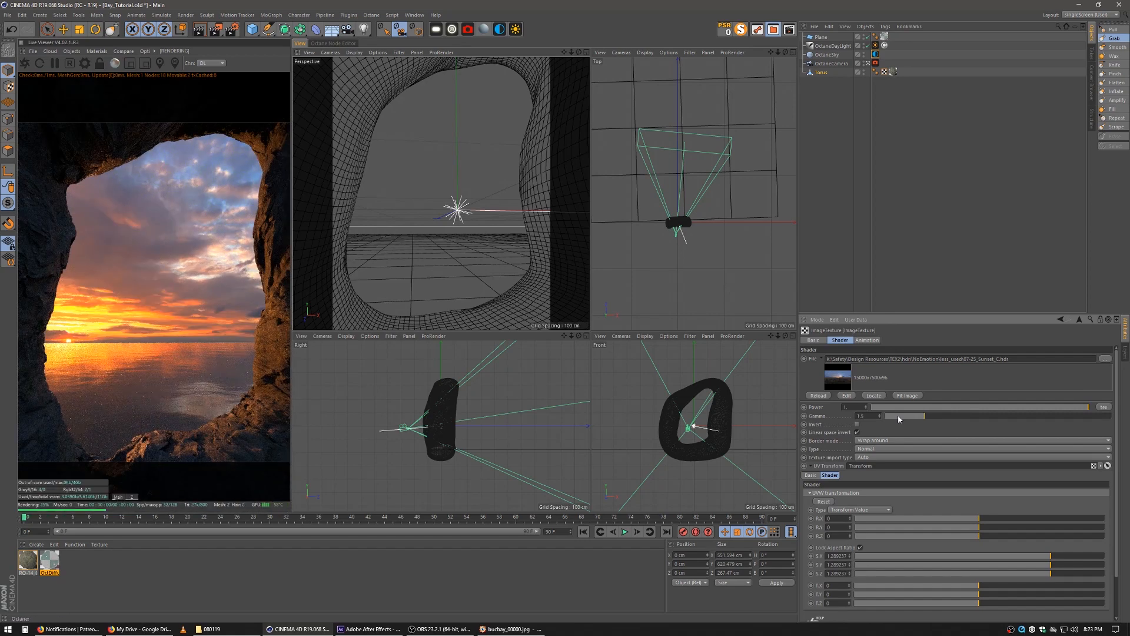
# Return to the sky's environment tag and fine-tune its RotY to about -0.005 to adjust the horizon height
pyautogui.click(1078, 319)
pyautogui.moveTo(989, 429); pyautogui.dragTo(991, 428)
pyautogui.click(991, 428)
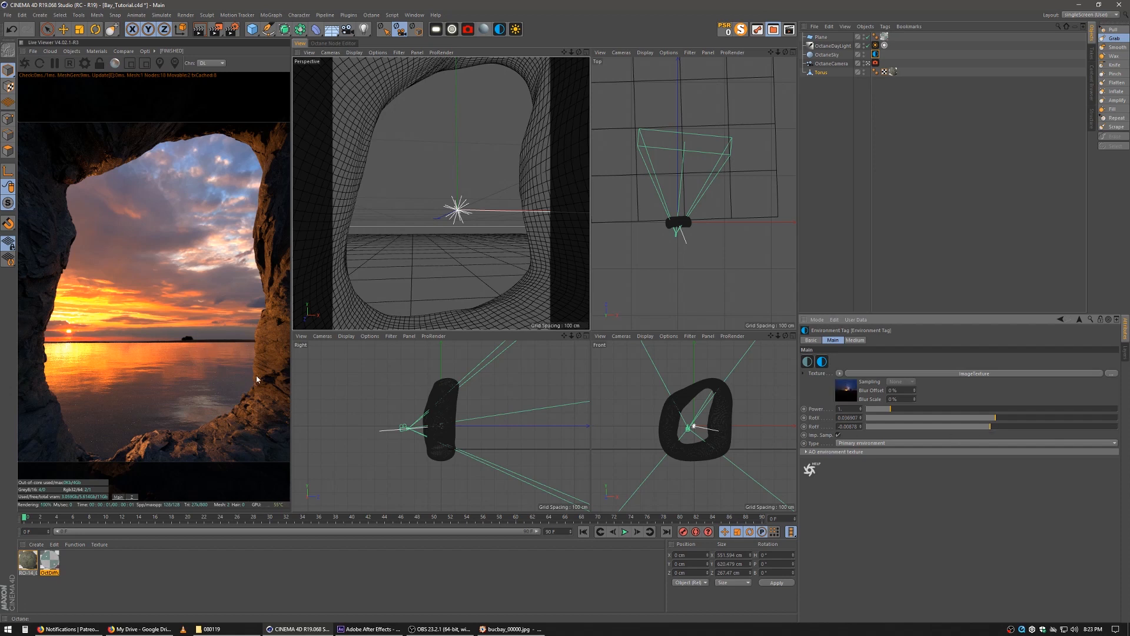
pyautogui.click(993, 425)
pyautogui.click(991, 426)
pyautogui.click(991, 426)
pyautogui.moveTo(991, 426); pyautogui.dragTo(992, 425)
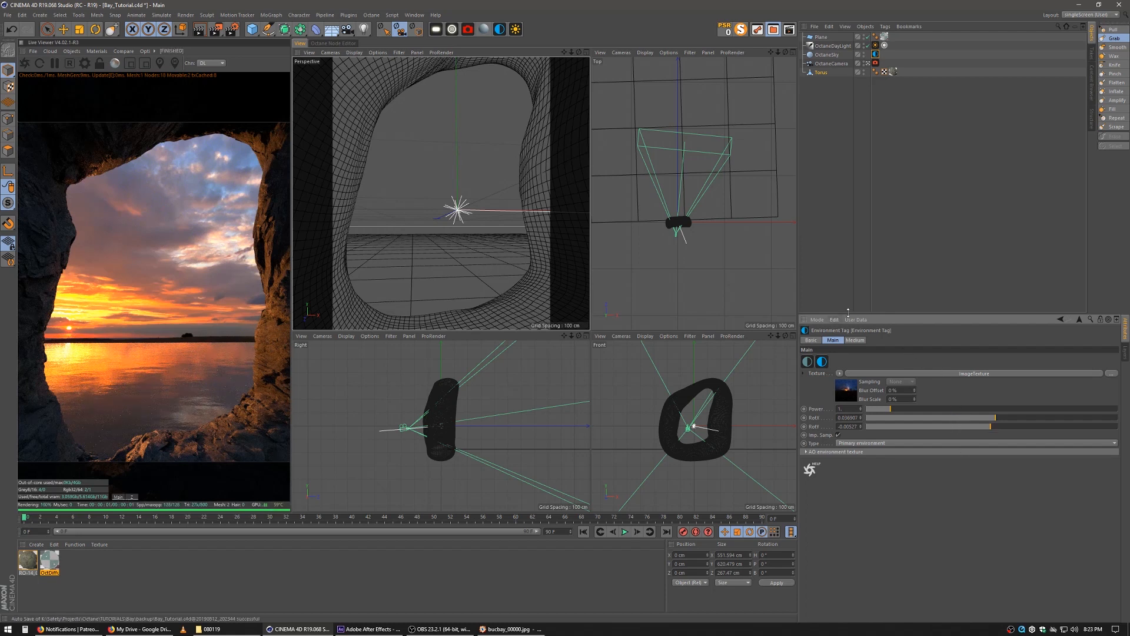
# Duplicate the torus and move the copy to about X -19, Y -443, Z 57 cm as a rock at the arch's base
pyautogui.click(820, 106)
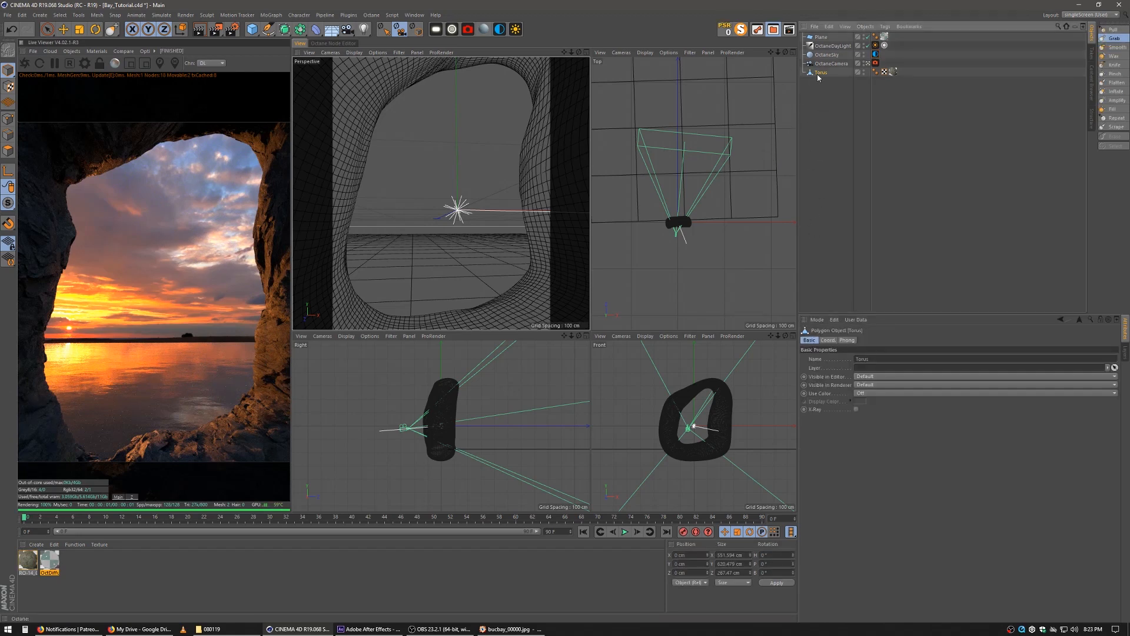
pyautogui.keyDown('ctrl'); pyautogui.moveTo(820, 85); pyautogui.dragTo(821, 82); pyautogui.keyUp('ctrl')
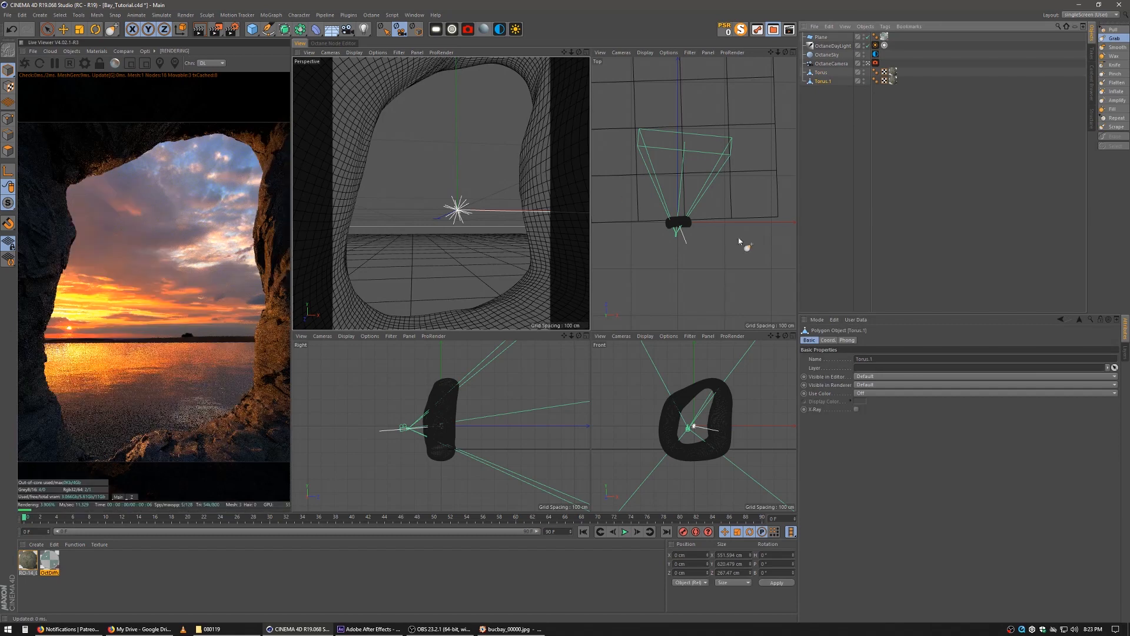
pyautogui.click(63, 30)
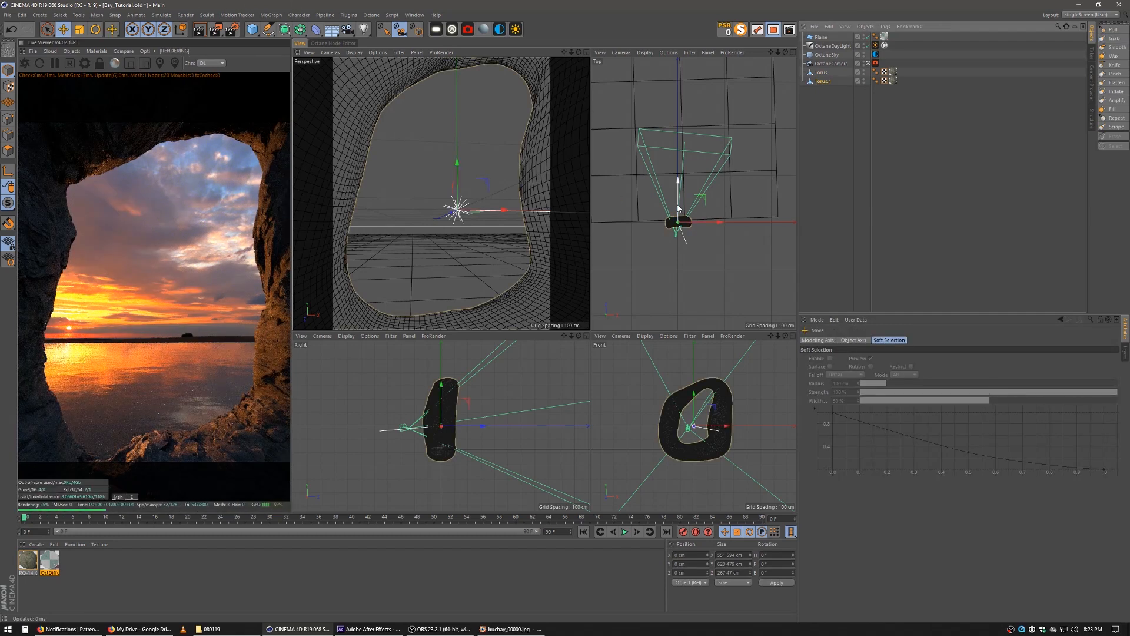
pyautogui.moveTo(678, 207); pyautogui.dragTo(635, 205)
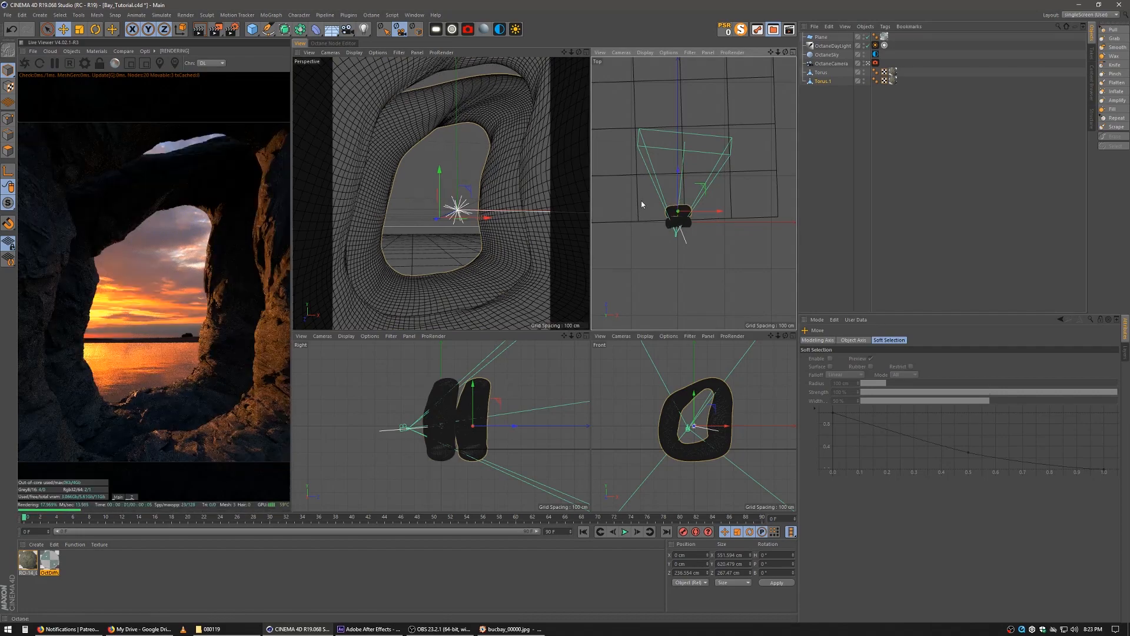
pyautogui.moveTo(439, 171); pyautogui.dragTo(441, 348)
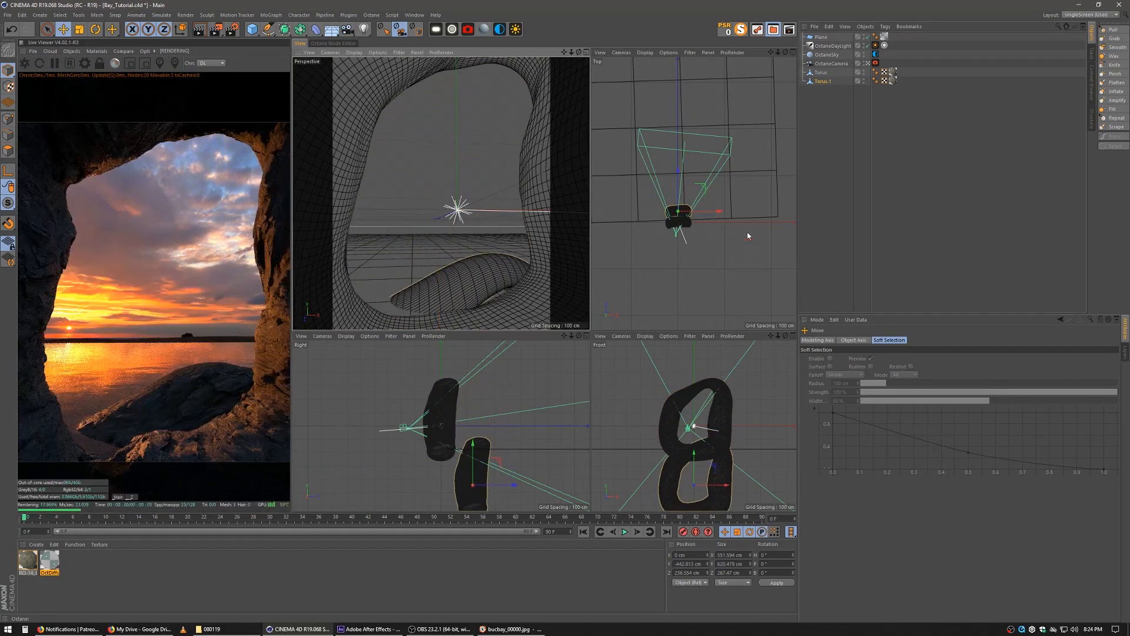
pyautogui.moveTo(678, 161); pyautogui.dragTo(670, 202)
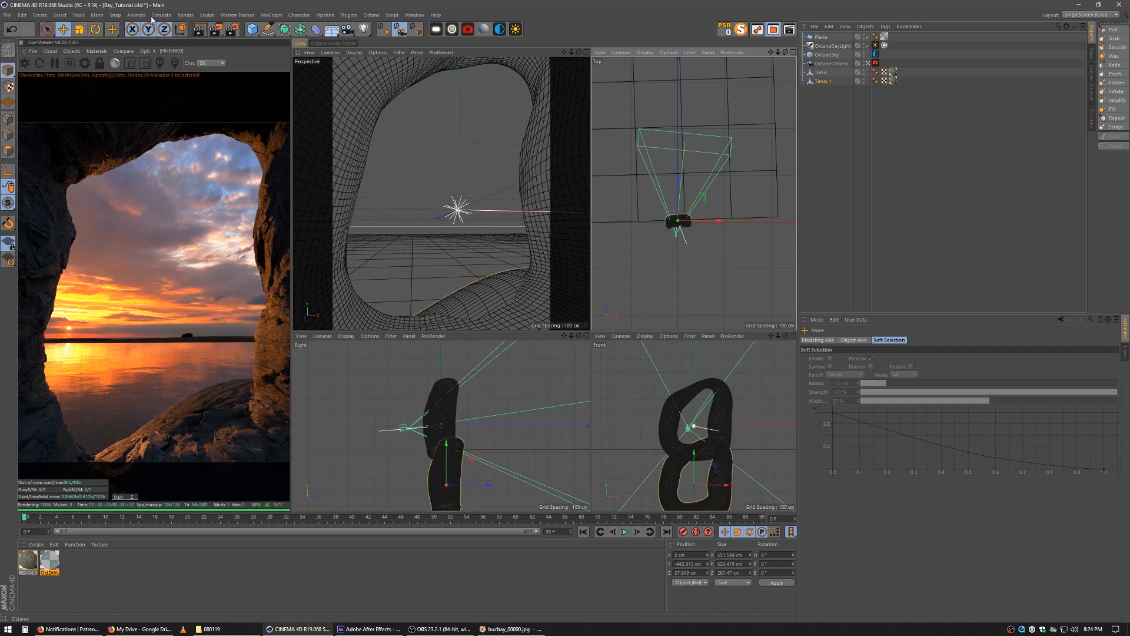
pyautogui.moveTo(766, 266); pyautogui.dragTo(746, 250)
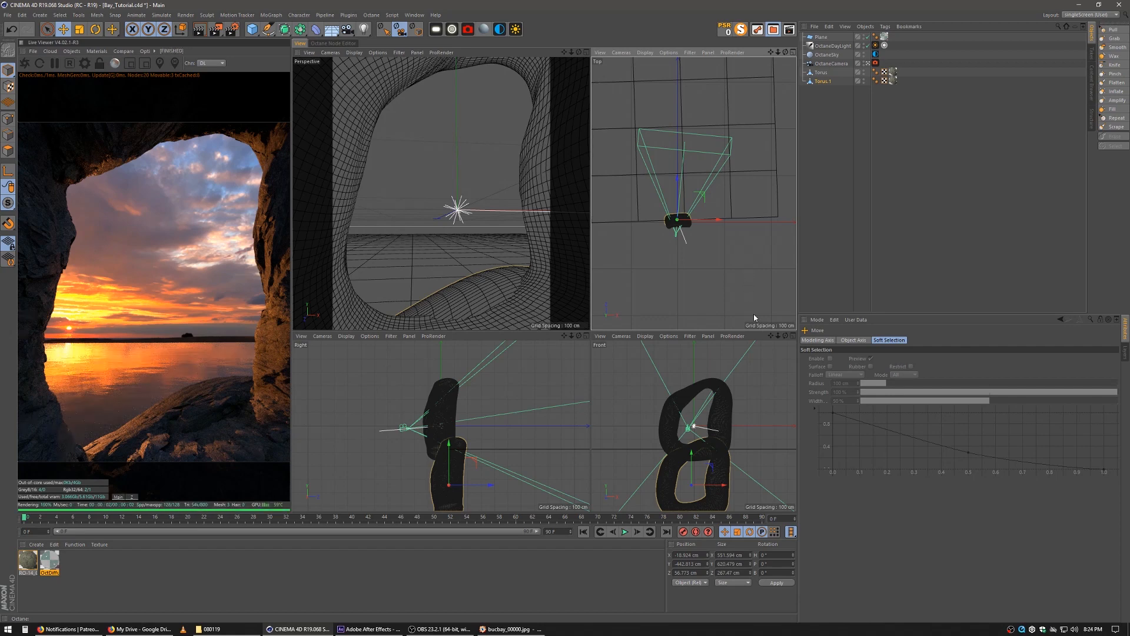
pyautogui.click(837, 140)
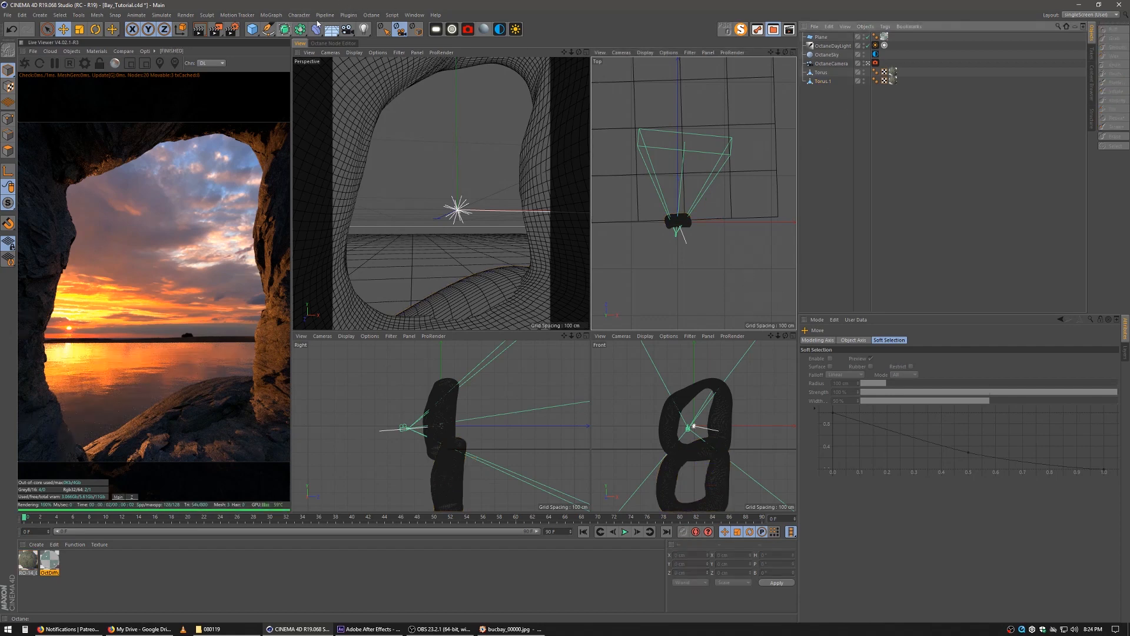
# Add an Octane Scatter object to the scene and deselect it
pyautogui.click(347, 15)
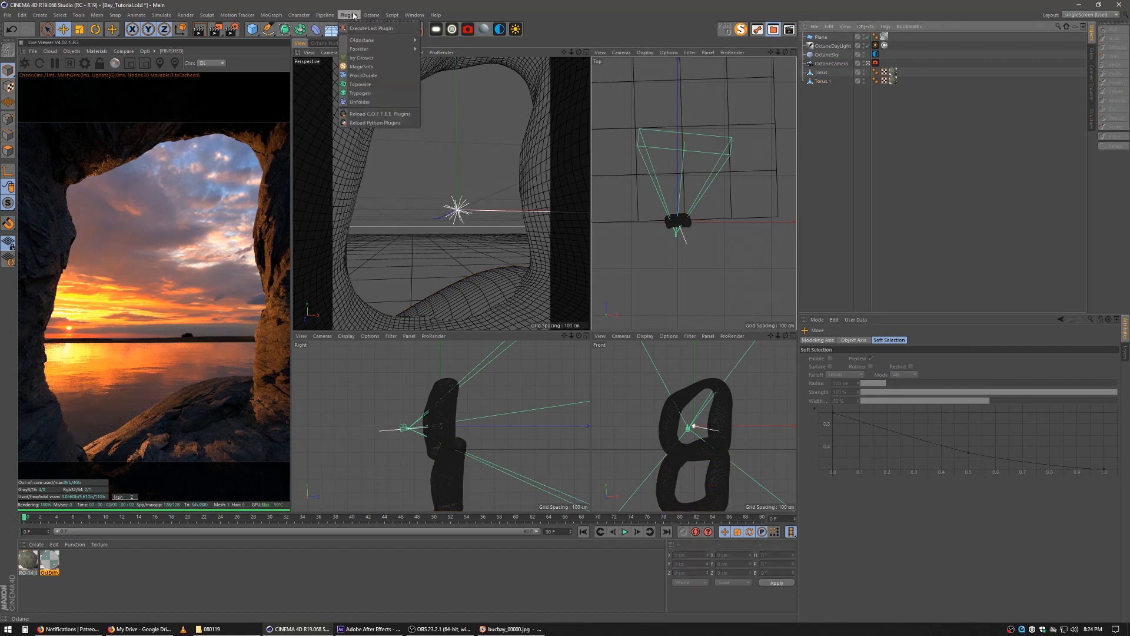
pyautogui.moveTo(381, 40)
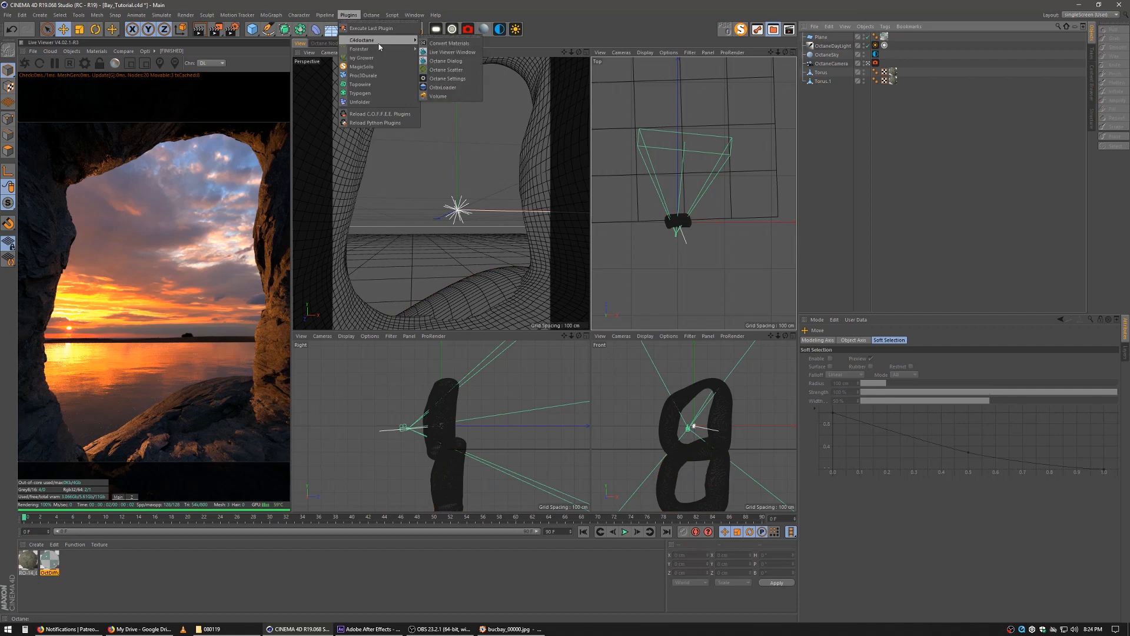
pyautogui.click(446, 70)
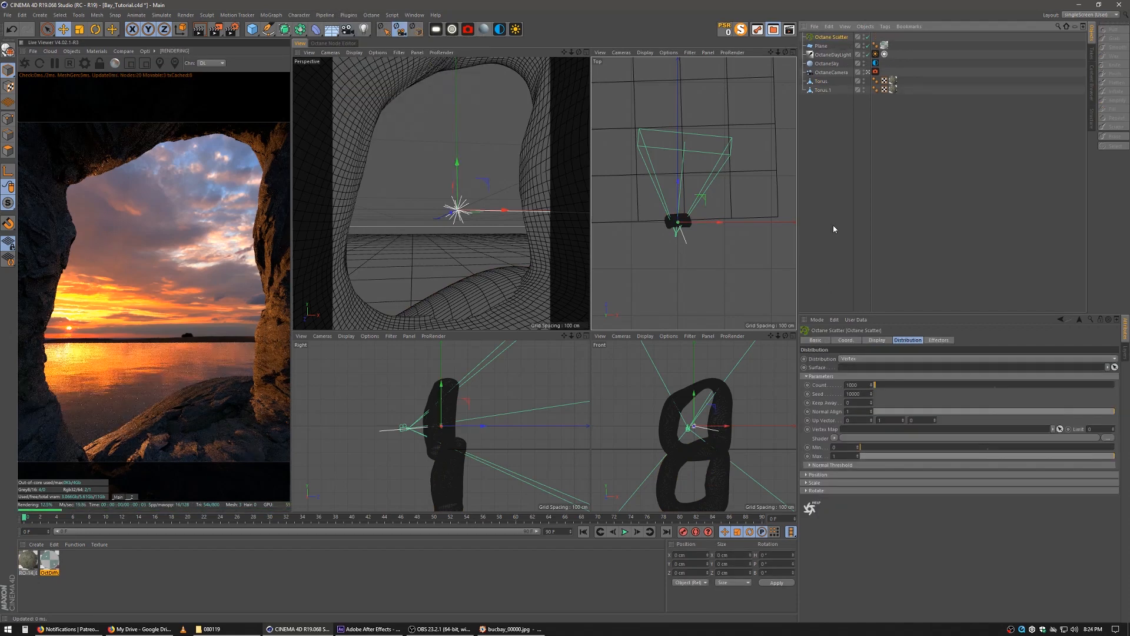
pyautogui.click(839, 166)
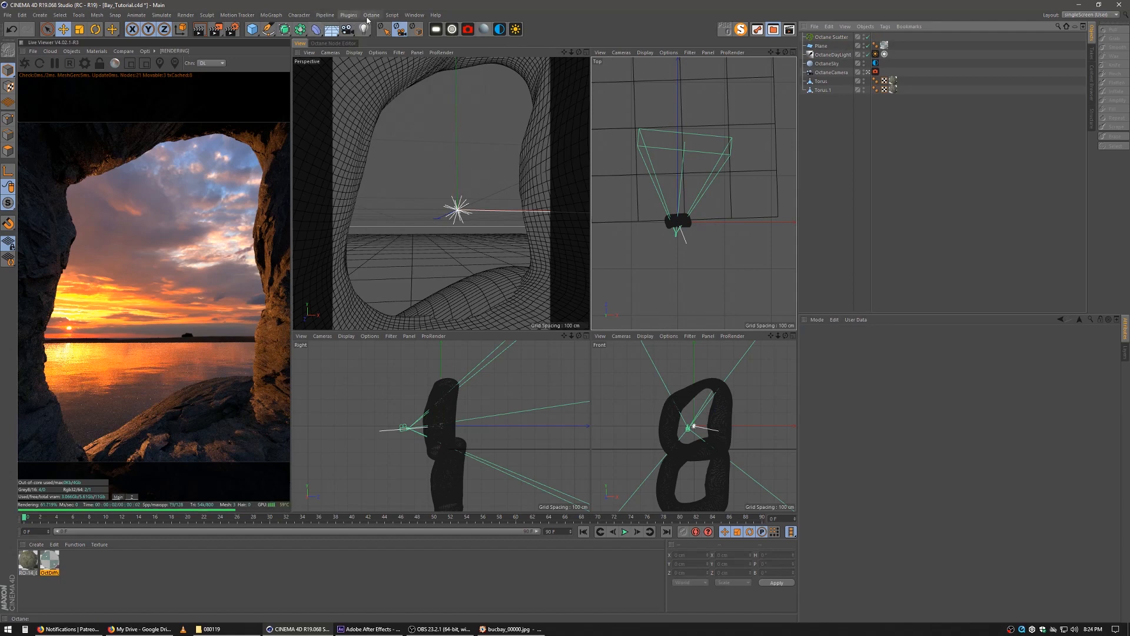
# Add a Forester MultiFlora plant and make it a child of the Octane Scatter object
pyautogui.click(356, 16)
pyautogui.moveTo(379, 49)
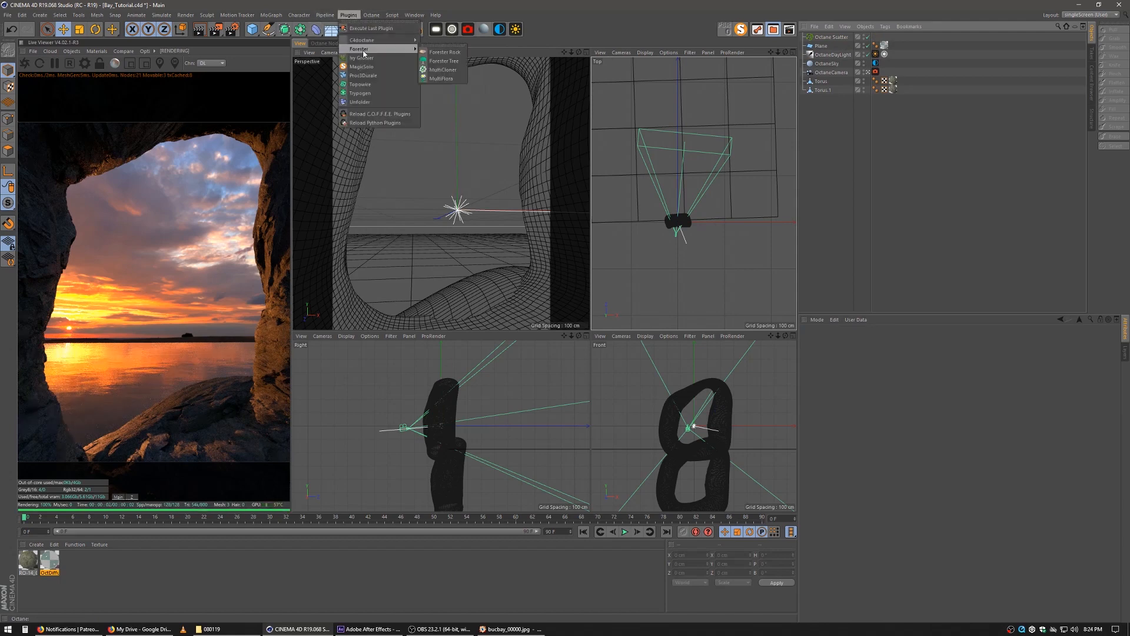
pyautogui.click(440, 78)
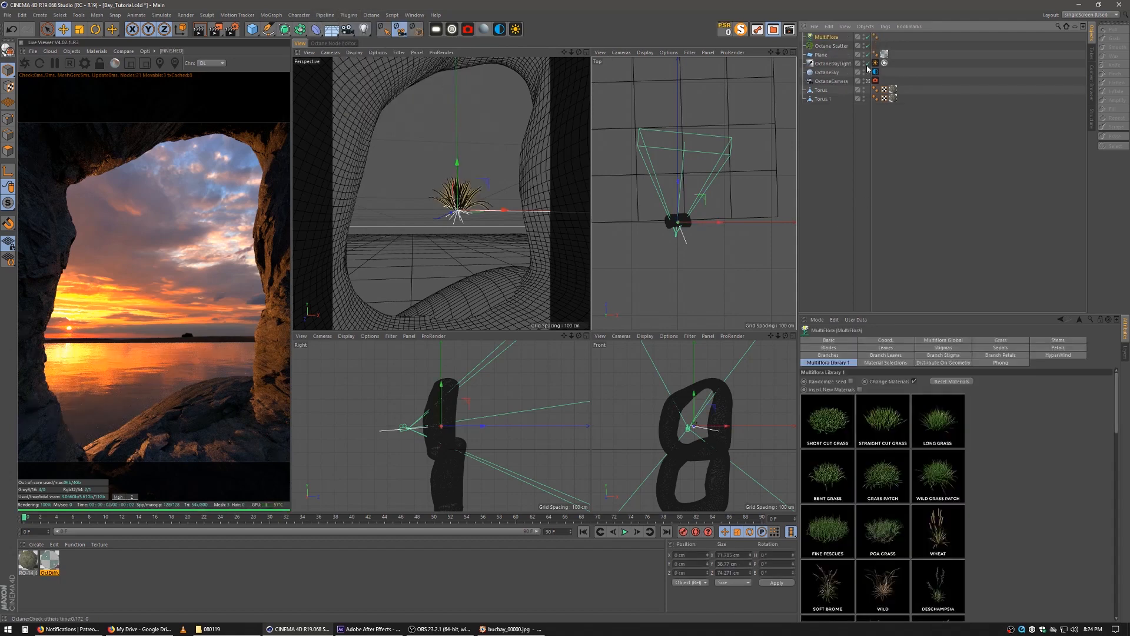
pyautogui.moveTo(826, 49); pyautogui.dragTo(827, 47)
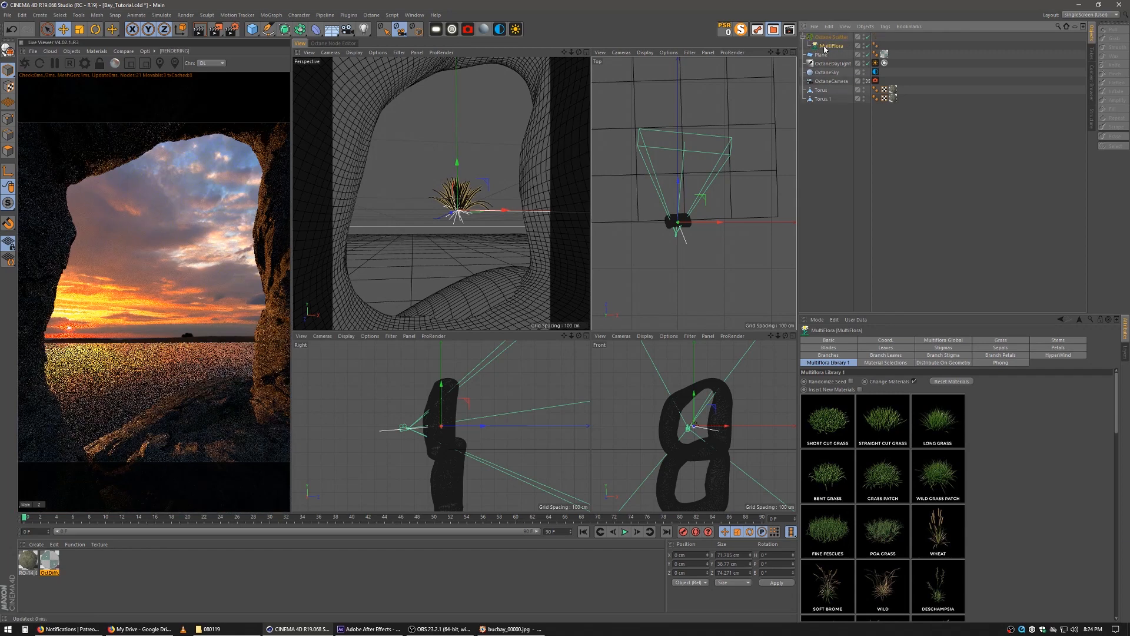
# Turn off Change Materials for the MultiFlora plant and load the Capitatus preset from its library
pyautogui.click(915, 382)
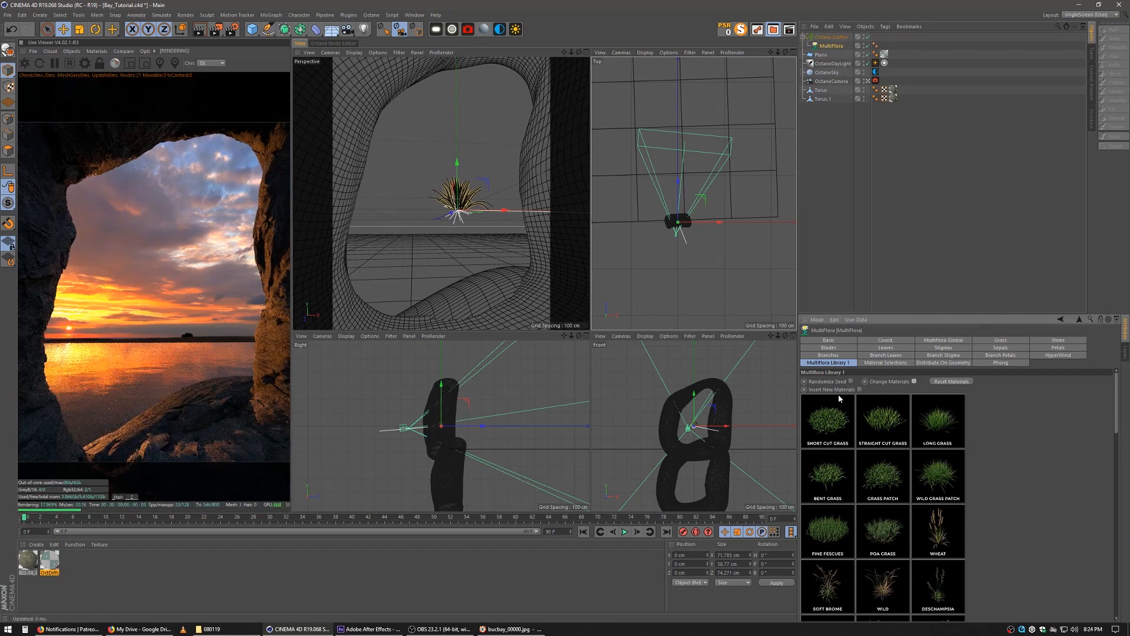
pyautogui.scroll(-5, 902, 482)
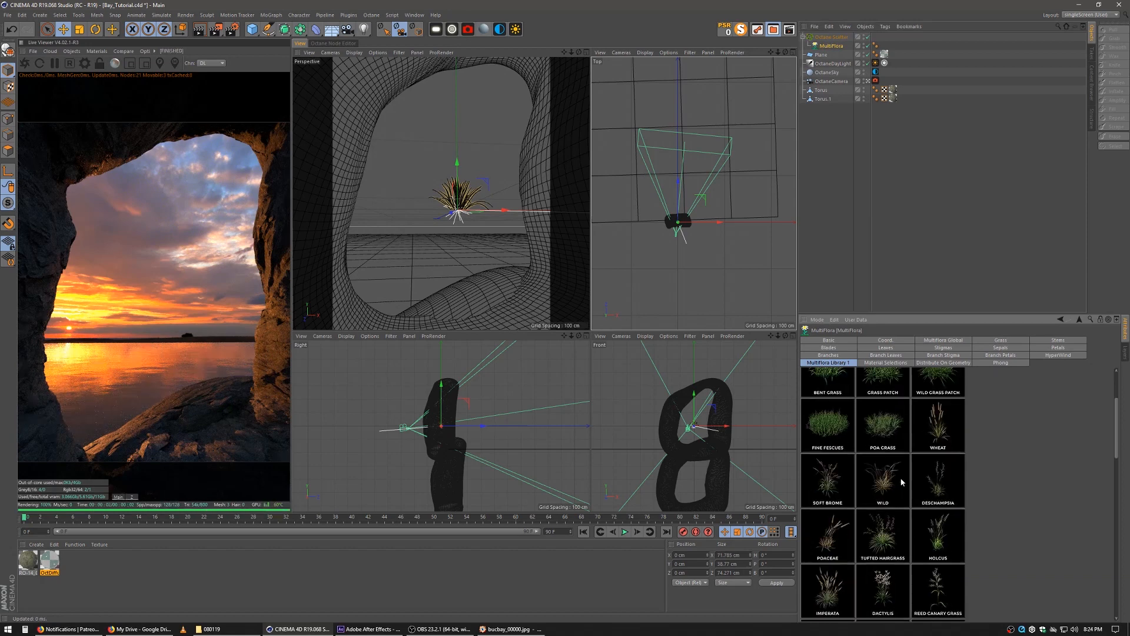
pyautogui.scroll(-2, 901, 482)
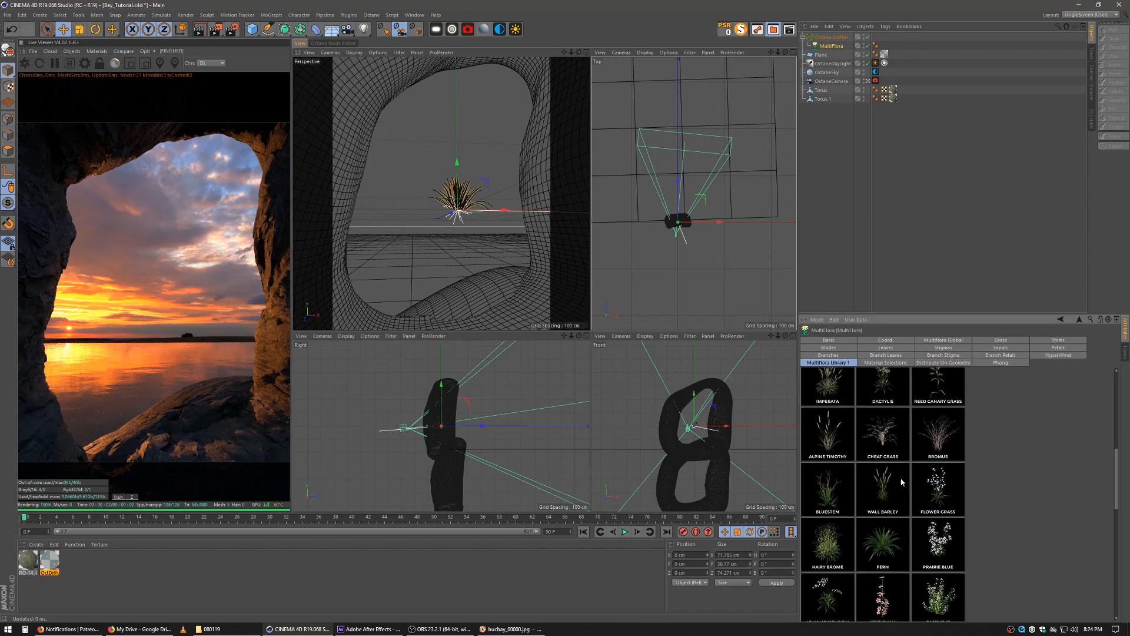
pyautogui.scroll(-3, 902, 482)
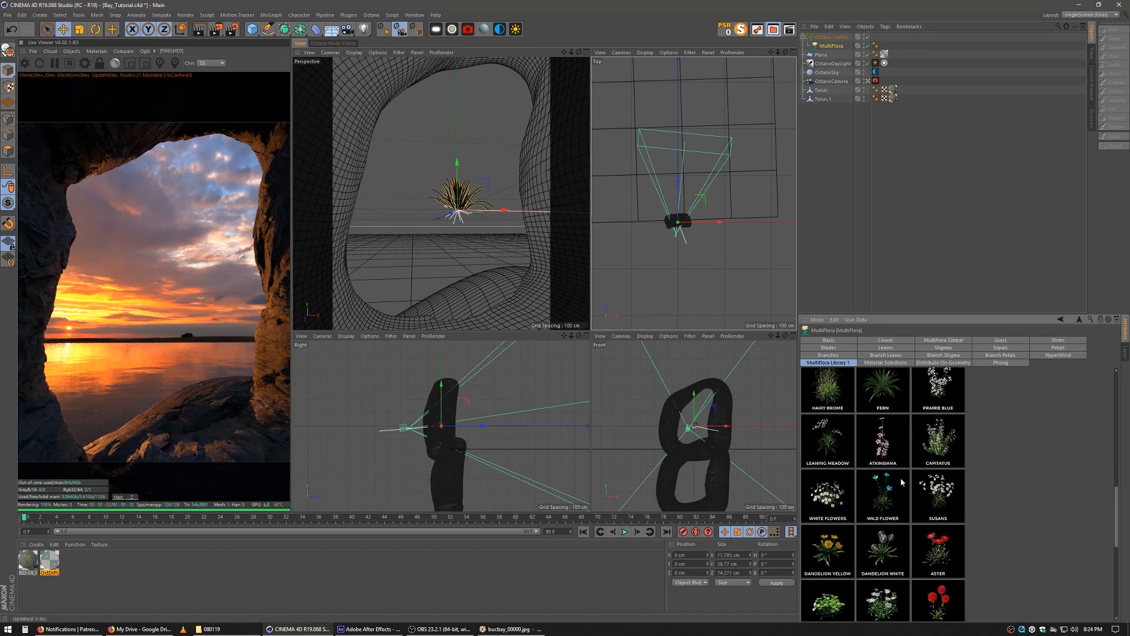
pyautogui.click(941, 447)
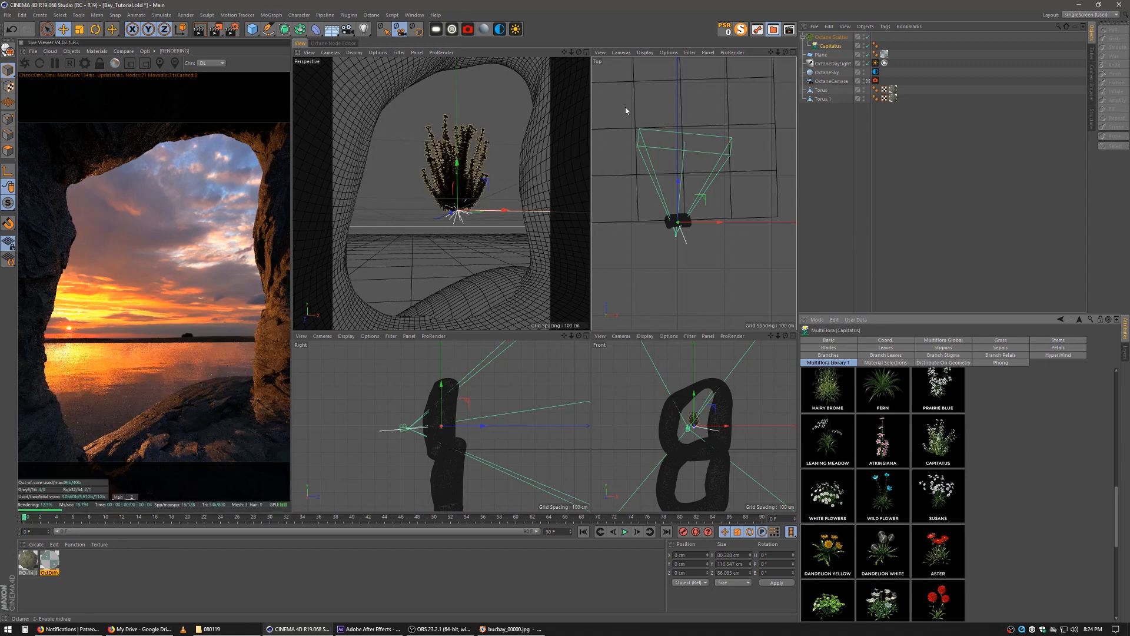
# Load the greenery_3 leaf material from the Materials favourites in the Content Browser and close the browser
pyautogui.click(773, 29)
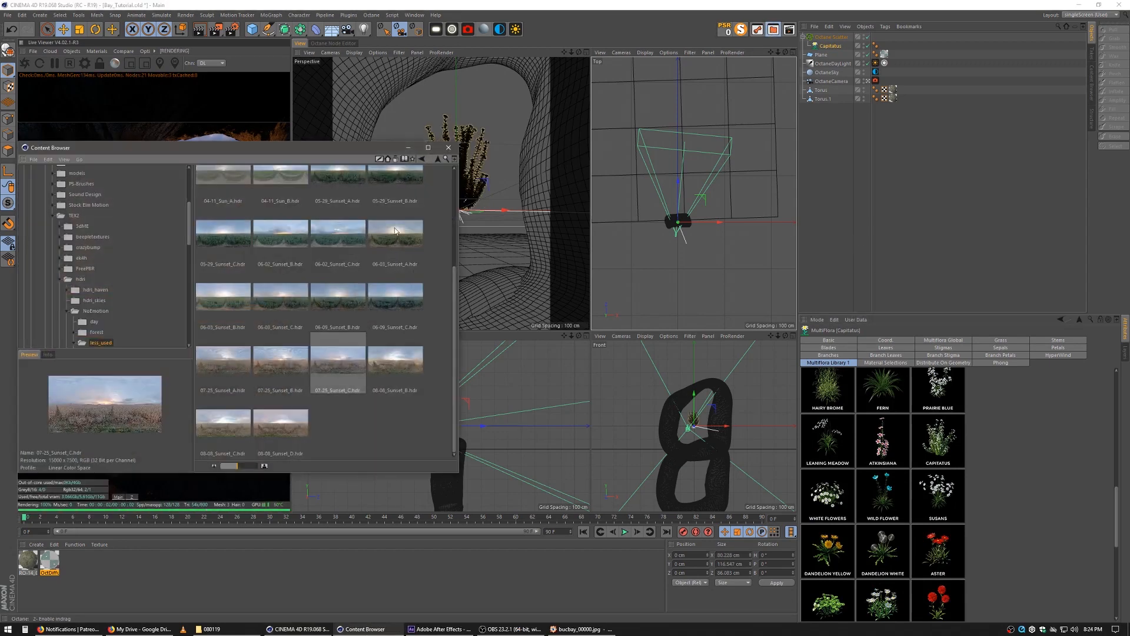
pyautogui.click(413, 160)
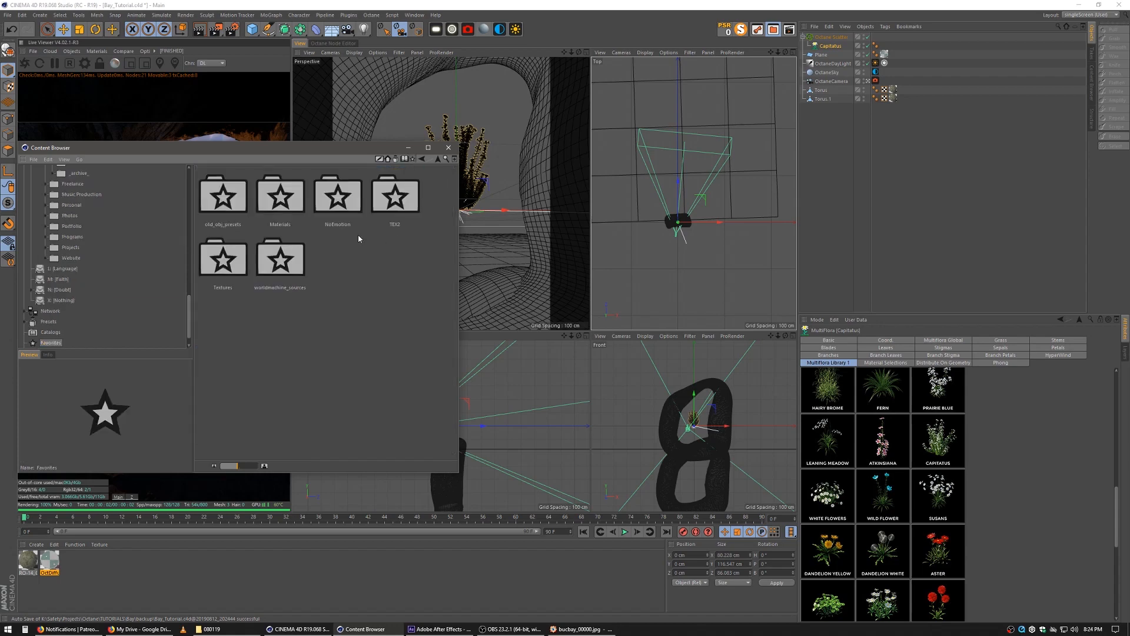
pyautogui.doubleClick(271, 196)
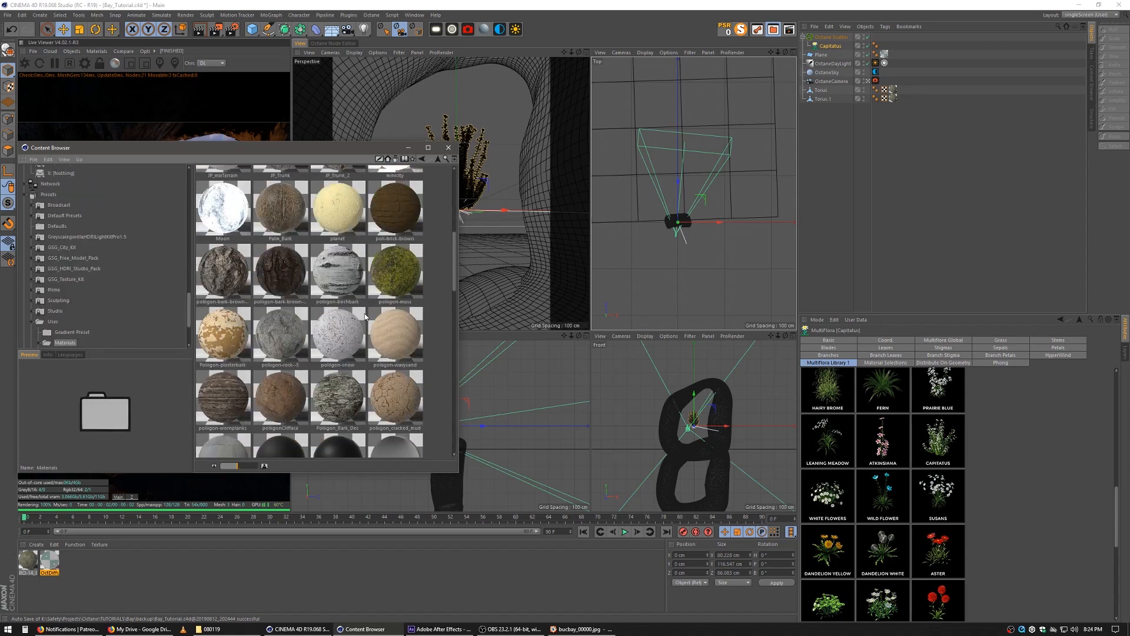
pyautogui.scroll(5, 368, 264)
pyautogui.click(409, 325)
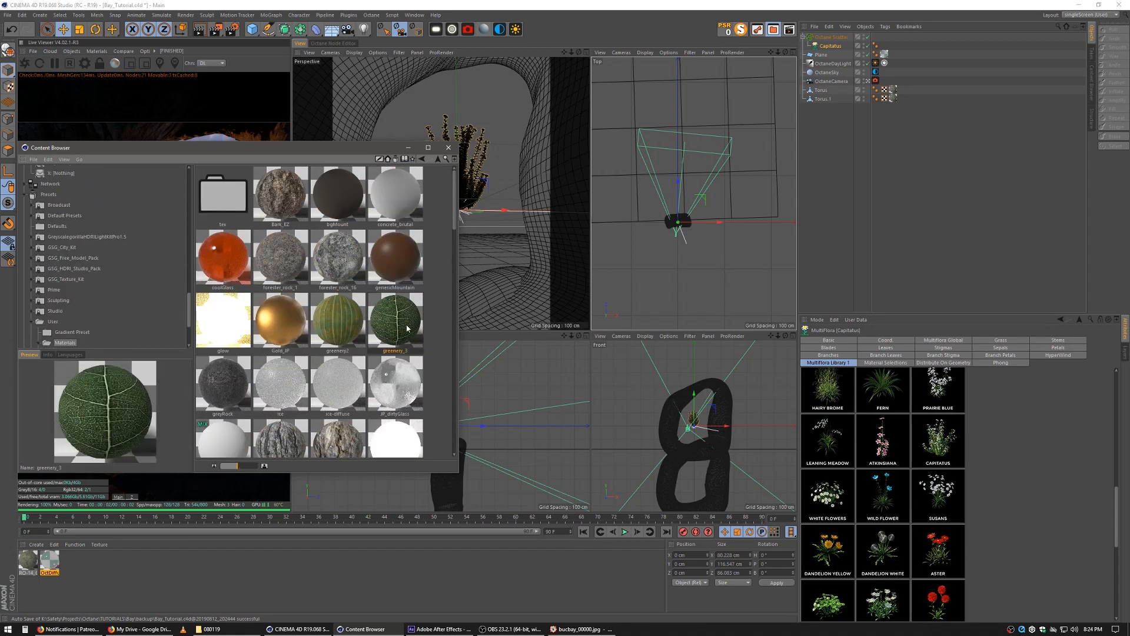
pyautogui.scroll(-5, 377, 391)
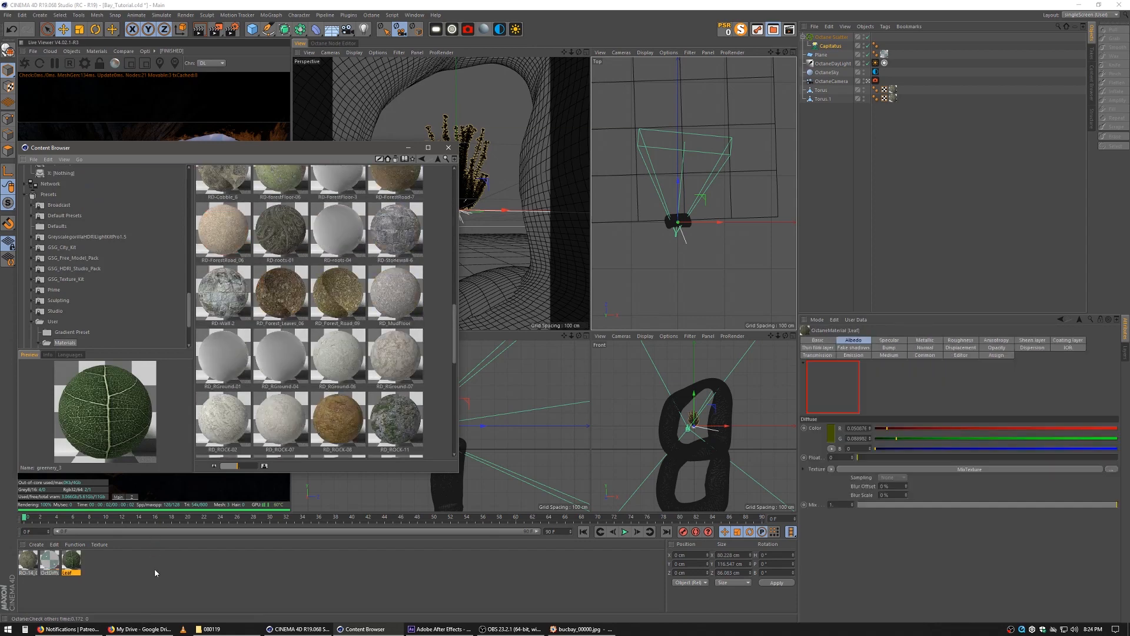
pyautogui.click(449, 149)
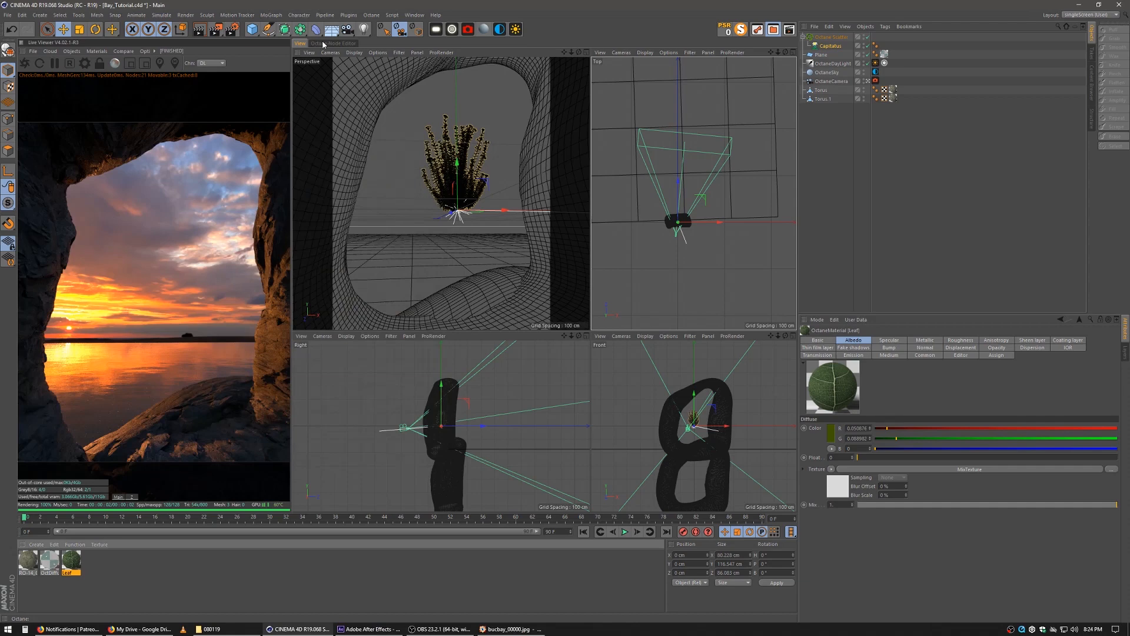
# Open the leaf material's node graph, reduce the gamma of the lower ColorCorrection node and shift the upper one's hue slightly down
pyautogui.click(324, 44)
pyautogui.moveTo(381, 194); pyautogui.dragTo(388, 212)
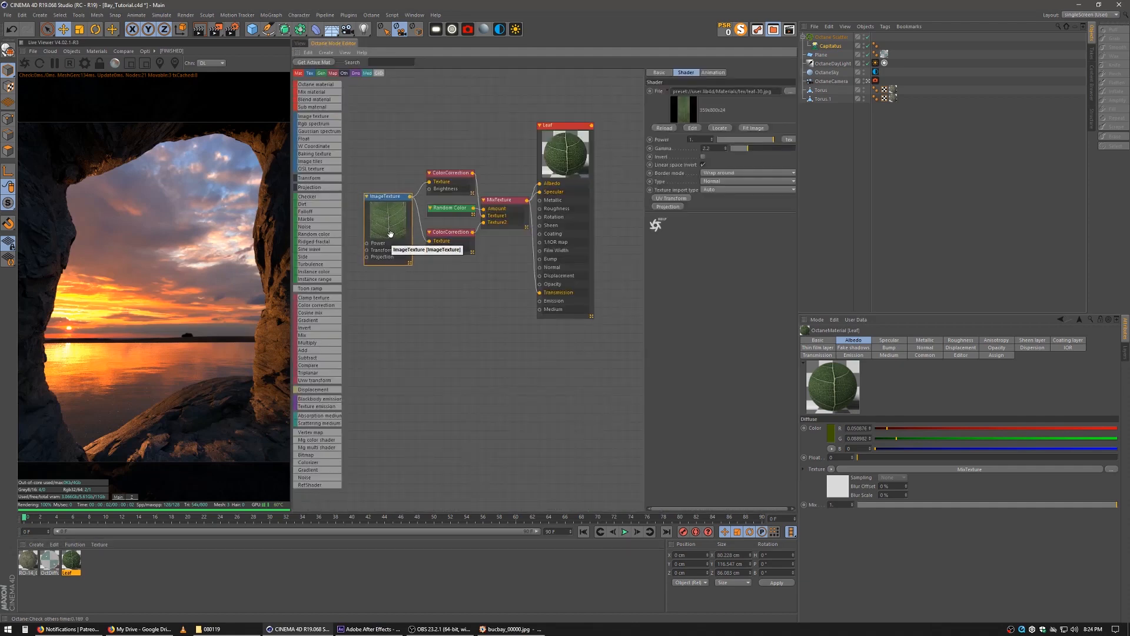
pyautogui.click(459, 237)
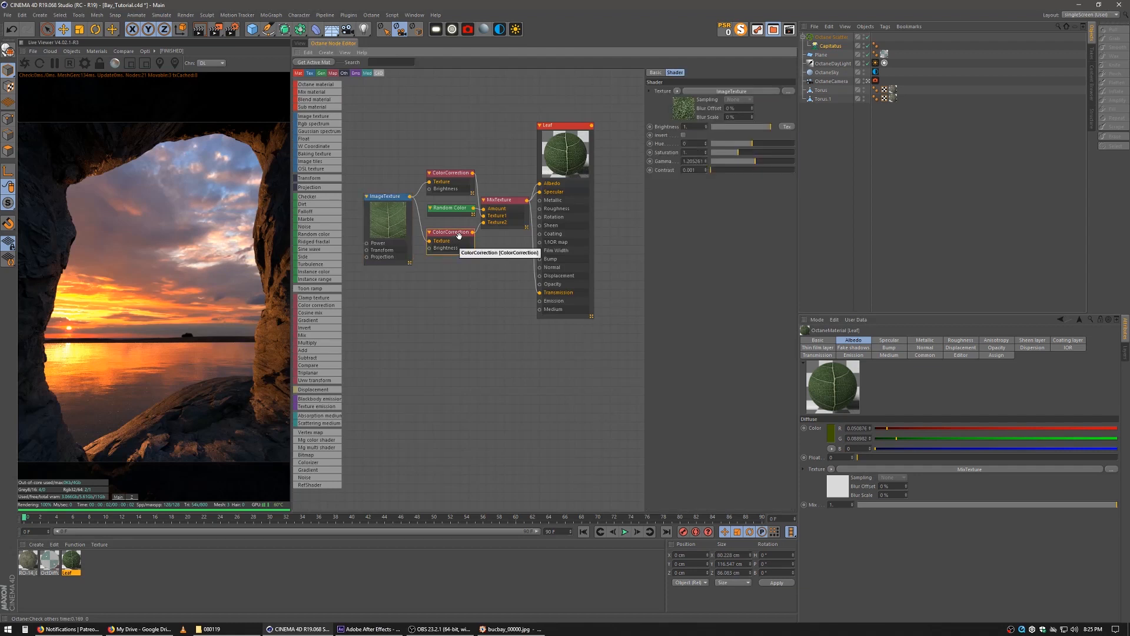
pyautogui.moveTo(758, 164); pyautogui.dragTo(752, 163)
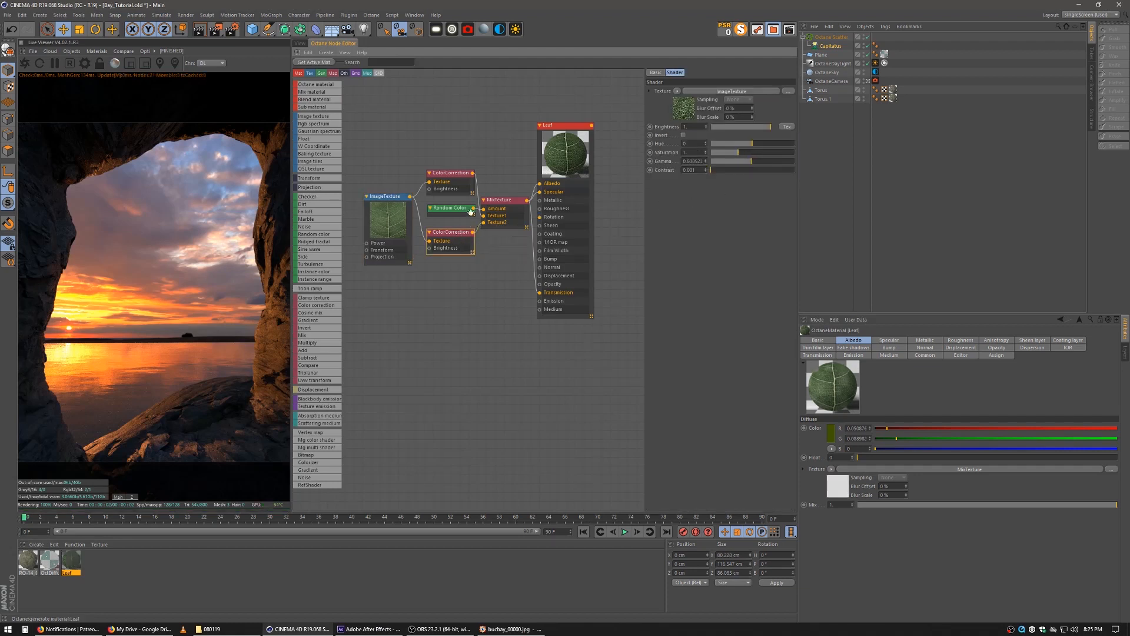
pyautogui.click(448, 189)
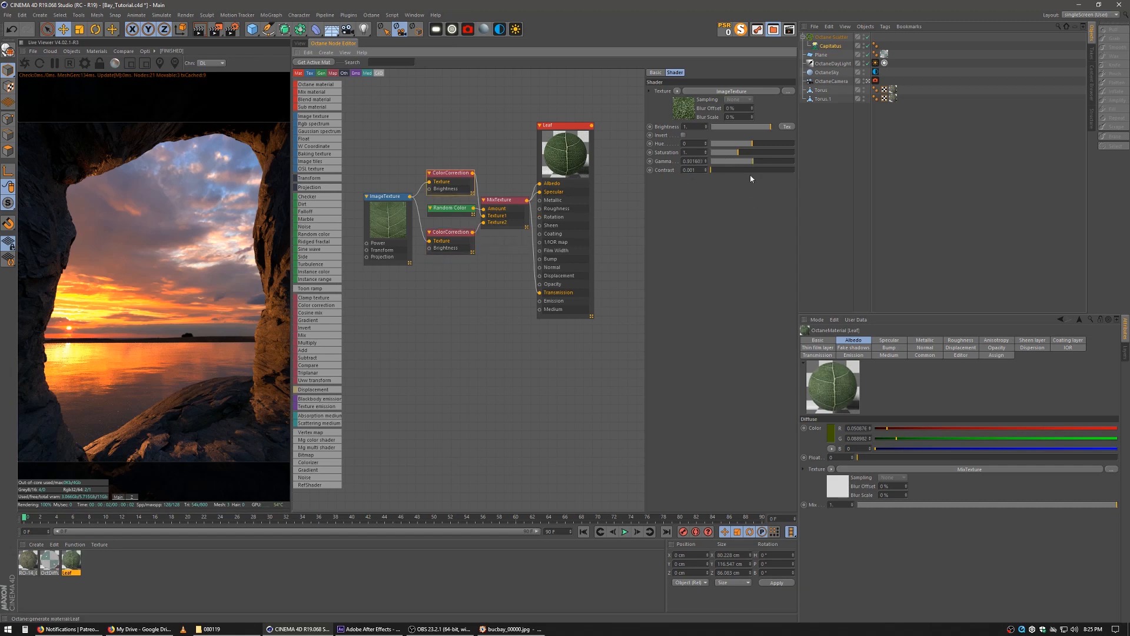
pyautogui.moveTo(752, 146); pyautogui.dragTo(749, 146)
pyautogui.moveTo(462, 209); pyautogui.dragTo(461, 213)
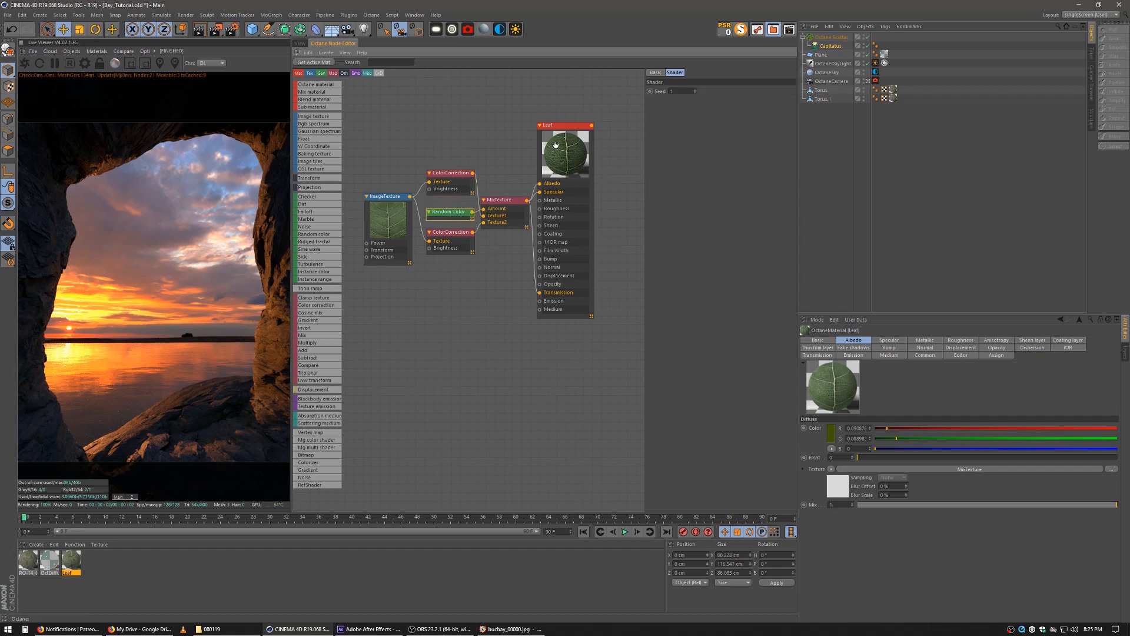
# Return from the node editor to the viewports, load the RD_ROCK-15 material from the Content Browser and close the browser
pyautogui.moveTo(556, 145); pyautogui.dragTo(558, 145)
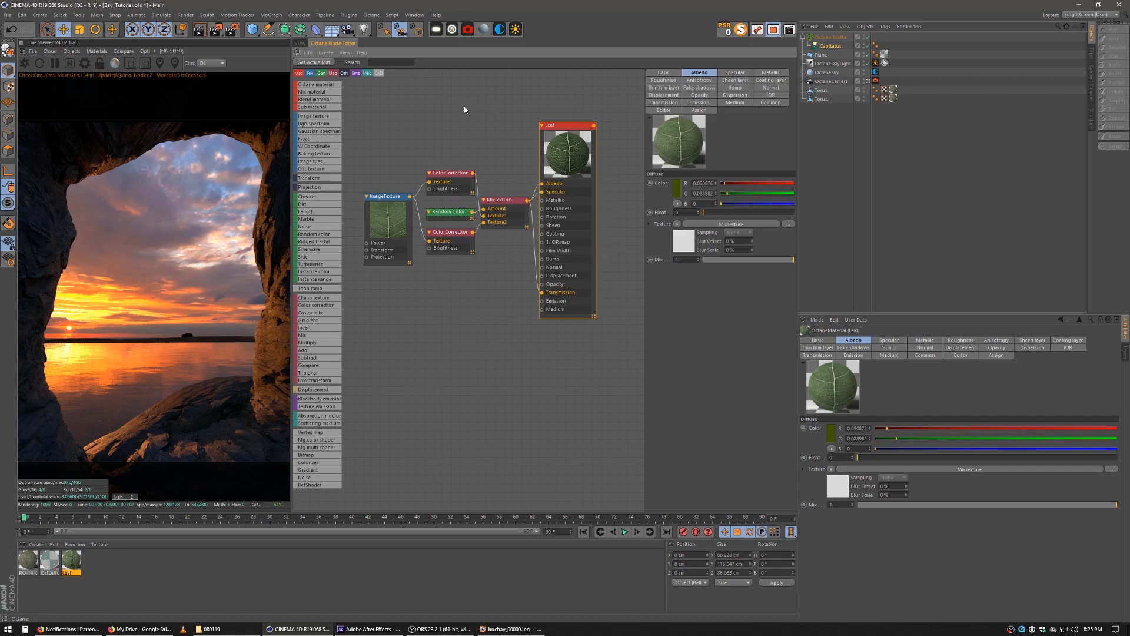
pyautogui.click(299, 44)
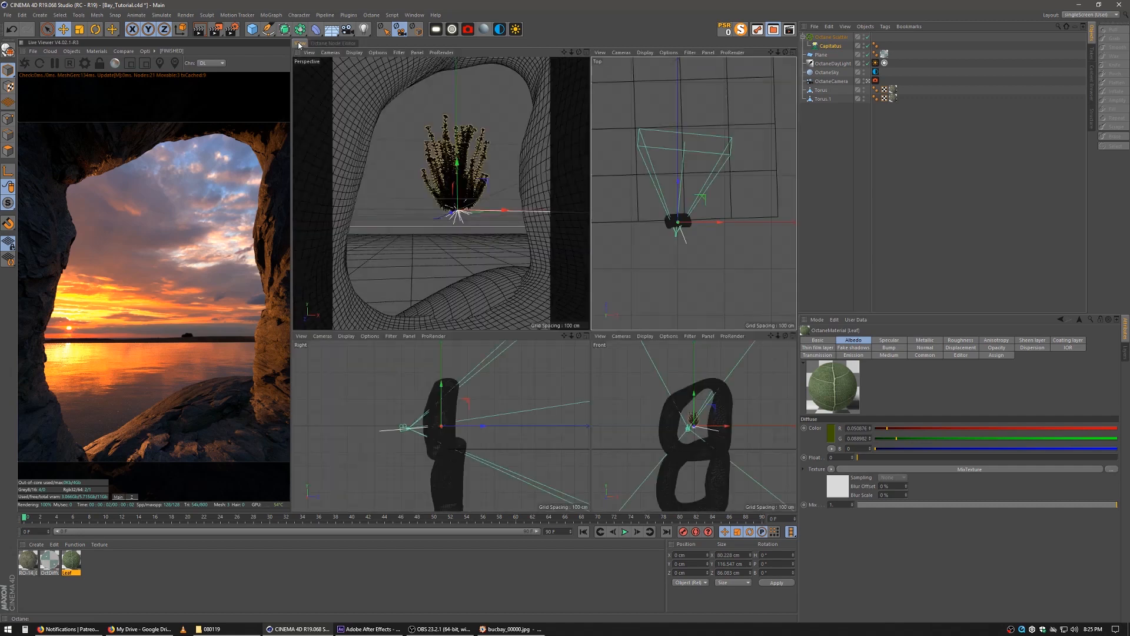
pyautogui.click(823, 134)
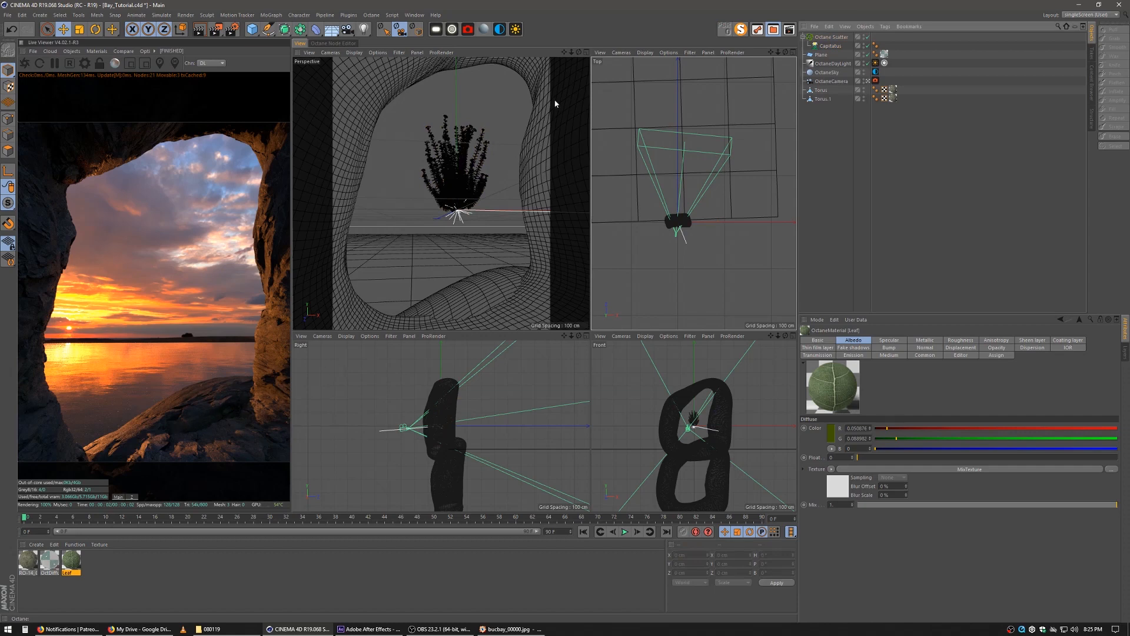
pyautogui.click(774, 28)
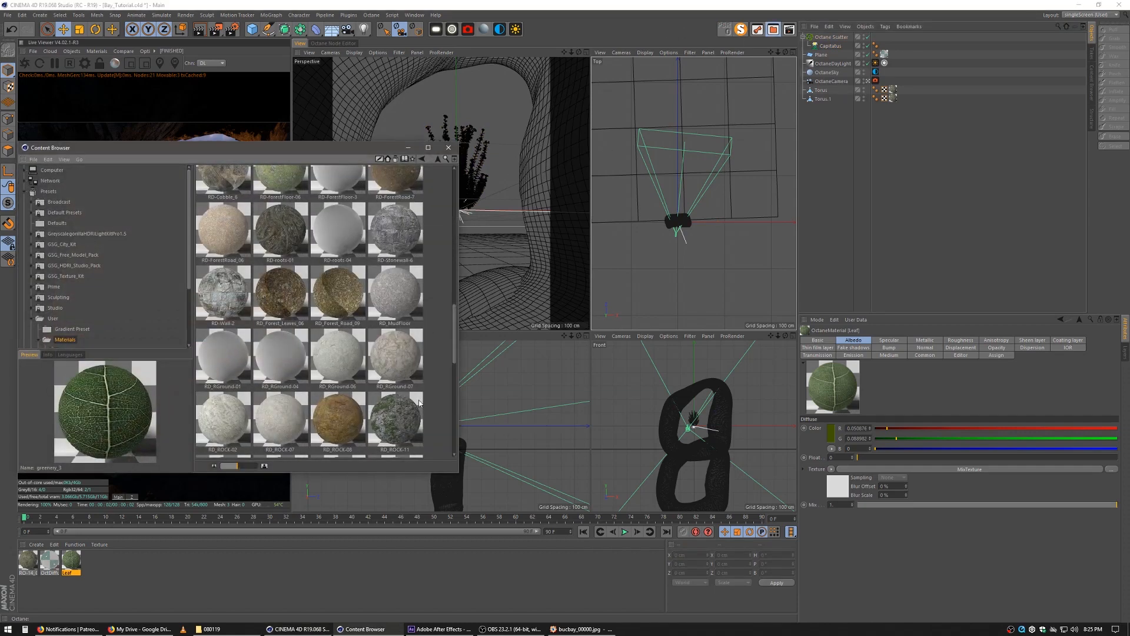
pyautogui.scroll(-3, 423, 390)
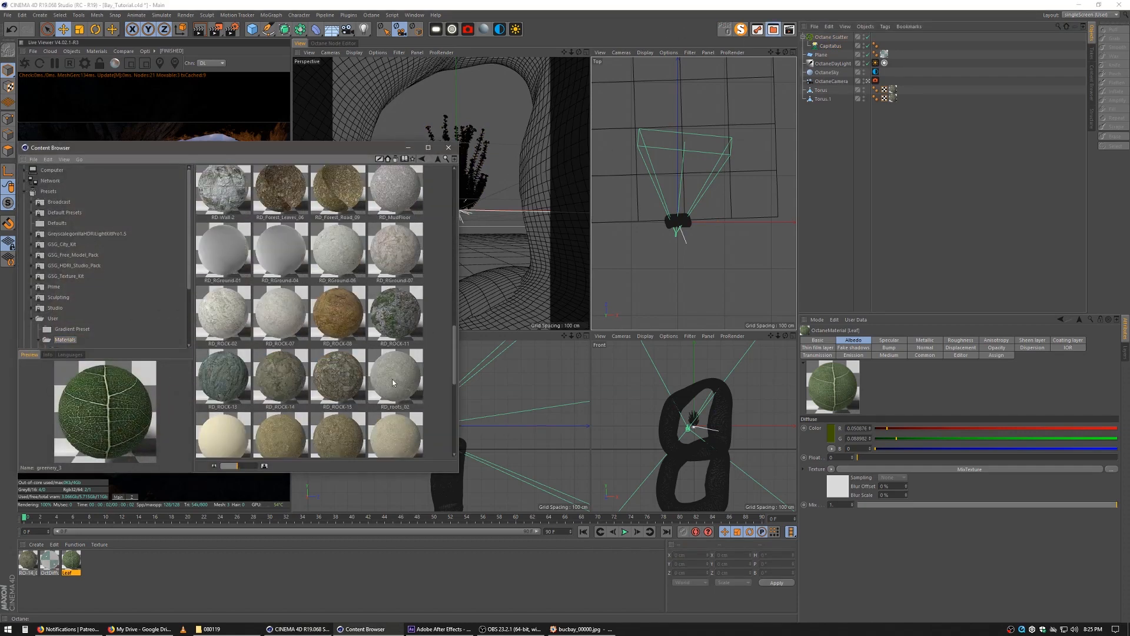
pyautogui.click(356, 381)
pyautogui.scroll(-5, 345, 377)
pyautogui.moveTo(172, 560); pyautogui.dragTo(183, 563)
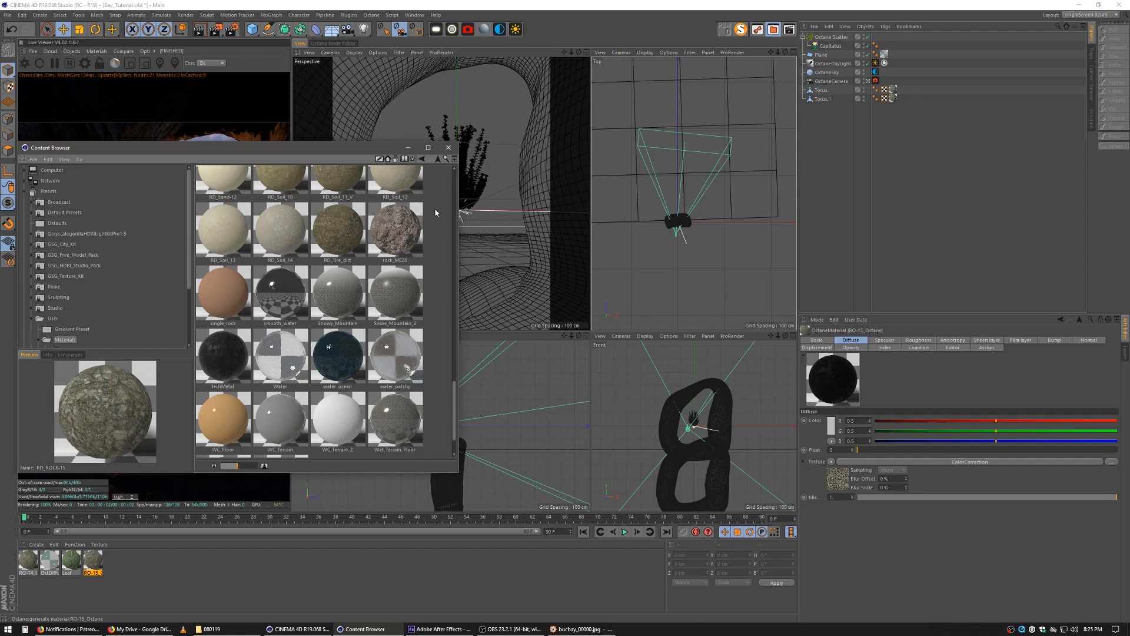
pyautogui.click(448, 151)
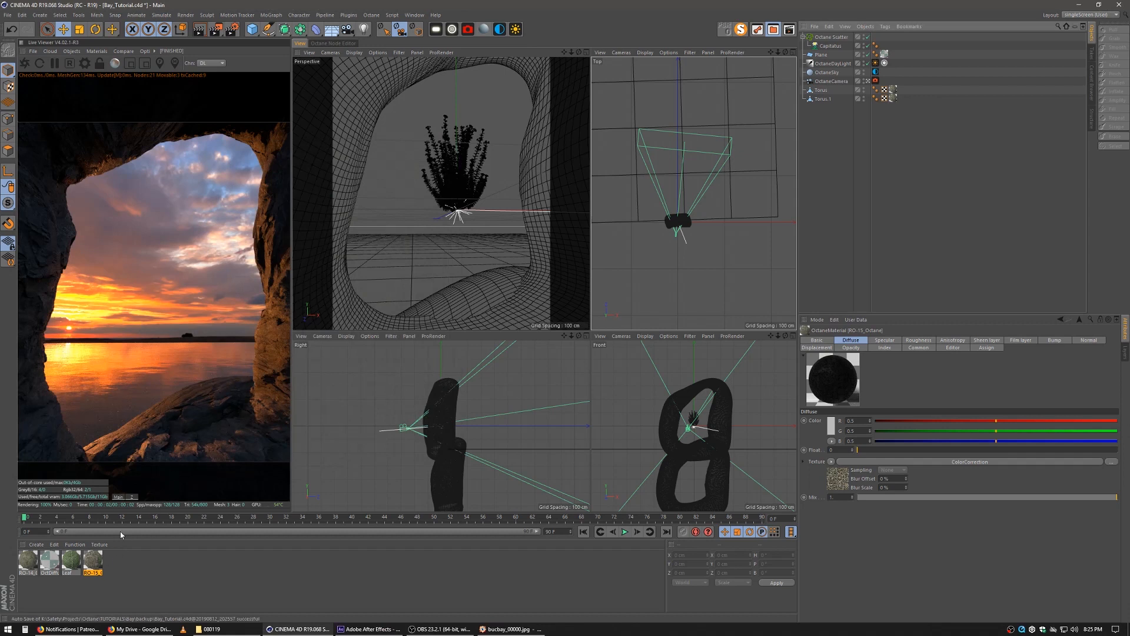
# Replace the rock material on Torus.1 with RO-15_Octane and select its texture tag
pyautogui.click(146, 568)
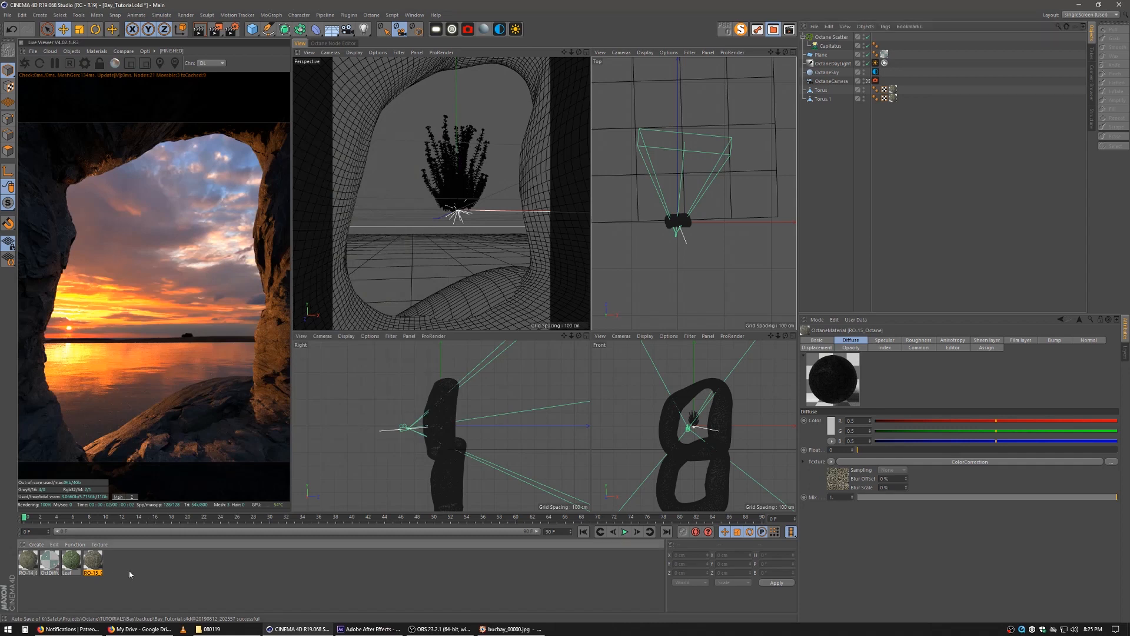
pyautogui.moveTo(697, 400); pyautogui.dragTo(894, 100)
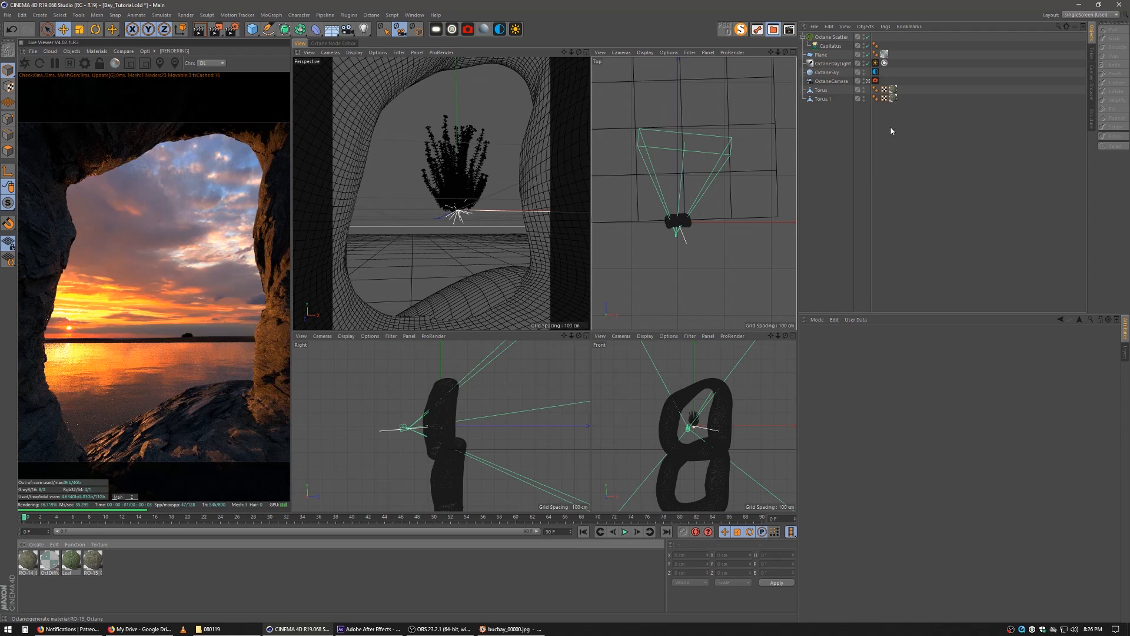
pyautogui.click(894, 98)
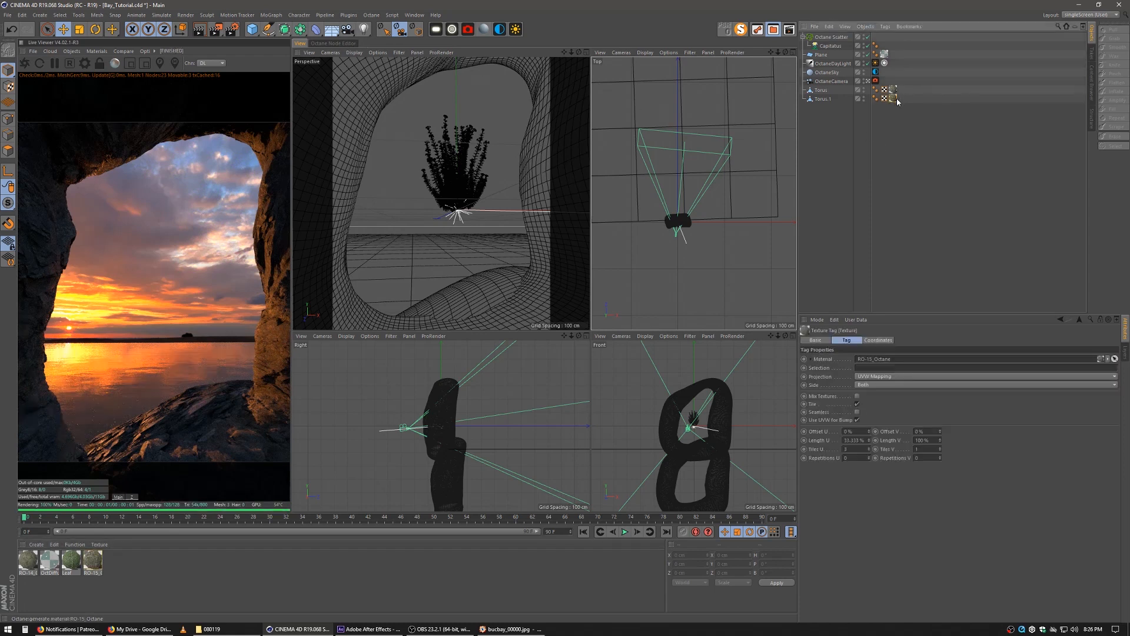
# Set the rock texture's tiling on Torus.1 to 6 in U, try 2 in V, and set V back to 1
pyautogui.click(855, 450)
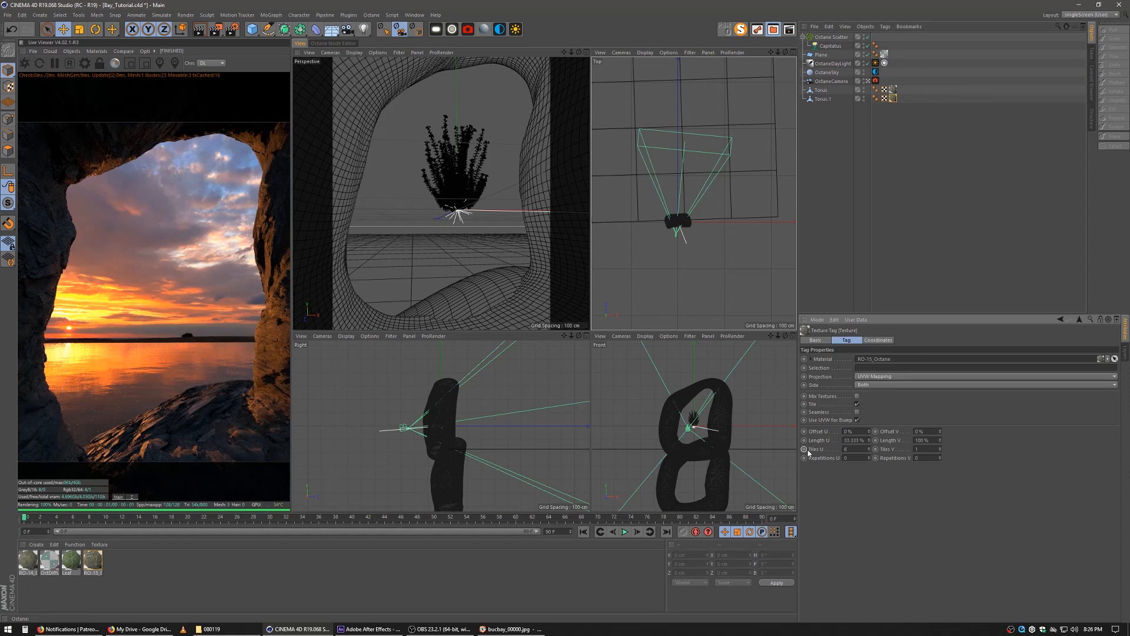
pyautogui.press('Tab')
pyautogui.write('2')
pyautogui.press('Return')
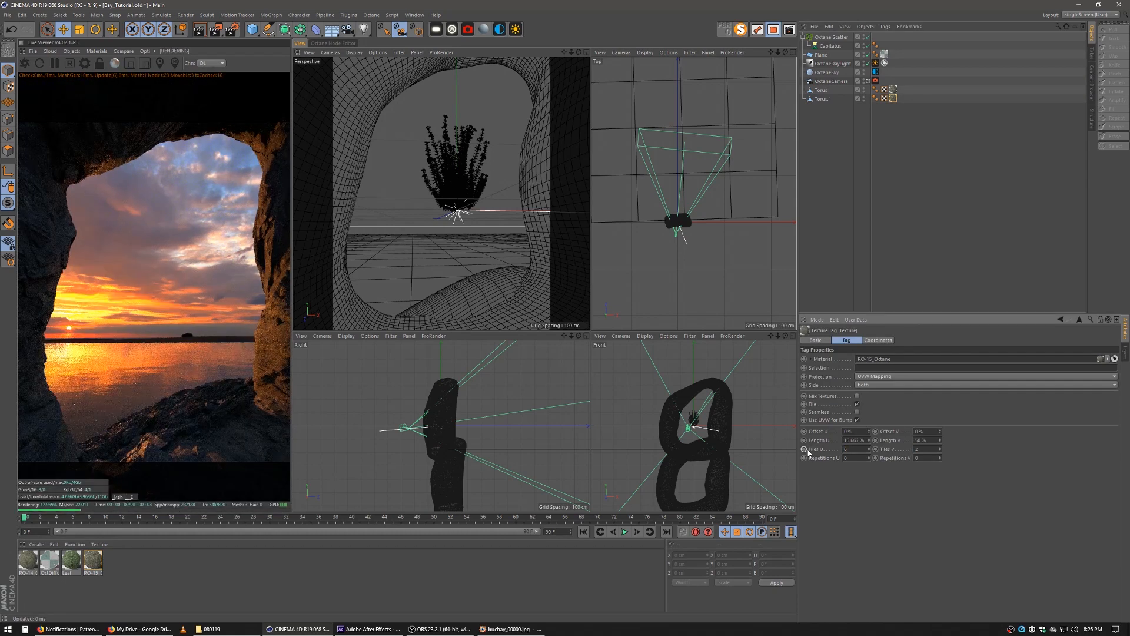
pyautogui.moveTo(926, 449); pyautogui.dragTo(851, 445)
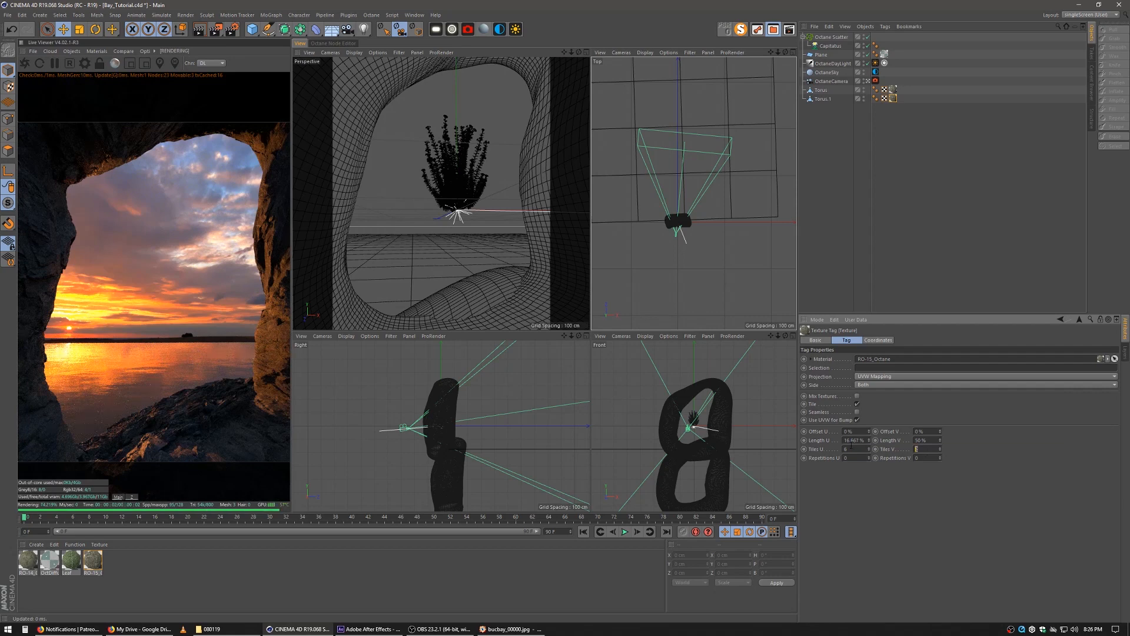
pyautogui.write('1')
pyautogui.press('Return')
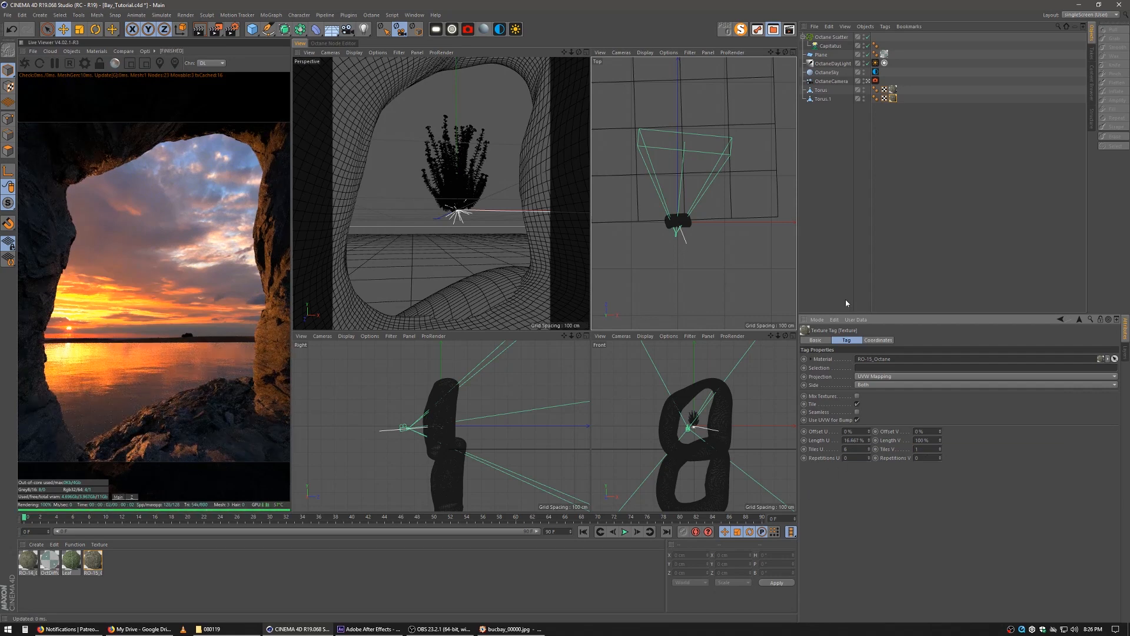
# Set the Octane Scatter's distribution to Surface and assign Torus.1 as its surface
pyautogui.click(486, 279)
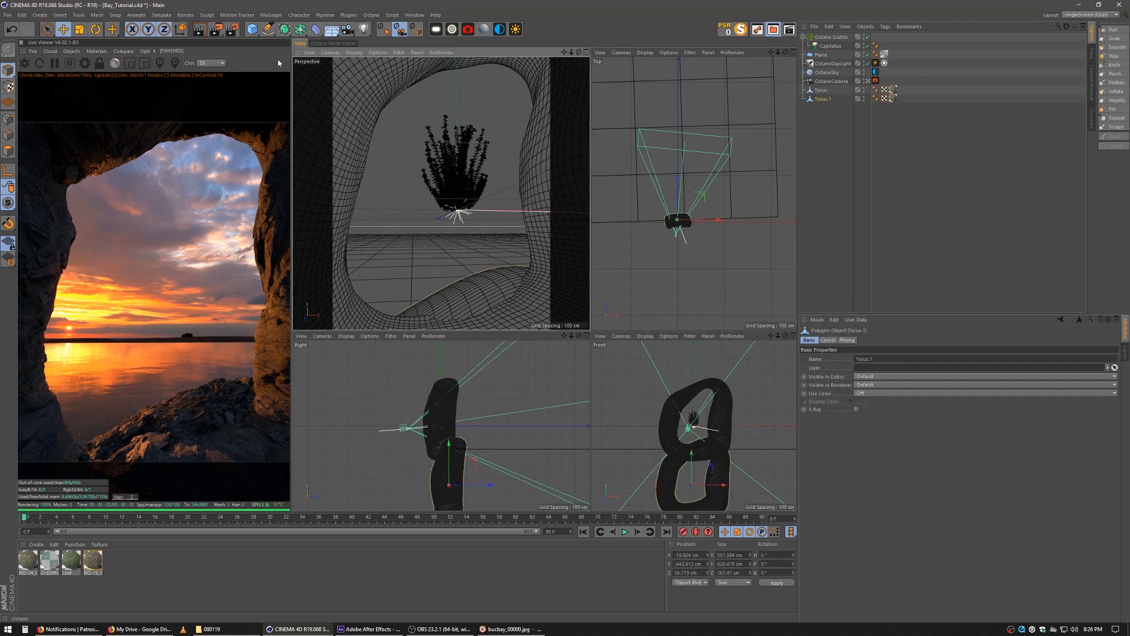
pyautogui.click(831, 37)
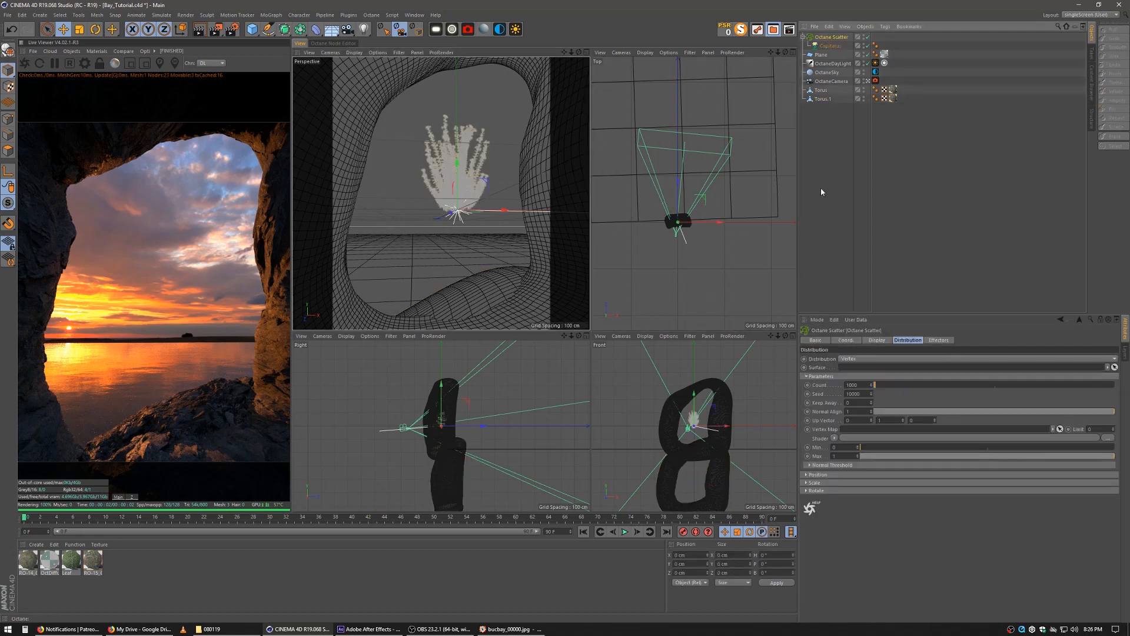
pyautogui.click(856, 360)
pyautogui.click(857, 376)
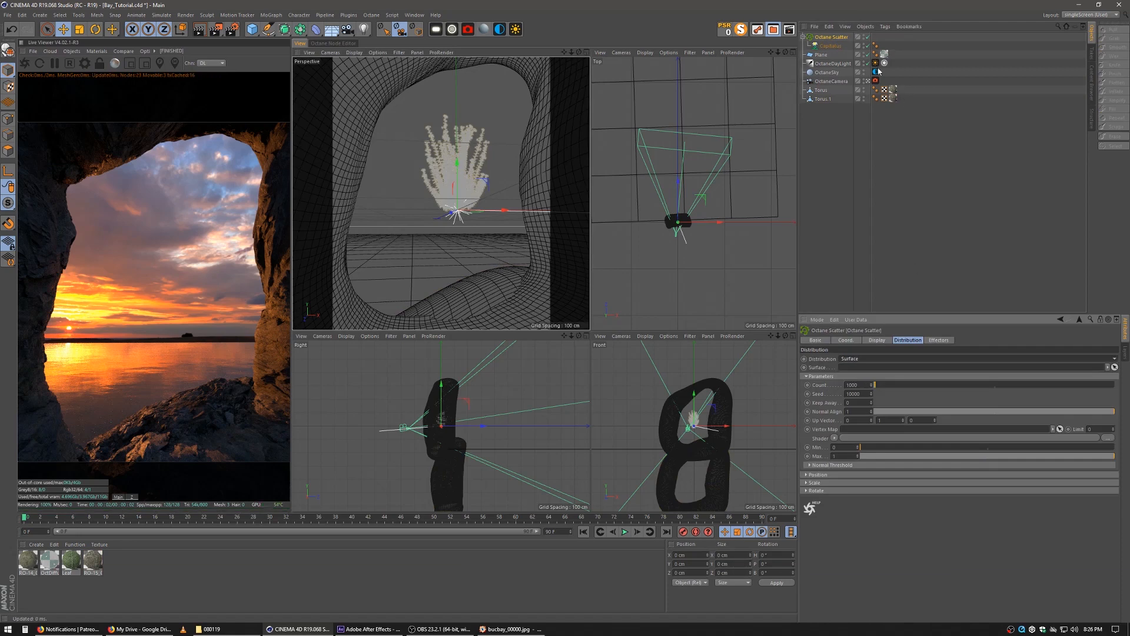
pyautogui.moveTo(823, 99); pyautogui.dragTo(850, 370)
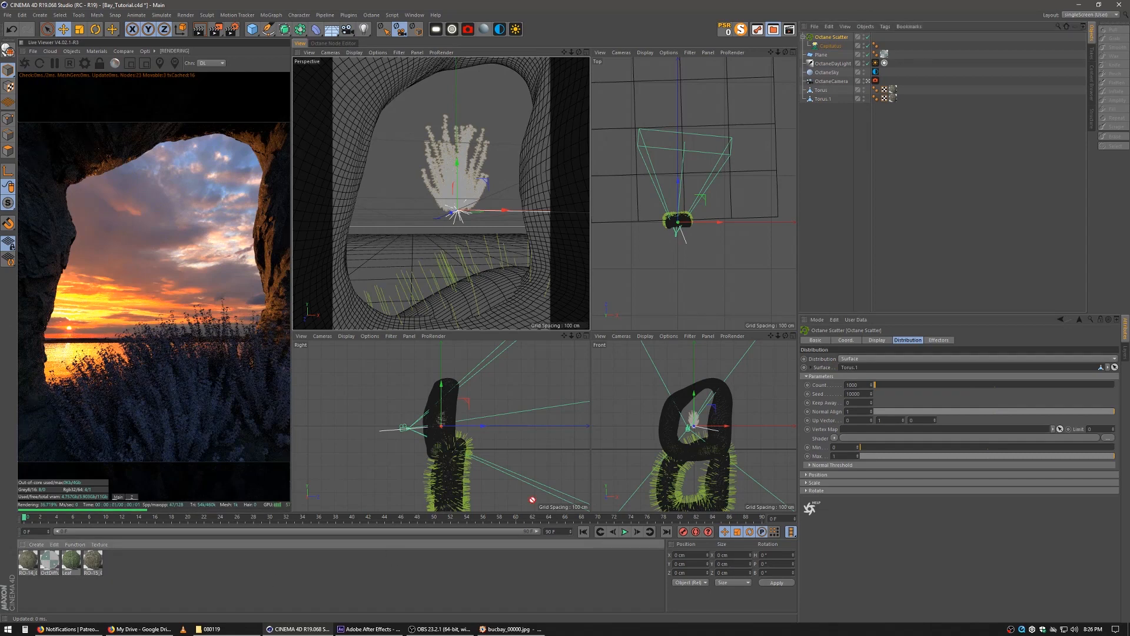
# Assign the Leaf material to the Capitatus plant and reduce its MultiFlora Size to about 0.25
pyautogui.moveTo(831, 49); pyautogui.dragTo(831, 47)
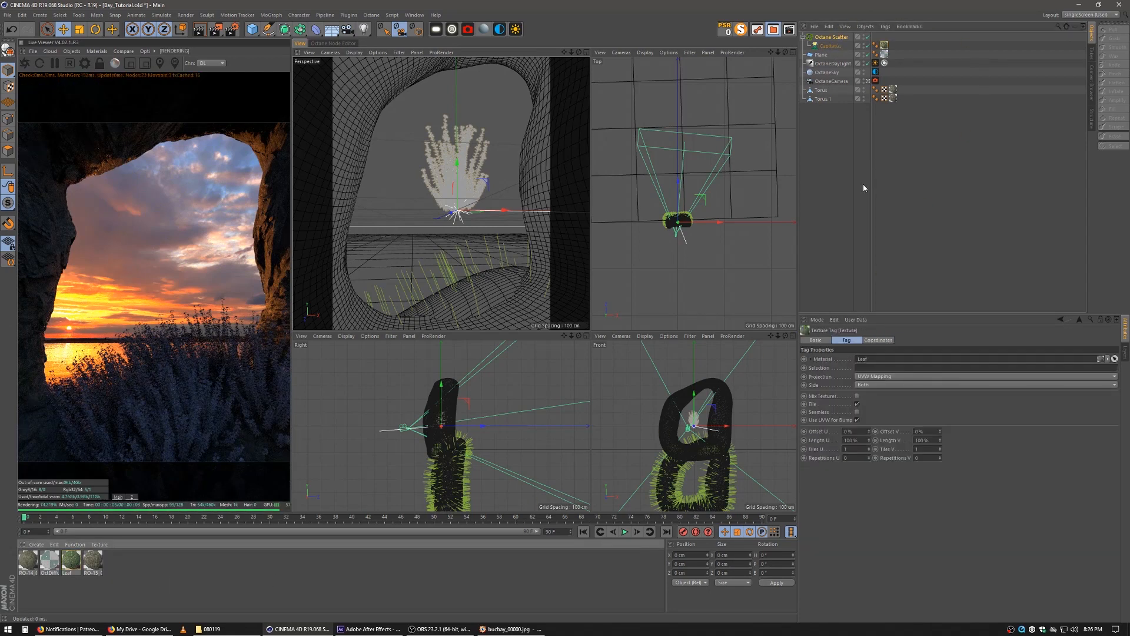
pyautogui.click(831, 46)
pyautogui.click(936, 340)
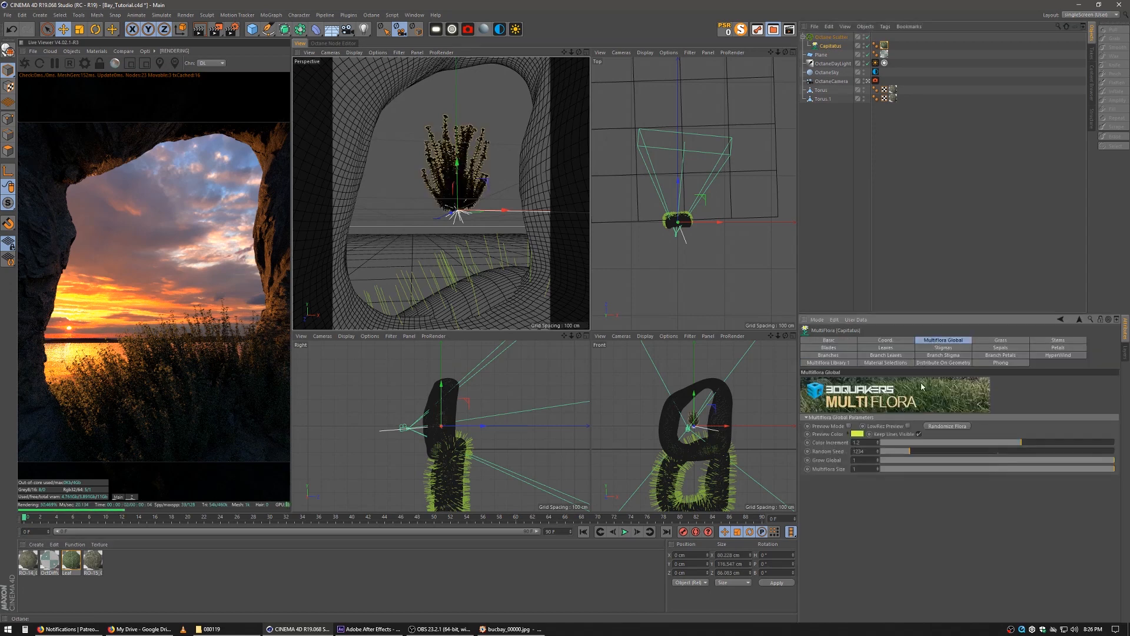
pyautogui.moveTo(1032, 468); pyautogui.dragTo(960, 472)
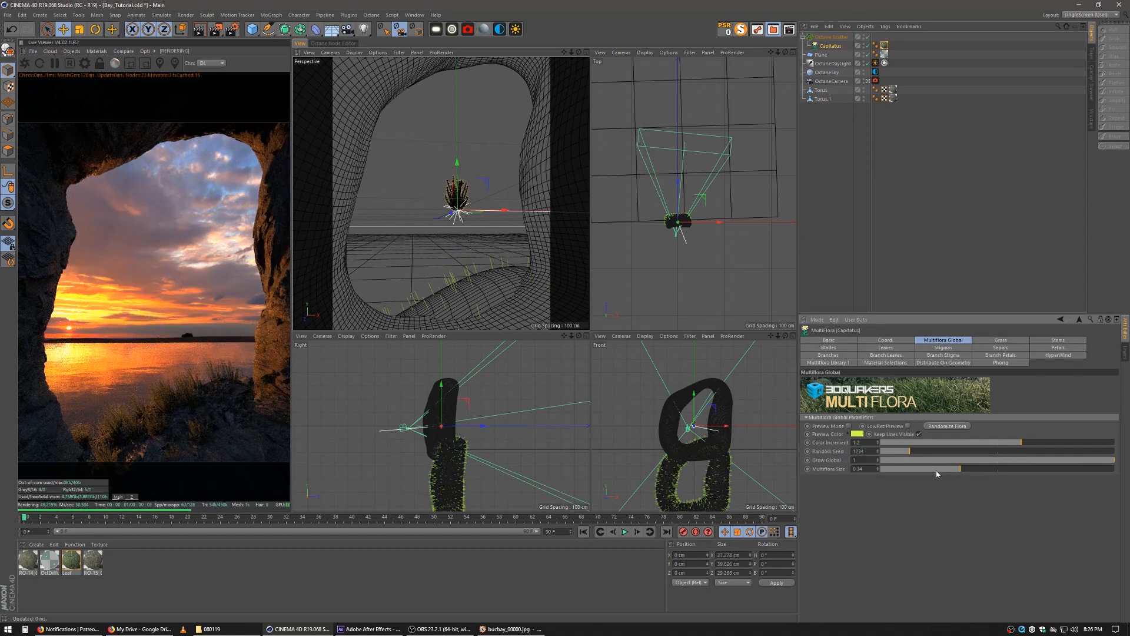
pyautogui.moveTo(936, 474)
pyautogui.mouseDown()
pyautogui.moveTo(923, 473)
pyautogui.moveTo(953, 474)
pyautogui.mouseUp()
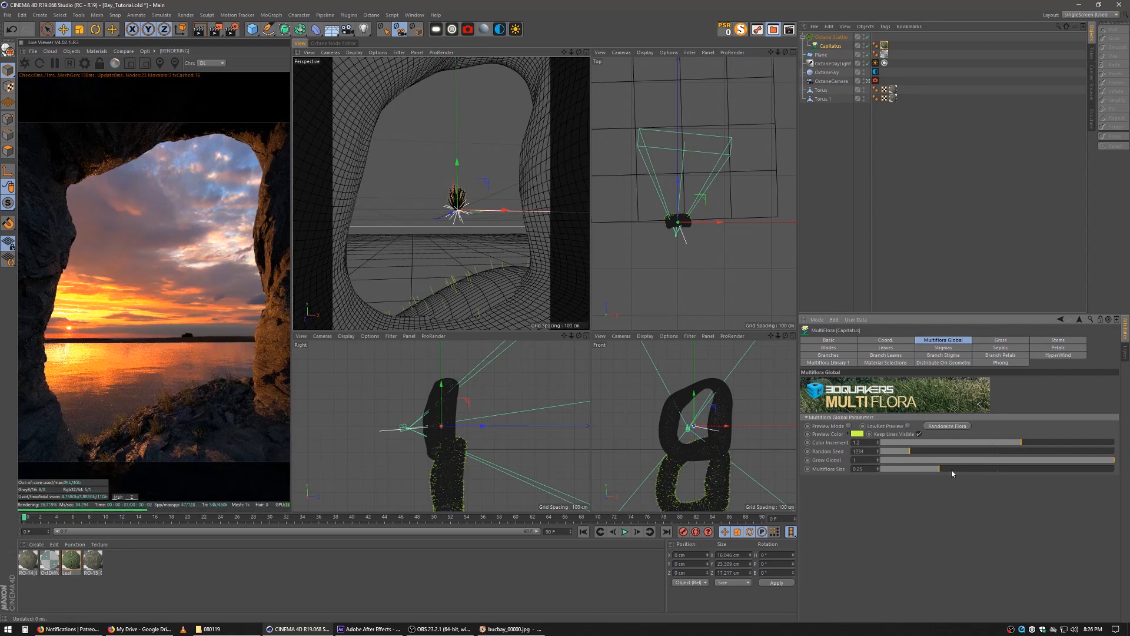
pyautogui.click(858, 125)
# Set the Octane Scatter's distribution count to 6000
pyautogui.click(832, 37)
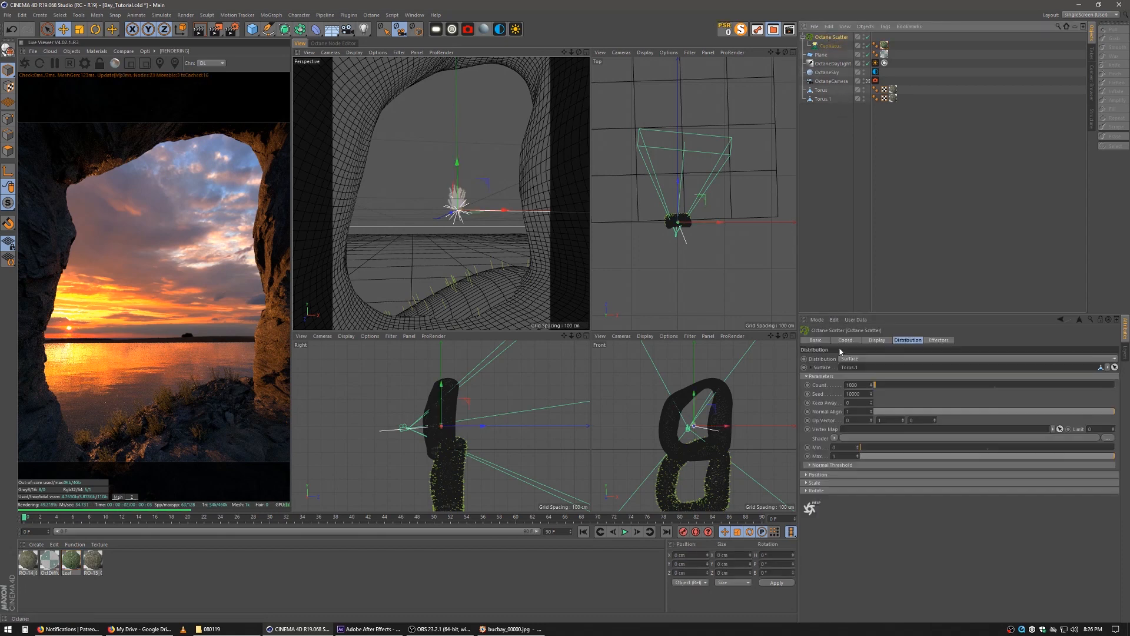
pyautogui.click(848, 385)
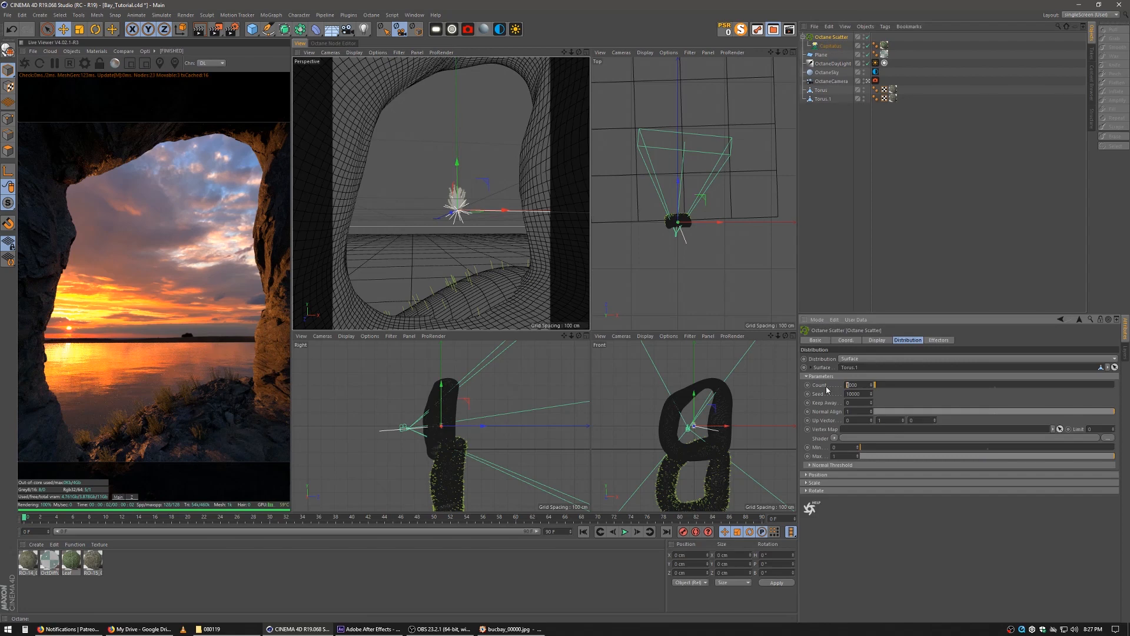
pyautogui.press('Return')
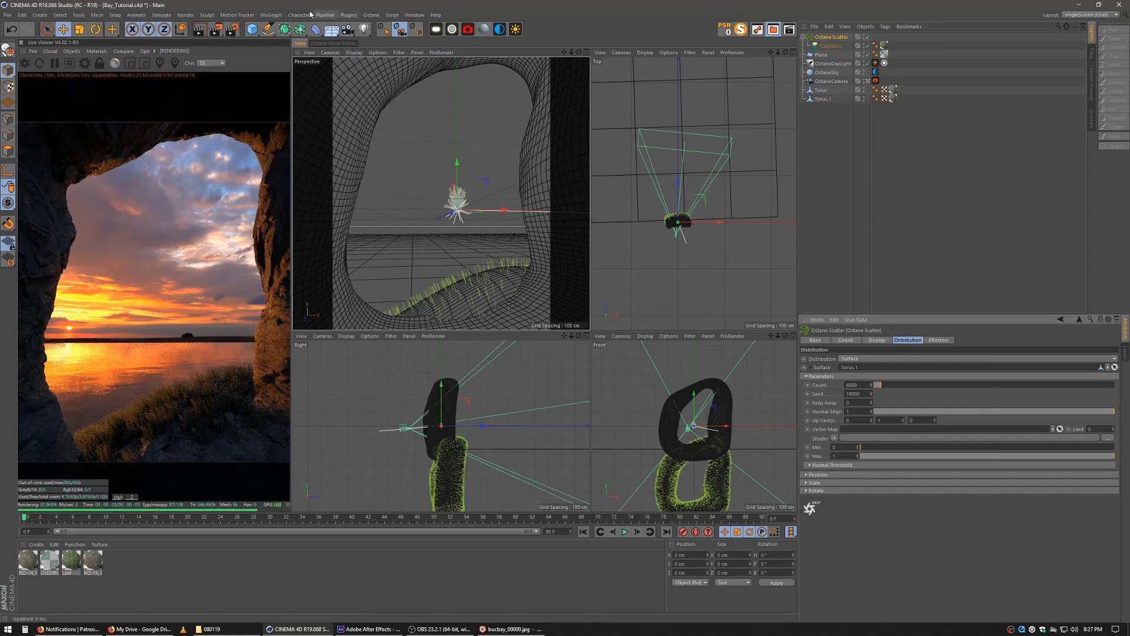
# Add a MoGraph Random effector and assign it to the Octane Scatter's effectors list
pyautogui.click(280, 15)
pyautogui.moveTo(279, 29)
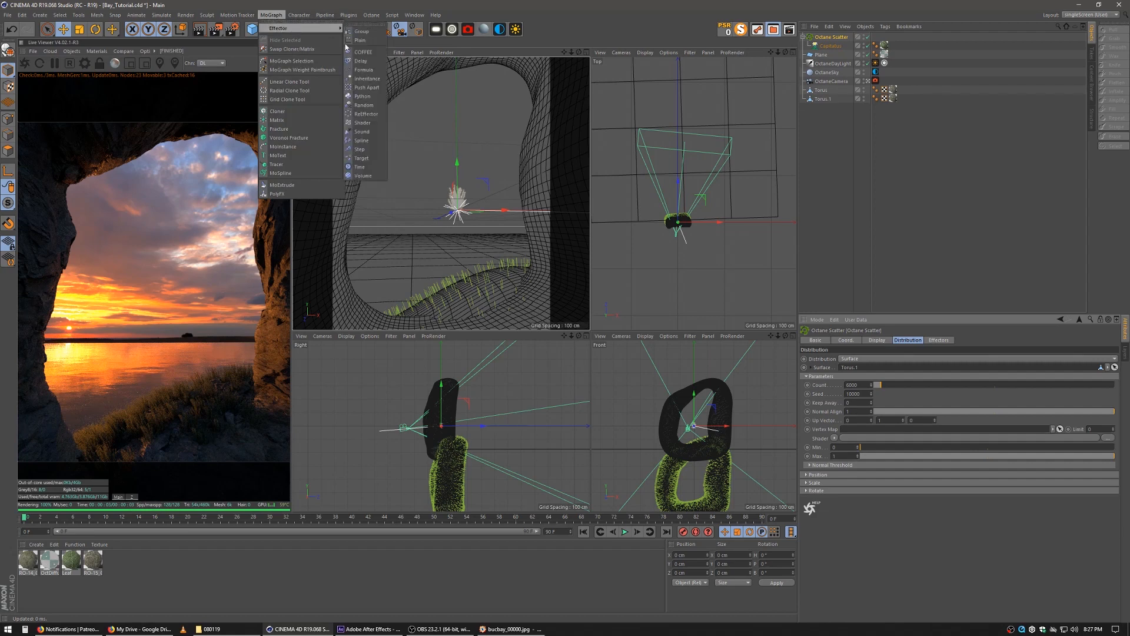
pyautogui.click(364, 105)
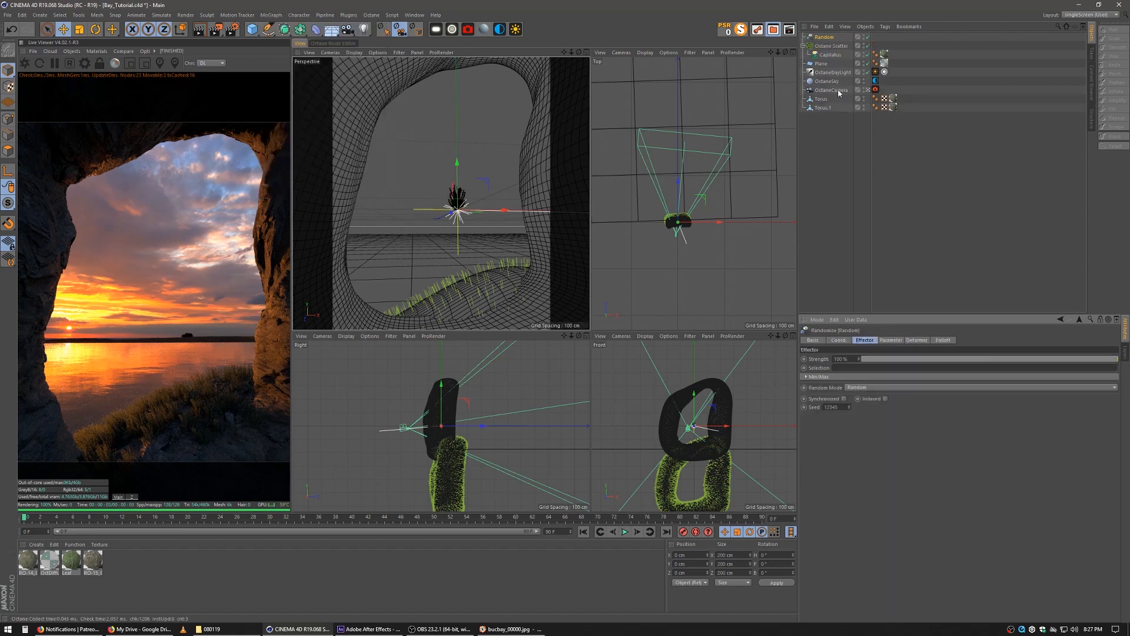
pyautogui.click(832, 46)
pyautogui.moveTo(920, 313); pyautogui.dragTo(903, 369)
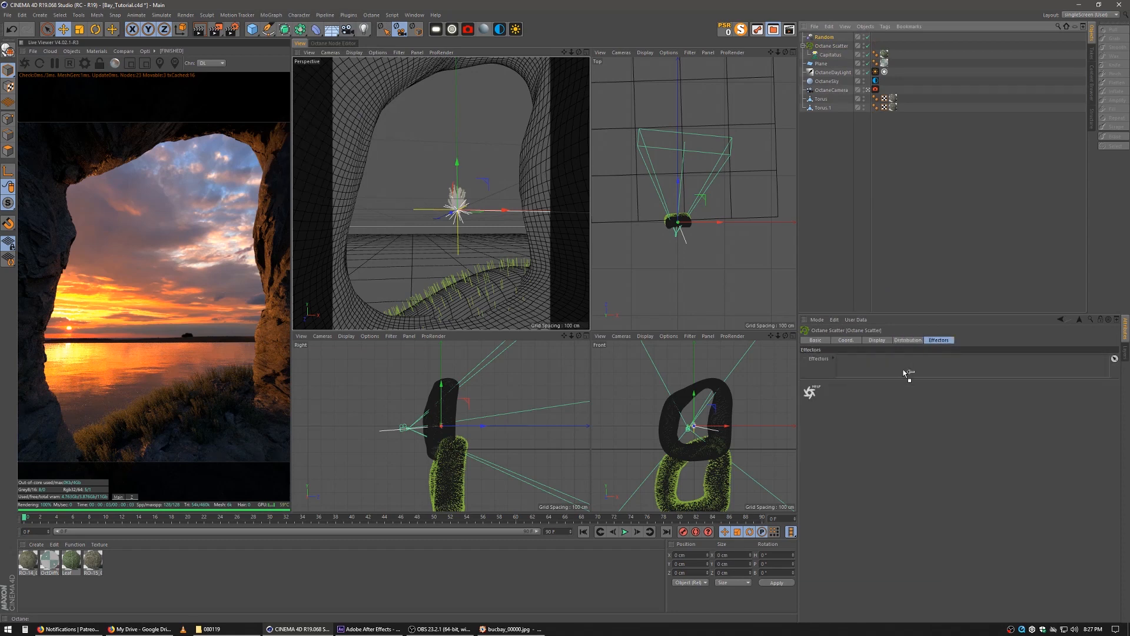
# Turn off position on the Random effector and enable uniform scale variation with a value of 0.5
pyautogui.click(824, 36)
pyautogui.click(891, 340)
pyautogui.click(835, 375)
pyautogui.click(872, 377)
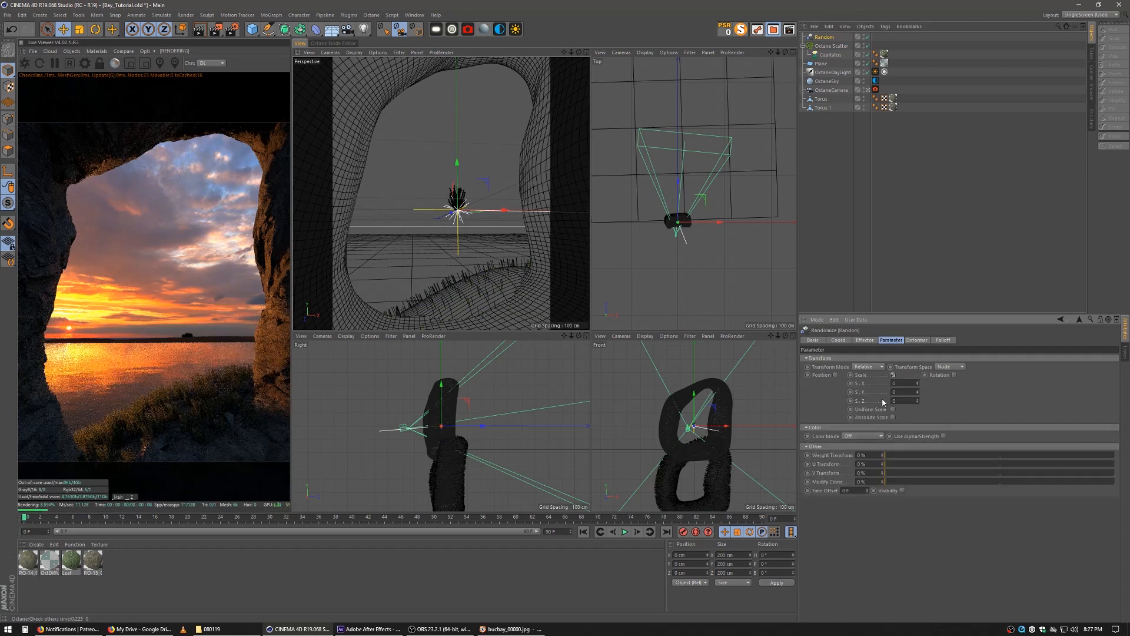
pyautogui.click(893, 409)
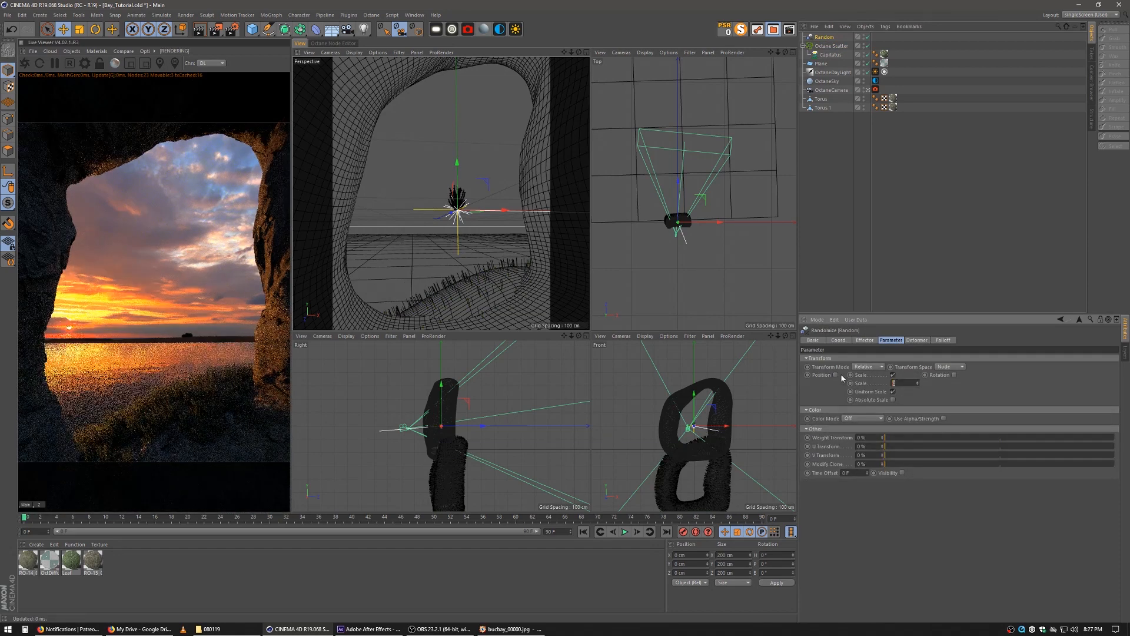
pyautogui.write('0.5')
pyautogui.press('Return')
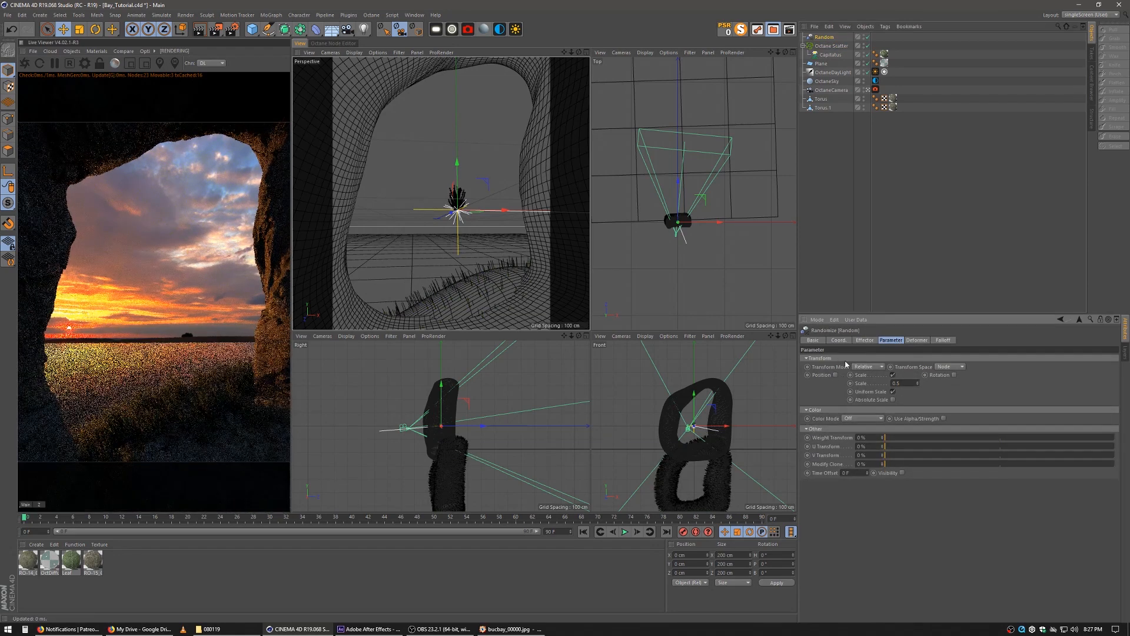
# Enable rotation on the Random effector with 900° for heading and 25° each for pitch and bank
pyautogui.click(955, 375)
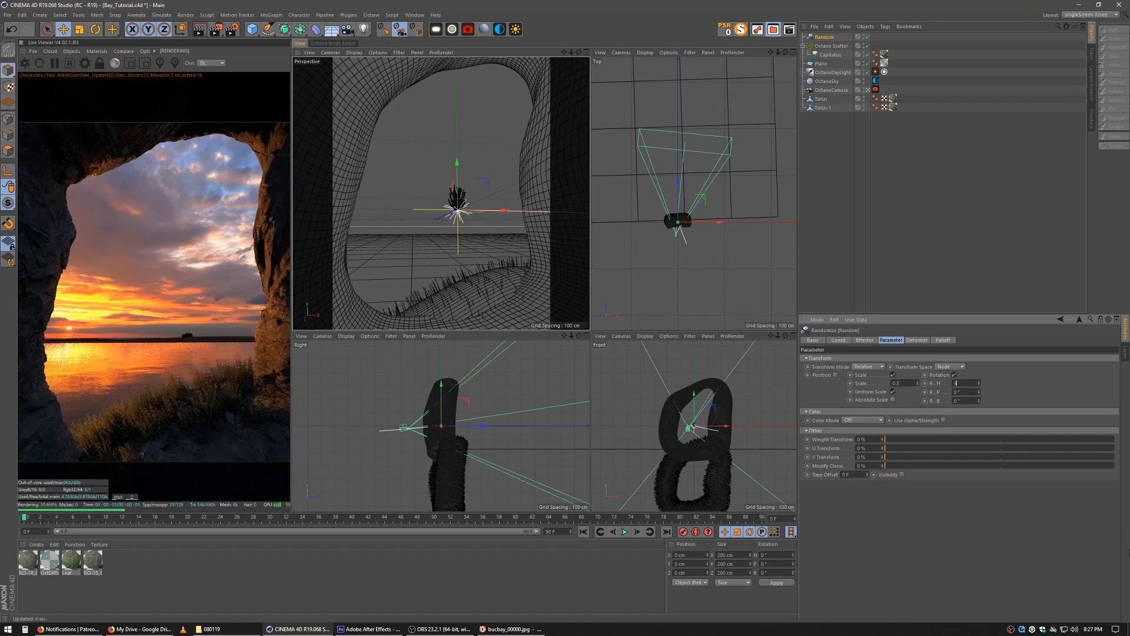
pyautogui.press('Return')
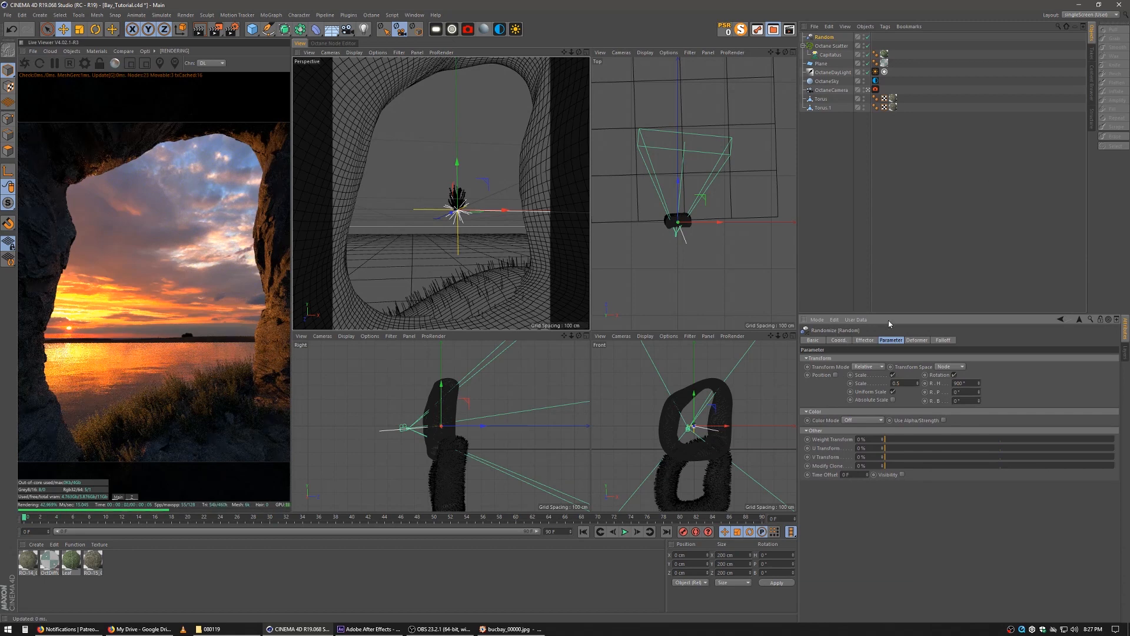
pyautogui.click(961, 391)
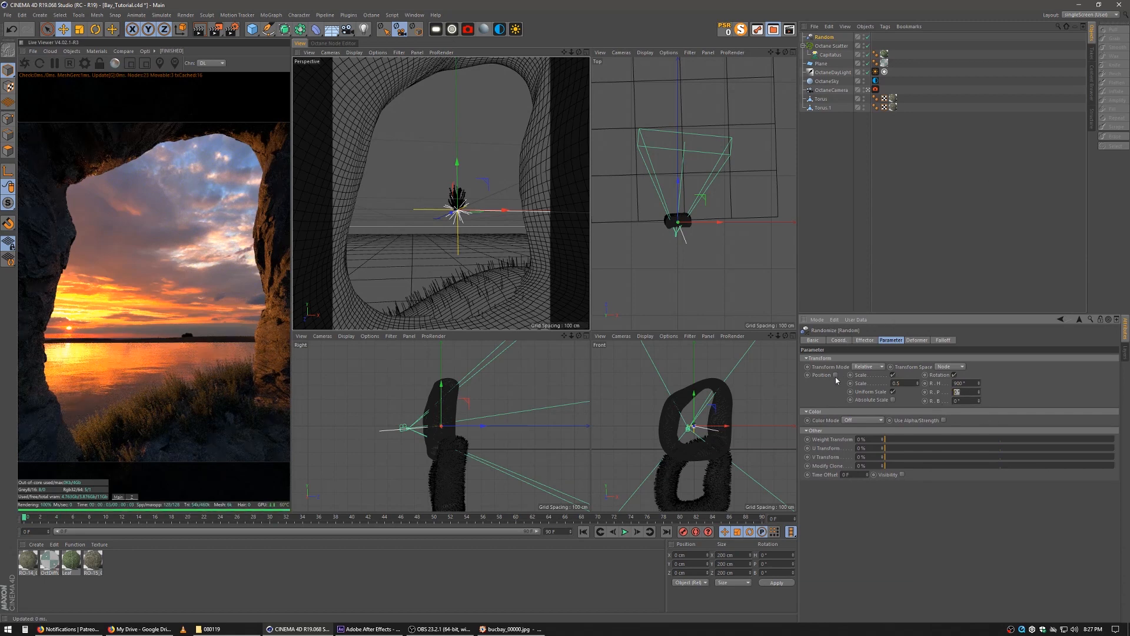
pyautogui.write('25')
pyautogui.press('Tab')
pyautogui.write('25')
pyautogui.press('Return')
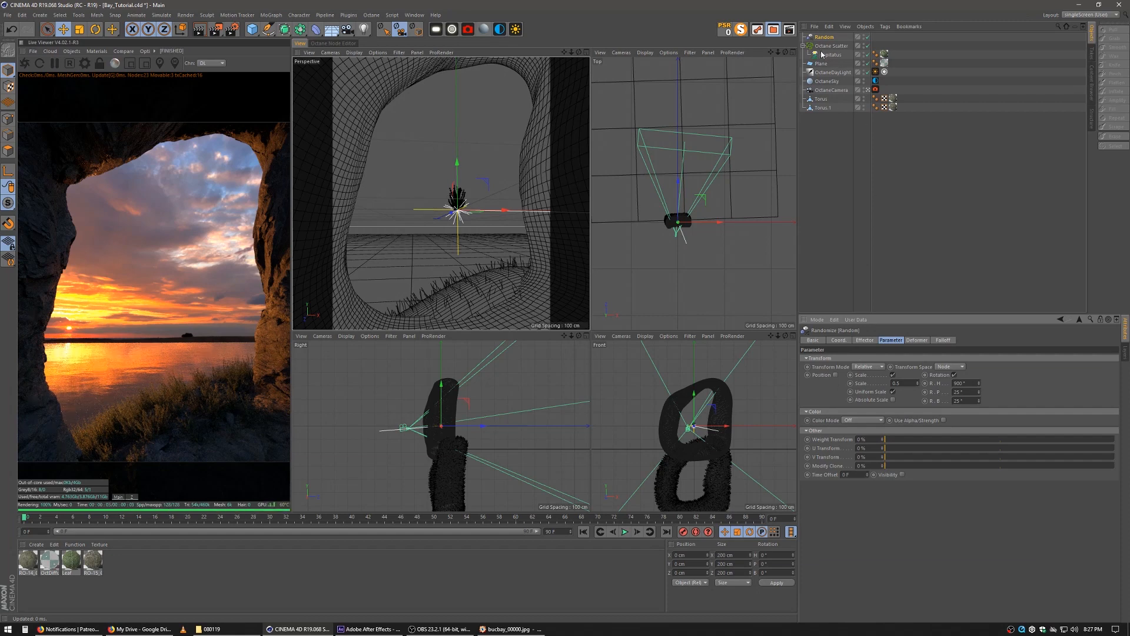
# Reduce the Random effector's uniform scale variation to 0.3 and deselect all objects
pyautogui.click(903, 382)
pyautogui.write('0.3')
pyautogui.press('Return')
pyautogui.click(846, 193)
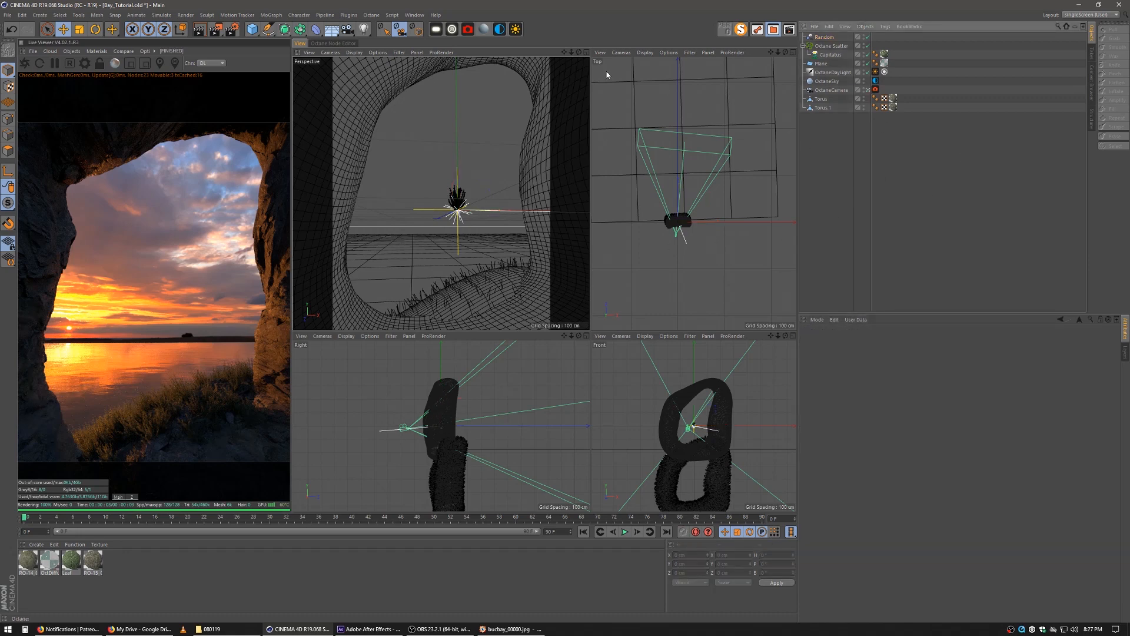
# Add a Forester Tree and move it behind the rock arch, lowering it beside the opening's left edge
pyautogui.click(325, 15)
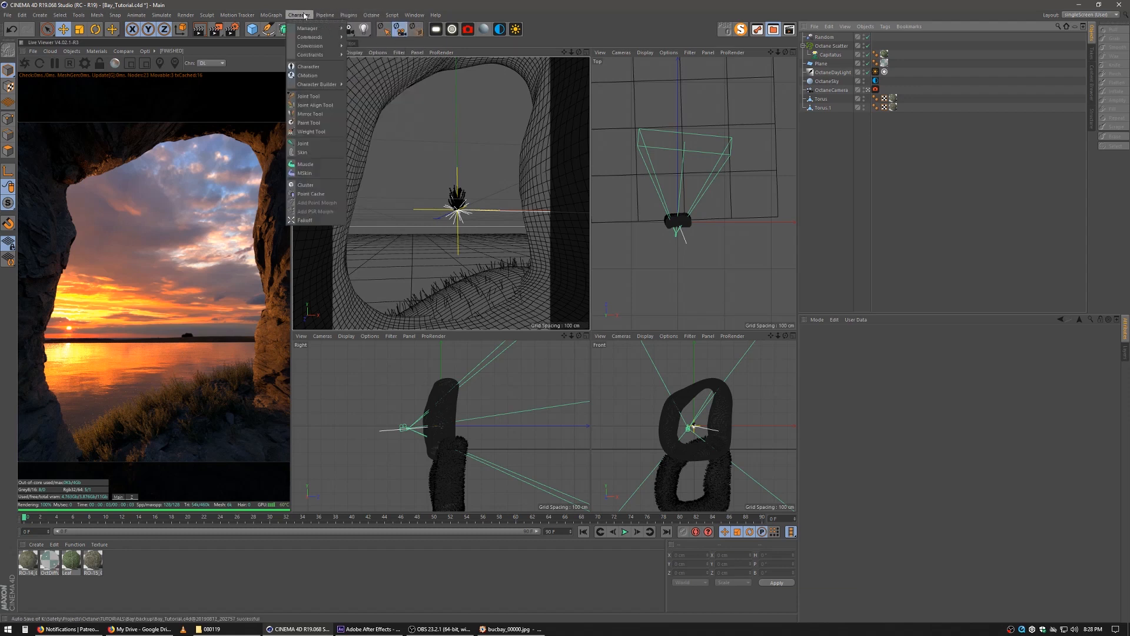
pyautogui.moveTo(349, 15)
pyautogui.moveTo(360, 49)
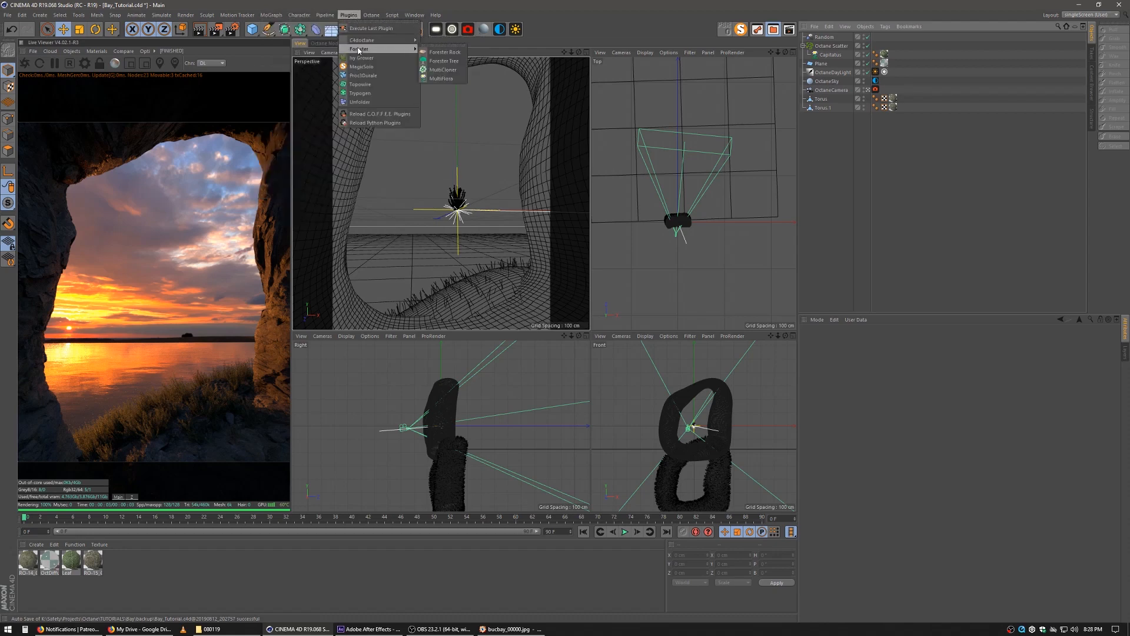
pyautogui.click(442, 68)
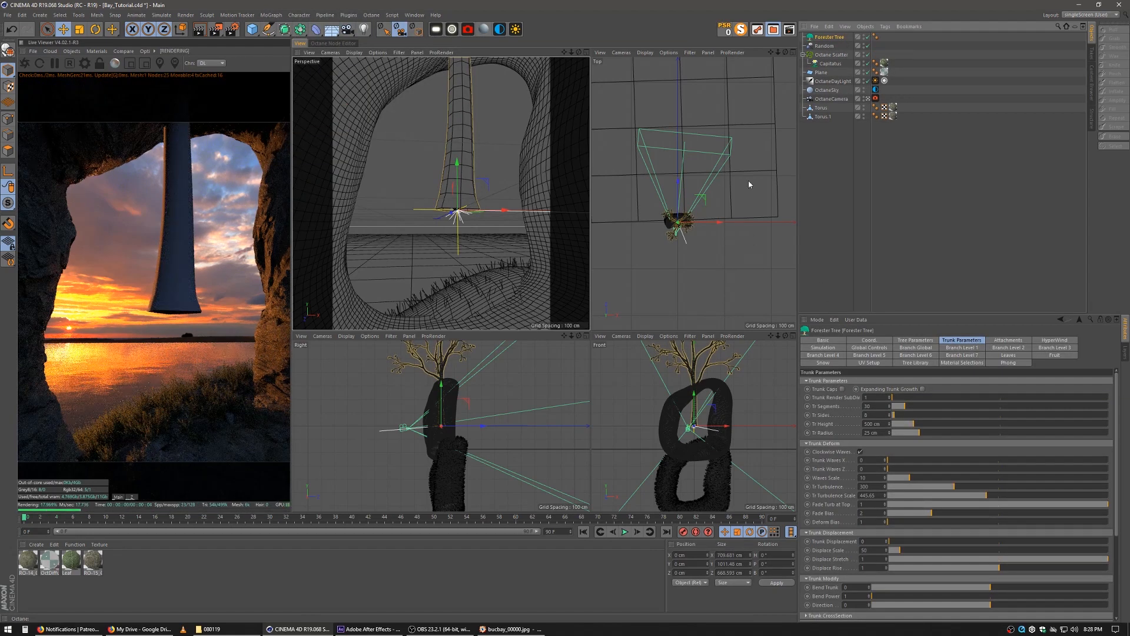
pyautogui.moveTo(728, 219); pyautogui.dragTo(726, 182)
pyautogui.moveTo(497, 158); pyautogui.dragTo(475, 258)
pyautogui.moveTo(703, 238); pyautogui.dragTo(702, 263)
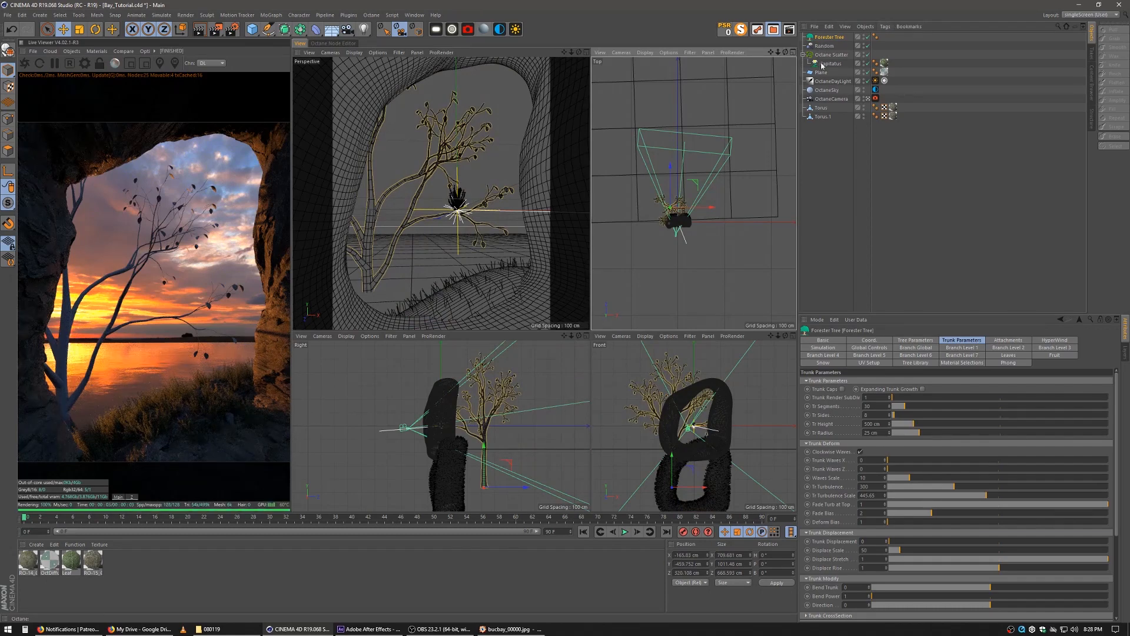
# Turn the Forester Tree into the Beach Palm preset from the tree library
pyautogui.click(914, 362)
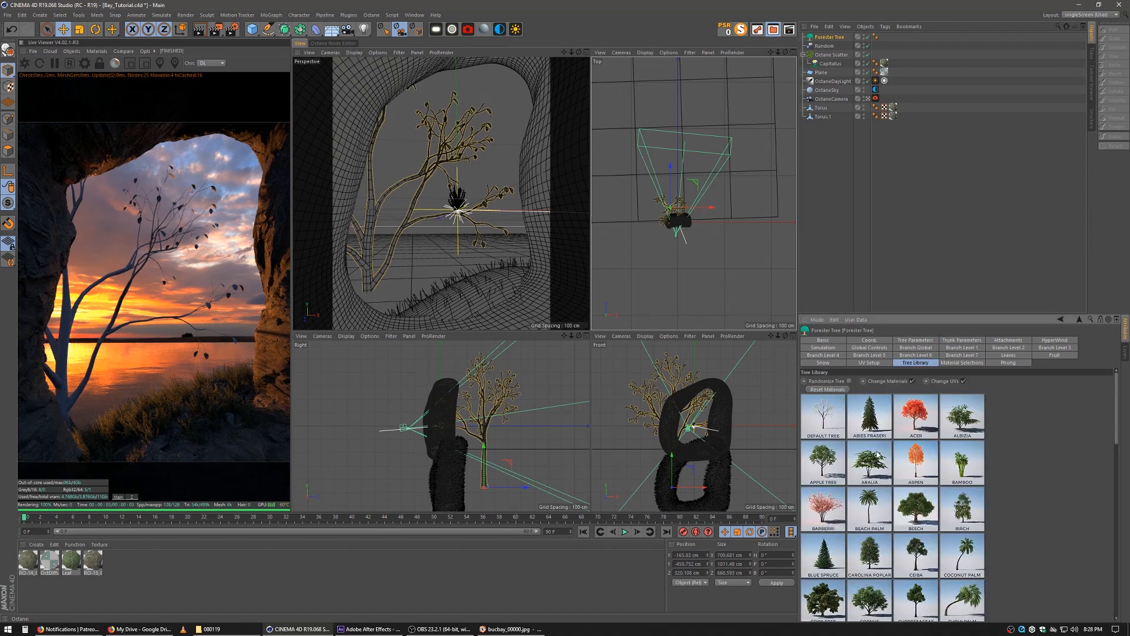
pyautogui.click(876, 512)
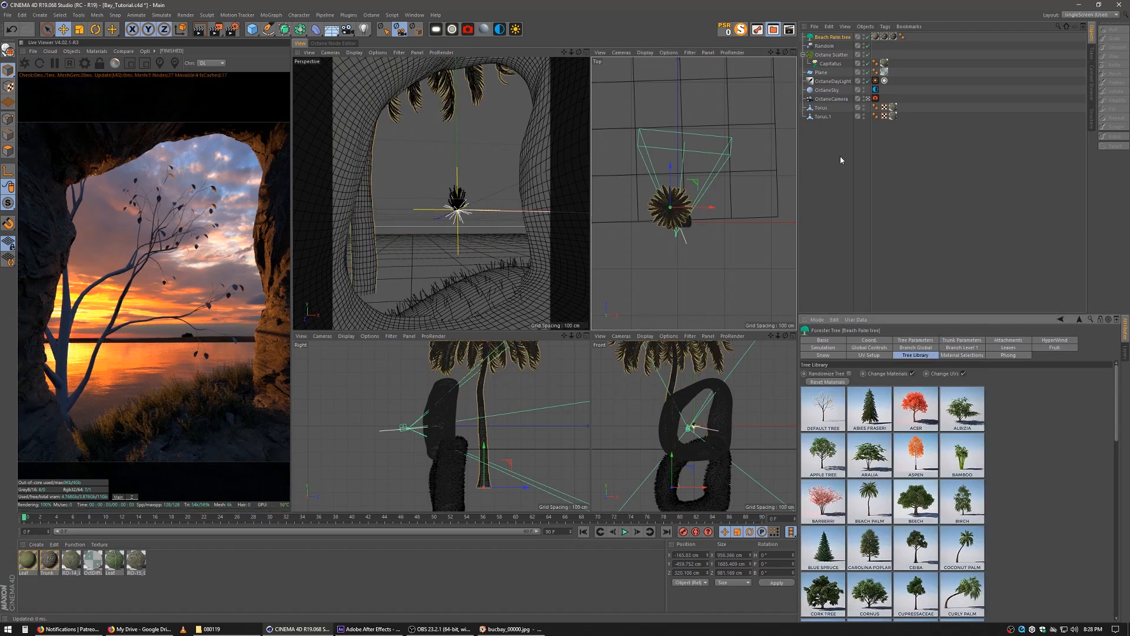
pyautogui.click(116, 564)
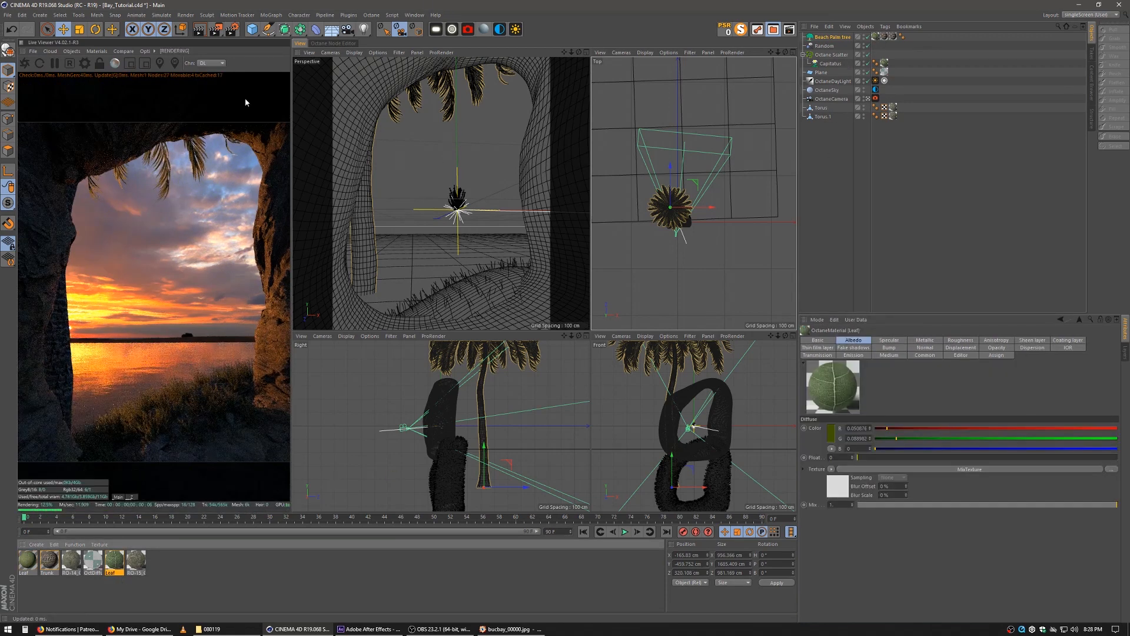
pyautogui.click(826, 37)
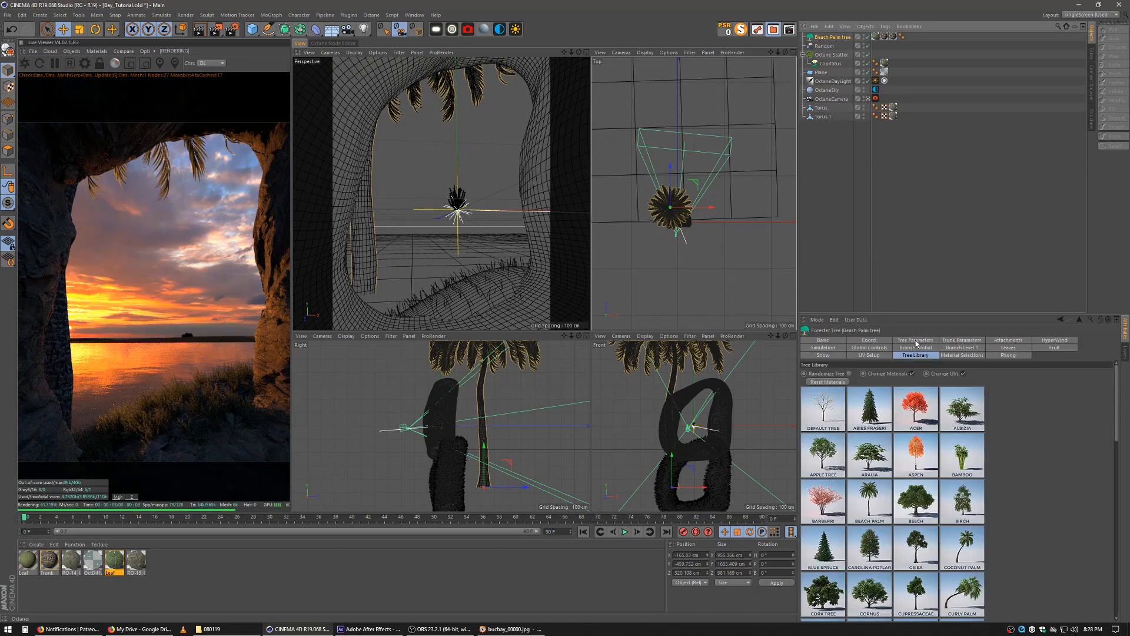
# Set the beach palm's tree size to 0.25, then raise it and bring it closer to the arch
pyautogui.click(916, 341)
pyautogui.moveTo(1008, 490); pyautogui.dragTo(913, 504)
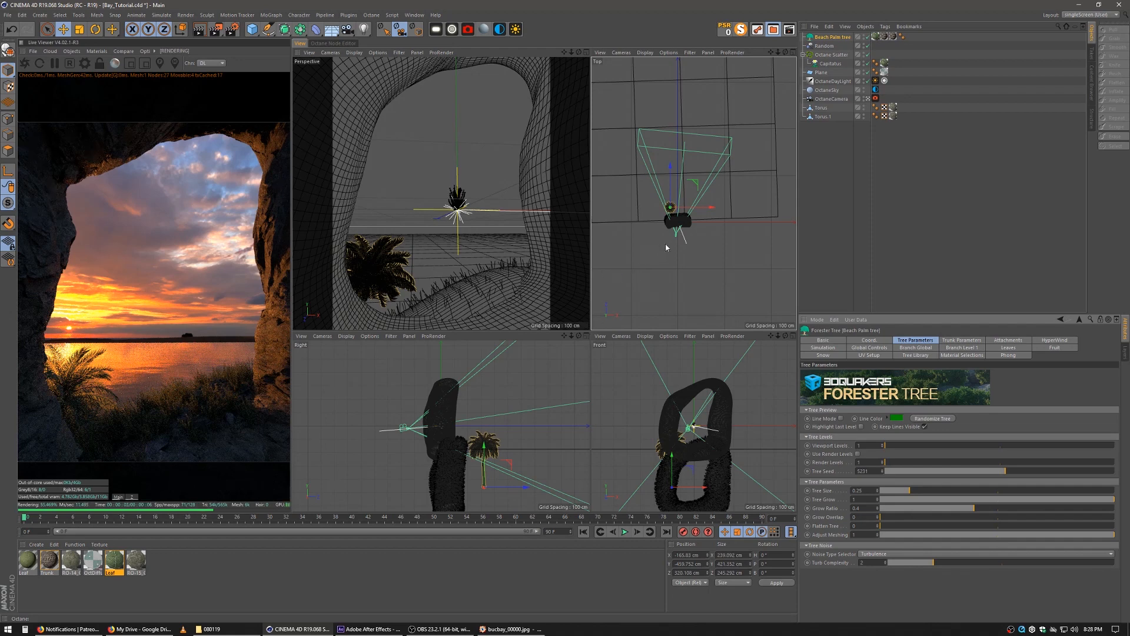
pyautogui.moveTo(670, 169); pyautogui.dragTo(670, 172)
pyautogui.moveTo(505, 483); pyautogui.dragTo(503, 475)
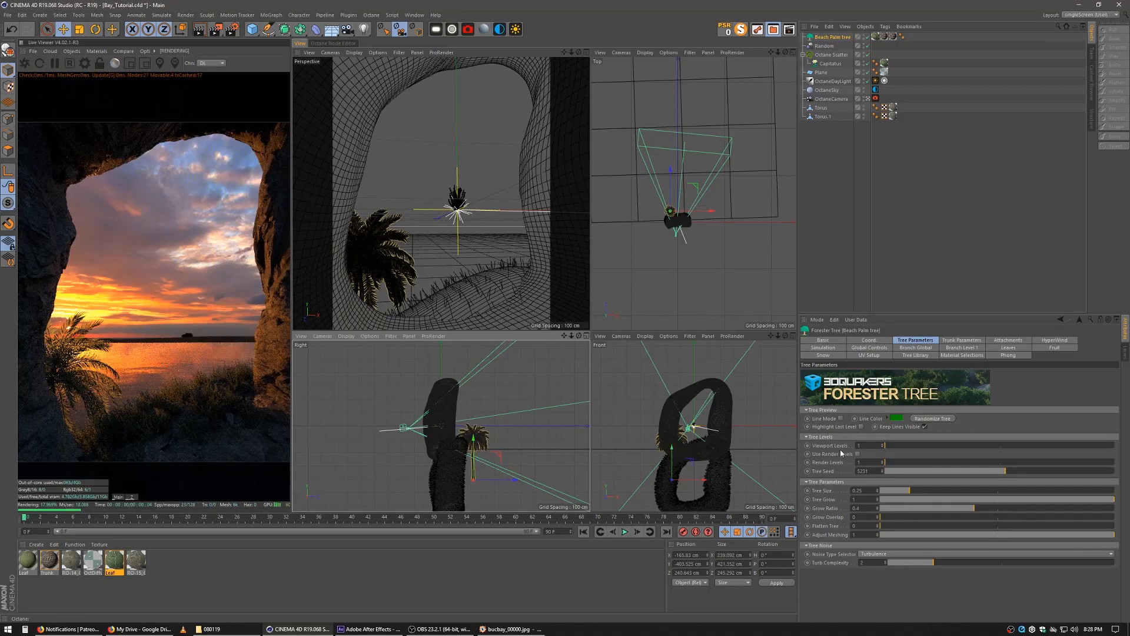
# Shrink the beach palm to a tree size of 0.13 and place it on the rock at the arch opening's lower left
pyautogui.click(888, 490)
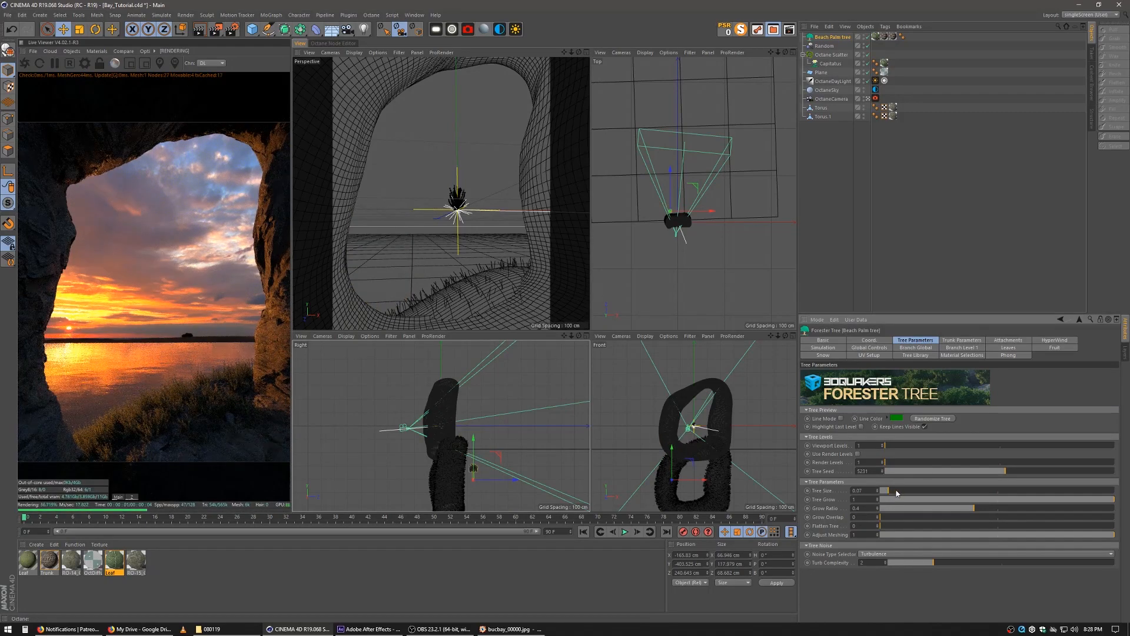
pyautogui.click(896, 490)
pyautogui.moveTo(505, 473); pyautogui.dragTo(501, 455)
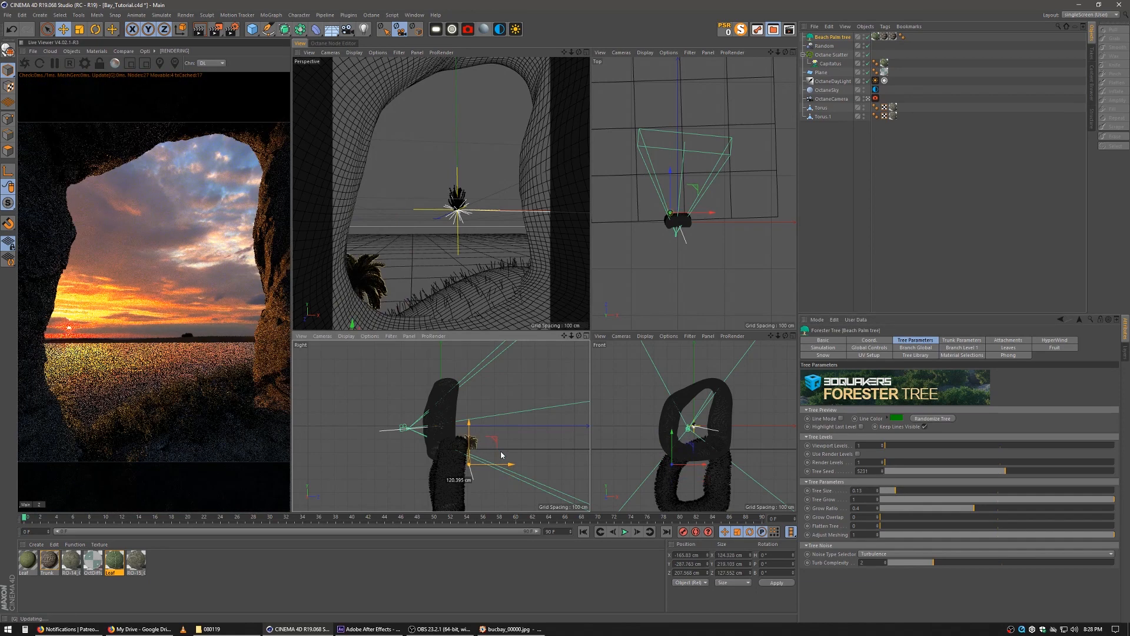
pyautogui.moveTo(669, 267); pyautogui.dragTo(669, 266)
pyautogui.moveTo(458, 303); pyautogui.dragTo(488, 294)
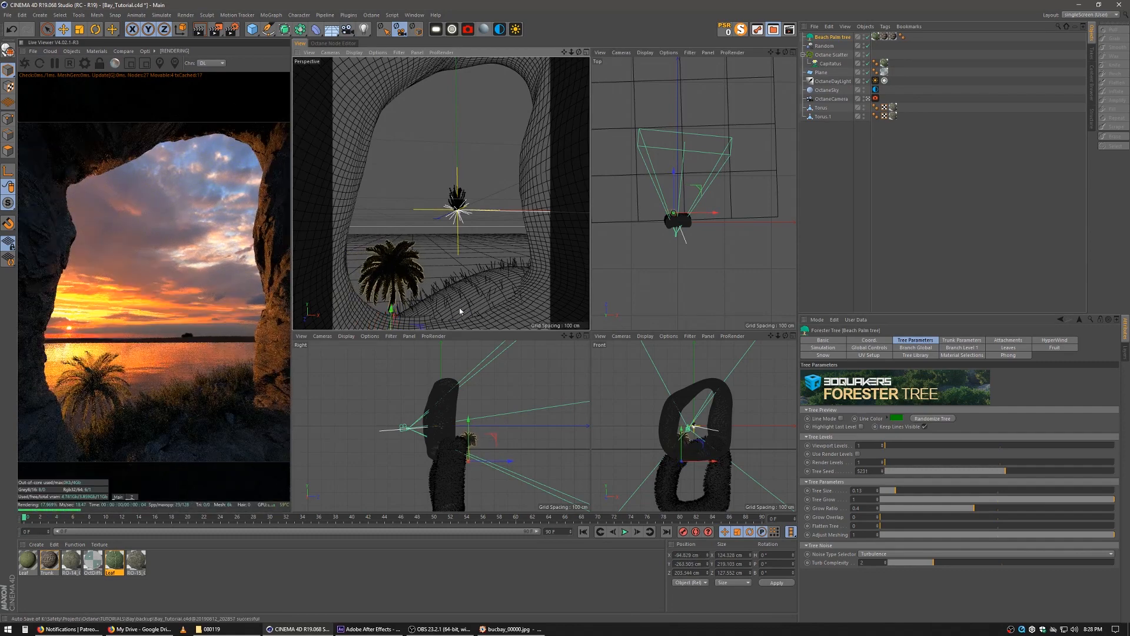
pyautogui.moveTo(718, 243); pyautogui.dragTo(718, 245)
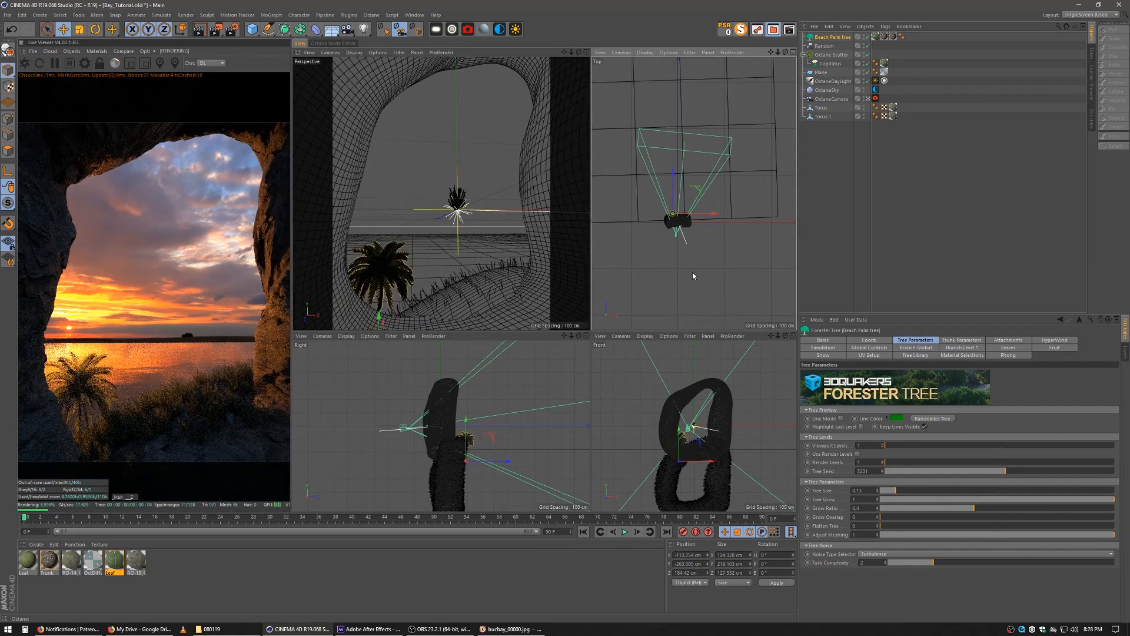
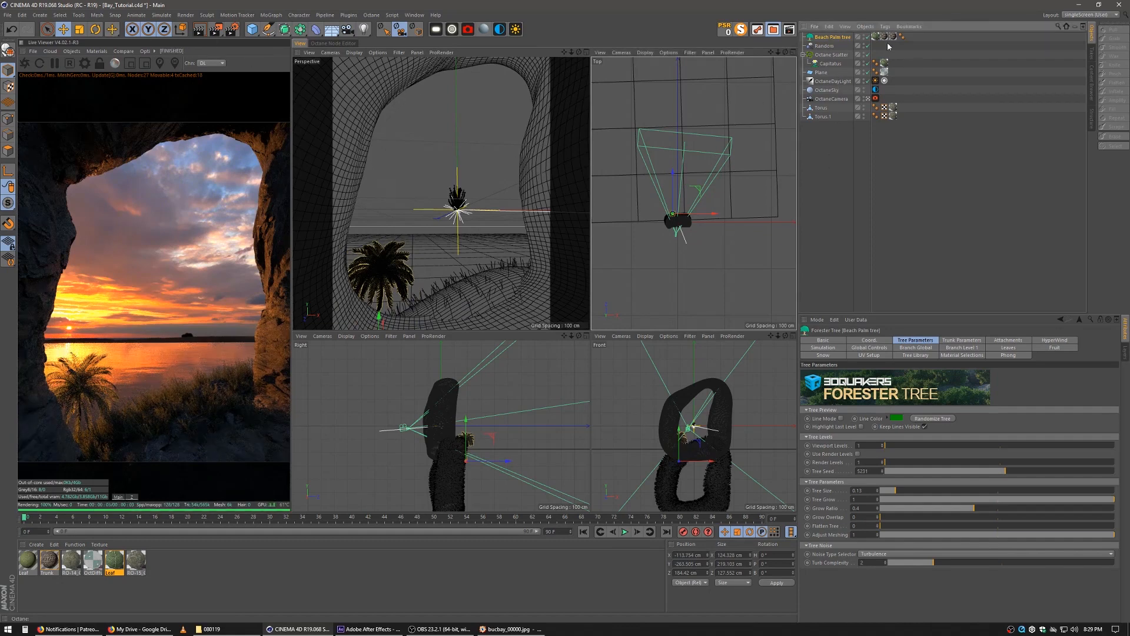
# Create an instance of the beach palm tree and enable Render Instance on it
pyautogui.click(296, 29)
pyautogui.click(483, 61)
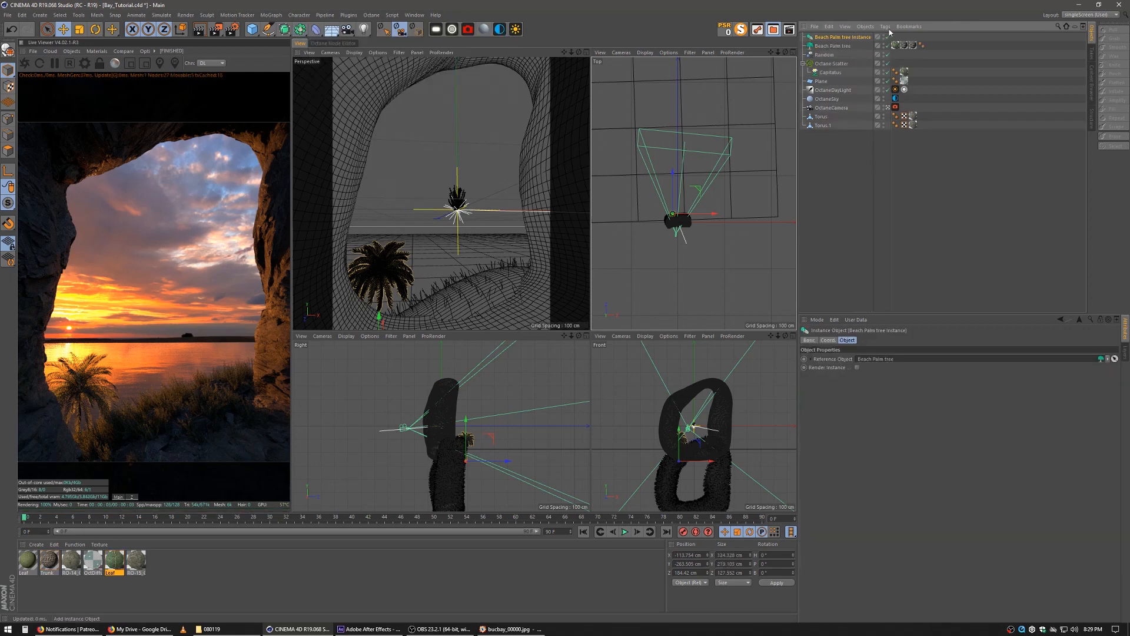
pyautogui.click(831, 47)
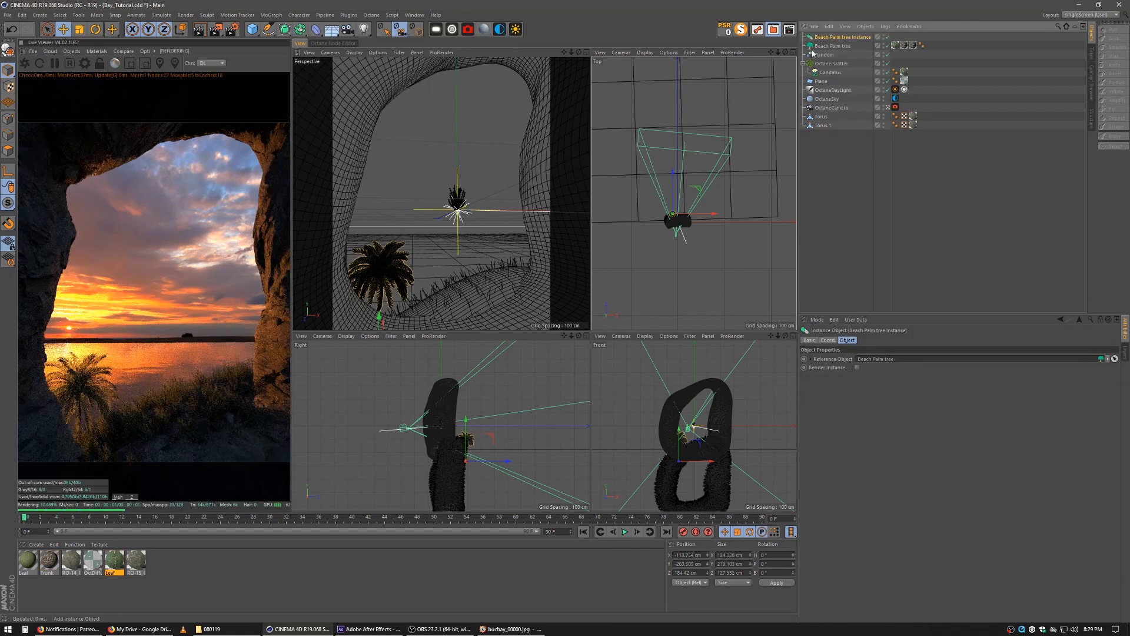
pyautogui.click(301, 29)
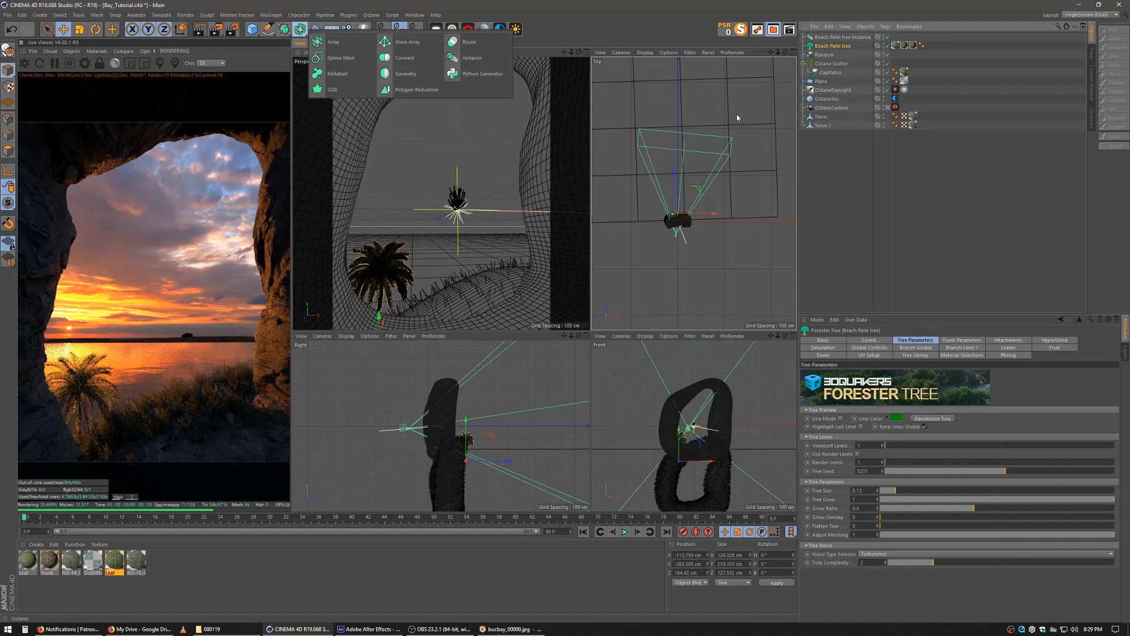
pyautogui.click(825, 38)
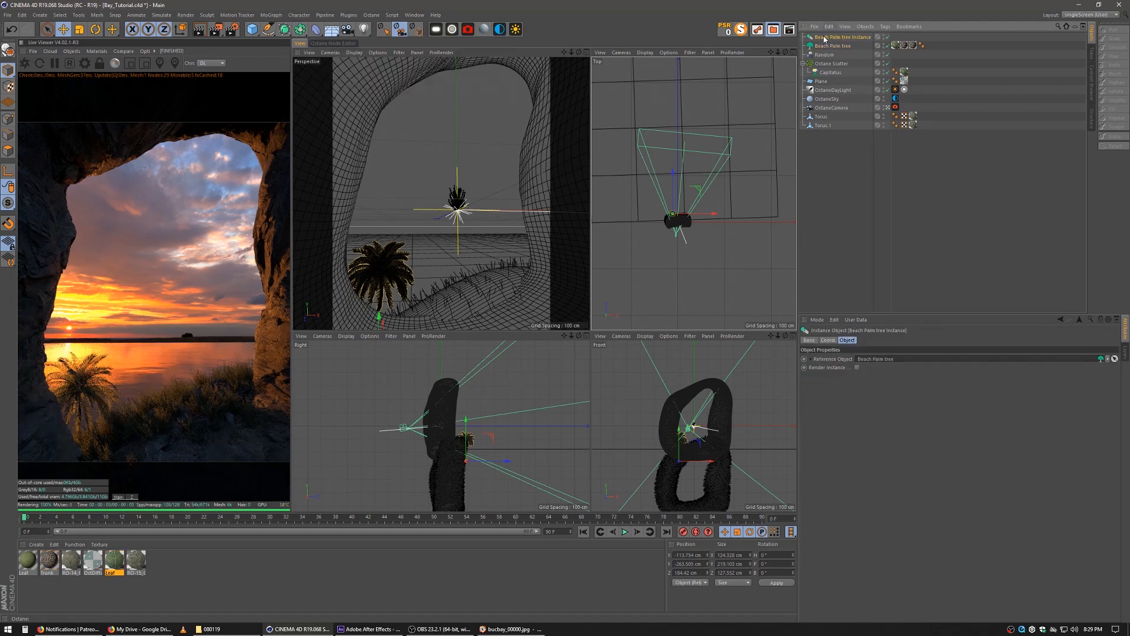
pyautogui.click(857, 368)
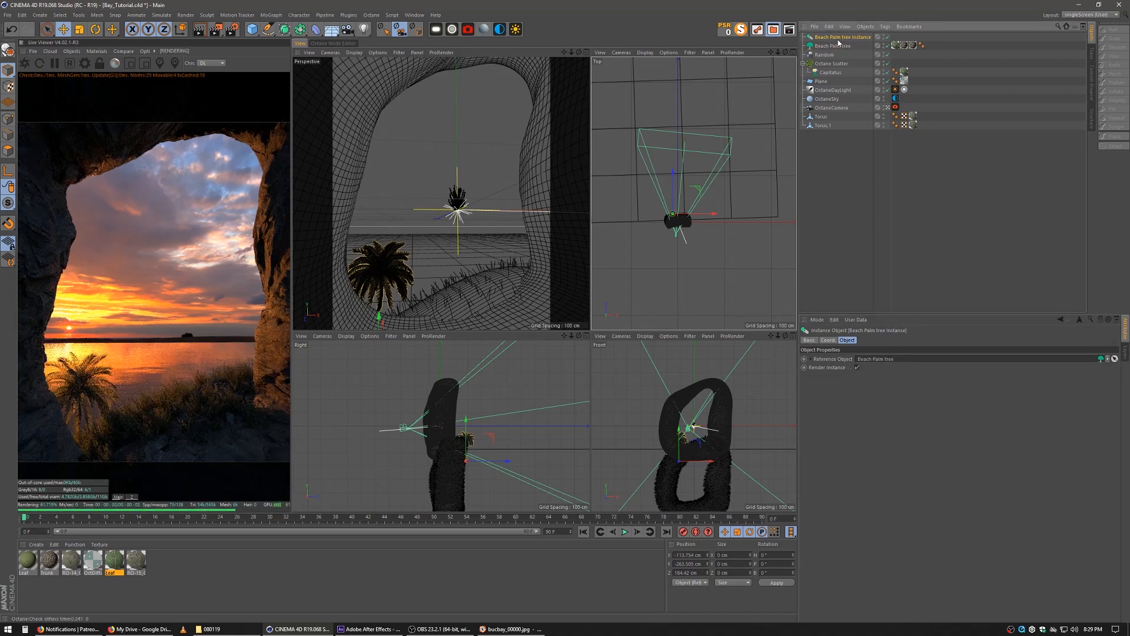
# Tilt the palm instance to about -7° pitch and -12° bank, and shift it left and up against the arch wall
pyautogui.press('r')
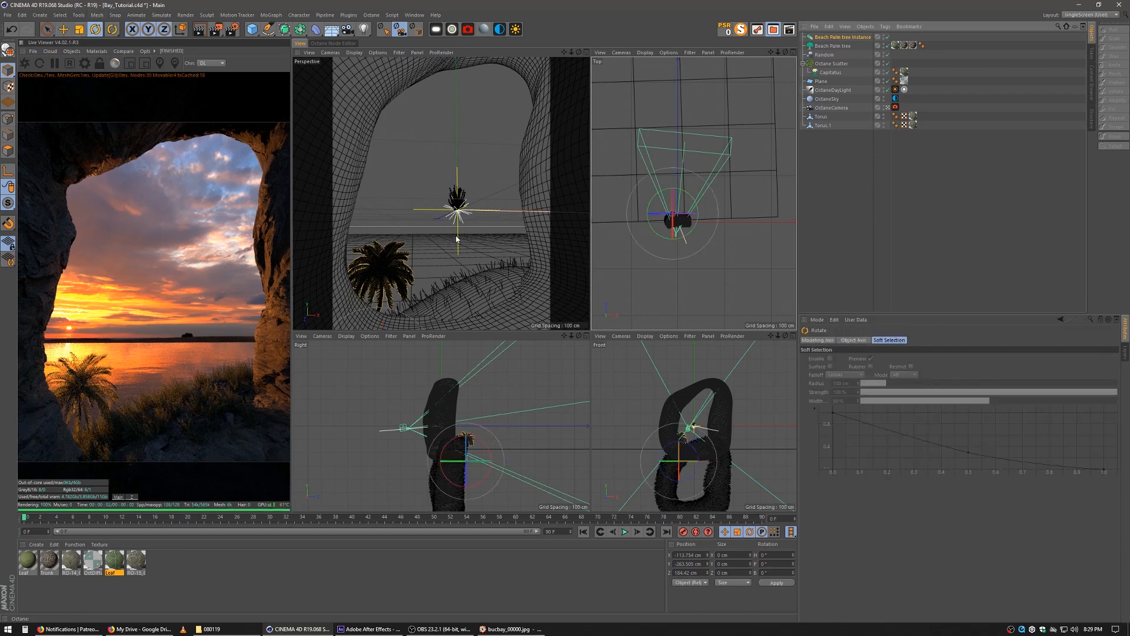
pyautogui.moveTo(699, 221); pyautogui.dragTo(700, 234)
pyautogui.click(63, 29)
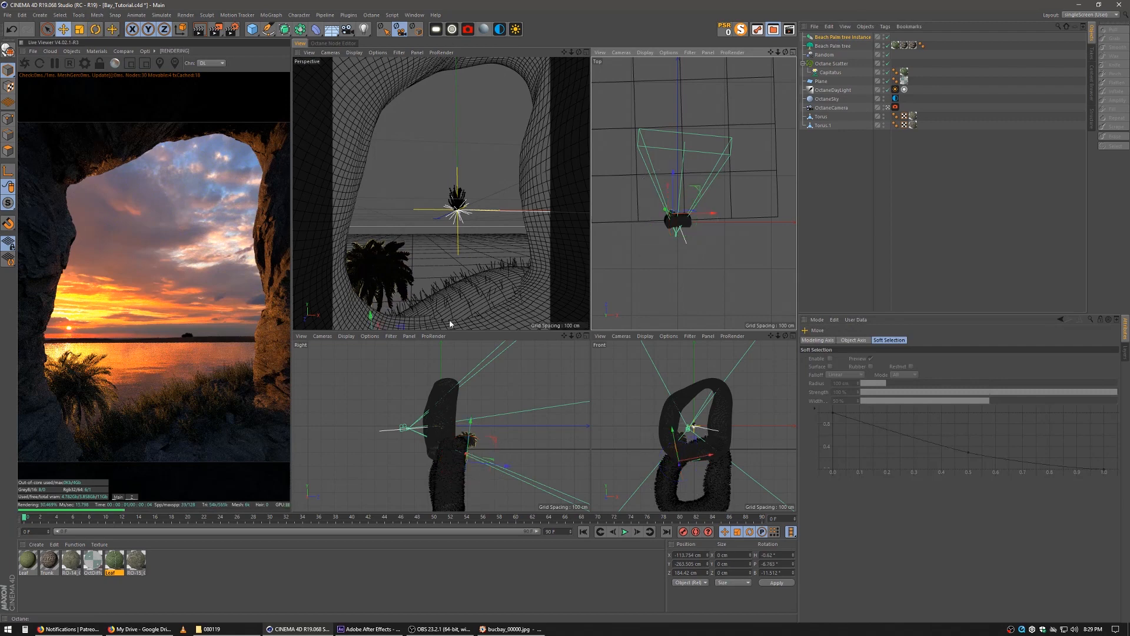
pyautogui.moveTo(418, 293); pyautogui.dragTo(397, 292)
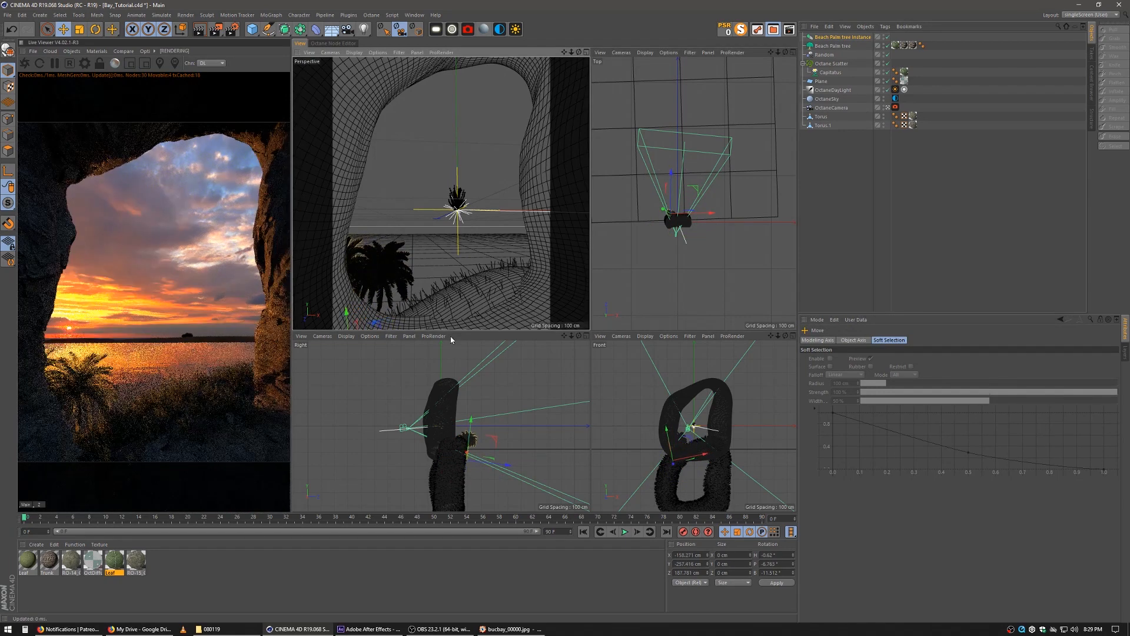
pyautogui.click(416, 266)
pyautogui.moveTo(415, 263); pyautogui.dragTo(466, 277)
pyautogui.hotkey('ctrl', 'z')
# Duplicate the palm instance and place the copy at the right side of the arch opening
pyautogui.click(846, 38)
pyautogui.keyDown('ctrl'); pyautogui.moveTo(352, 279); pyautogui.dragTo(515, 259); pyautogui.keyUp('ctrl')
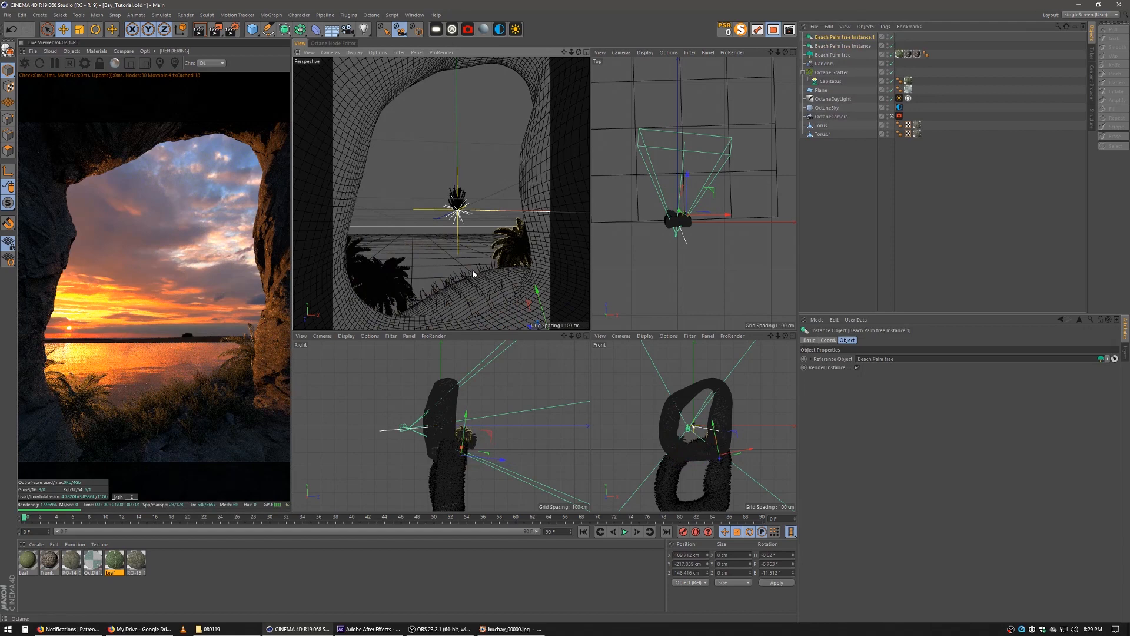
pyautogui.click(849, 275)
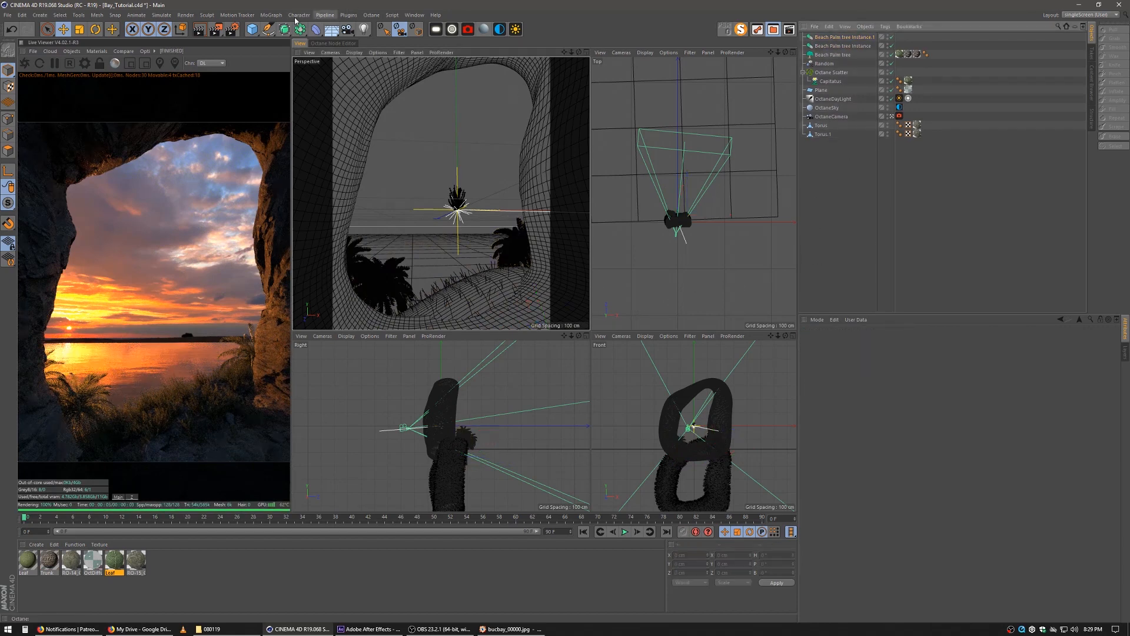
# Add a Landscape object and move it far out over the water, left of the camera's center
pyautogui.click(252, 29)
pyautogui.click(423, 89)
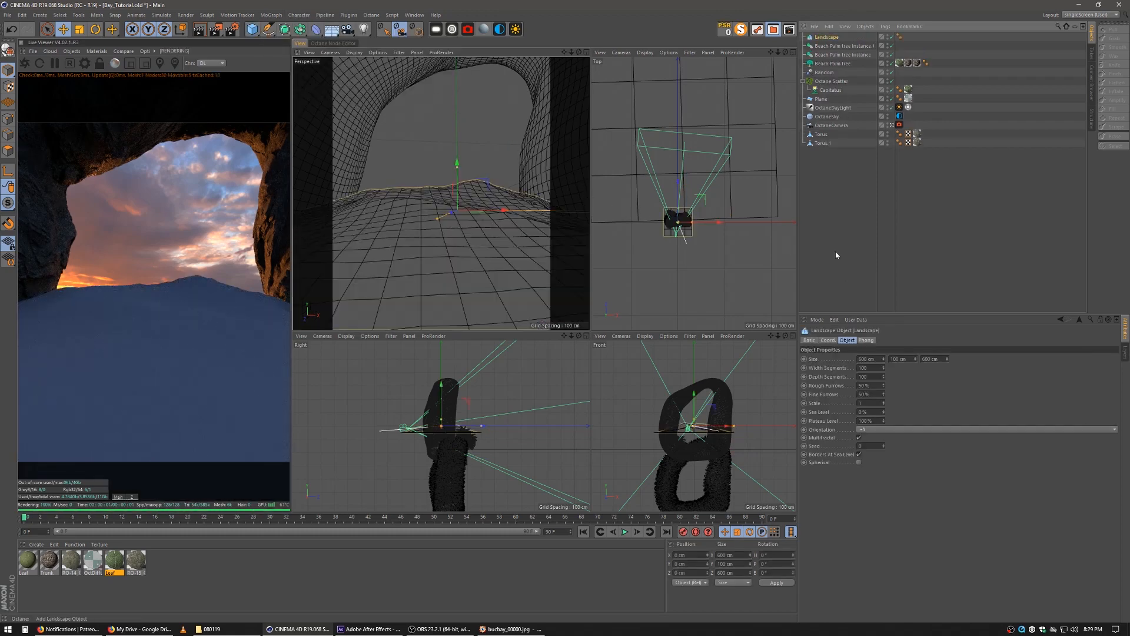
pyautogui.moveTo(730, 265); pyautogui.dragTo(710, 185)
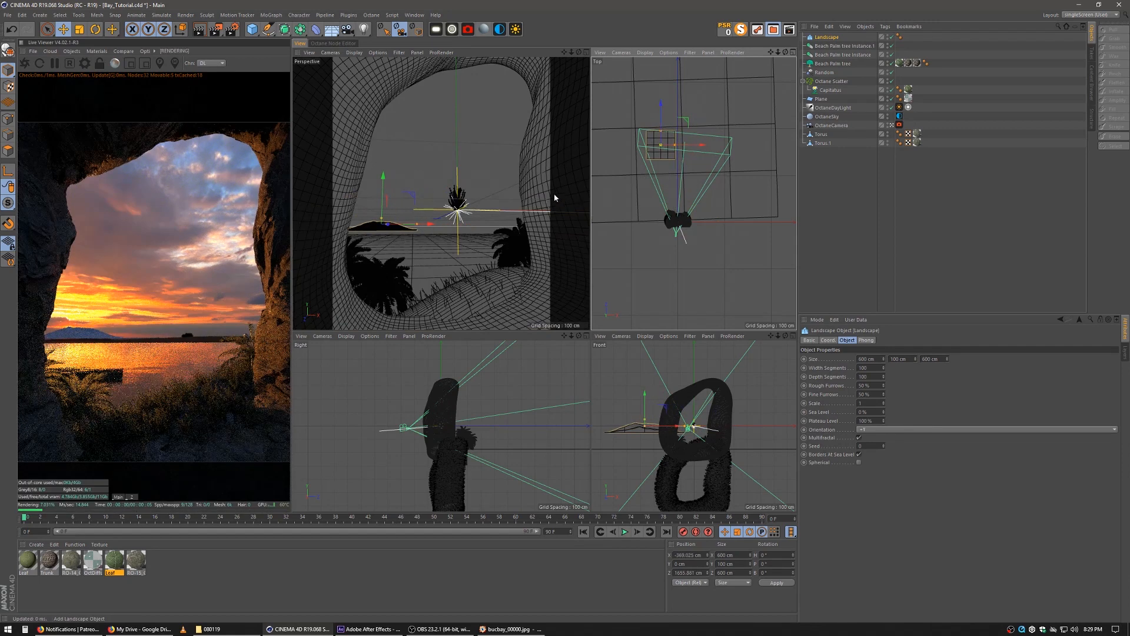
# Scale the landscape up uniformly to about 1240 cm wide, then shift it further left and lower it to about -85 cm
pyautogui.click(79, 29)
pyautogui.moveTo(385, 234); pyautogui.dragTo(384, 209)
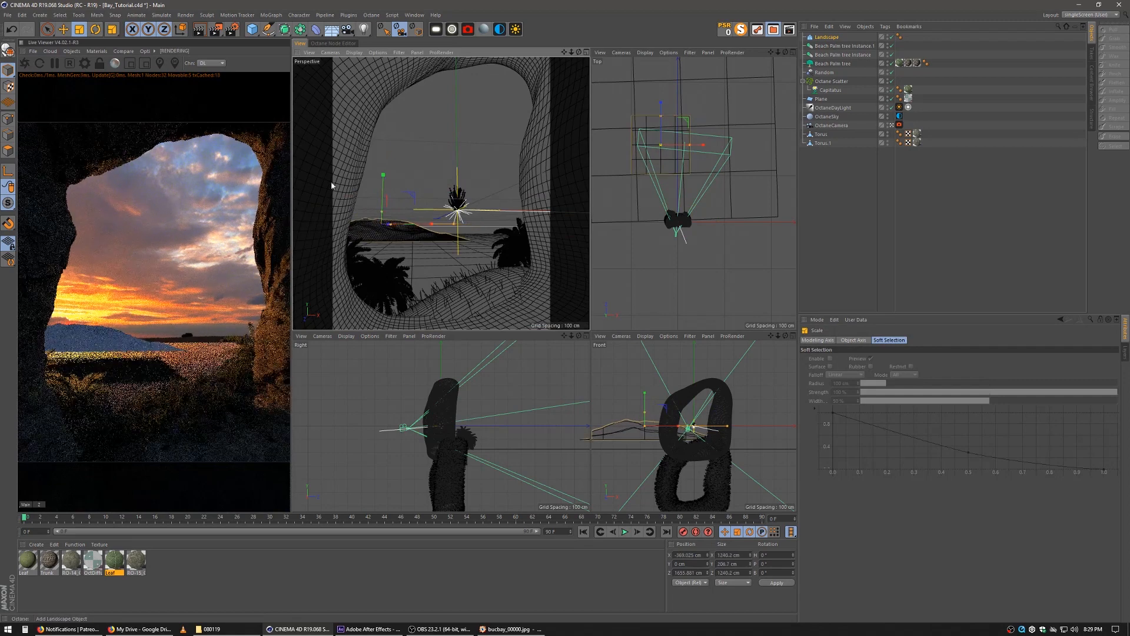
pyautogui.press('e')
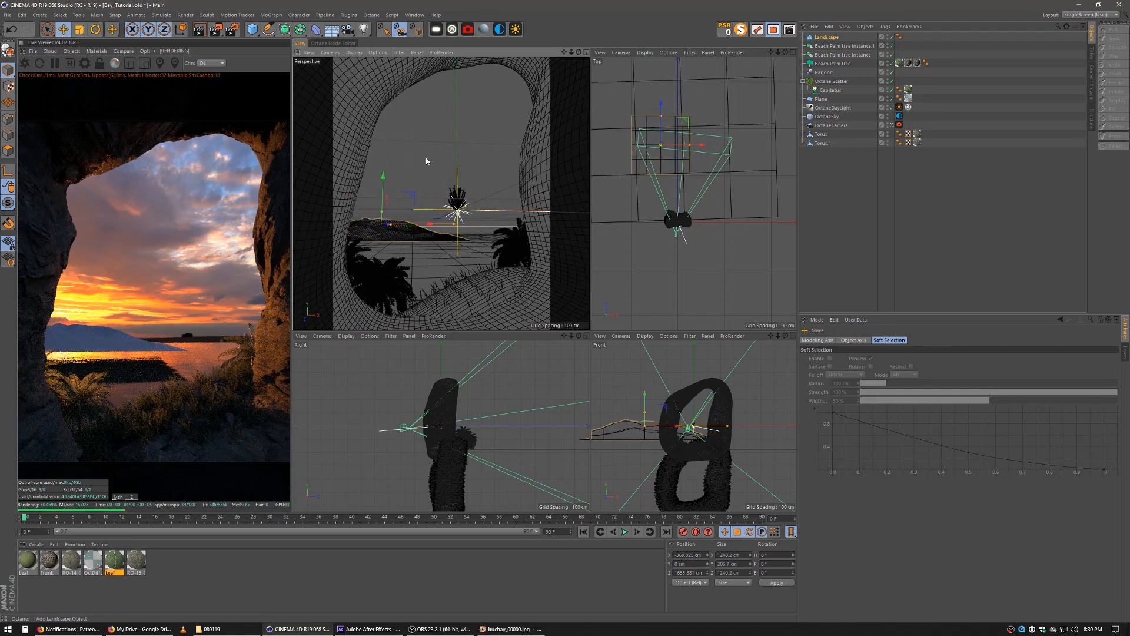
pyautogui.moveTo(425, 157); pyautogui.dragTo(410, 166)
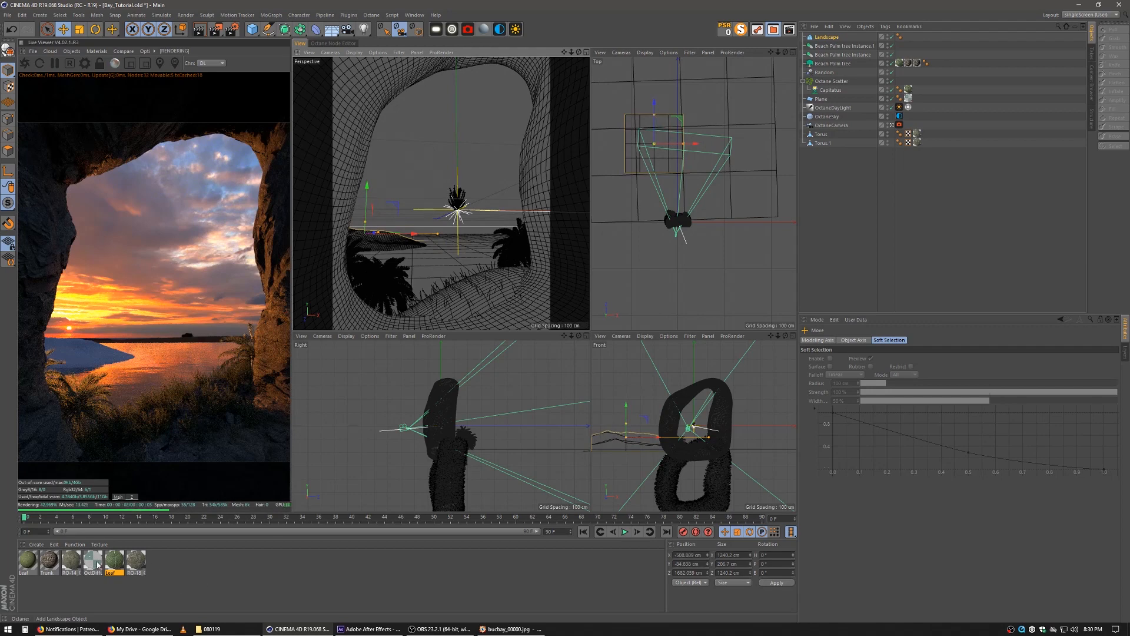
# Apply the RO-15_Octane rock material to the landscape
pyautogui.click(134, 564)
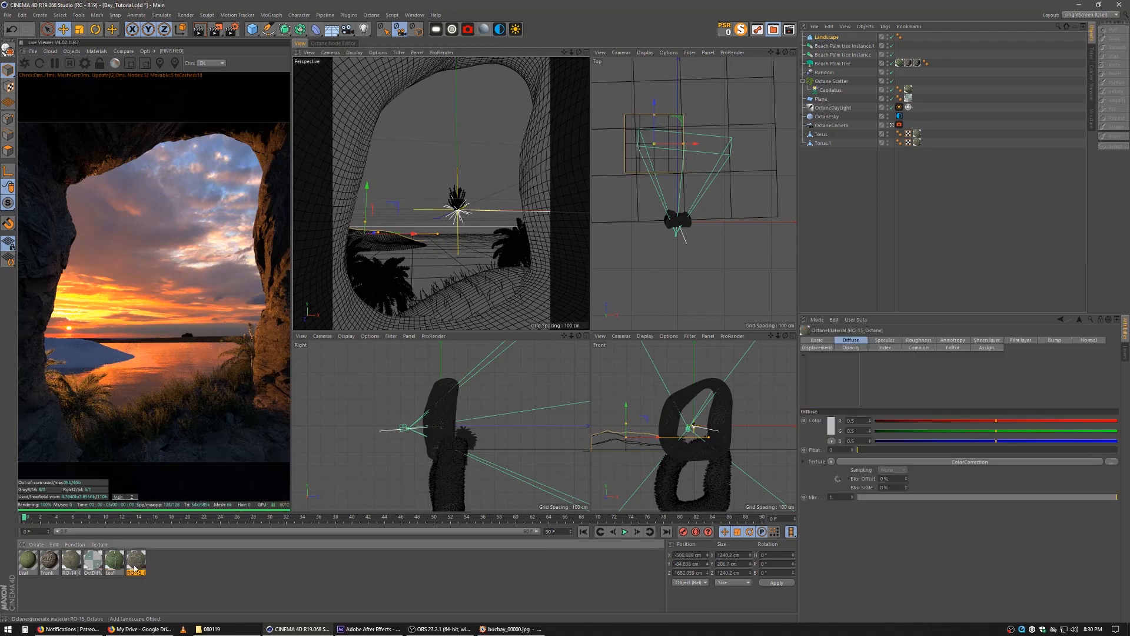
pyautogui.moveTo(164, 567); pyautogui.dragTo(827, 37)
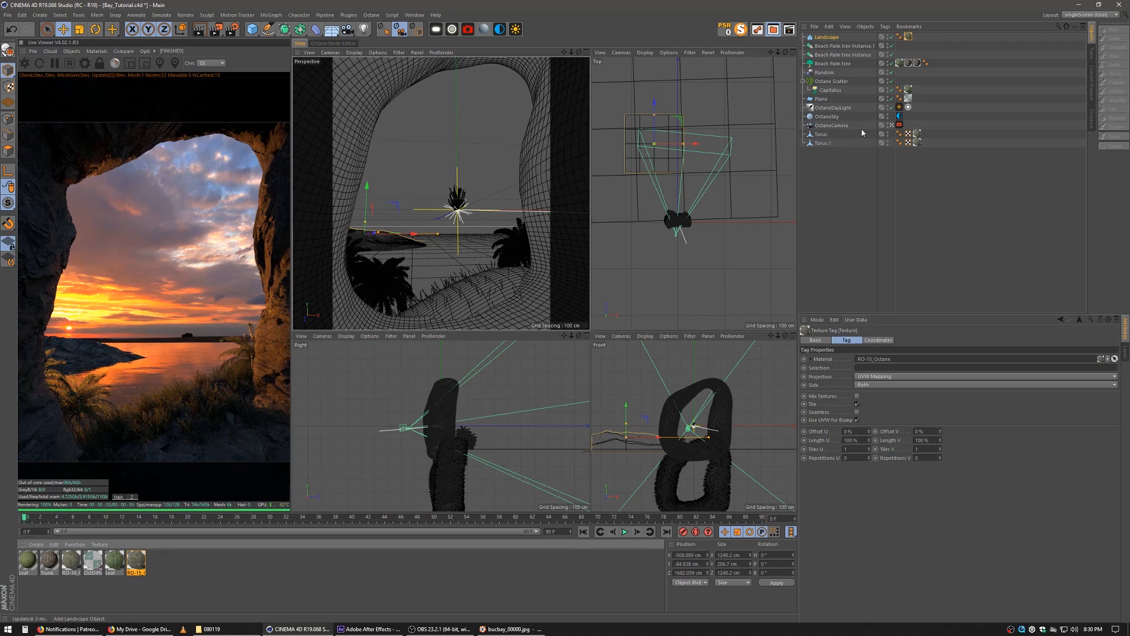
# Duplicate the Octane Scatter together with its Capitatus plant, placing the copy above the landscape in the object hierarchy
pyautogui.click(829, 90)
pyautogui.click(825, 81)
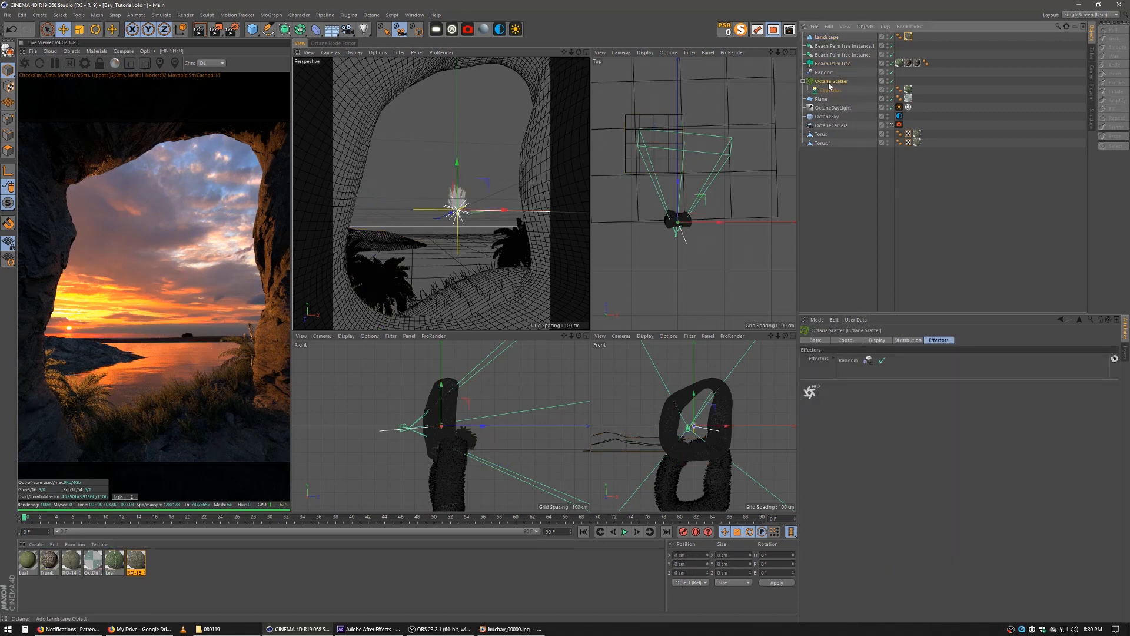
pyautogui.keyDown('ctrl'); pyautogui.moveTo(829, 83); pyautogui.dragTo(832, 33); pyautogui.keyUp('ctrl')
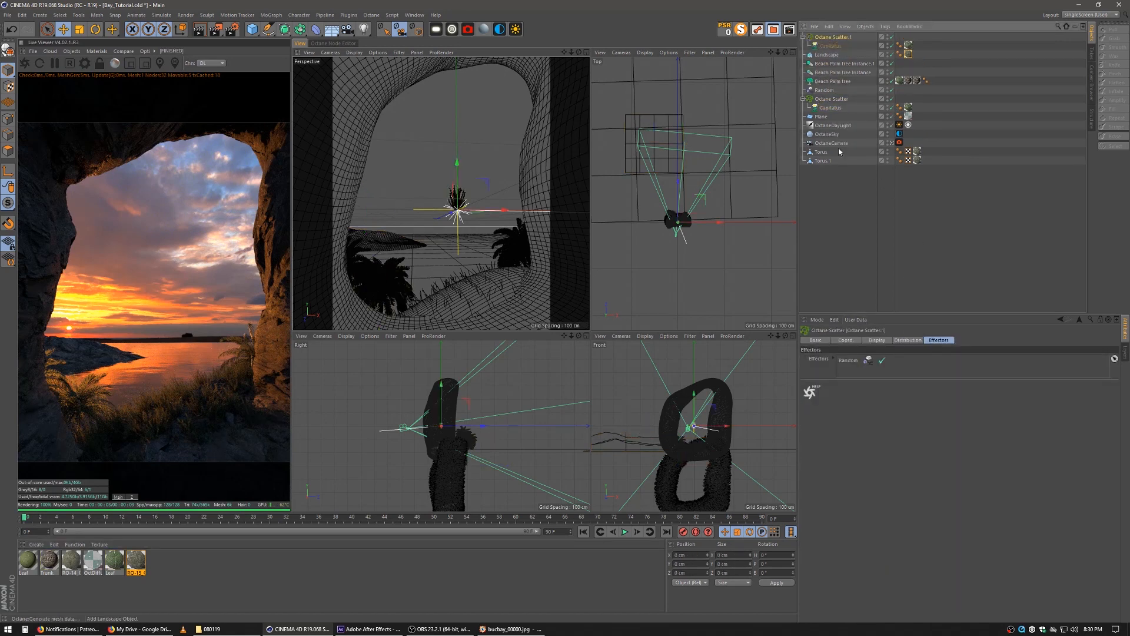
# Replace the Capitatus plant in the duplicated Octane Scatter with a copy of the Beach Palm tree
pyautogui.click(854, 214)
pyautogui.click(830, 45)
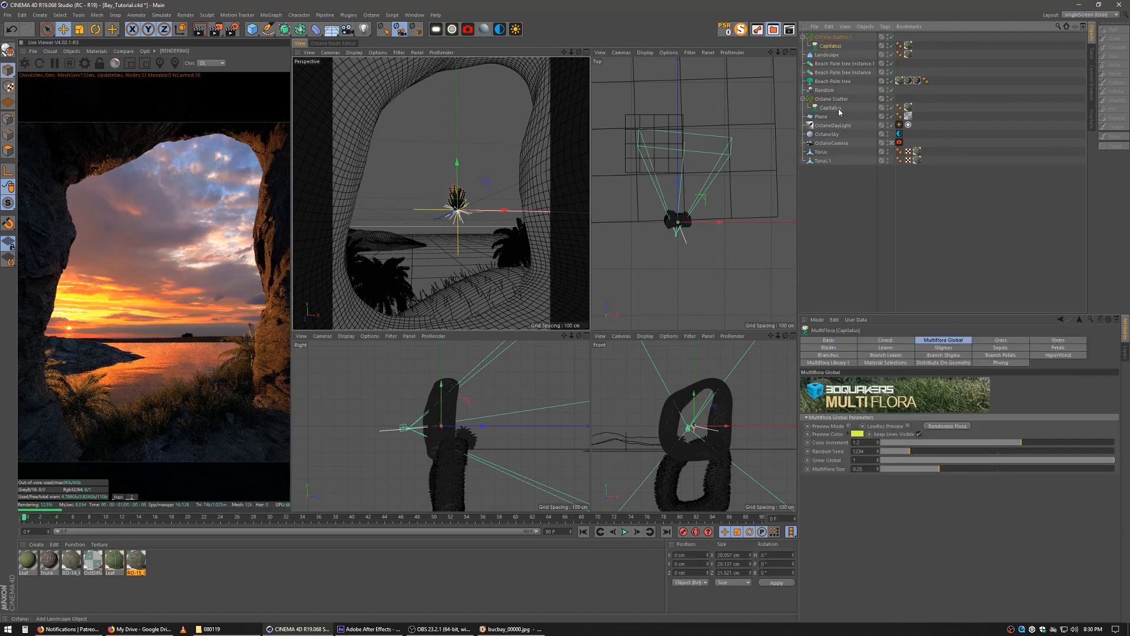
pyautogui.press('Delete')
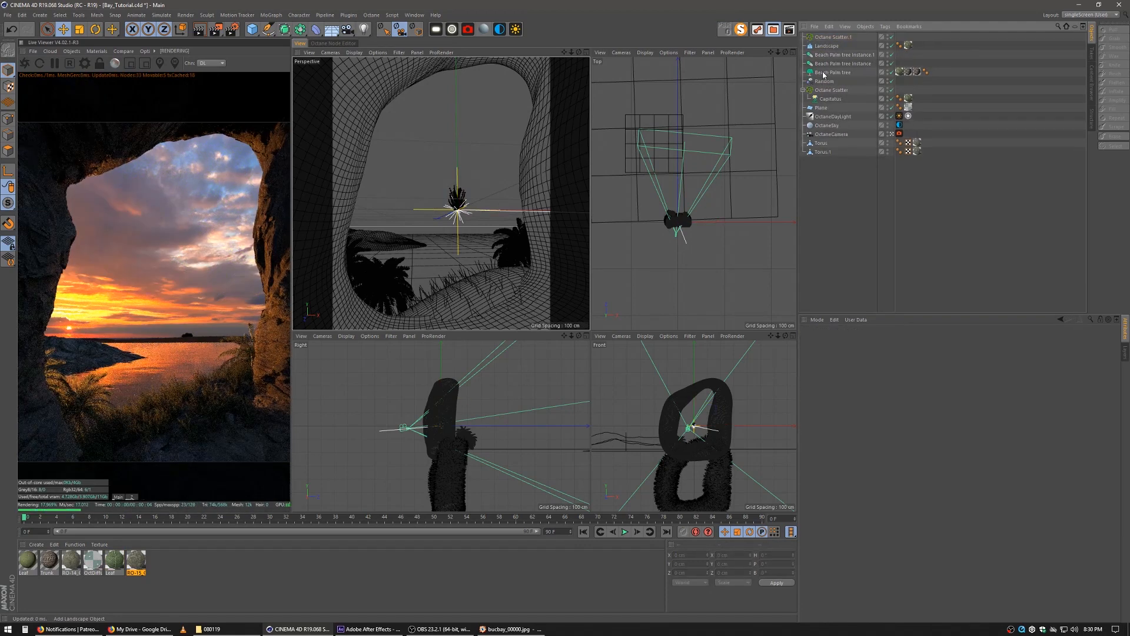
pyautogui.moveTo(824, 74); pyautogui.dragTo(834, 40)
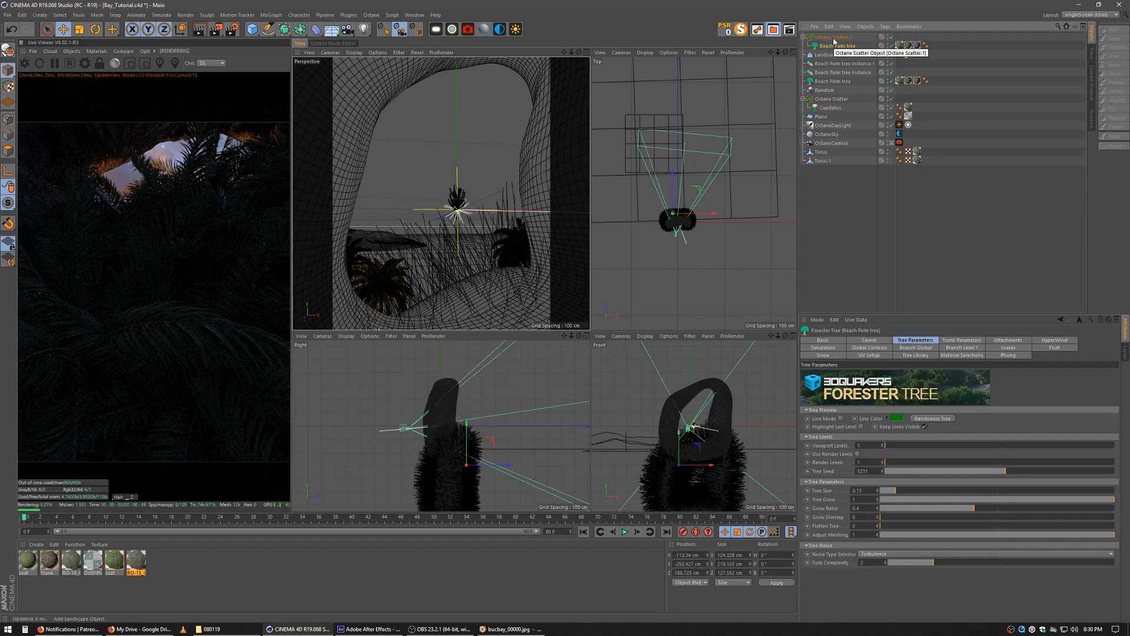
pyautogui.click(857, 235)
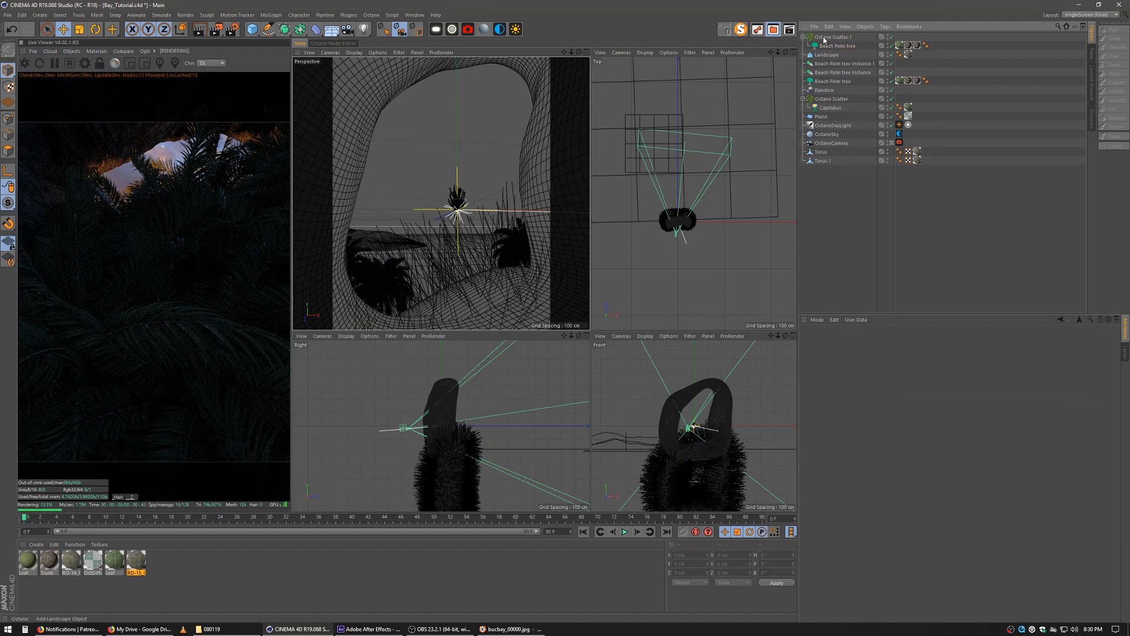
# Set the Landscape object as the distribution surface of the duplicated Octane Scatter
pyautogui.click(825, 38)
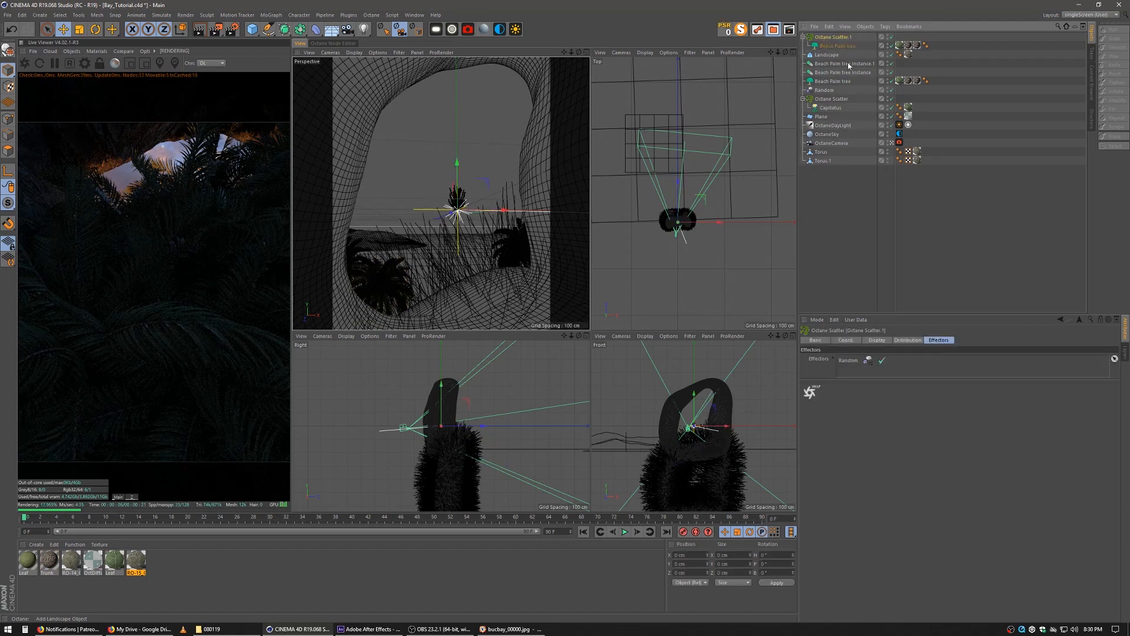
pyautogui.click(907, 341)
pyautogui.click(878, 340)
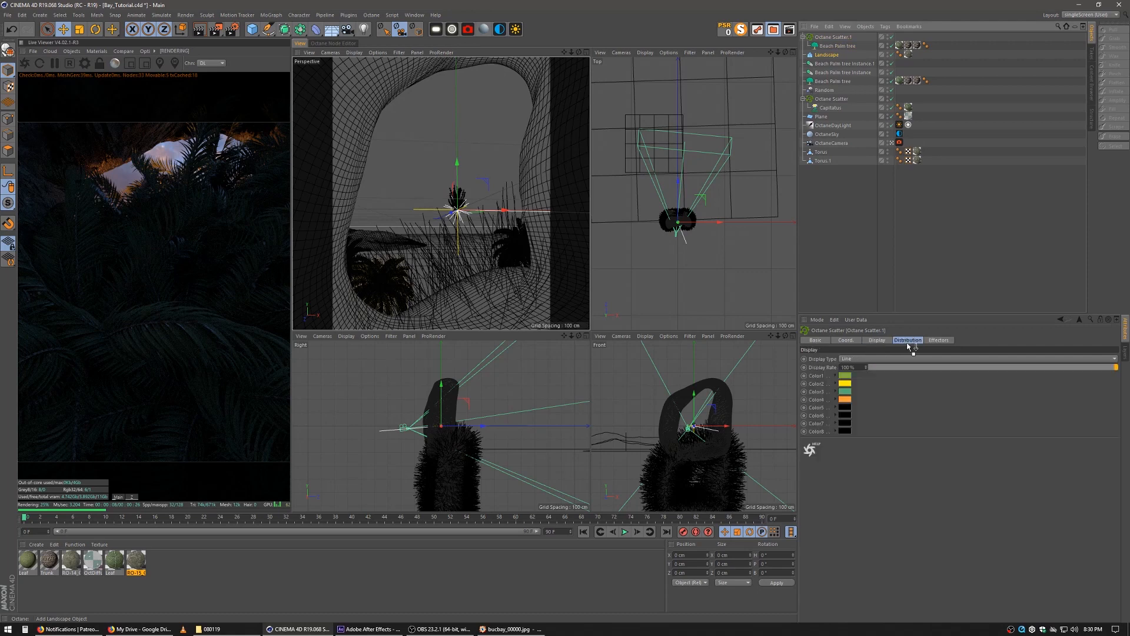
pyautogui.click(908, 340)
pyautogui.moveTo(827, 55); pyautogui.dragTo(869, 372)
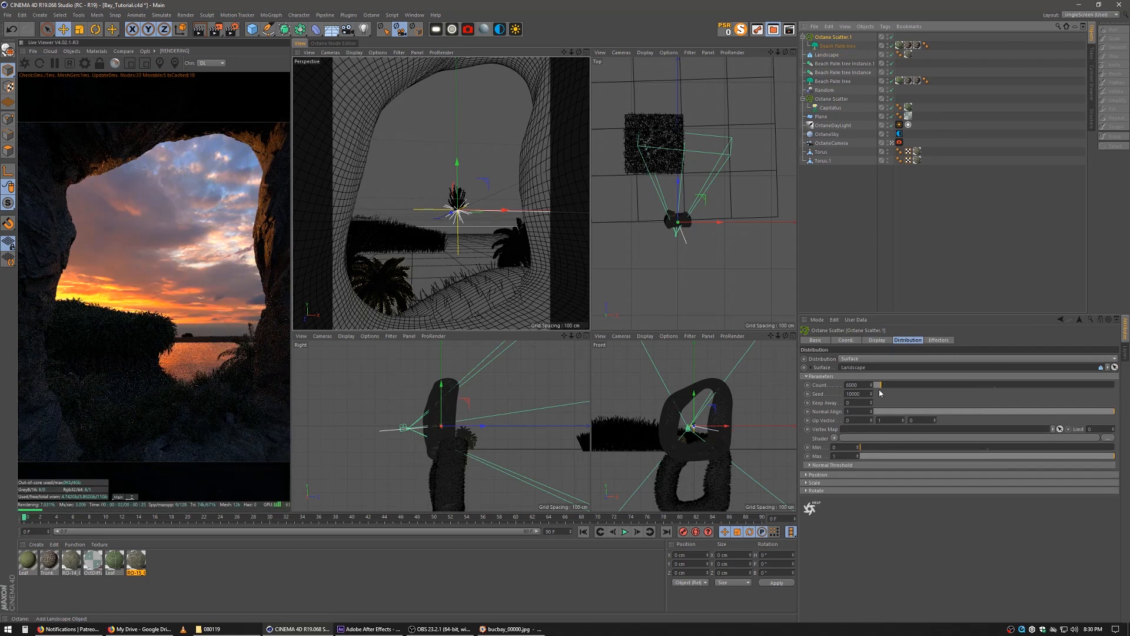
# Set the palm scatter's distribution count to 250
pyautogui.moveTo(860, 385); pyautogui.dragTo(771, 373)
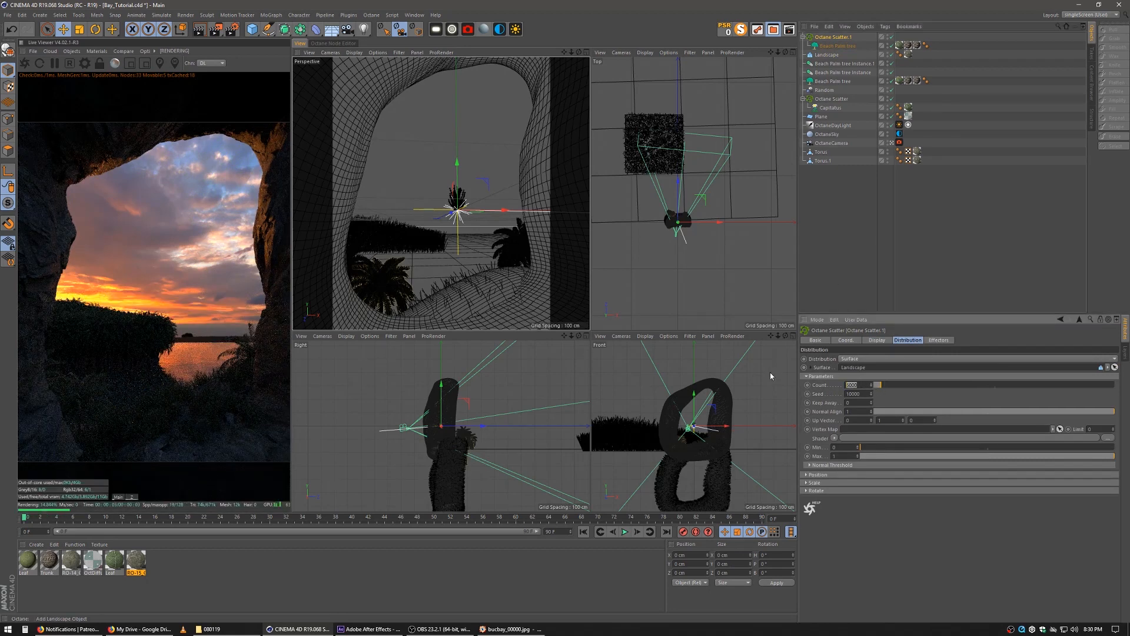
pyautogui.write('250')
pyautogui.press('Return')
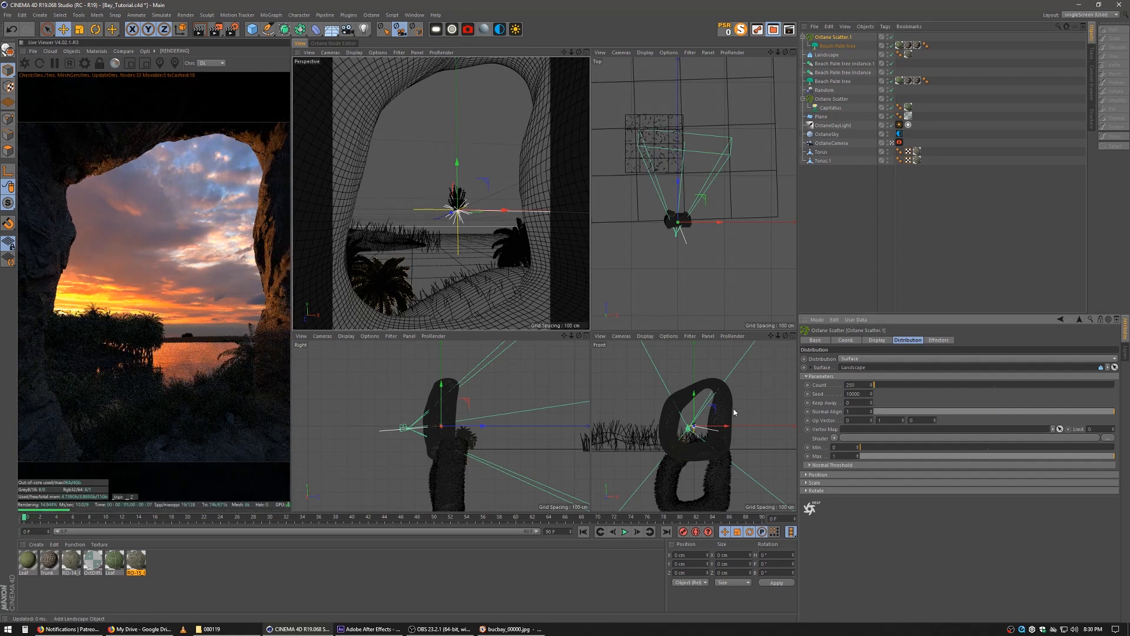
# Reduce the scattered palm tree's Tree Size to 0.07
pyautogui.click(838, 46)
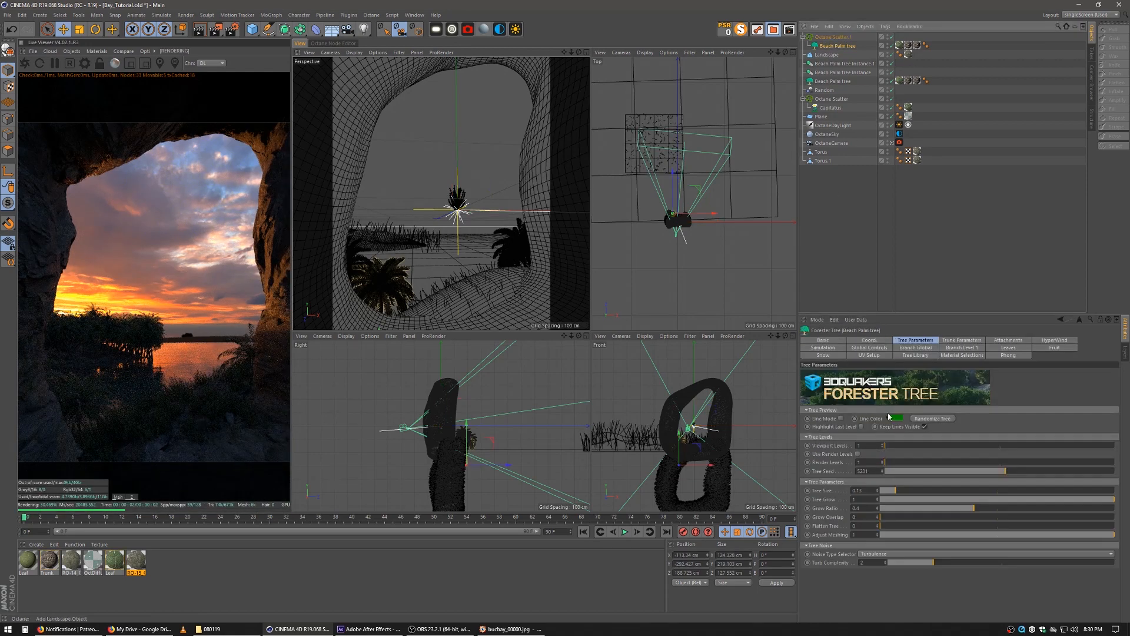
pyautogui.moveTo(895, 492); pyautogui.dragTo(884, 491)
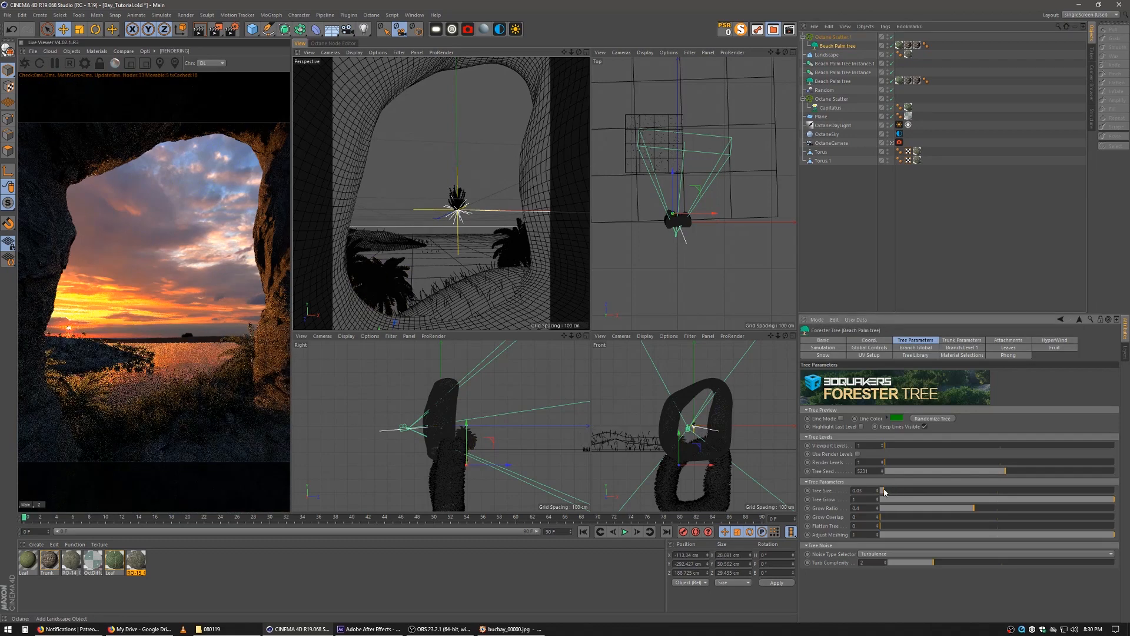
pyautogui.moveTo(885, 492); pyautogui.dragTo(892, 494)
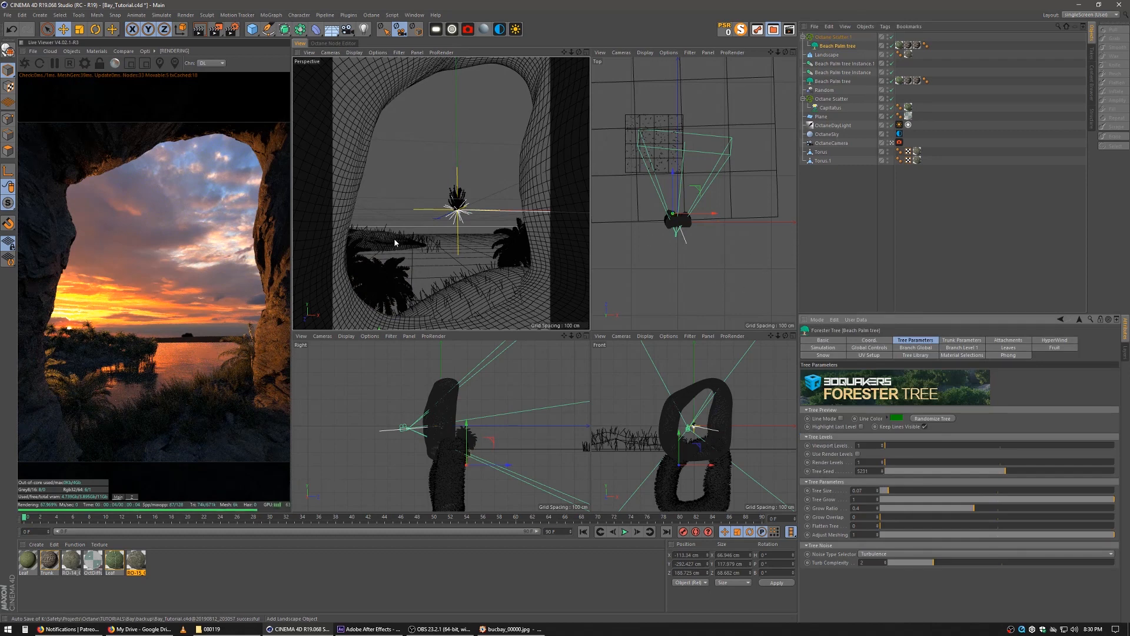
pyautogui.click(825, 227)
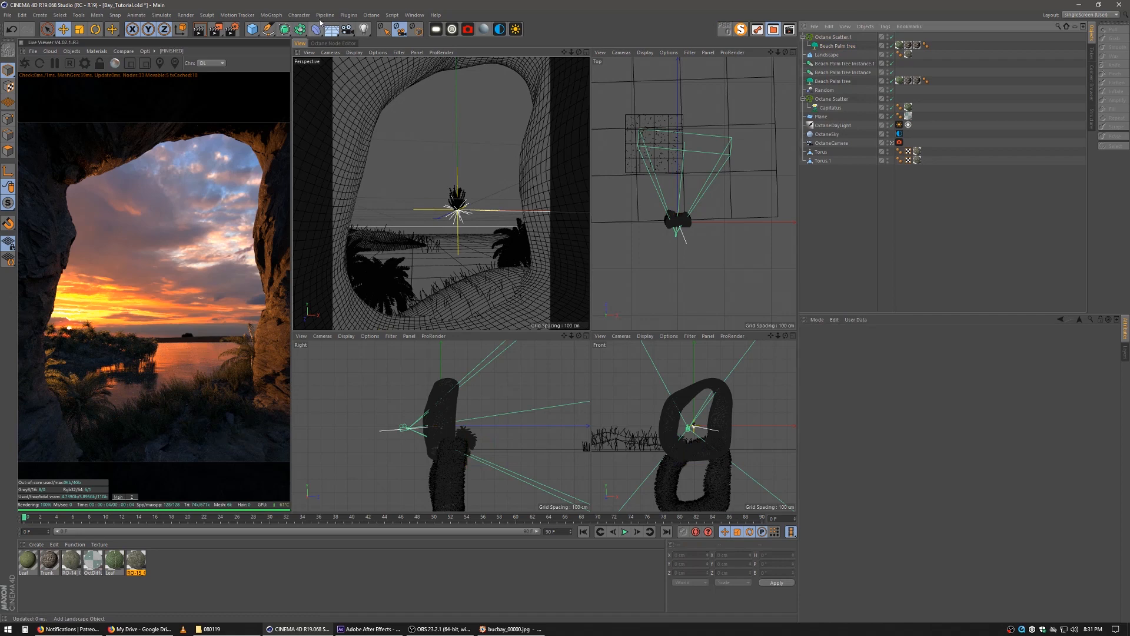
# Add a MoGraph Plain effector and make it a child of the water Plane
pyautogui.click(278, 16)
pyautogui.moveTo(279, 29)
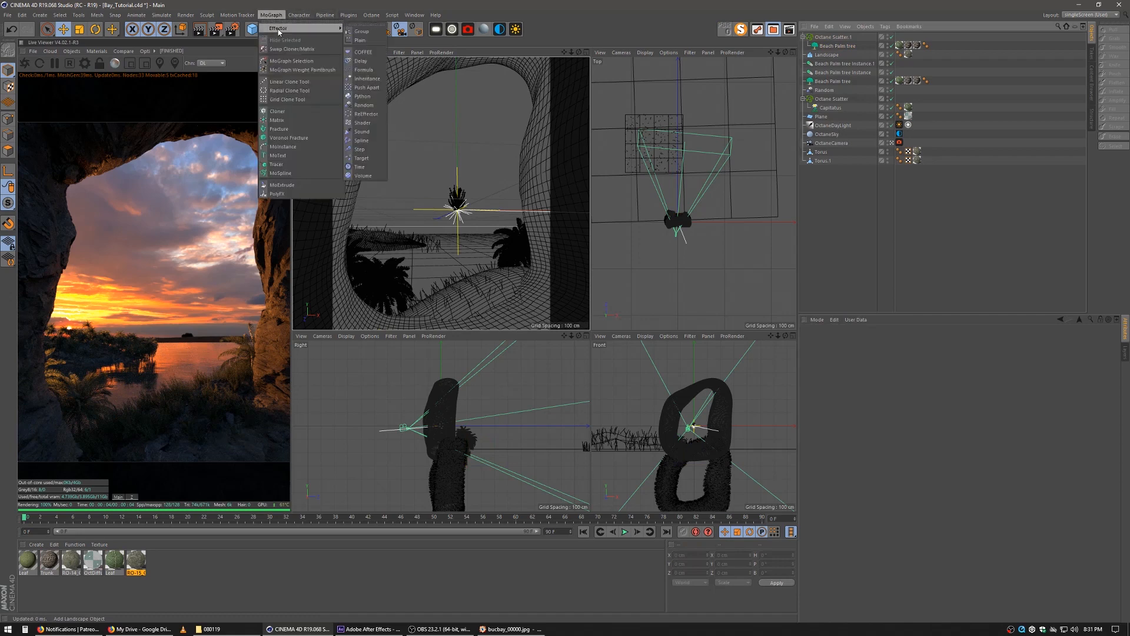
pyautogui.click(359, 40)
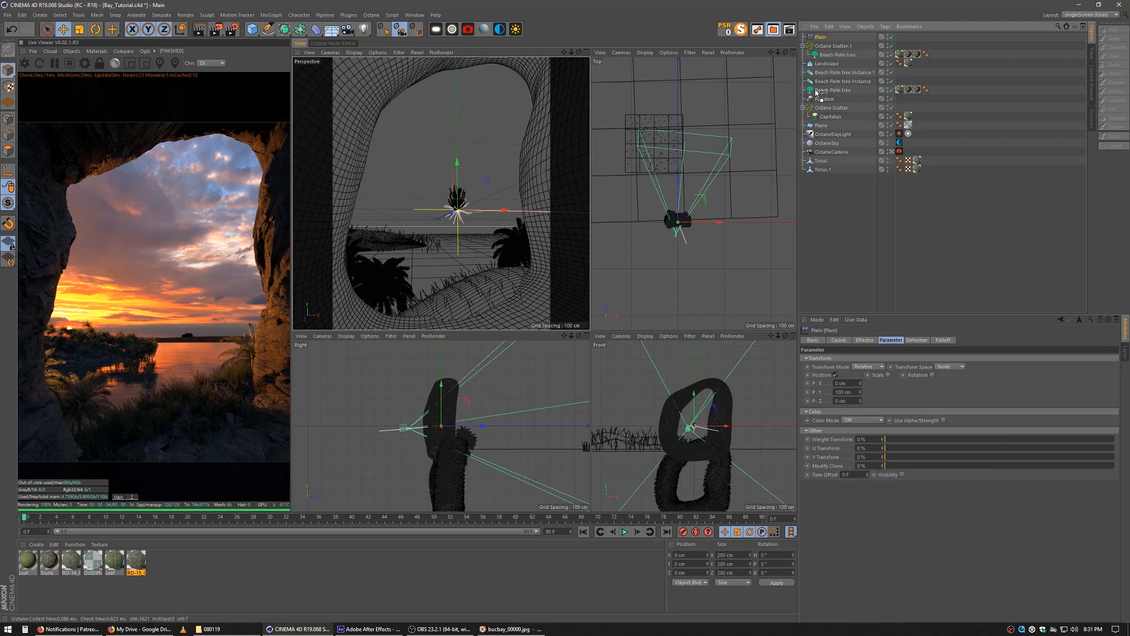
pyautogui.moveTo(817, 126); pyautogui.dragTo(819, 126)
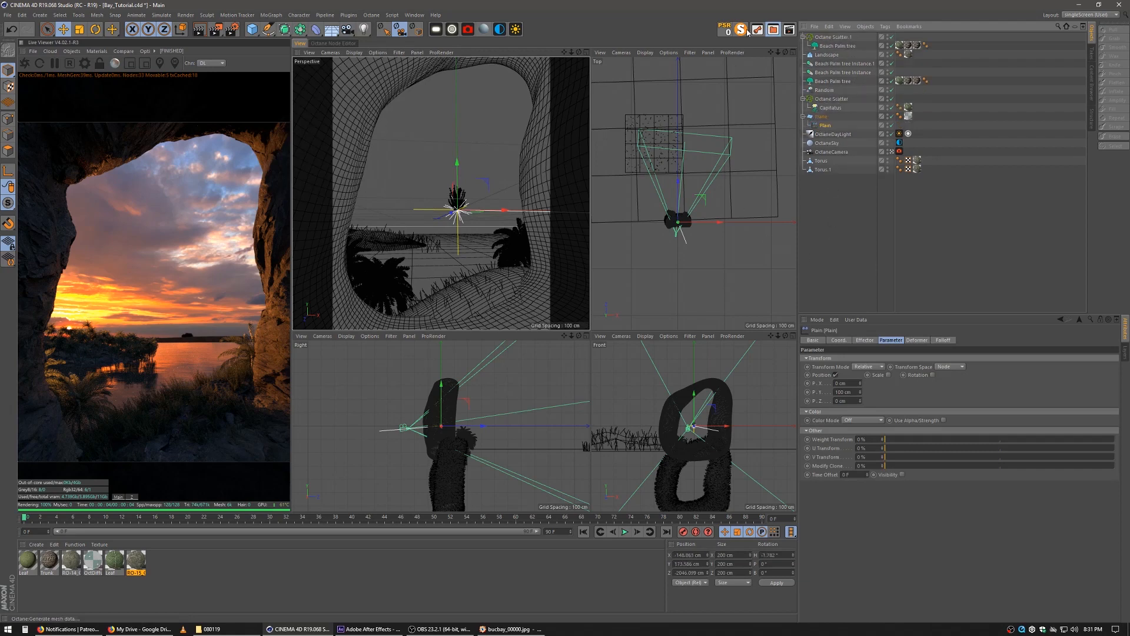
# Zero the Plain effector on the Plane, unparent it to the top of the hierarchy, and switch its transform from position to scale
pyautogui.click(724, 30)
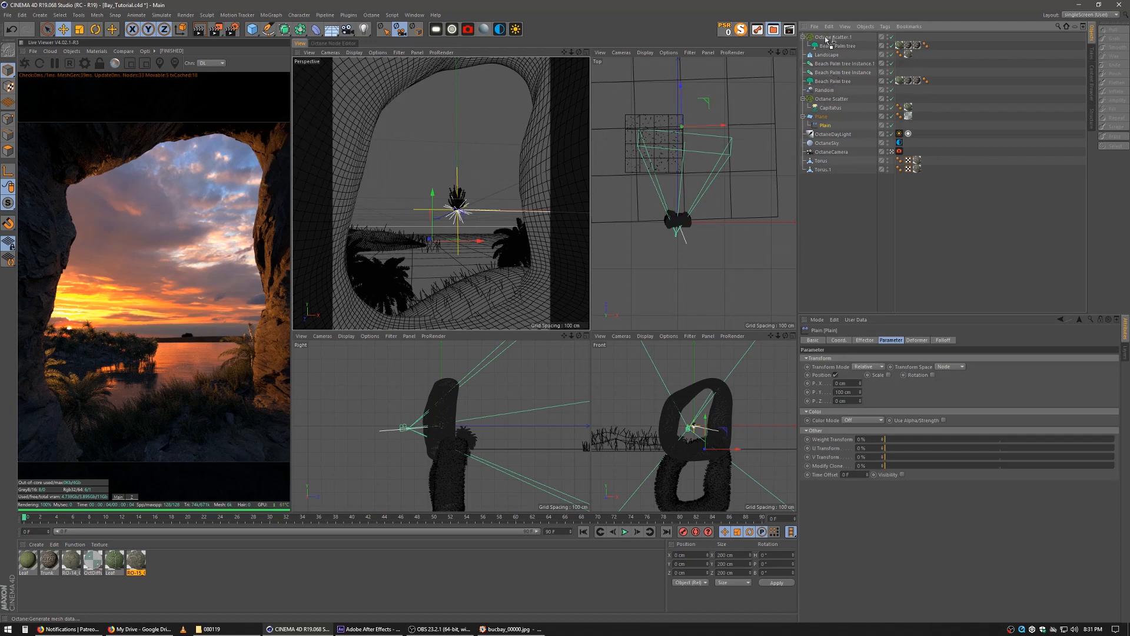
pyautogui.moveTo(826, 37); pyautogui.dragTo(826, 36)
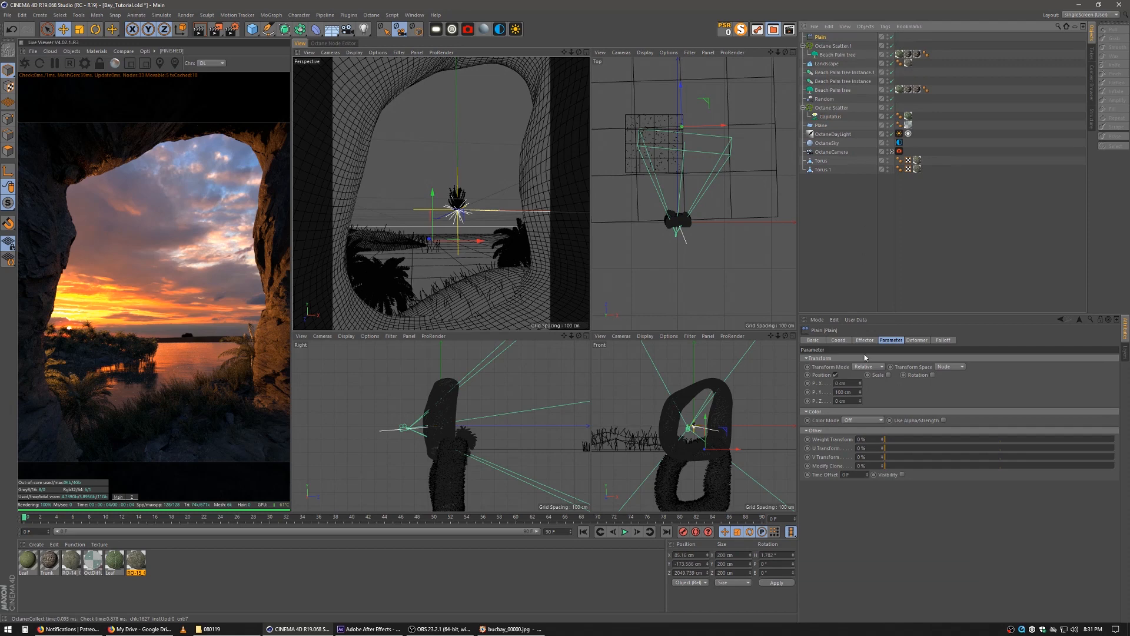
pyautogui.click(834, 375)
pyautogui.click(889, 375)
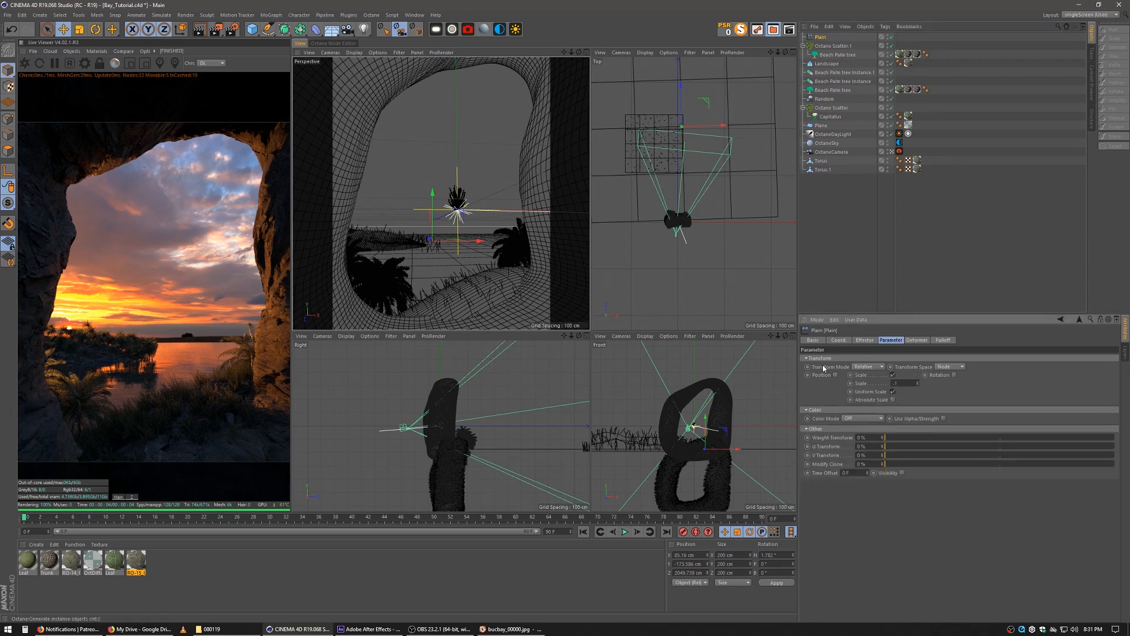
# Give the Plain effector a linear falloff oriented to +Y with a Y size of 5 cm
pyautogui.click(943, 340)
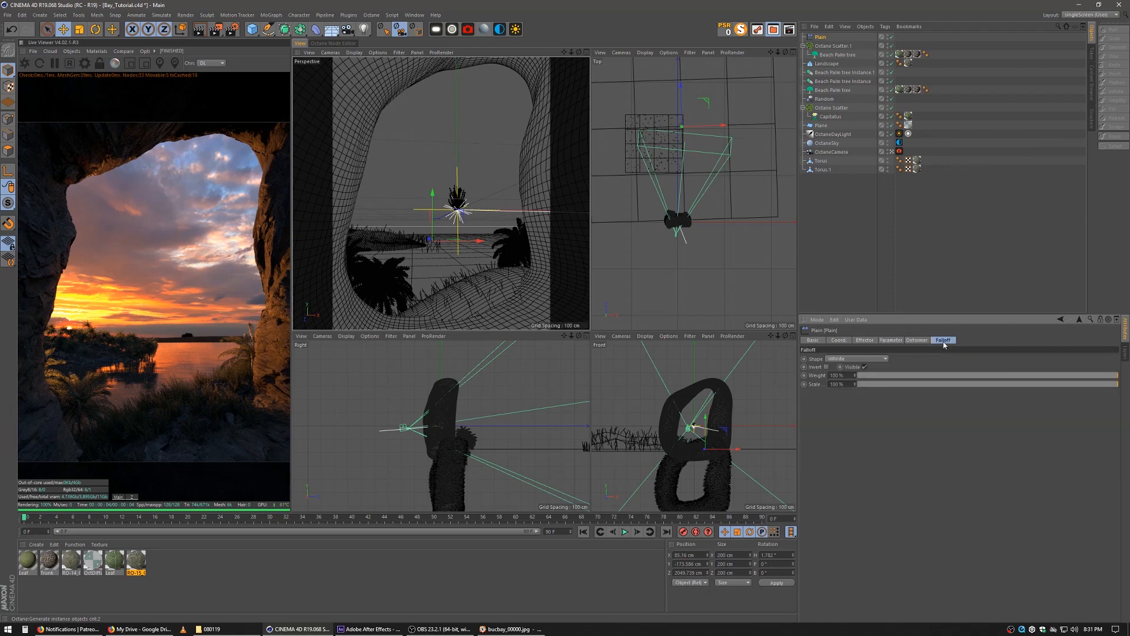
pyautogui.click(852, 358)
pyautogui.click(850, 413)
pyautogui.click(850, 411)
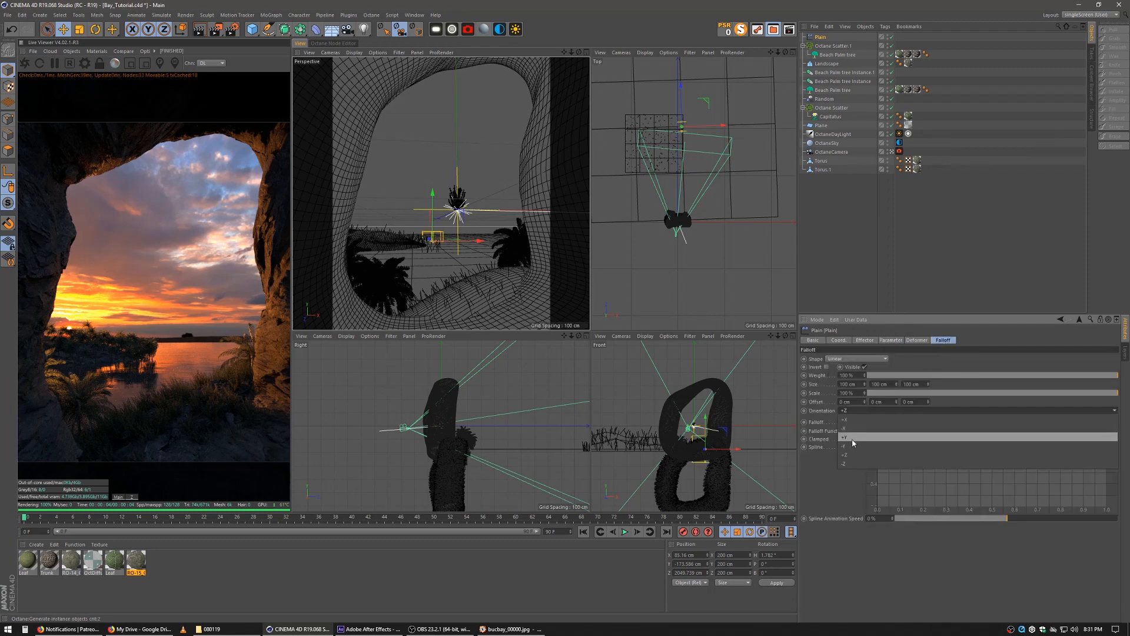
pyautogui.click(853, 441)
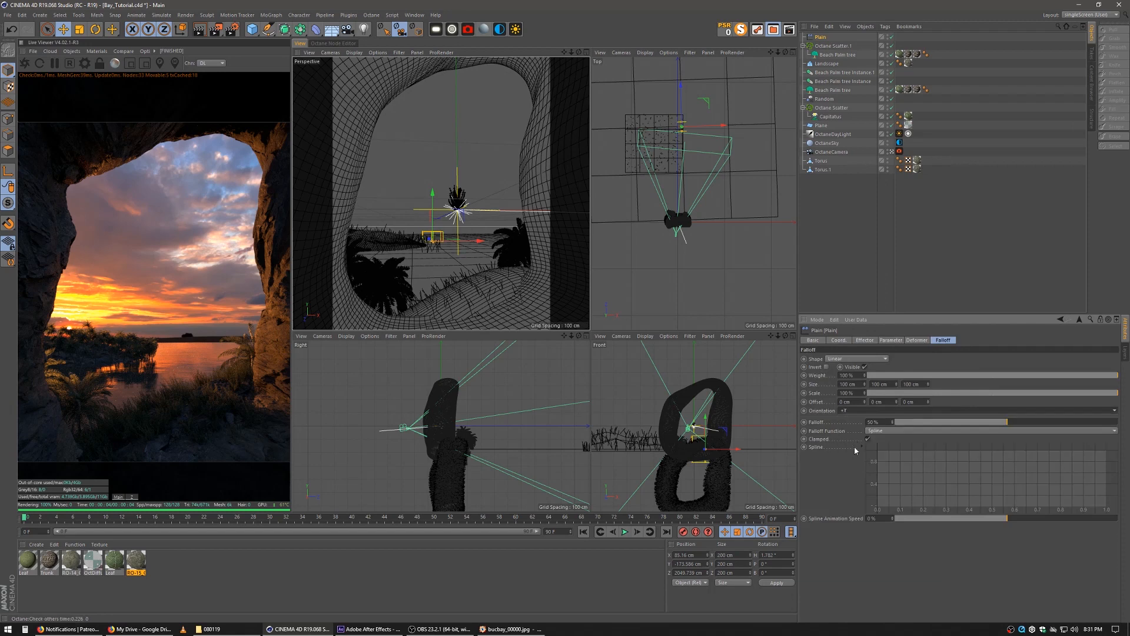
pyautogui.click(890, 385)
pyautogui.write('5')
pyautogui.press('Return')
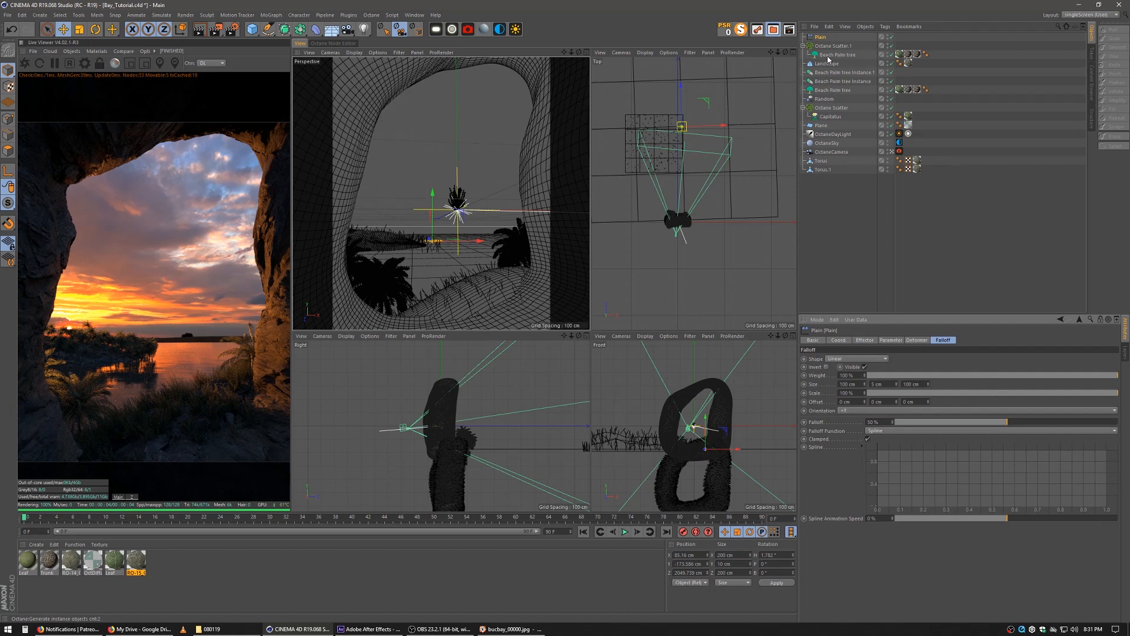
# Add the Plain effector to the effectors of Octane Scatter 1
pyautogui.click(831, 46)
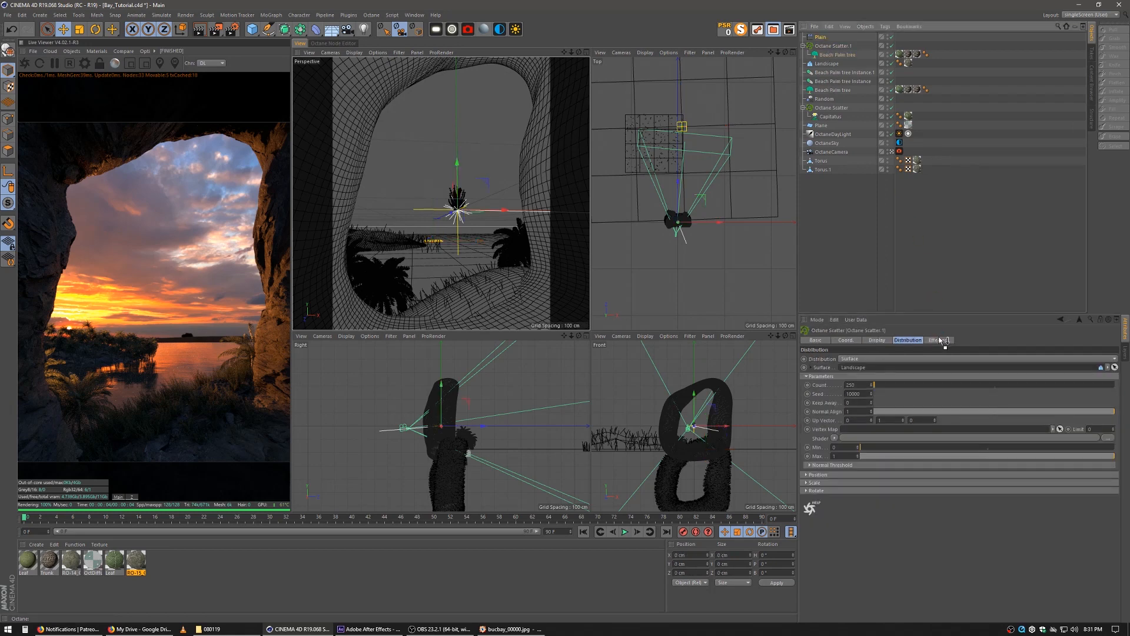
pyautogui.click(939, 340)
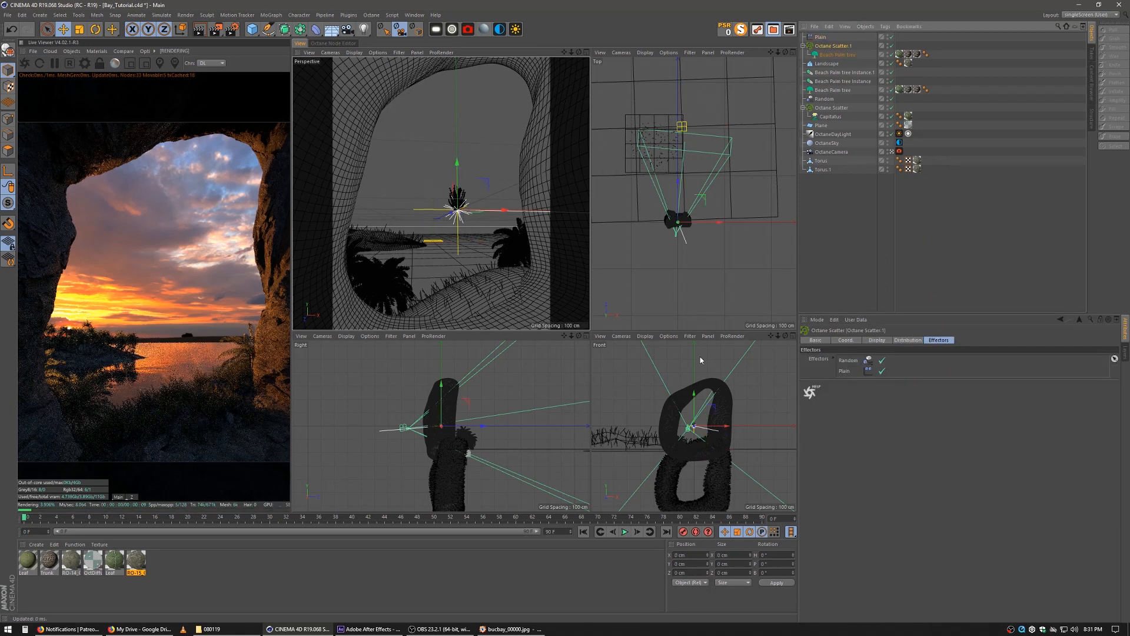
# Raise the Landscape object to a Y position of about -43 cm
pyautogui.click(364, 240)
pyautogui.moveTo(365, 225)
pyautogui.mouseDown()
pyautogui.moveTo(380, 198)
pyautogui.moveTo(368, 184)
pyautogui.moveTo(368, 205)
pyautogui.mouseUp()
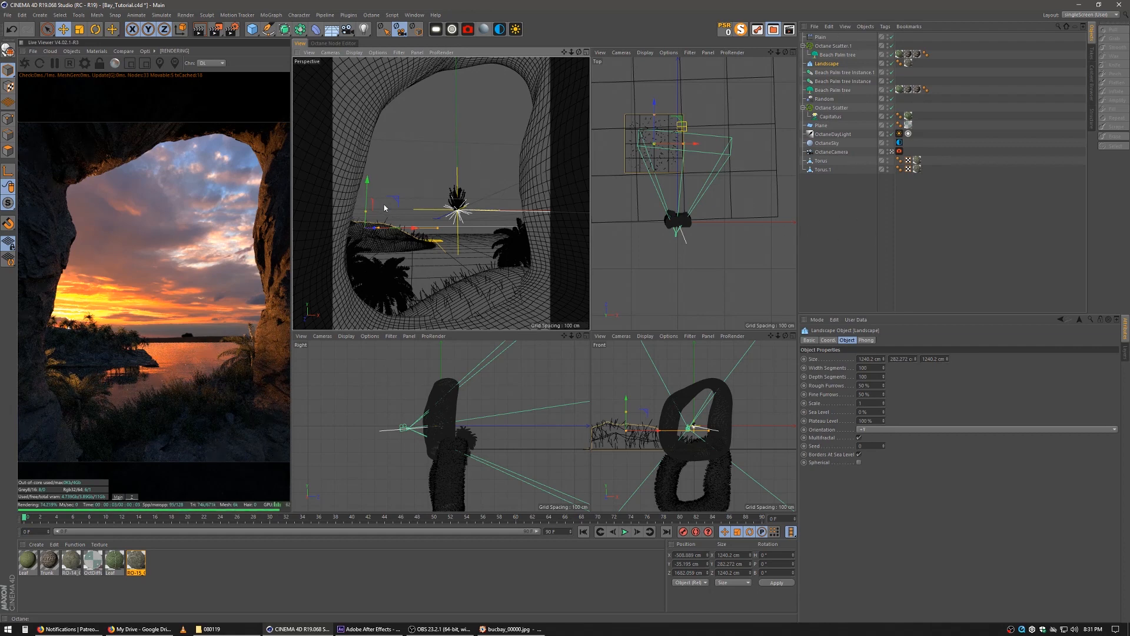
pyautogui.moveTo(367, 203); pyautogui.dragTo(367, 207)
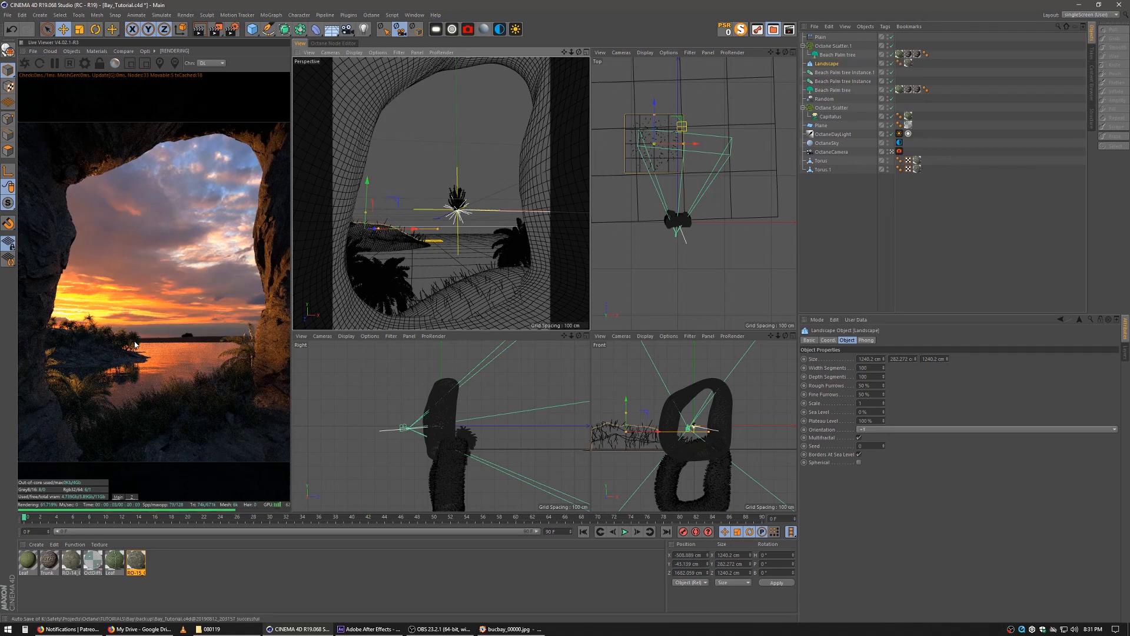
# Reduce the Normal Align value of Octane Scatter 1 to about 0.03
pyautogui.click(833, 46)
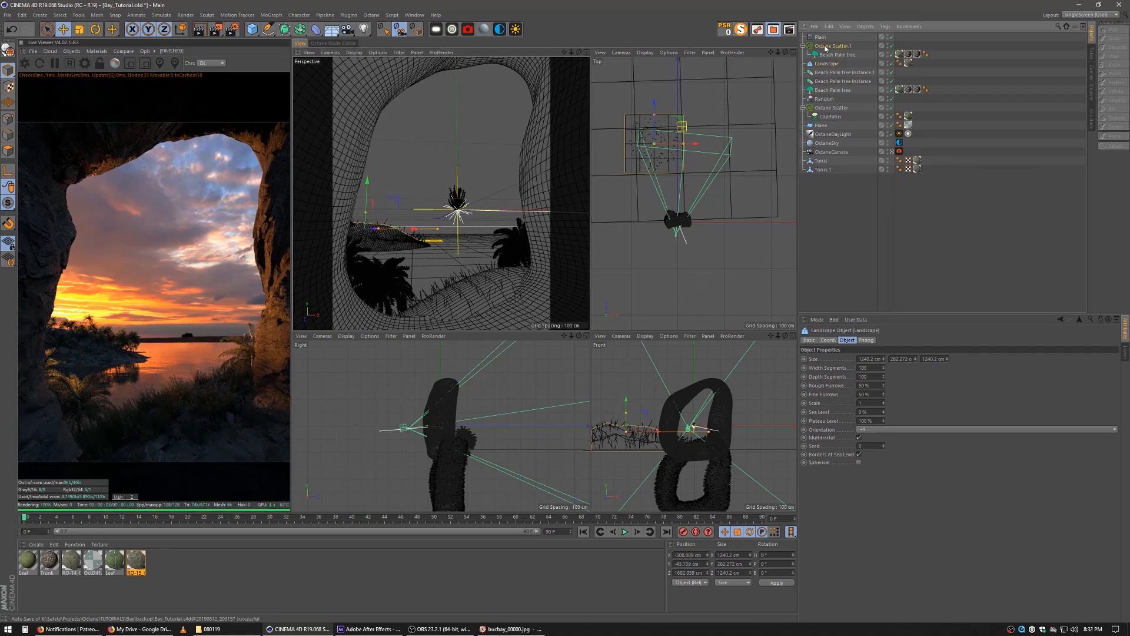
pyautogui.click(904, 341)
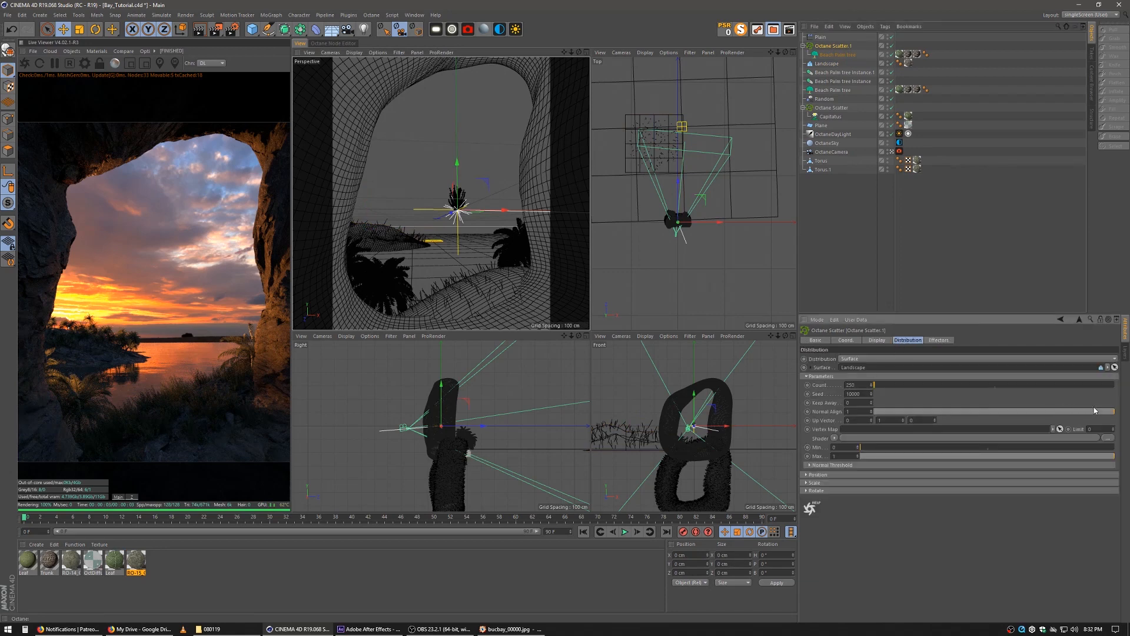
pyautogui.moveTo(1096, 411); pyautogui.dragTo(920, 410)
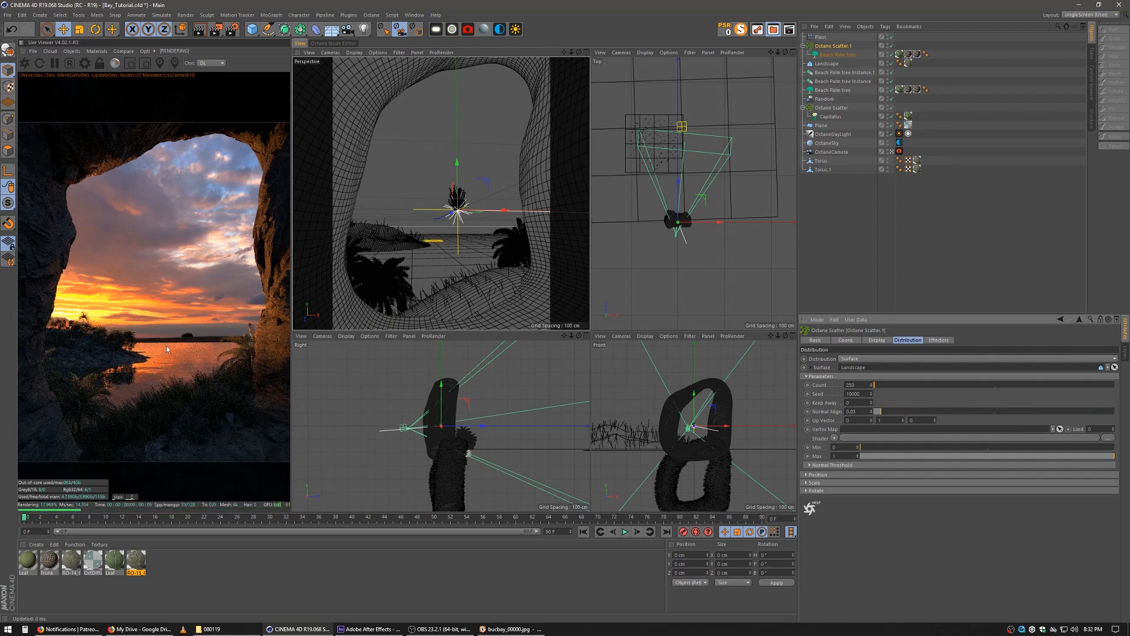
# Set the Tree Size of the Beach Palm tree inside Octane Scatter 1 to 0.08
pyautogui.click(831, 55)
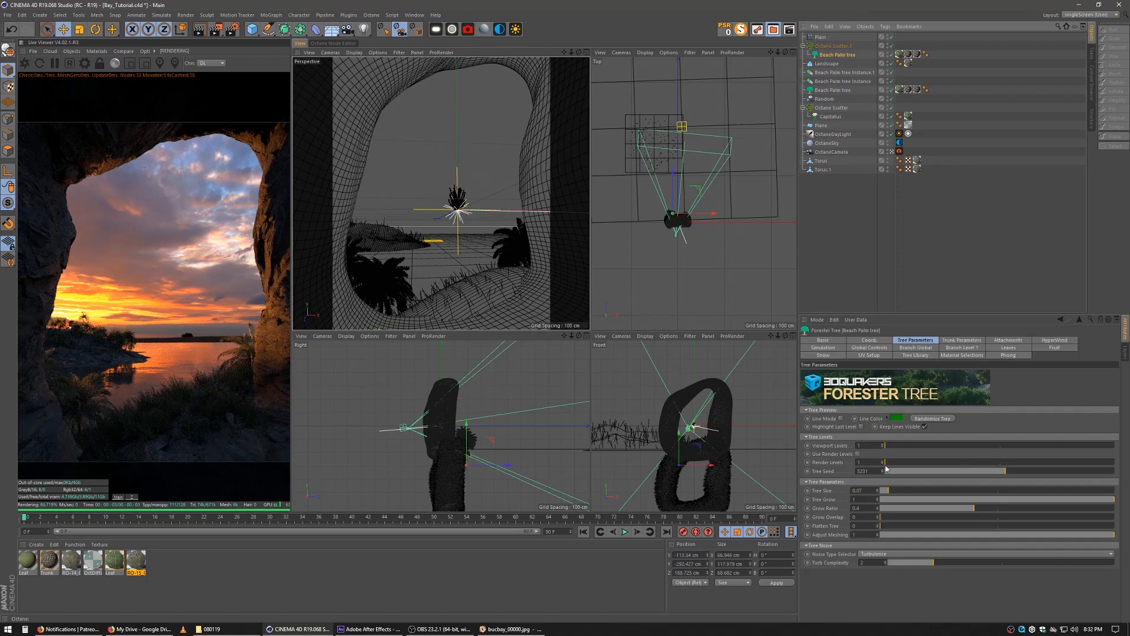
pyautogui.moveTo(887, 492); pyautogui.dragTo(889, 493)
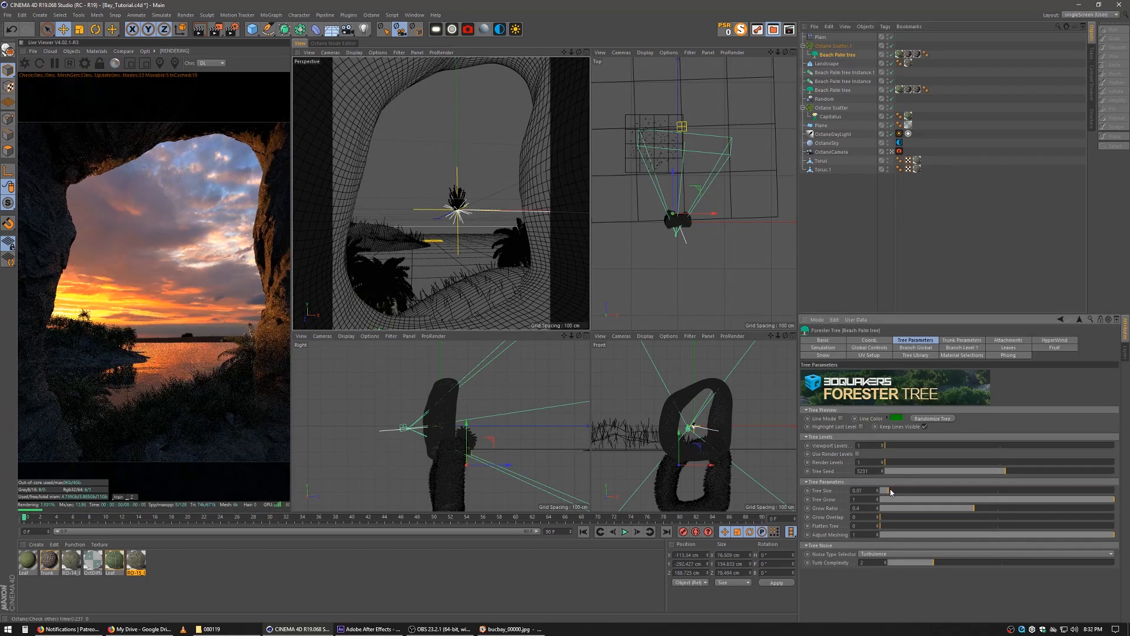
pyautogui.scroll(-1, 891, 492)
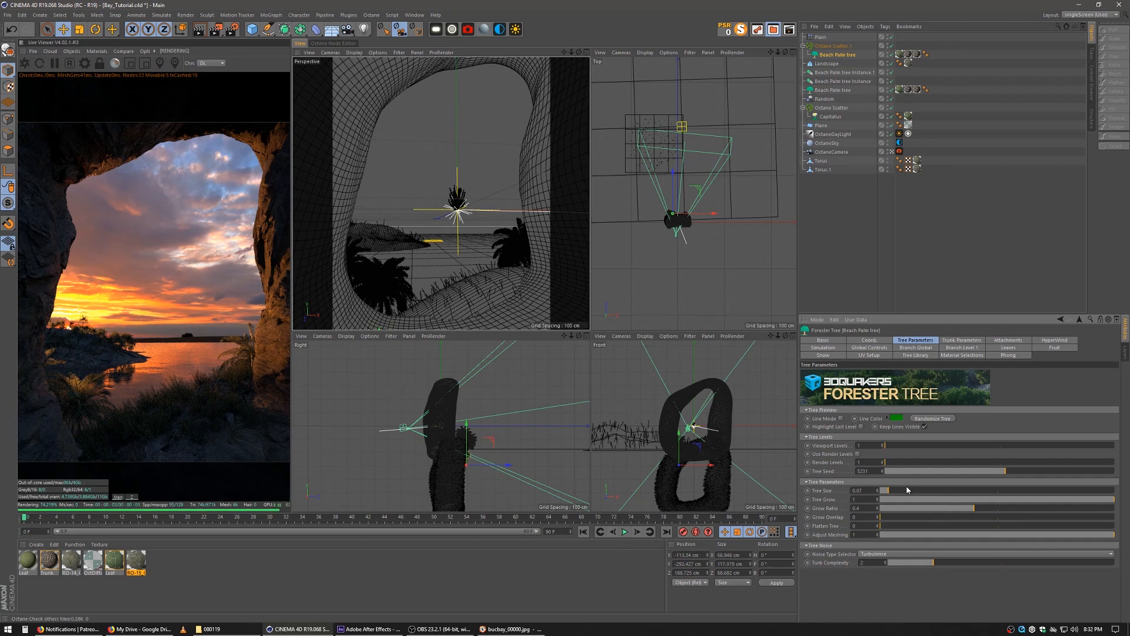
pyautogui.scroll(1, 907, 490)
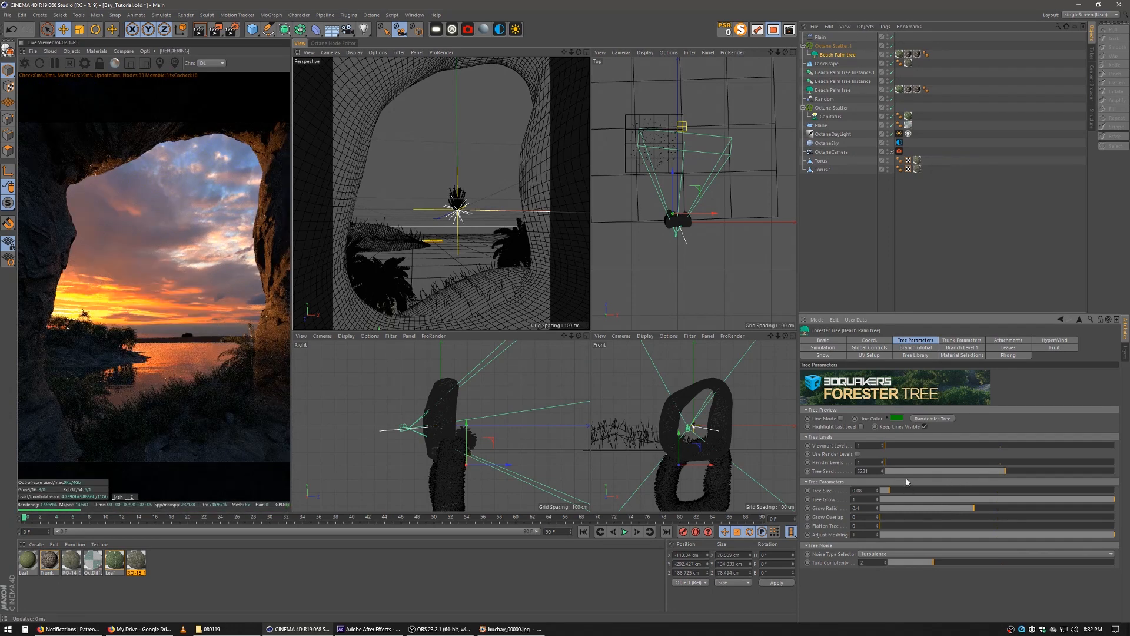
# Set the distribution count of Octane Scatter 1 to 350 and clear the object selection
pyautogui.click(822, 45)
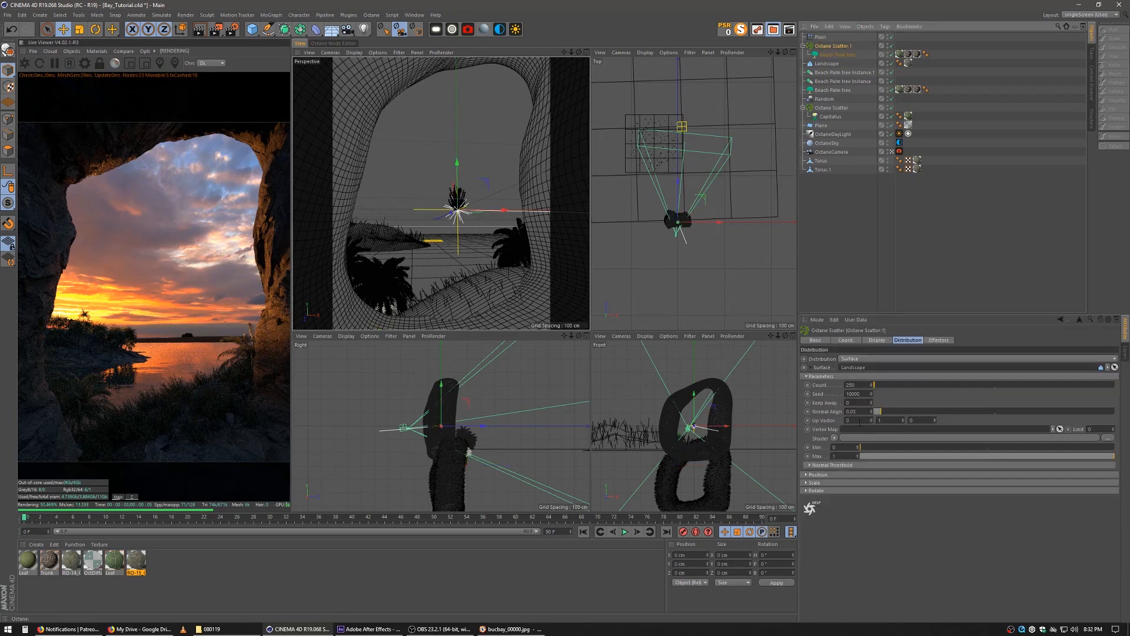
pyautogui.moveTo(850, 387); pyautogui.dragTo(825, 390)
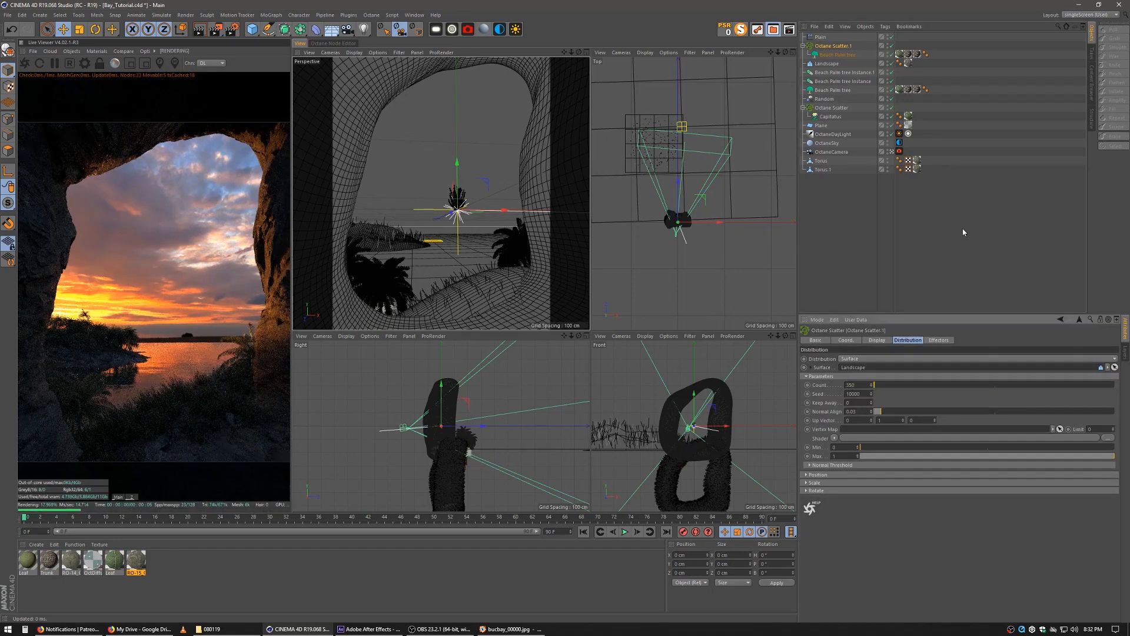
pyautogui.click(839, 214)
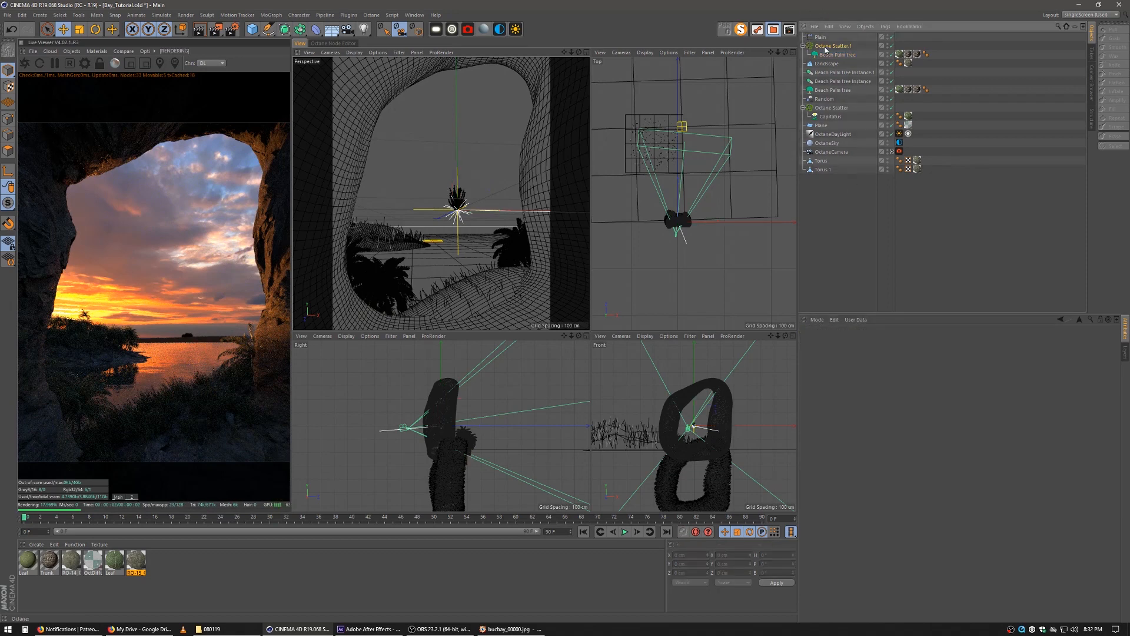
# Duplicate the Random effector and use the copy instead of the original in the effectors of Octane Scatter 1
pyautogui.click(811, 100)
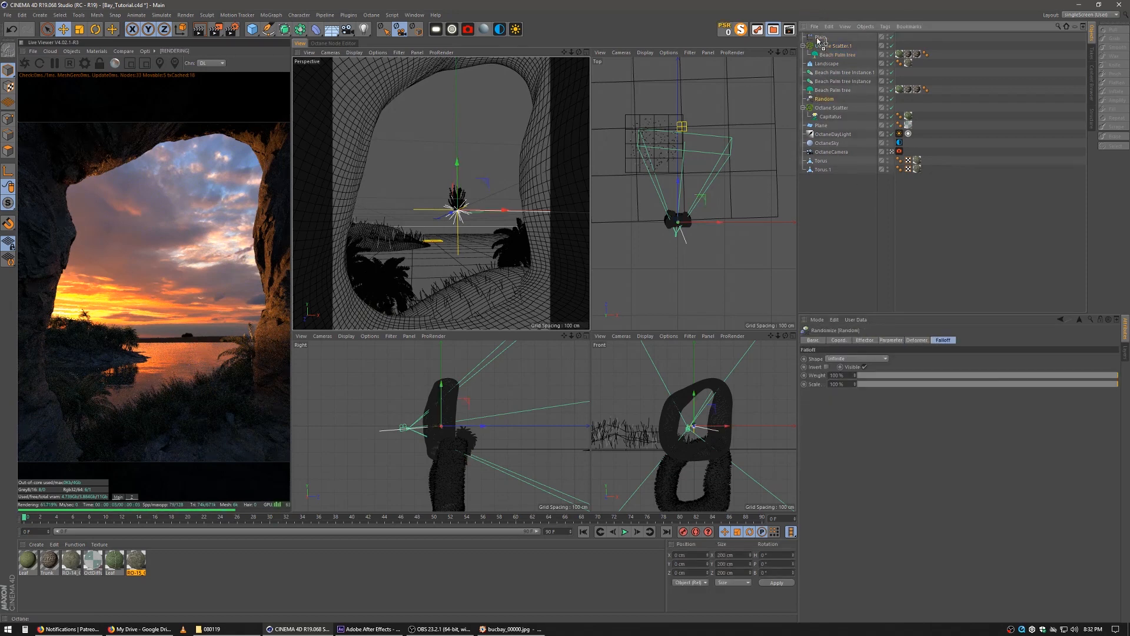
pyautogui.keyDown('ctrl'); pyautogui.moveTo(820, 42); pyautogui.dragTo(821, 43); pyautogui.keyUp('ctrl')
pyautogui.click(830, 55)
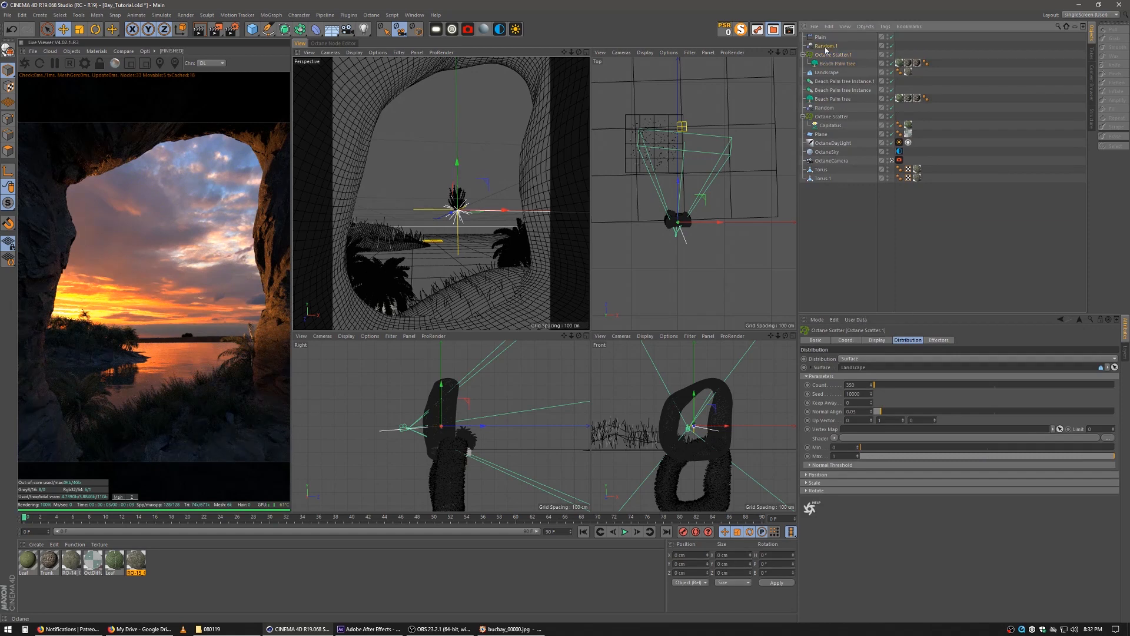
pyautogui.click(939, 341)
pyautogui.moveTo(855, 370); pyautogui.dragTo(854, 367)
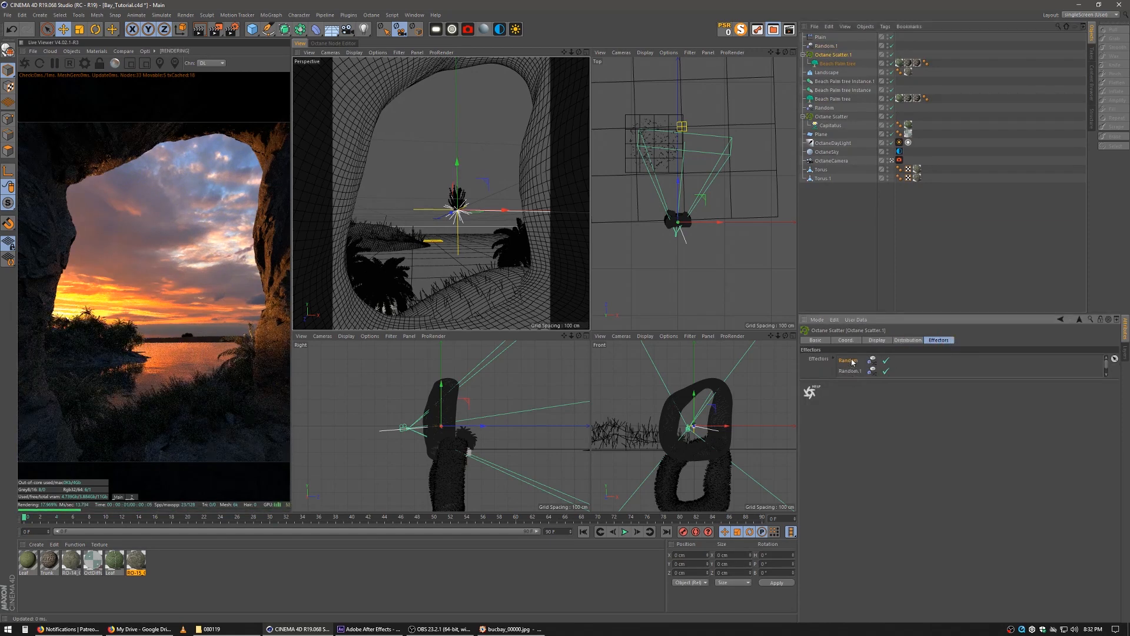
# Set the scale of the duplicated Random effector to 0.7
pyautogui.doubleClick(852, 361)
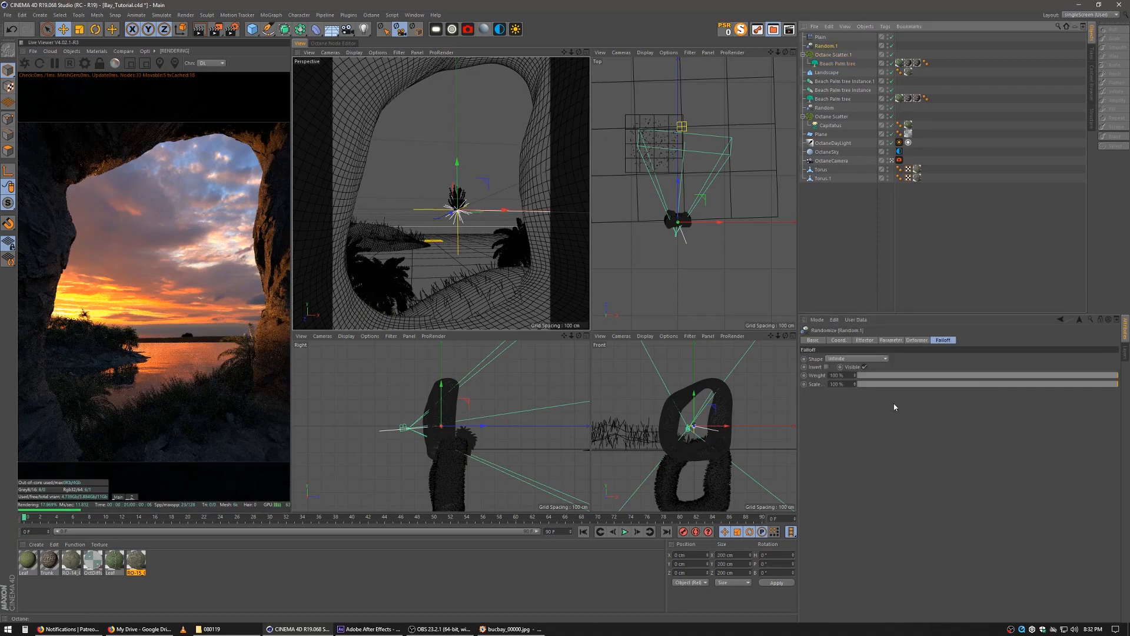
pyautogui.click(892, 341)
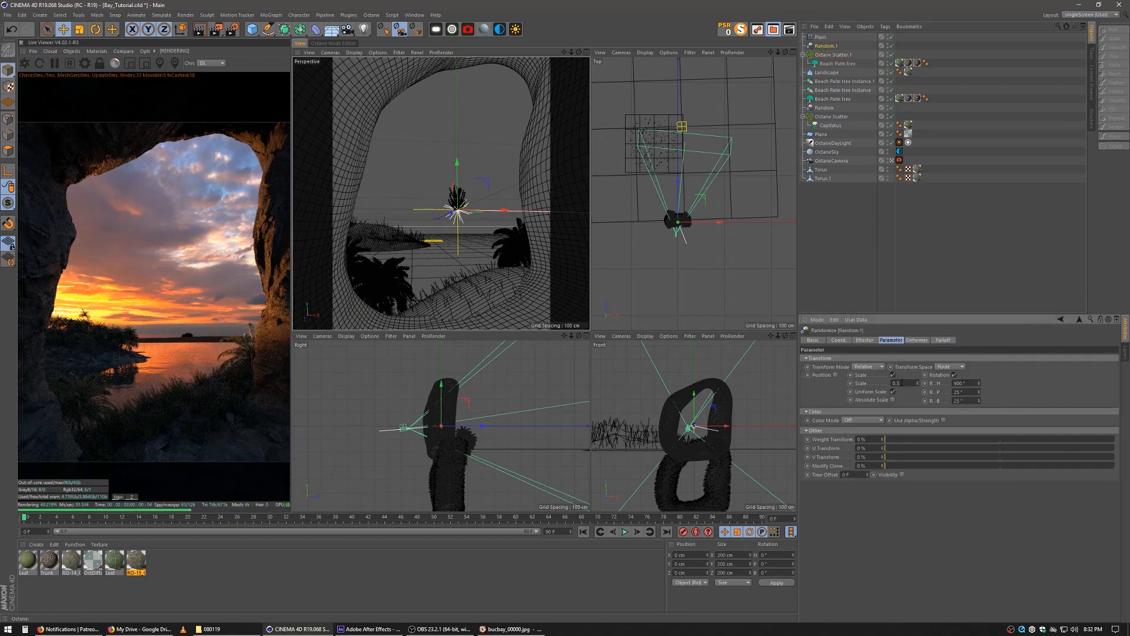
pyautogui.write('.7')
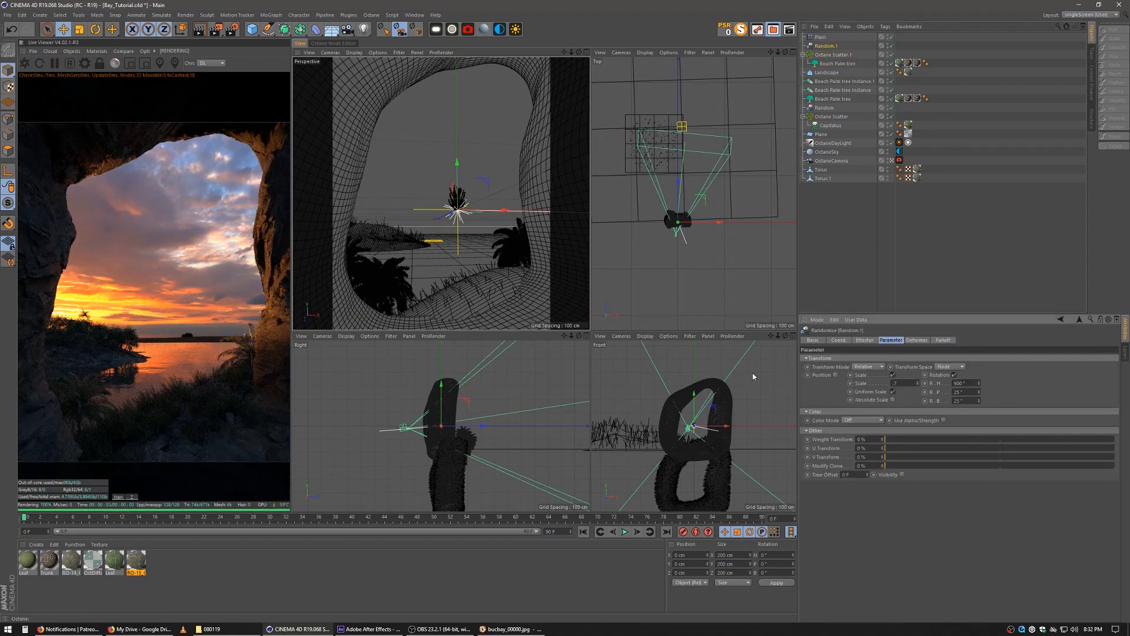
pyautogui.press('Return')
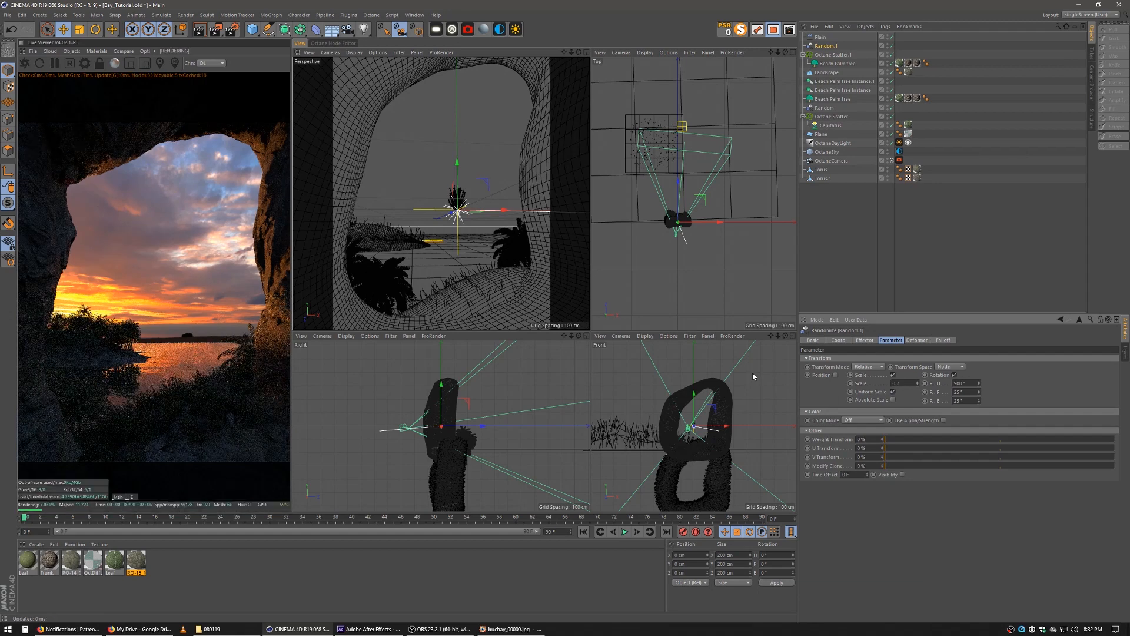
# Reduce the Tree Size of the Beach Palm tree inside Octane Scatter 1 to 0.06
pyautogui.click(837, 63)
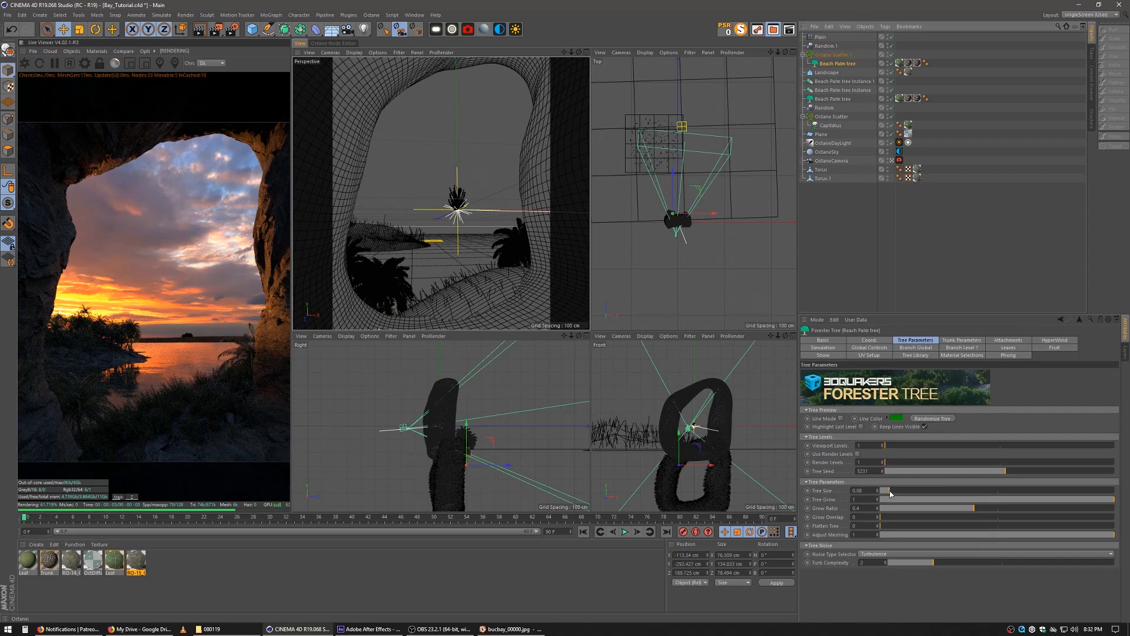
pyautogui.moveTo(891, 493); pyautogui.dragTo(884, 494)
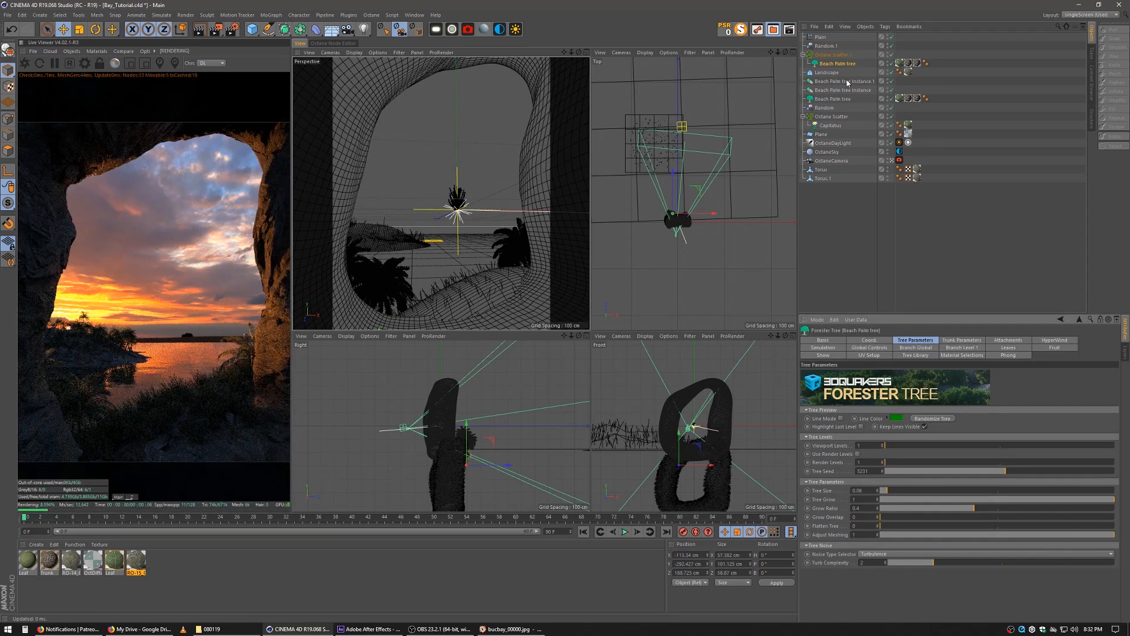
# Lower the Plain effector to about Y -178 cm and set its falloff's Y size to 1 cm
pyautogui.click(820, 37)
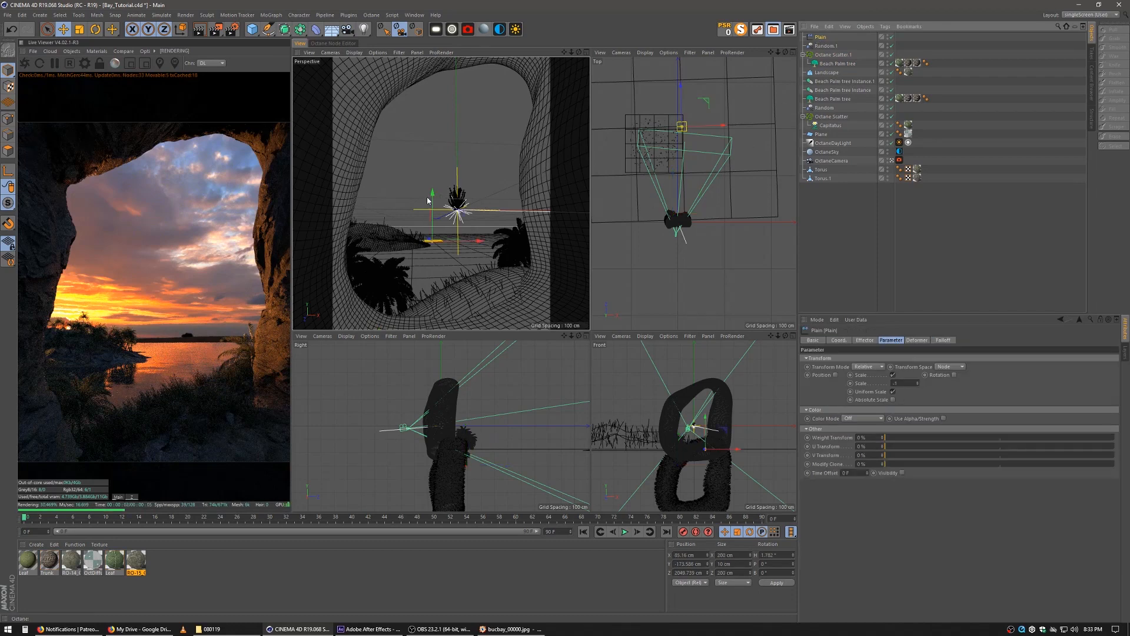
pyautogui.moveTo(432, 199); pyautogui.dragTo(437, 221)
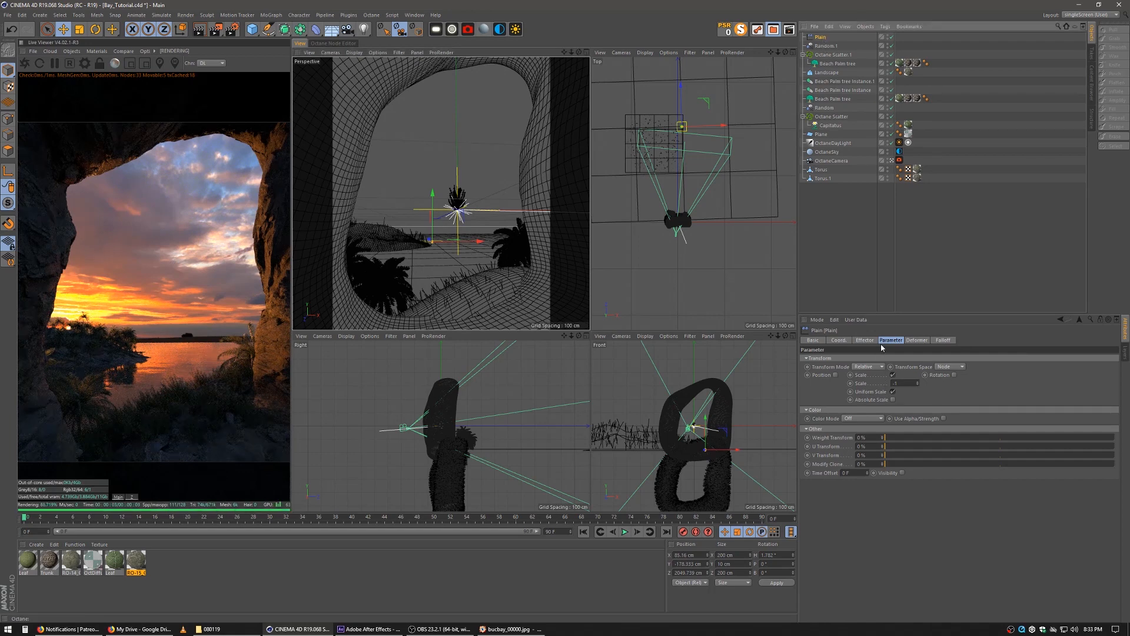
pyautogui.click(943, 340)
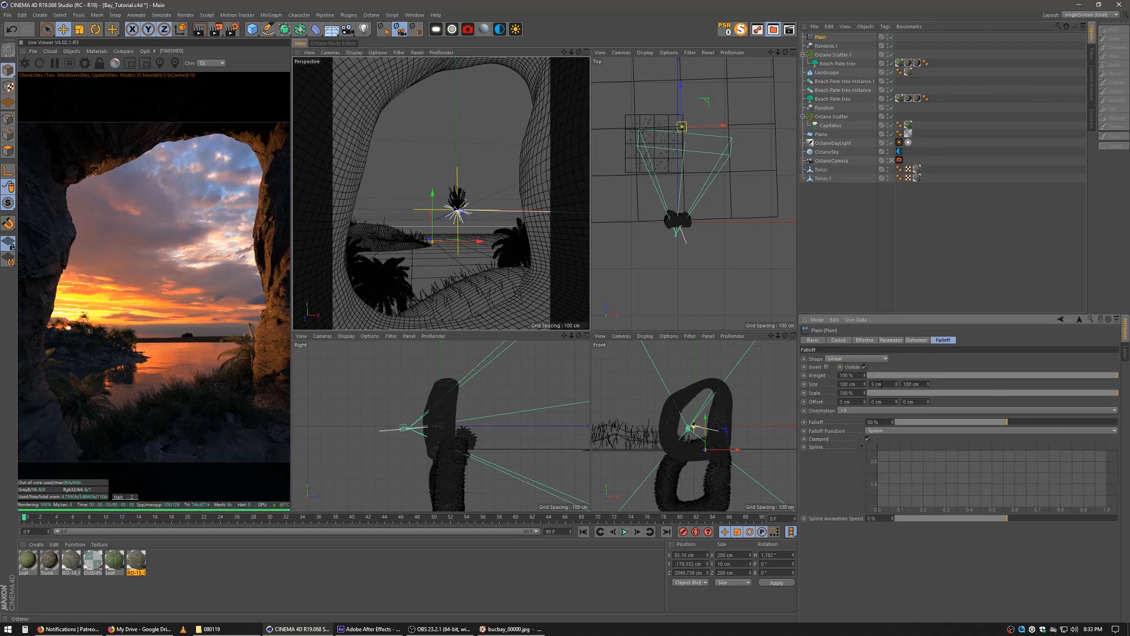
pyautogui.write('1')
pyautogui.press('Return')
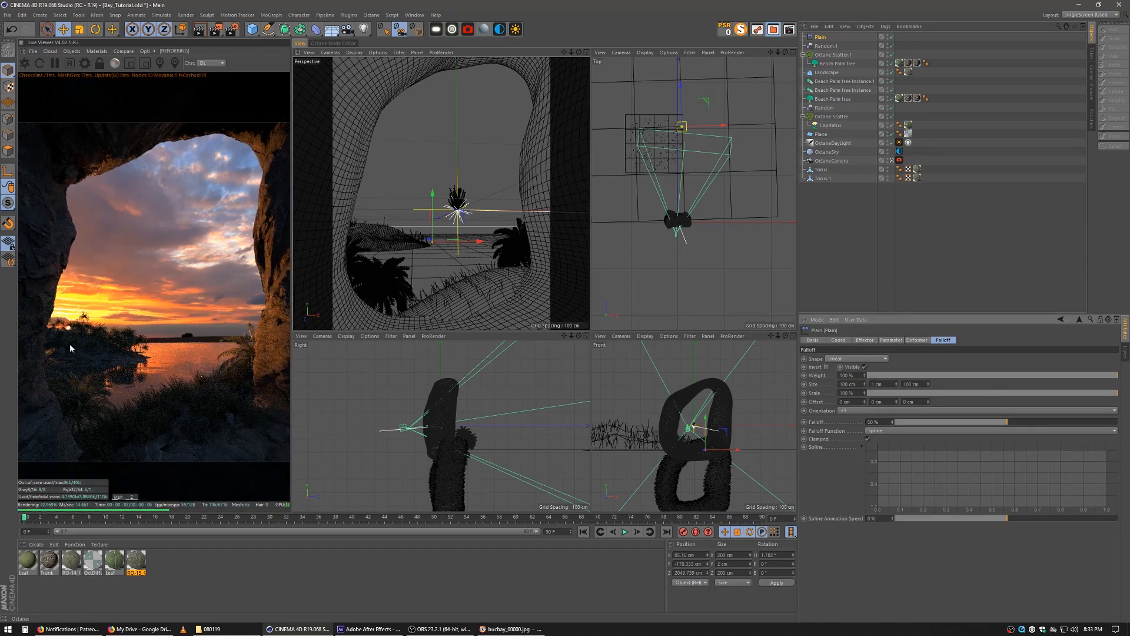
# Resize the Landscape to about 251 cm high and move it farther back to about X -755, Y -73, Z 2487 cm
pyautogui.click(365, 217)
pyautogui.moveTo(366, 216); pyautogui.dragTo(366, 205)
pyautogui.moveTo(641, 189); pyautogui.dragTo(632, 157)
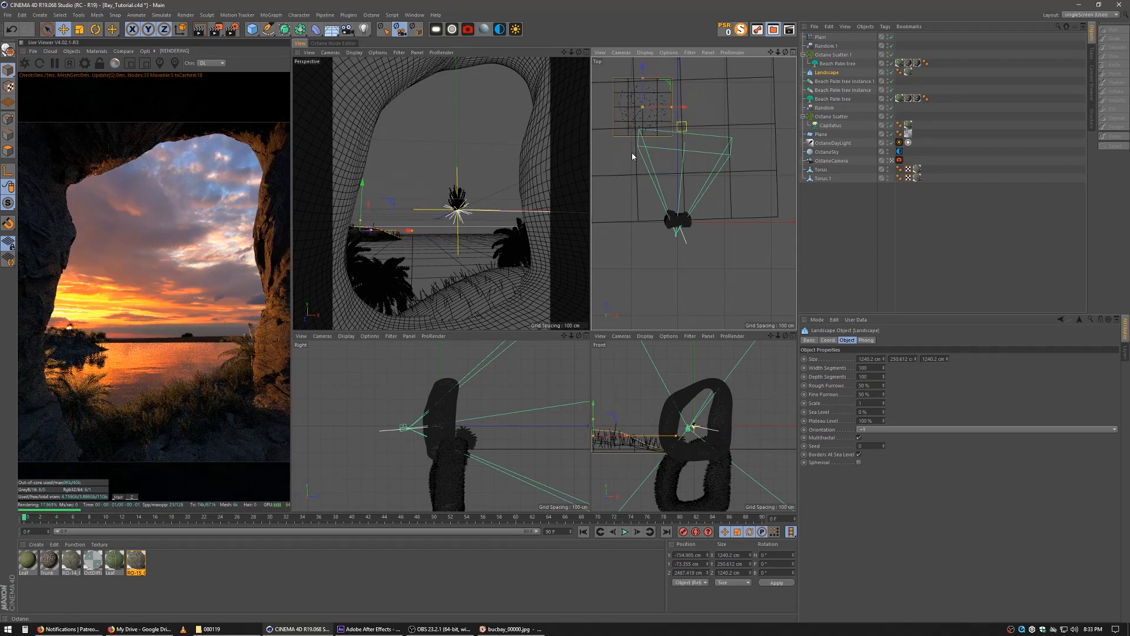
# Move the Landscape nearer to about X -443, Z 2146 cm and widen it to about 1741 cm
pyautogui.moveTo(647, 158); pyautogui.dragTo(662, 169)
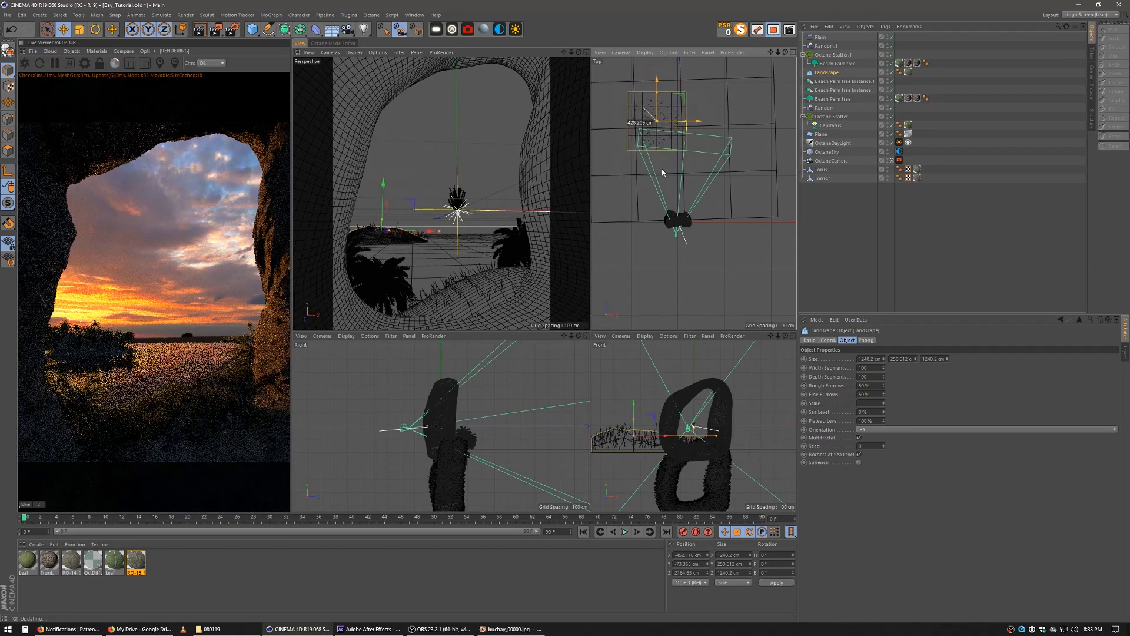
pyautogui.moveTo(689, 126); pyautogui.dragTo(700, 126)
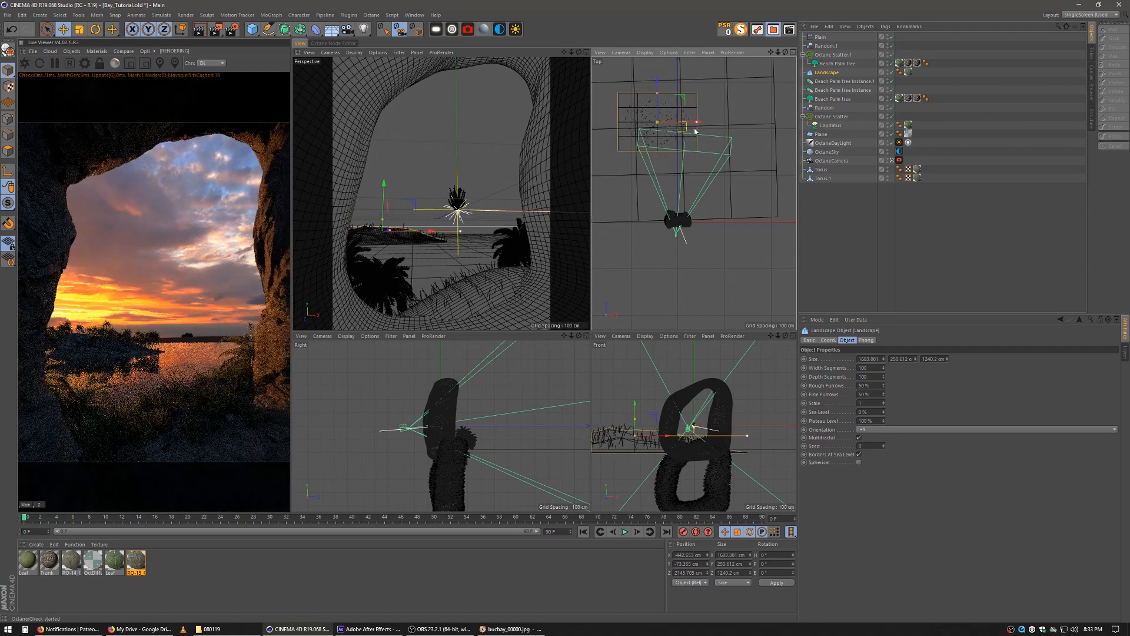
# Change the Landscape's seed for a different island shape and reposition it to about X -569, Y -78, Z 2158 cm
pyautogui.click(884, 444)
pyautogui.click(884, 444)
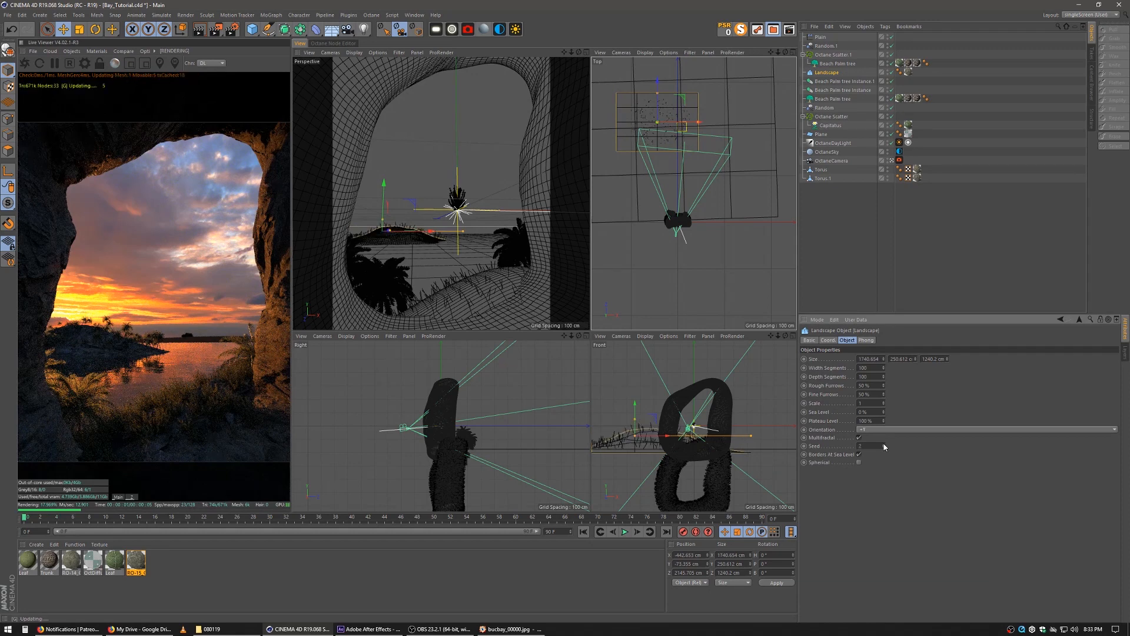
pyautogui.click(883, 445)
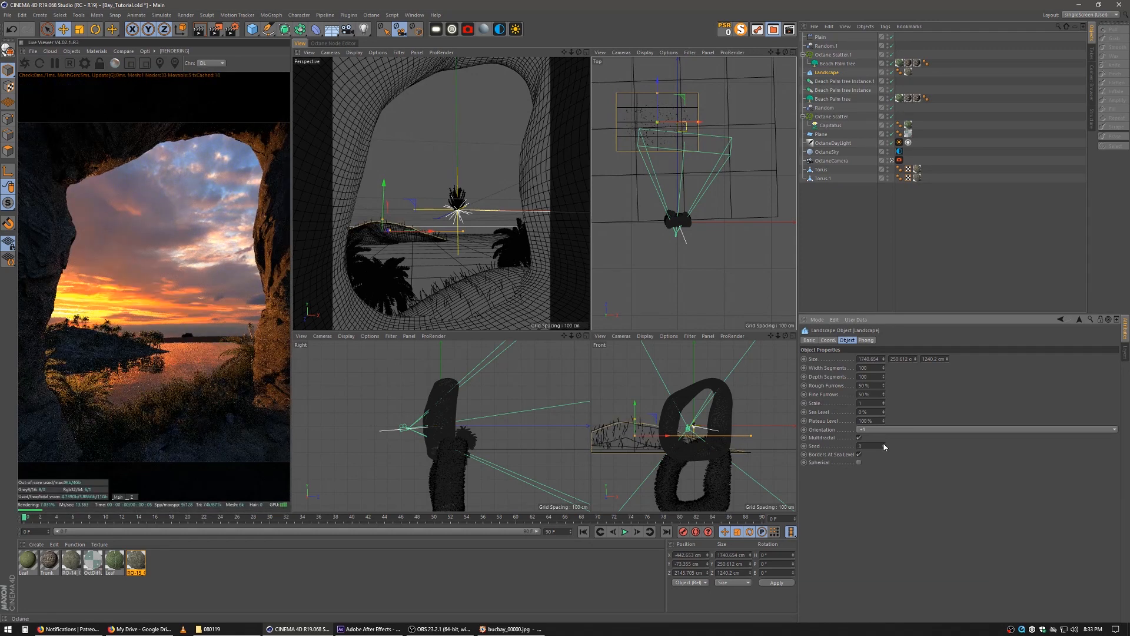
pyautogui.moveTo(400, 244); pyautogui.dragTo(418, 253)
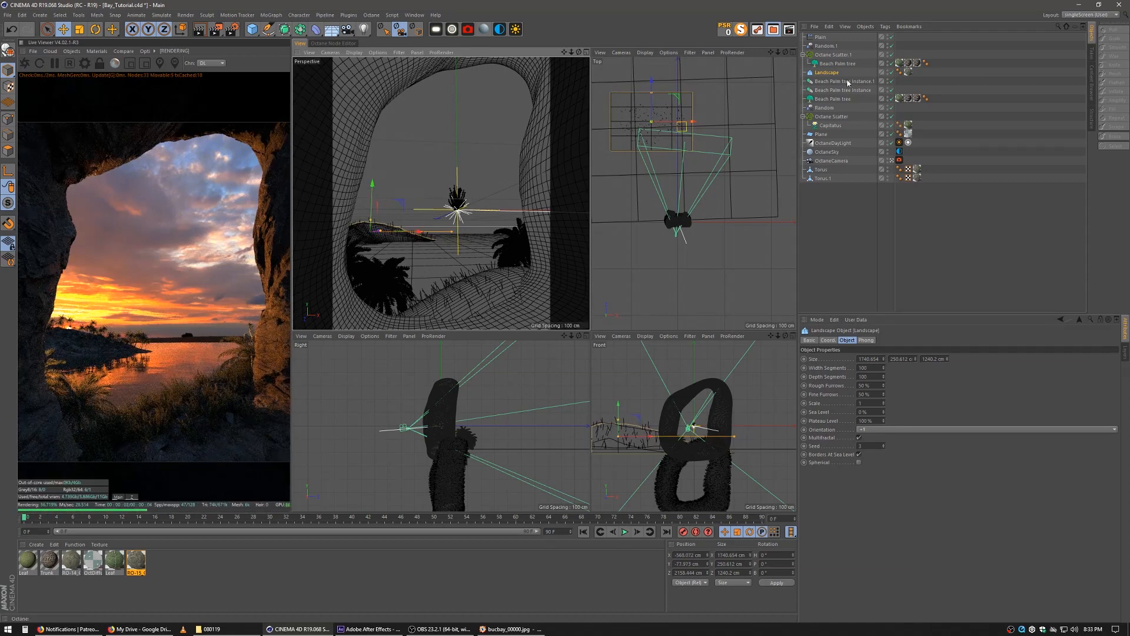
# Group Octane Scatter 1 and the Landscape it covers together under one null
pyautogui.click(804, 55)
pyautogui.click(823, 55)
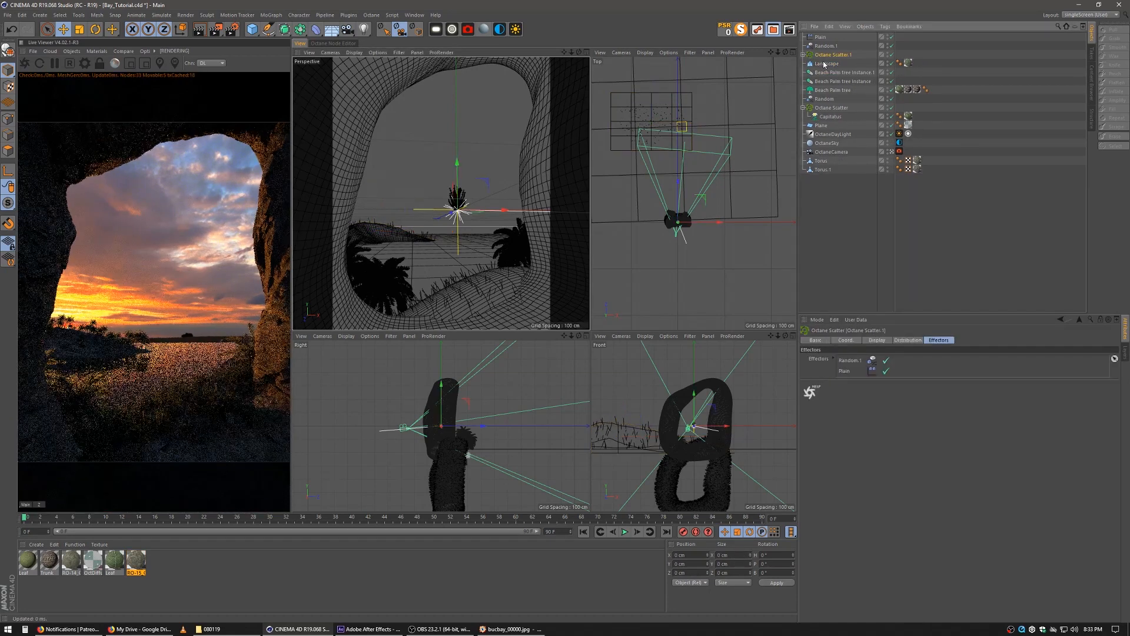
pyautogui.keyDown('shift'); pyautogui.click(828, 65); pyautogui.keyUp('shift')
pyautogui.hotkey('alt', 'g')
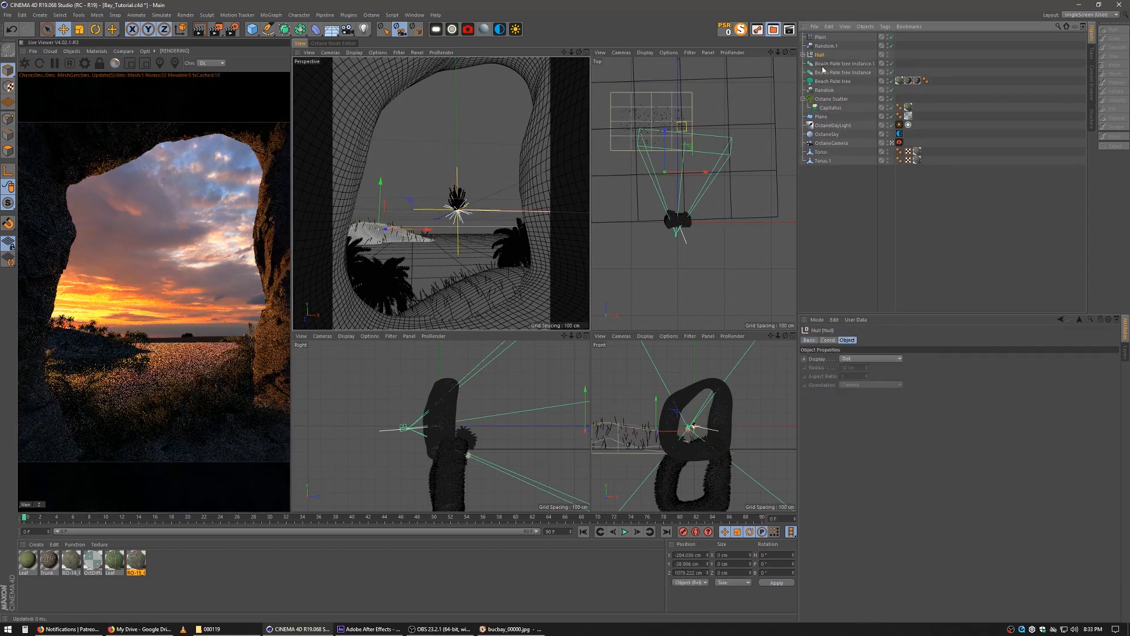
# Duplicate the island null to about X 1430, Z 2517 cm and refresh the copy's Octane Scatter so its palms regenerate
pyautogui.moveTo(671, 185); pyautogui.dragTo(755, 114)
pyautogui.click(803, 37)
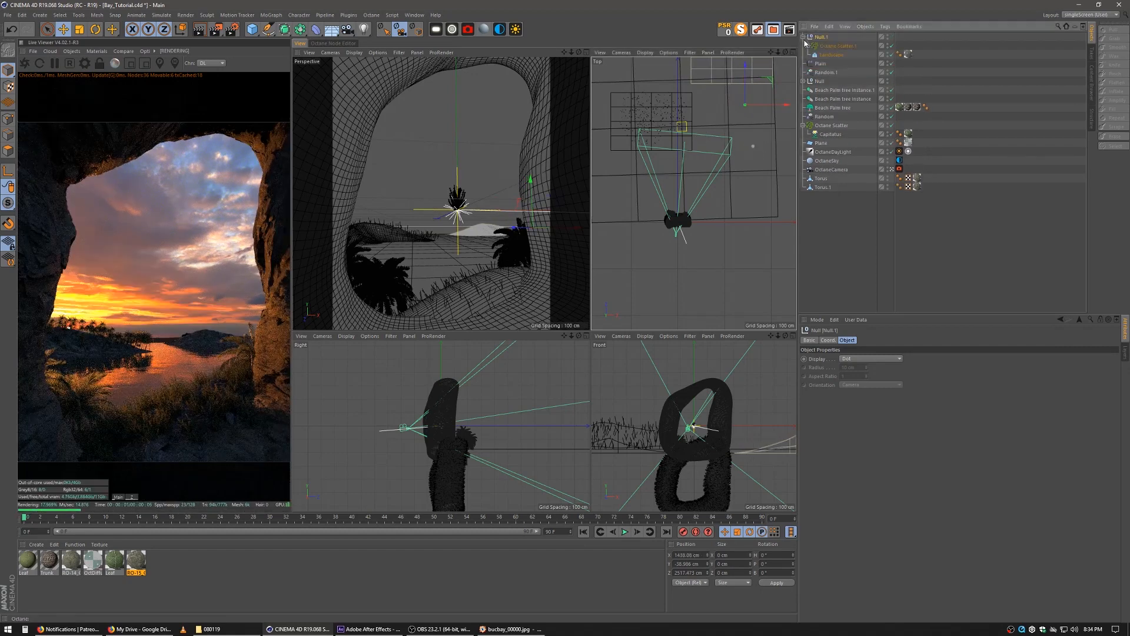
pyautogui.click(835, 47)
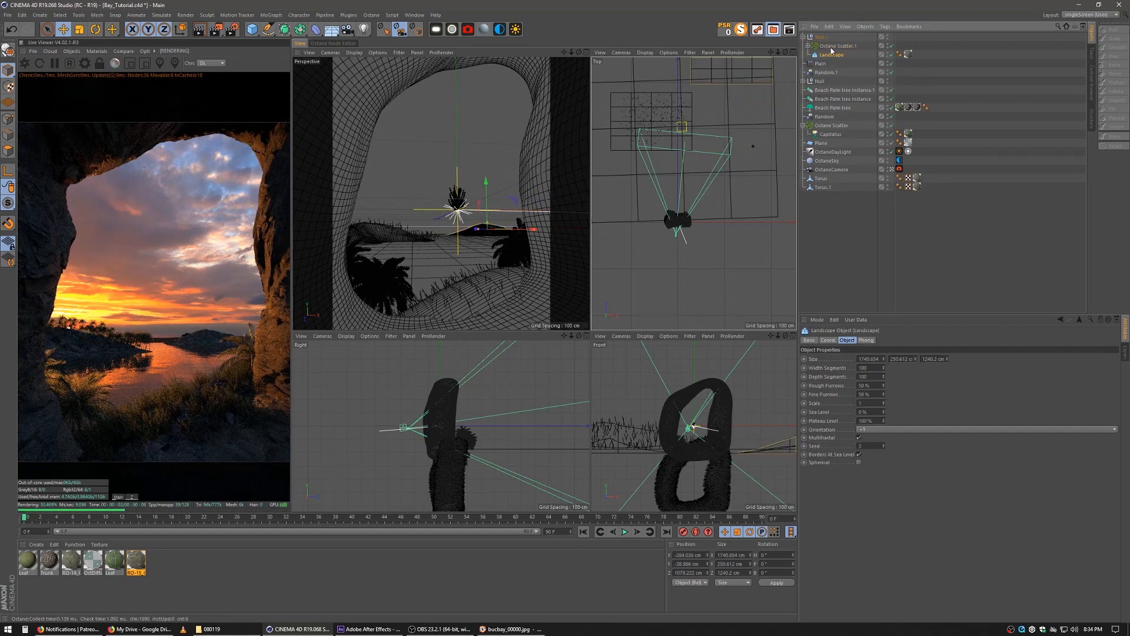
pyautogui.click(892, 46)
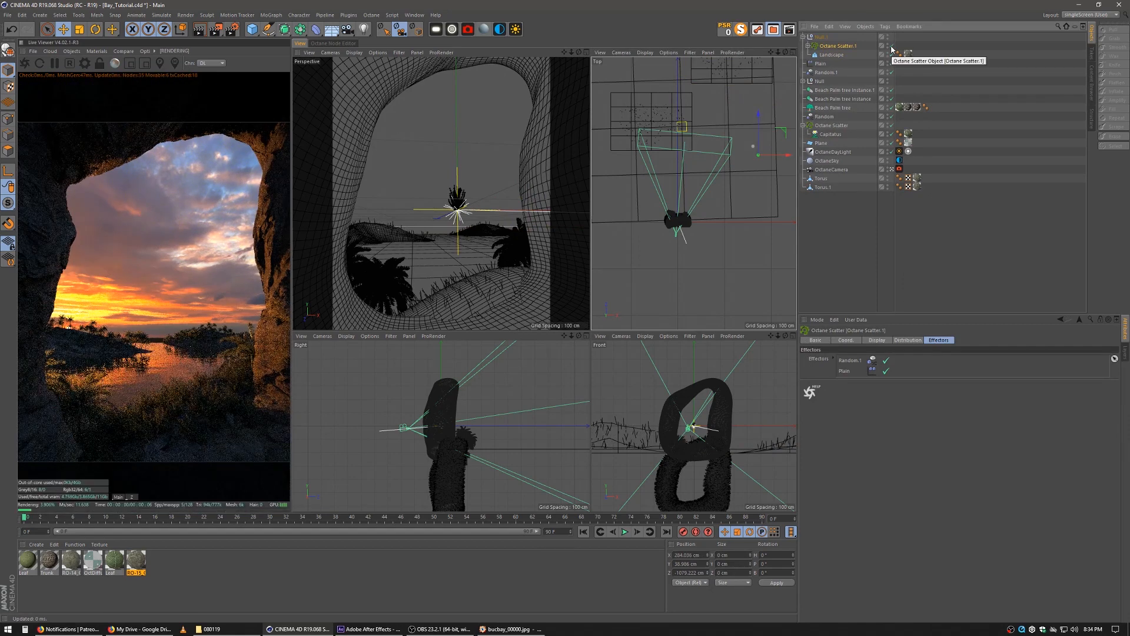
# Reposition the duplicated island null to about X 1635, Y -45, Z 2508 cm
pyautogui.click(824, 37)
pyautogui.moveTo(551, 231); pyautogui.dragTo(552, 226)
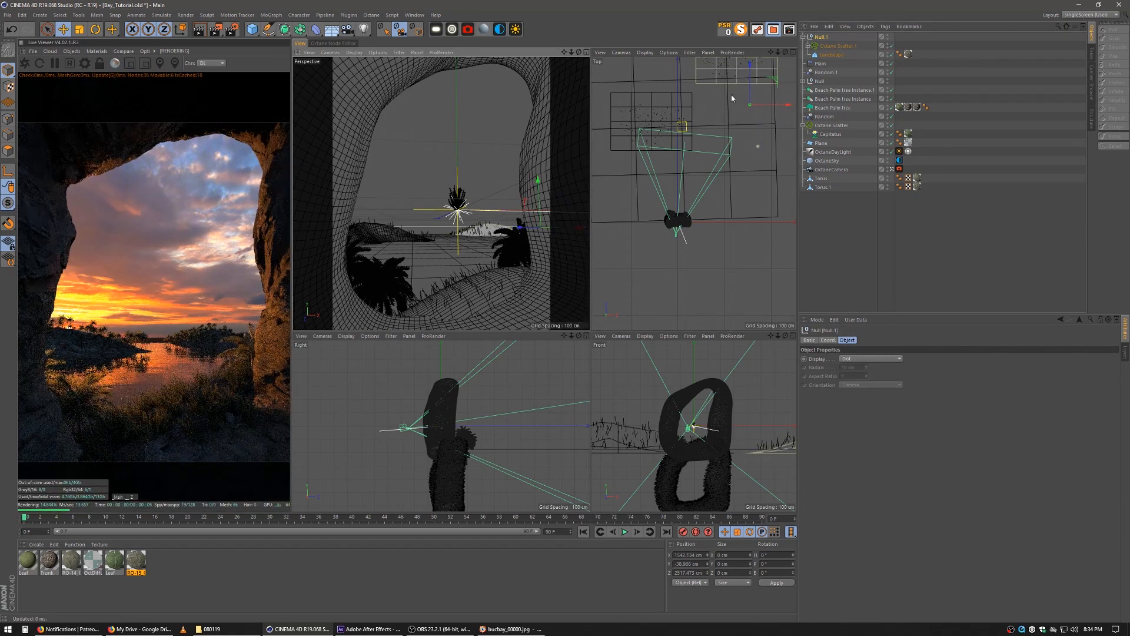
pyautogui.moveTo(469, 196); pyautogui.dragTo(510, 201)
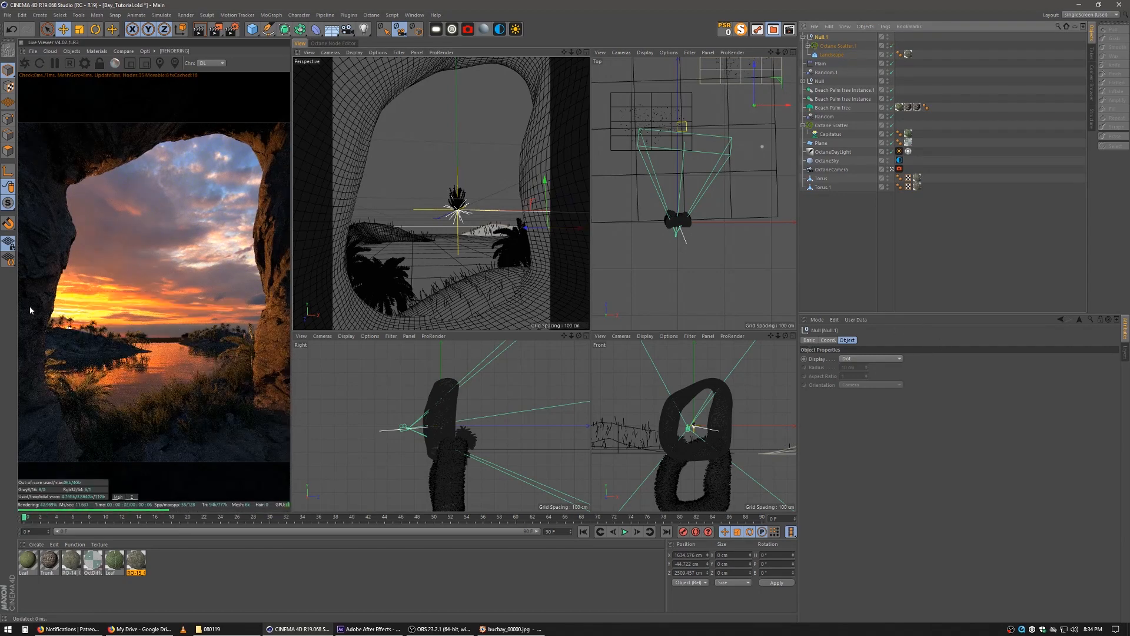
pyautogui.click(849, 257)
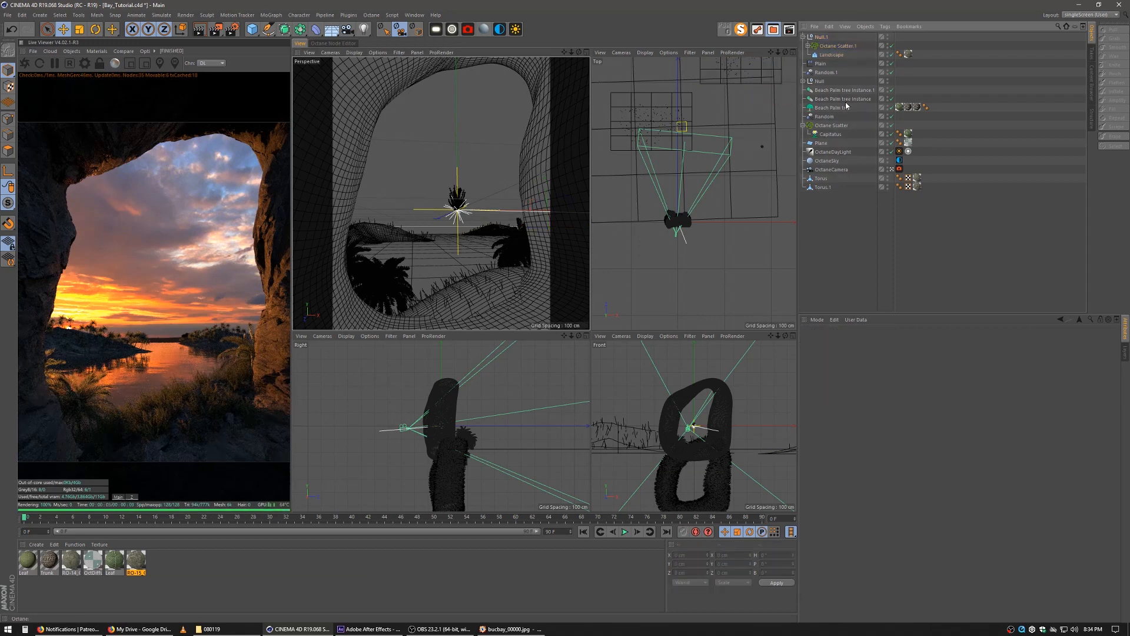
# Copy the Landscape out of the duplicated null and move it far behind the islands, to about X -665 cm
pyautogui.click(830, 54)
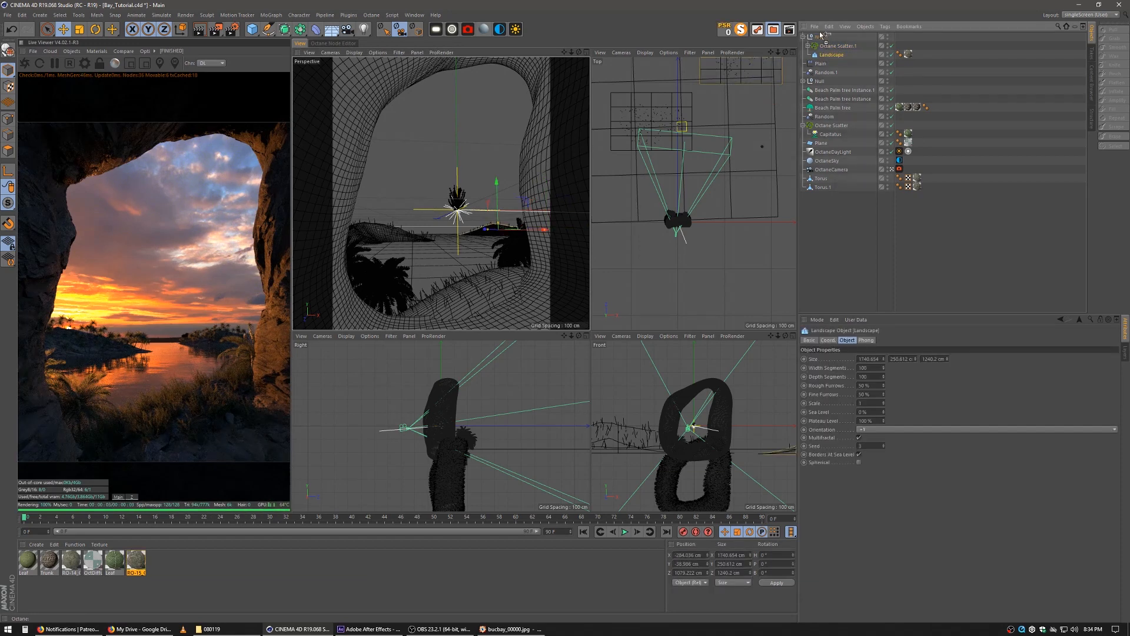
pyautogui.keyDown('ctrl'); pyautogui.moveTo(823, 35); pyautogui.dragTo(822, 36); pyautogui.keyUp('ctrl')
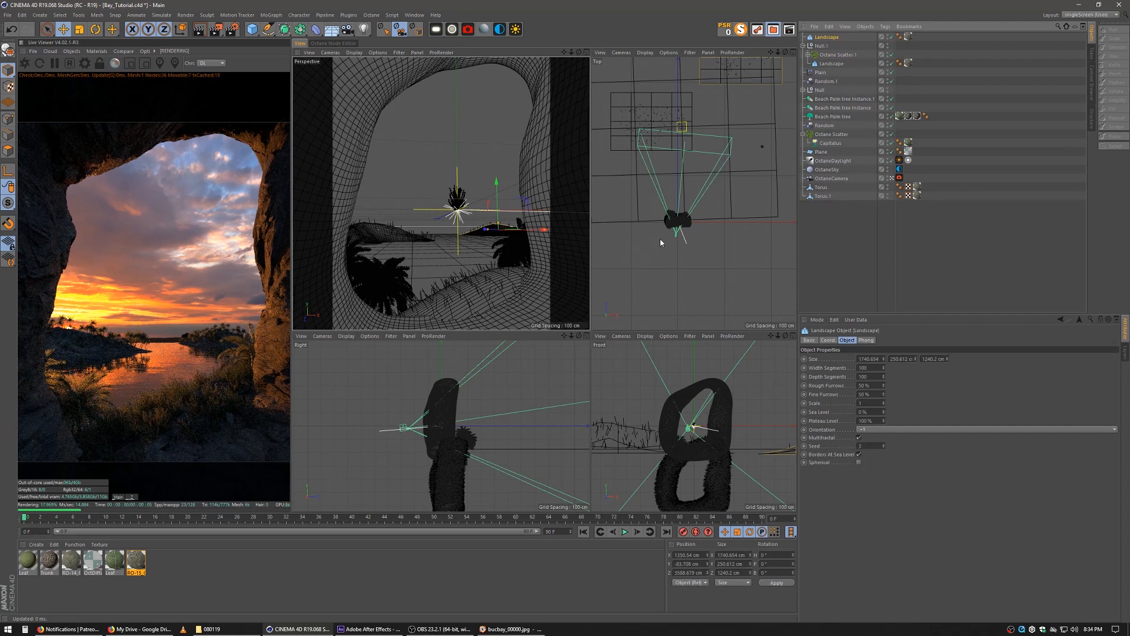
pyautogui.scroll(-5, 656, 214)
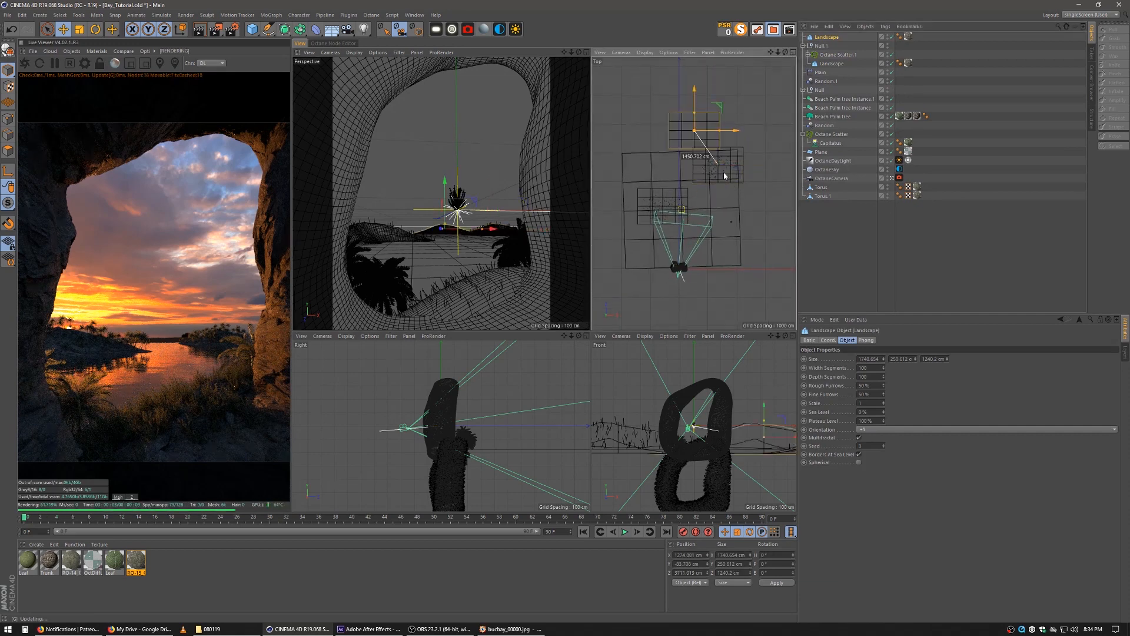
pyautogui.moveTo(701, 162); pyautogui.dragTo(642, 101)
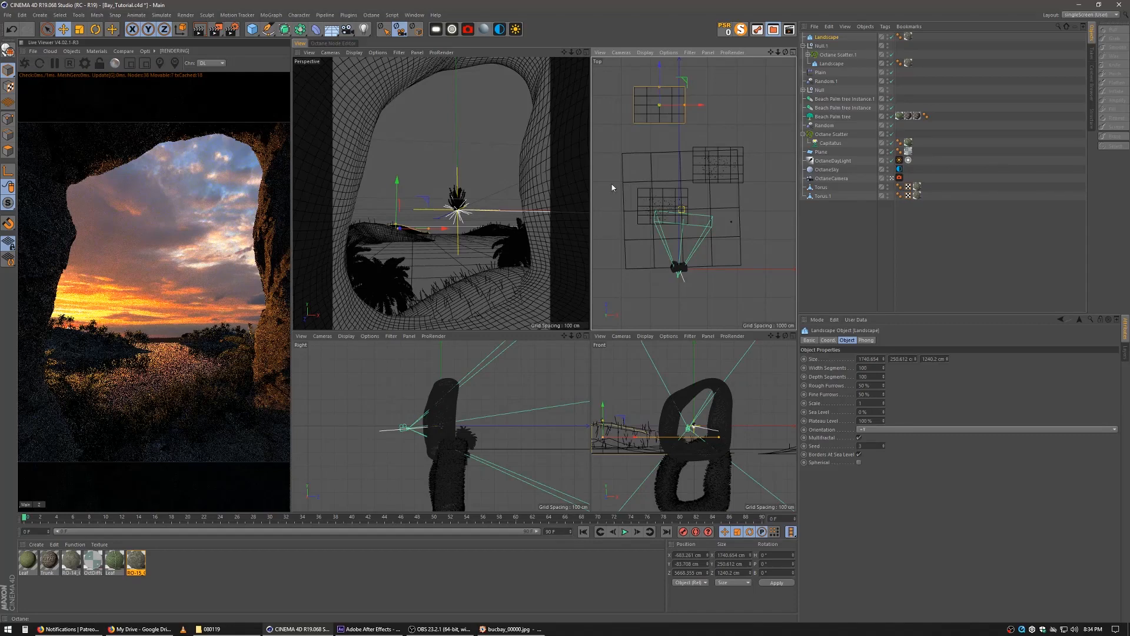
# Scale the copied Landscape uniformly to about 4968 x 715 x 3540 cm and move it to about X -1460, Y -15, Z 5727 cm
pyautogui.click(78, 29)
pyautogui.moveTo(430, 213); pyautogui.dragTo(508, 213)
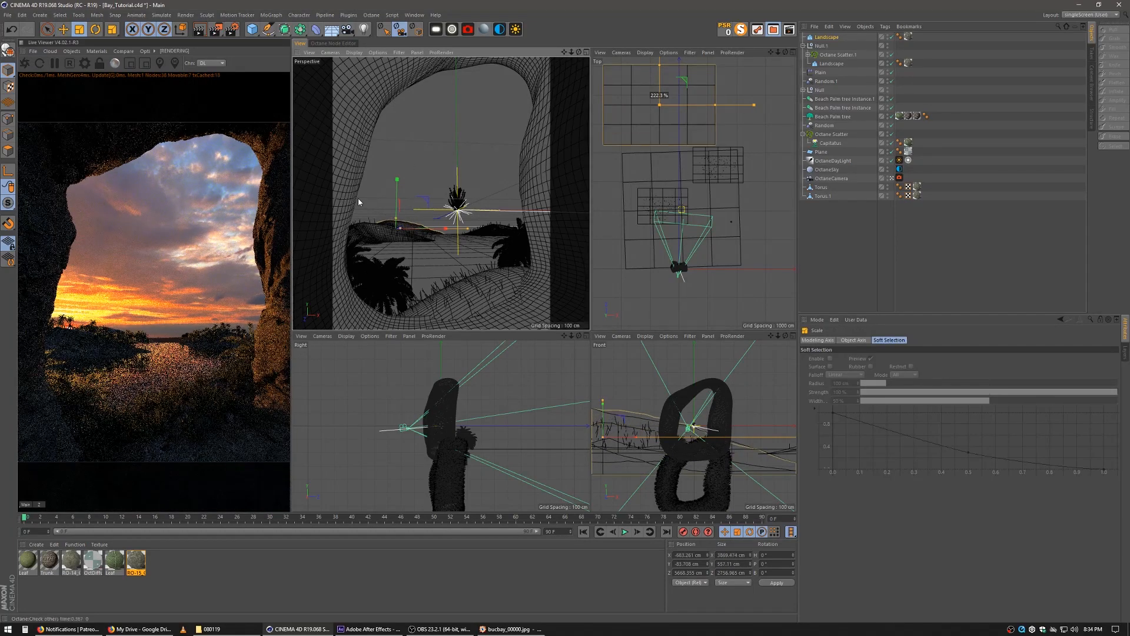
pyautogui.moveTo(367, 212); pyautogui.dragTo(463, 198)
pyautogui.press('e')
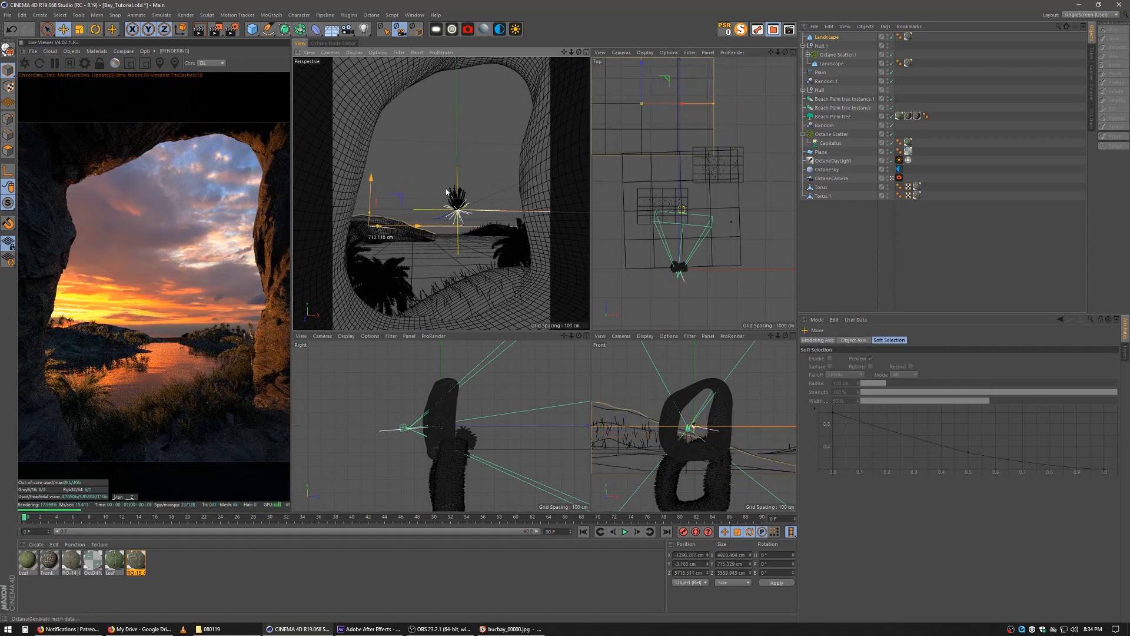
# Change the large background Landscape's seed and move it to about X -922, Y -3, Z 5679 cm
pyautogui.click(827, 37)
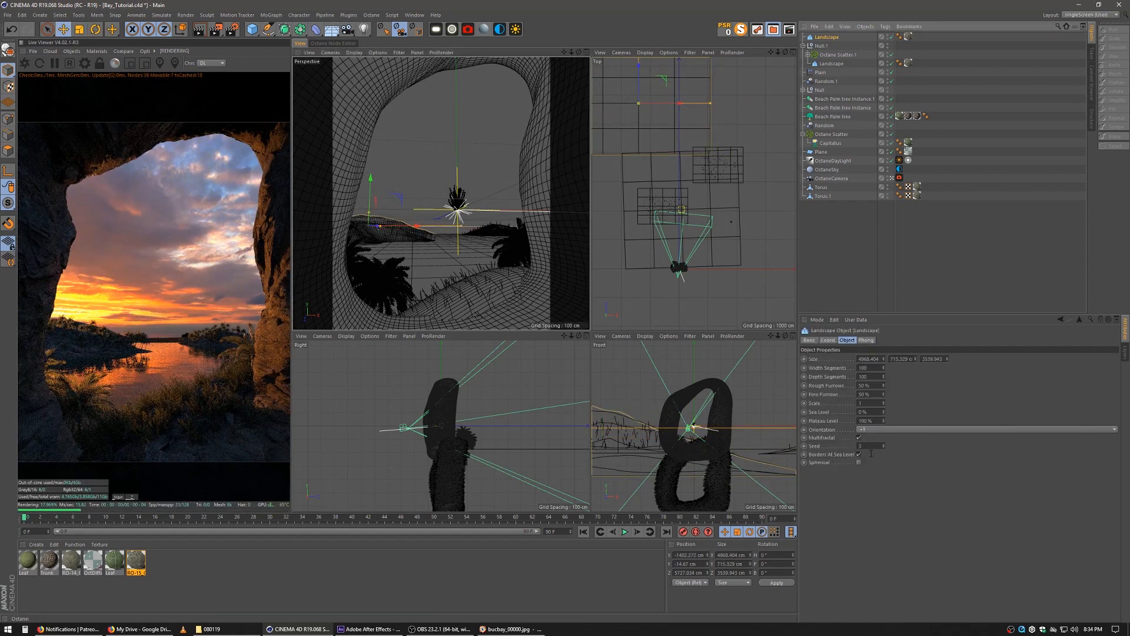
pyautogui.click(883, 445)
pyautogui.click(884, 447)
pyautogui.moveTo(447, 214)
pyautogui.mouseDown()
pyautogui.moveTo(455, 210)
pyautogui.moveTo(429, 194)
pyautogui.moveTo(441, 222)
pyautogui.mouseUp()
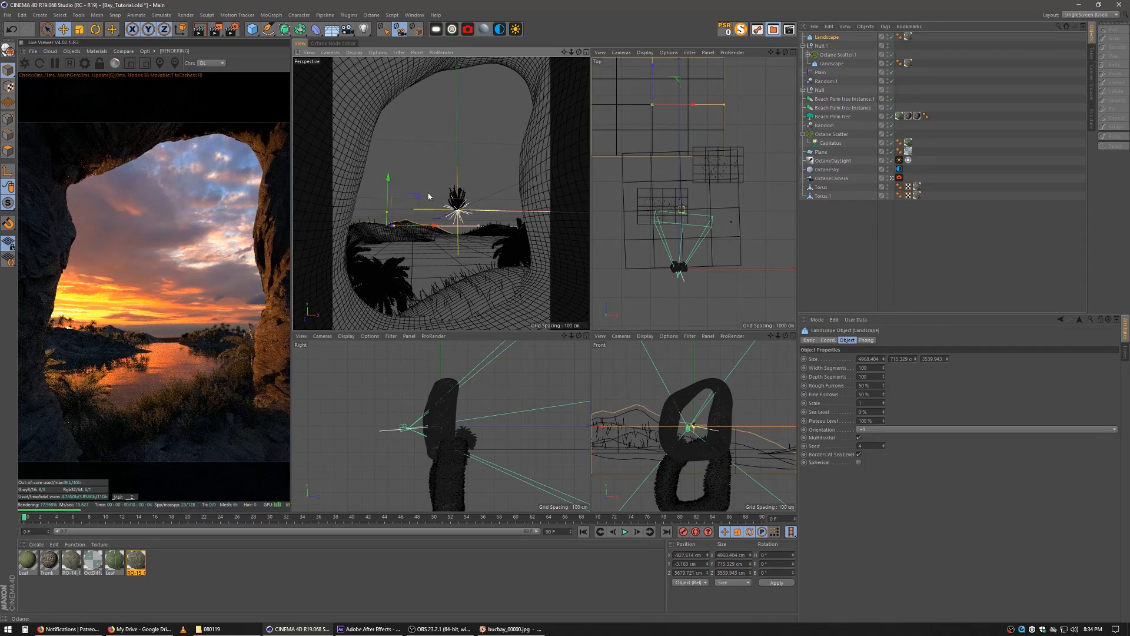
# Duplicate the large background Landscape to about X 2345, Z 5909 cm and give the copy a different seed
pyautogui.keyDown('ctrl'); pyautogui.moveTo(680, 159); pyautogui.dragTo(726, 154); pyautogui.keyUp('ctrl')
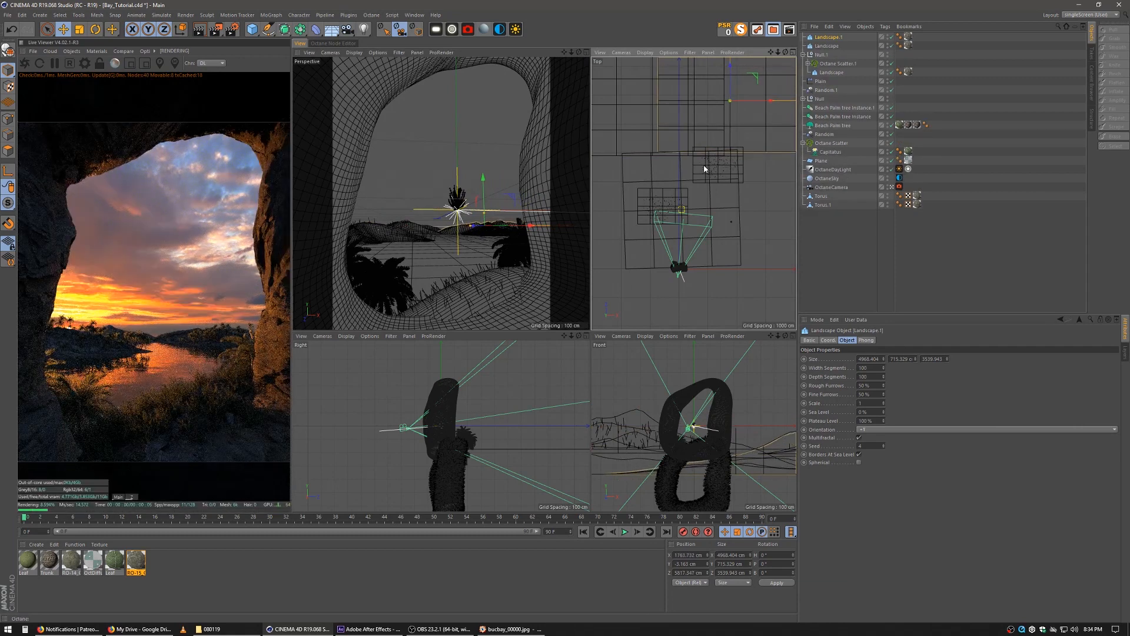
pyautogui.moveTo(760, 151); pyautogui.dragTo(777, 148)
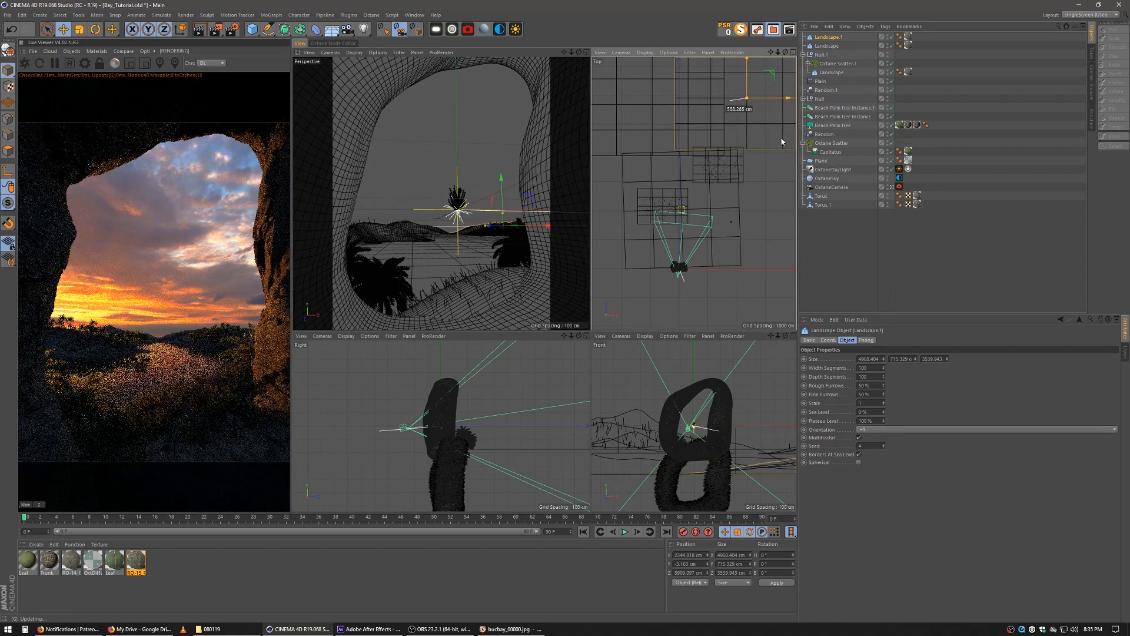
pyautogui.click(884, 445)
pyautogui.click(884, 445)
pyautogui.click(884, 445)
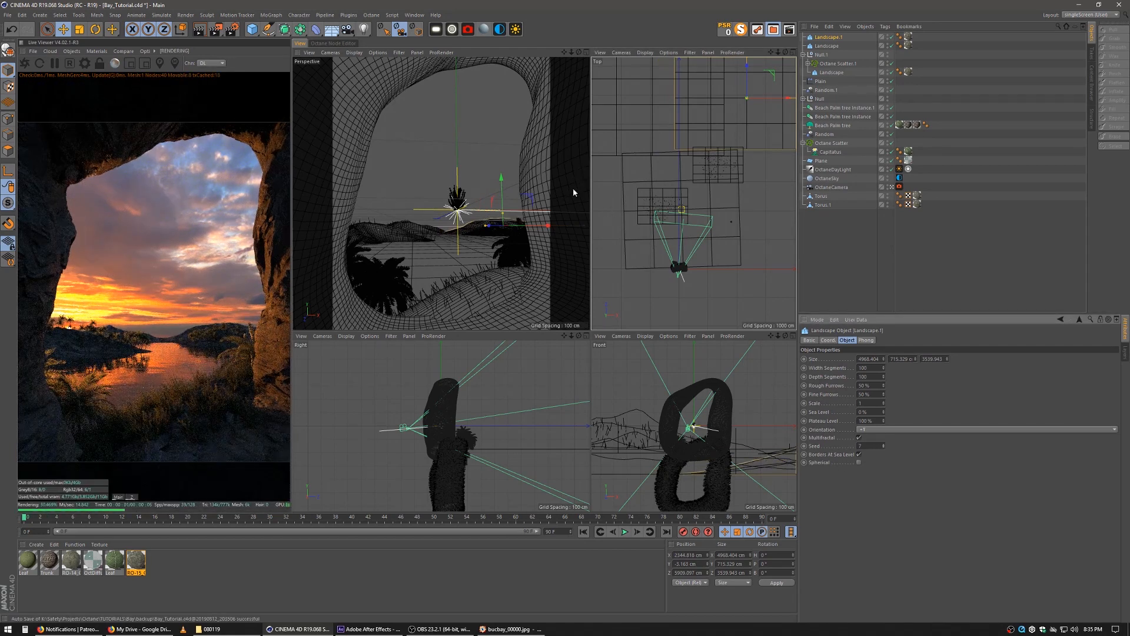
# Adjust the RotY of the OctaneSky environment texture to about -0.00227
pyautogui.click(900, 178)
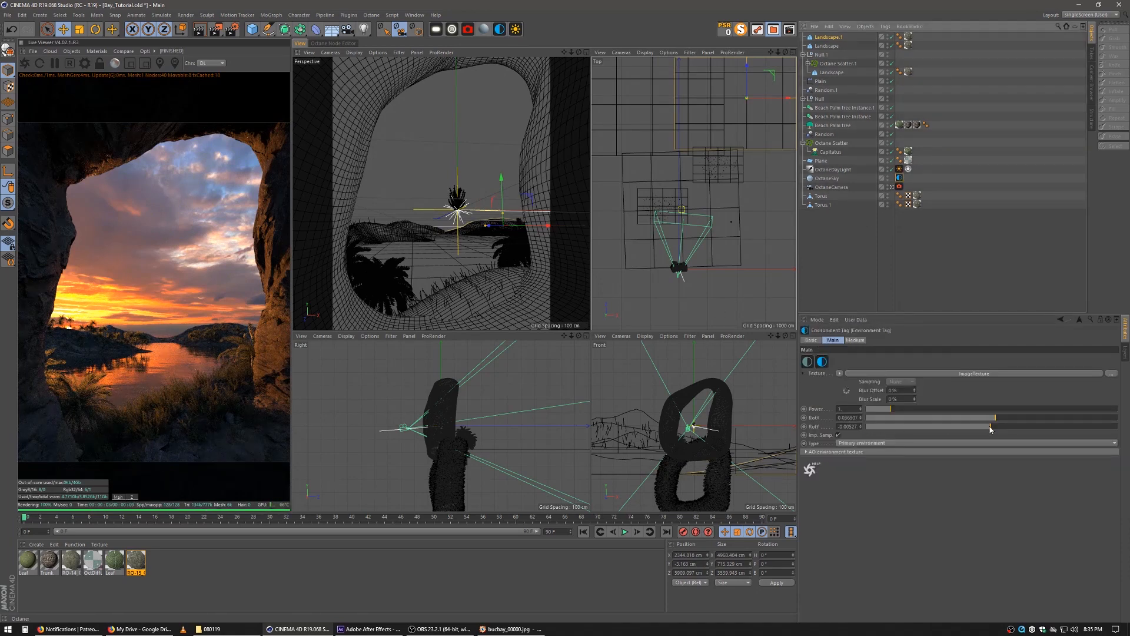
pyautogui.moveTo(990, 429); pyautogui.dragTo(989, 430)
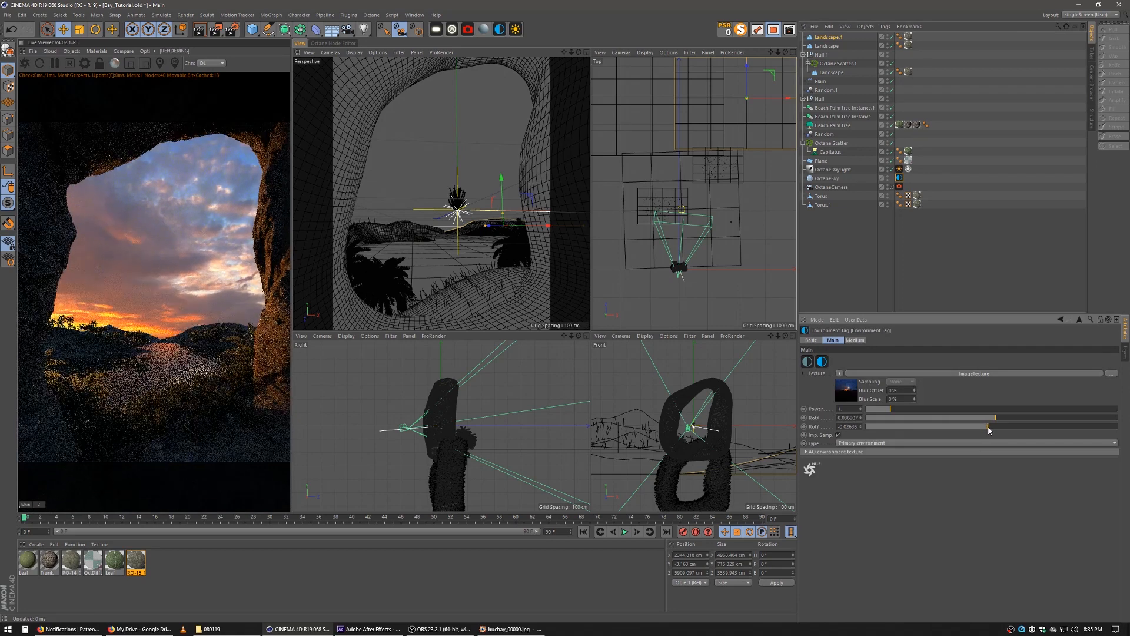
pyautogui.moveTo(989, 431); pyautogui.dragTo(991, 429)
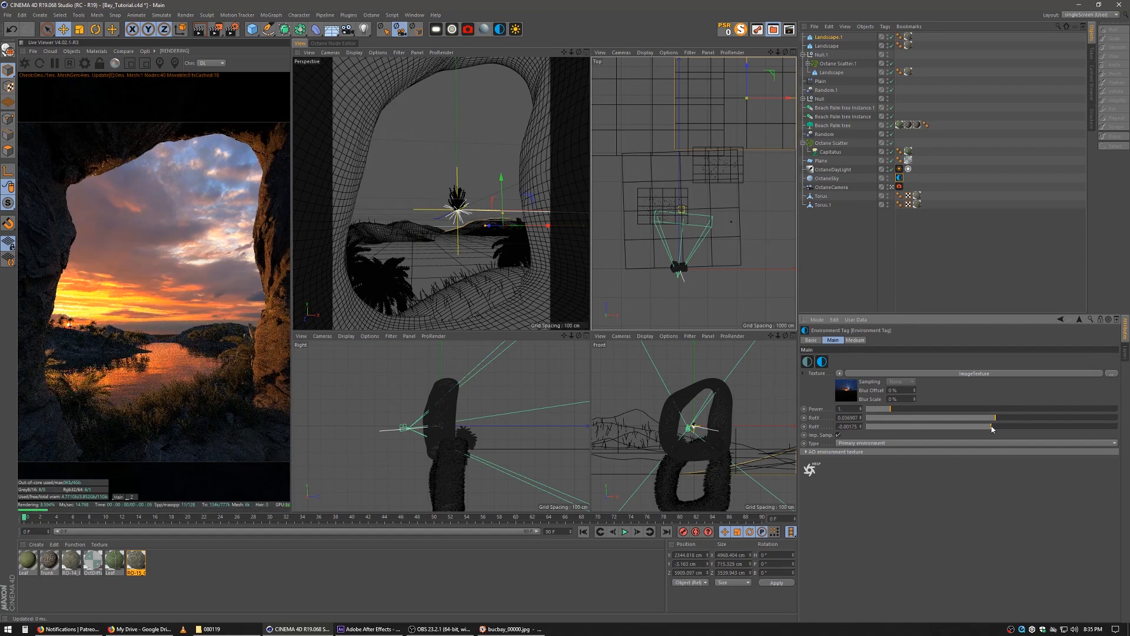
pyautogui.moveTo(992, 429); pyautogui.dragTo(991, 429)
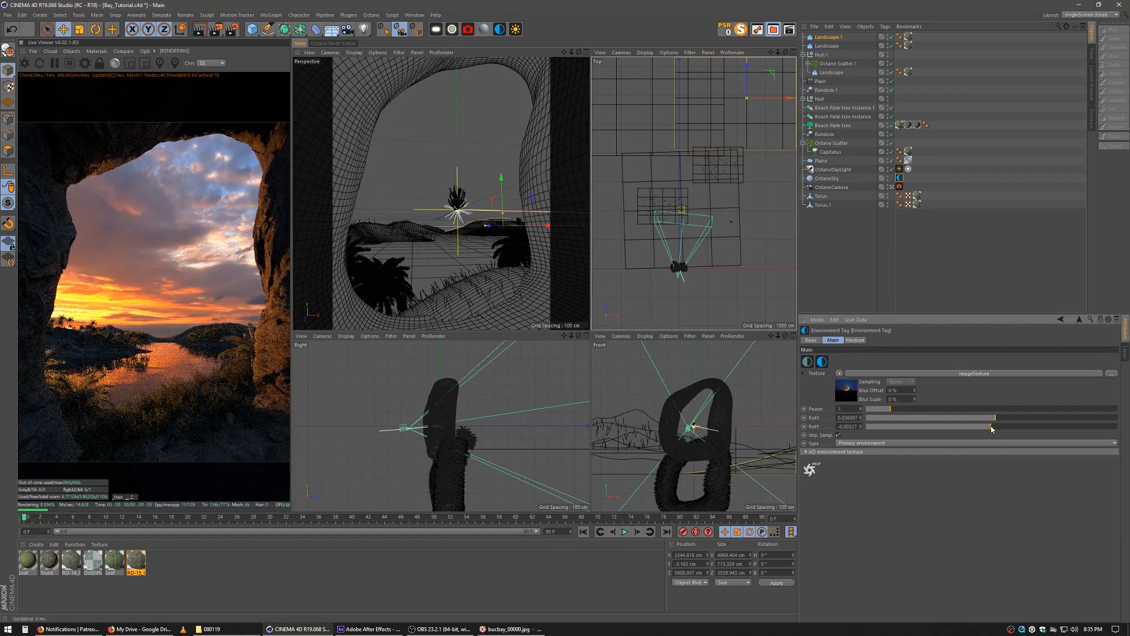
pyautogui.click(860, 424)
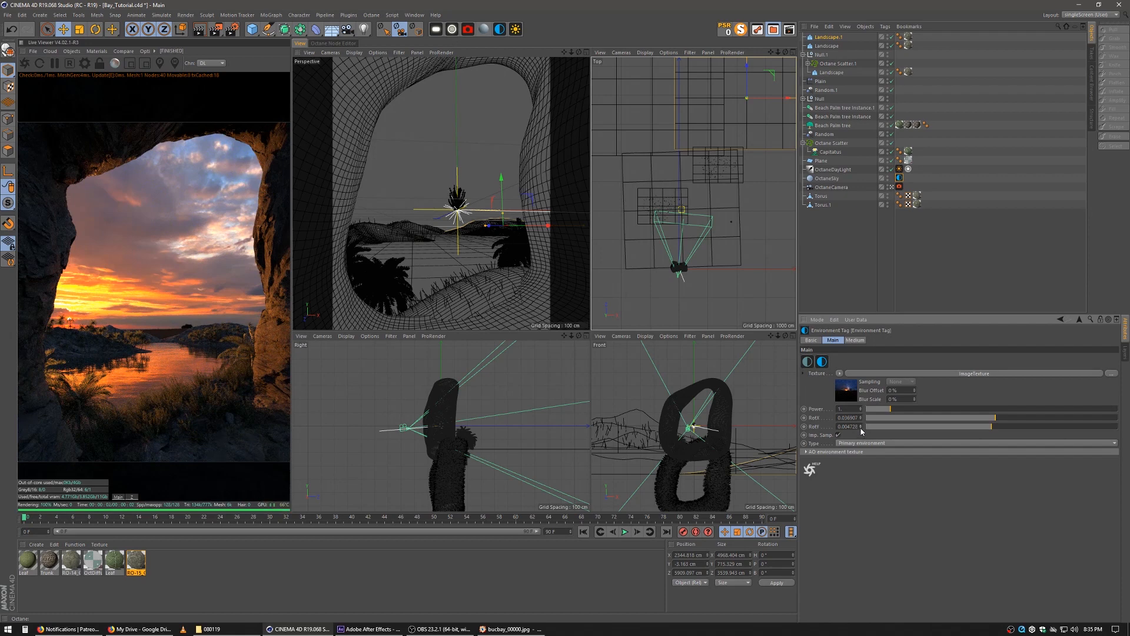
pyautogui.click(861, 428)
pyautogui.click(861, 428)
pyautogui.click(860, 429)
pyautogui.click(860, 428)
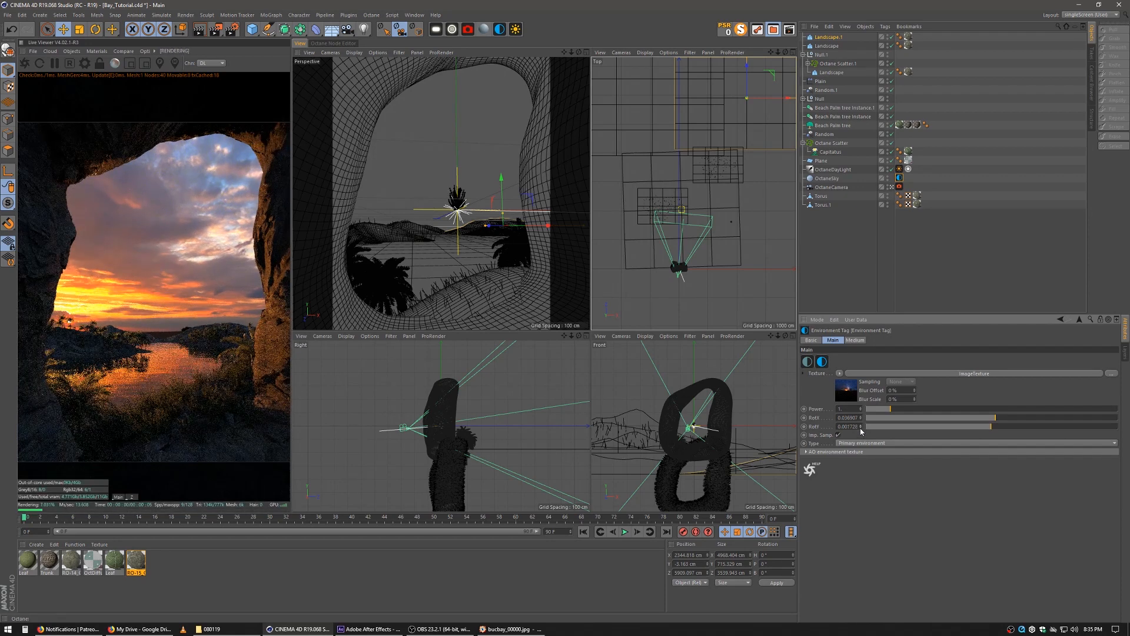
pyautogui.click(861, 429)
pyautogui.click(860, 429)
pyautogui.click(861, 428)
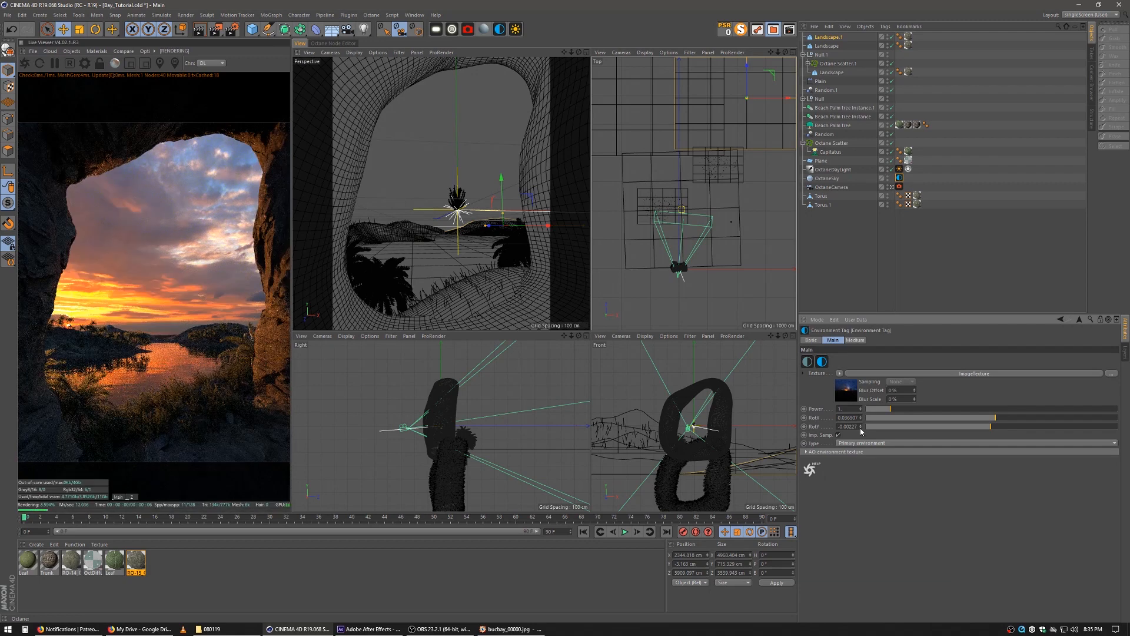
# Adjust the RotX of the OctaneSky environment texture to about 0.033
pyautogui.click(860, 415)
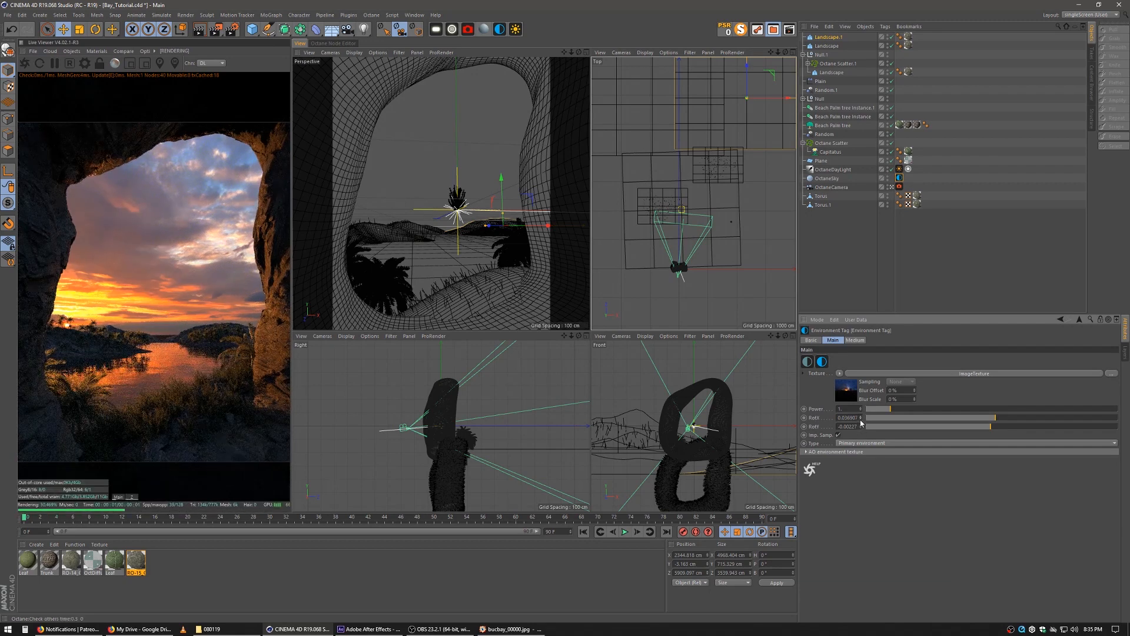
pyautogui.click(861, 420)
pyautogui.click(861, 419)
pyautogui.click(860, 419)
pyautogui.click(861, 421)
pyautogui.click(861, 420)
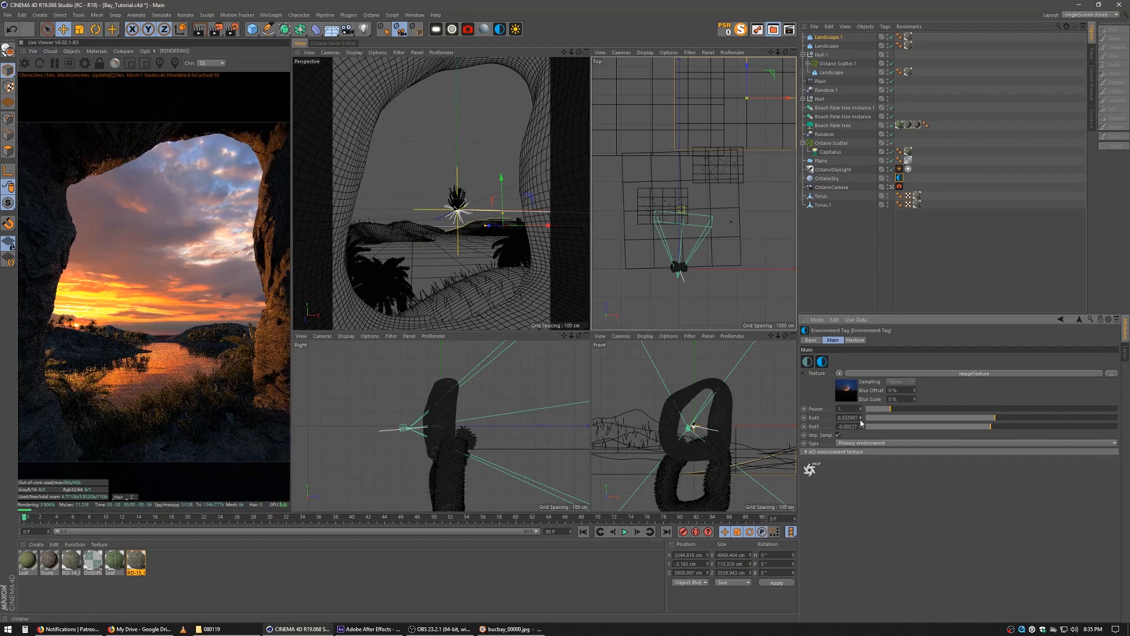
pyautogui.click(861, 421)
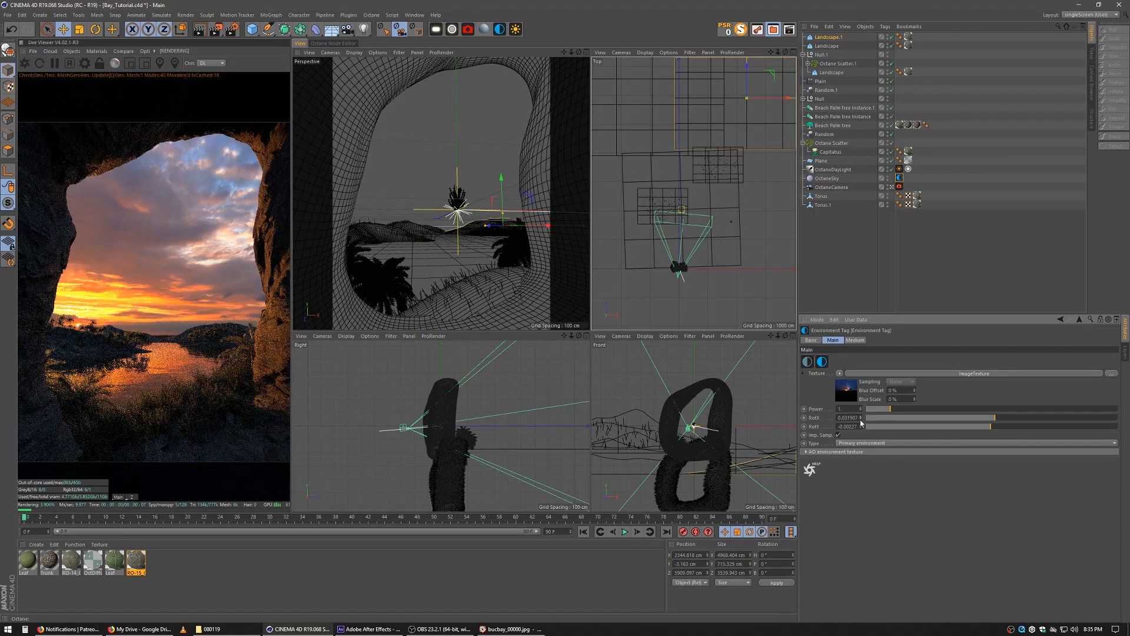
pyautogui.click(861, 416)
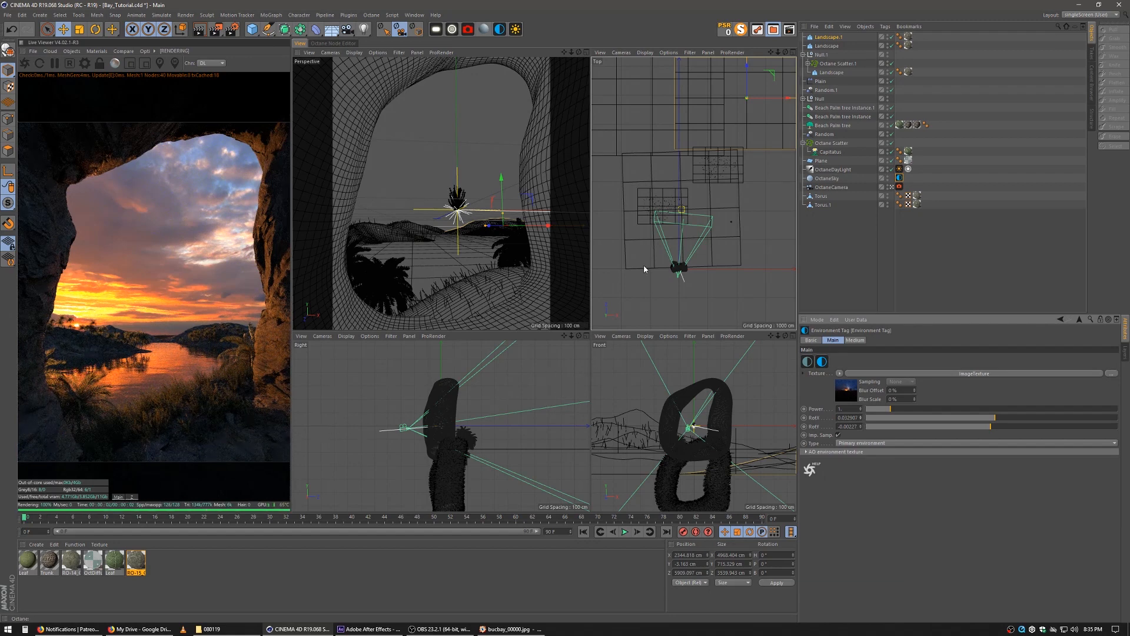
# Duplicate the right-hand large background Landscape and place the copy farther back at about X 1807, Z 10281 cm
pyautogui.click(474, 230)
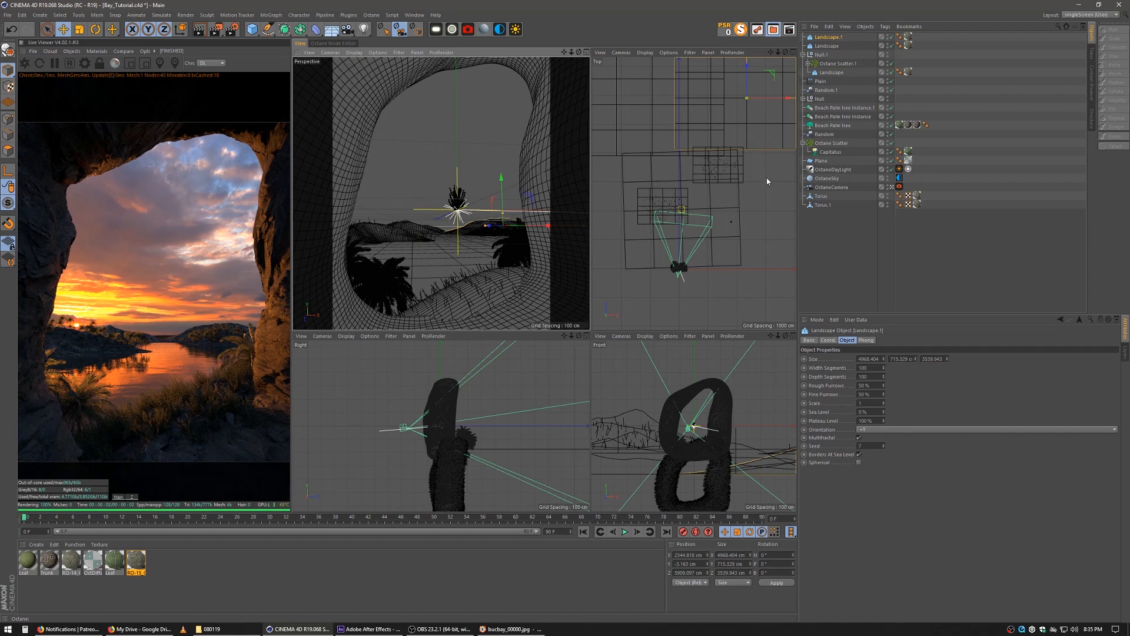
pyautogui.keyDown('ctrl'); pyautogui.moveTo(767, 178); pyautogui.dragTo(721, 50); pyautogui.keyUp('ctrl')
pyautogui.moveTo(438, 219); pyautogui.dragTo(449, 224)
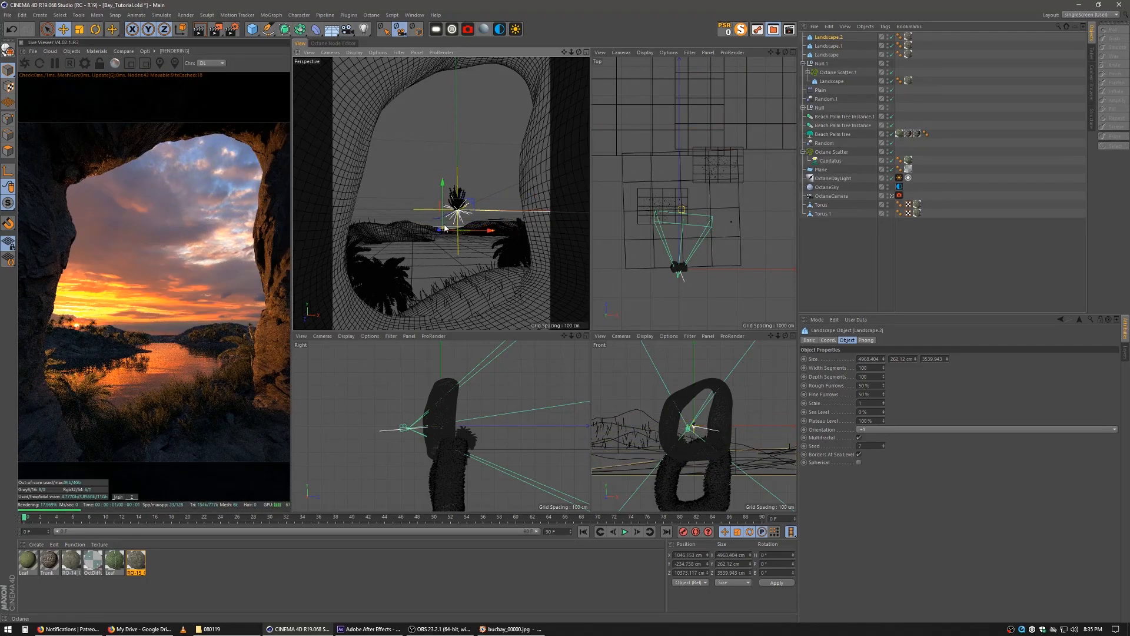
pyautogui.hotkey('ctrl', 'z')
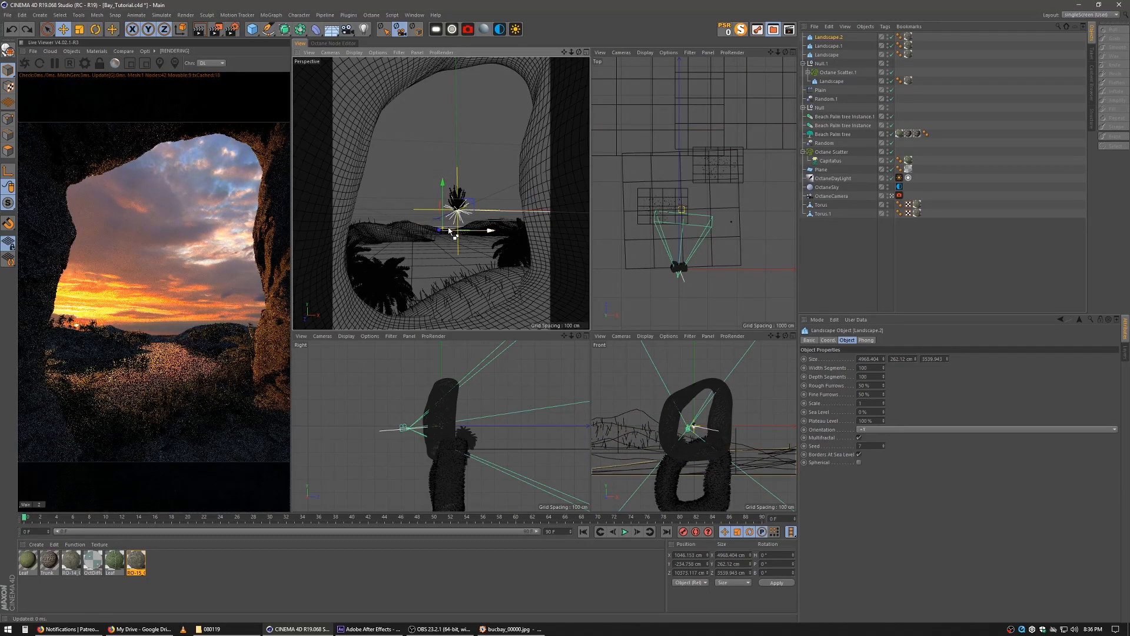
pyautogui.moveTo(450, 231); pyautogui.dragTo(468, 225)
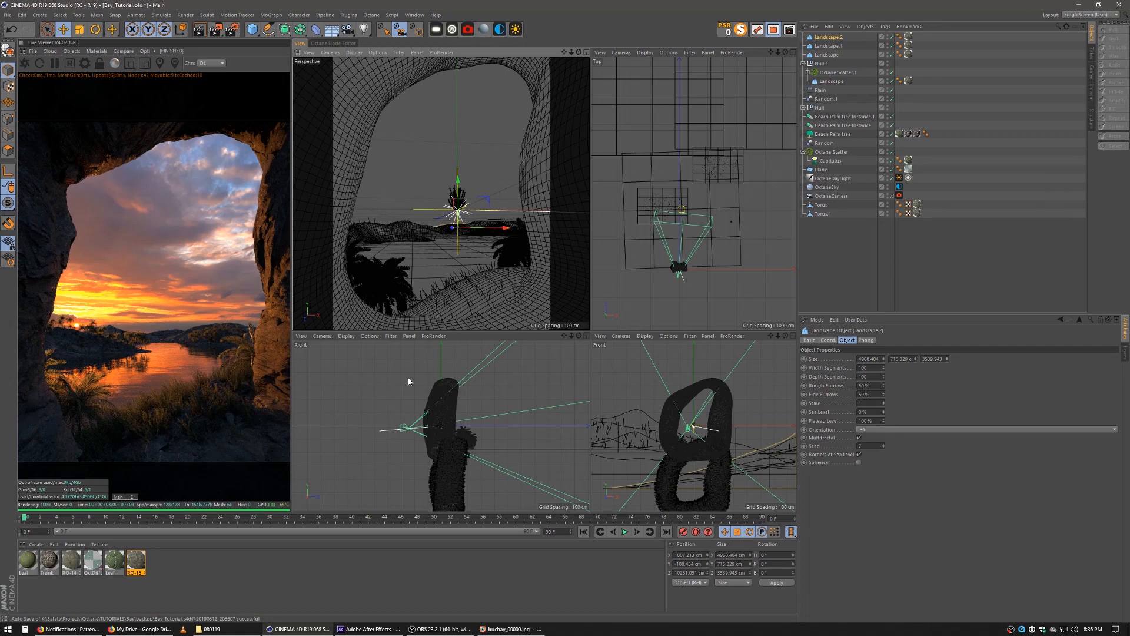
# Add an Octane Volume for fog to the scene and set its voxel size to 900
pyautogui.click(71, 51)
pyautogui.click(87, 114)
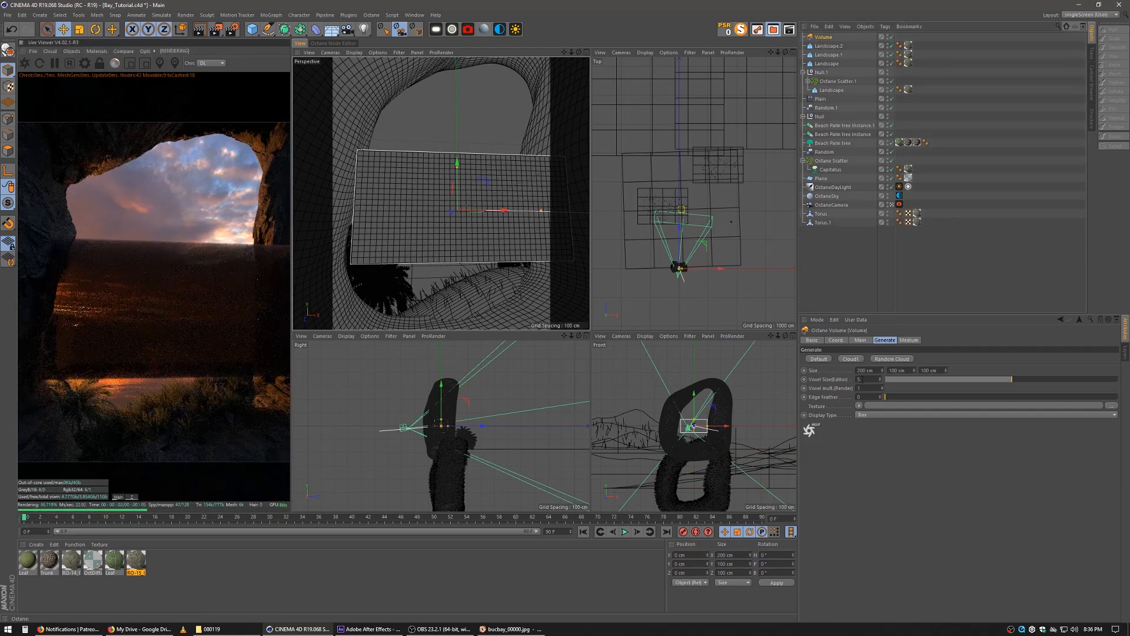
pyautogui.moveTo(865, 380); pyautogui.dragTo(812, 386)
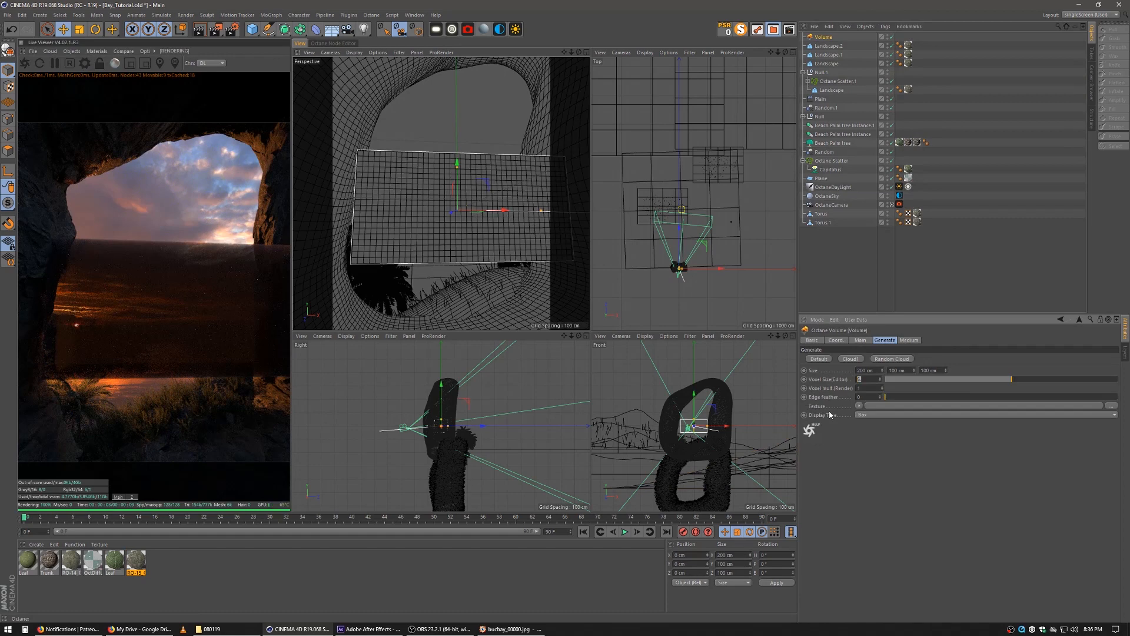
pyautogui.write('900')
pyautogui.press('Return')
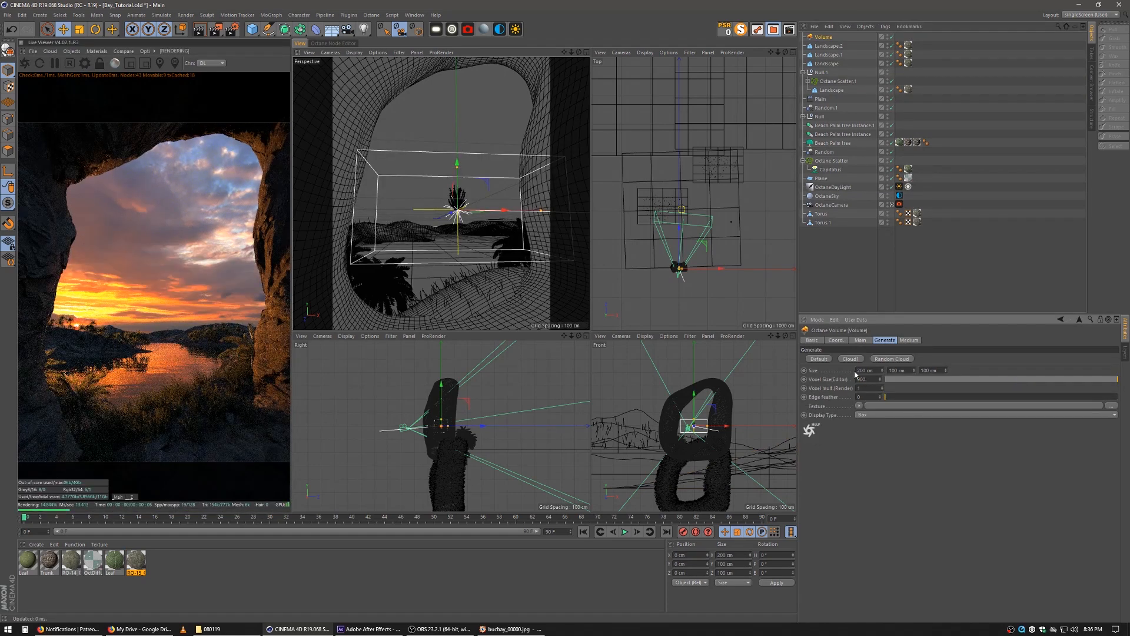
# Set the Octane Volume's size to 6000 cm in all three dimensions
pyautogui.moveTo(874, 370); pyautogui.dragTo(811, 367)
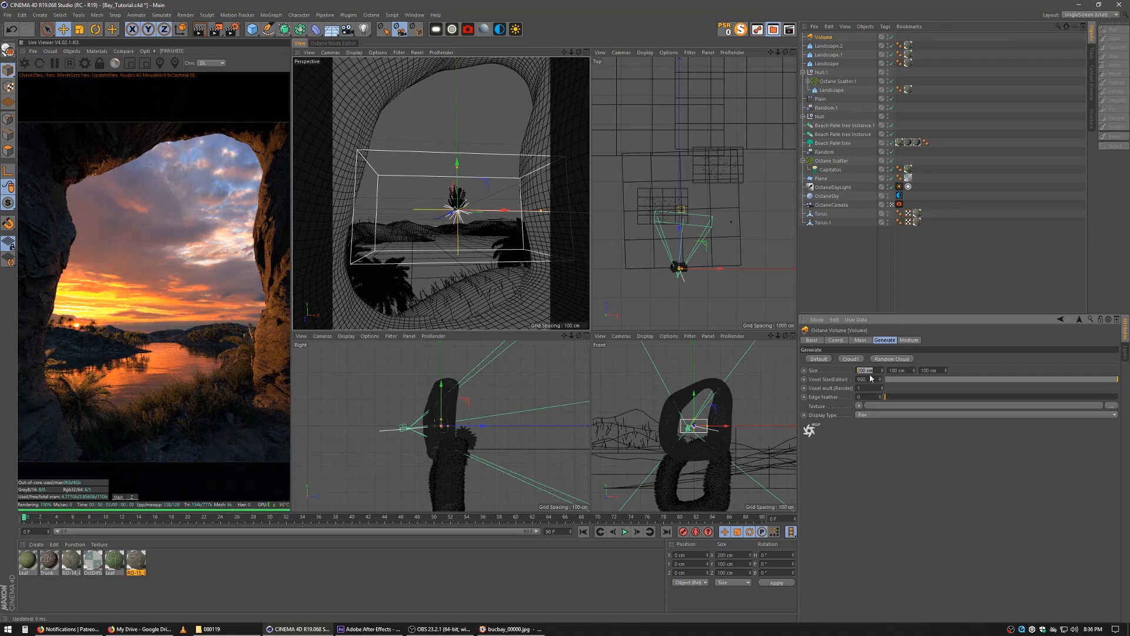
pyautogui.write('66000')
pyautogui.press('Tab')
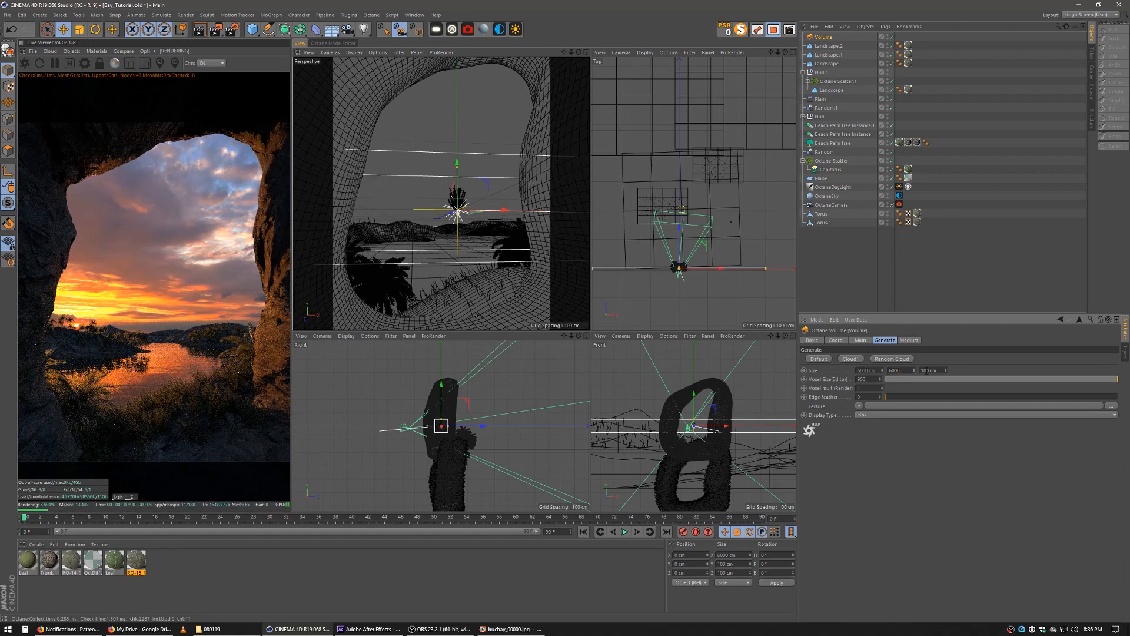
pyautogui.write('6000')
pyautogui.press('Return')
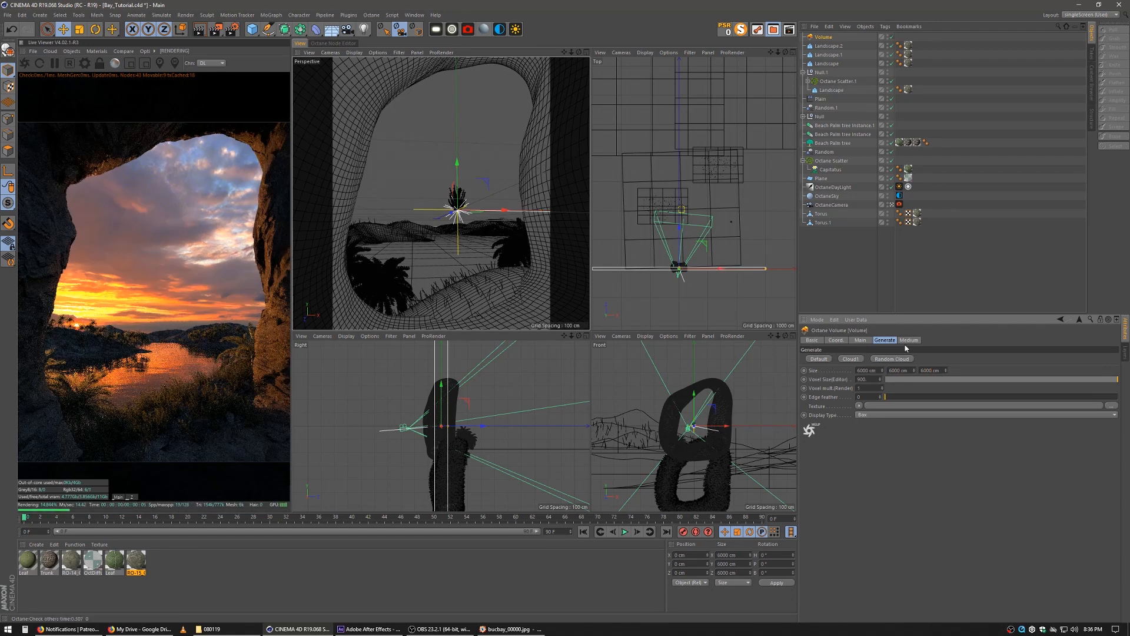
# Set the RgbSpectrum colour in the Volume Medium's absorption and scattering to pure white
pyautogui.click(909, 341)
pyautogui.click(855, 392)
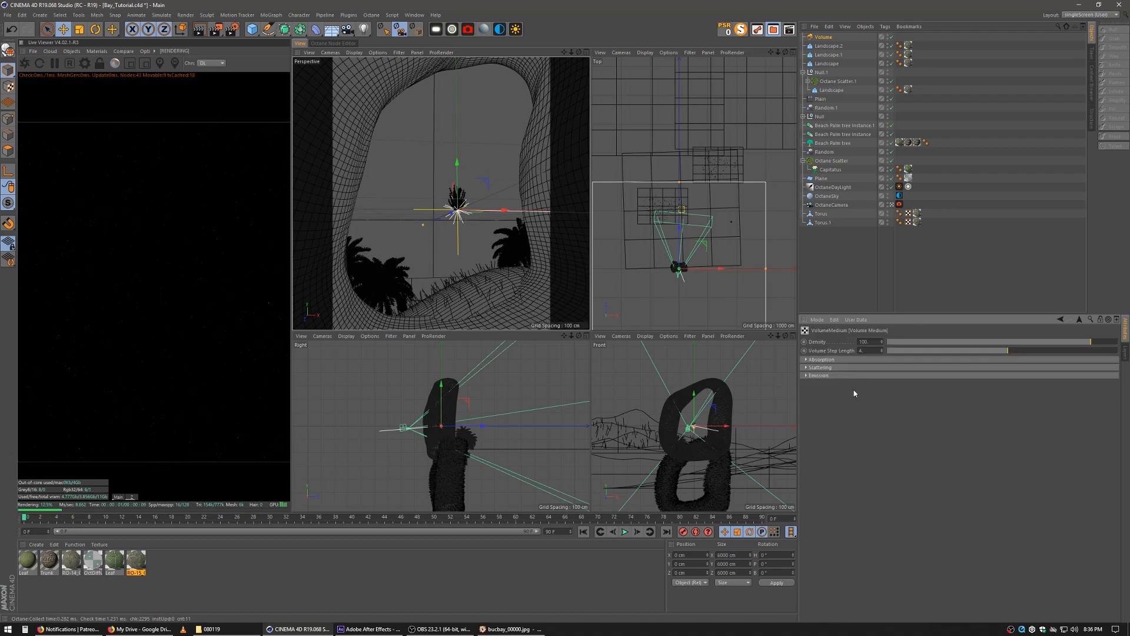
pyautogui.click(840, 361)
pyautogui.click(847, 389)
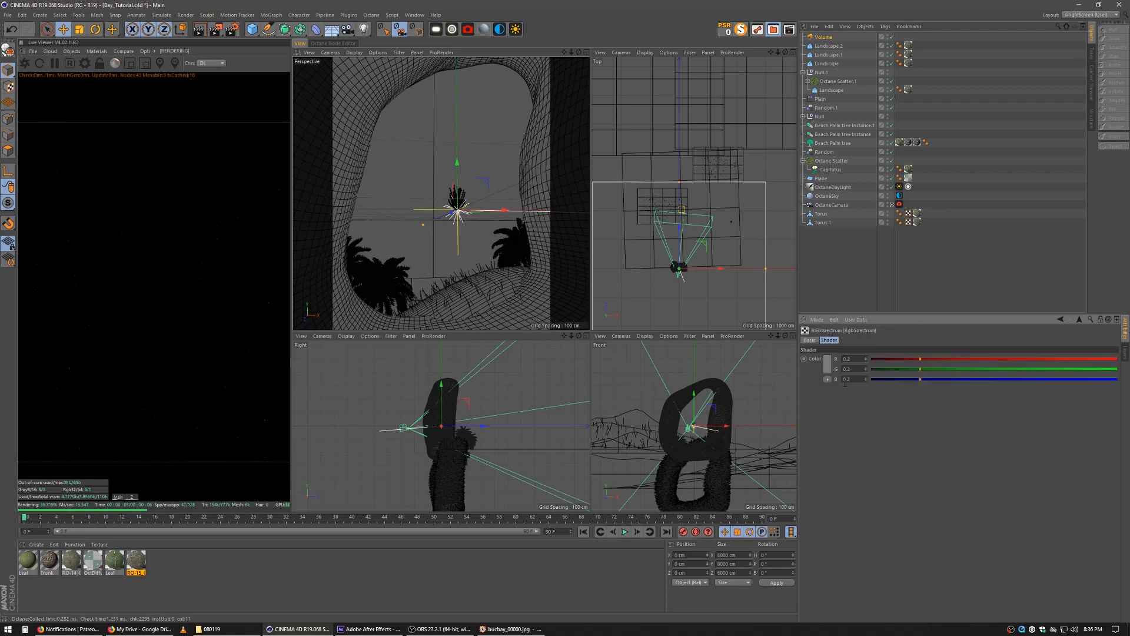
pyautogui.click(828, 362)
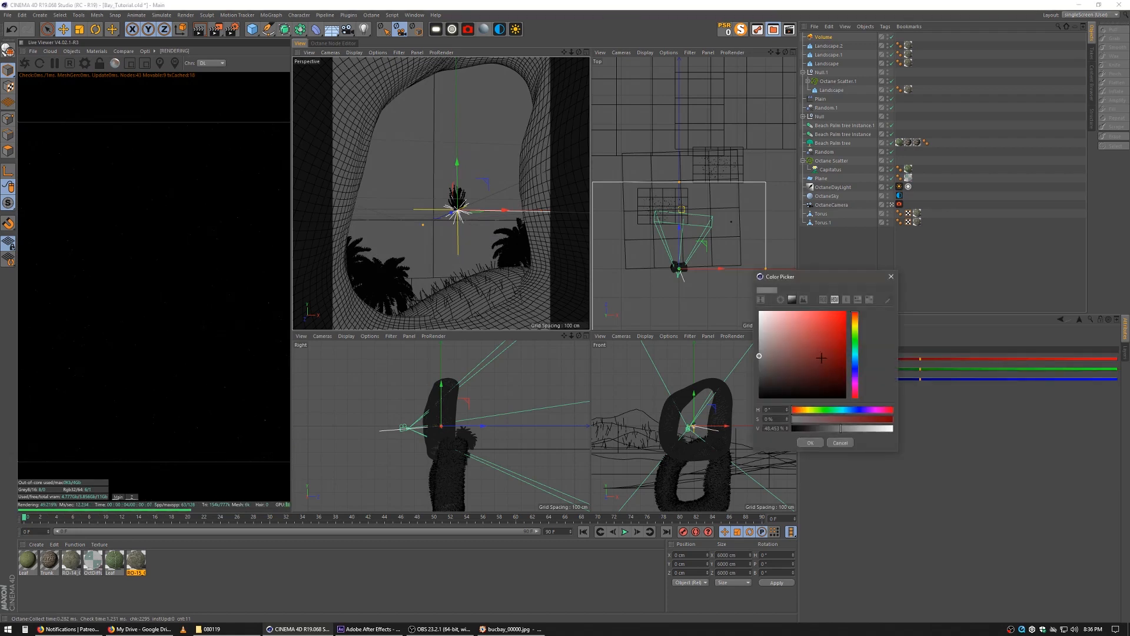
pyautogui.click(809, 443)
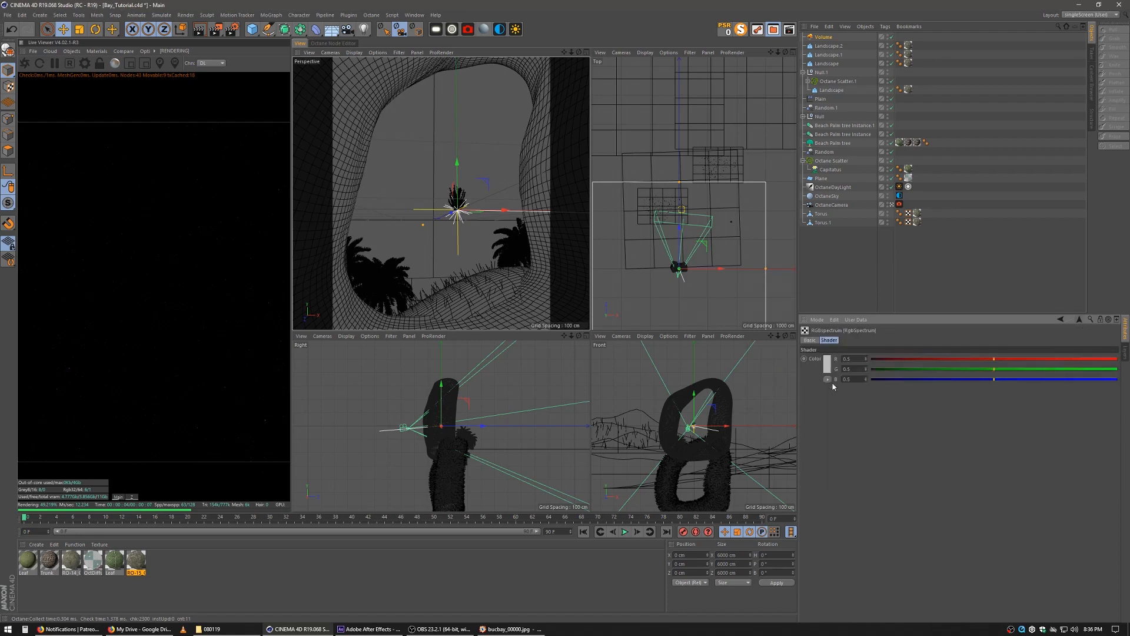
pyautogui.click(828, 362)
pyautogui.click(811, 449)
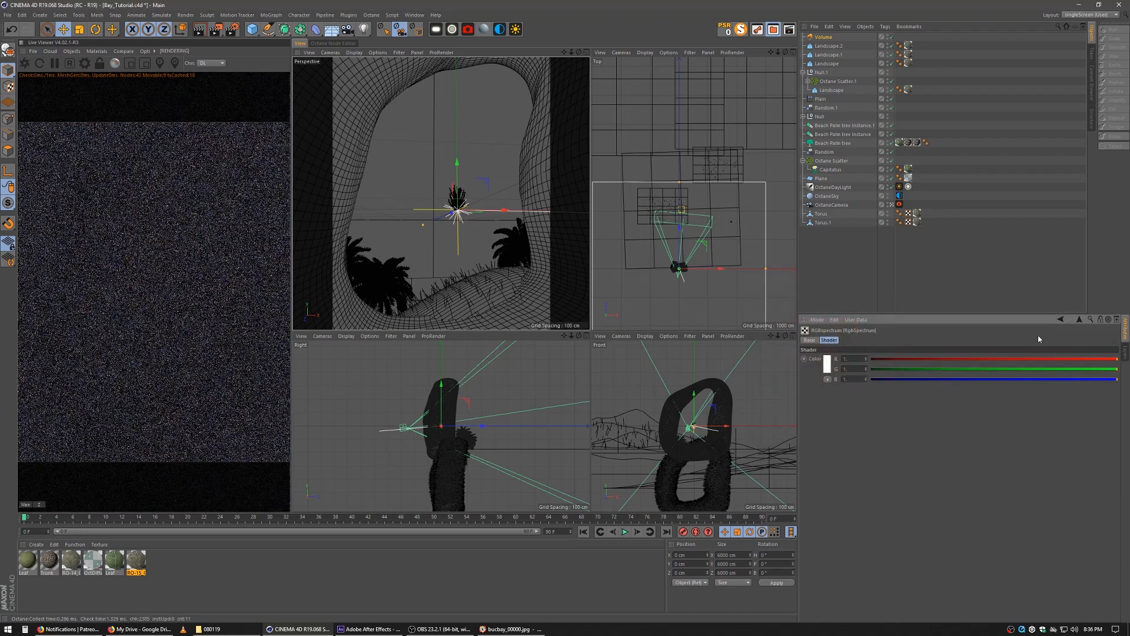
# Set the Volume Medium's step length to about 27.4, scattering phase to about 0.143 and density to about 0.01
pyautogui.click(1079, 321)
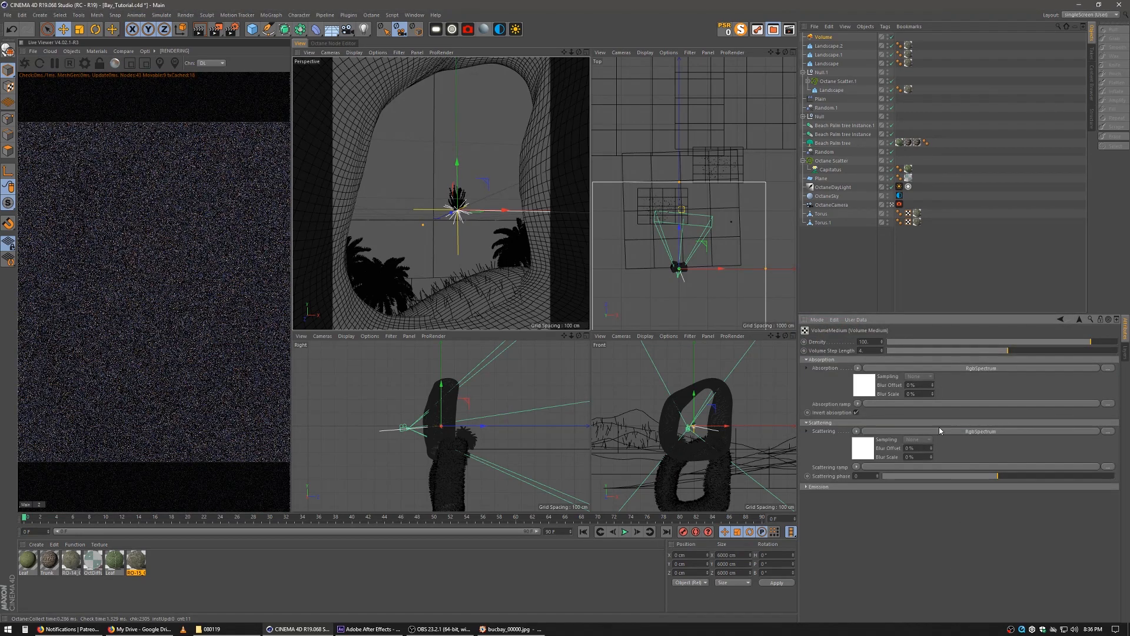
pyautogui.moveTo(1007, 351); pyautogui.dragTo(1049, 360)
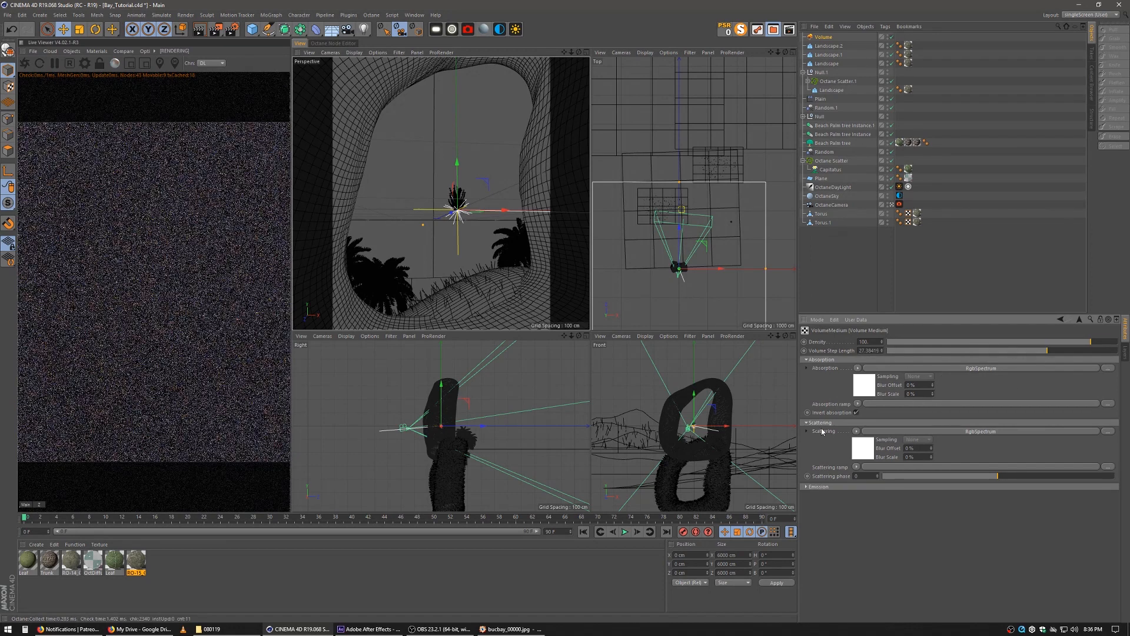
pyautogui.moveTo(1001, 477); pyautogui.dragTo(1031, 478)
pyautogui.moveTo(1091, 345); pyautogui.dragTo(980, 348)
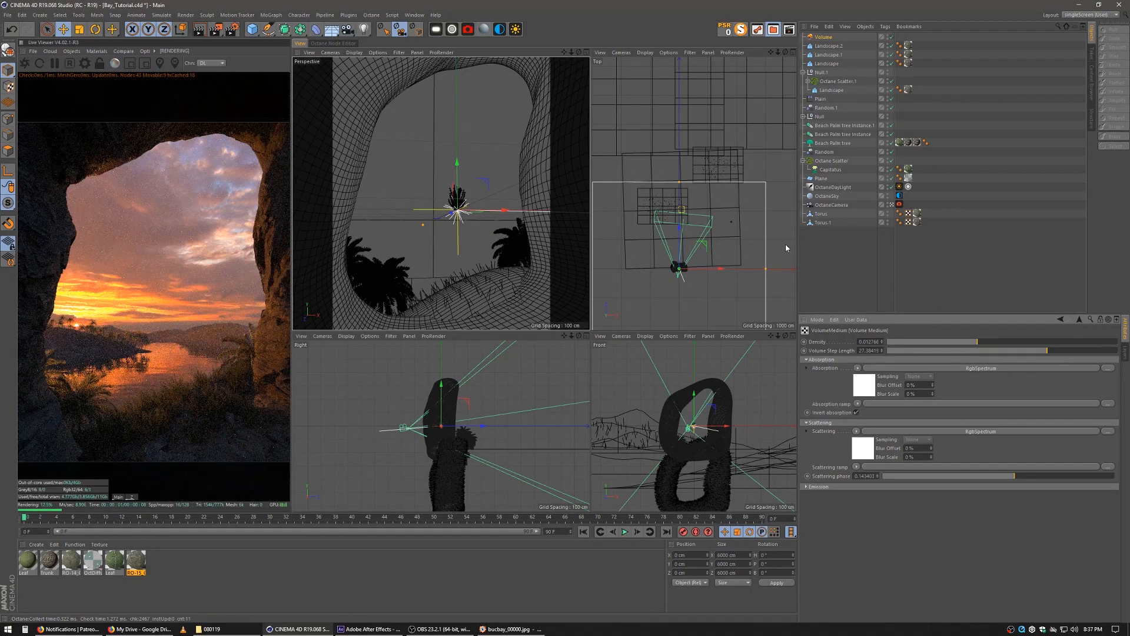
# Move the fog Volume back and down over the bay to about Y -1073, Z 3220 cm
pyautogui.moveTo(733, 305); pyautogui.dragTo(739, 222)
pyautogui.moveTo(482, 128); pyautogui.dragTo(507, 207)
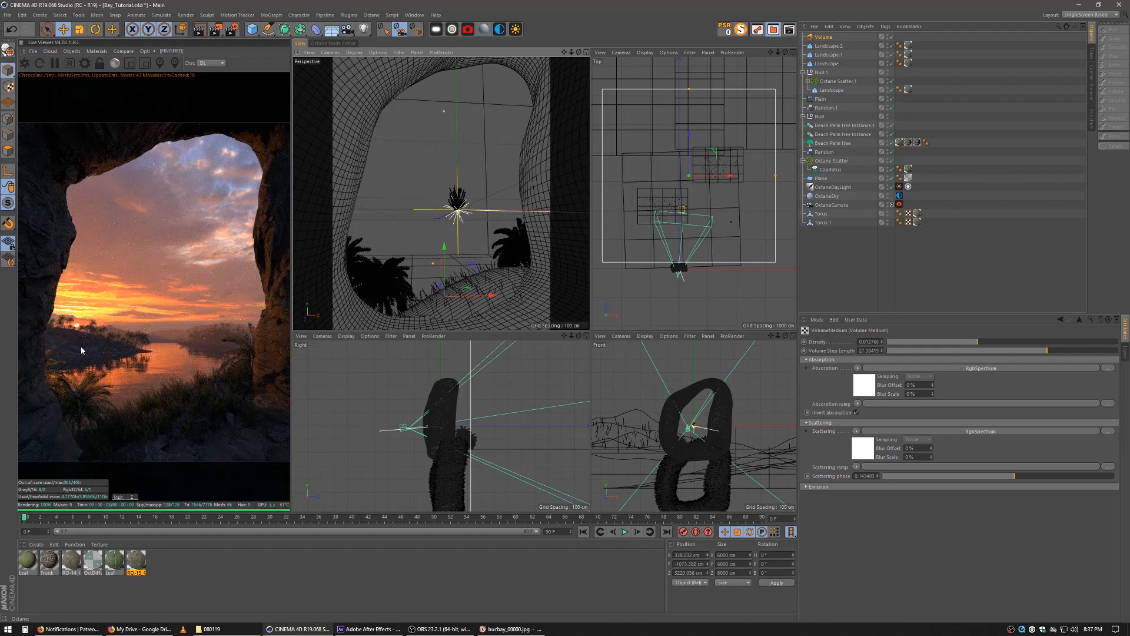
# Increase the instance count of the Octane Scatter that distributes palms over the Landscape inside Null
pyautogui.click(820, 162)
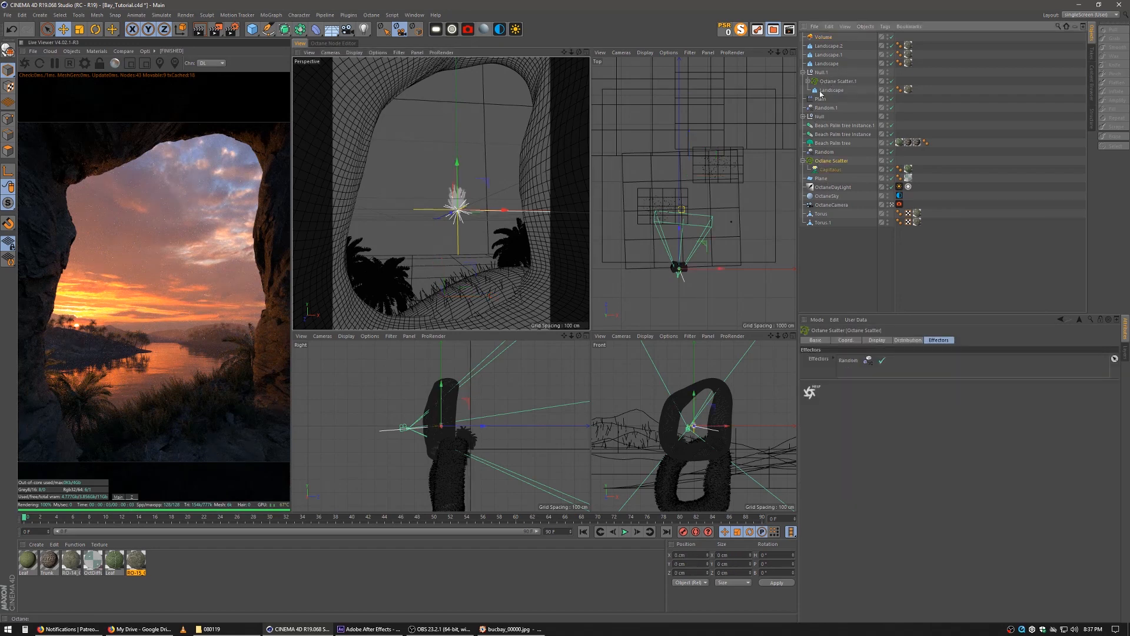
pyautogui.click(804, 116)
pyautogui.click(822, 126)
pyautogui.click(896, 341)
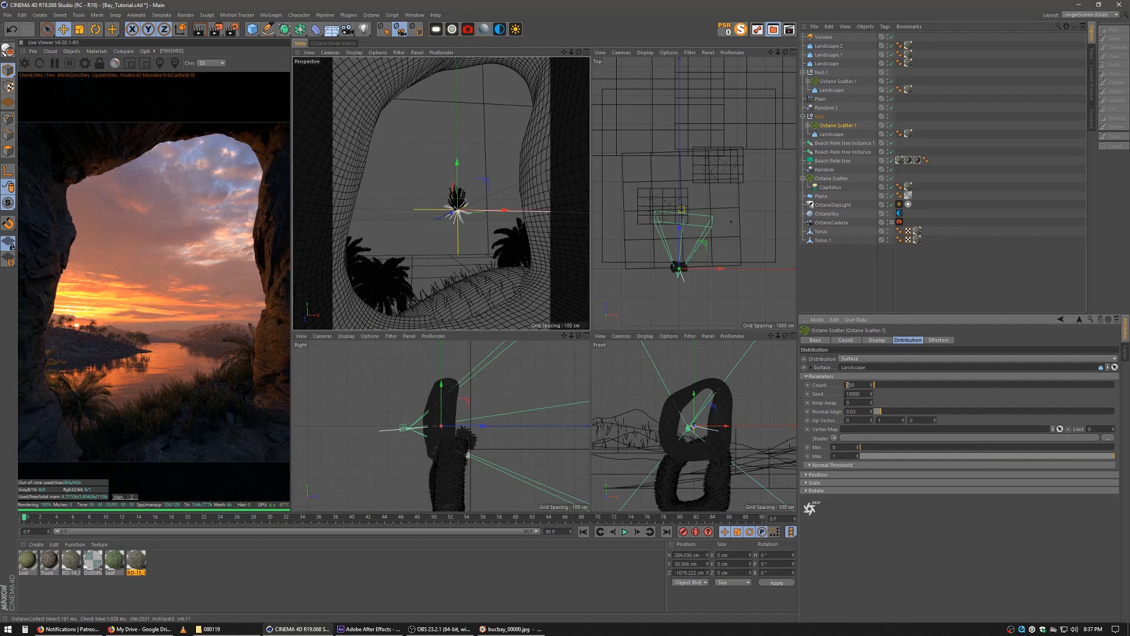
pyautogui.press('Return')
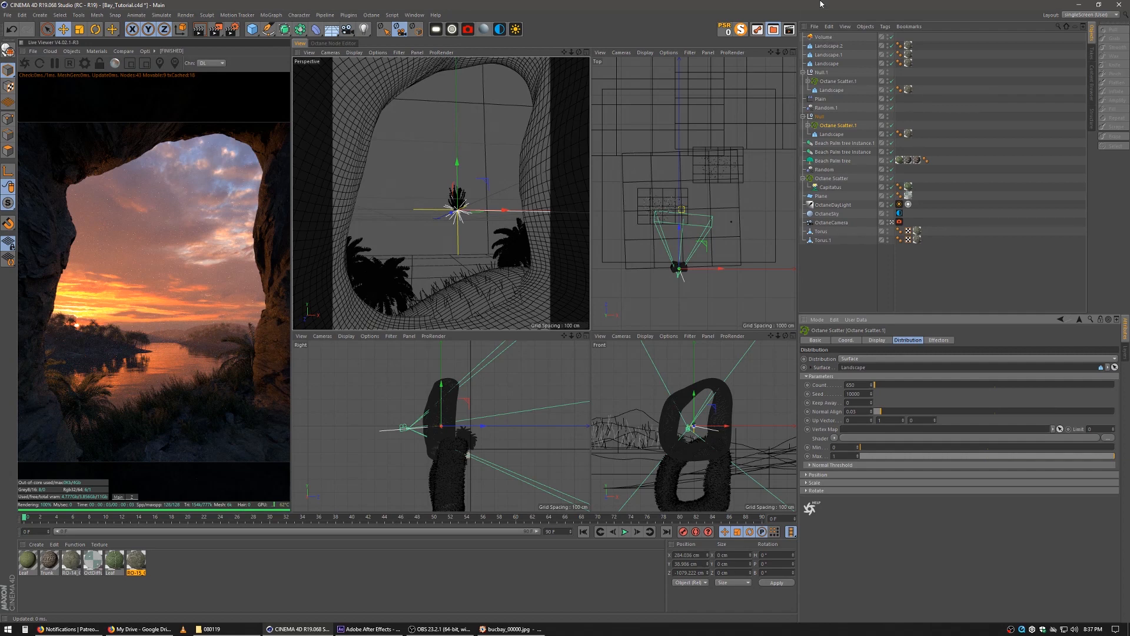
# Hide the fog Volume in the viewports and move the Landscape inside Null.1 closer, to about X -463, Z 253 cm
pyautogui.click(824, 37)
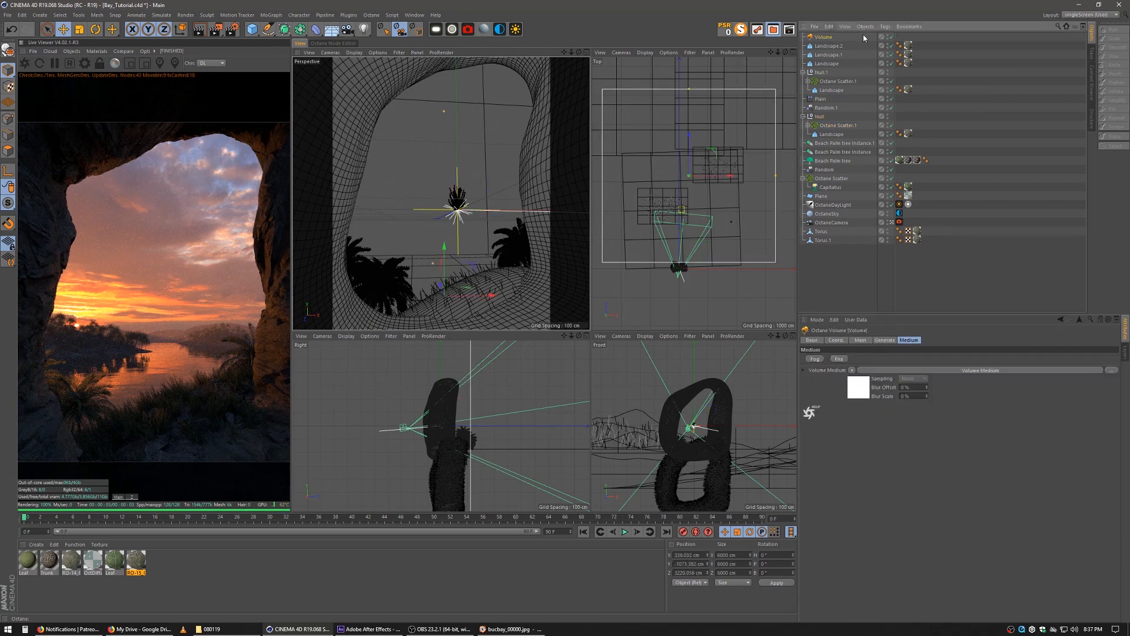
pyautogui.click(888, 37)
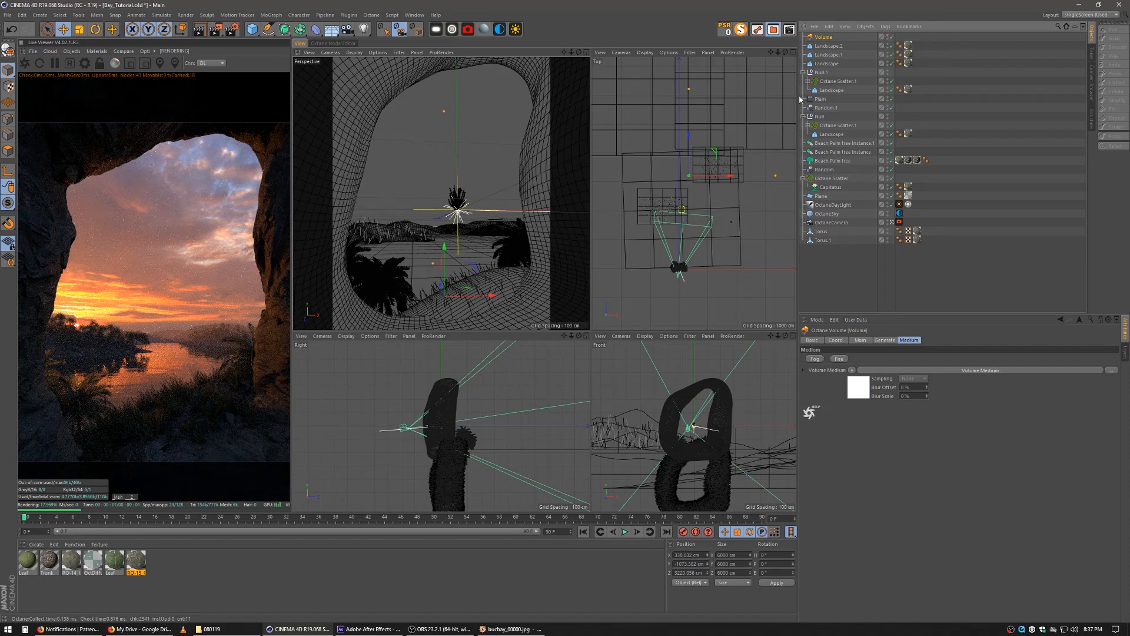
pyautogui.click(437, 250)
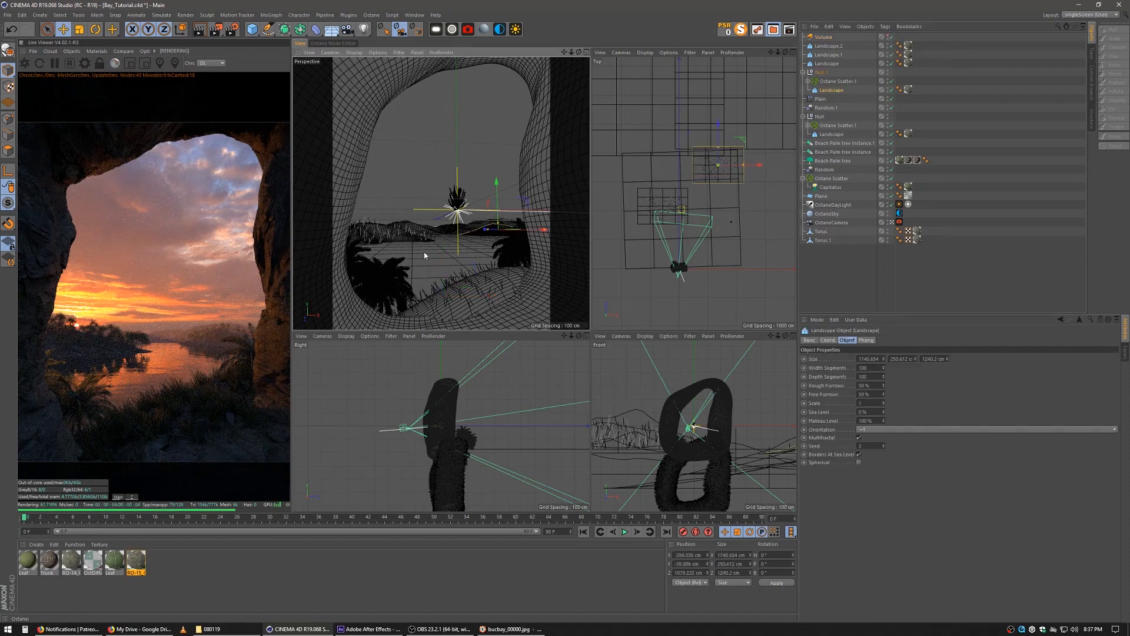
pyautogui.click(482, 230)
pyautogui.click(747, 175)
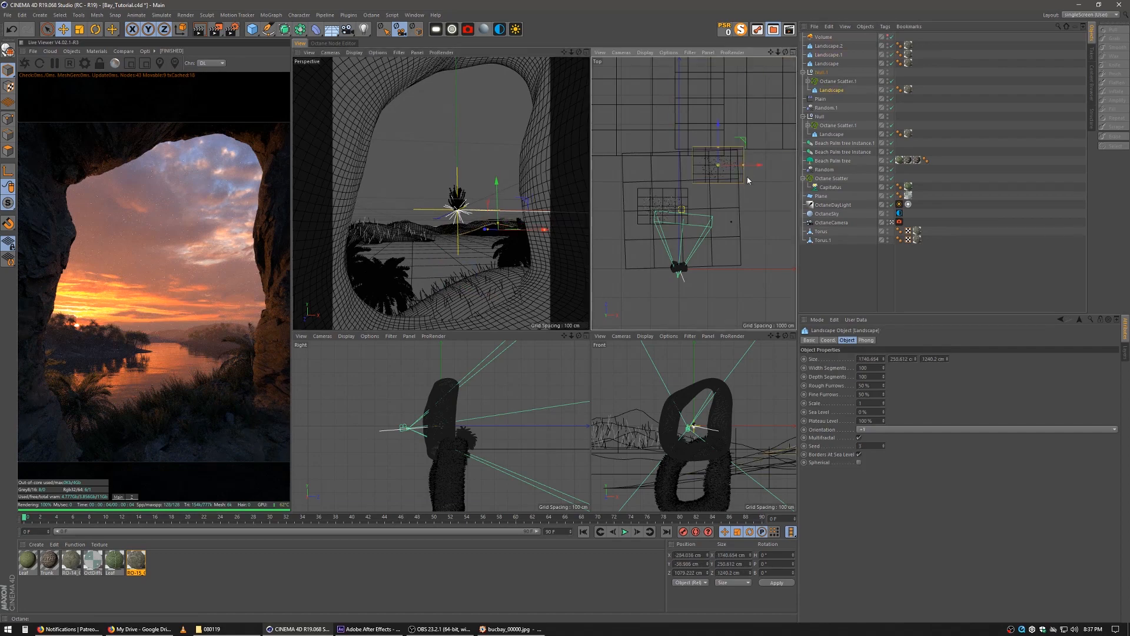
pyautogui.moveTo(756, 194); pyautogui.dragTo(752, 214)
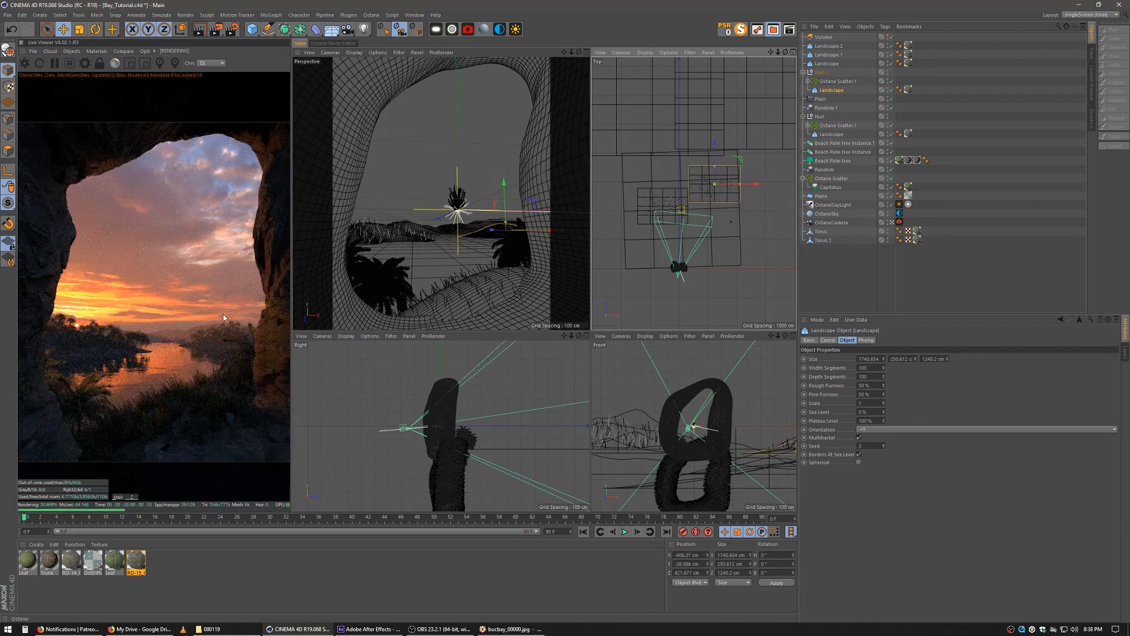
pyautogui.moveTo(759, 216); pyautogui.dragTo(757, 221)
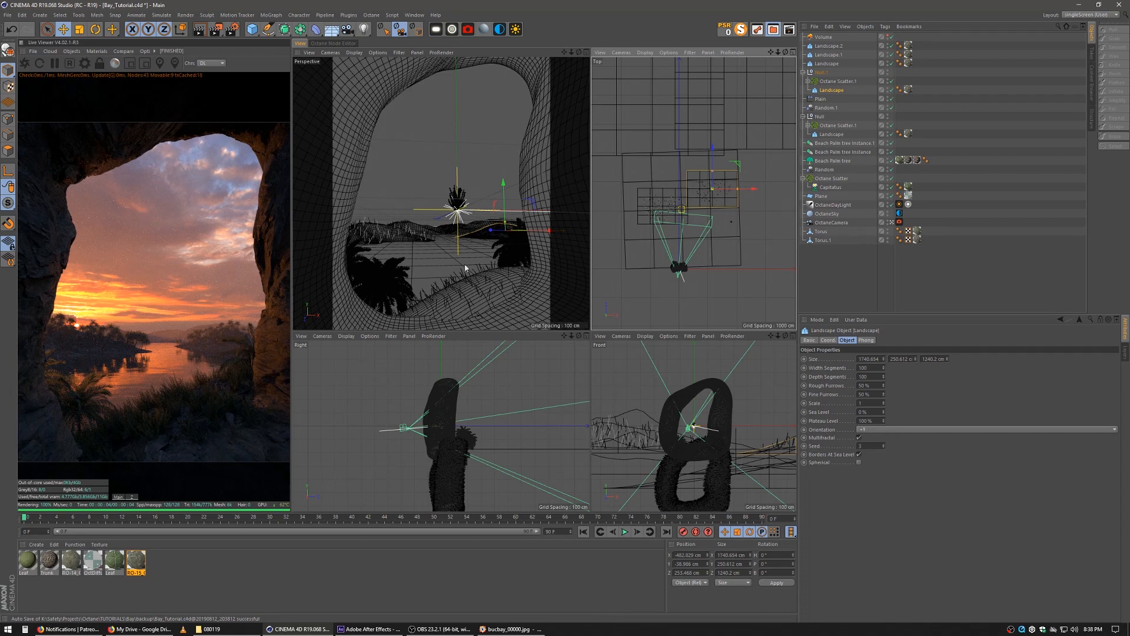
# Enable the OctaneCamera tag's Camera Imager and set its highlight compression to about 0.43
pyautogui.click(899, 222)
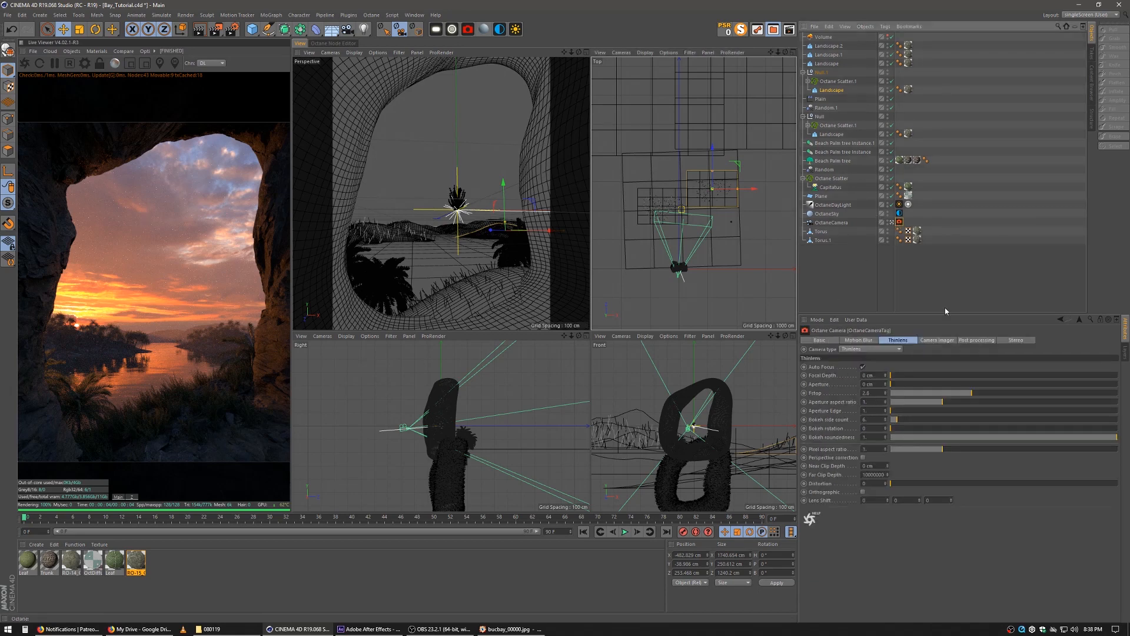
pyautogui.click(935, 340)
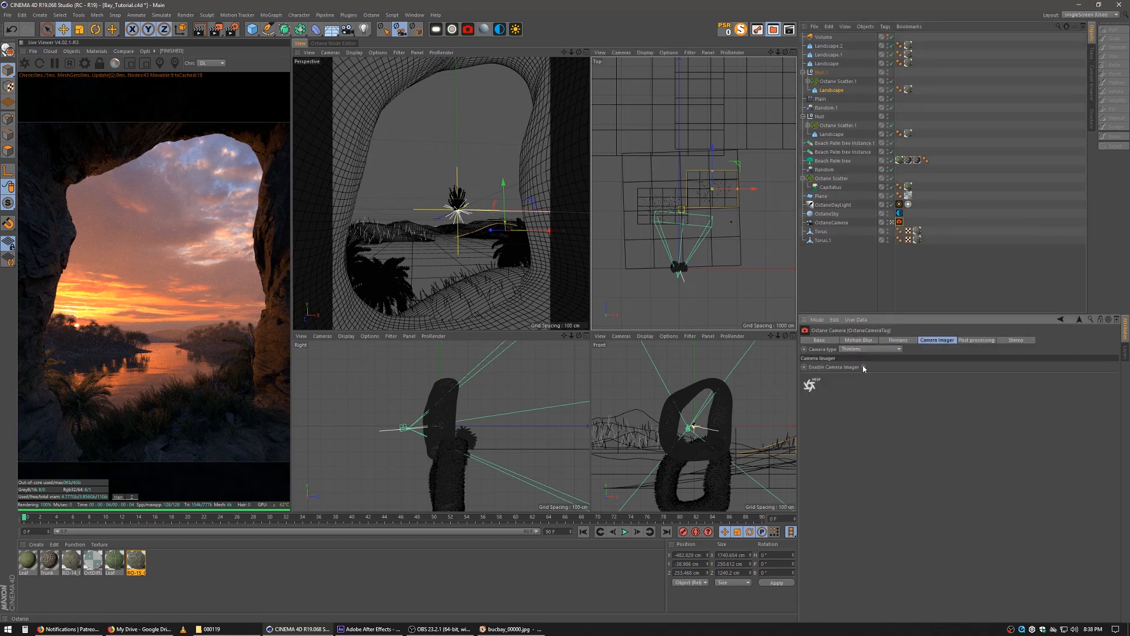
pyautogui.click(864, 367)
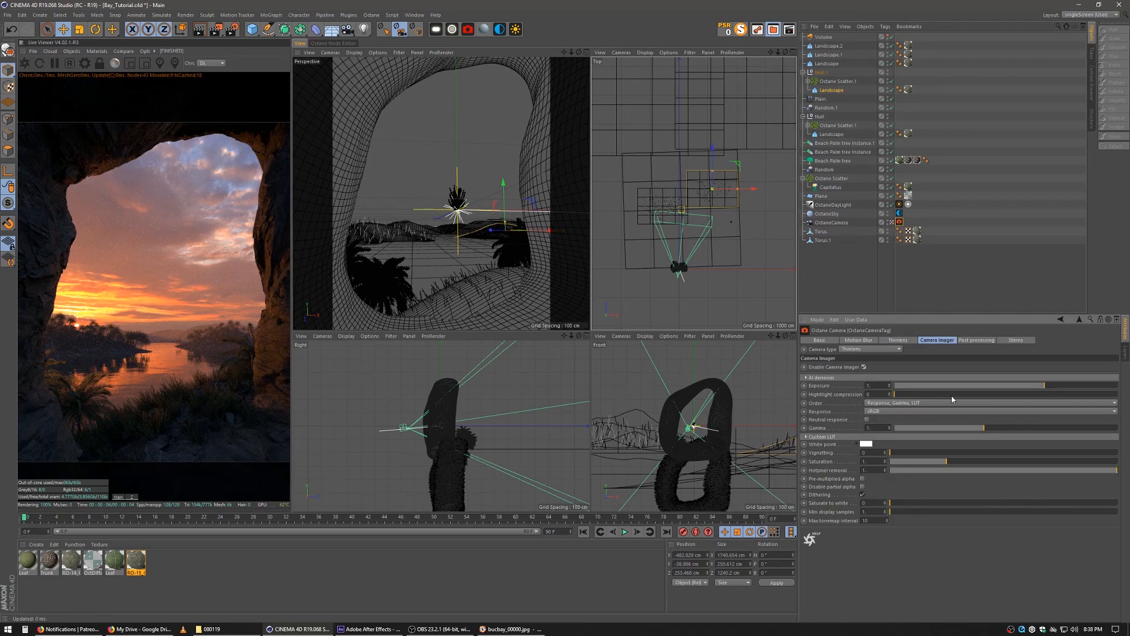
pyautogui.moveTo(914, 398); pyautogui.dragTo(990, 405)
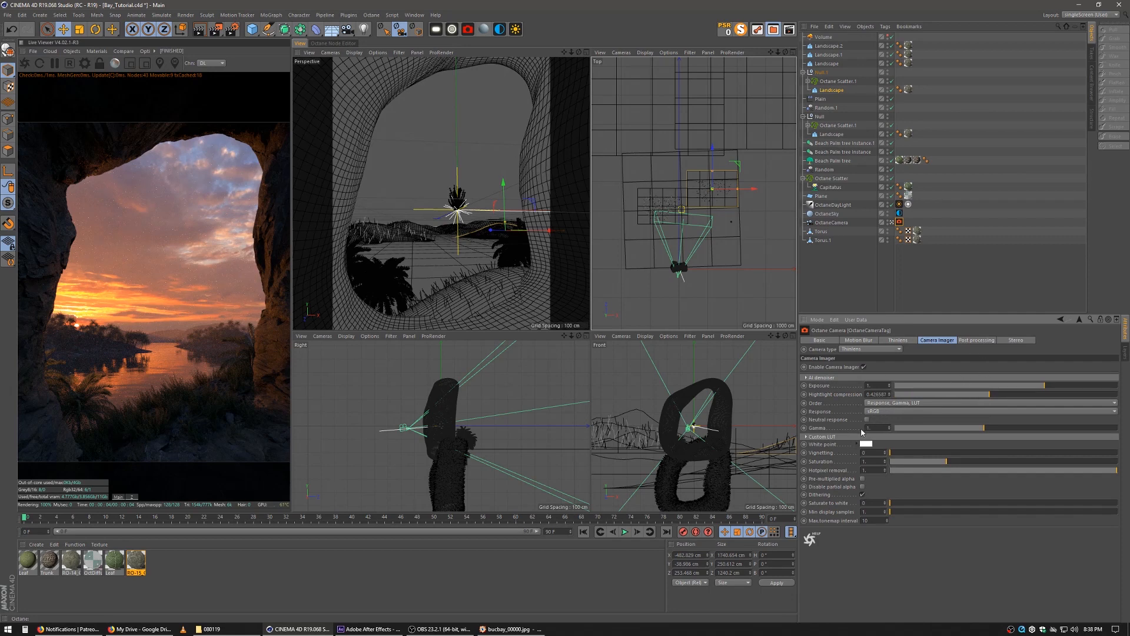
# Enable the camera's AI denoiser with volume denoising and switch the live render kernel to PT
pyautogui.click(869, 386)
pyautogui.click(869, 394)
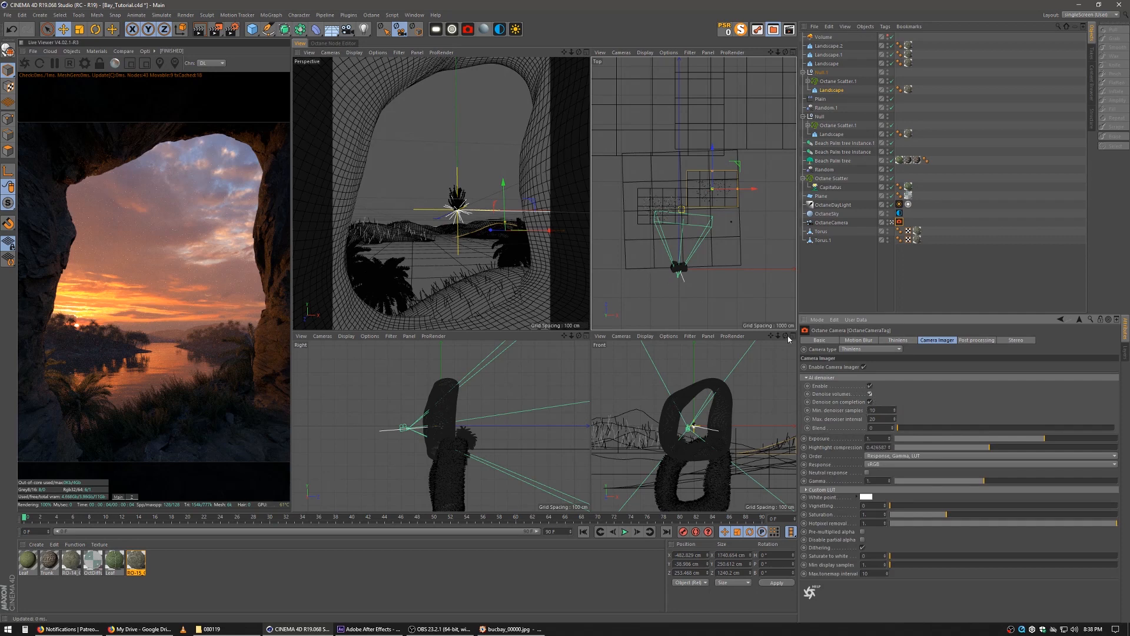
pyautogui.click(222, 63)
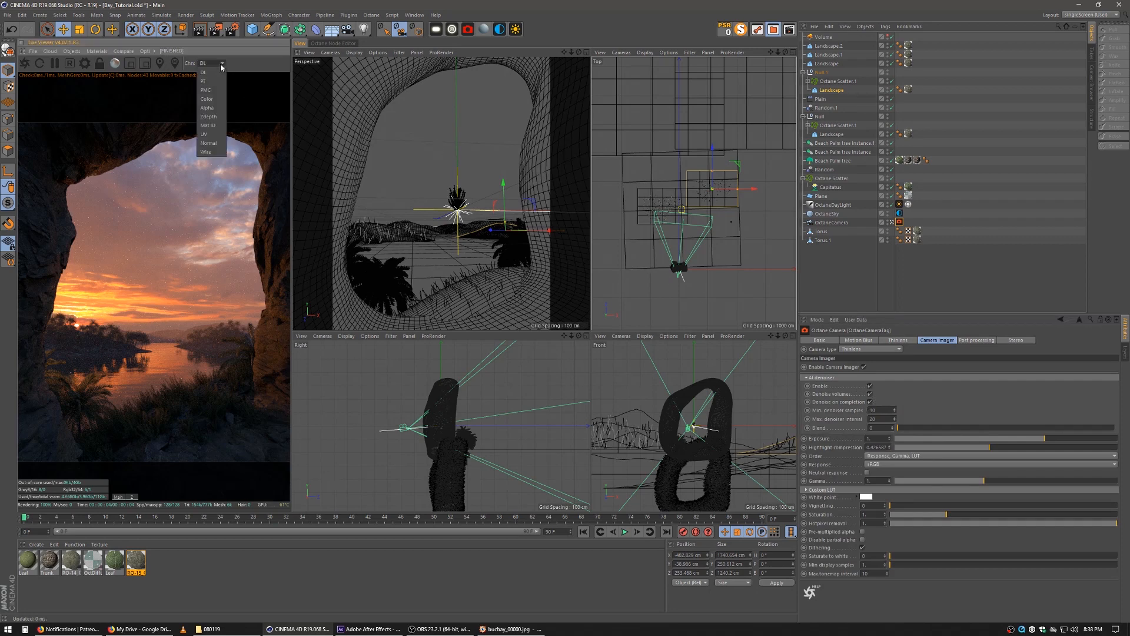
pyautogui.click(216, 81)
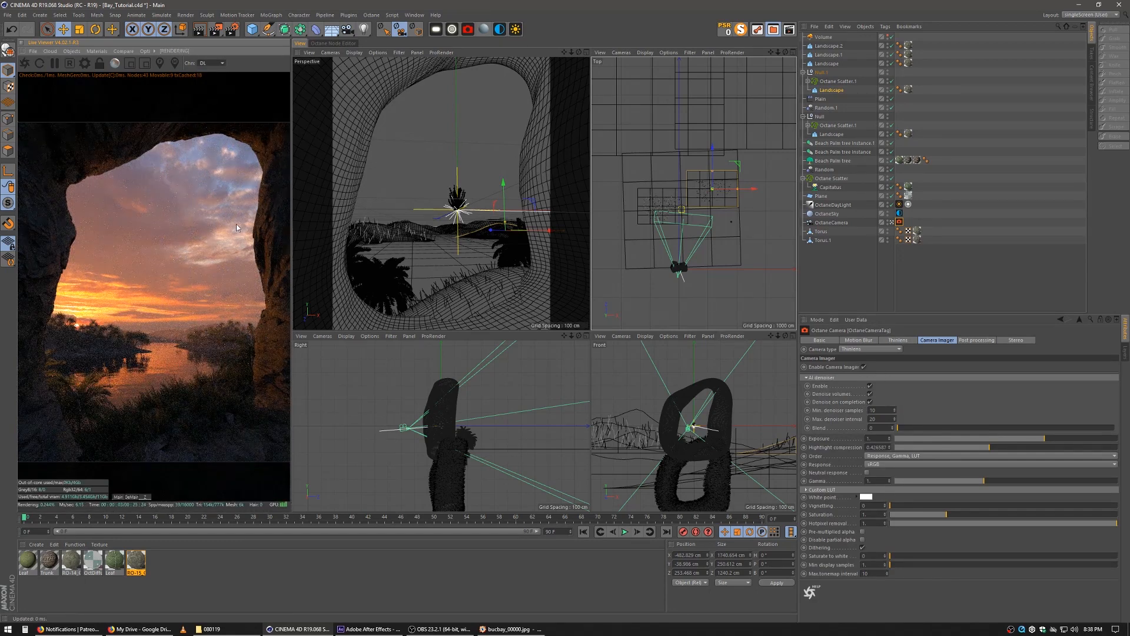
# Set the Octane Pathtracing kernel to 350 max samples and a GI clamp of 4
pyautogui.click(84, 63)
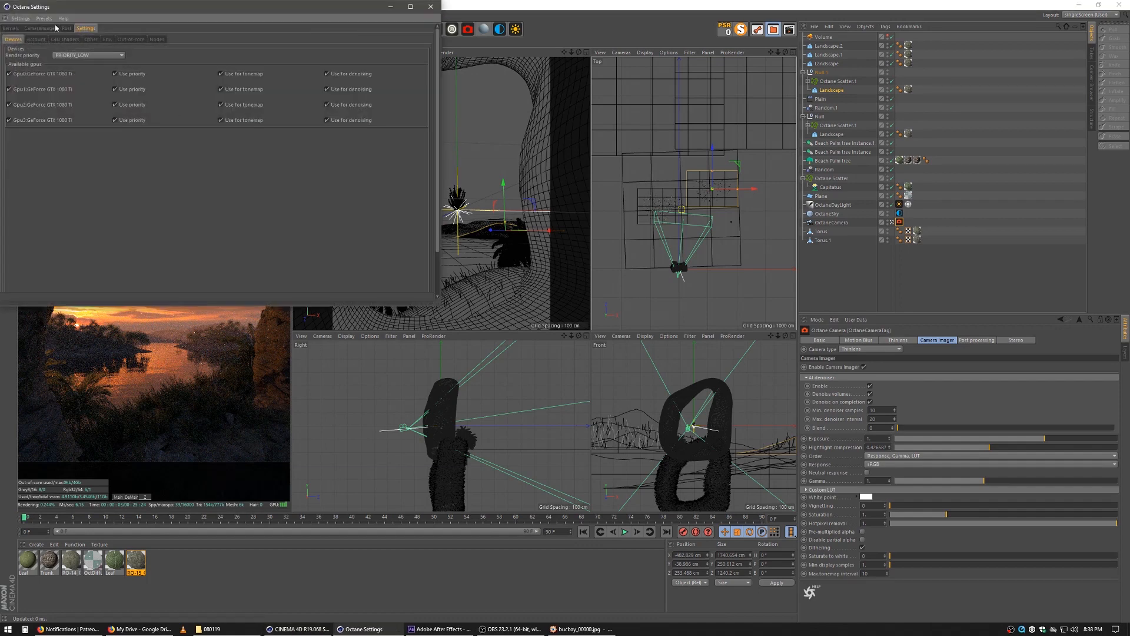
pyautogui.click(10, 28)
pyautogui.doubleClick(66, 48)
pyautogui.write('350')
pyautogui.press('Tab')
pyautogui.press('Tab')
pyautogui.press('Tab')
pyautogui.press('Tab')
pyautogui.press('Tab')
pyautogui.press('Tab')
pyautogui.write('4')
pyautogui.press('Return')
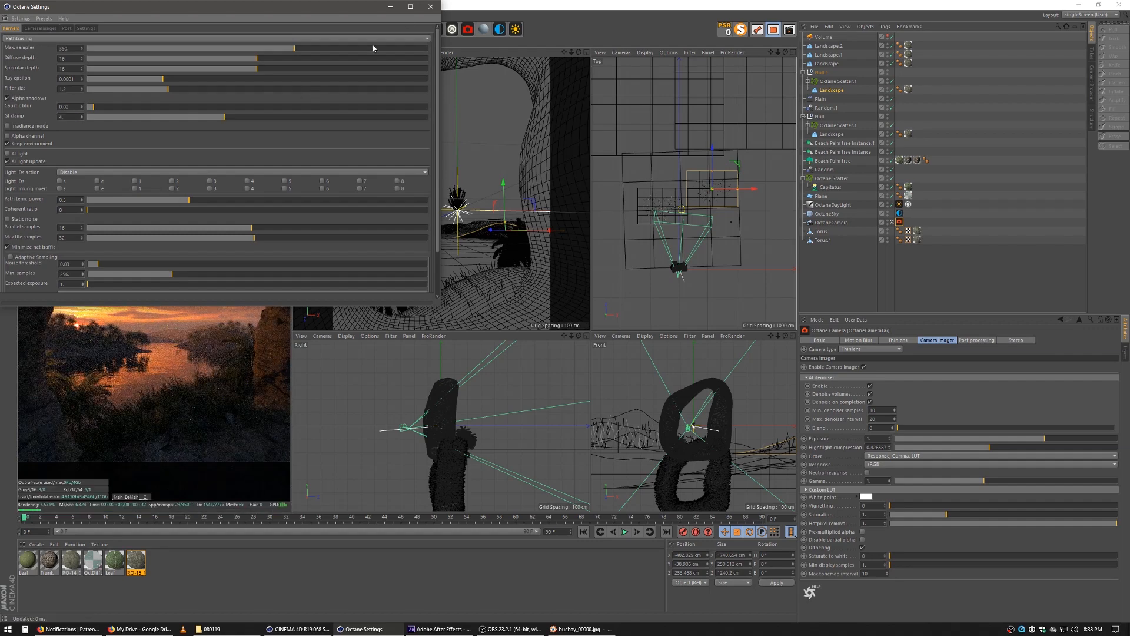
pyautogui.moveTo(340, 3); pyautogui.dragTo(534, 160)
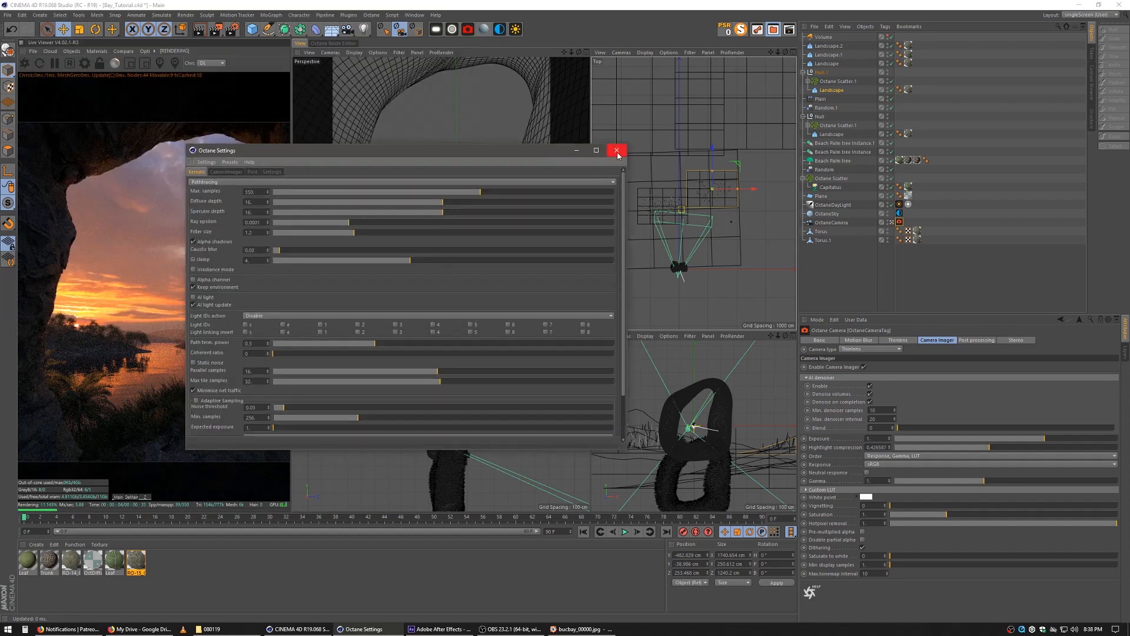
pyautogui.click(625, 163)
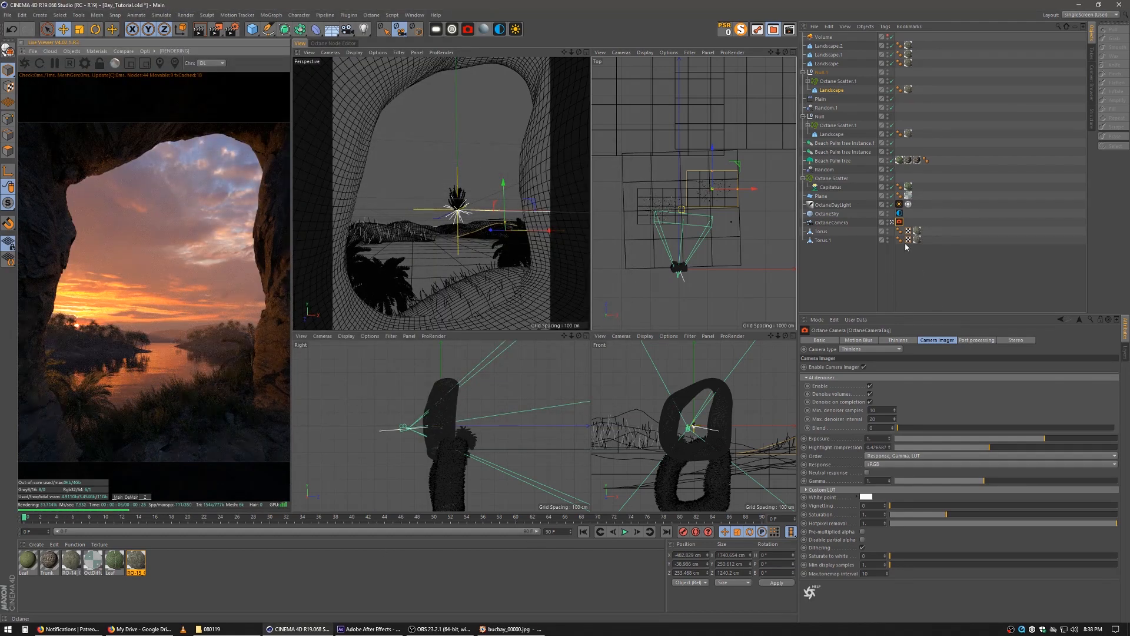
# Enable post processing on the Octane camera tag and set its bloom power to about 26.5
pyautogui.click(968, 340)
pyautogui.click(853, 367)
pyautogui.moveTo(1003, 375); pyautogui.dragTo(1058, 389)
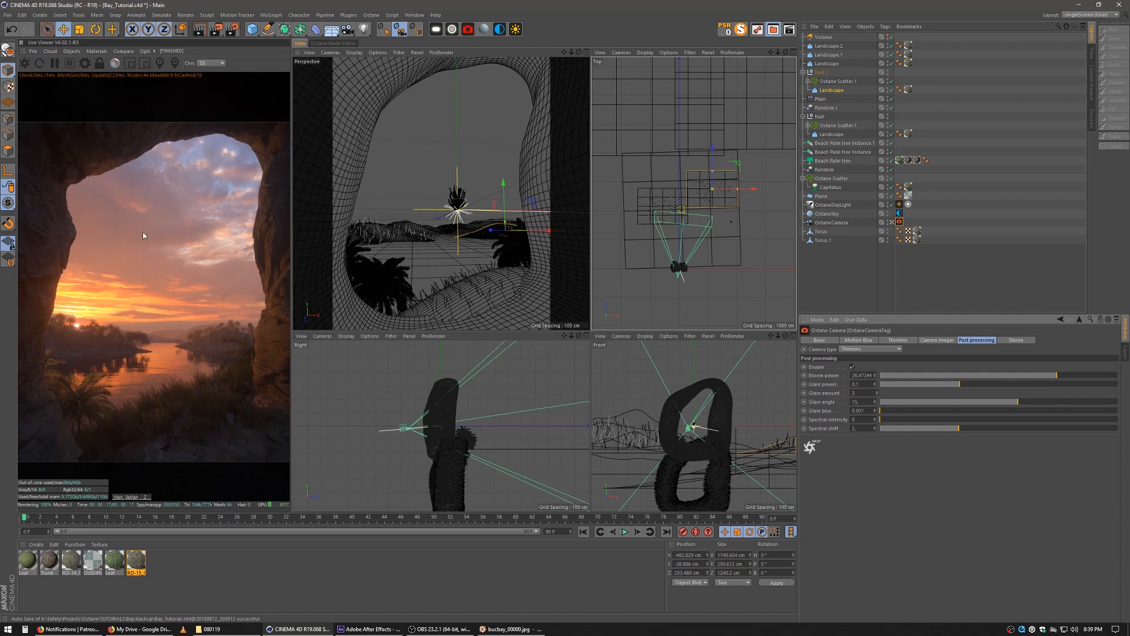
# Search the Content Browser presets for "man" and add the Man 03 - Renderpeople model to the scene
pyautogui.click(775, 28)
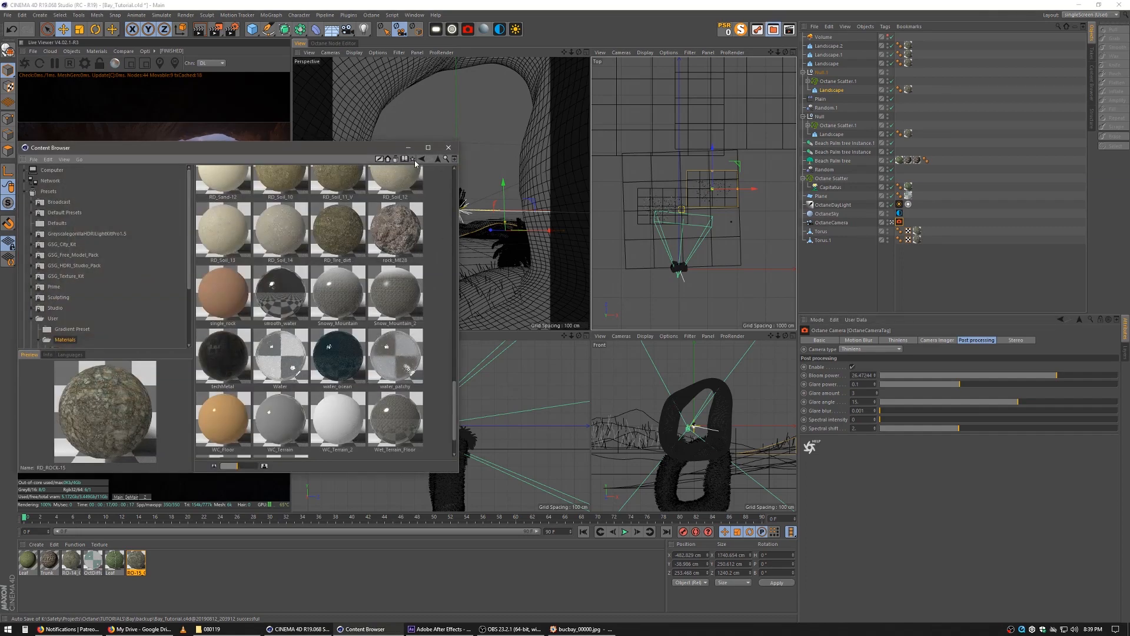
pyautogui.click(446, 159)
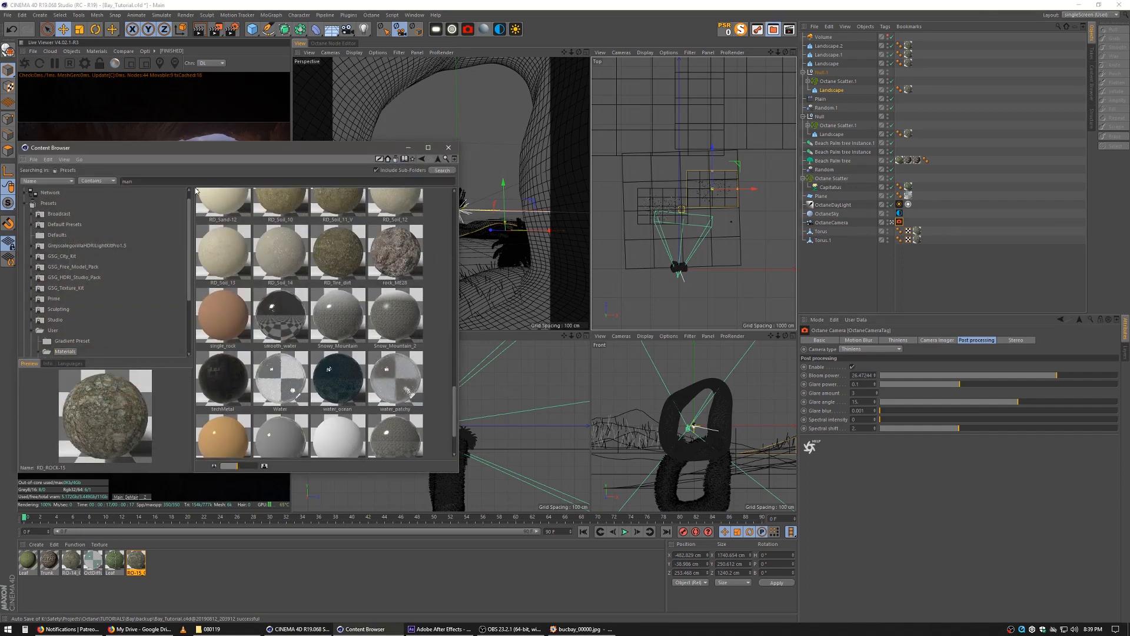
pyautogui.press('Return')
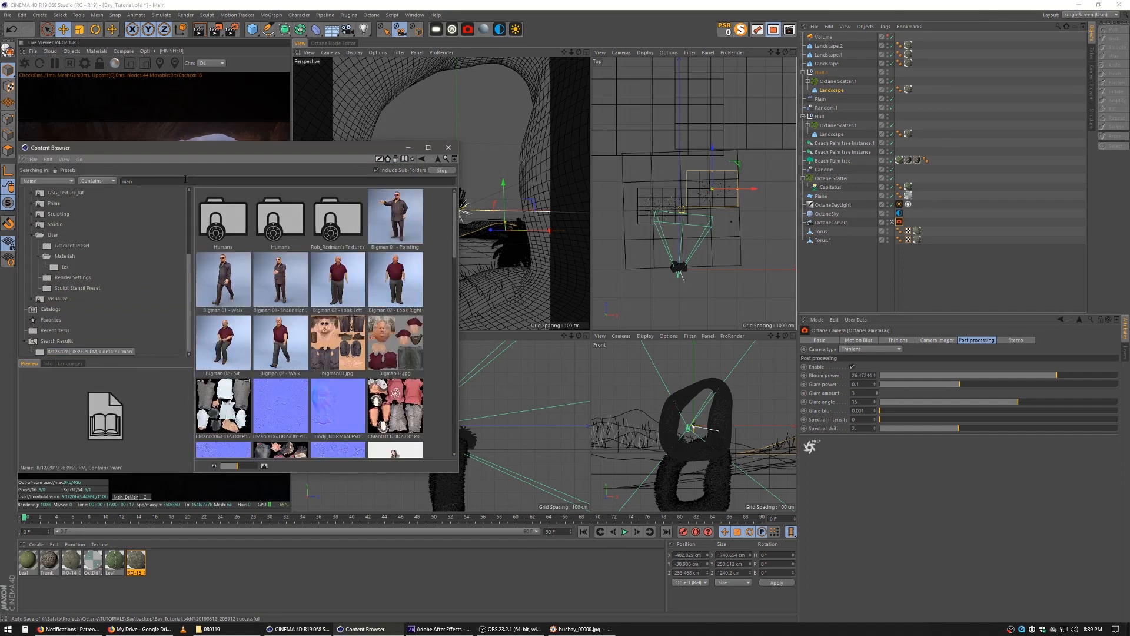
pyautogui.scroll(-3, 298, 311)
pyautogui.scroll(-2, 297, 311)
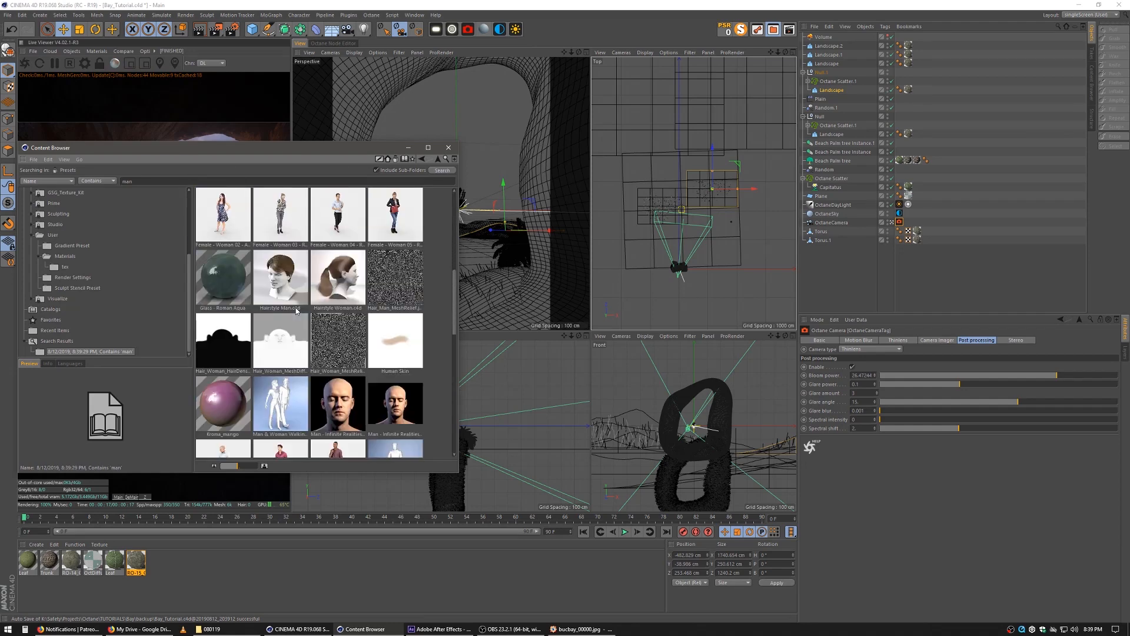
pyautogui.scroll(-3, 297, 310)
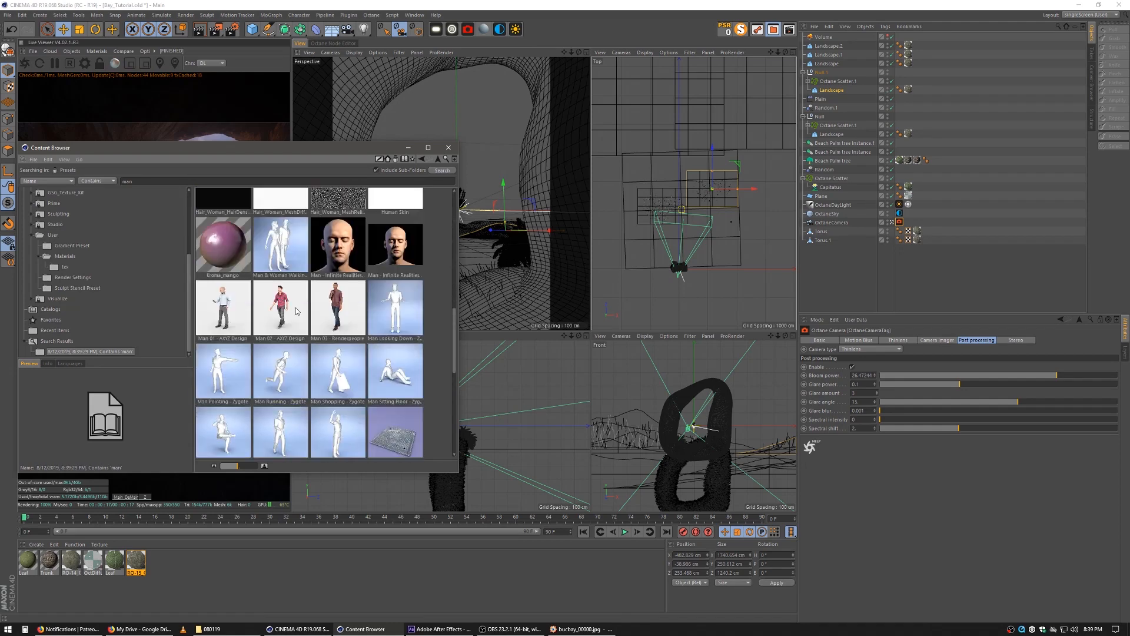
pyautogui.scroll(-2, 297, 311)
pyautogui.click(336, 285)
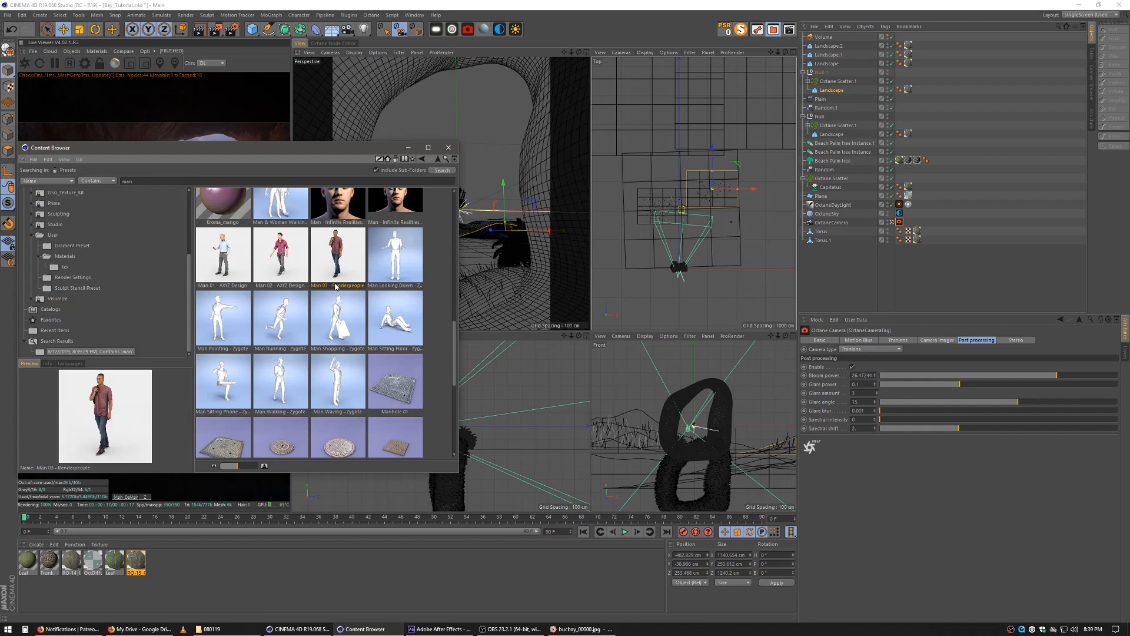
pyautogui.moveTo(337, 246); pyautogui.dragTo(833, 35)
pyautogui.click(449, 147)
# Position the man inside the cave opening at about X 51, Y -117, Z 89 cm and rotate its heading to about 180°
pyautogui.moveTo(475, 167); pyautogui.dragTo(504, 249)
pyautogui.scroll(10, 686, 289)
pyautogui.moveTo(705, 304); pyautogui.dragTo(715, 263)
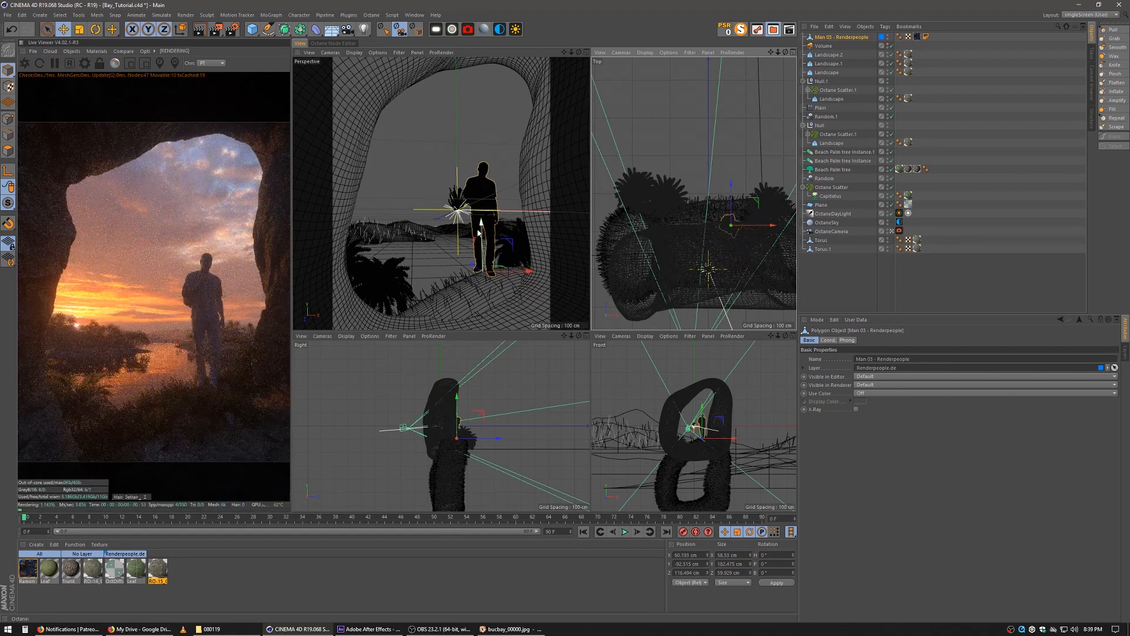
pyautogui.moveTo(481, 233); pyautogui.dragTo(509, 297)
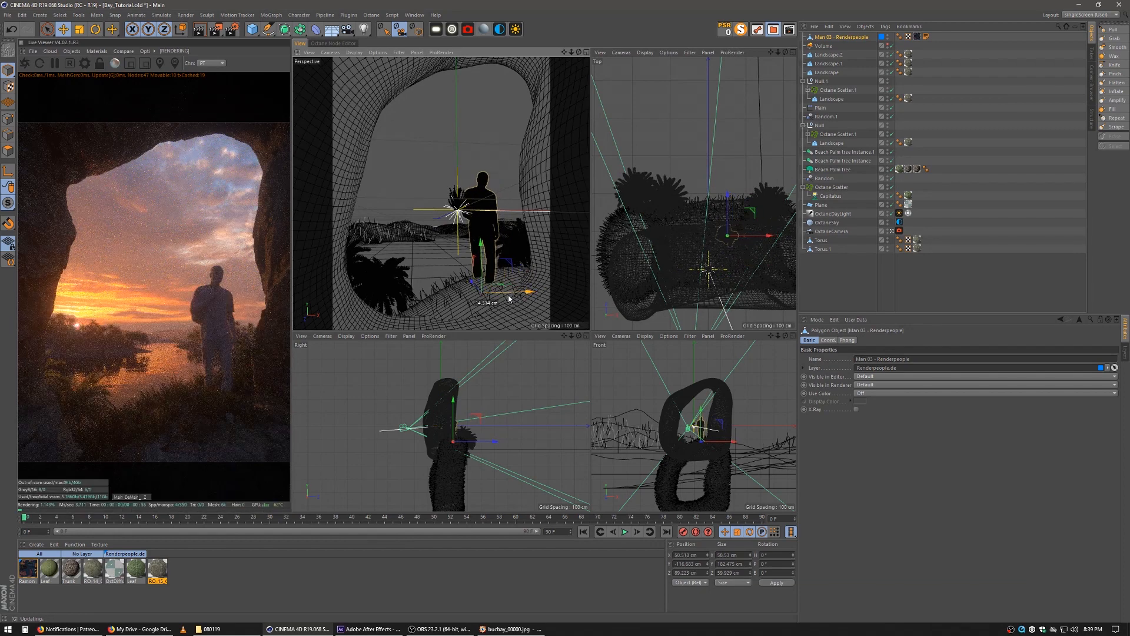
pyautogui.click(96, 29)
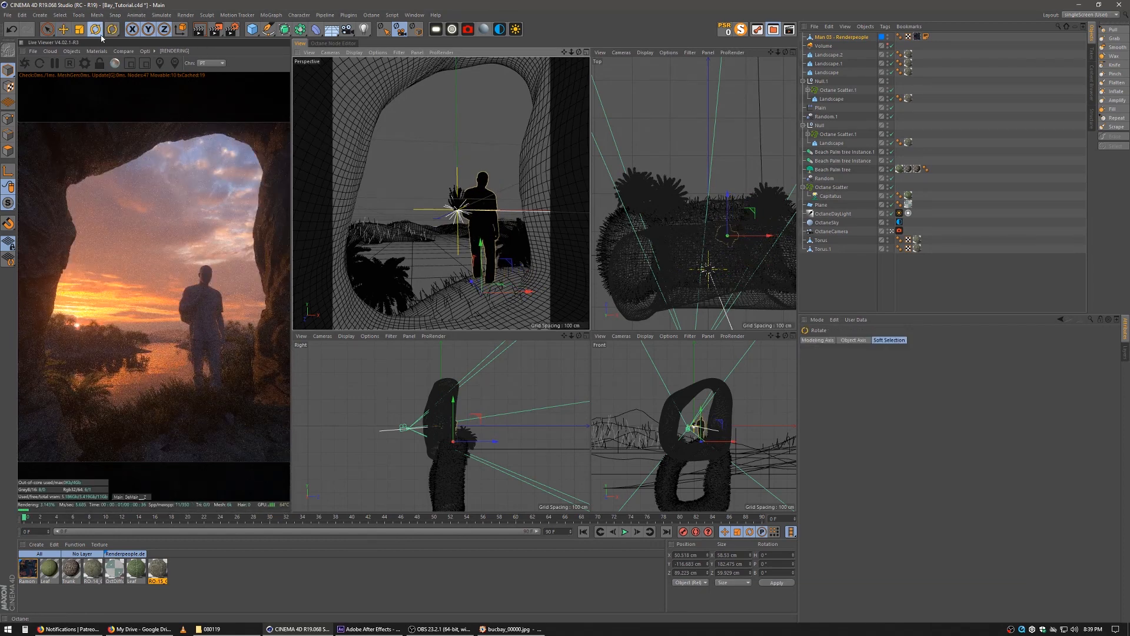
pyautogui.moveTo(510, 318); pyautogui.dragTo(473, 312)
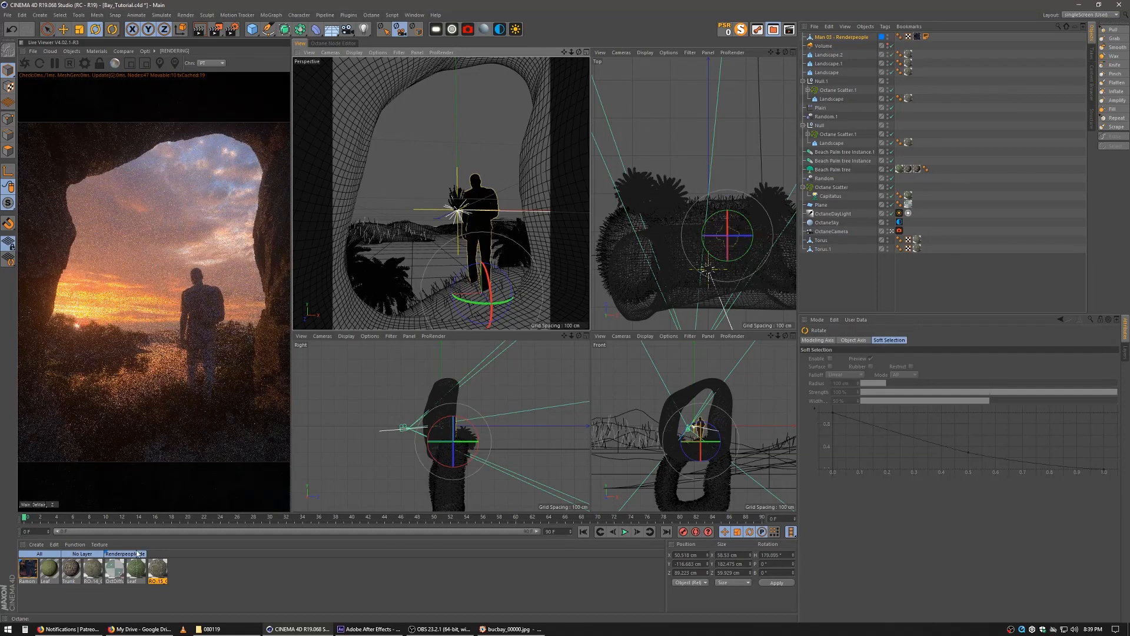
# Convert the man's standard Renderpeople material to an Octane material
pyautogui.click(28, 569)
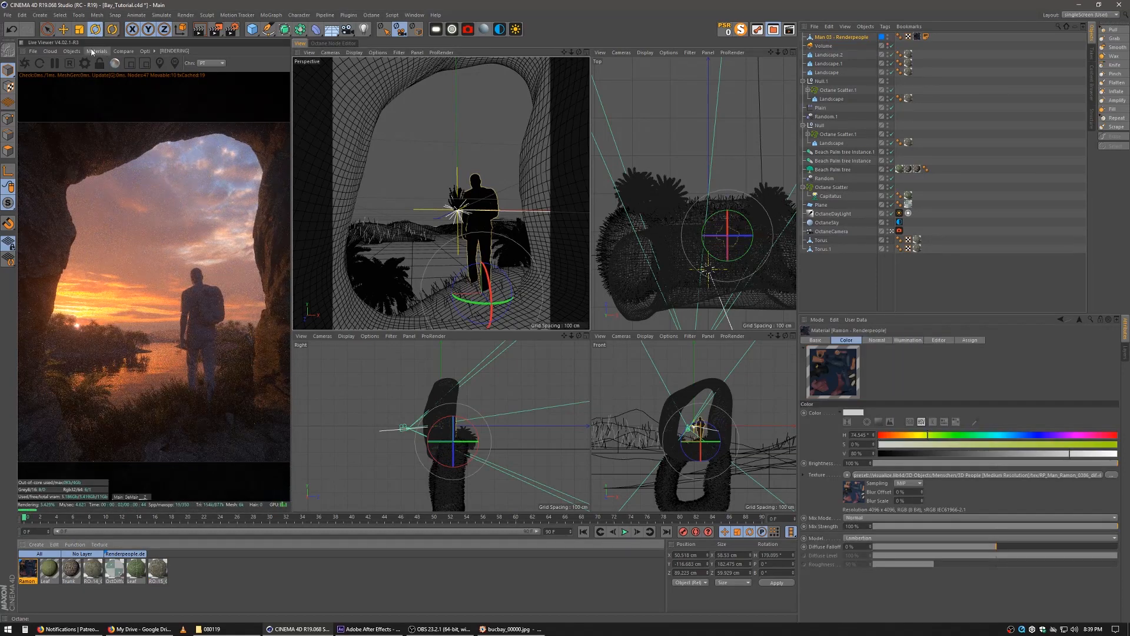
pyautogui.click(97, 52)
pyautogui.click(97, 52)
pyautogui.click(97, 51)
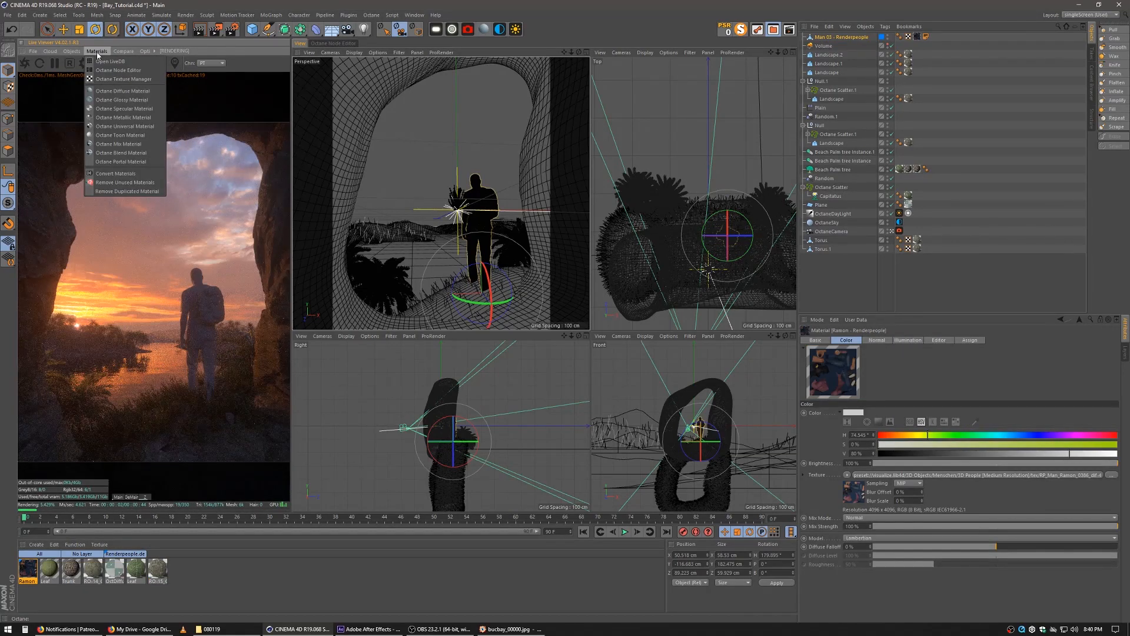
pyautogui.click(112, 173)
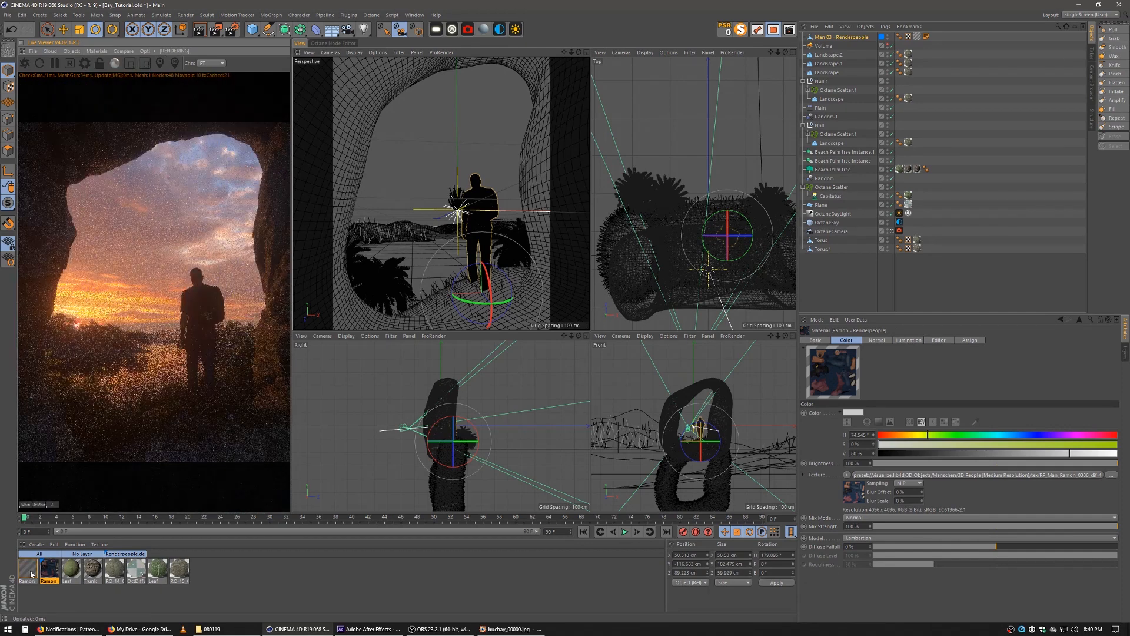
# Insert a Color Correction node between the diffuse image texture and the Diffuse channel of the man's Octane material
pyautogui.click(31, 573)
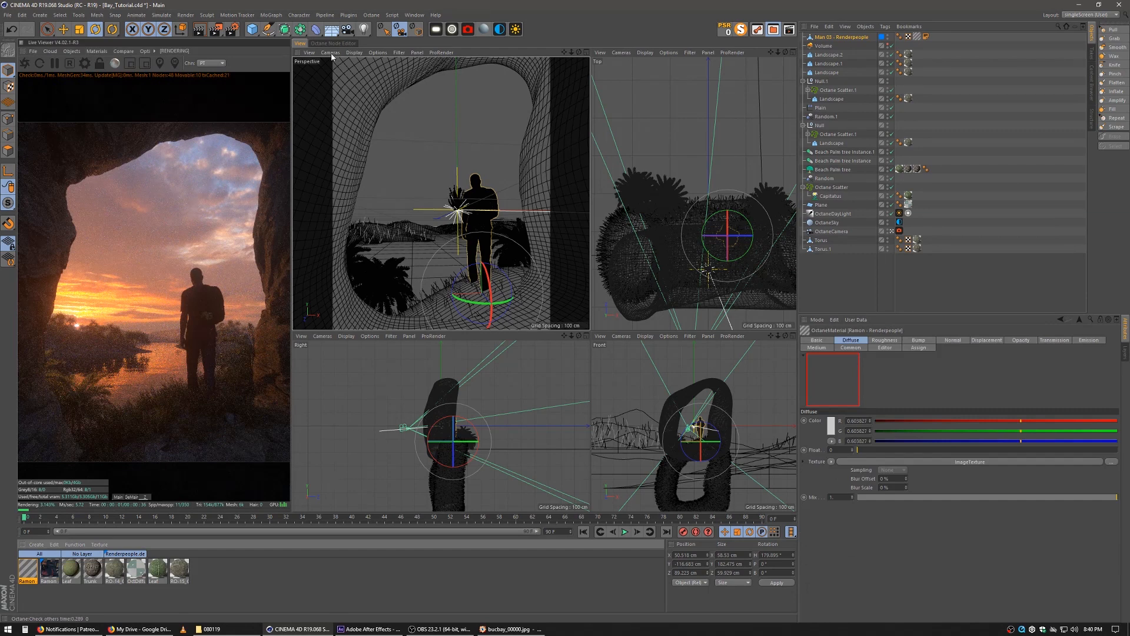
pyautogui.click(333, 43)
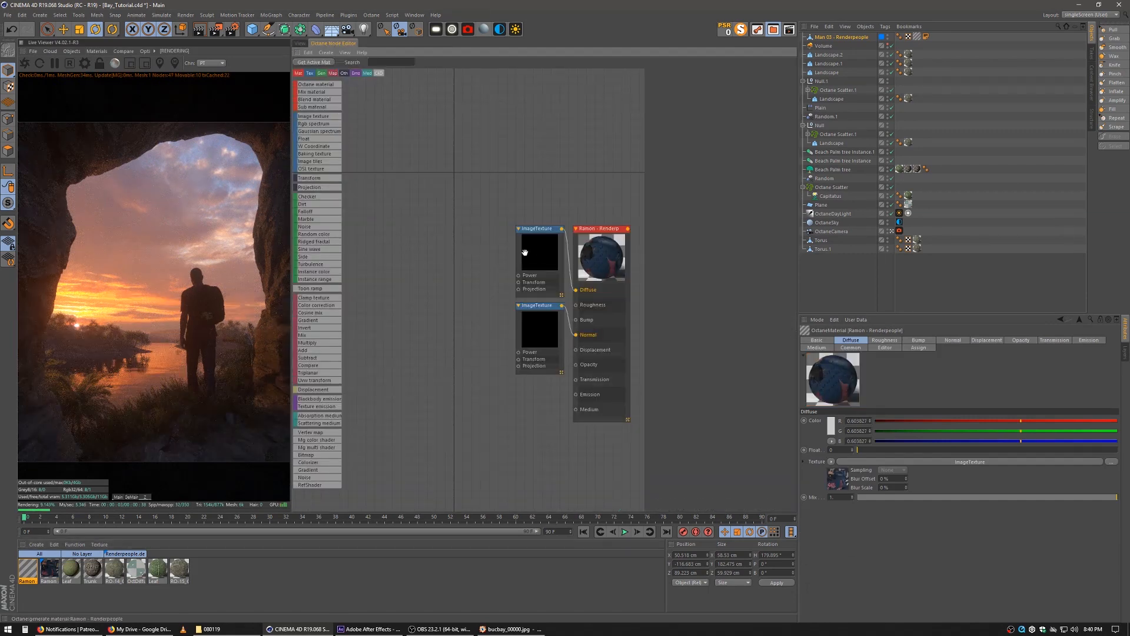
pyautogui.moveTo(531, 254); pyautogui.dragTo(478, 248)
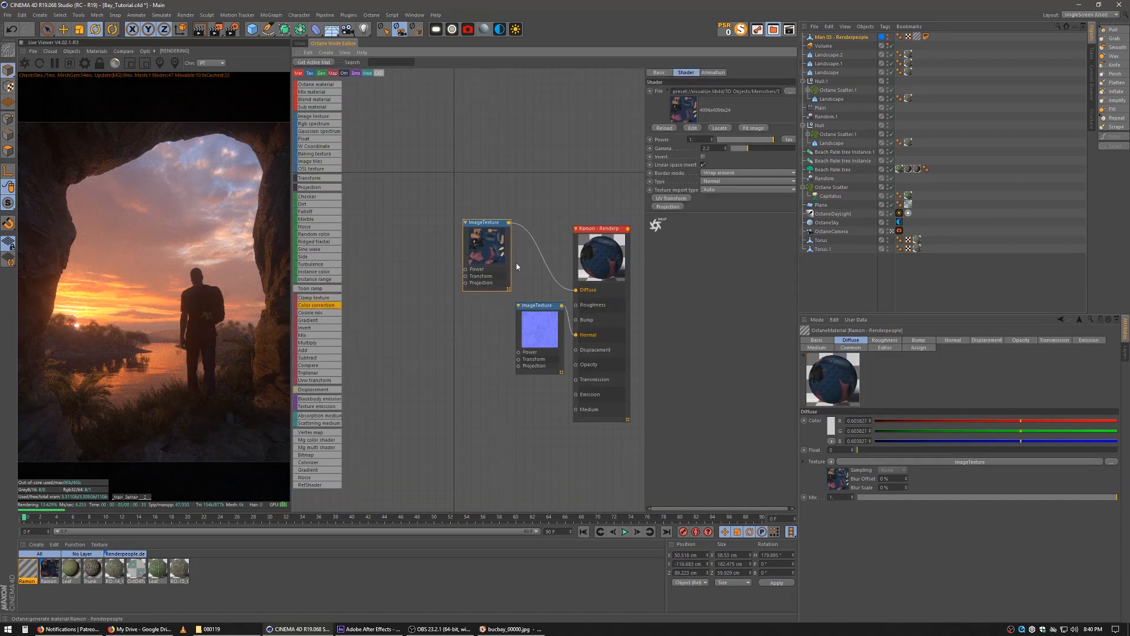
pyautogui.moveTo(546, 263); pyautogui.dragTo(529, 270)
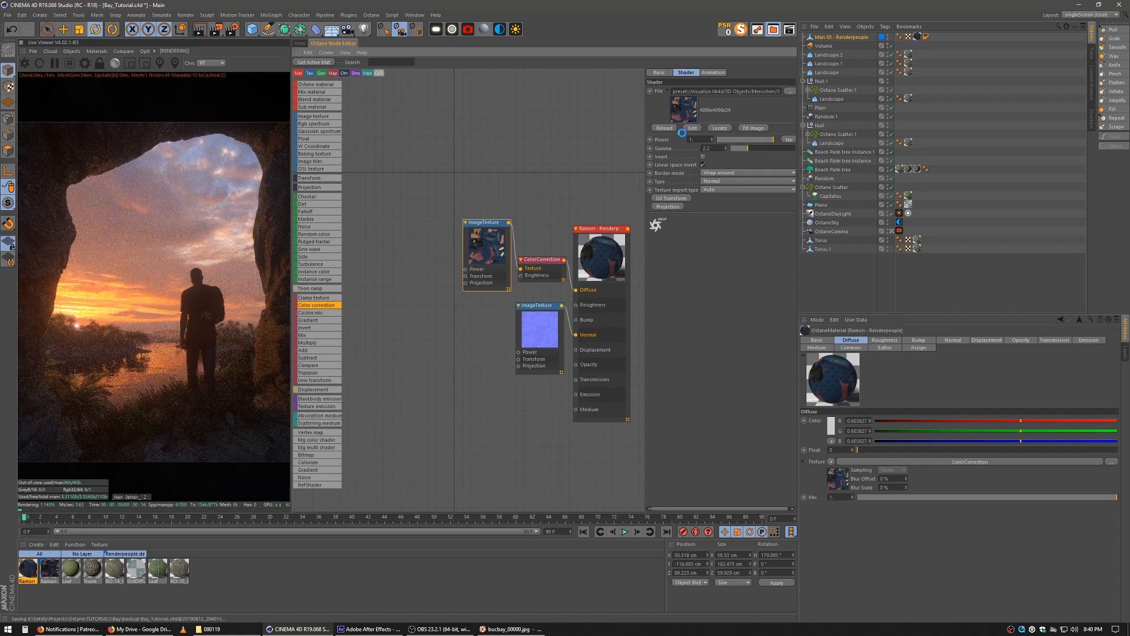
# Lower the Color Correction node's saturation to about 0.18 and its brightness to about 0.33
pyautogui.click(541, 260)
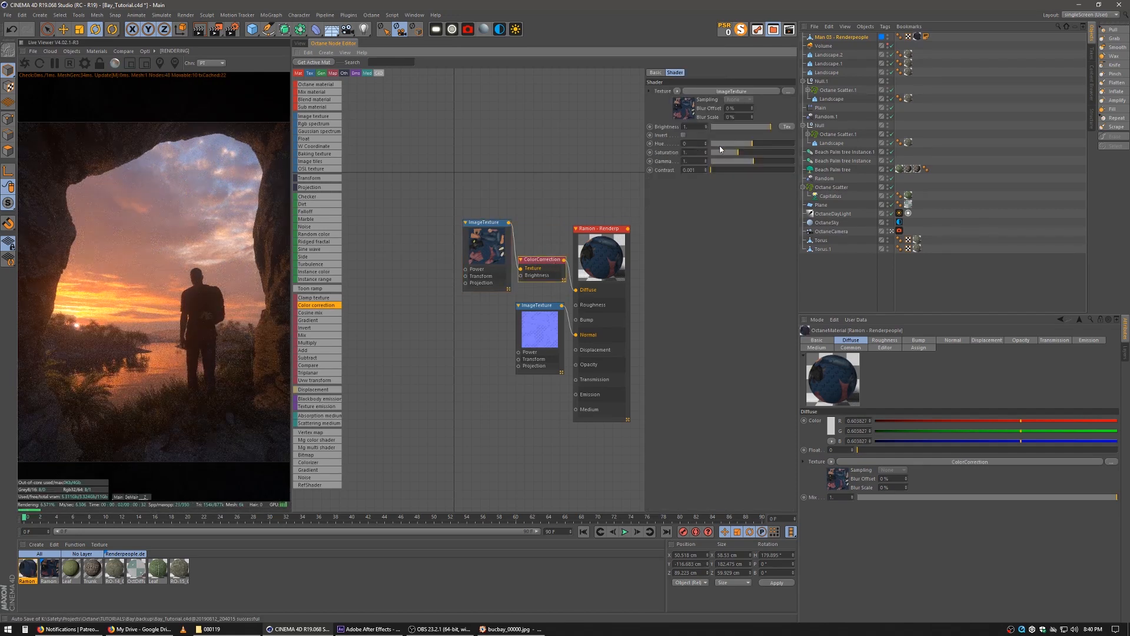
pyautogui.click(714, 152)
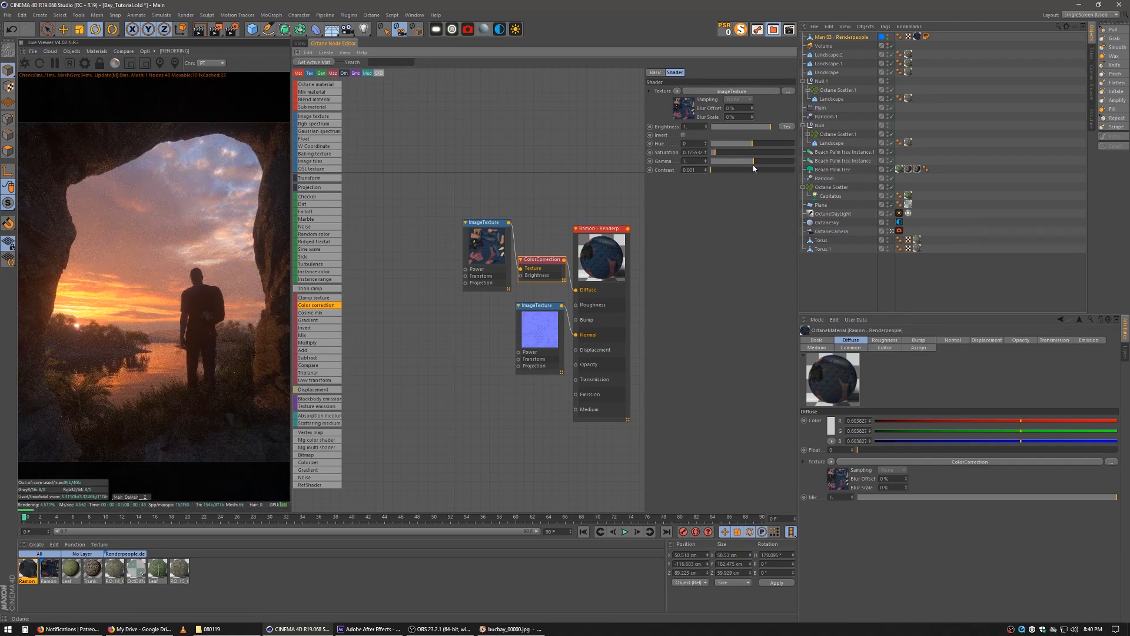
pyautogui.moveTo(750, 127); pyautogui.dragTo(731, 136)
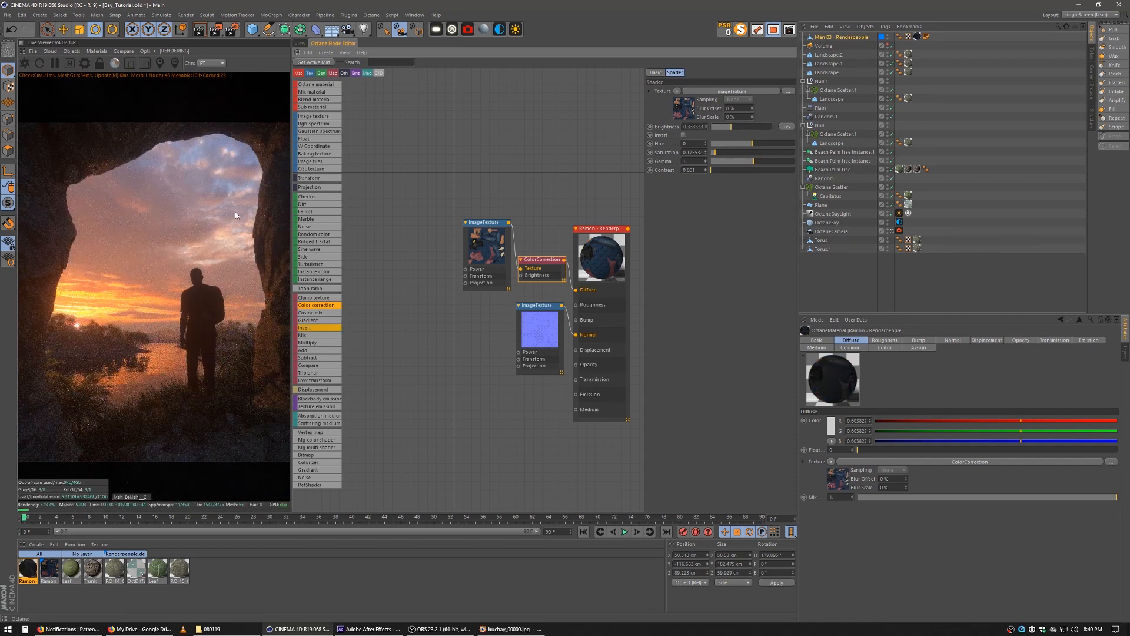
# Scale the man down to about 54 cm tall and raise it to about Y -95 cm above the ground foliage
pyautogui.click(301, 43)
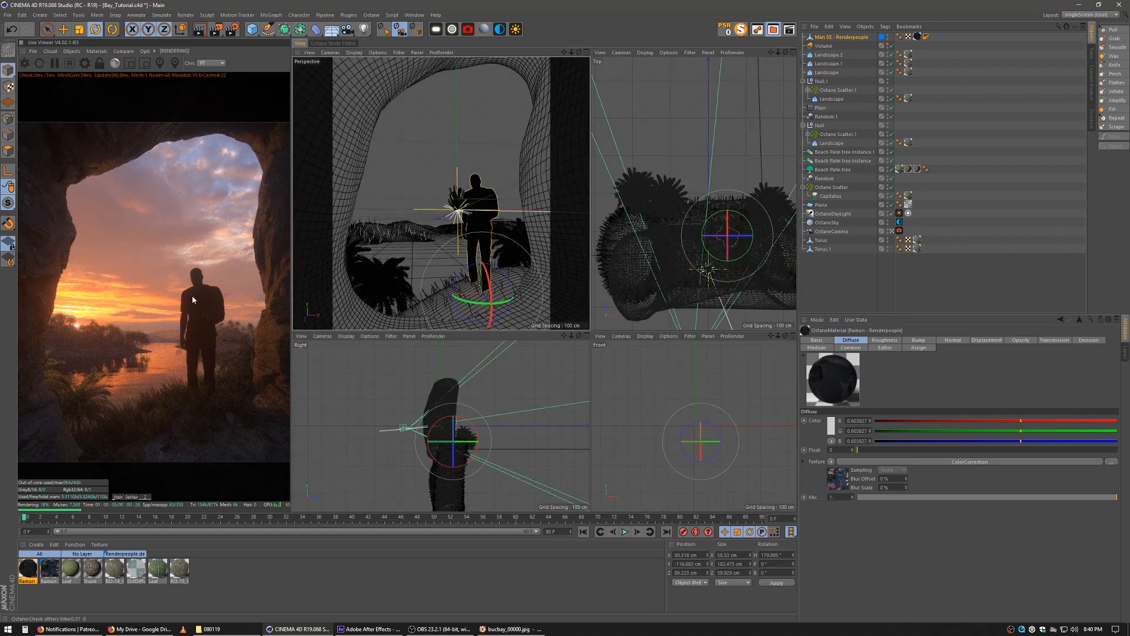
pyautogui.click(79, 29)
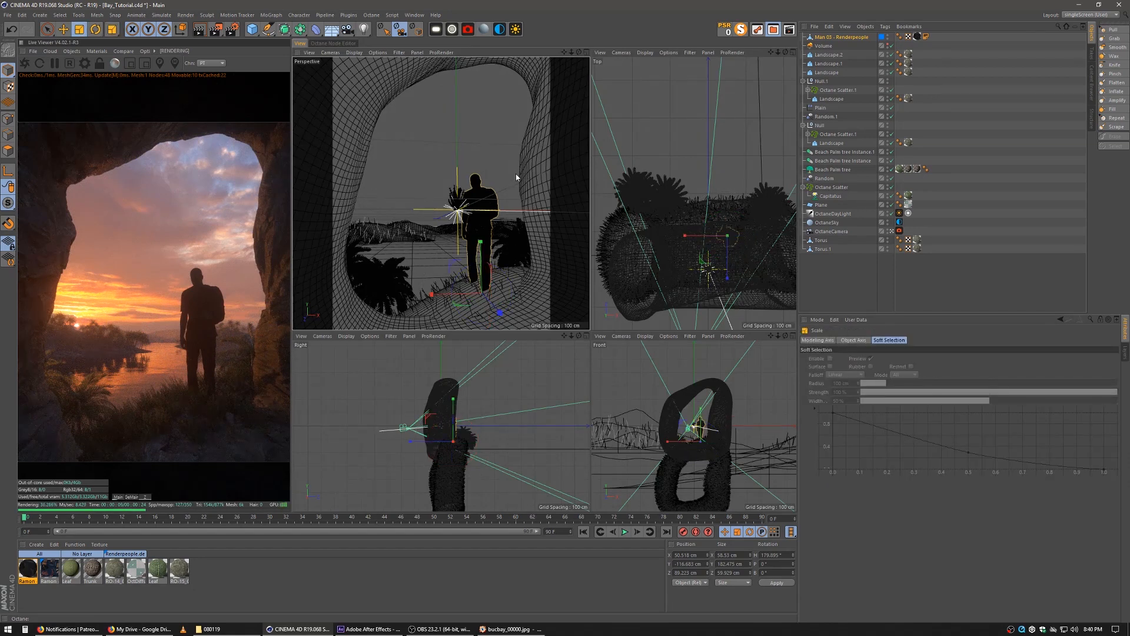
pyautogui.moveTo(517, 174); pyautogui.dragTo(408, 381)
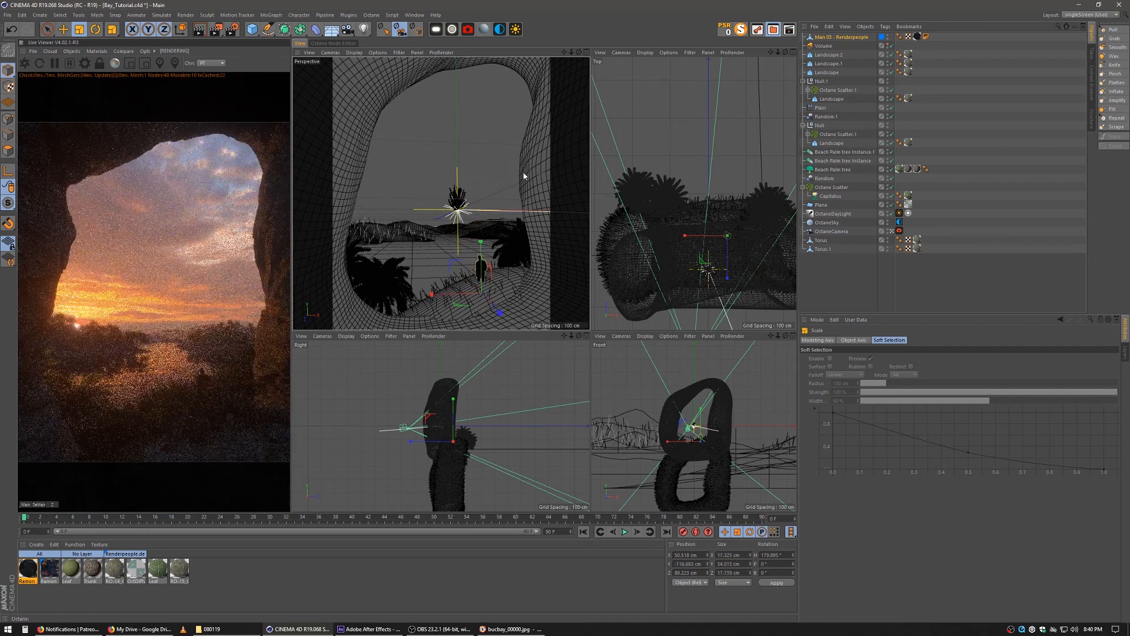
pyautogui.click(63, 29)
pyautogui.moveTo(481, 259); pyautogui.dragTo(481, 247)
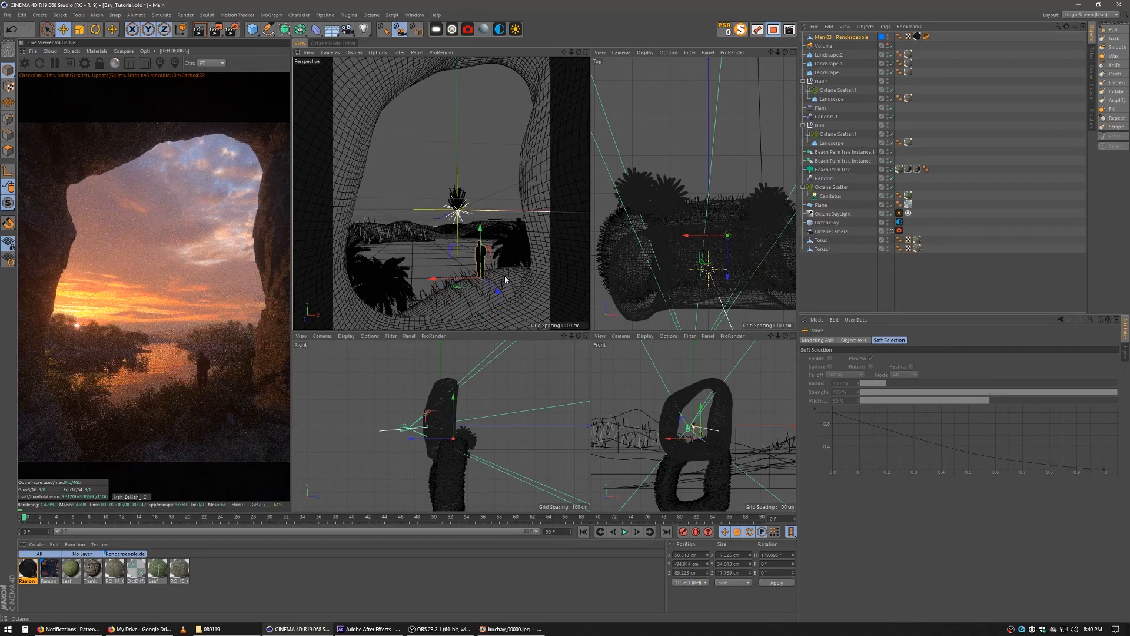
# Shrink the man further to about 36 cm tall
pyautogui.click(79, 29)
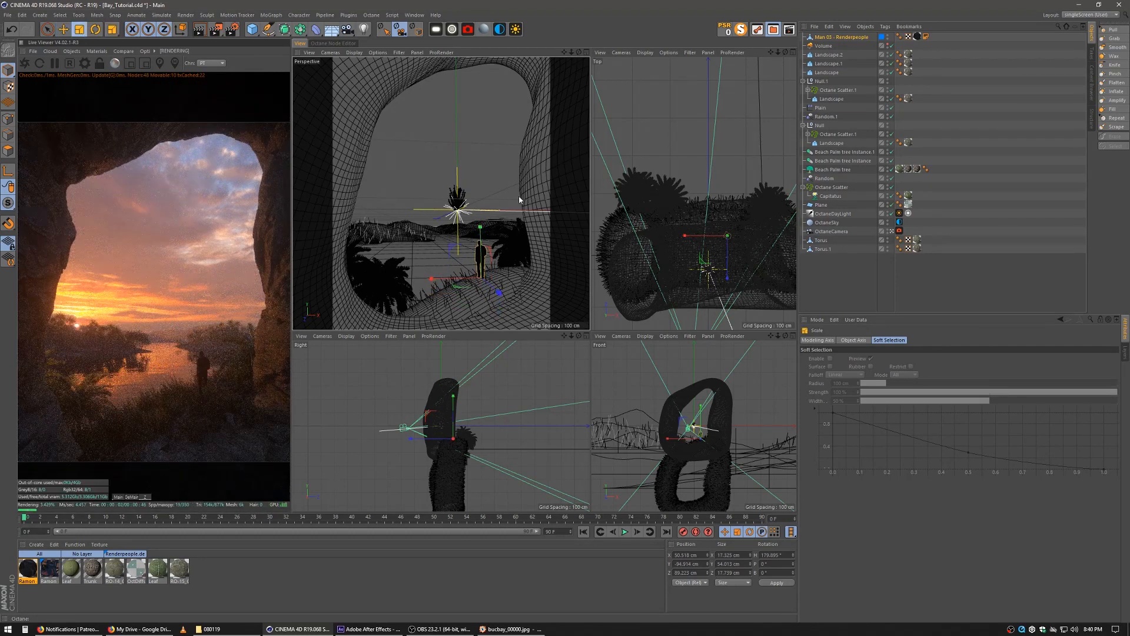
pyautogui.moveTo(505, 238); pyautogui.dragTo(482, 279)
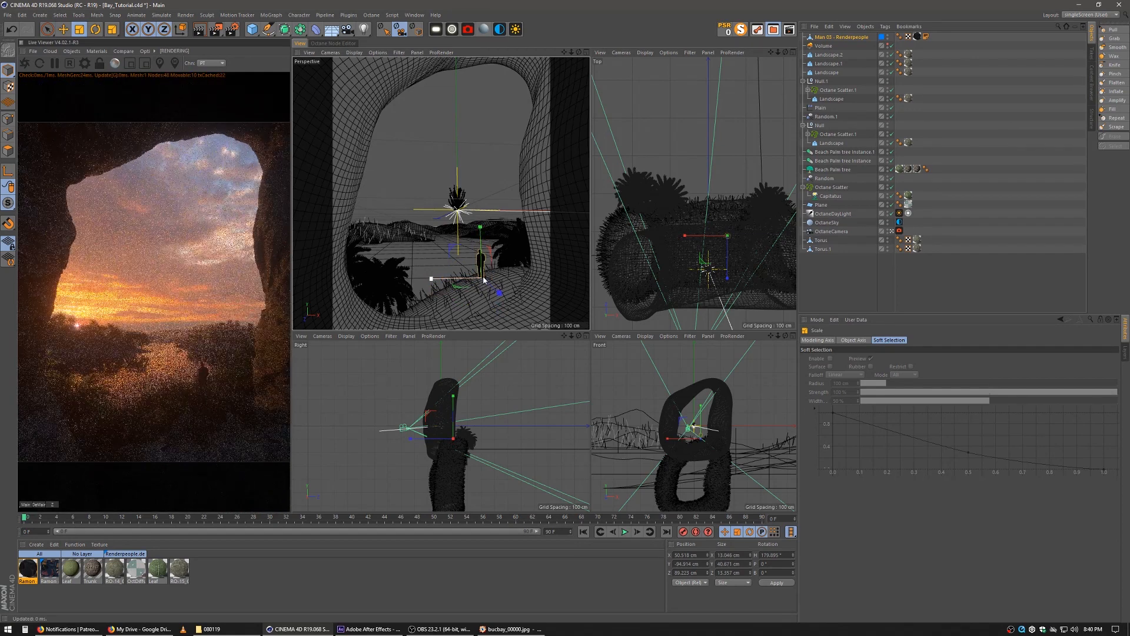
pyautogui.moveTo(513, 242); pyautogui.dragTo(493, 272)
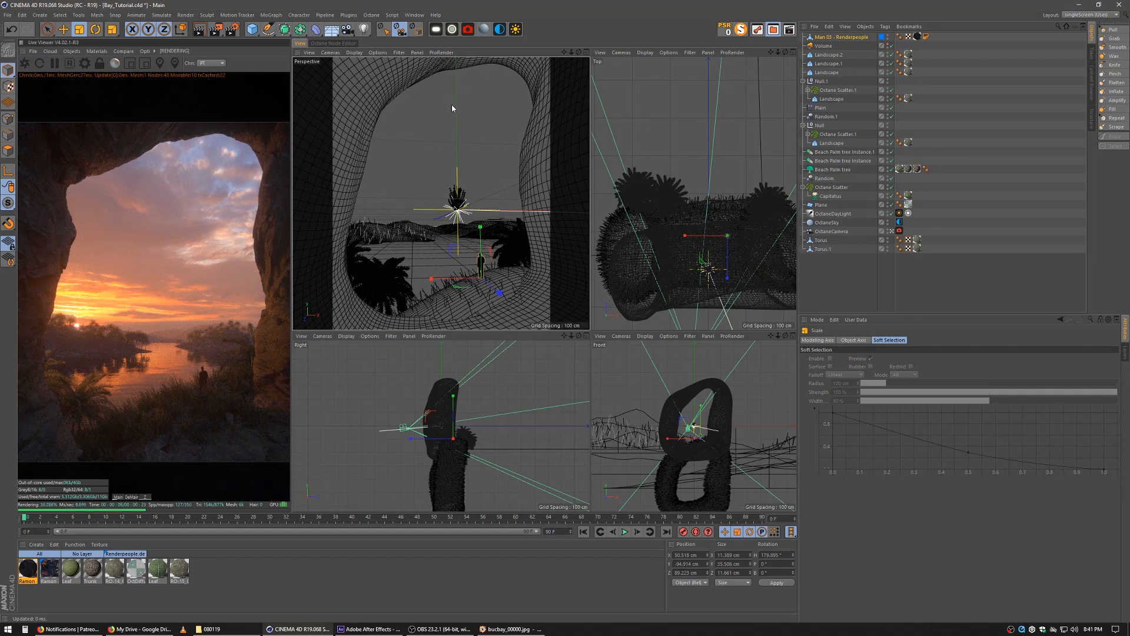
# Enable the golden spiral composition helper on the perspective view's linked OctaneCamera and flip the spiral
pyautogui.click(480, 53)
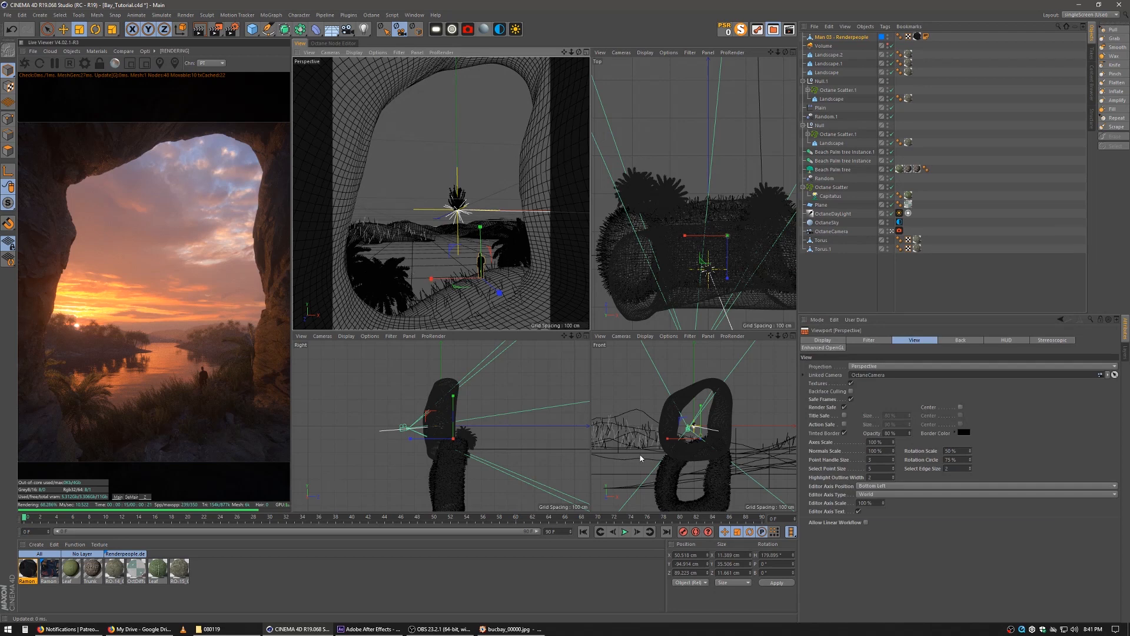
pyautogui.click(805, 376)
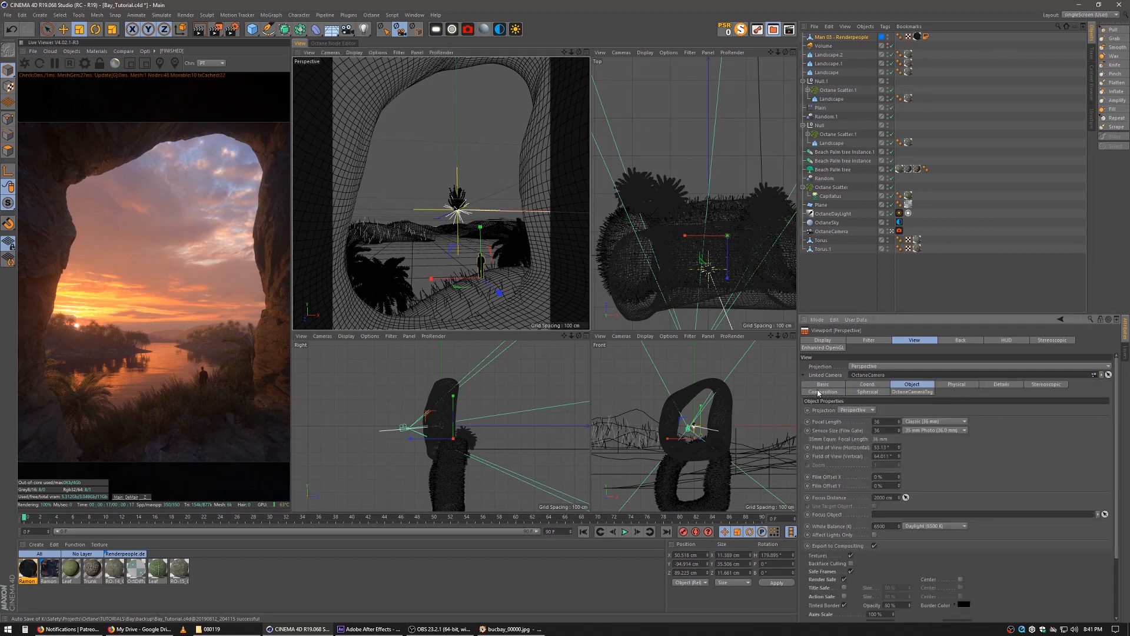
pyautogui.click(818, 392)
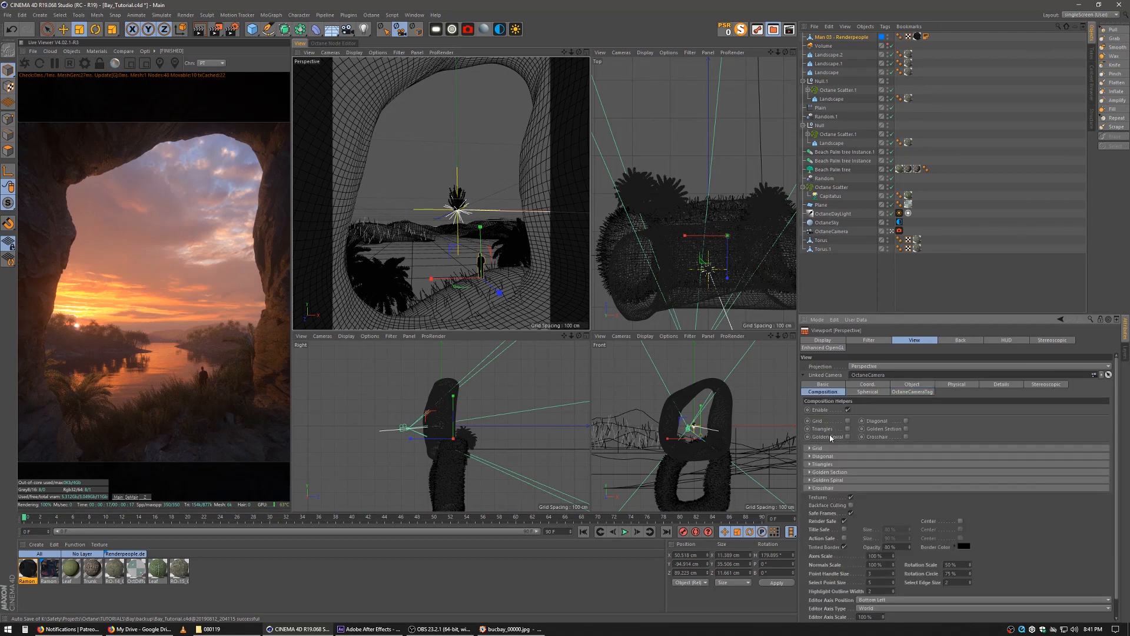
pyautogui.click(848, 437)
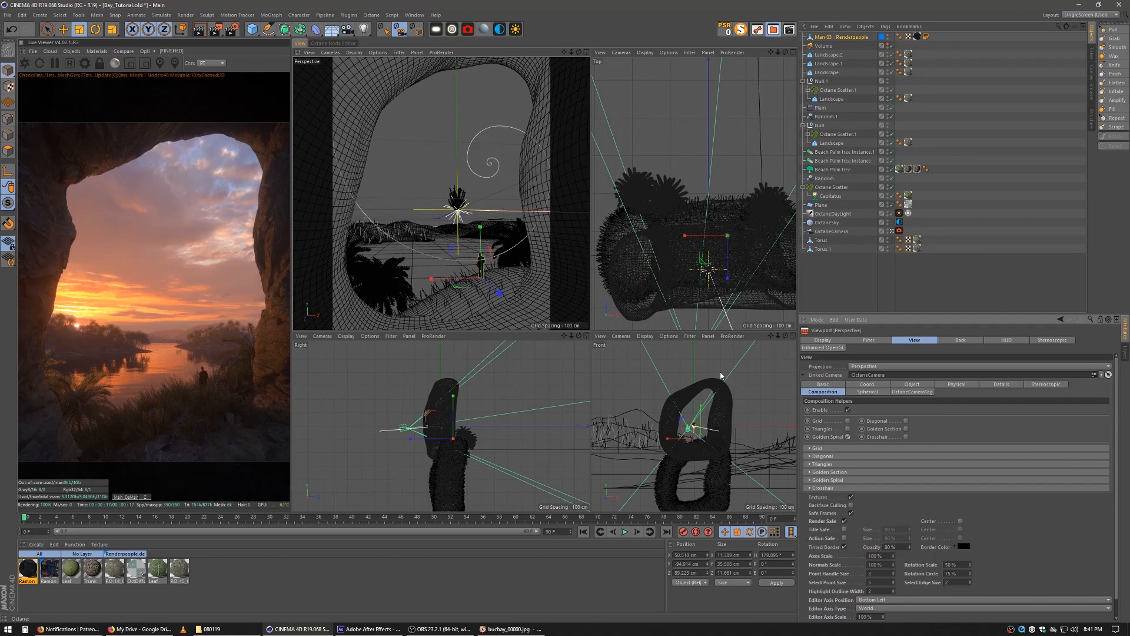
pyautogui.click(812, 480)
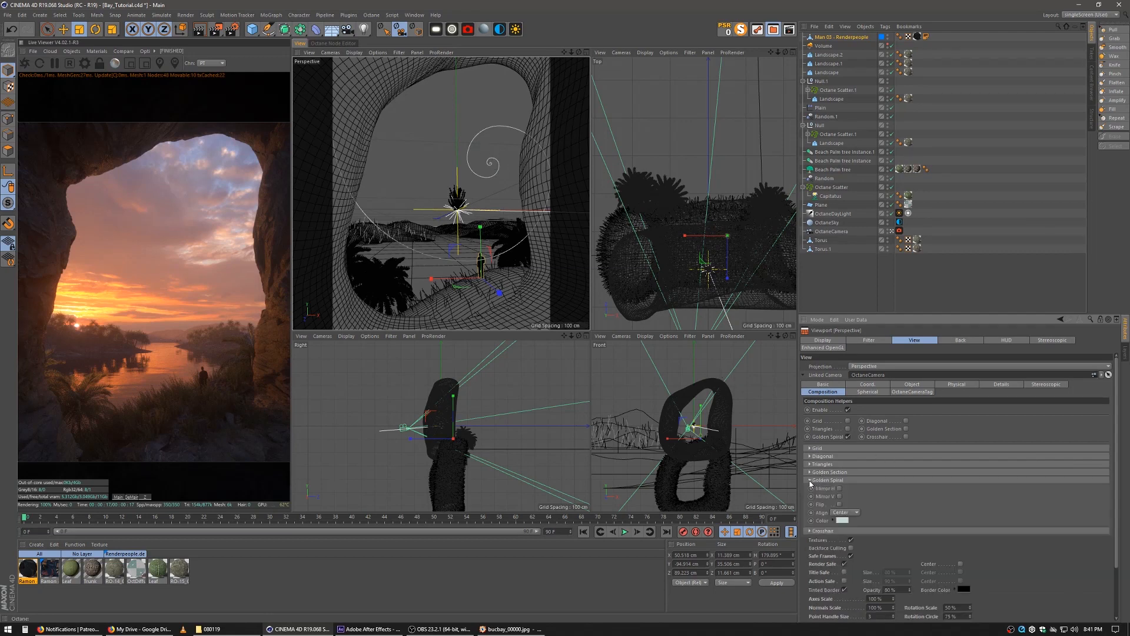
pyautogui.click(840, 504)
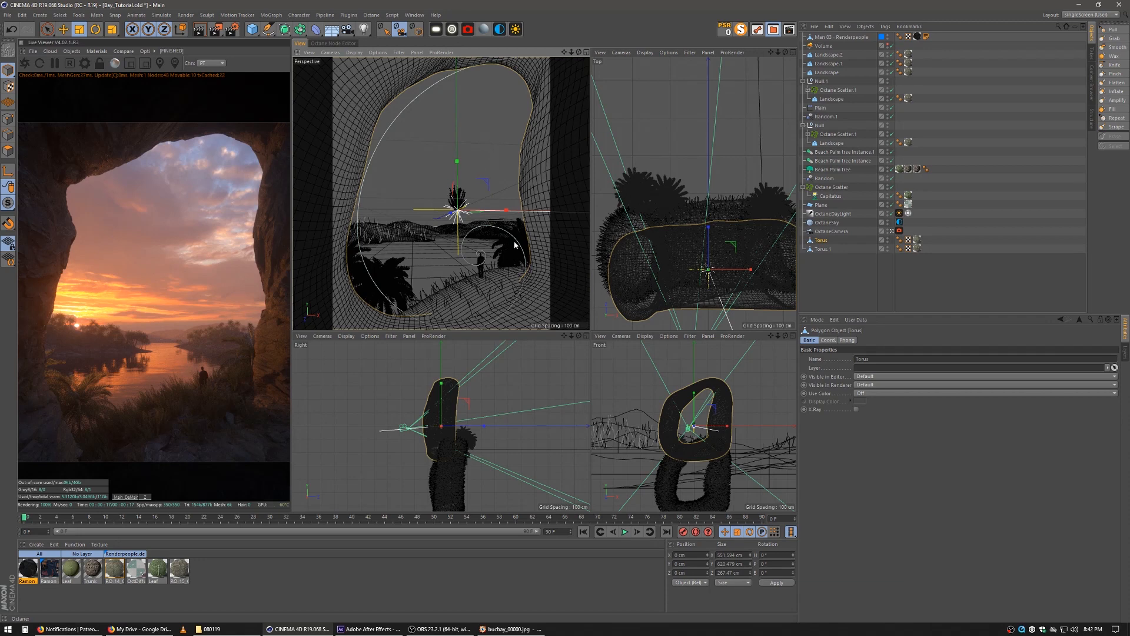
# Parent the man to the ground object Torus.1 and move both to about X -22 cm, Y -436 cm
pyautogui.click(540, 278)
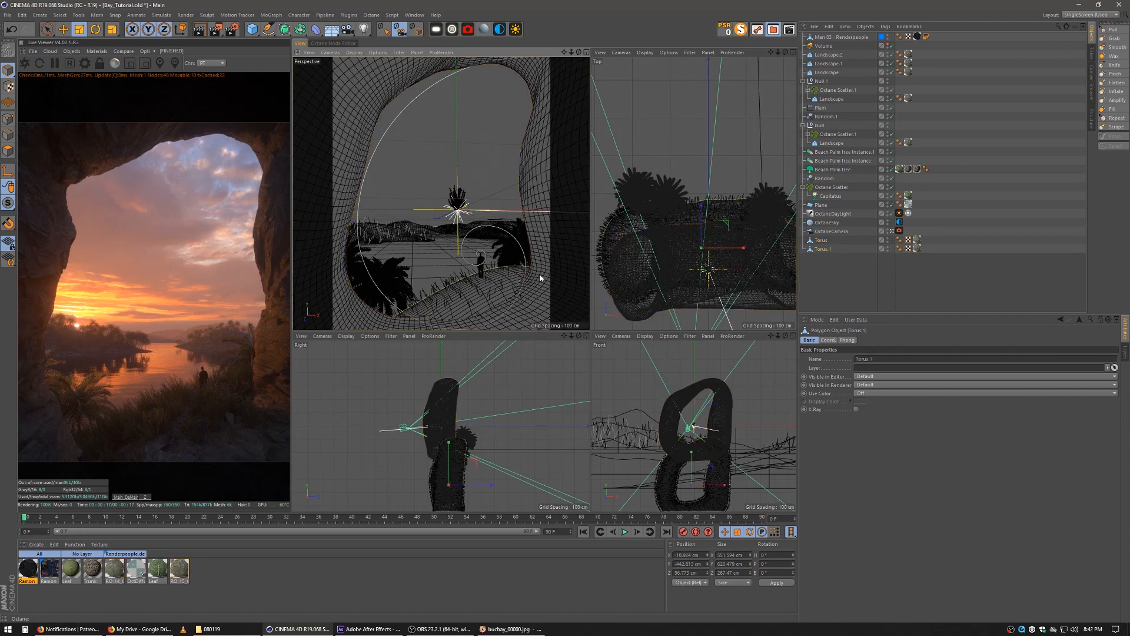
pyautogui.moveTo(822, 37); pyautogui.dragTo(842, 242)
pyautogui.click(842, 241)
pyautogui.click(66, 28)
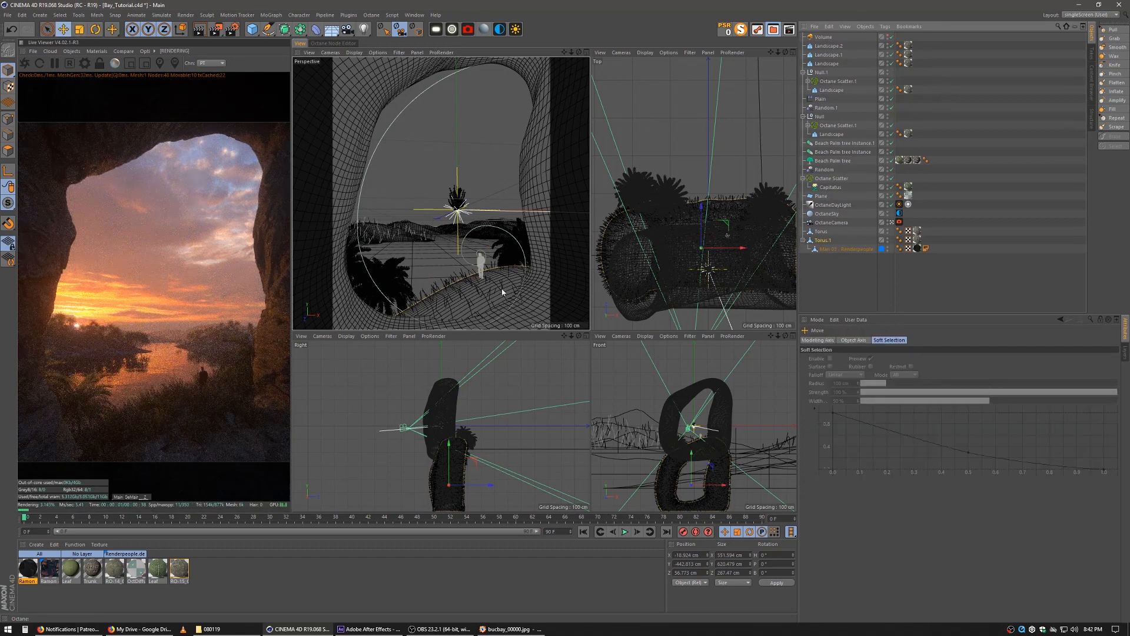
pyautogui.moveTo(460, 292); pyautogui.dragTo(461, 283)
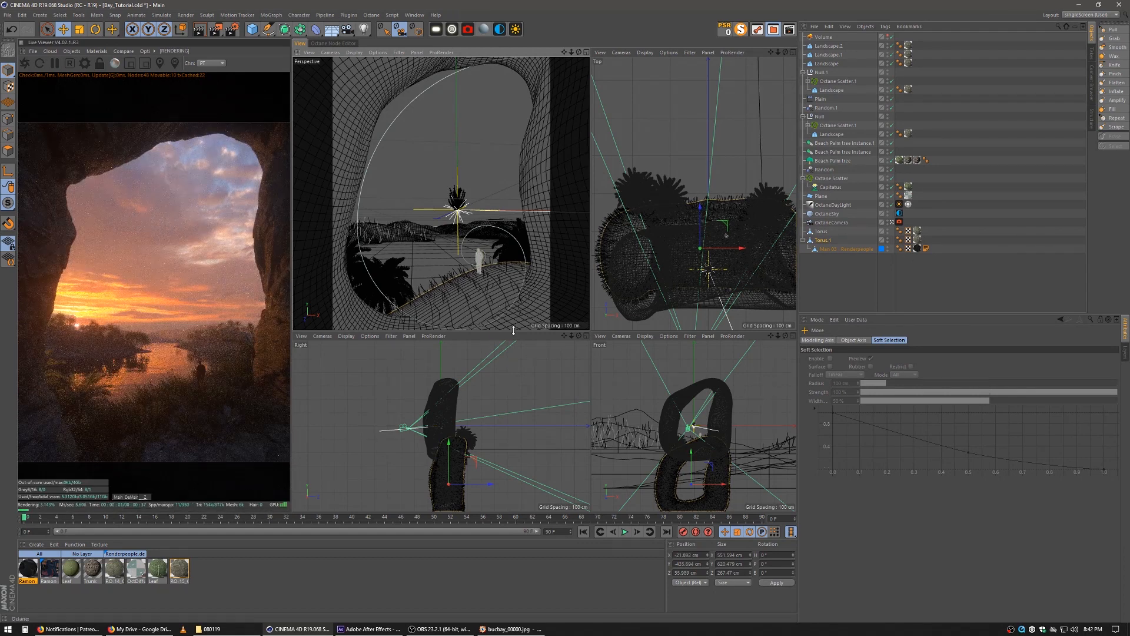
# Unparent the man from Torus.1 and lower only Torus.1 to about X -24 cm, Y -443 cm
pyautogui.moveTo(810, 249); pyautogui.dragTo(822, 259)
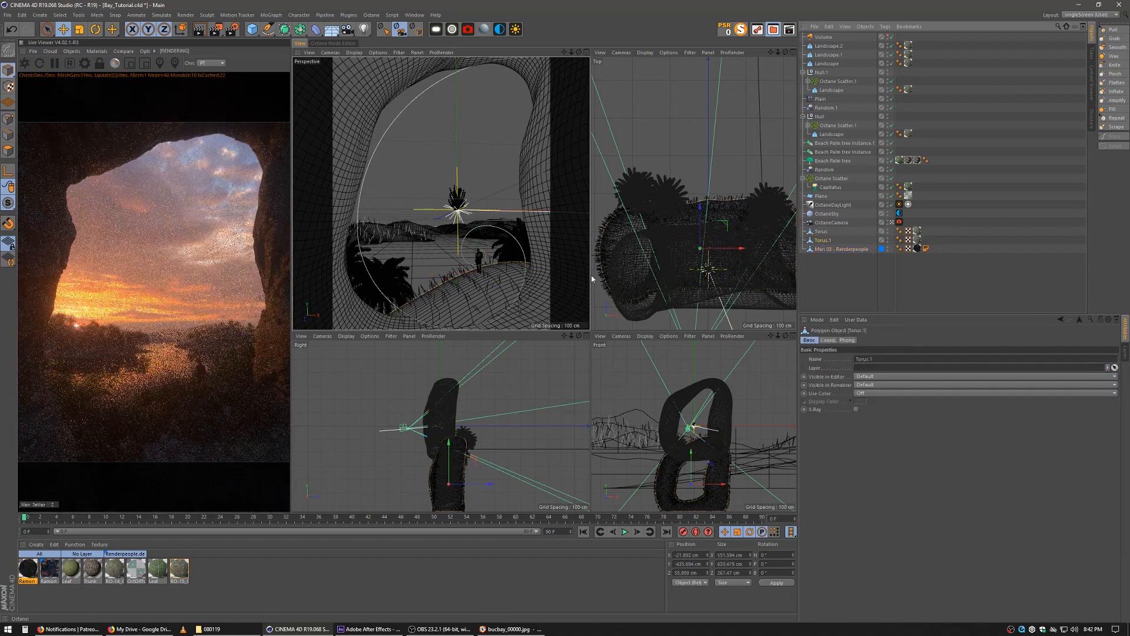
pyautogui.moveTo(451, 279); pyautogui.dragTo(455, 290)
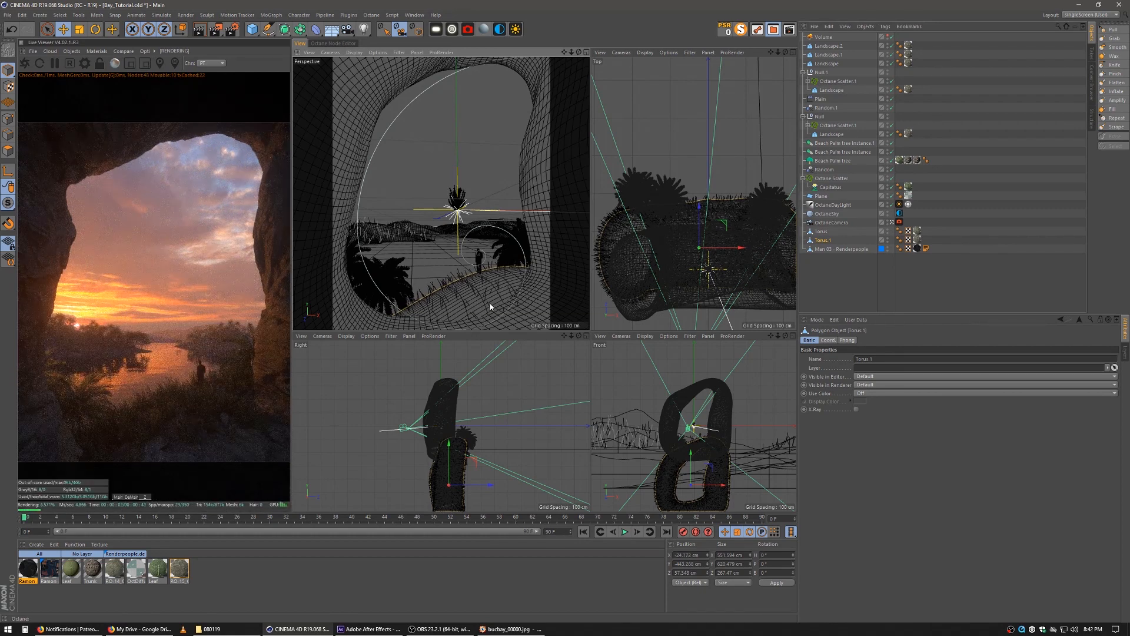
# Shift the cave opening Torus sideways to about X 5 cm and deselect it
pyautogui.click(425, 130)
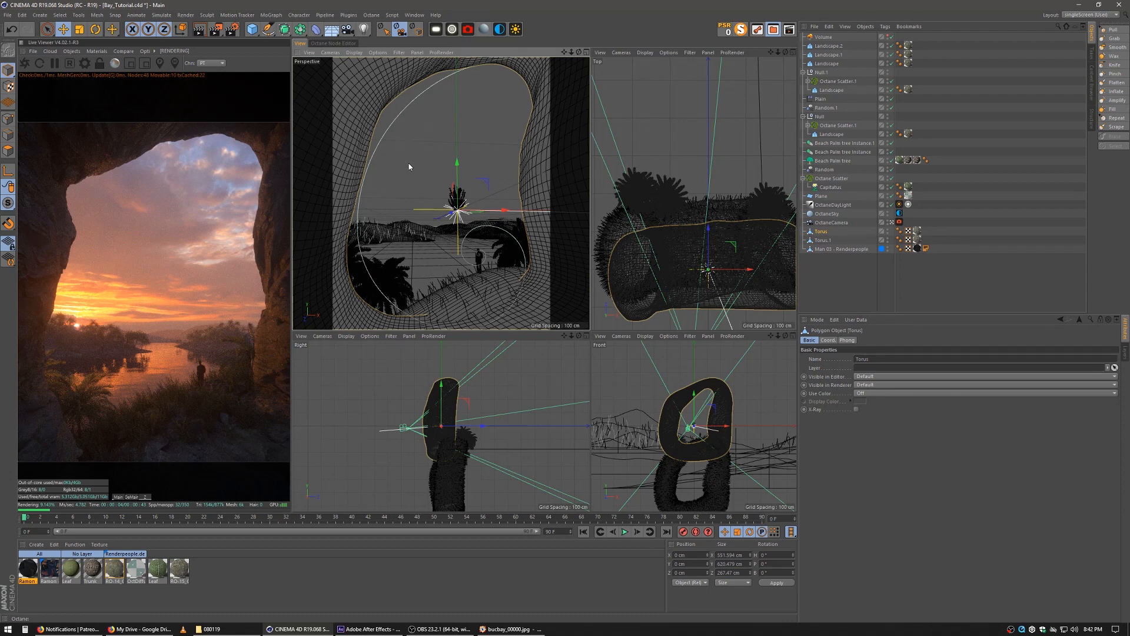
pyautogui.moveTo(506, 213); pyautogui.dragTo(510, 213)
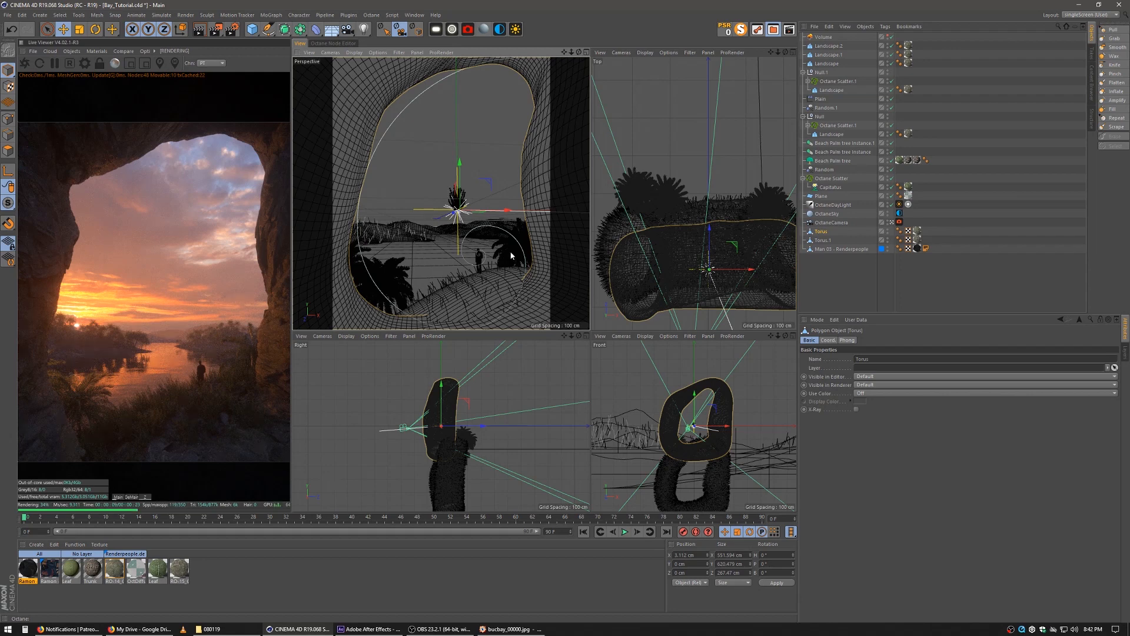
pyautogui.click(846, 268)
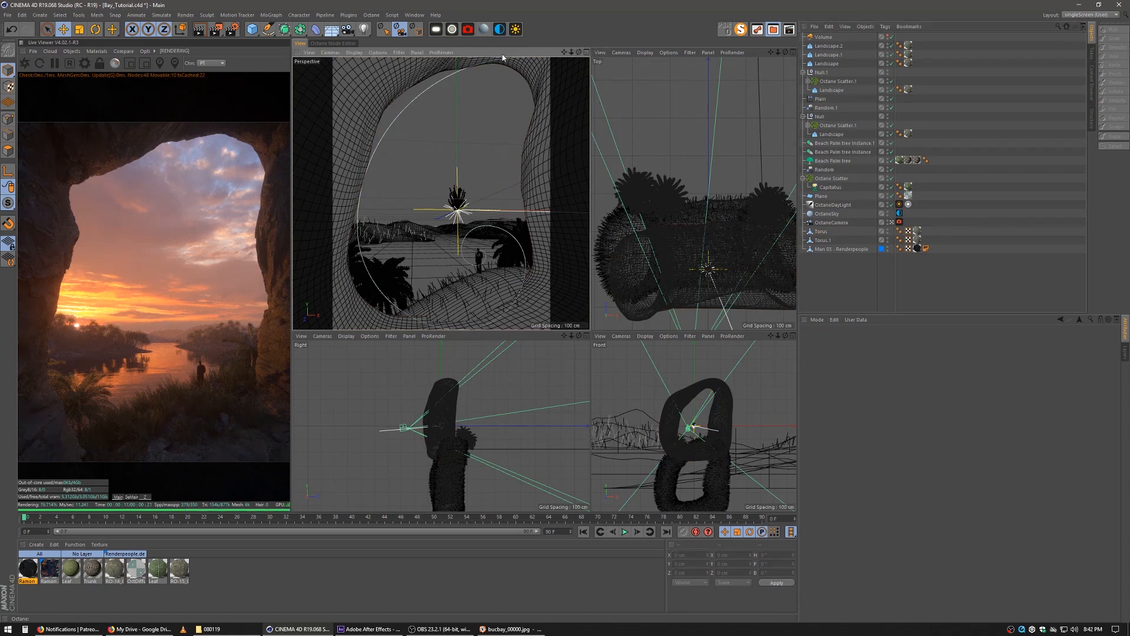
# Hide the golden spiral and check the framing with the golden section and triangles guides in turn
pyautogui.hotkey('shift', 'v')
pyautogui.click(848, 437)
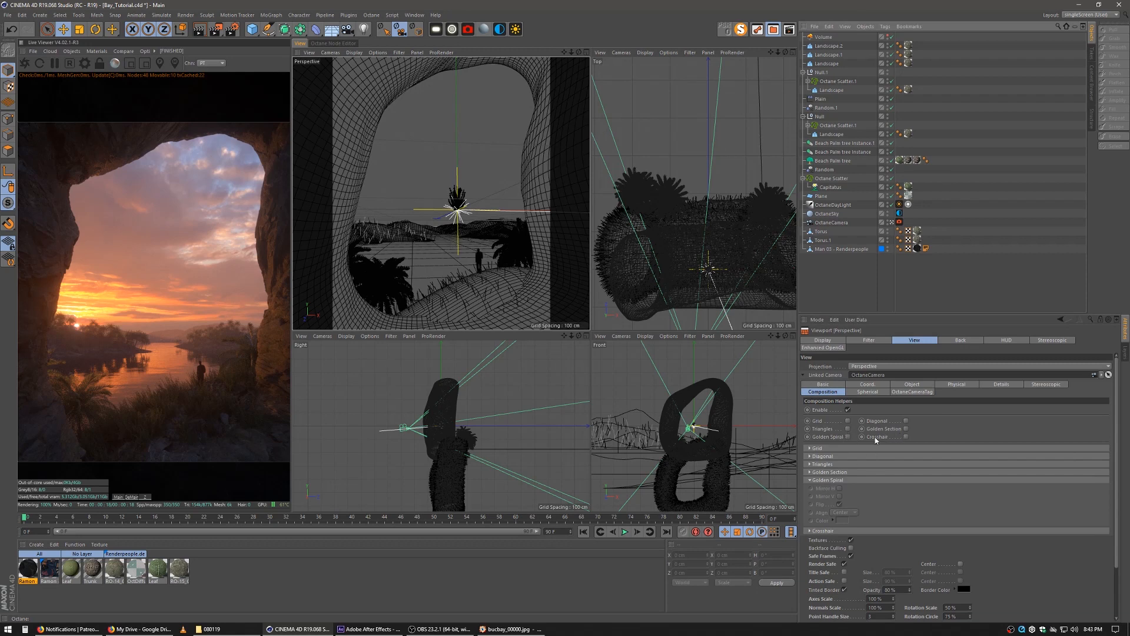
pyautogui.click(906, 429)
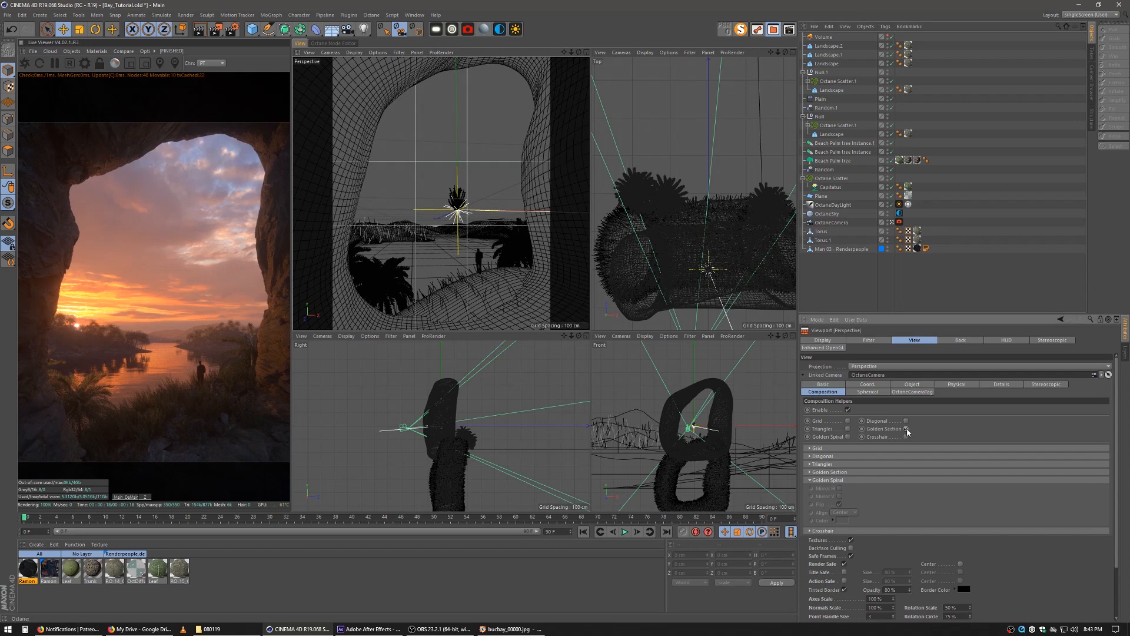
pyautogui.click(906, 429)
pyautogui.click(848, 429)
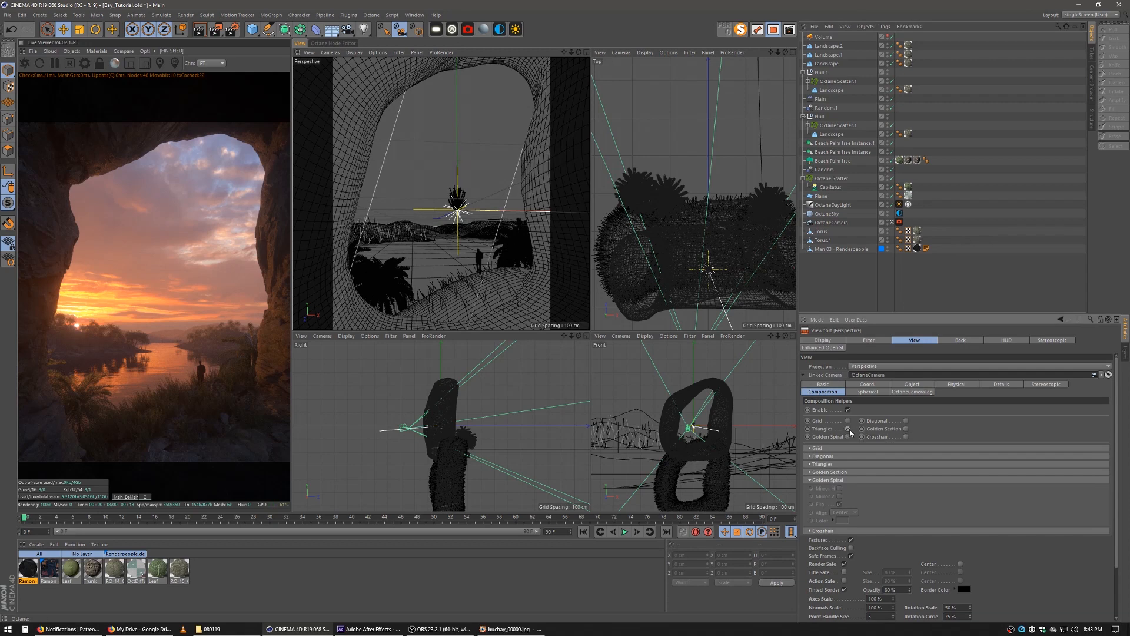
pyautogui.click(848, 429)
# Check the framing with the crosshair guide at 10000% scale and the golden spiral, turning each off again
pyautogui.click(906, 437)
pyautogui.click(824, 531)
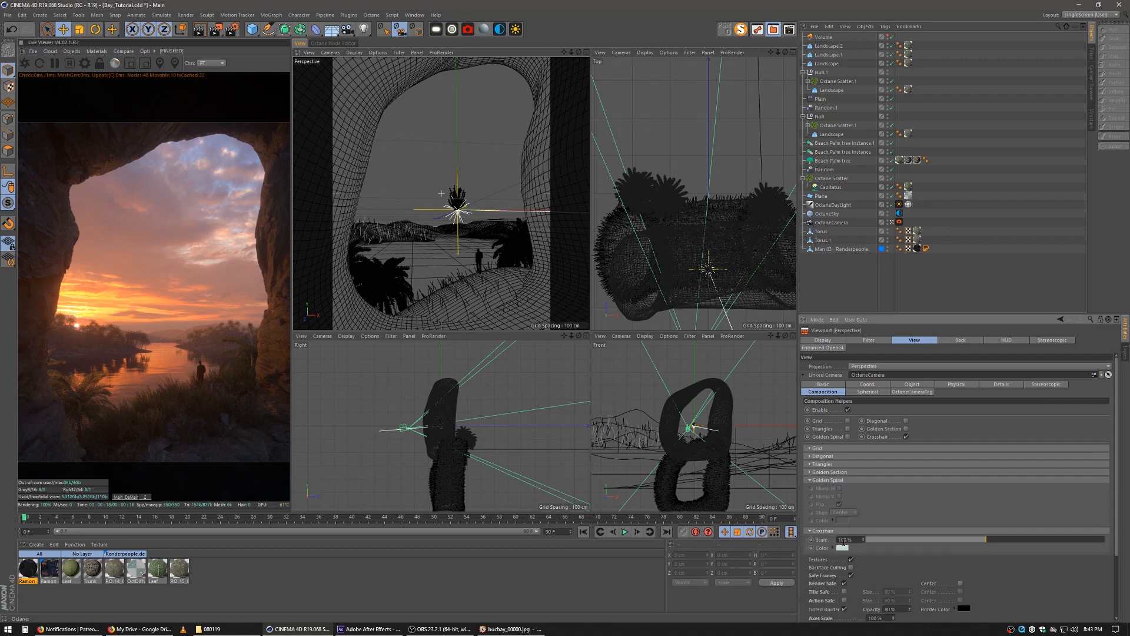
pyautogui.write('0')
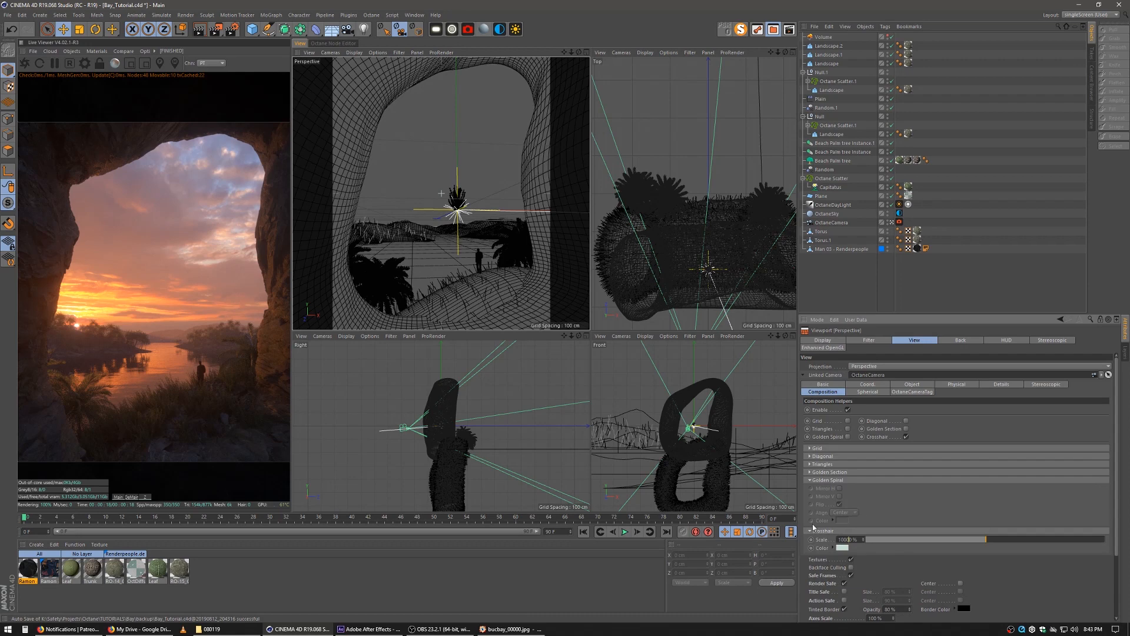
pyautogui.press('Return')
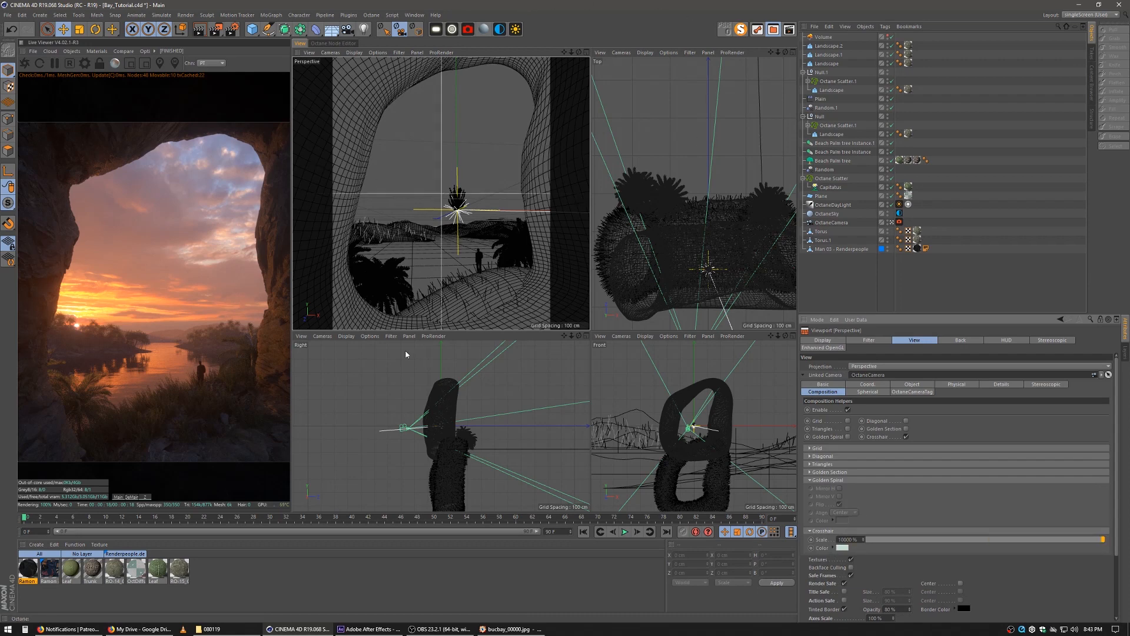
pyautogui.click(906, 437)
pyautogui.click(849, 437)
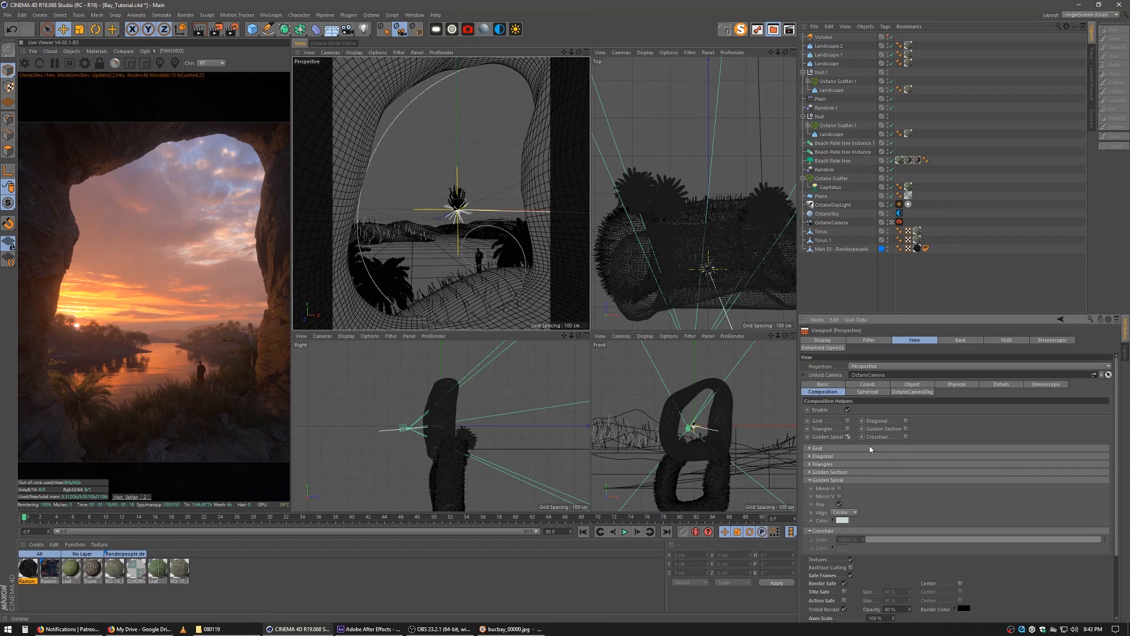
pyautogui.click(848, 436)
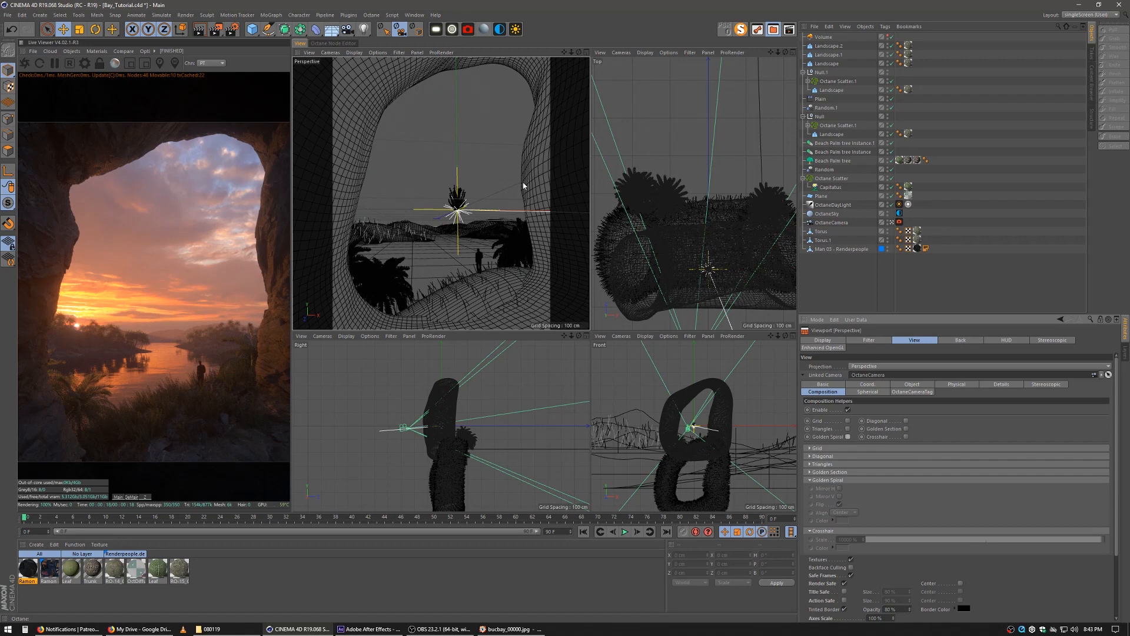
# Enlarge the water plane to 6000 cm in width and height, and deselect it
pyautogui.click(449, 259)
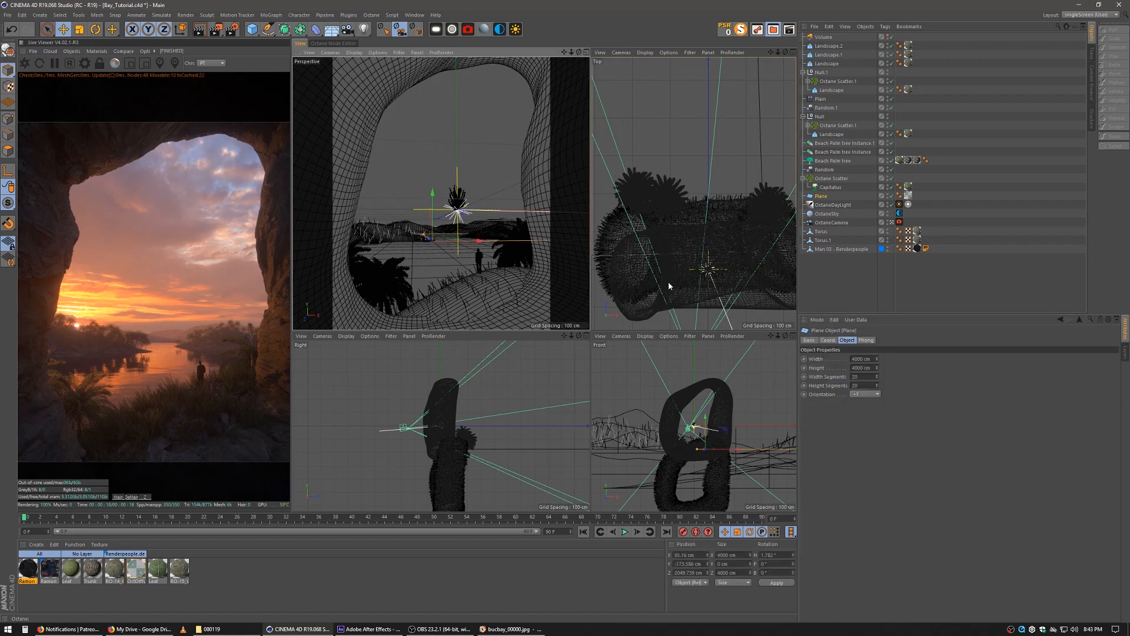
pyautogui.click(852, 359)
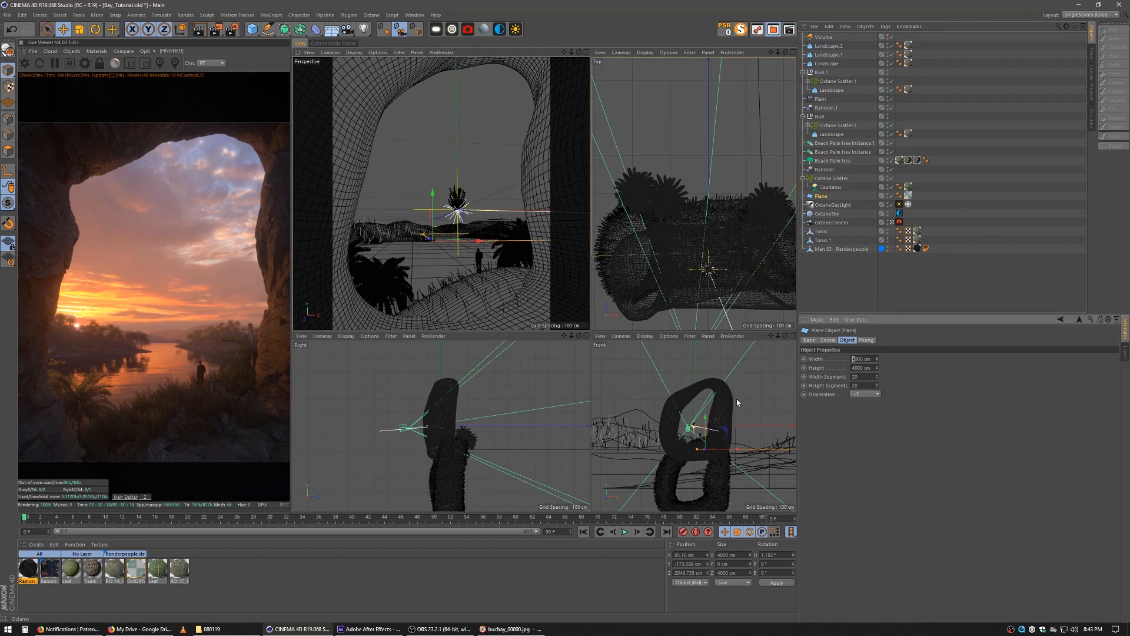
pyautogui.write('66')
pyautogui.press('Return')
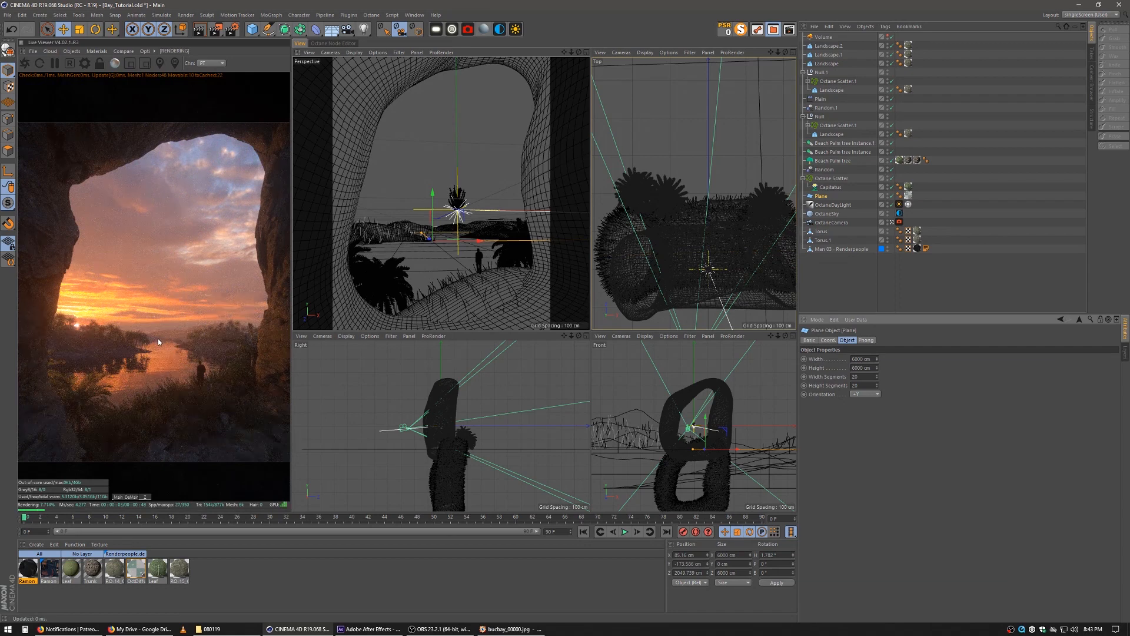
pyautogui.click(835, 263)
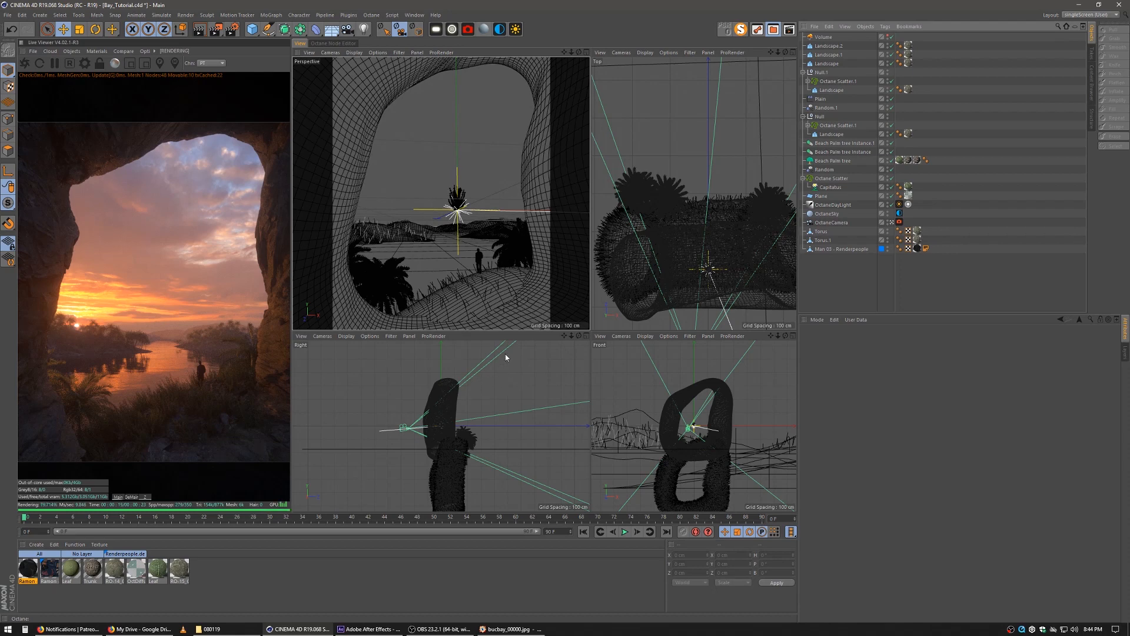
# Try rotating the OctaneSky environment texture slightly with RotX, and undo the change
pyautogui.click(899, 214)
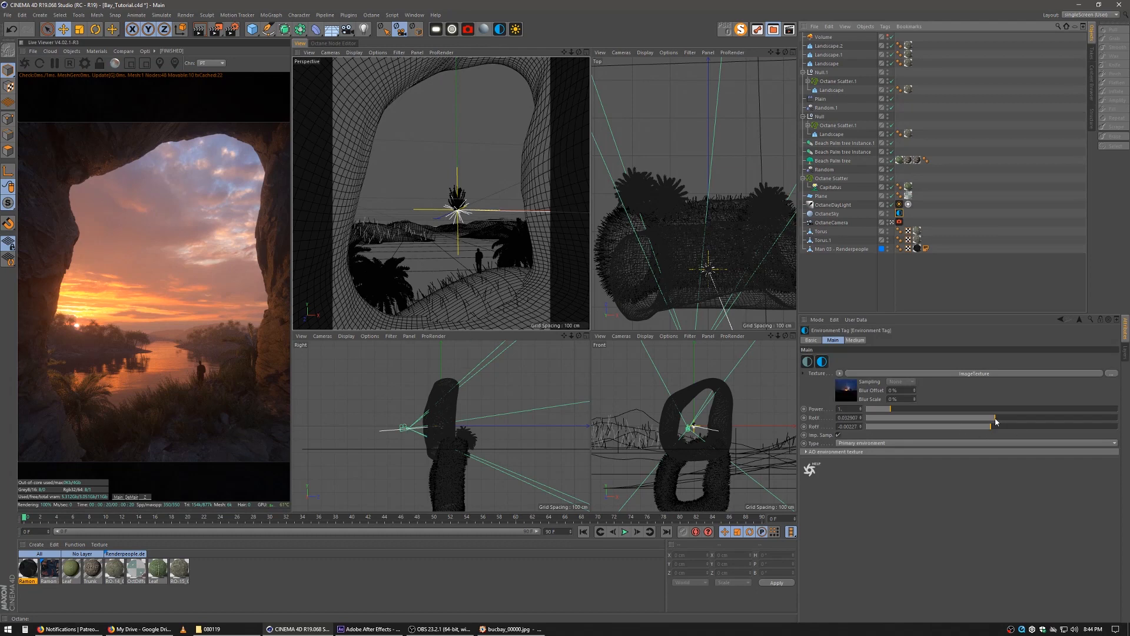
pyautogui.moveTo(996, 422); pyautogui.dragTo(998, 422)
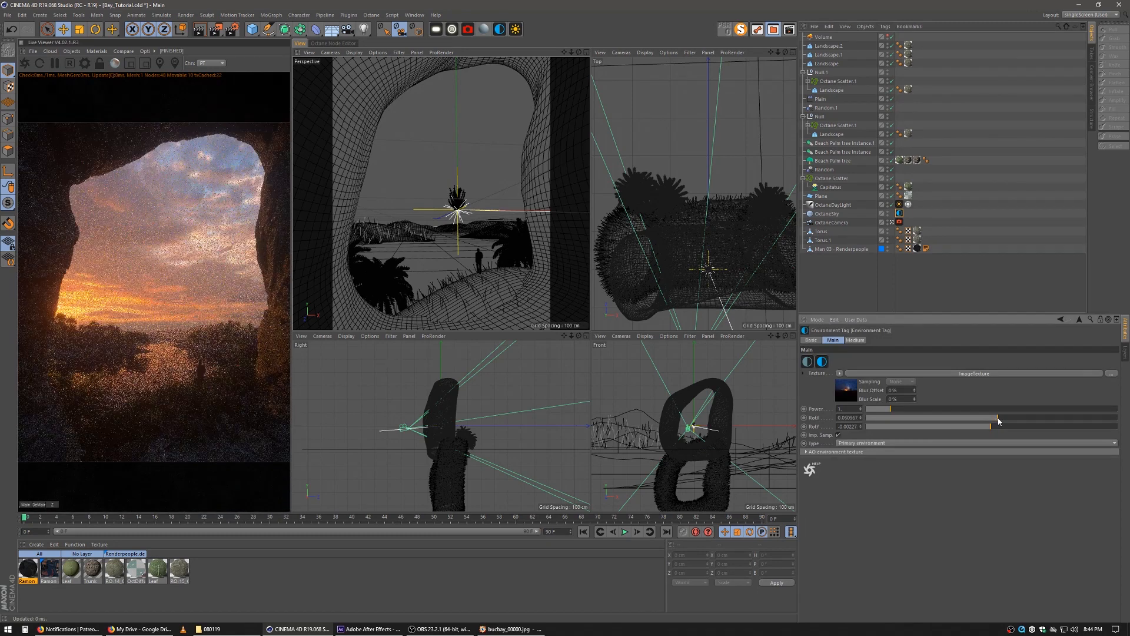
pyautogui.hotkey('ctrl', 'z')
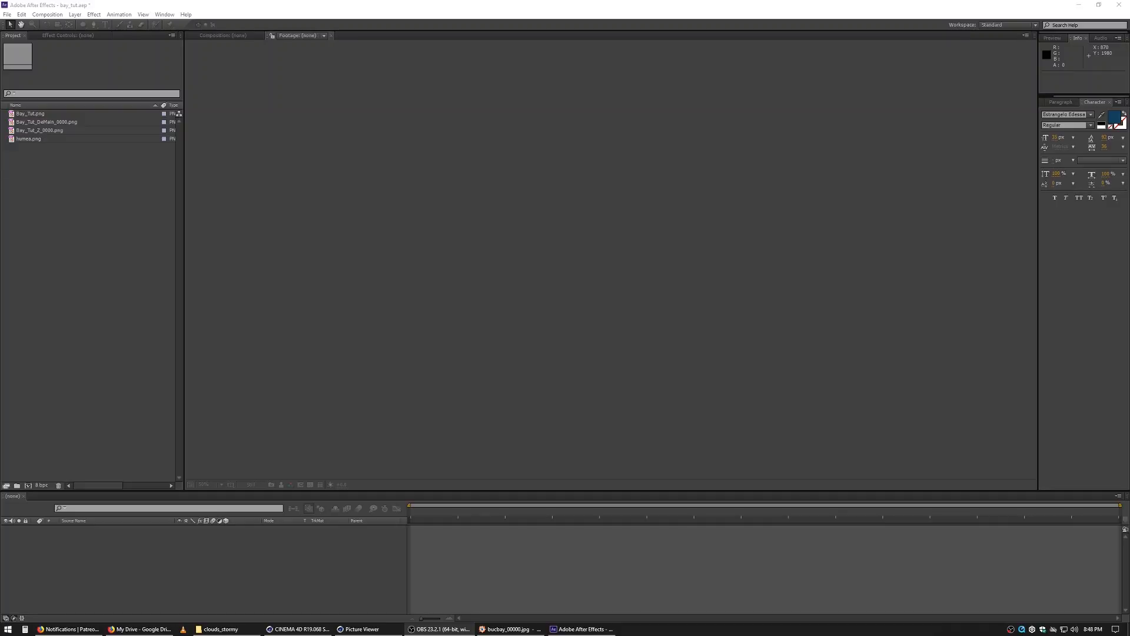
# In After Effects, create a new composition from the Bay_Tut.png render
pyautogui.click(46, 155)
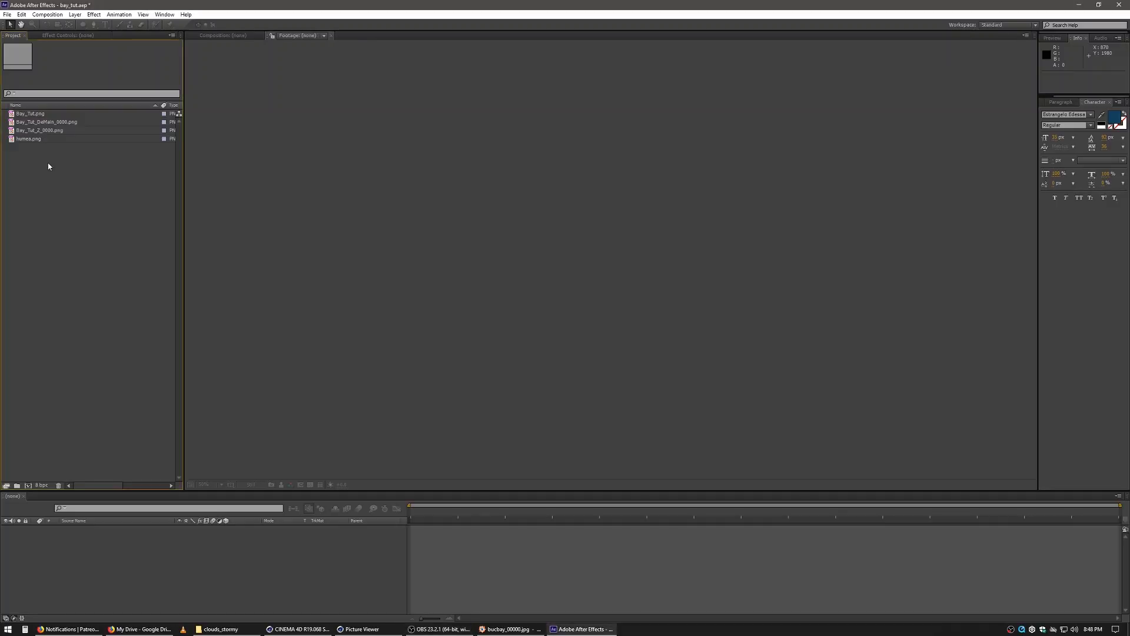
pyautogui.click(29, 117)
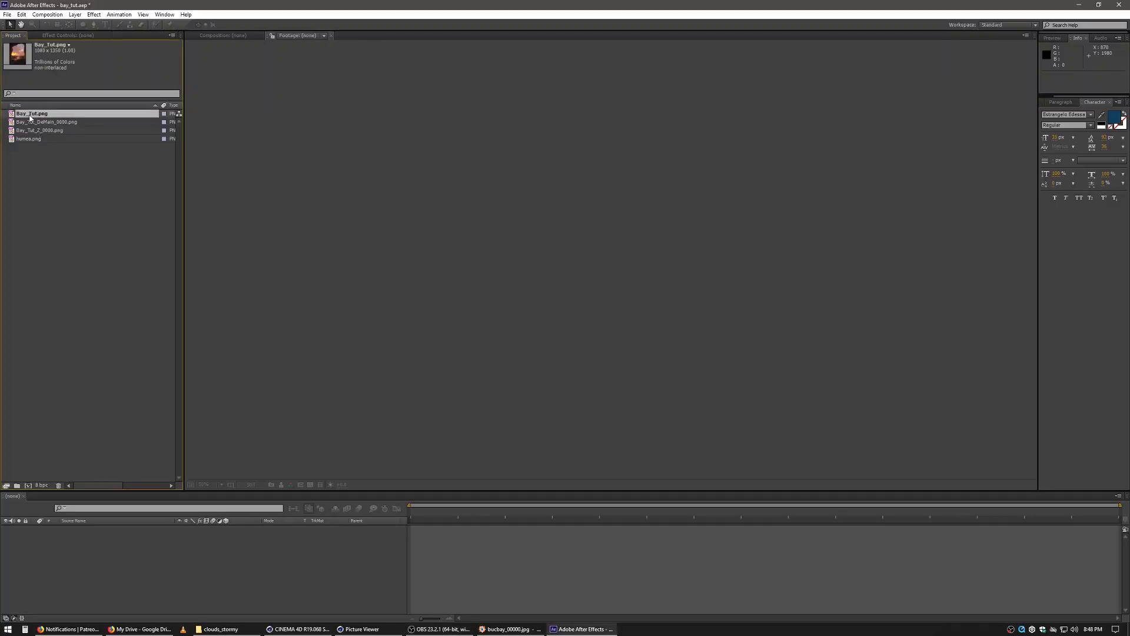
pyautogui.moveTo(30, 118); pyautogui.dragTo(160, 580)
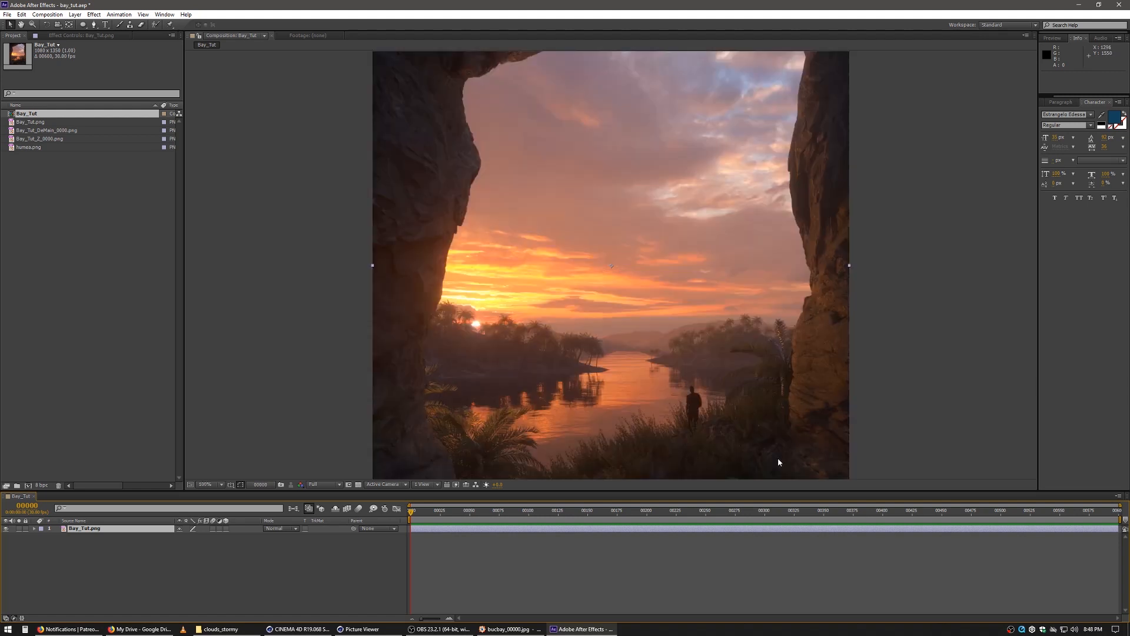
# Add Bay_Tut_DeMain_0000.png to the Bay_Tut composition as a layer above Bay_Tut.png
pyautogui.click(86, 189)
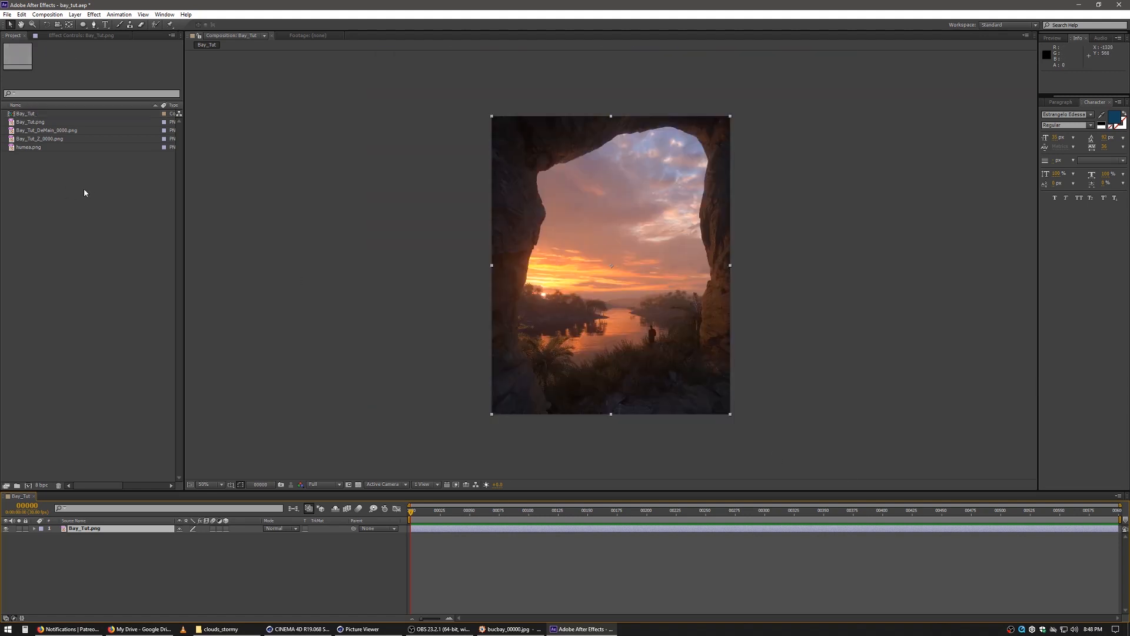
pyautogui.click(49, 130)
pyautogui.moveTo(50, 133); pyautogui.dragTo(118, 532)
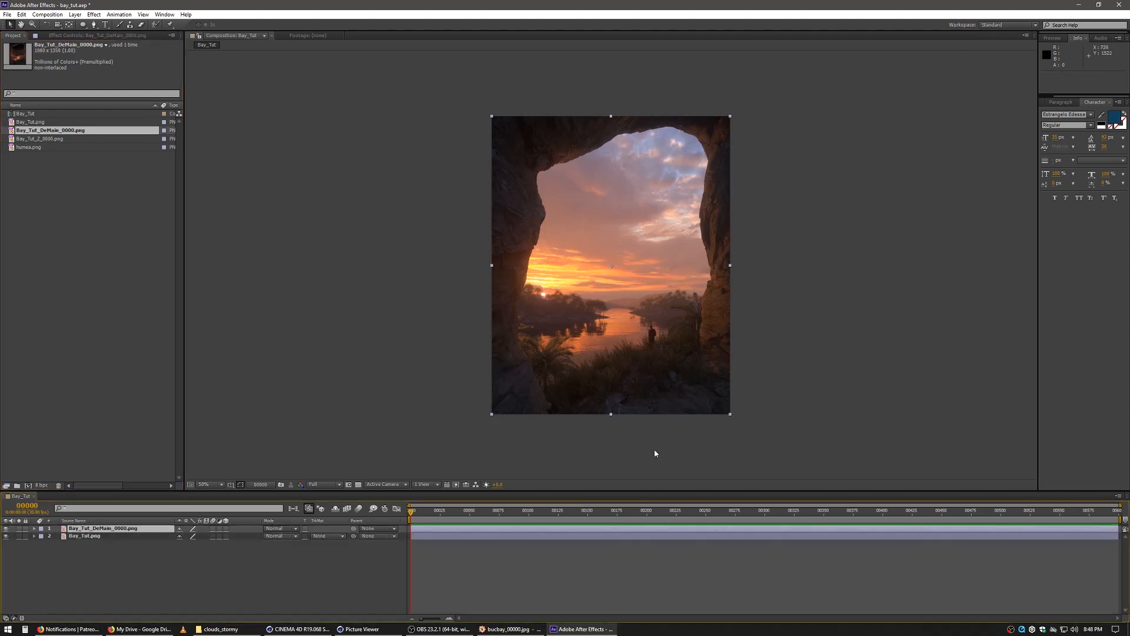
pyautogui.press('/')
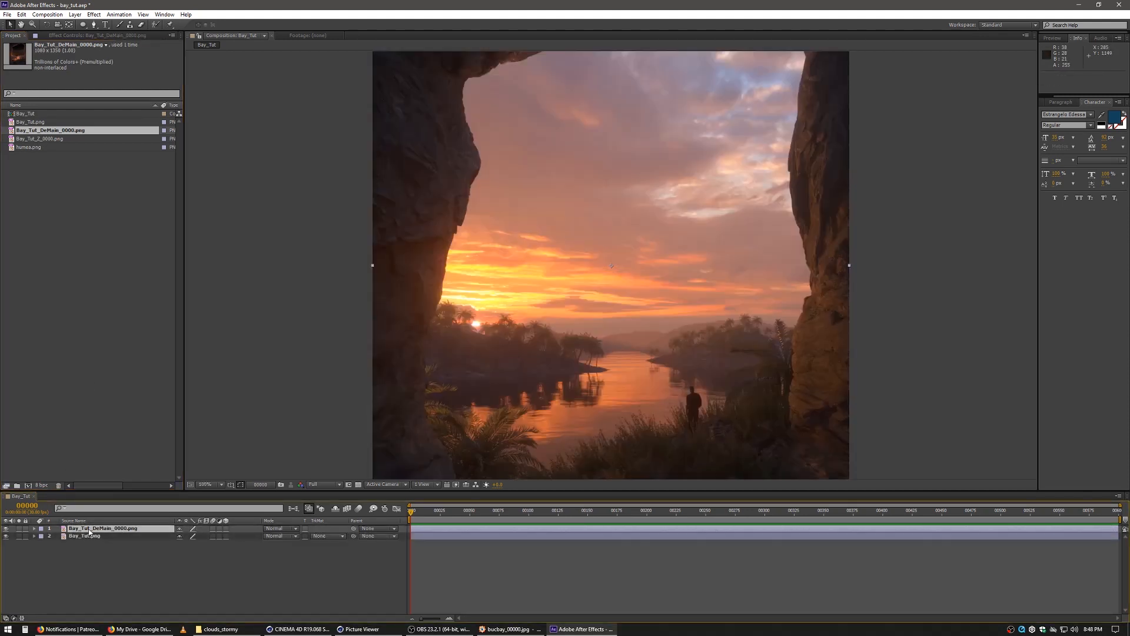
# Set the opacity of the Bay_Tut_DeMain_0000.png layer to 50% and deselect it
pyautogui.press('t')
pyautogui.click(183, 536)
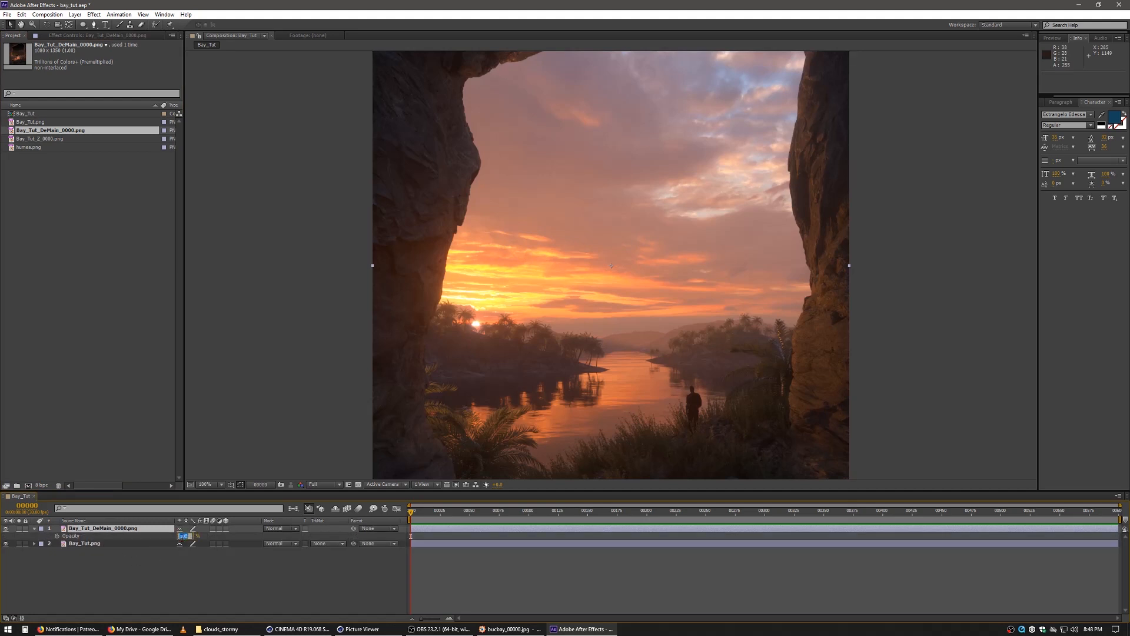
pyautogui.write('50')
pyautogui.press('Return')
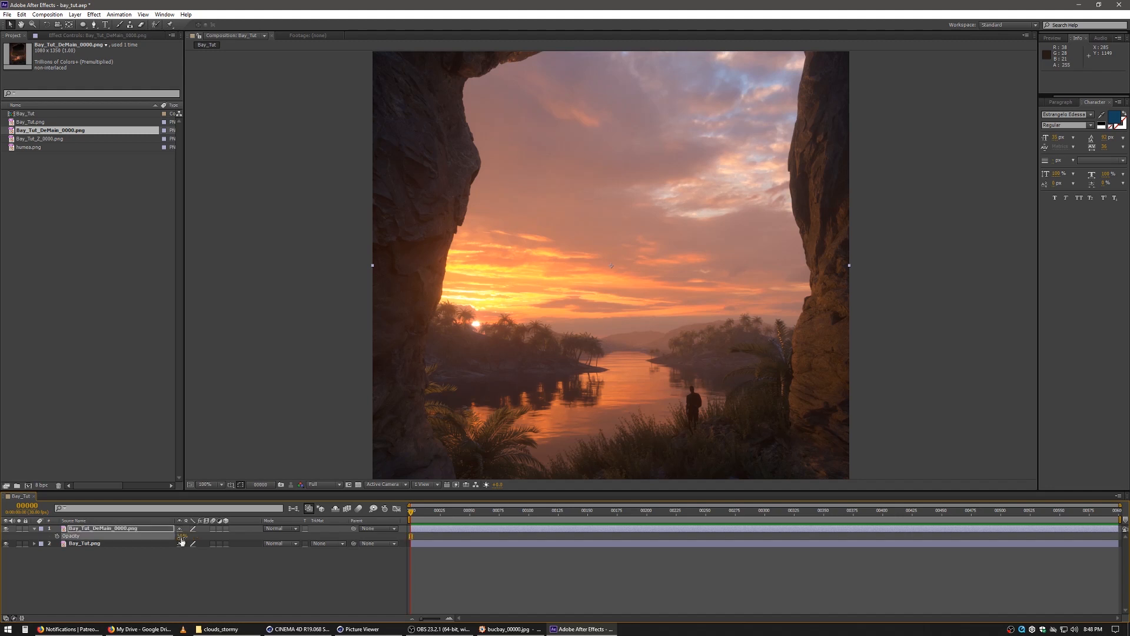
pyautogui.click(152, 573)
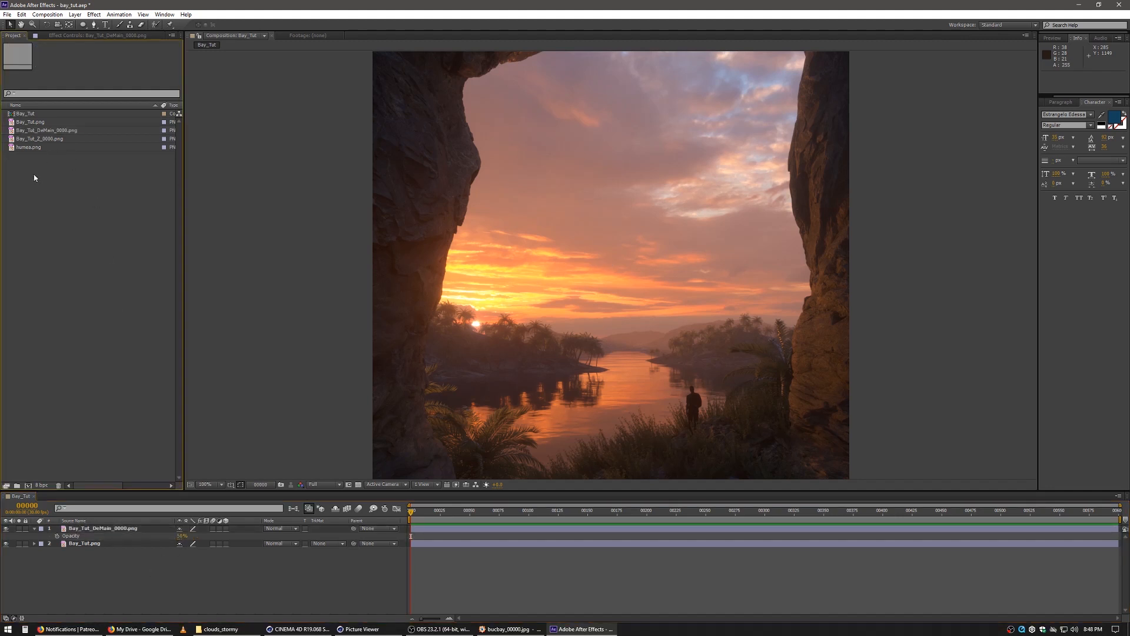
# Add humea.png to the Bay_Tut composition as the top layer
pyautogui.click(18, 151)
pyautogui.moveTo(24, 152); pyautogui.dragTo(627, 257)
pyautogui.press(',')
pyautogui.press(',')
pyautogui.press(',')
pyautogui.press(',')
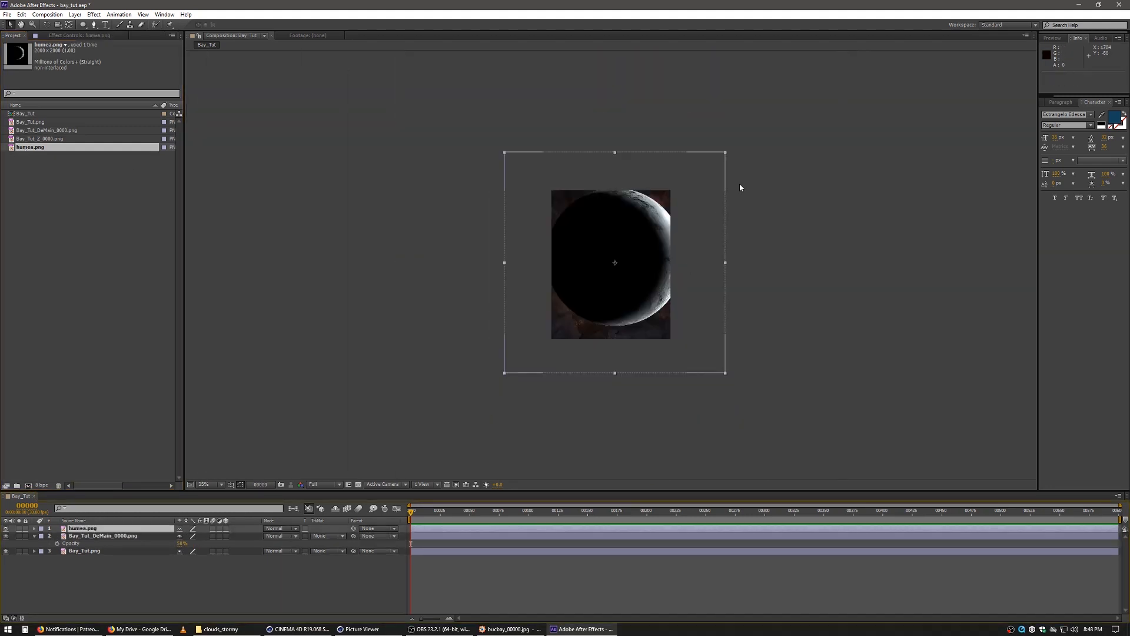
# Scale the humea.png planet down proportionally and place it in the upper sky inside the cave opening
pyautogui.keyDown('shift'); pyautogui.moveTo(728, 156); pyautogui.dragTo(665, 214); pyautogui.keyUp('shift')
pyautogui.press('.')
pyautogui.press('.')
pyautogui.press('.')
pyautogui.press('.')
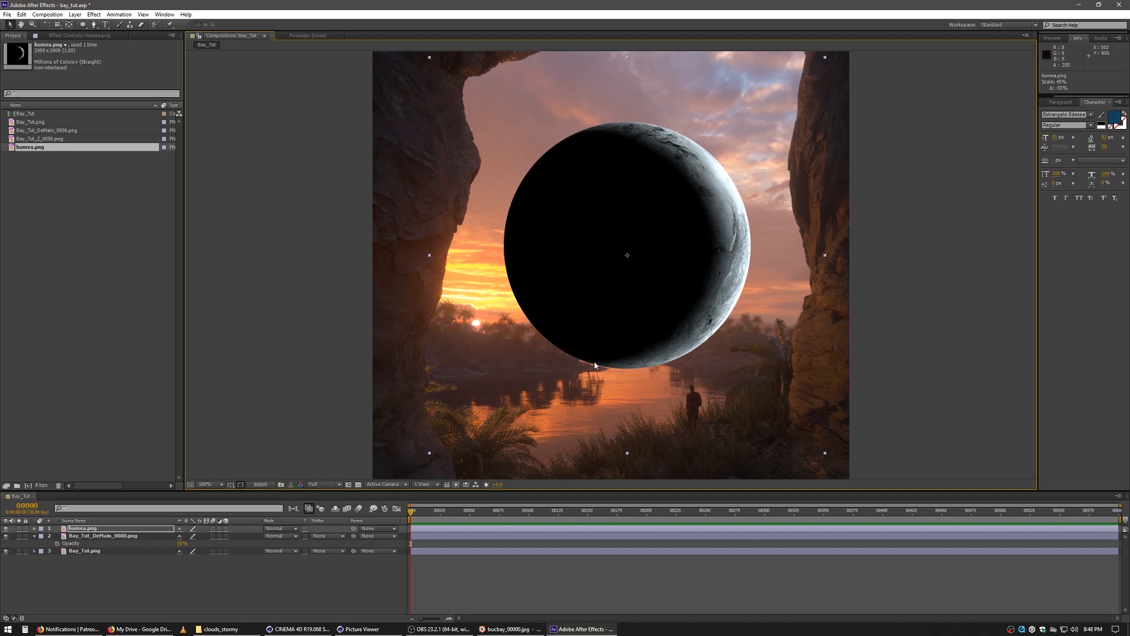
pyautogui.moveTo(607, 339); pyautogui.dragTo(622, 284)
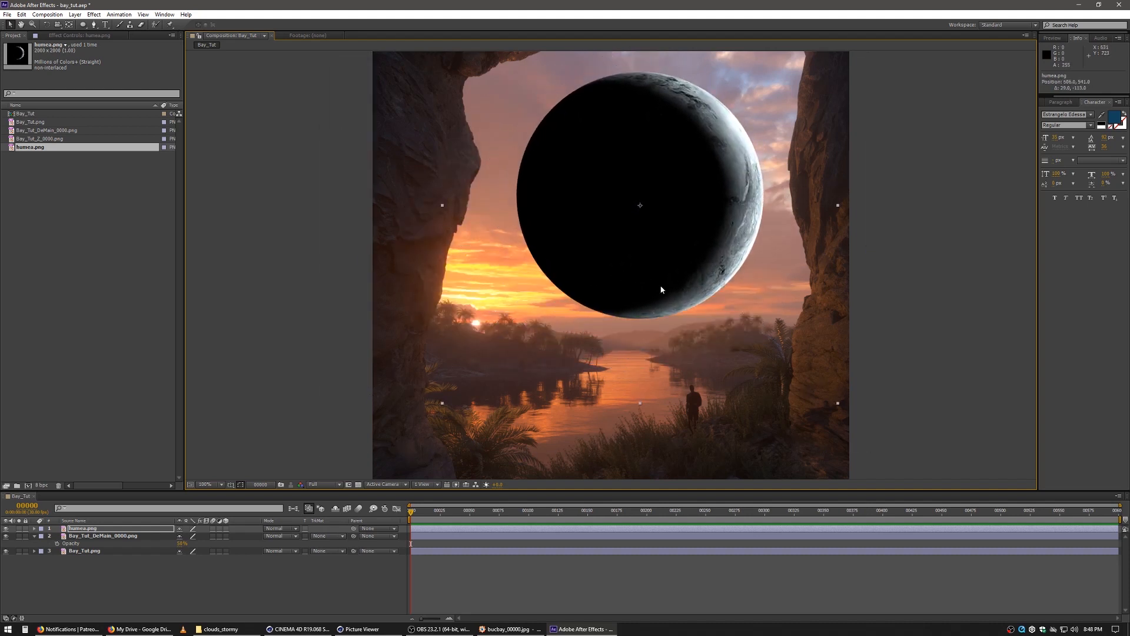
pyautogui.scroll(-1, 644, 286)
pyautogui.keyDown('shift'); pyautogui.moveTo(723, 137); pyautogui.dragTo(702, 163); pyautogui.keyUp('shift')
pyautogui.moveTo(635, 244); pyautogui.dragTo(645, 218)
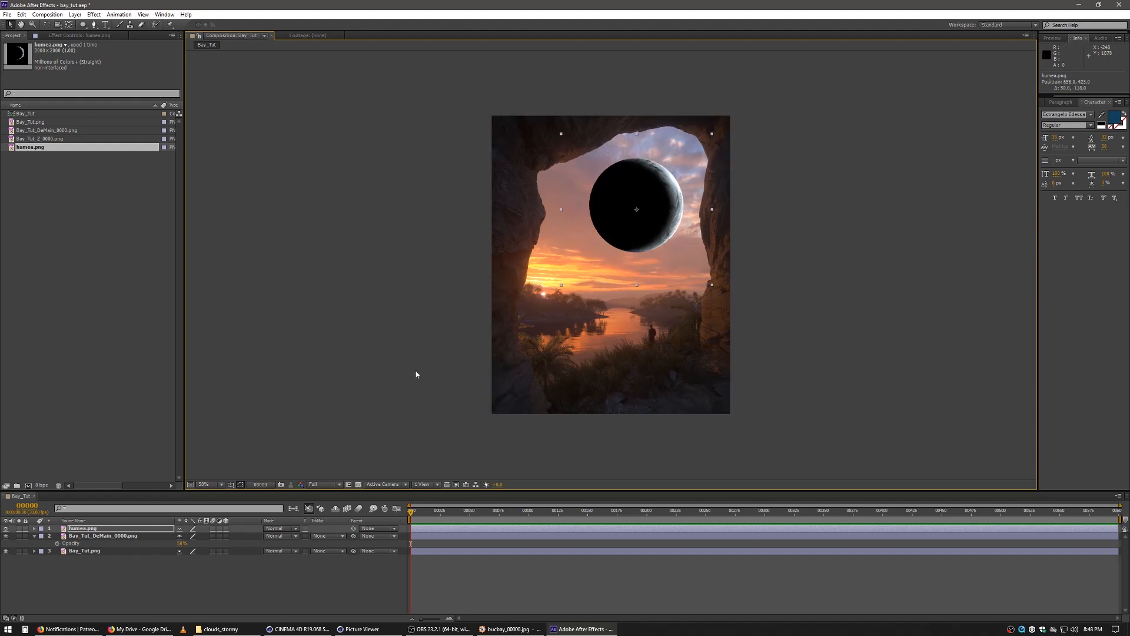
# Set the humea.png layer's blending mode to Screen, and make the planet slightly larger and higher in the sky
pyautogui.click(276, 529)
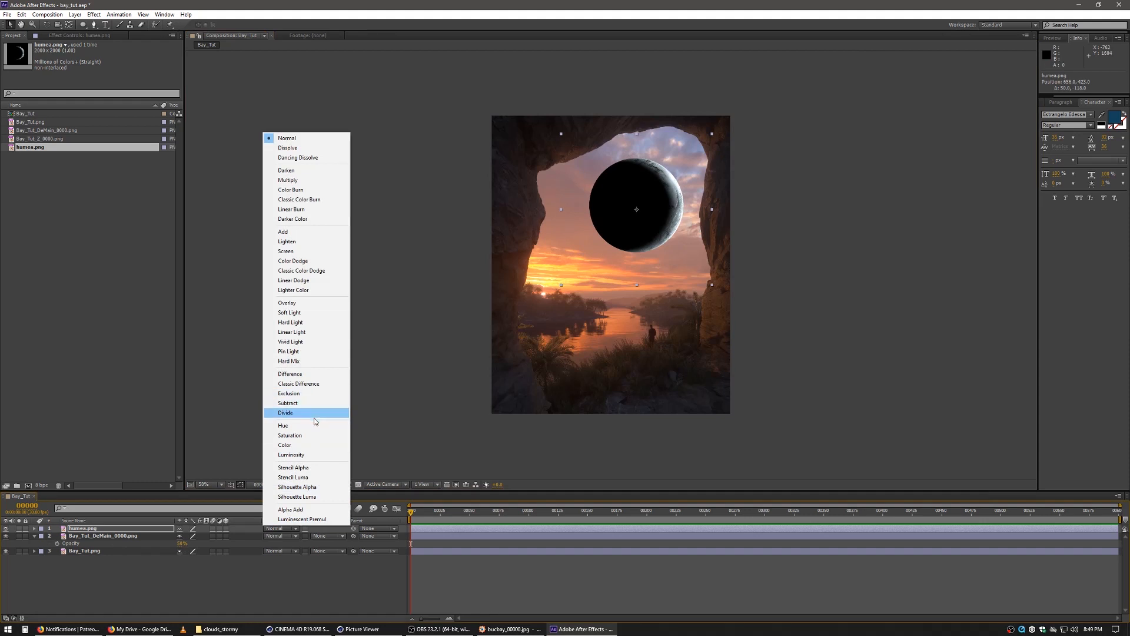
pyautogui.click(323, 253)
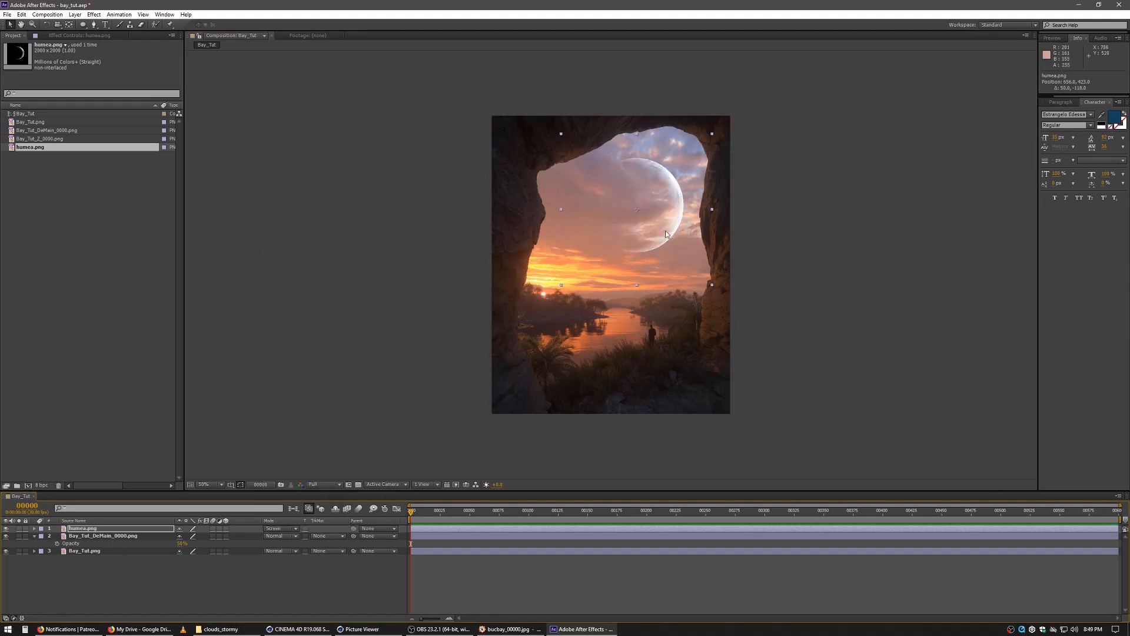
pyautogui.scroll(1, 697, 231)
pyautogui.scroll(-1, 697, 231)
pyautogui.moveTo(712, 286); pyautogui.dragTo(719, 294)
pyautogui.moveTo(677, 264); pyautogui.dragTo(676, 245)
pyautogui.scroll(1, 699, 253)
pyautogui.scroll(-1, 700, 253)
pyautogui.moveTo(668, 232); pyautogui.dragTo(634, 273)
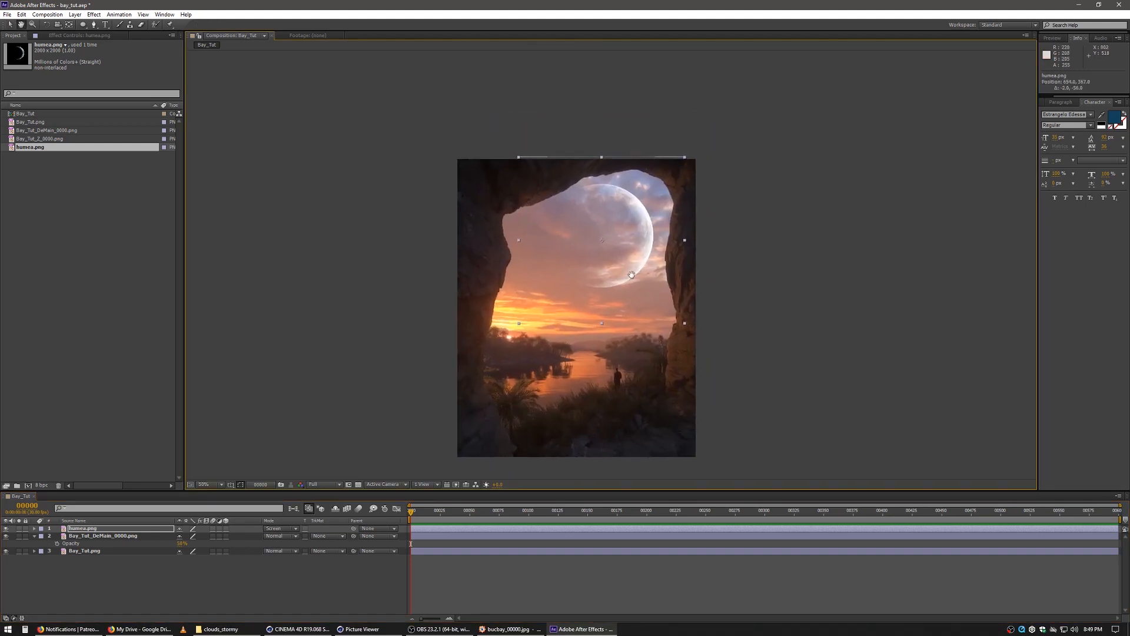
pyautogui.scroll(1, 632, 256)
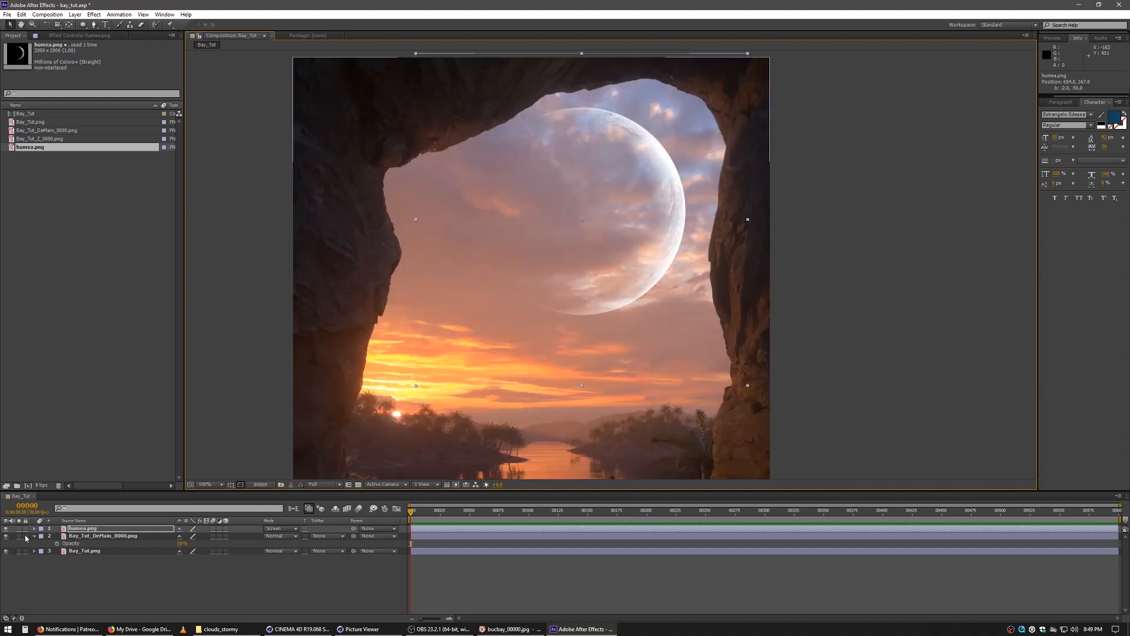
# Apply the Keylight (1.2) effect to the humea.png layer
pyautogui.click(75, 529)
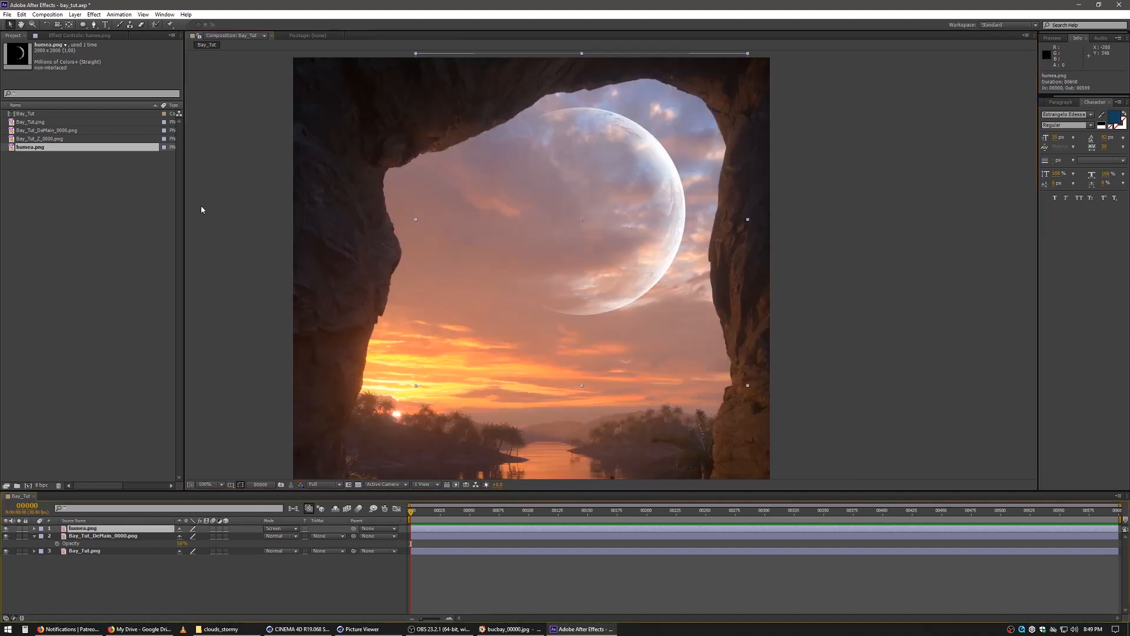
pyautogui.click(94, 14)
pyautogui.moveTo(115, 169)
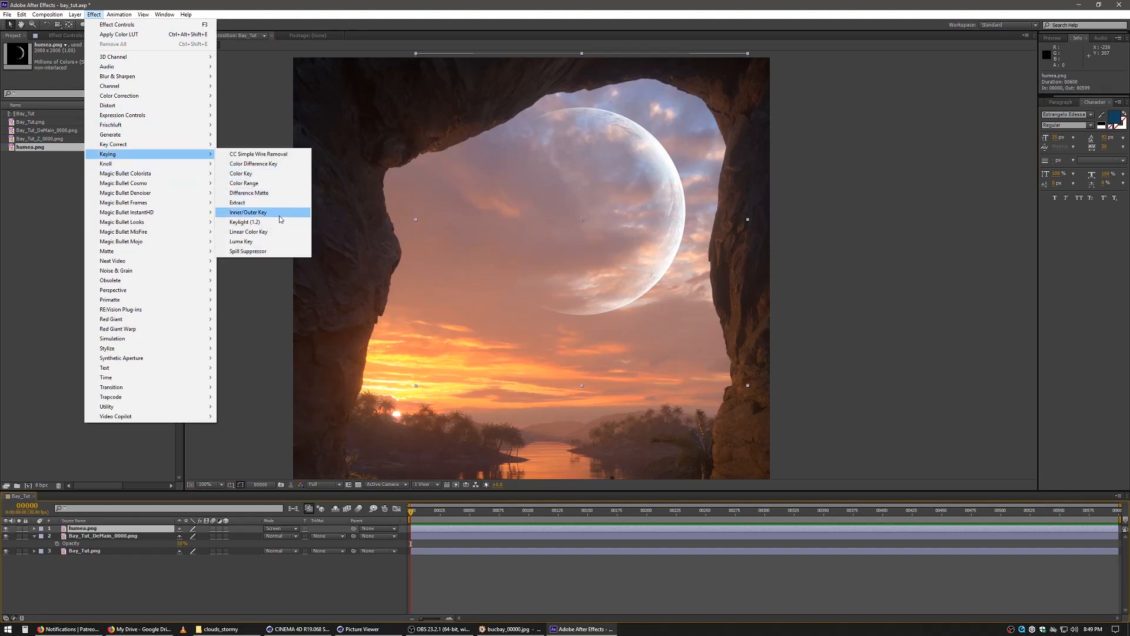
pyautogui.click(279, 222)
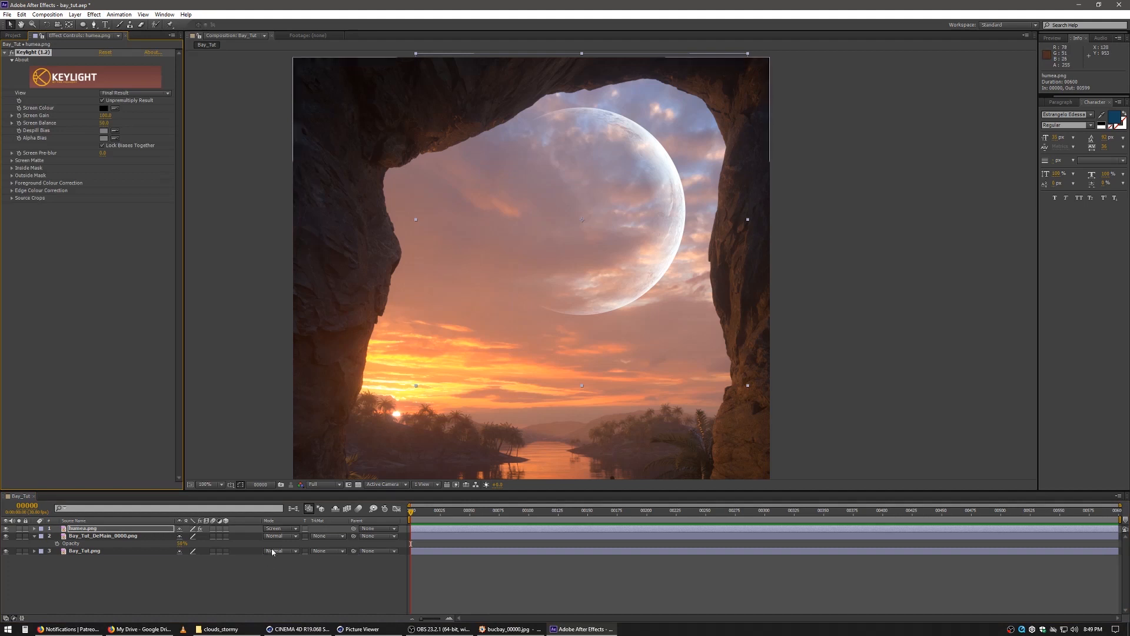
# Duplicate the Bay_Tut_DeMain_0000.png layer and place the copy above humea.png in the layer stack
pyautogui.click(101, 537)
pyautogui.press('shift')
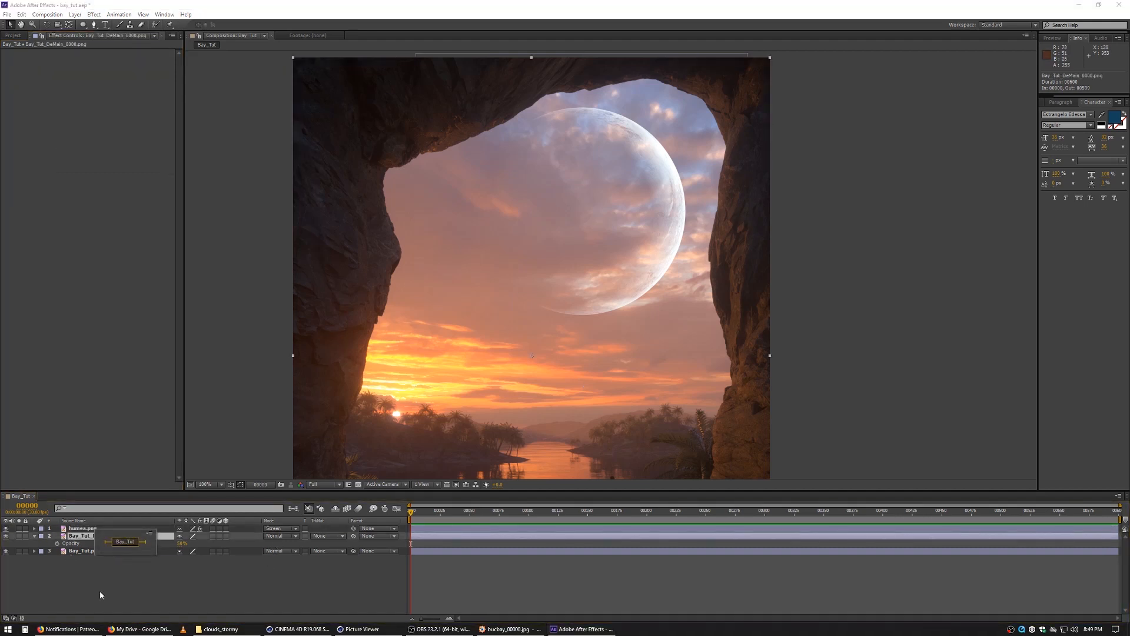
pyautogui.click(93, 587)
pyautogui.click(75, 537)
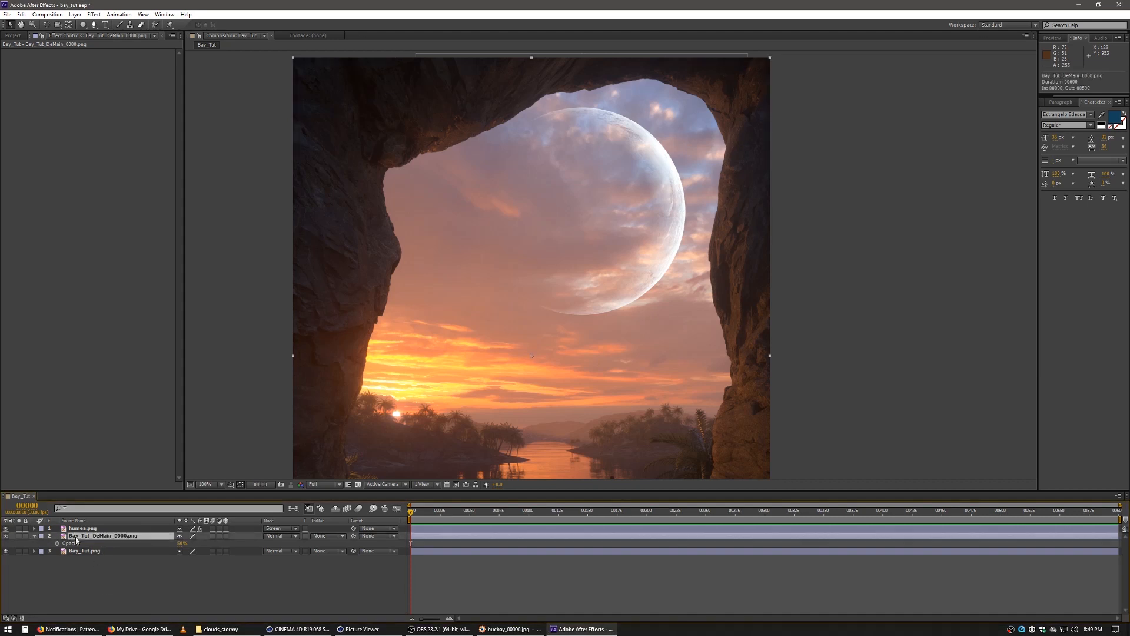
pyautogui.hotkey('ctrl', 'd')
pyautogui.moveTo(91, 536); pyautogui.dragTo(98, 526)
pyautogui.click(82, 536)
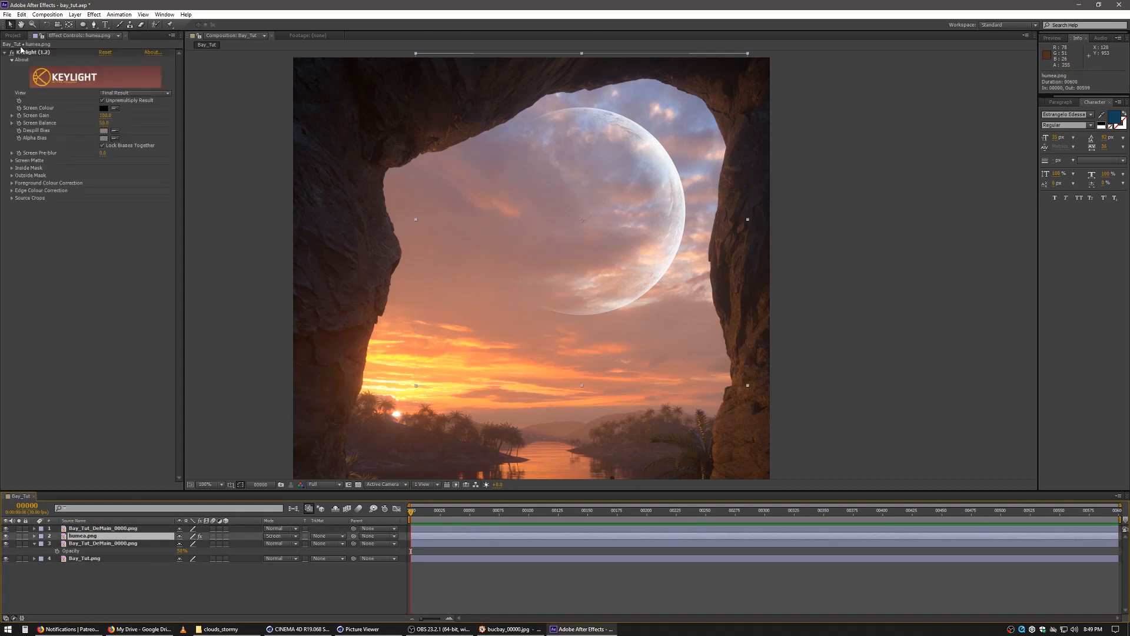
# Move the Keylight effect from humea.png to the topmost Bay_Tut_DeMain_0000.png copy
pyautogui.click(27, 54)
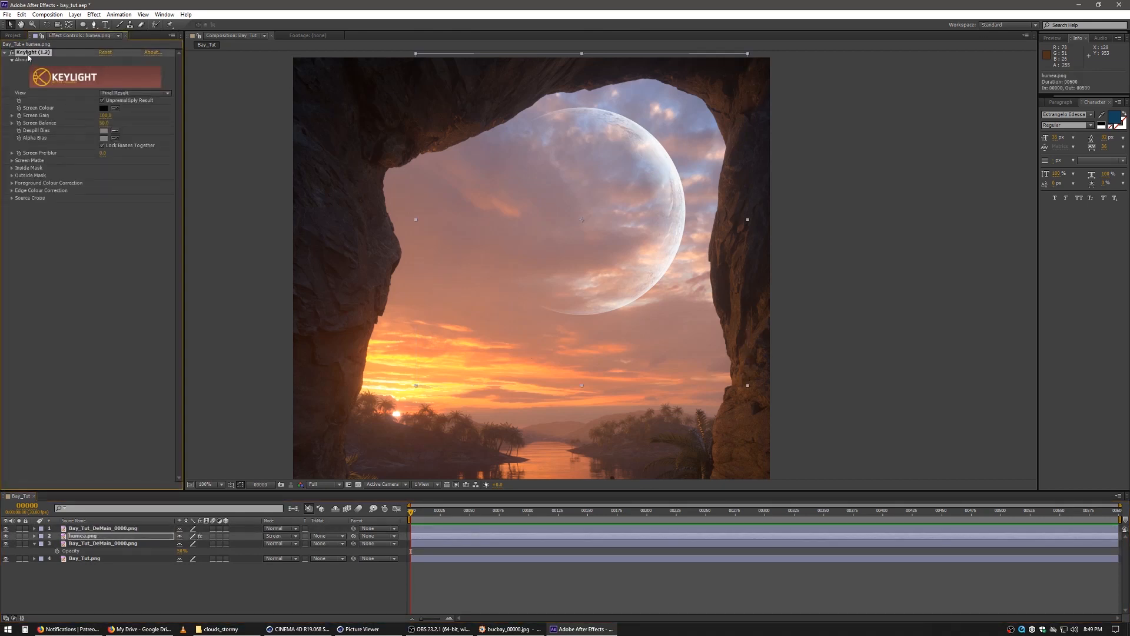
pyautogui.press('Delete')
pyautogui.click(106, 529)
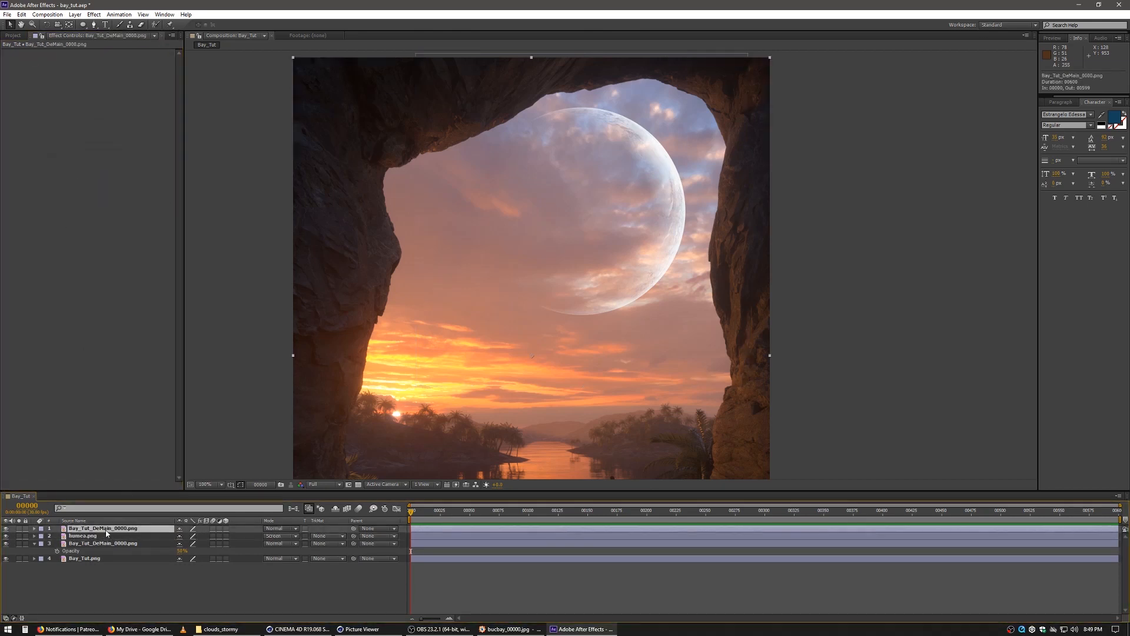
pyautogui.hotkey('ctrl', 'v')
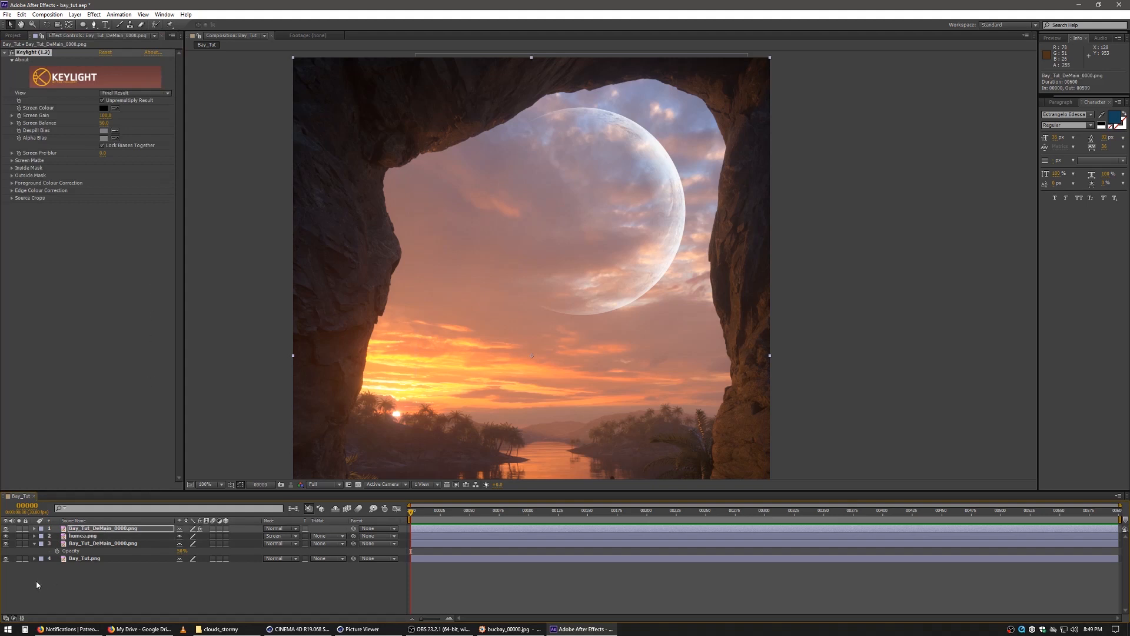
# Solo the topmost Bay_Tut_DeMain_0000.png copy and set its opacity to 100%
pyautogui.click(19, 529)
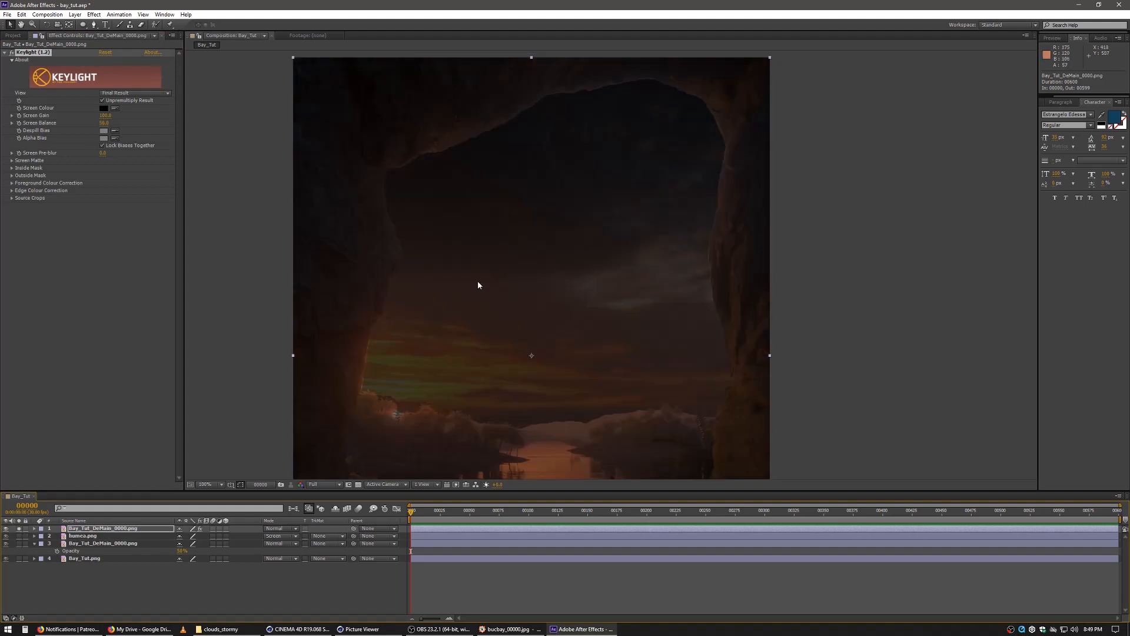
pyautogui.click(147, 528)
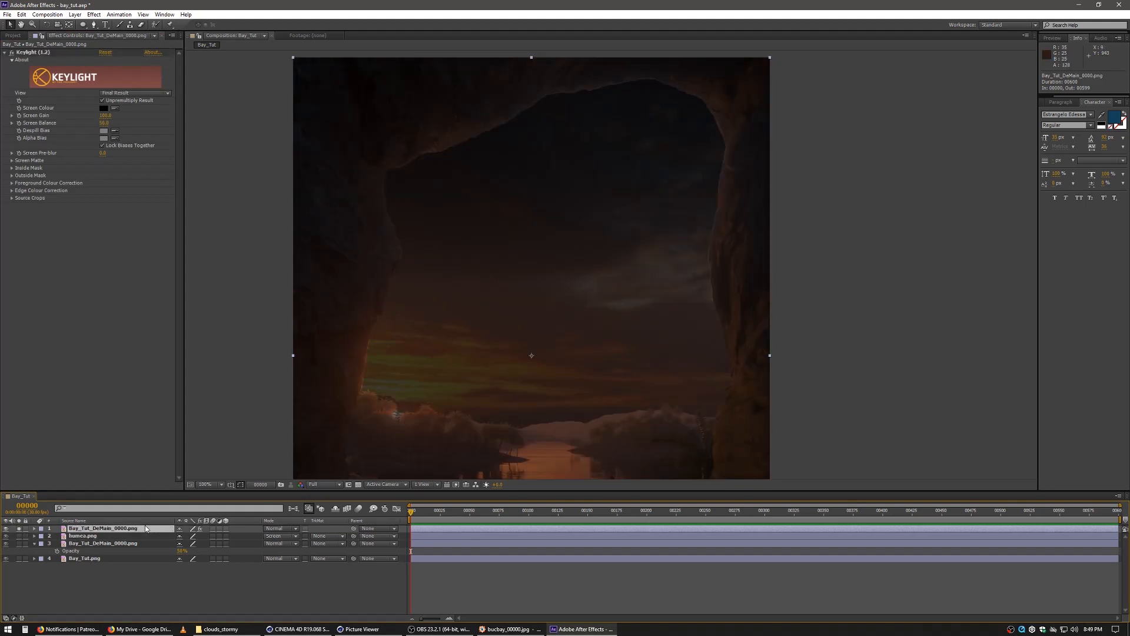
pyautogui.press('t')
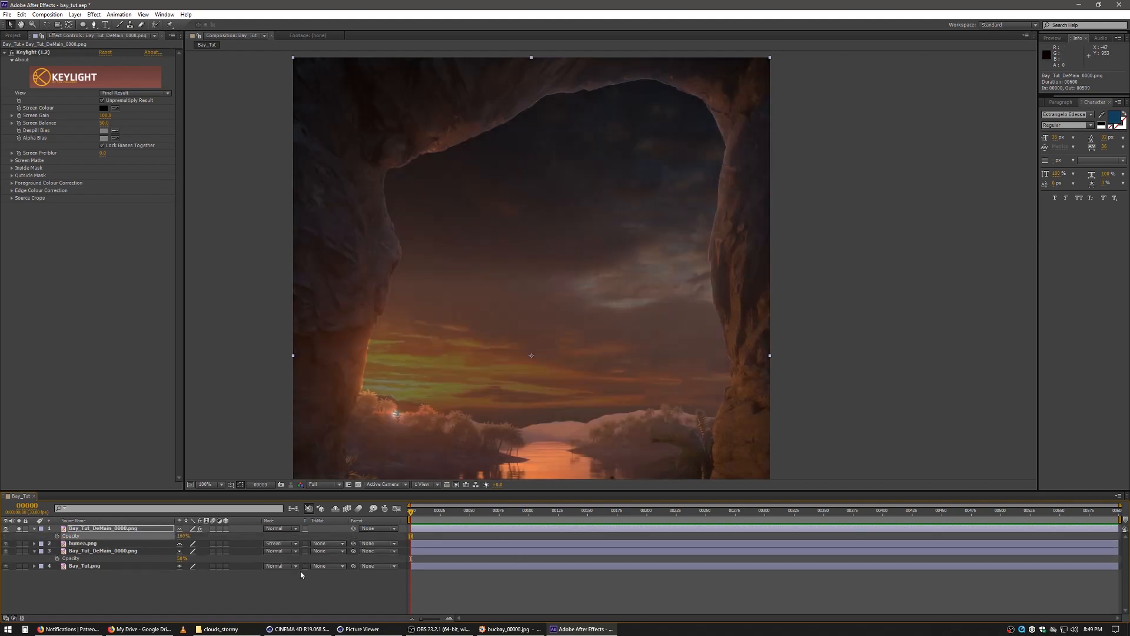
pyautogui.click(293, 609)
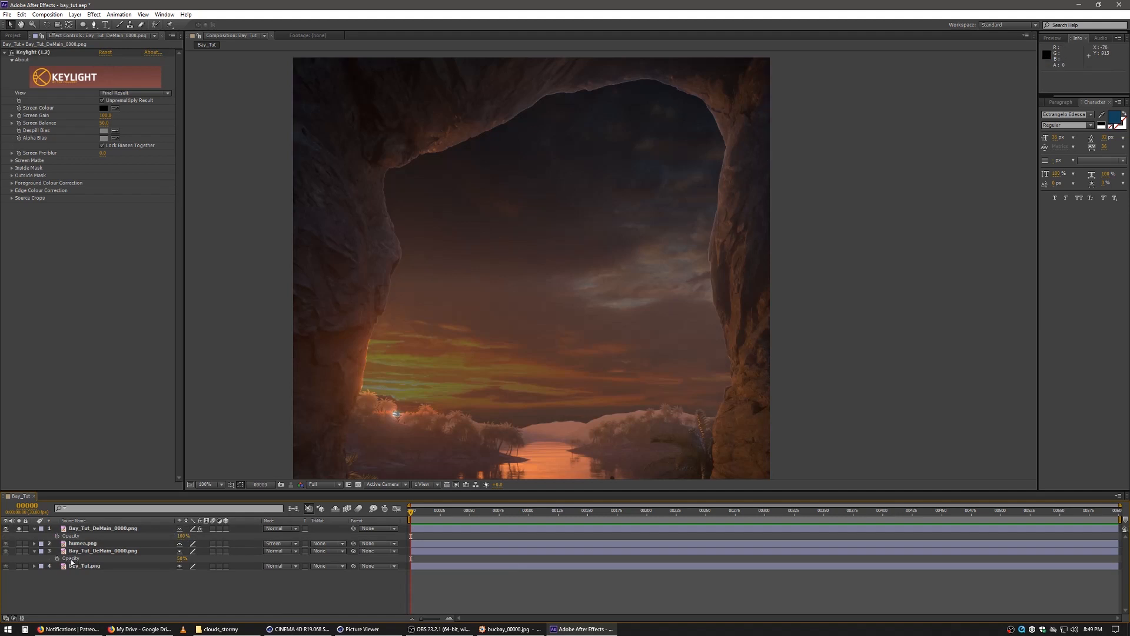
# Replace the topmost Bay_Tut_DeMain_0000.png copy with a duplicate of the Bay_Tut.png layer placed above humea.png
pyautogui.click(107, 530)
pyautogui.press('Delete')
pyautogui.click(77, 552)
pyautogui.hotkey('ctrl', 'd')
pyautogui.moveTo(82, 554); pyautogui.dragTo(89, 525)
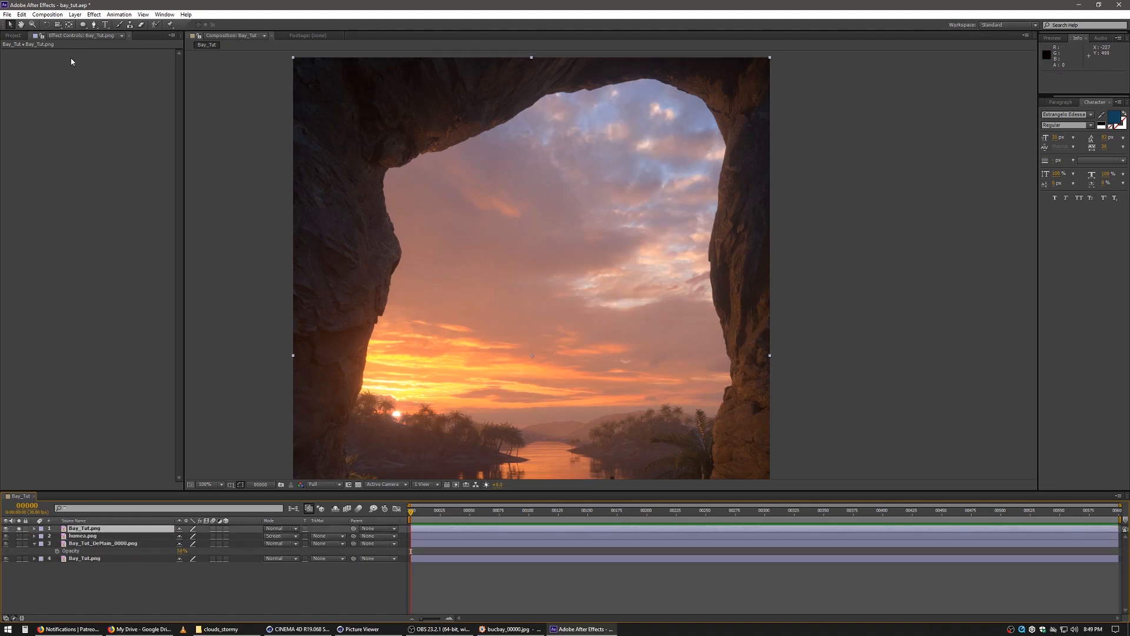
# Apply Keylight to the topmost Bay_Tut.png layer and sample the blue of the upper sky as the screen colour
pyautogui.click(94, 14)
pyautogui.click(103, 34)
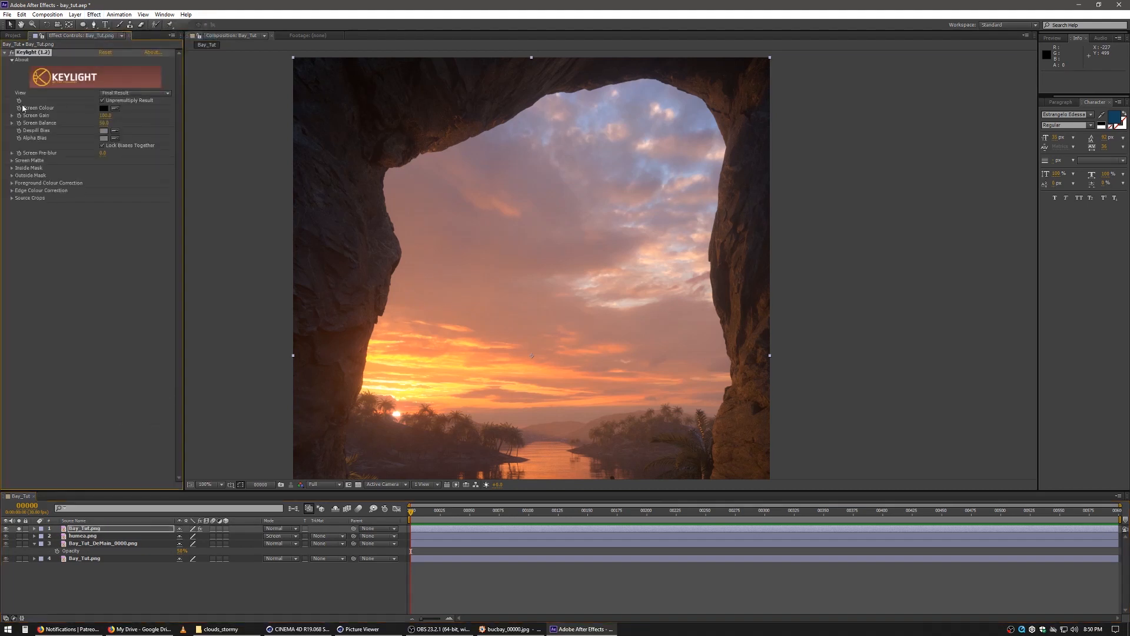
pyautogui.click(115, 109)
pyautogui.click(667, 168)
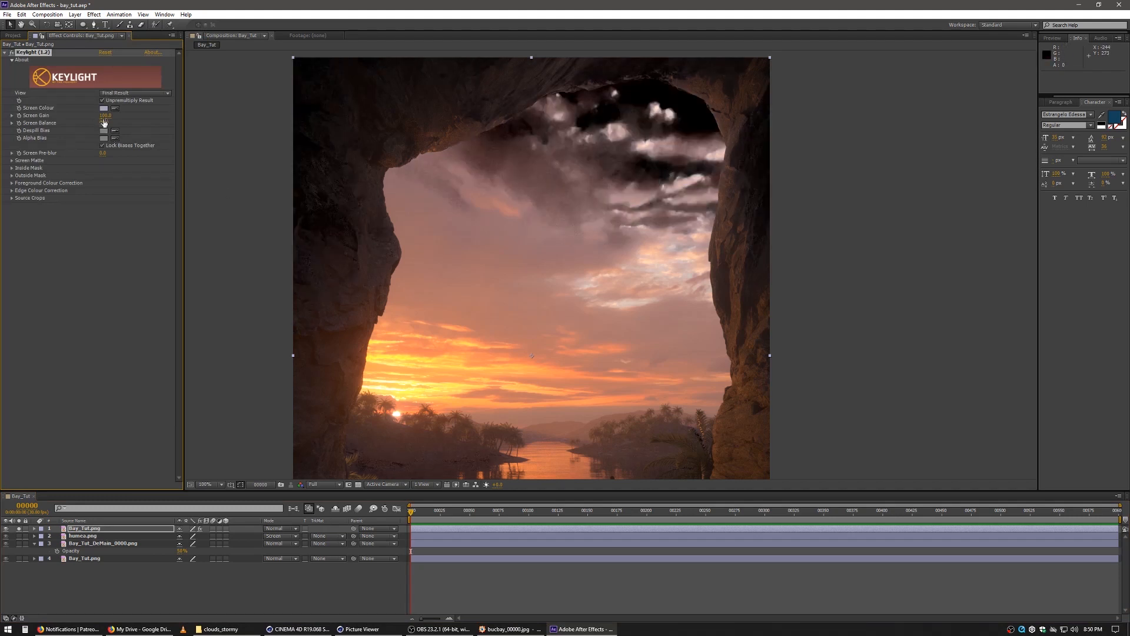
# Refine the key with Clip Black 12 and slightly lower Clip White and Screen Gain, and turn off the layer's solo
pyautogui.click(12, 160)
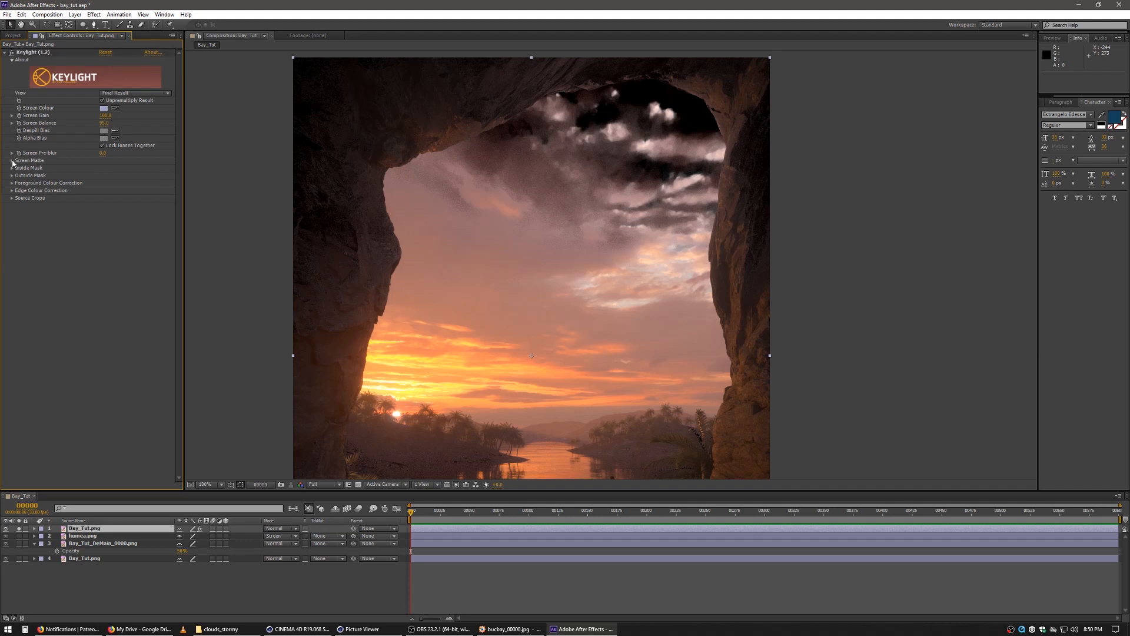
pyautogui.click(106, 175)
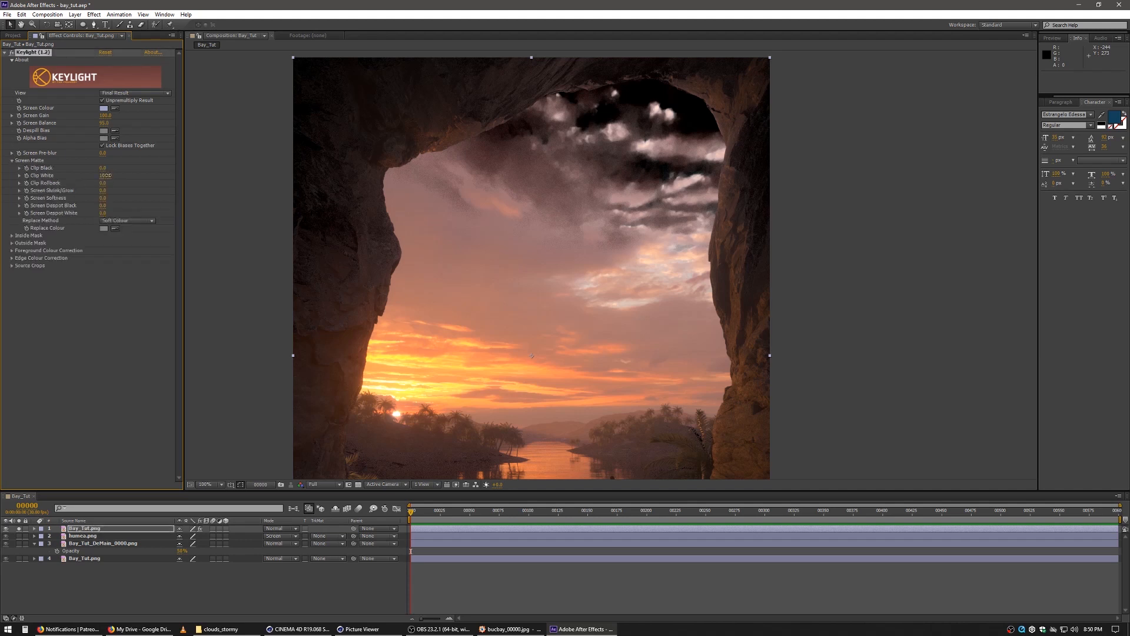
pyautogui.moveTo(106, 169)
pyautogui.mouseDown()
pyautogui.moveTo(91, 170)
pyautogui.moveTo(105, 177)
pyautogui.mouseUp()
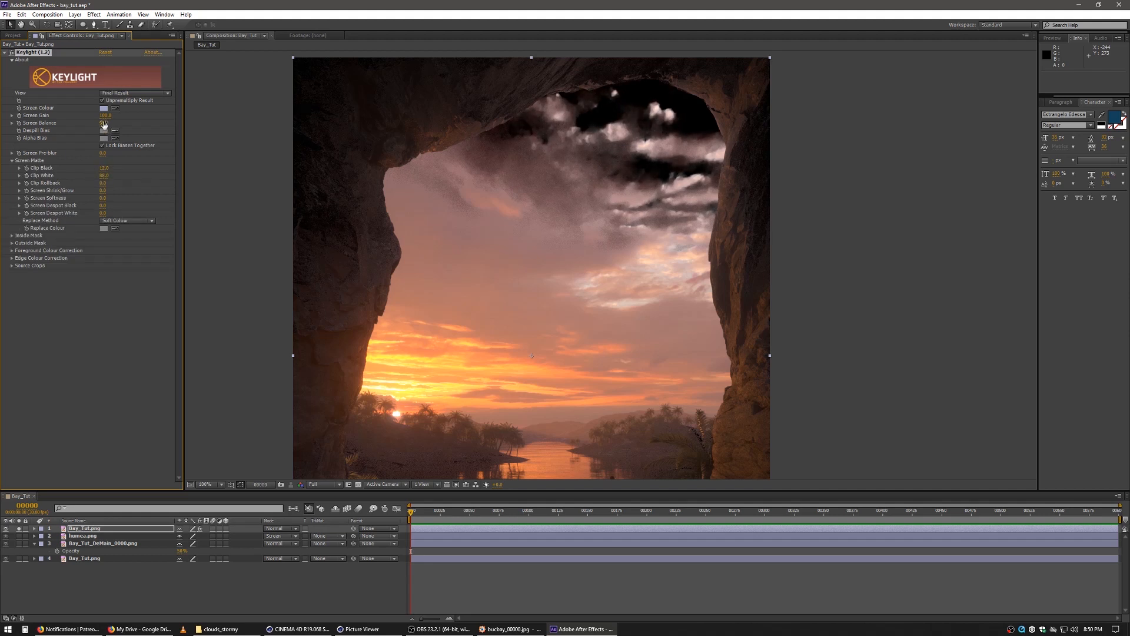
pyautogui.moveTo(105, 115); pyautogui.dragTo(105, 121)
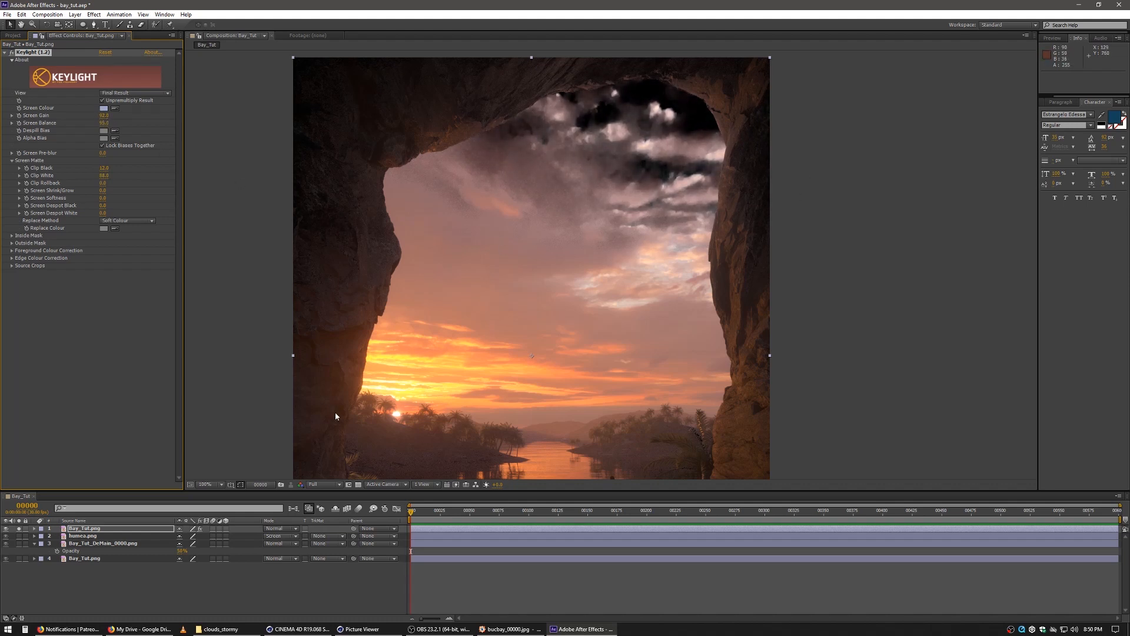
pyautogui.click(141, 573)
pyautogui.click(19, 529)
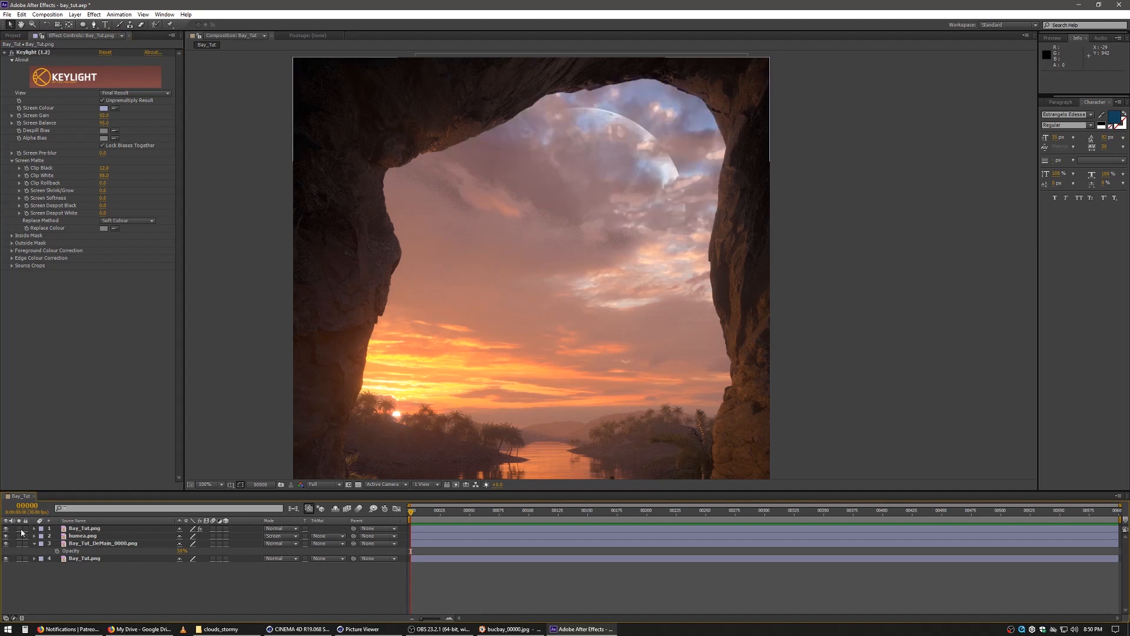
# Set humea.png's track matte to Alpha Inverted from the Bay_Tut.png layer above it, and nudge the planet slightly up and to the right
pyautogui.click(94, 537)
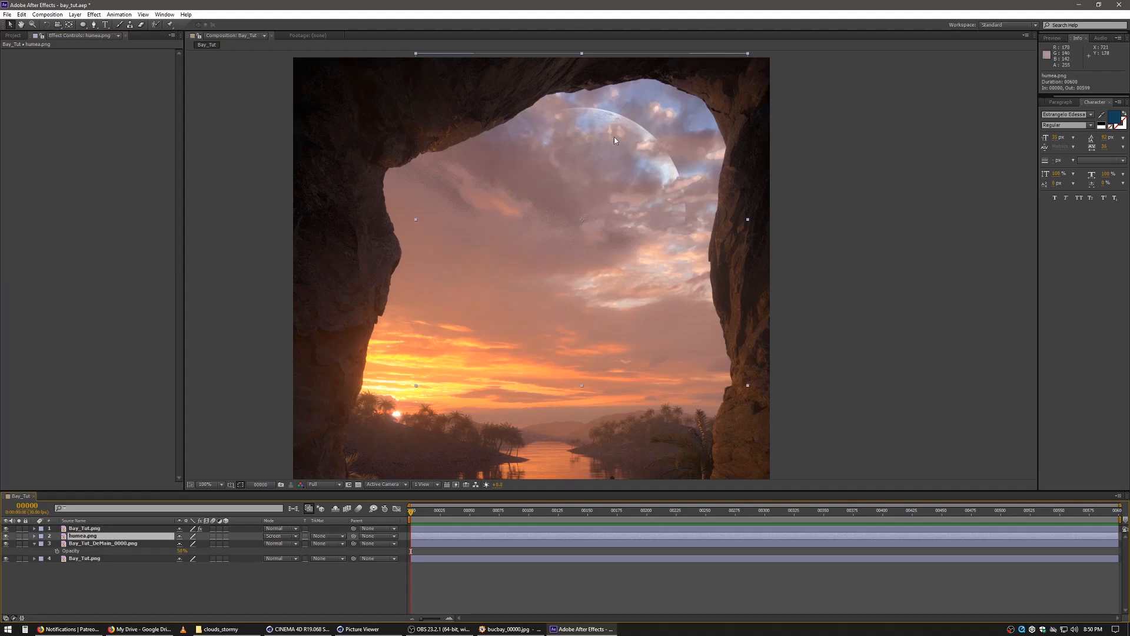
pyautogui.moveTo(600, 166)
pyautogui.mouseDown()
pyautogui.moveTo(646, 177)
pyautogui.moveTo(604, 166)
pyautogui.mouseUp()
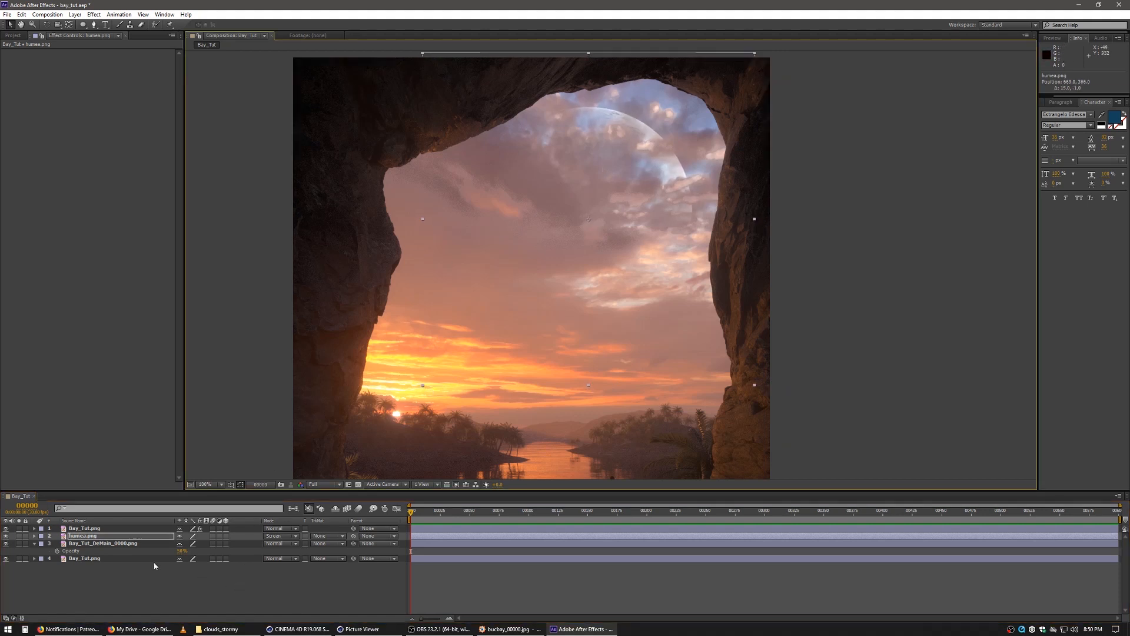
pyautogui.click(322, 537)
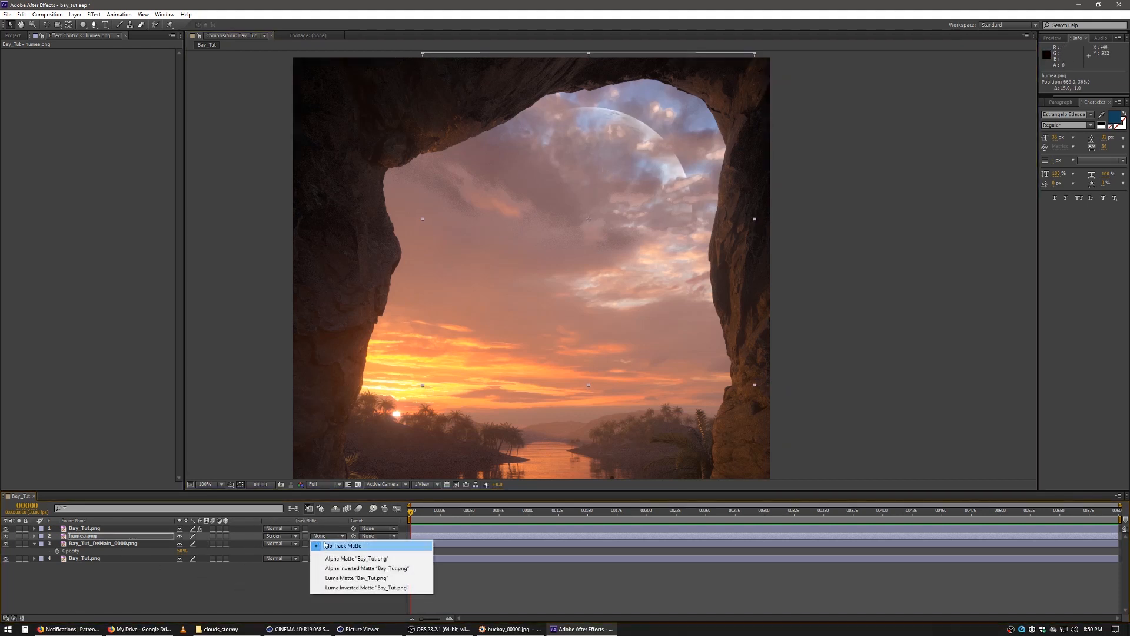
pyautogui.click(332, 569)
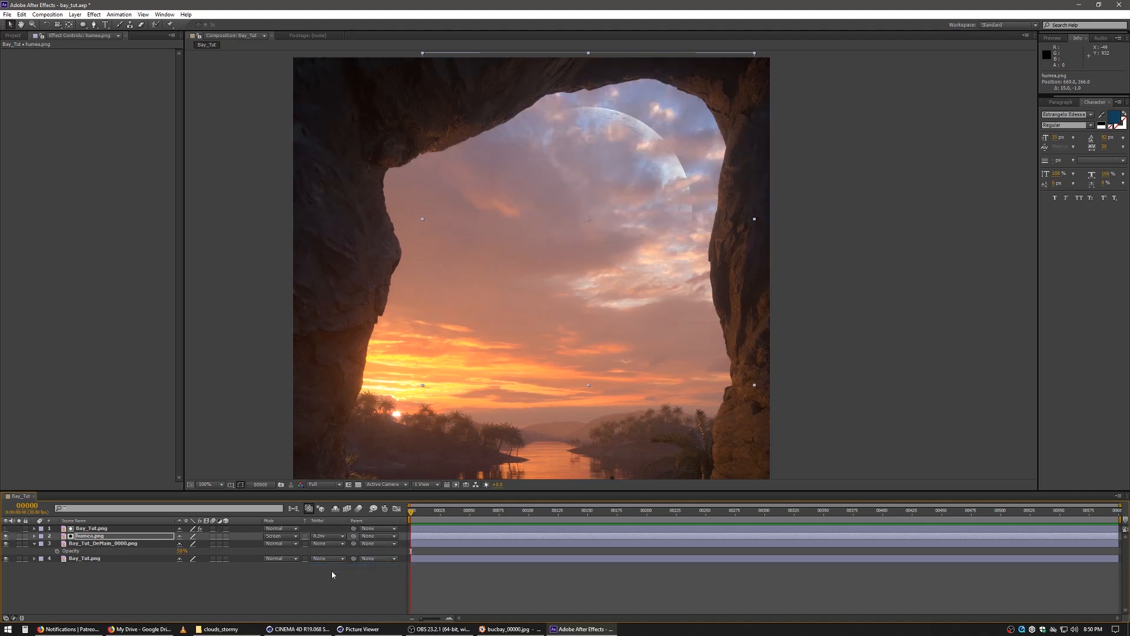
pyautogui.moveTo(672, 250)
pyautogui.mouseDown()
pyautogui.moveTo(634, 333)
pyautogui.moveTo(671, 235)
pyautogui.moveTo(671, 248)
pyautogui.mouseUp()
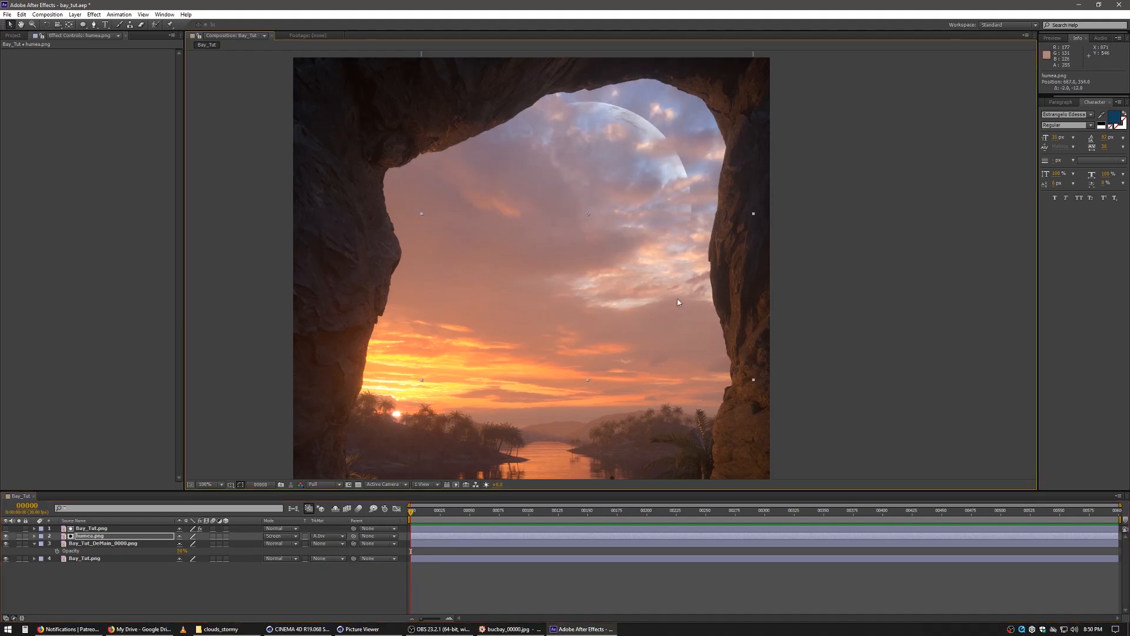
pyautogui.press(',')
pyautogui.click(333, 426)
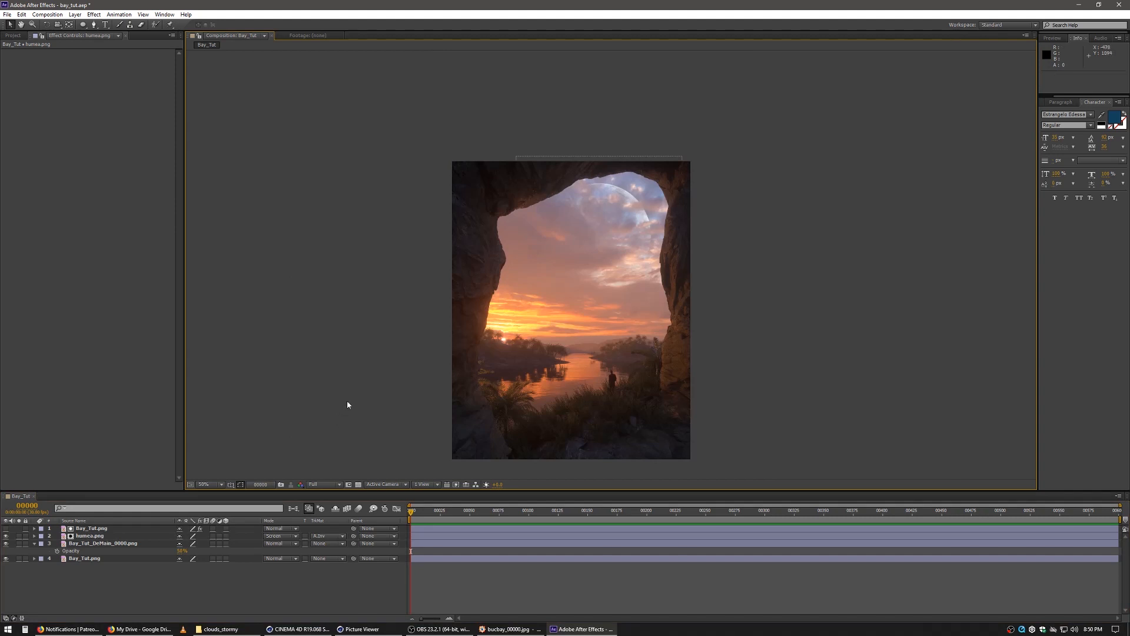
# Preview the Bay_Tut_Z_0000.png depth pass and create a new composition from it
pyautogui.click(13, 35)
pyautogui.click(42, 137)
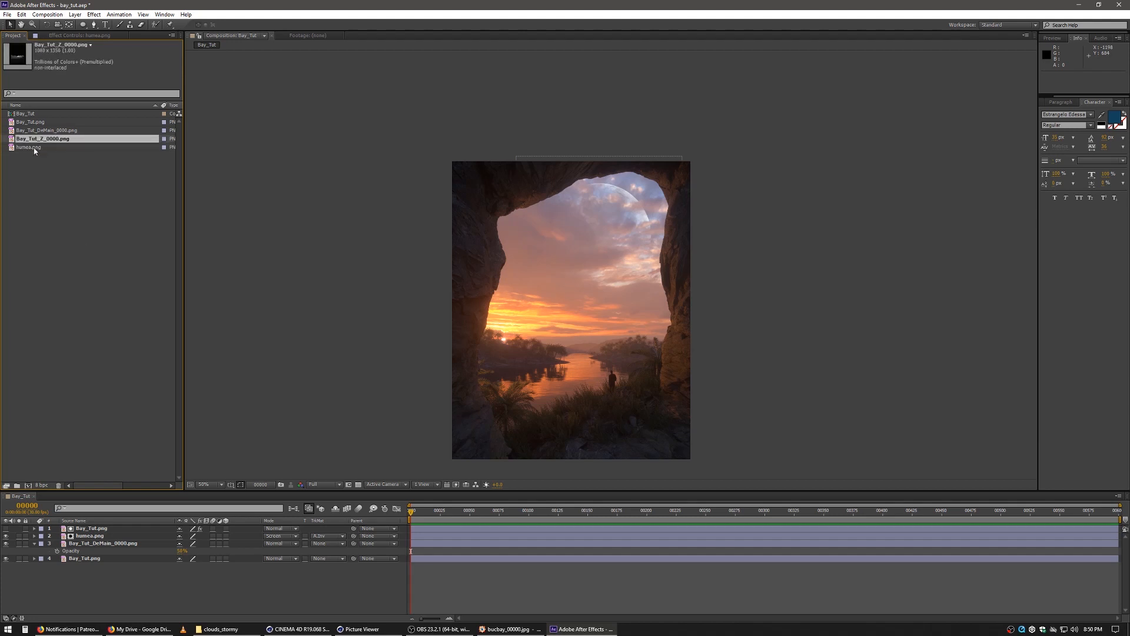
pyautogui.doubleClick(39, 140)
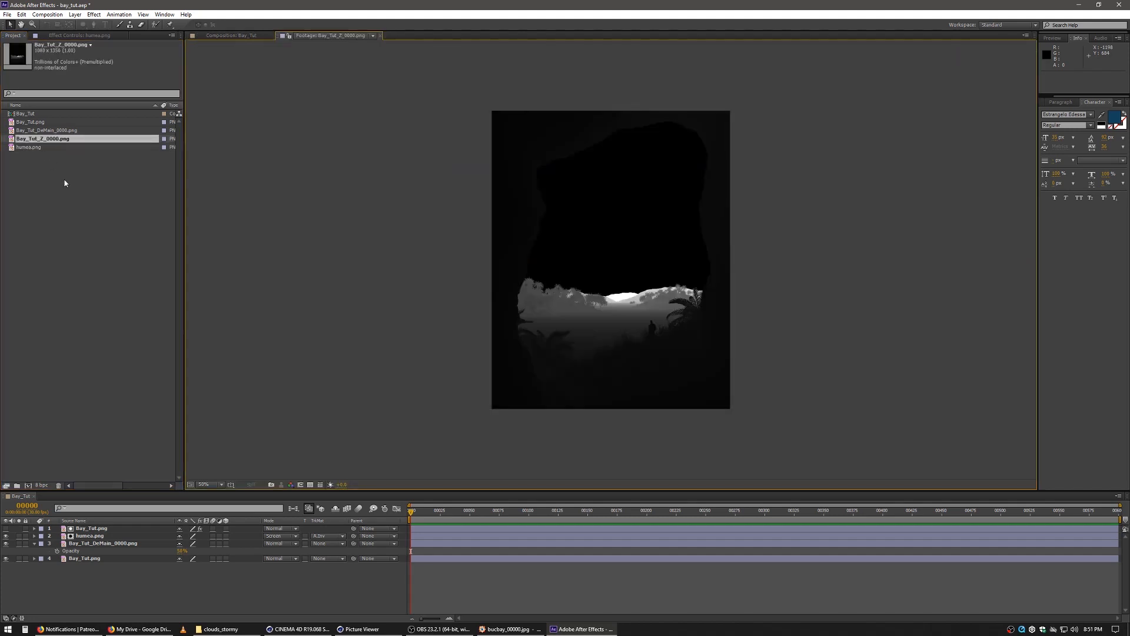
pyautogui.moveTo(38, 141); pyautogui.dragTo(27, 485)
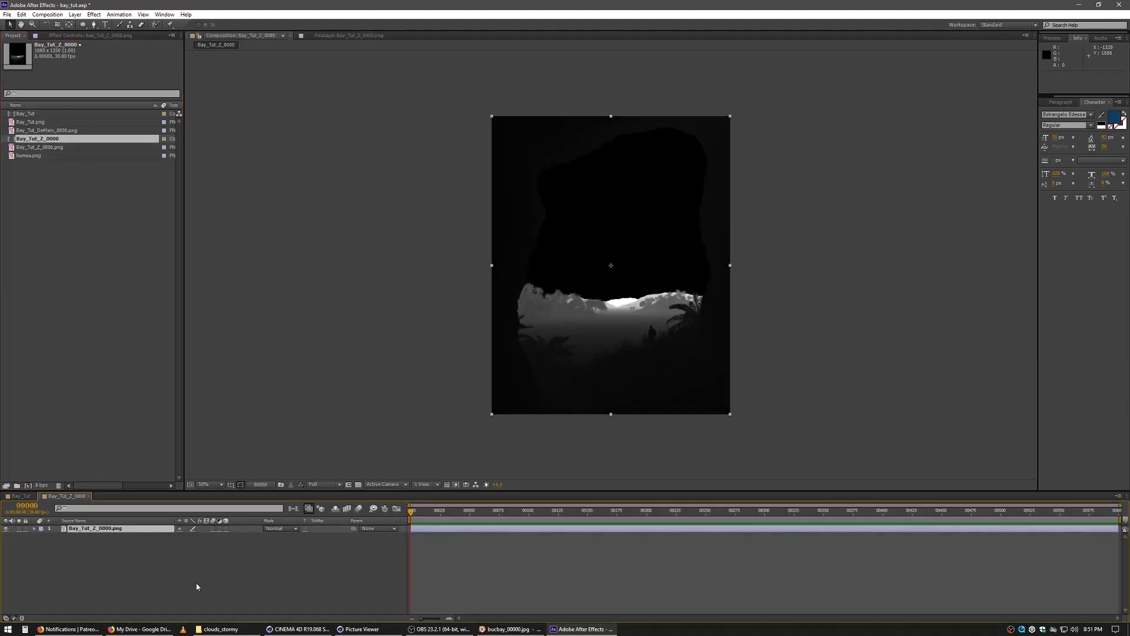
# Add a comp-sized white solid beneath the Bay_Tut_Z_0000.png layer and compare the depth pass with and without it
pyautogui.hotkey('ctrl', 'y')
pyautogui.click(281, 209)
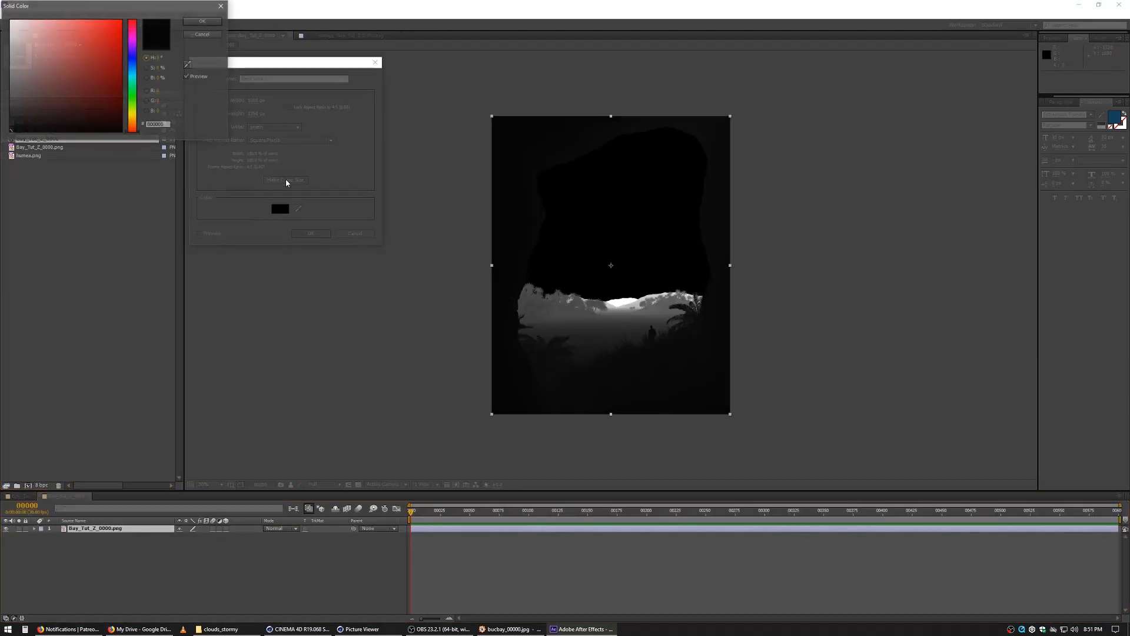
pyautogui.click(11, 21)
pyautogui.click(202, 21)
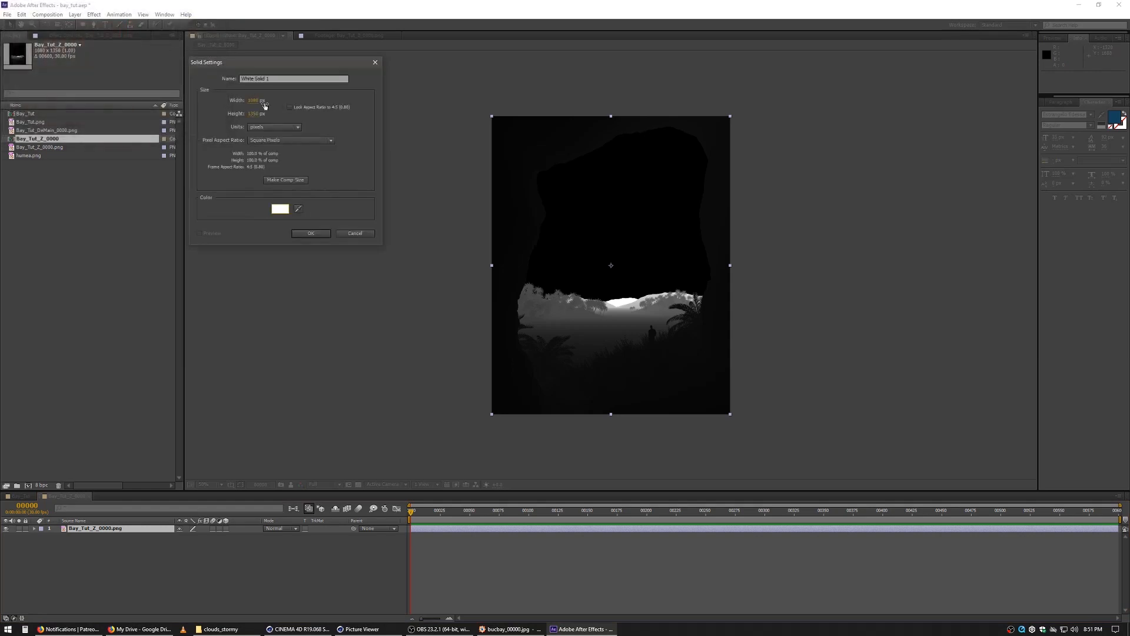
pyautogui.click(310, 233)
pyautogui.moveTo(89, 528); pyautogui.dragTo(84, 551)
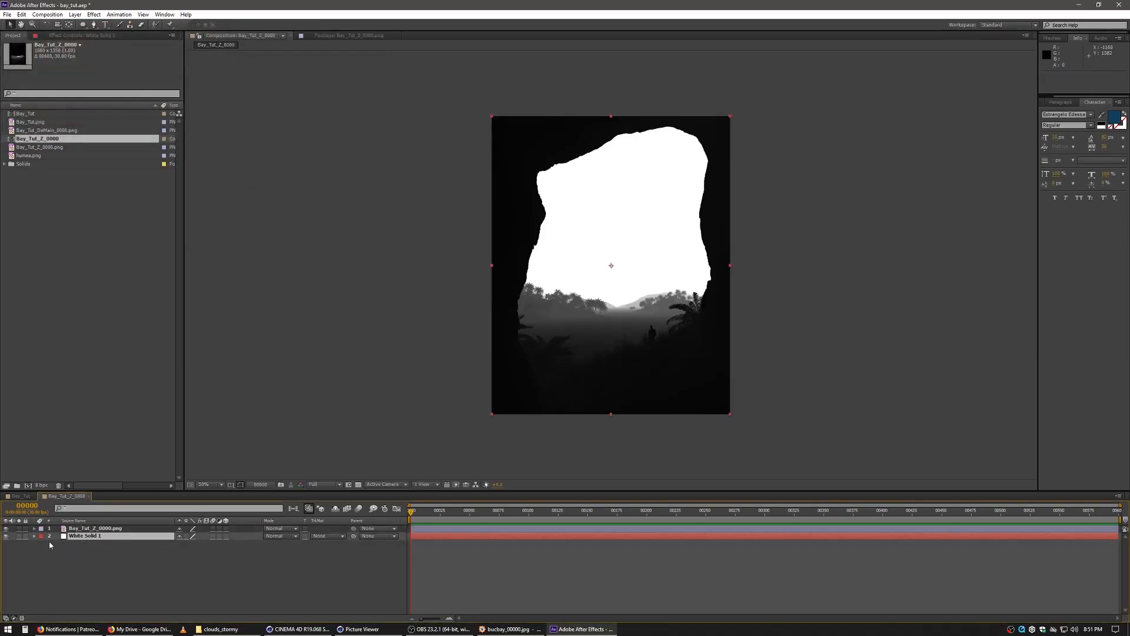
pyautogui.click(6, 528)
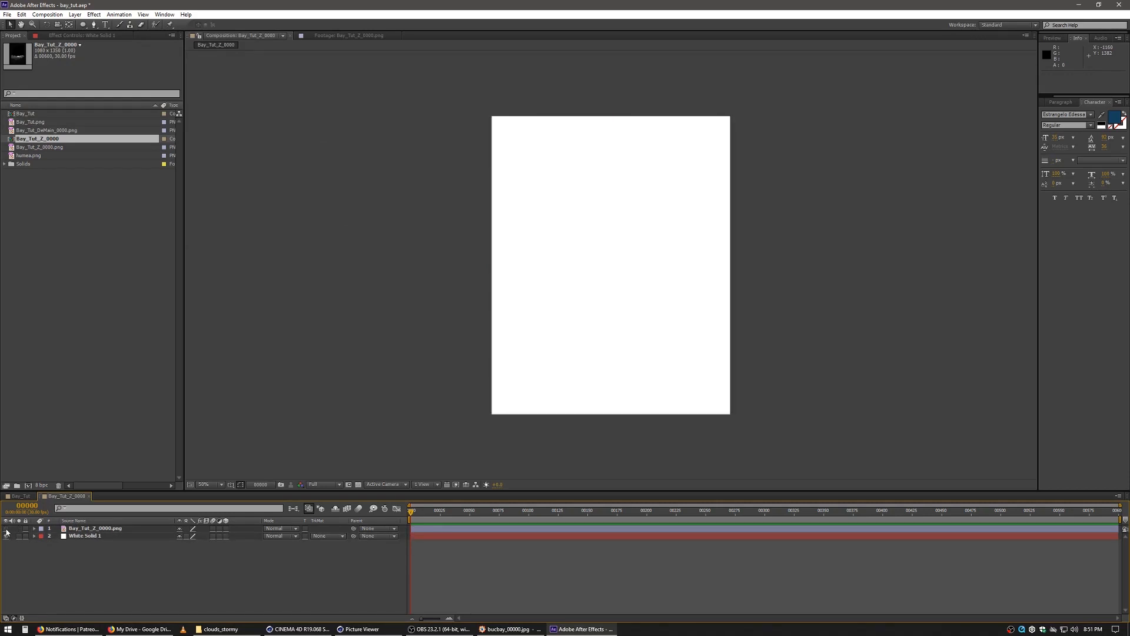
pyautogui.click(7, 528)
pyautogui.click(7, 535)
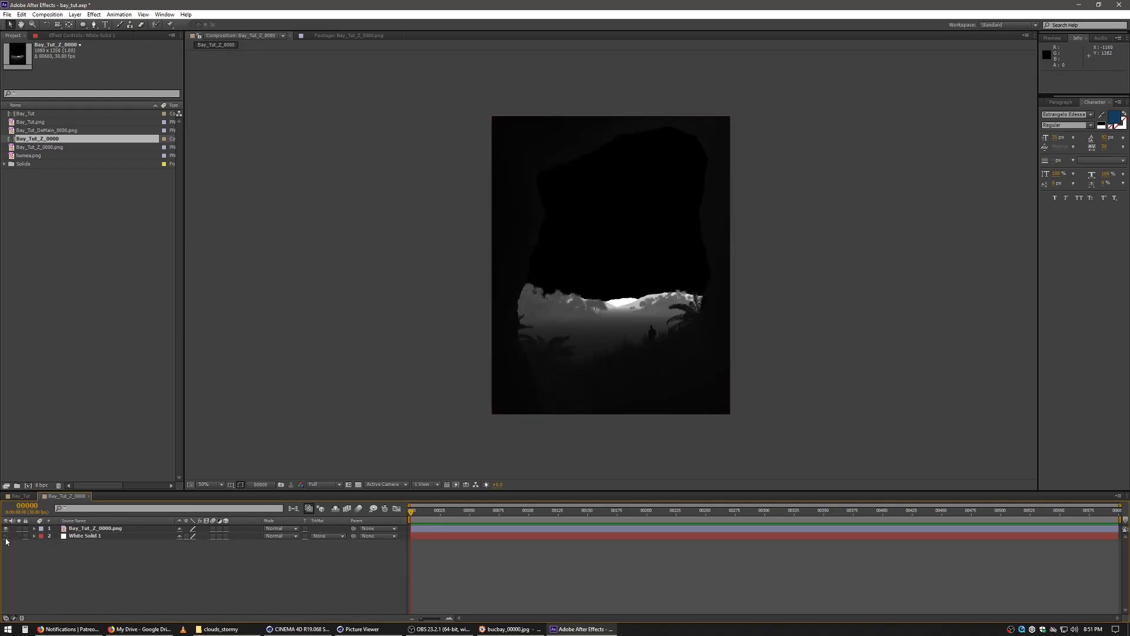
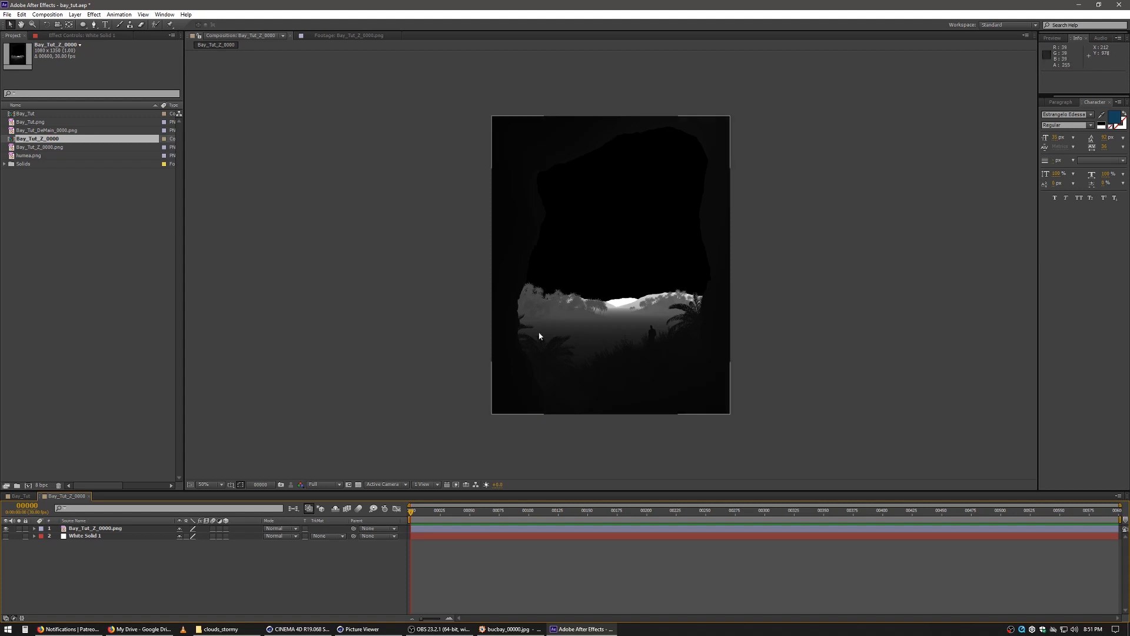
pyautogui.click(6, 537)
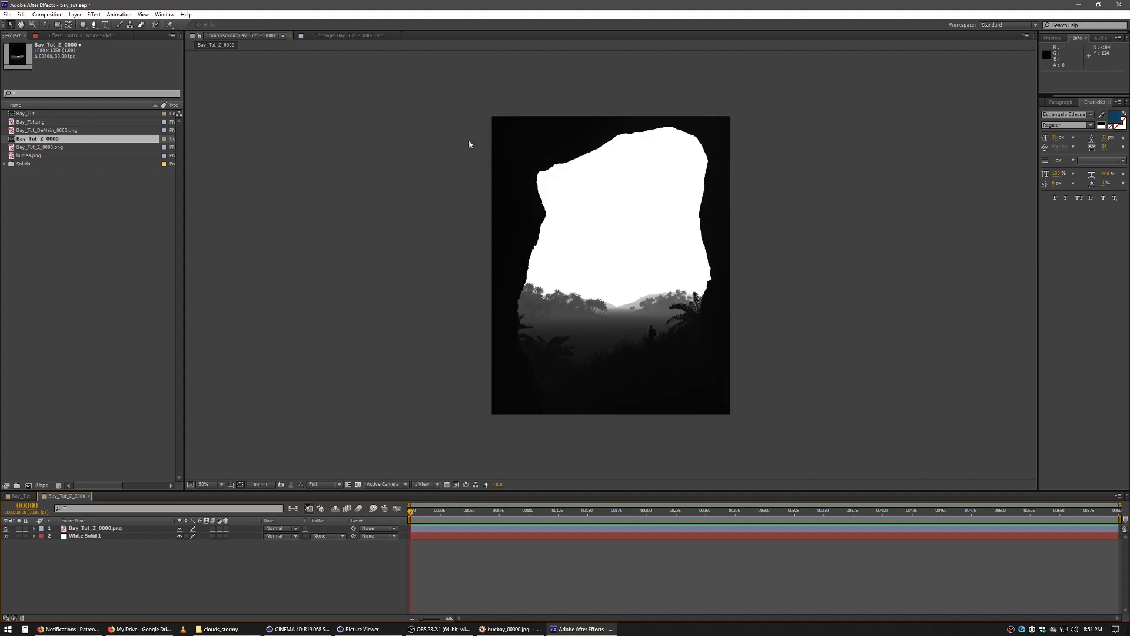
# Place the Bay_Tut_Z_0000 comp at the top of the Bay_Tut composition and add a comp-sized white solid above it
pyautogui.click(29, 496)
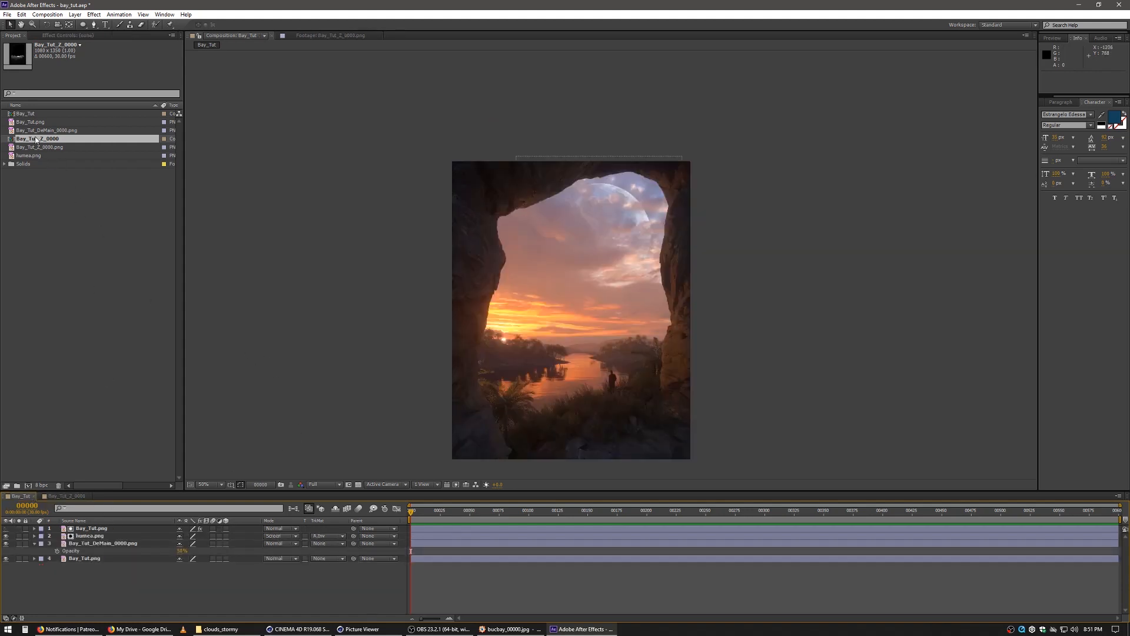
pyautogui.moveTo(36, 140); pyautogui.dragTo(105, 537)
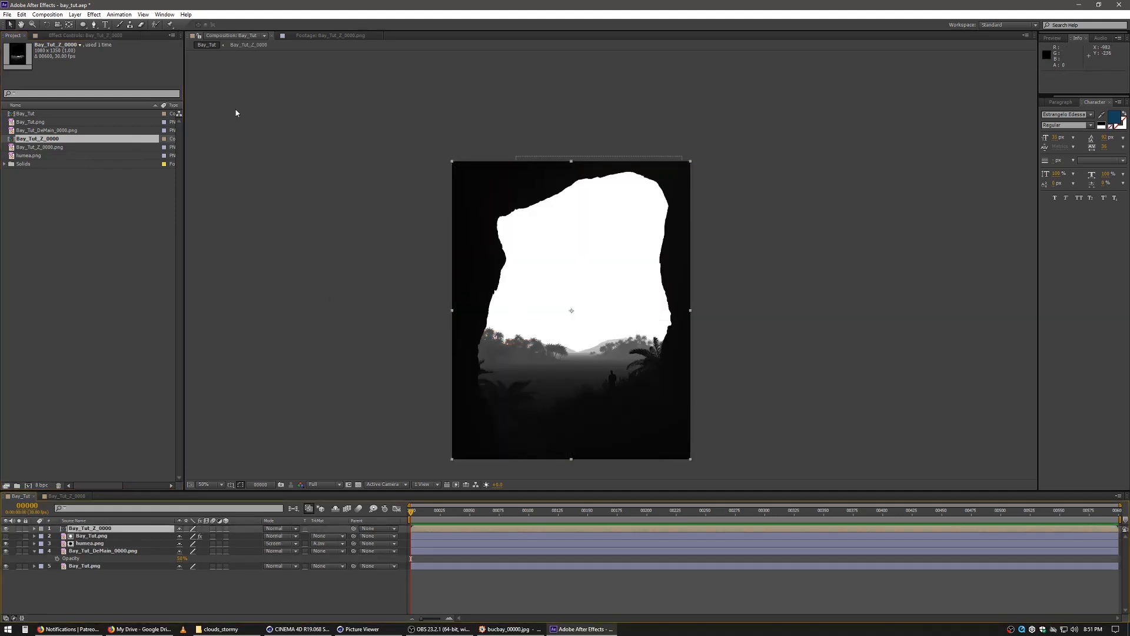
pyautogui.hotkey('ctrl', 'y')
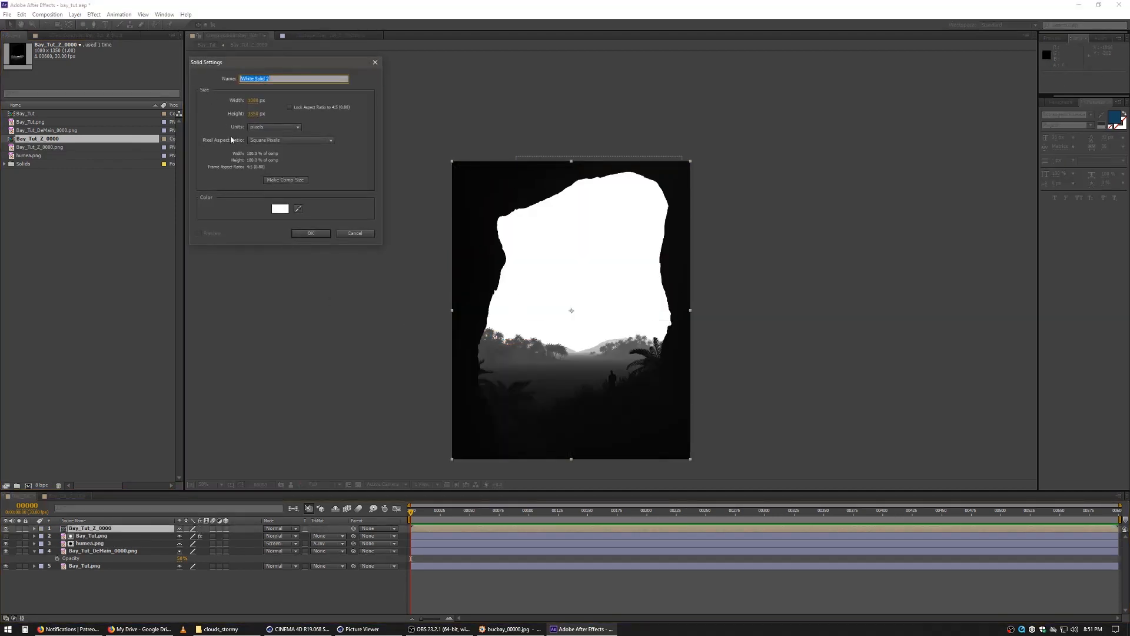
pyautogui.click(308, 233)
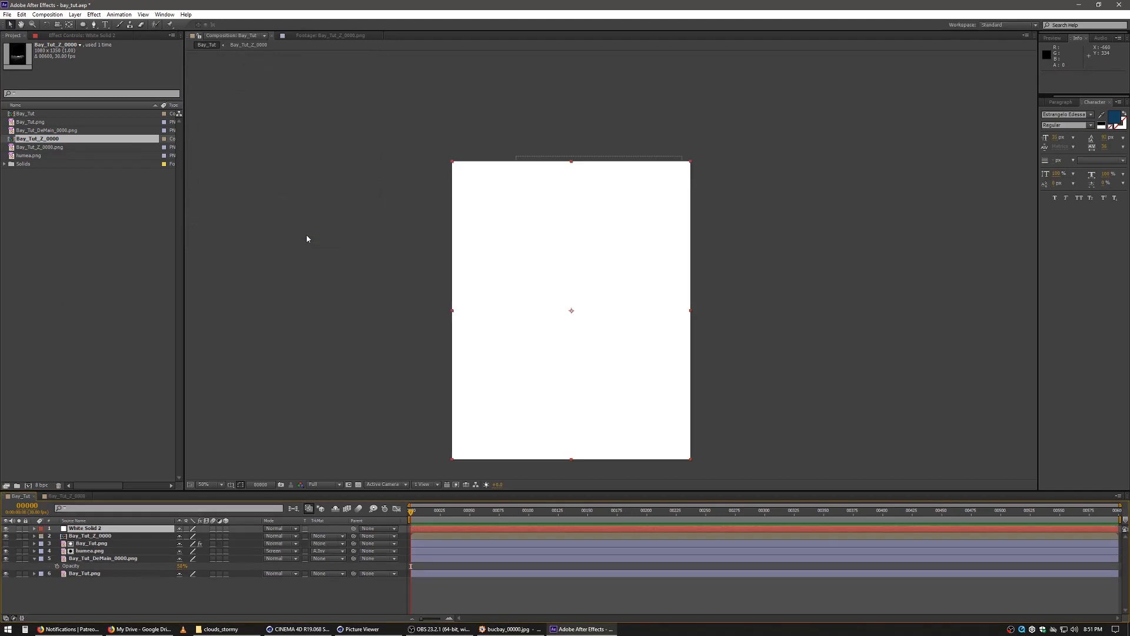
# Apply Fractal Noise to the new white solid, enlarge its scale and set the fractal type to Dynamic
pyautogui.click(91, 15)
pyautogui.moveTo(156, 273)
pyautogui.click(253, 290)
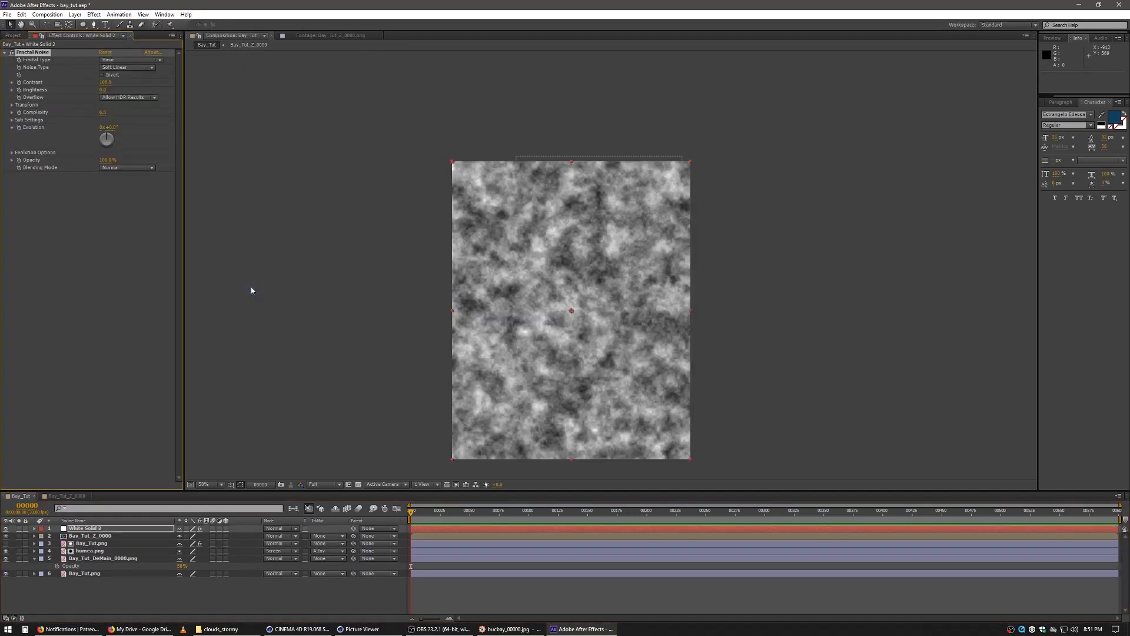
pyautogui.click(12, 105)
pyautogui.click(19, 127)
pyautogui.moveTo(105, 128); pyautogui.dragTo(142, 124)
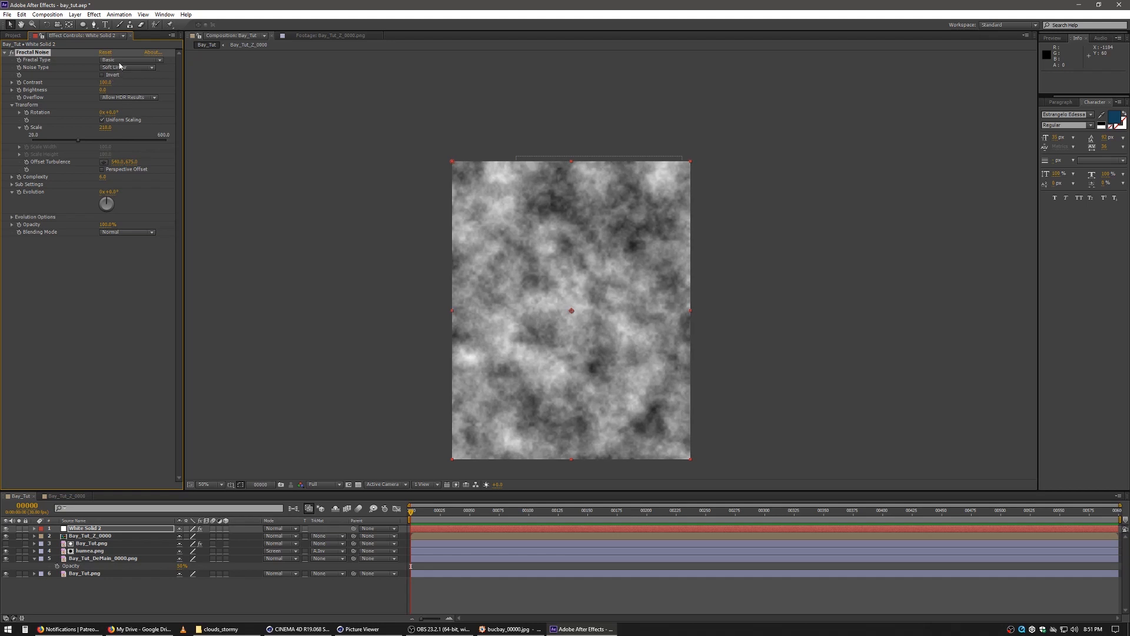
pyautogui.click(125, 60)
pyautogui.click(122, 113)
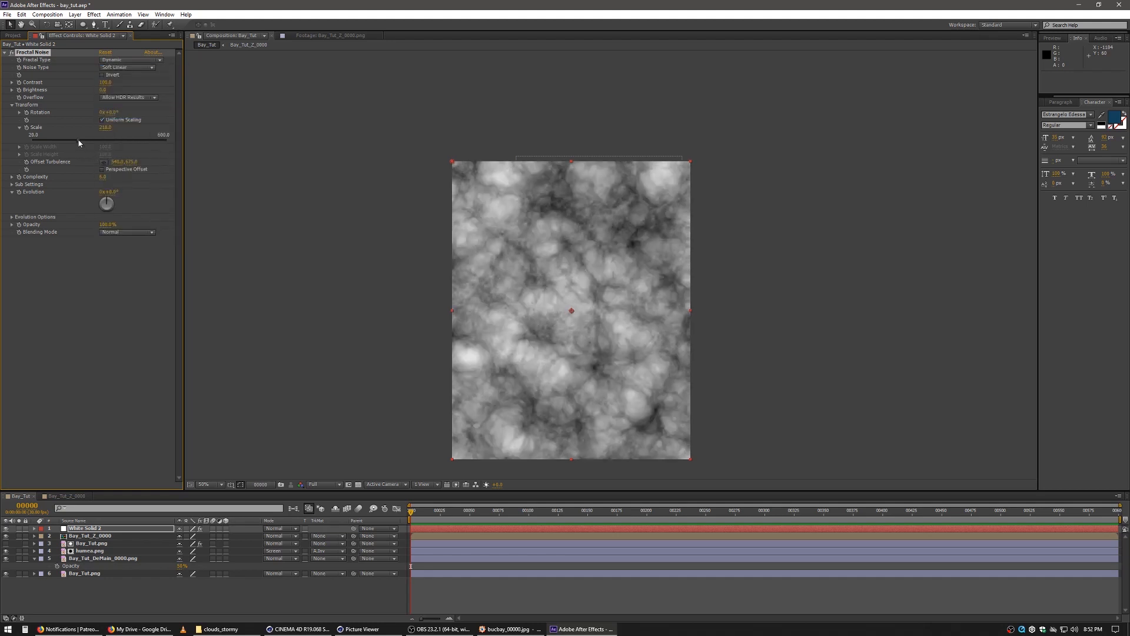
# Move the noise solid below Bay_Tut_Z_0000, give it a Luma Matte from that layer, and set its blending mode to Screen
pyautogui.click(89, 529)
pyautogui.moveTo(81, 529); pyautogui.dragTo(95, 538)
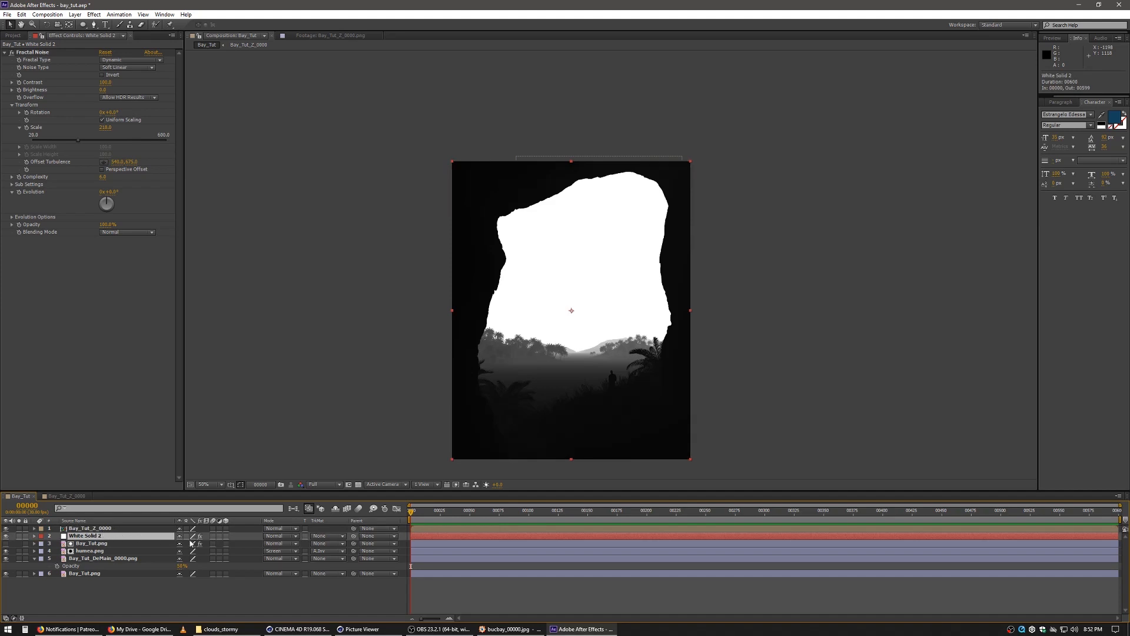
pyautogui.click(323, 537)
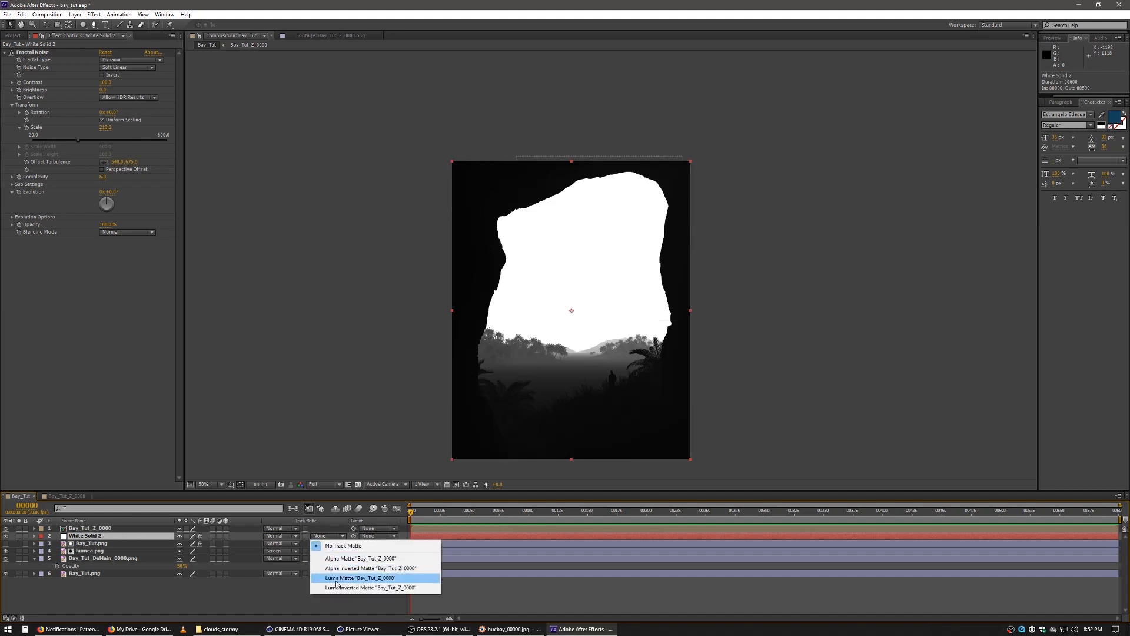
pyautogui.click(360, 578)
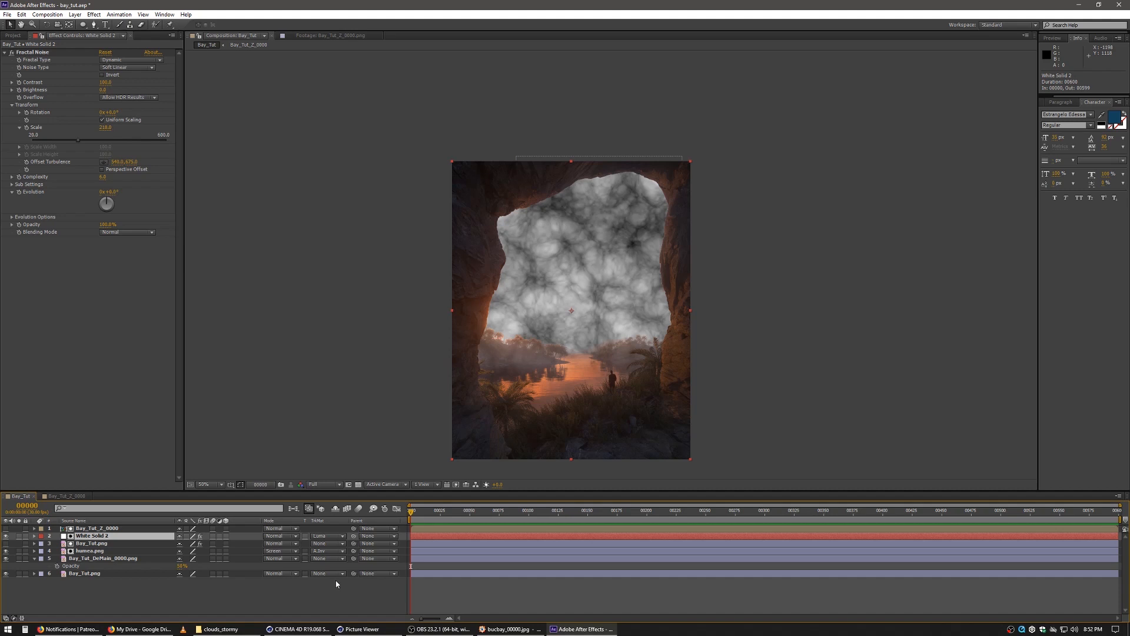
pyautogui.click(285, 537)
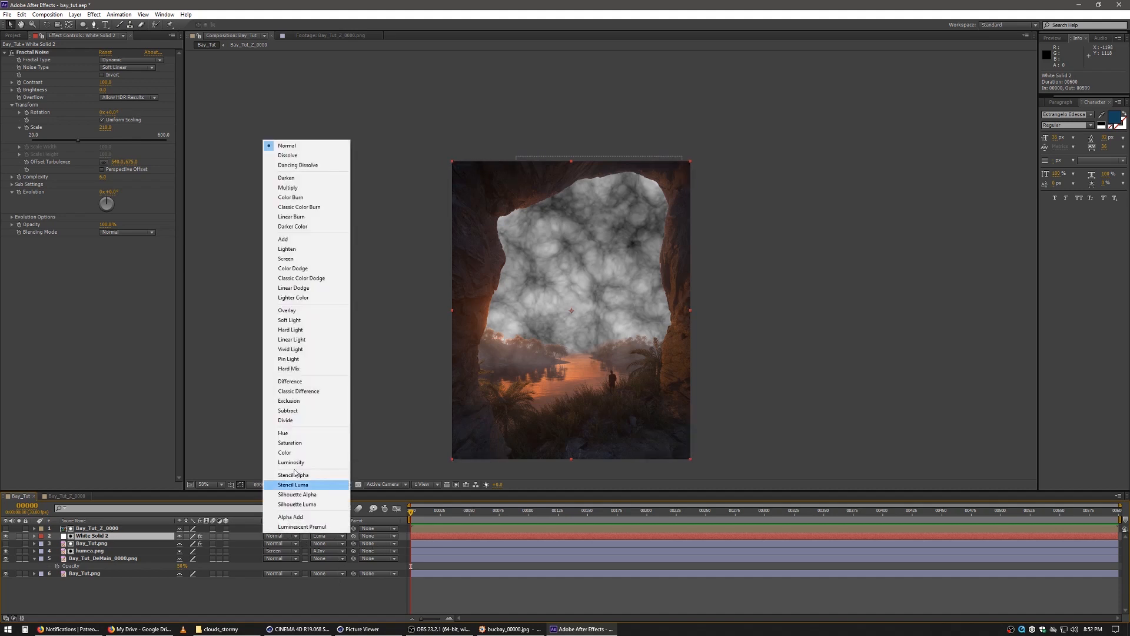
pyautogui.click(286, 259)
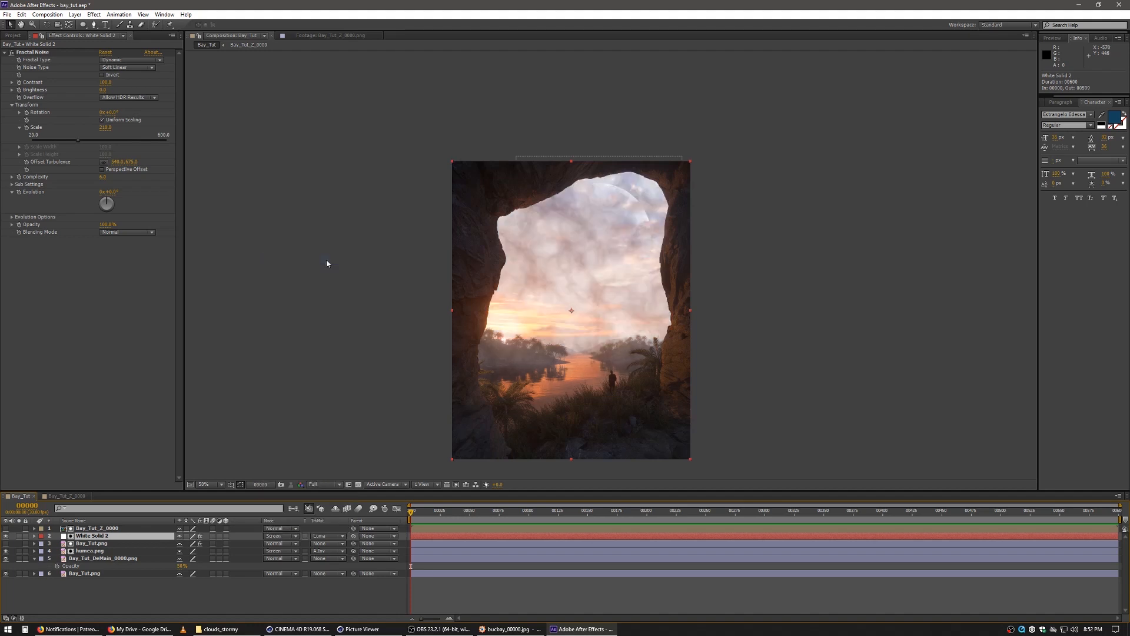
# Draw a wide rectangular mask on the noise solid, covering the band from just above the horizon down across the lake
pyautogui.click(83, 24)
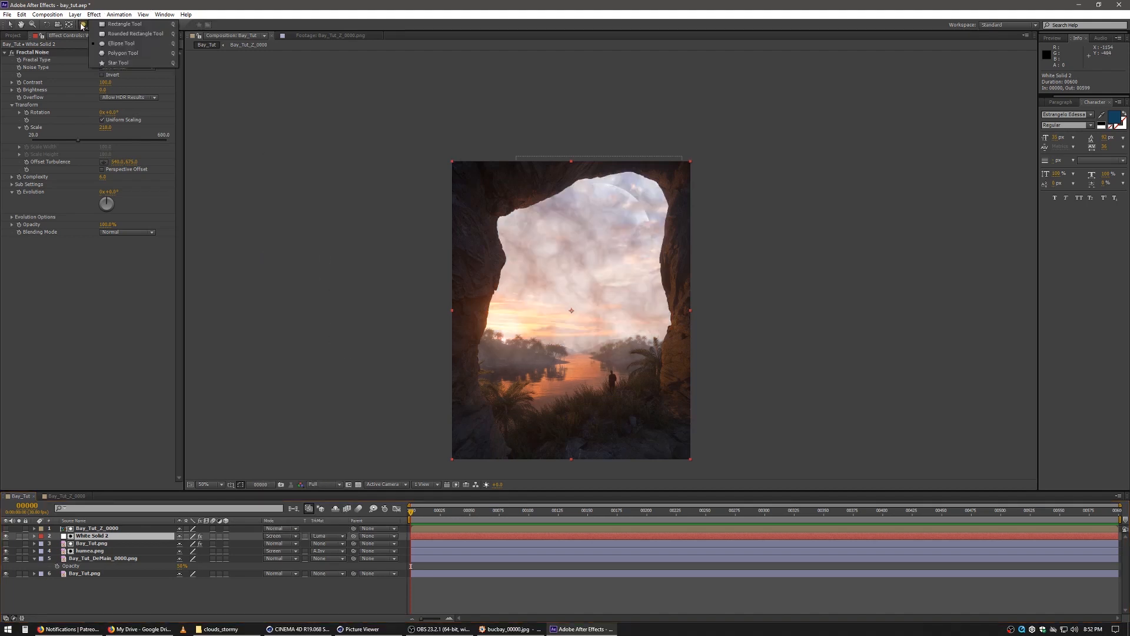
pyautogui.click(113, 28)
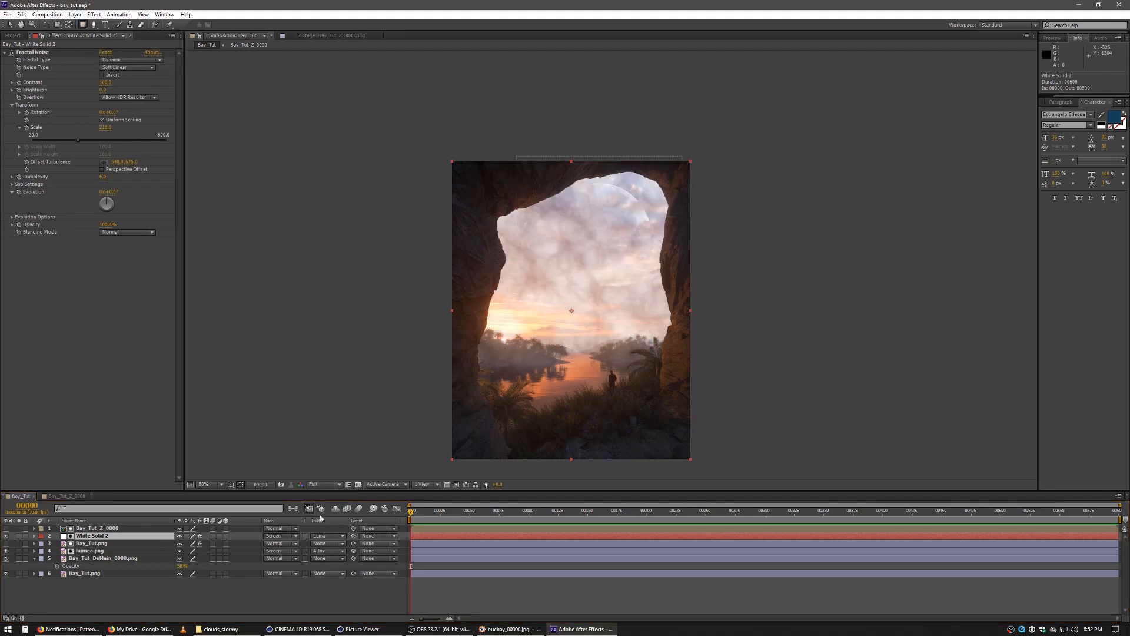
pyautogui.moveTo(407, 316); pyautogui.dragTo(811, 410)
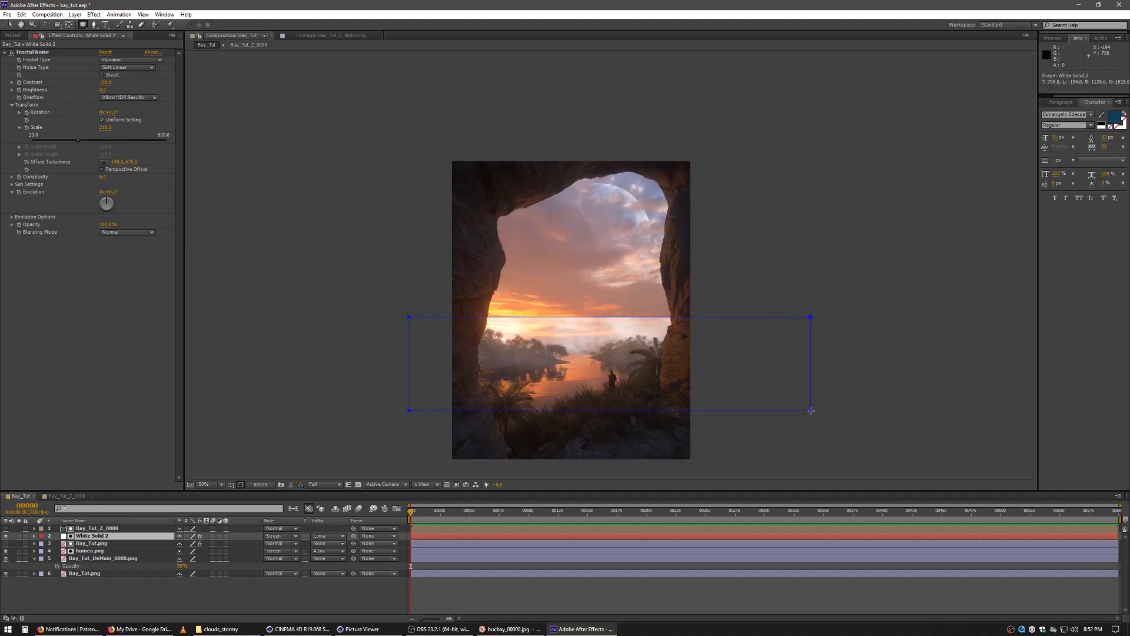
# Feather the noise solid's rectangular mask by 322 pixels and shift the mask slightly down and to the left
pyautogui.click(50, 550)
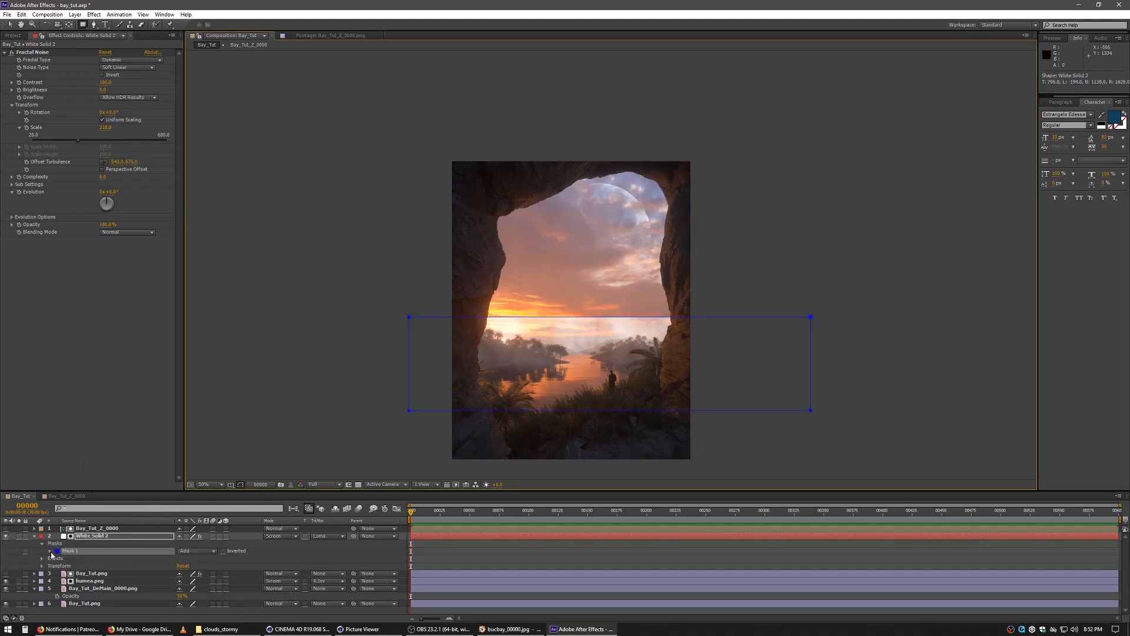
pyautogui.moveTo(194, 566); pyautogui.dragTo(340, 566)
pyautogui.click(10, 24)
pyautogui.doubleClick(564, 317)
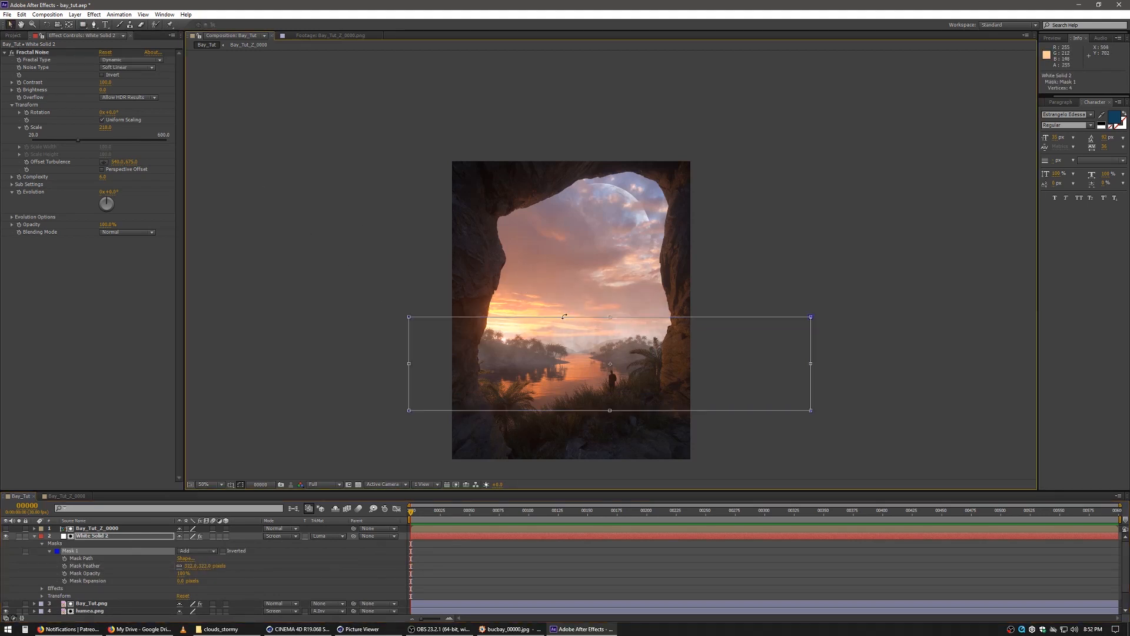
pyautogui.moveTo(567, 337); pyautogui.dragTo(558, 352)
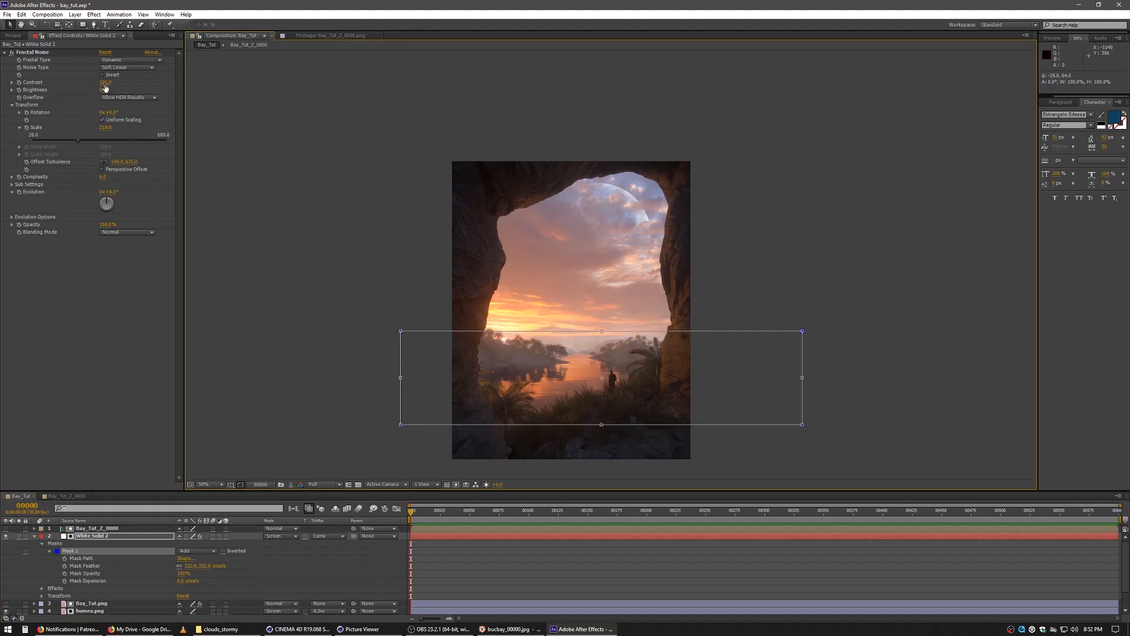
# Adjust the noise solid's Fractal Noise contrast slightly and enlarge its scale to about 295
pyautogui.moveTo(105, 84); pyautogui.dragTo(101, 82)
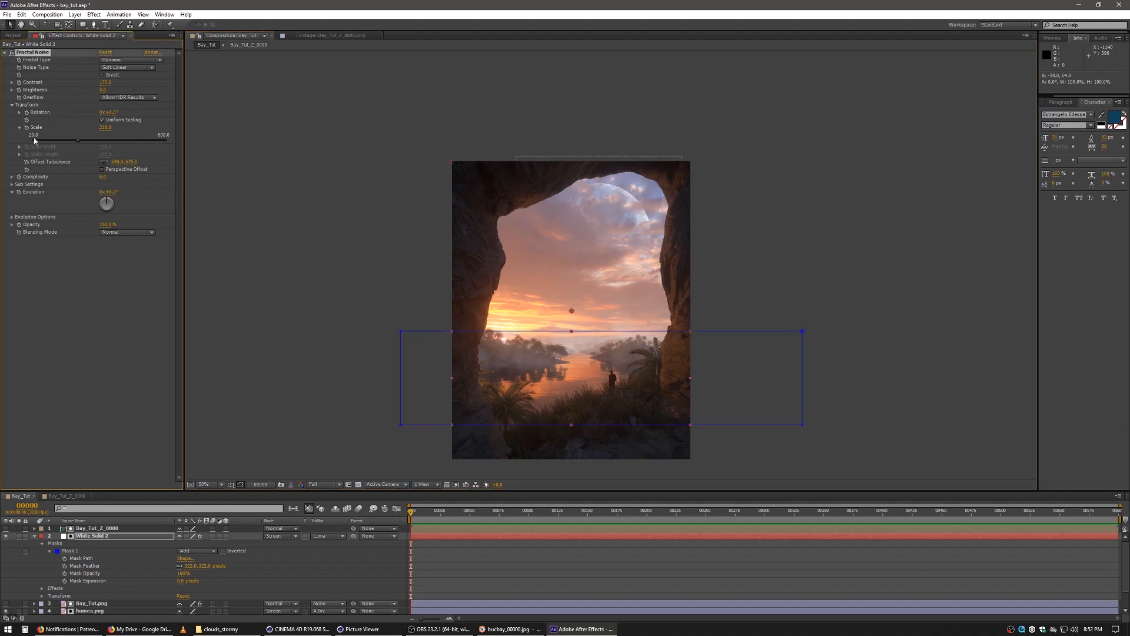
pyautogui.moveTo(81, 143)
pyautogui.mouseDown()
pyautogui.moveTo(198, 141)
pyautogui.moveTo(97, 152)
pyautogui.mouseUp()
pyautogui.click(106, 290)
# Apply a Tint effect to the noise solid and map white to a light salmon pink based on a colour sampled from the sunset sky
pyautogui.click(93, 14)
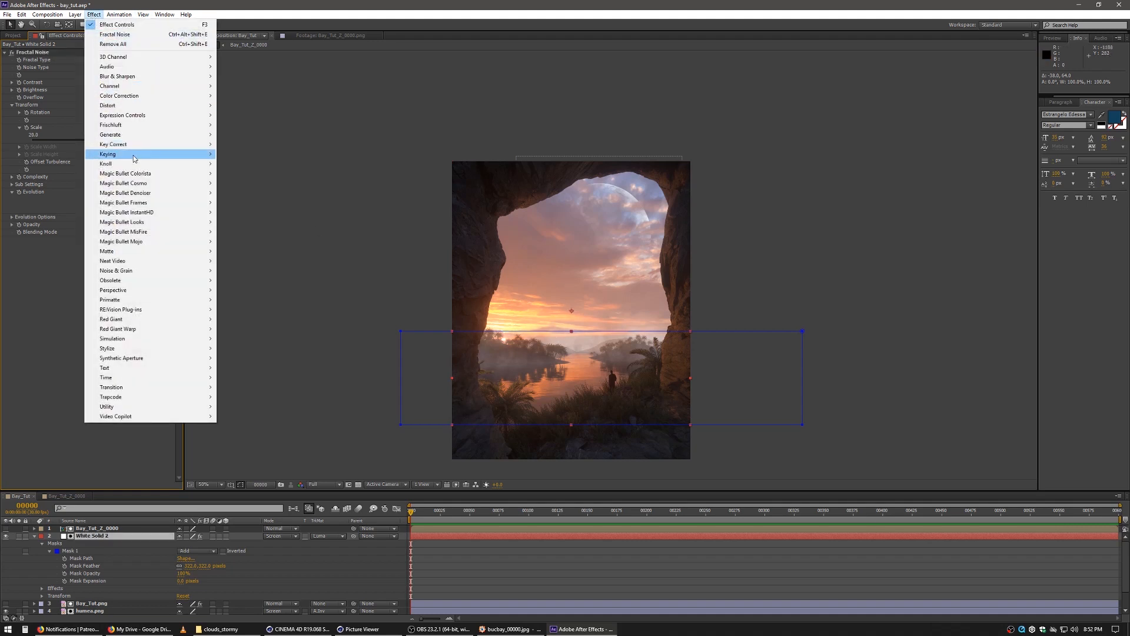
pyautogui.moveTo(139, 100)
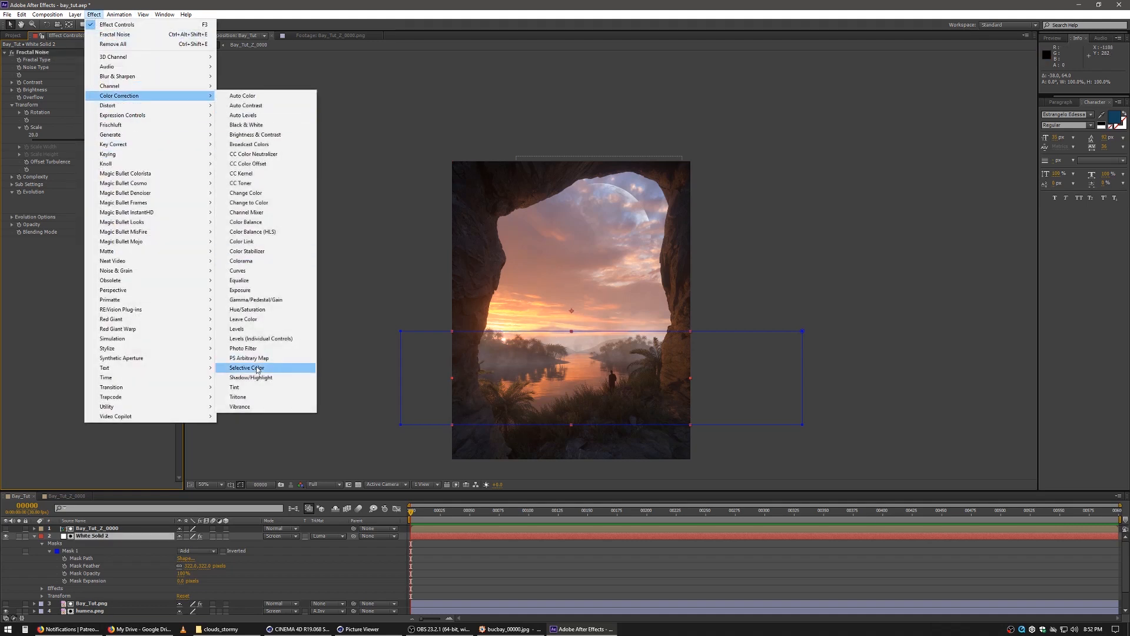
pyautogui.click(249, 384)
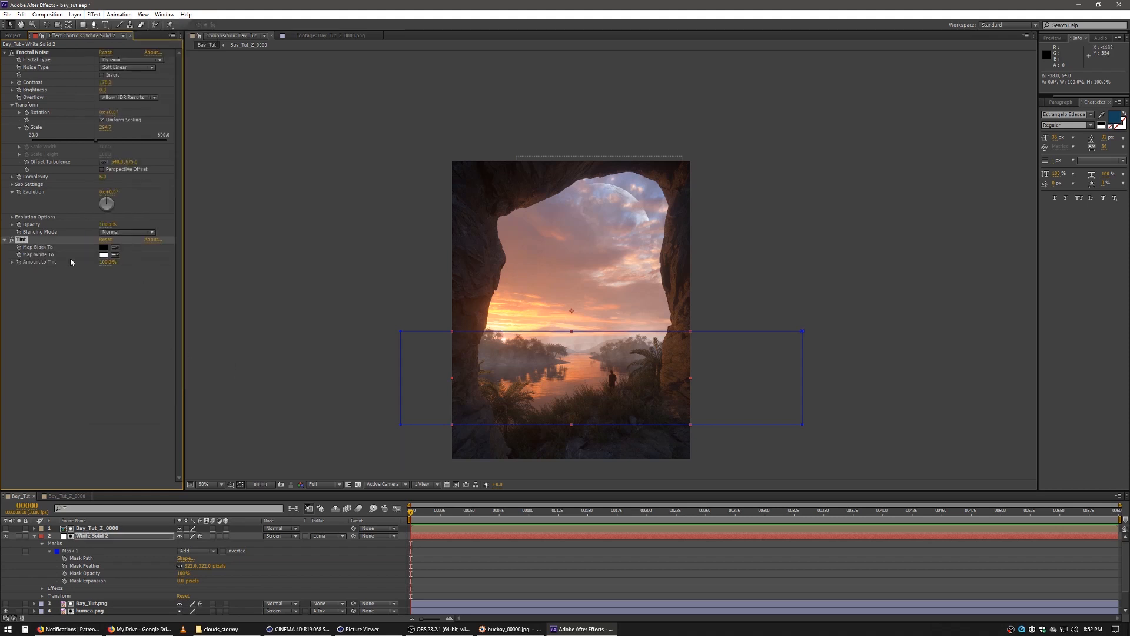
pyautogui.click(114, 255)
pyautogui.click(650, 296)
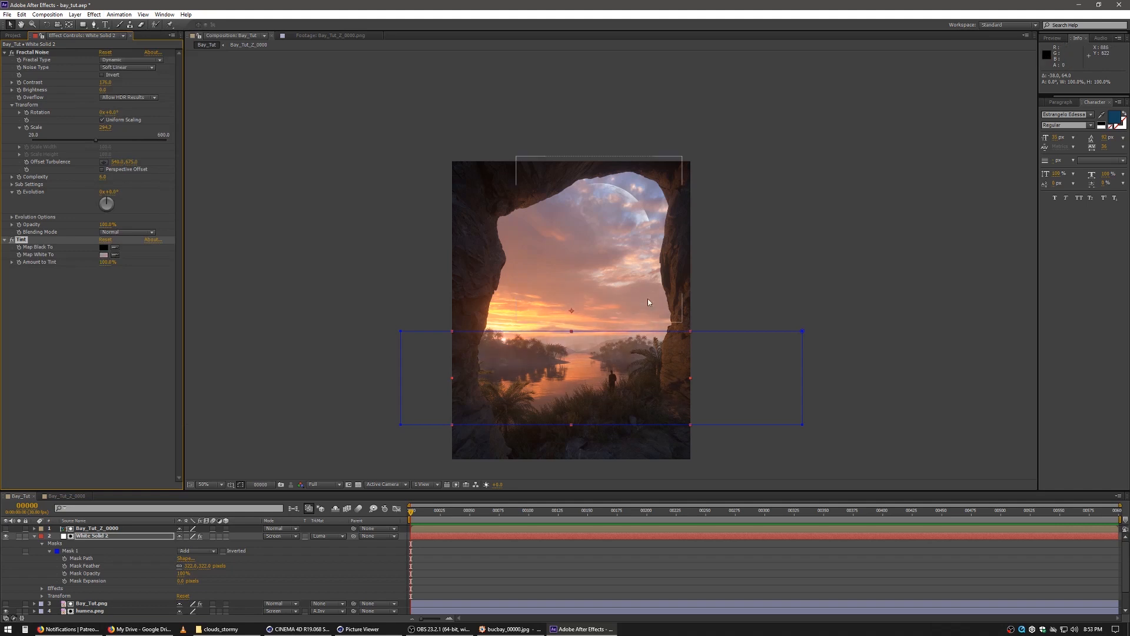
pyautogui.click(105, 256)
pyautogui.moveTo(42, 47)
pyautogui.mouseDown()
pyautogui.moveTo(37, 30)
pyautogui.moveTo(54, 34)
pyautogui.moveTo(28, 33)
pyautogui.moveTo(39, 36)
pyautogui.mouseUp()
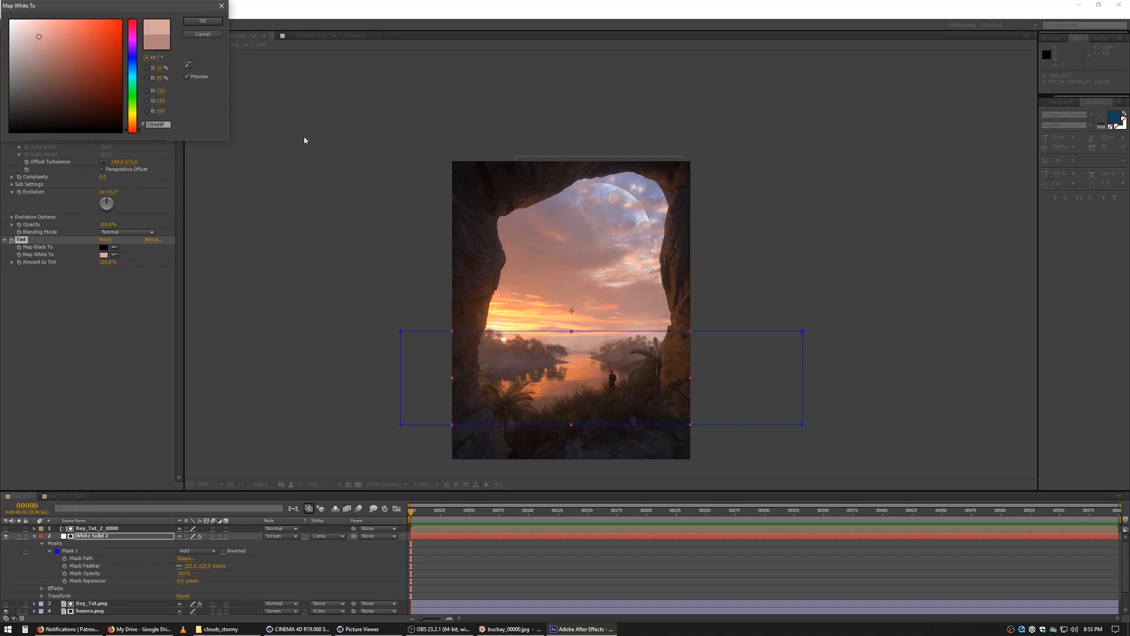
pyautogui.click(202, 21)
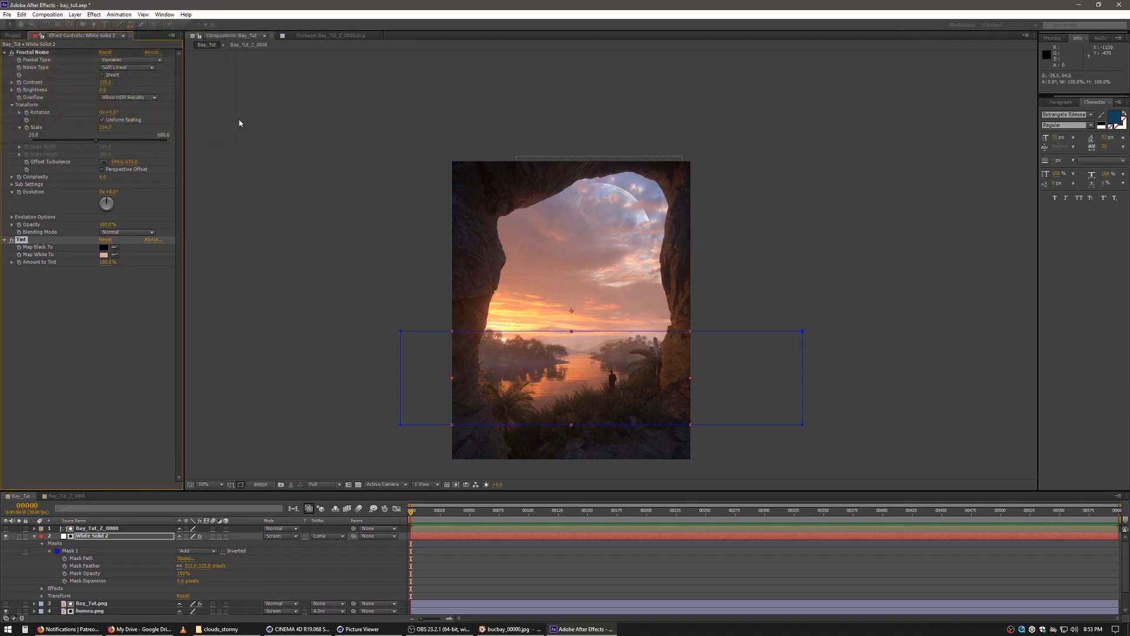
# Enlarge the humea.png planet layer slightly and reposition it behind the clouds near the upper edge of the cave opening
pyautogui.click(544, 165)
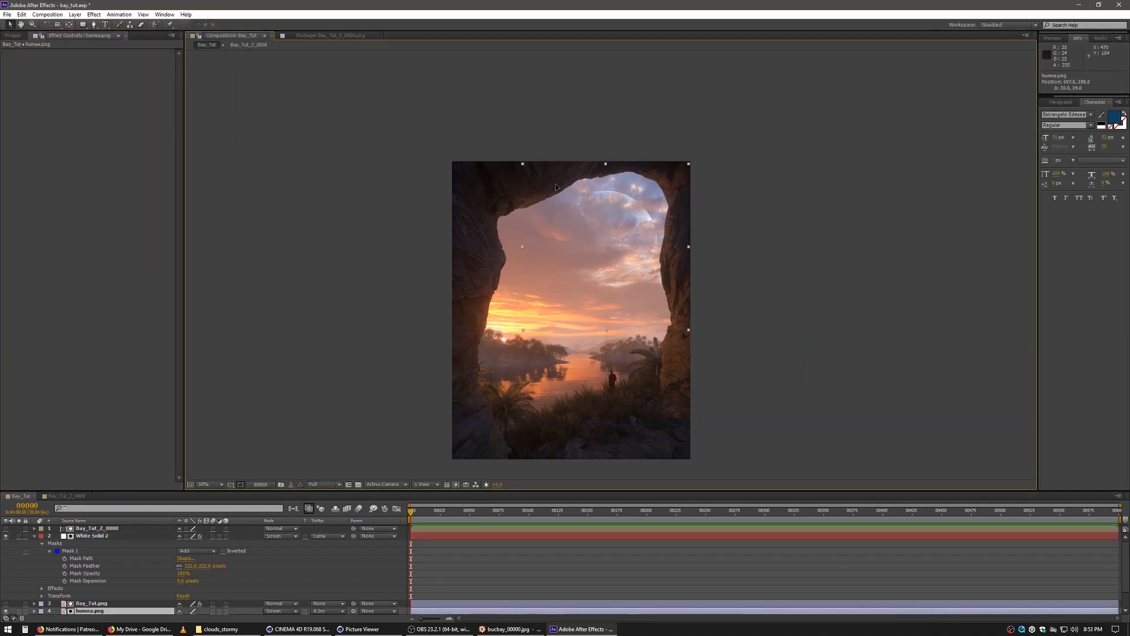
pyautogui.moveTo(674, 328); pyautogui.dragTo(684, 336)
pyautogui.moveTo(653, 288); pyautogui.dragTo(653, 293)
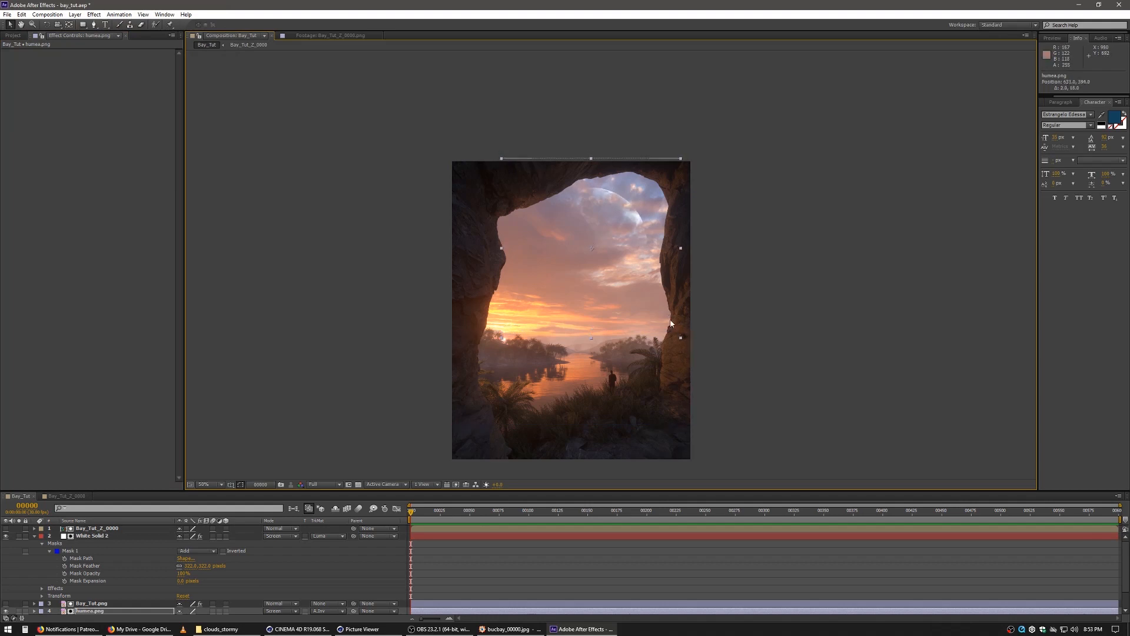
pyautogui.click(342, 389)
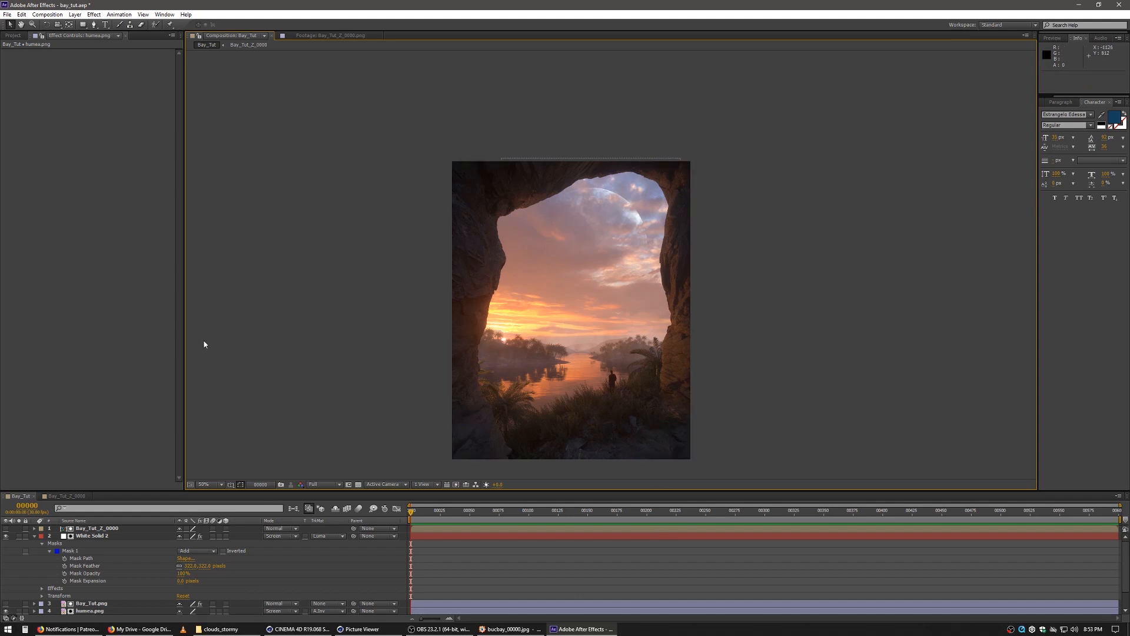
# Create a new black solid covering the whole composition
pyautogui.hotkey('ctrl', 'shift', 'y')
pyautogui.click(280, 208)
pyautogui.moveTo(75, 93); pyautogui.dragTo(28, 143)
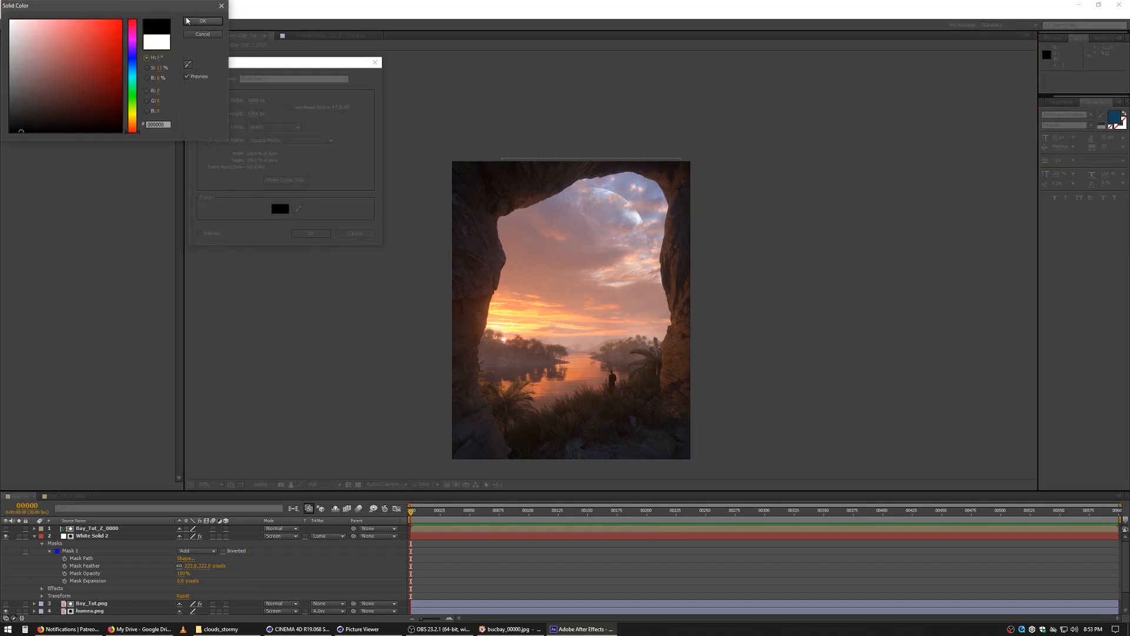
pyautogui.click(191, 20)
pyautogui.click(308, 233)
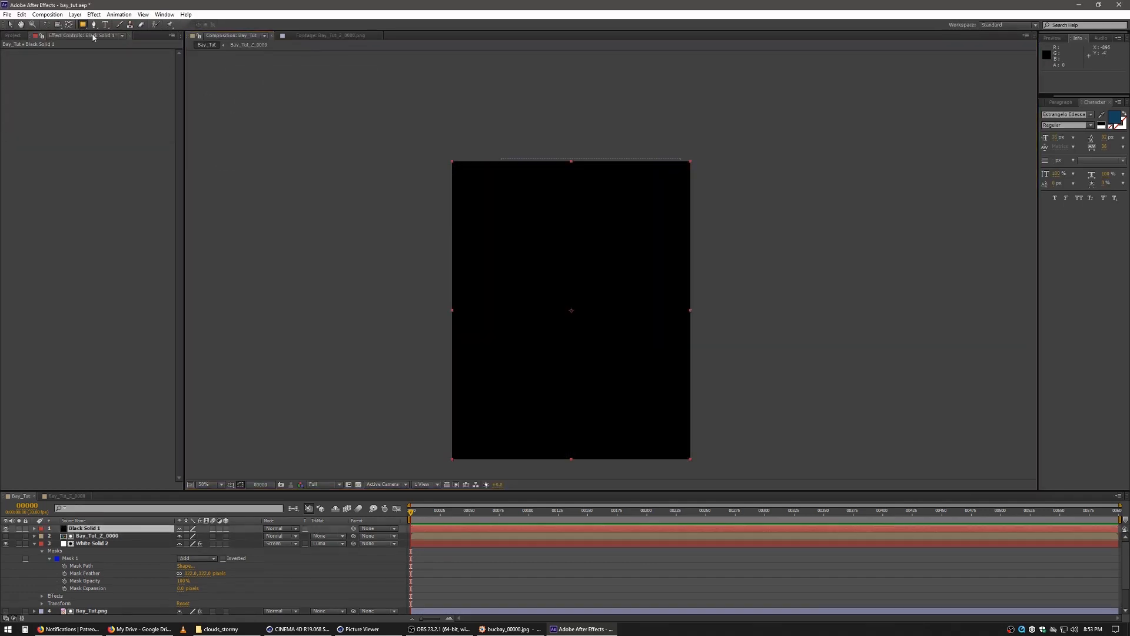
# Draw a large elliptical mask spanning nearly the whole frame on the black solid and feather it by 574 pixels
pyautogui.moveTo(431, 153); pyautogui.dragTo(725, 483)
pyautogui.click(49, 543)
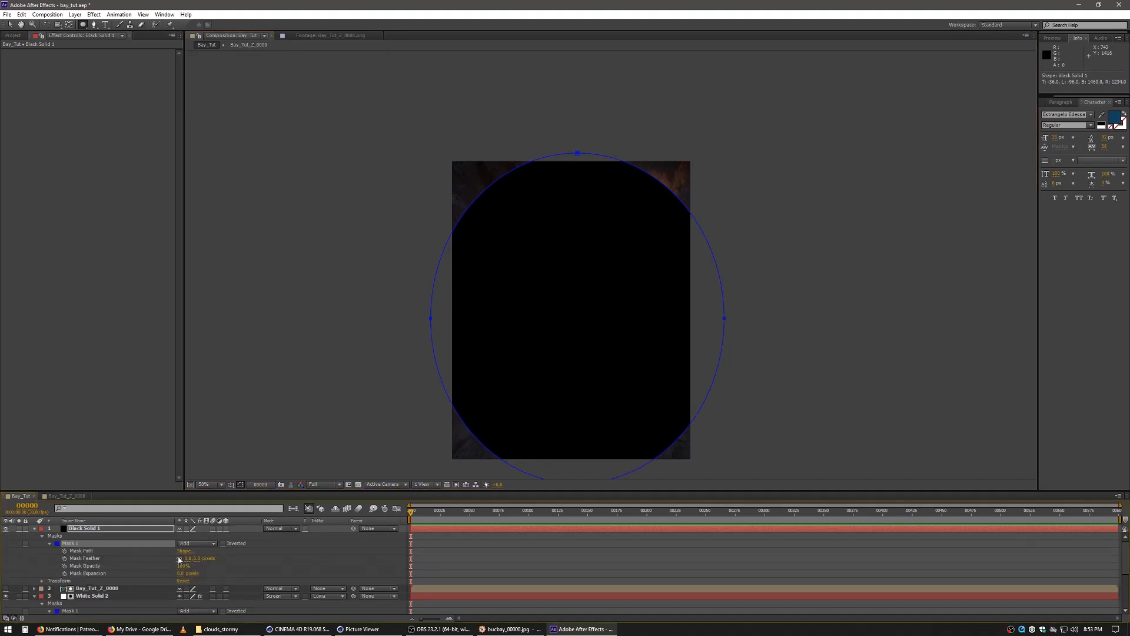
pyautogui.moveTo(198, 559); pyautogui.dragTo(485, 594)
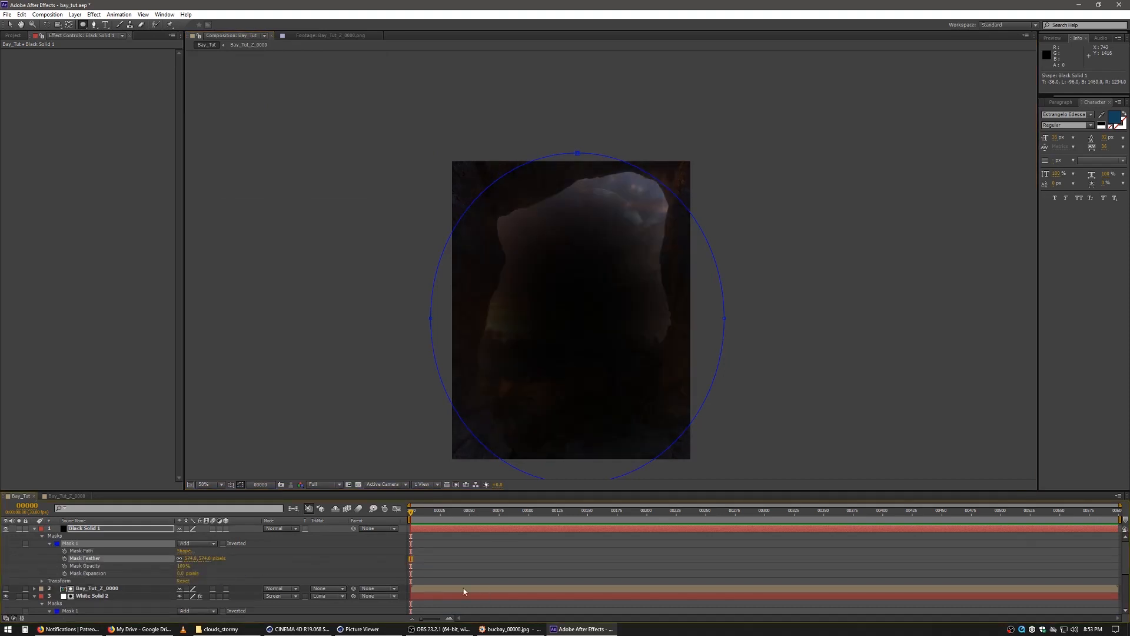
# Set the black solid's elliptical mask to Subtract and expand it outward so only the image corners are softly darkened
pyautogui.click(189, 543)
pyautogui.click(184, 569)
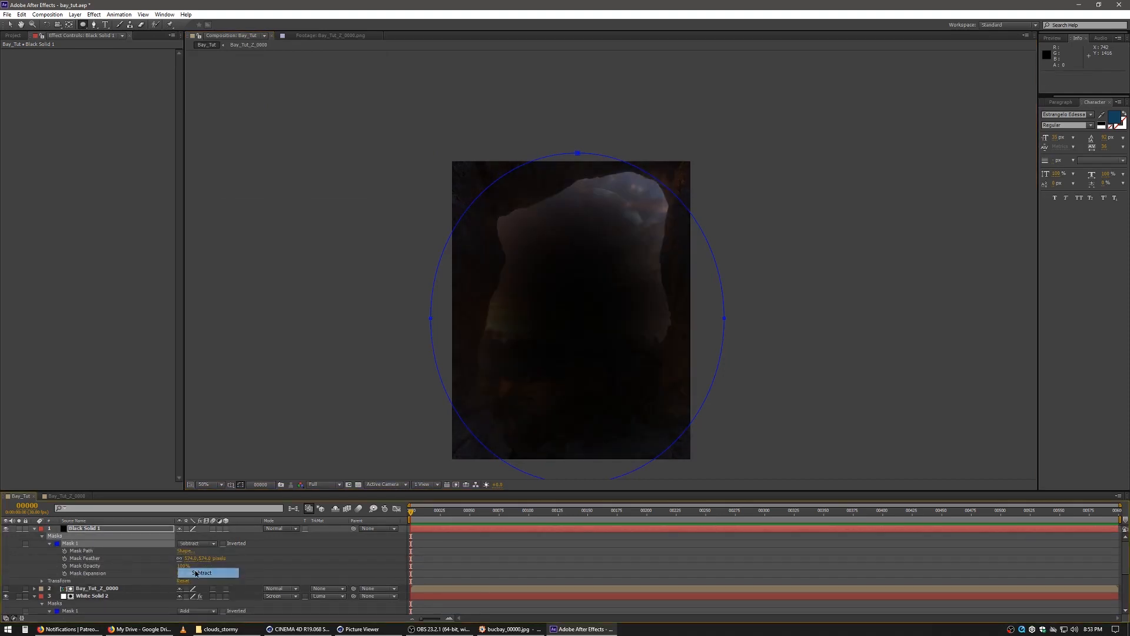
pyautogui.moveTo(184, 571); pyautogui.dragTo(333, 591)
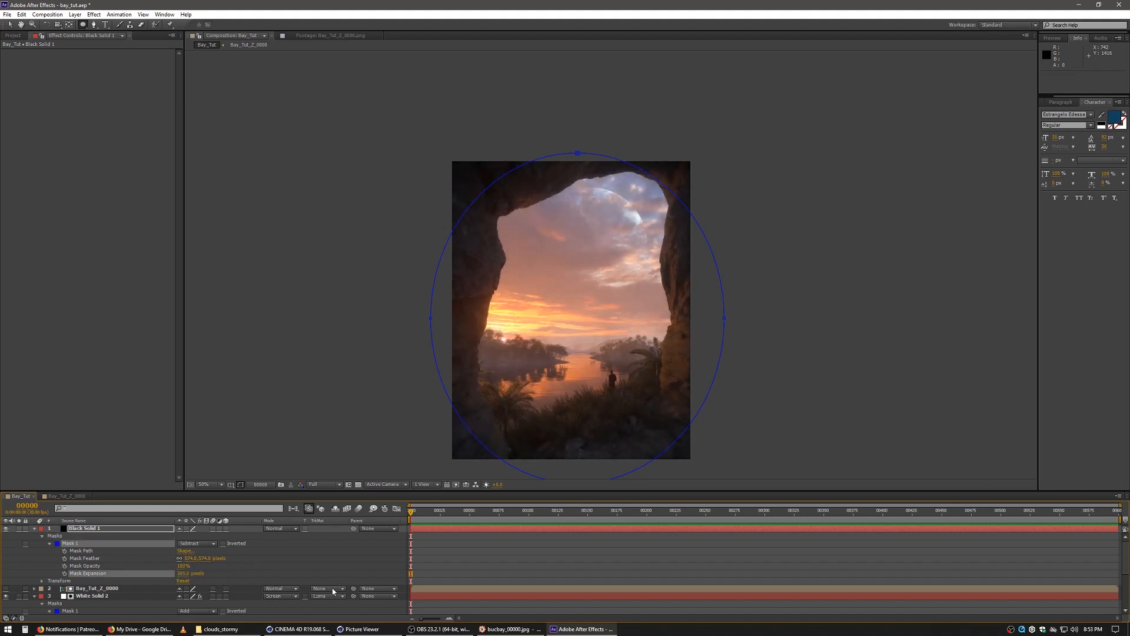
# Add an adjustment layer on top with a Levels effect, raising input black to 7 and lowering input white slightly
pyautogui.hotkey('ctrl', 'alt', 'y')
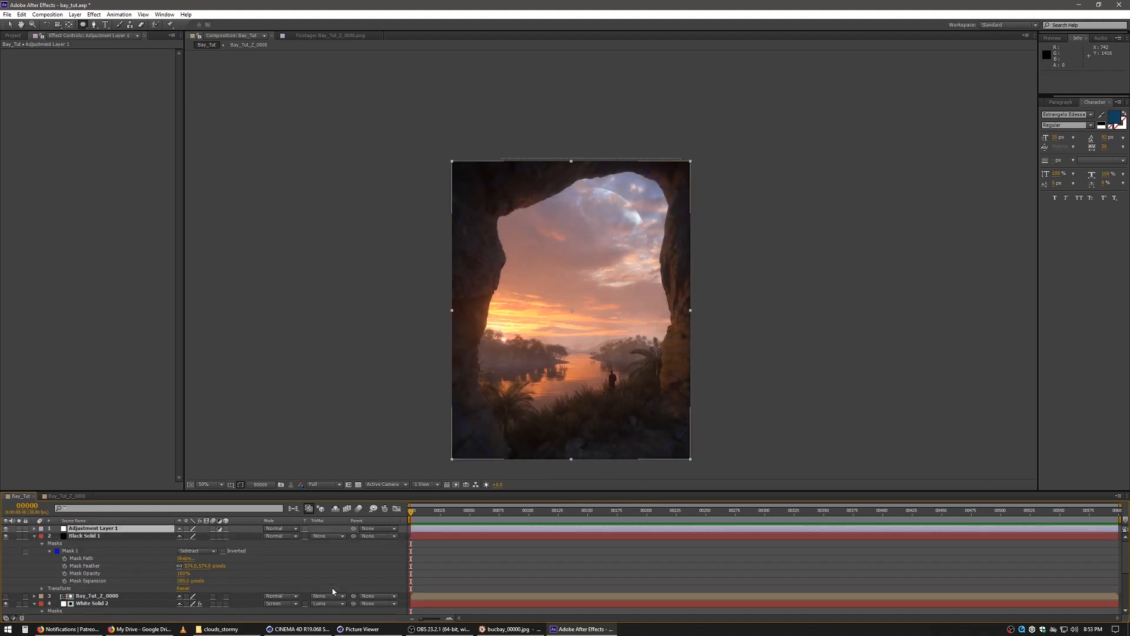
pyautogui.click(93, 14)
pyautogui.moveTo(134, 96)
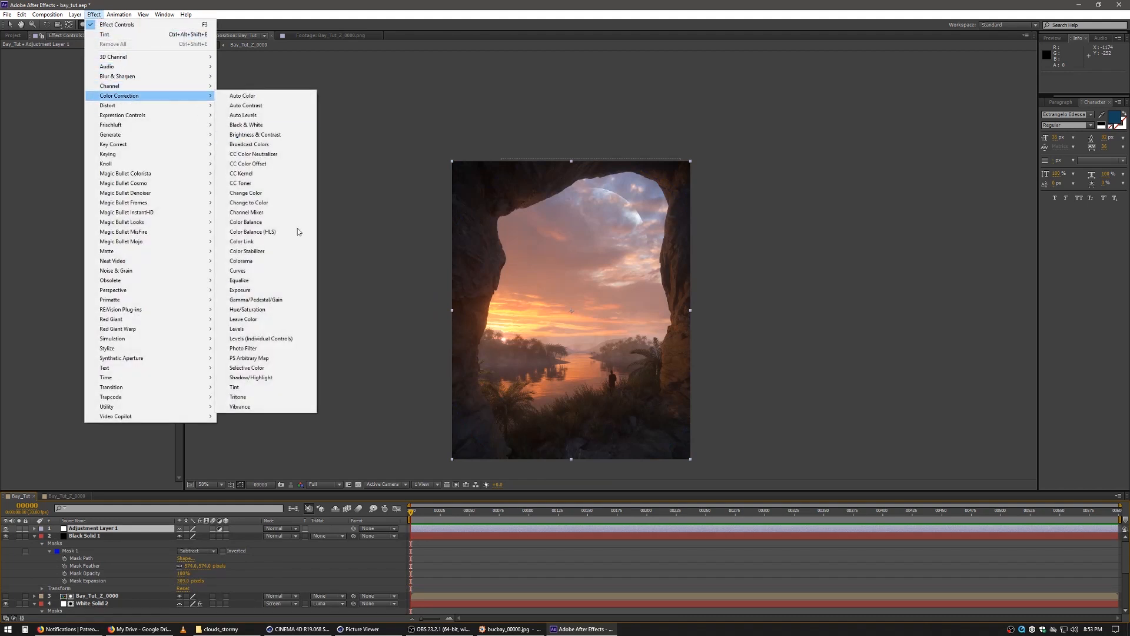
pyautogui.click(285, 328)
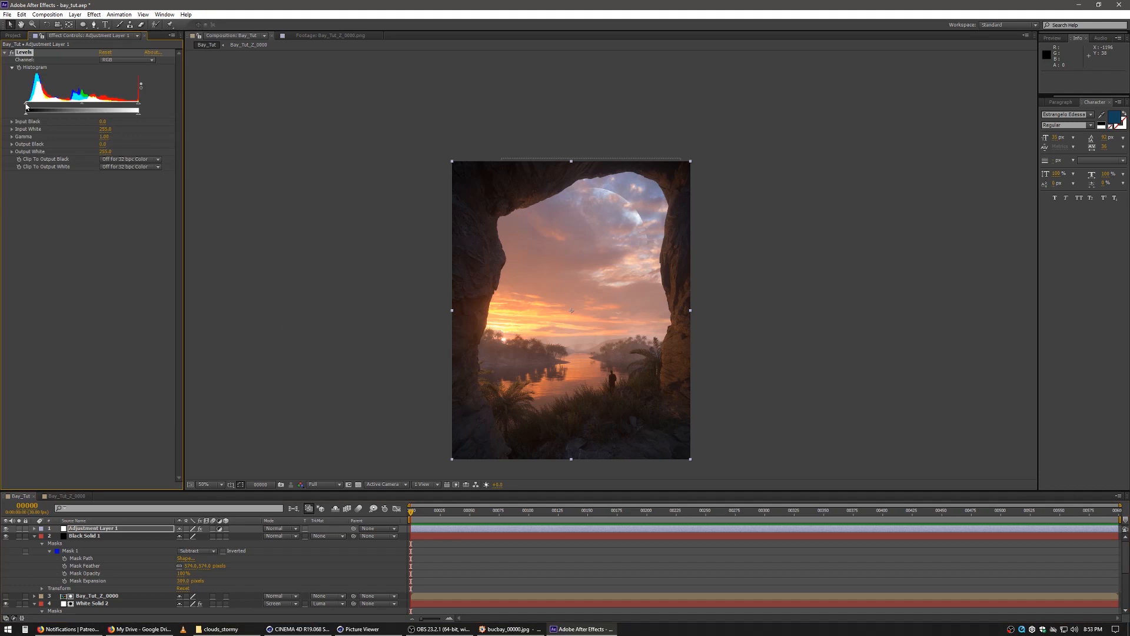
pyautogui.moveTo(26, 106); pyautogui.dragTo(139, 105)
pyautogui.click(343, 286)
# Maximize the composition view and enlarge the image to examine the overall composite
pyautogui.moveTo(378, 368); pyautogui.dragTo(384, 317, button='middle')
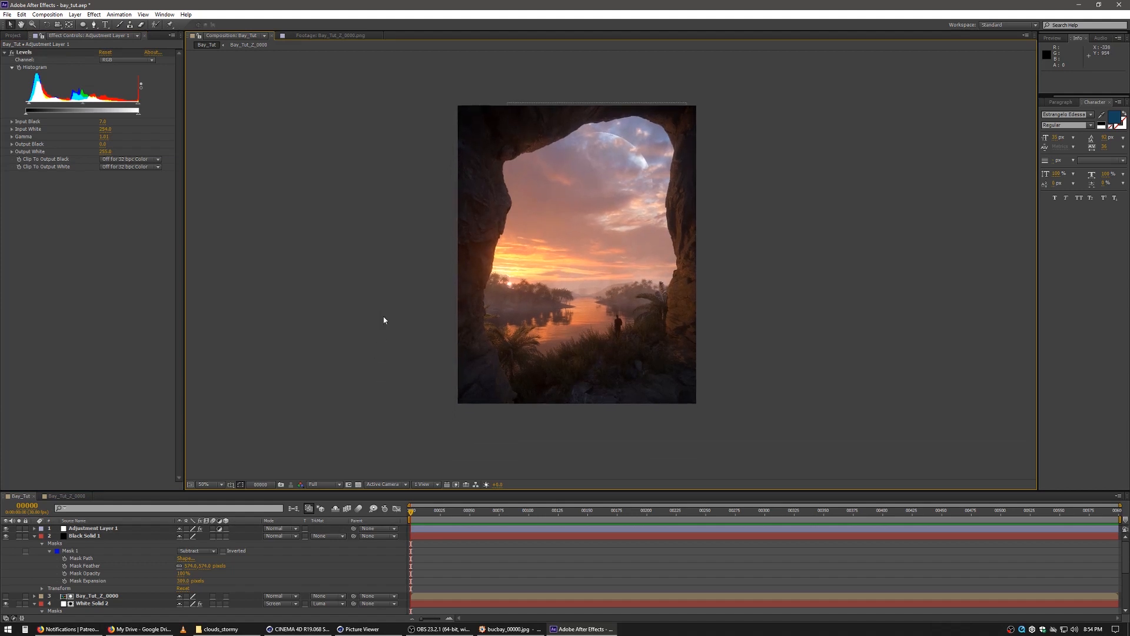
pyautogui.press('`')
pyautogui.press('.')
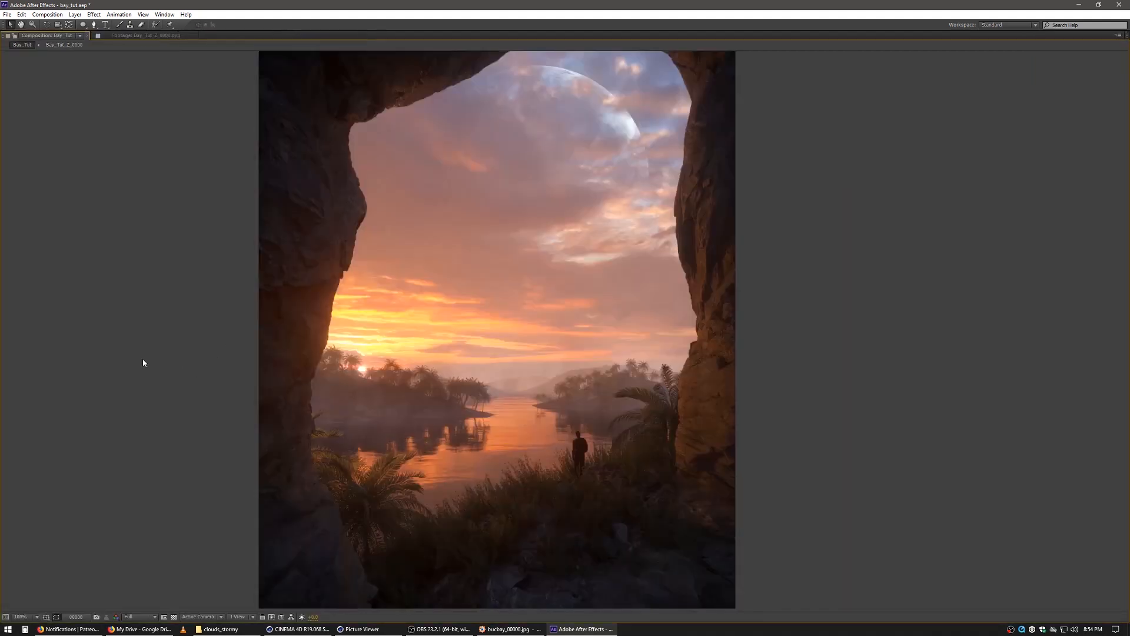